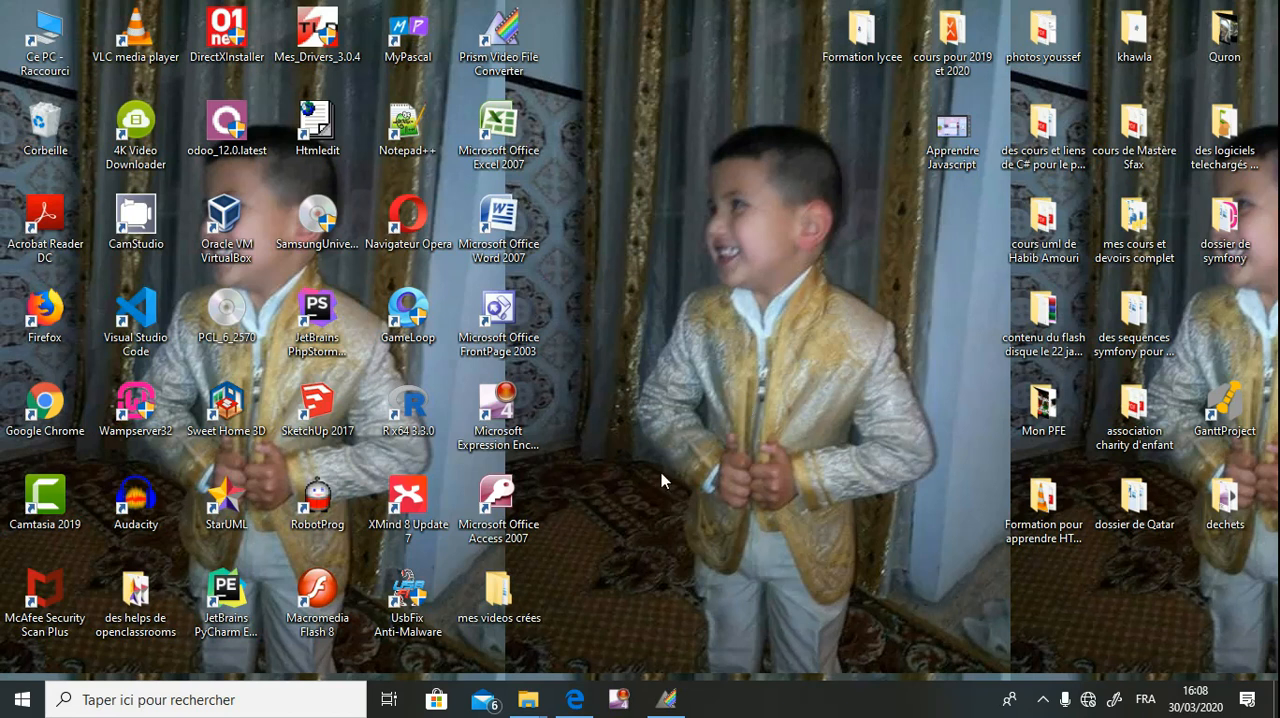
# Open the bac-pratique exam PDF in Edge and read the Important instruction about the working folder.
pyautogui.moveTo(575, 703)
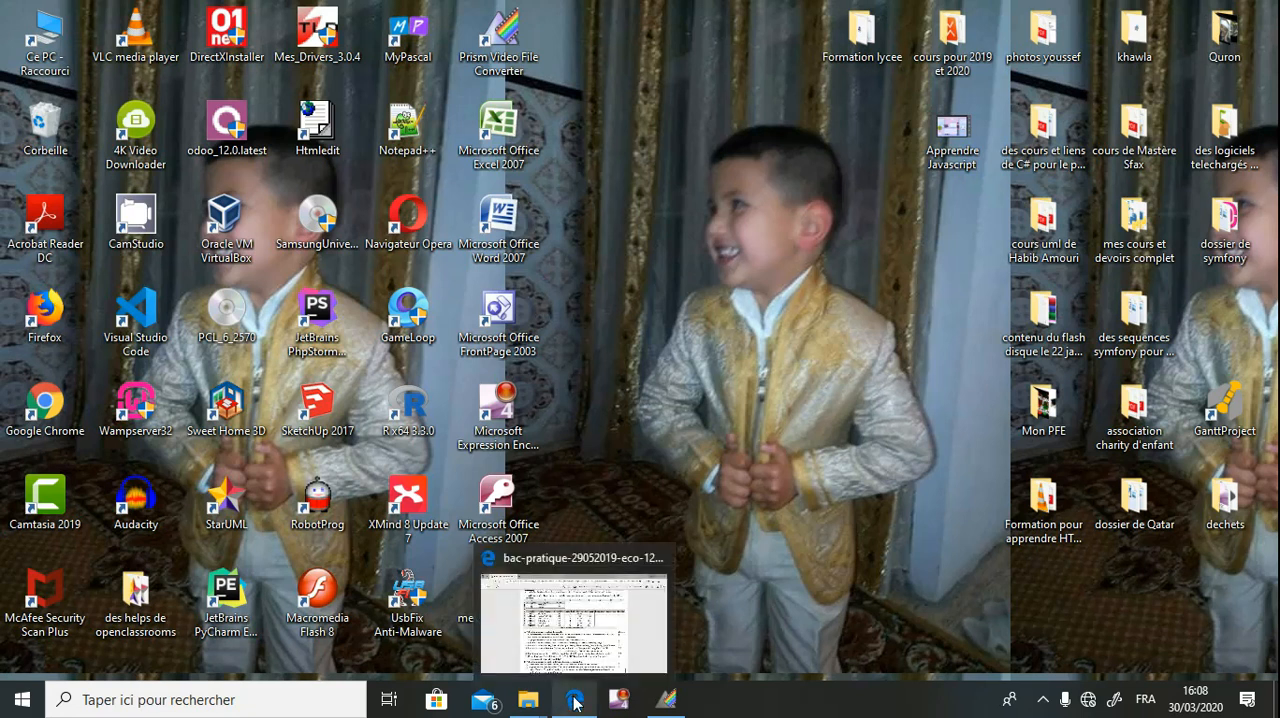
pyautogui.click(575, 703)
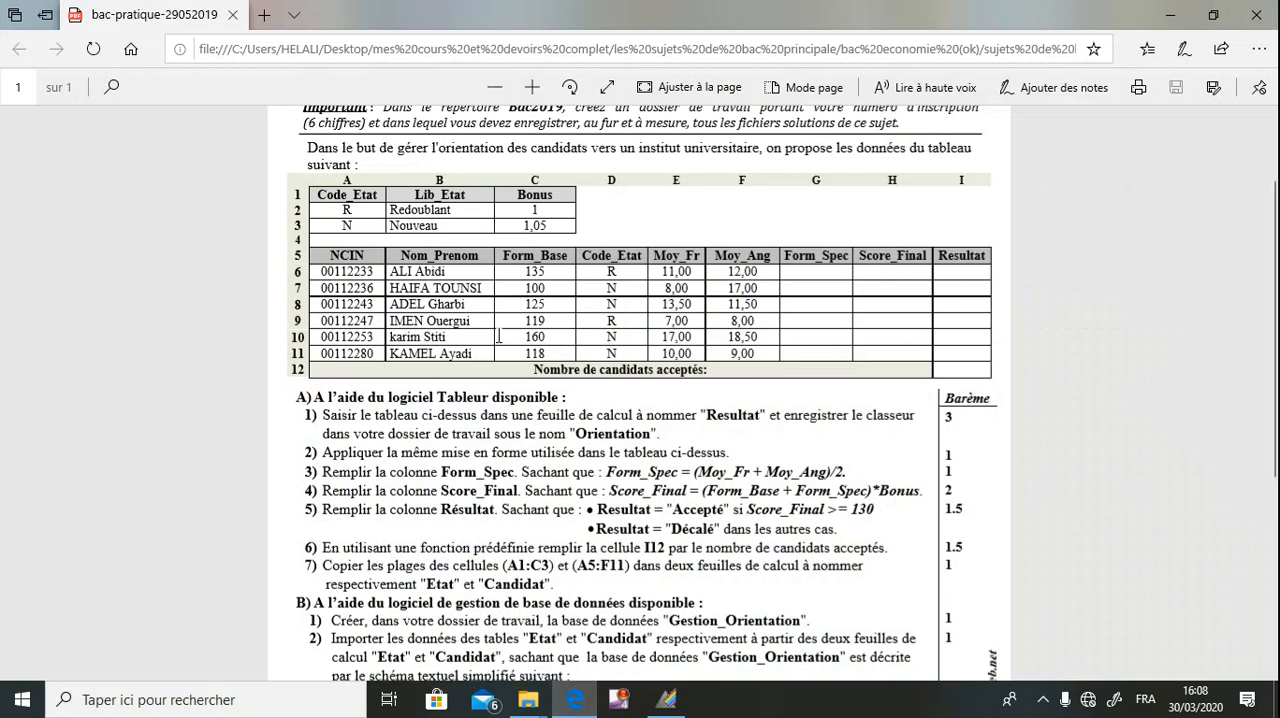
pyautogui.scroll(3, 498, 336)
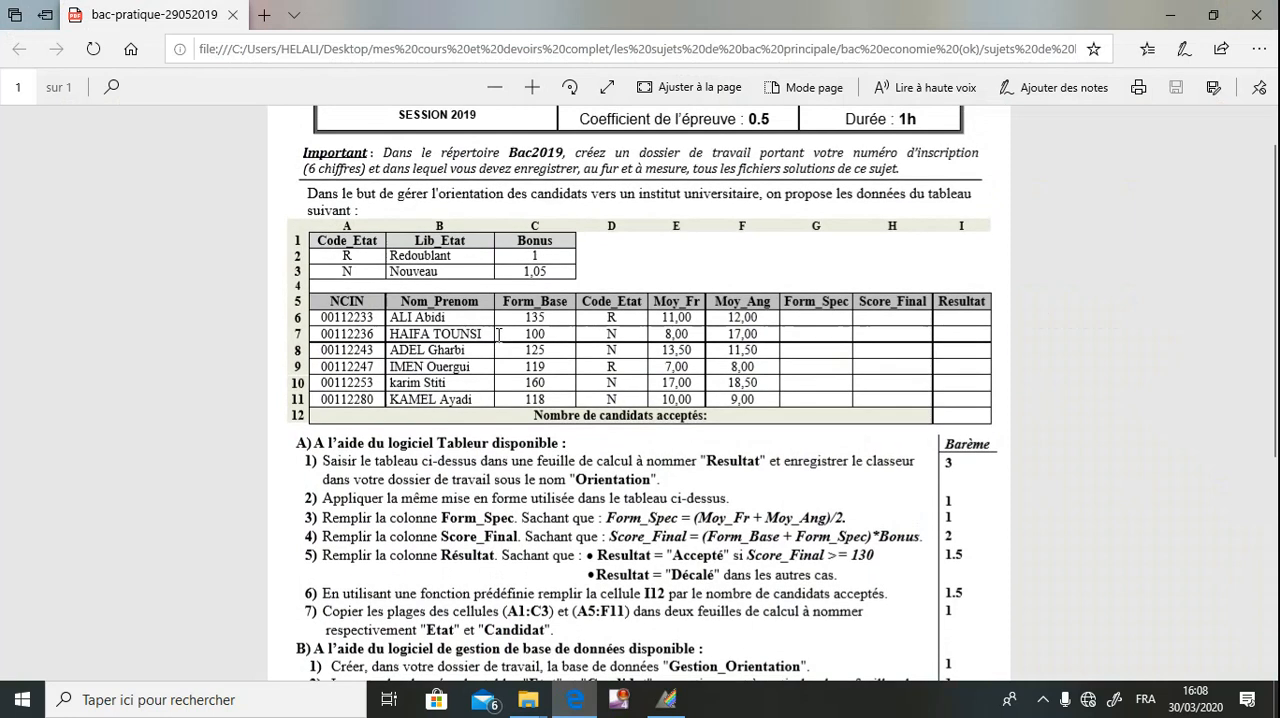
pyautogui.scroll(1, 498, 336)
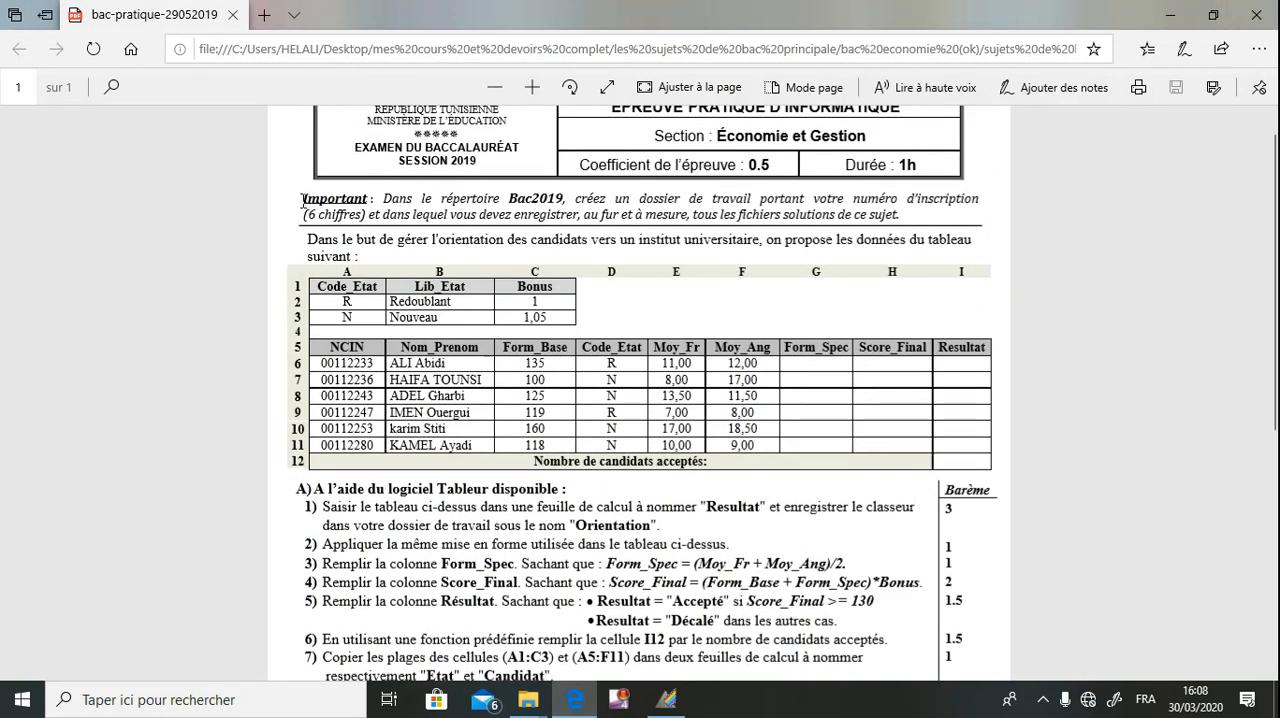
pyautogui.moveTo(301, 199); pyautogui.dragTo(900, 215)
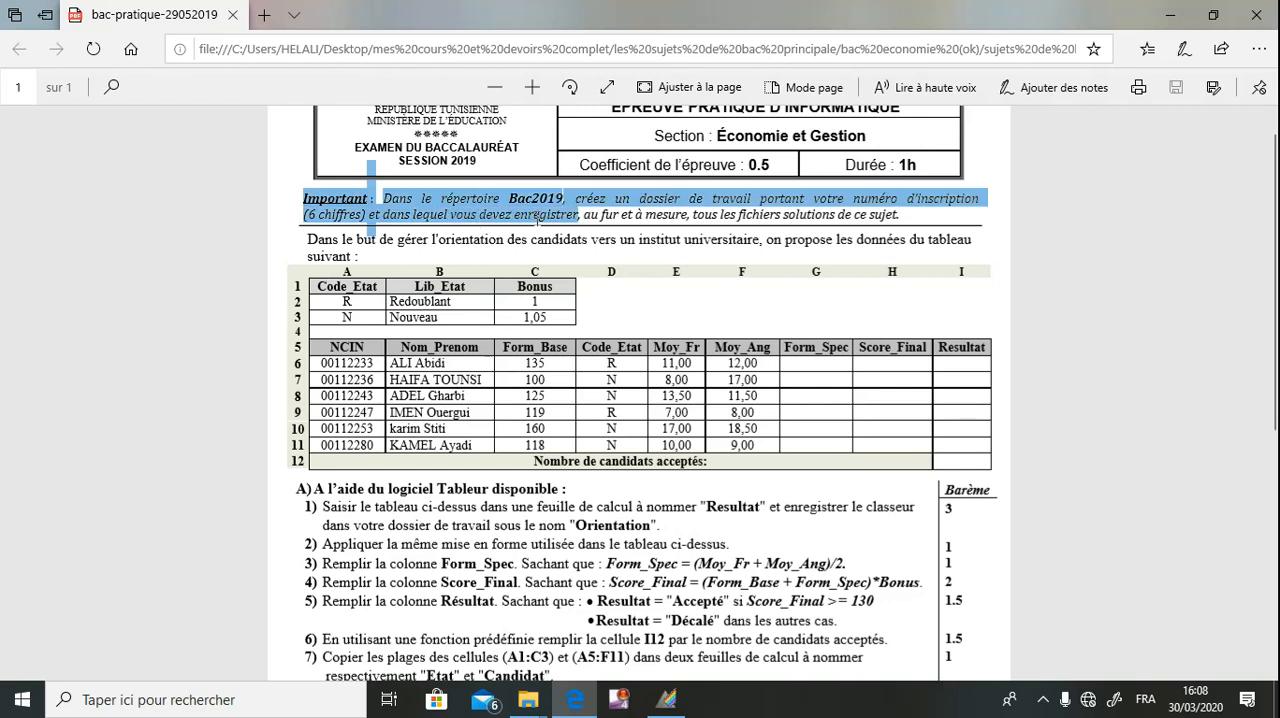
pyautogui.click(538, 218)
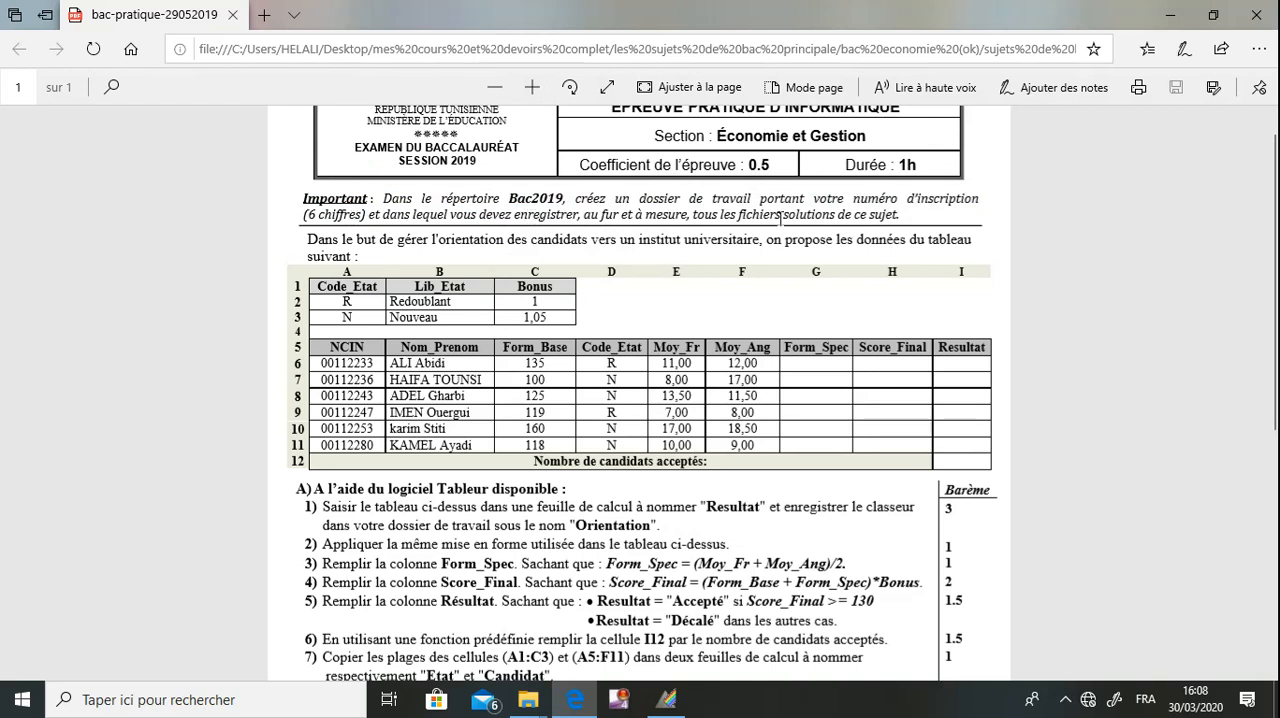
# Put the exam PDF aside and open the bac2020 folder on local disk C: in File Explorer.
pyautogui.click(1168, 17)
pyautogui.doubleClick(46, 47)
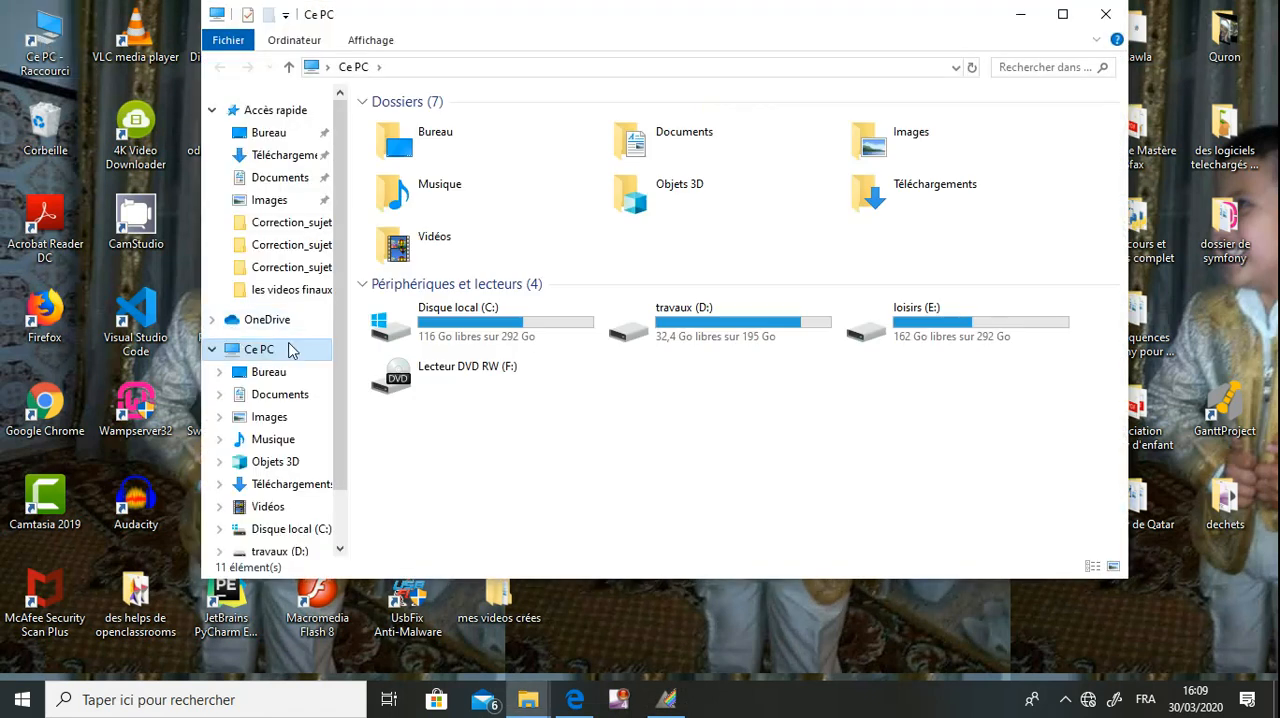
pyautogui.click(449, 326)
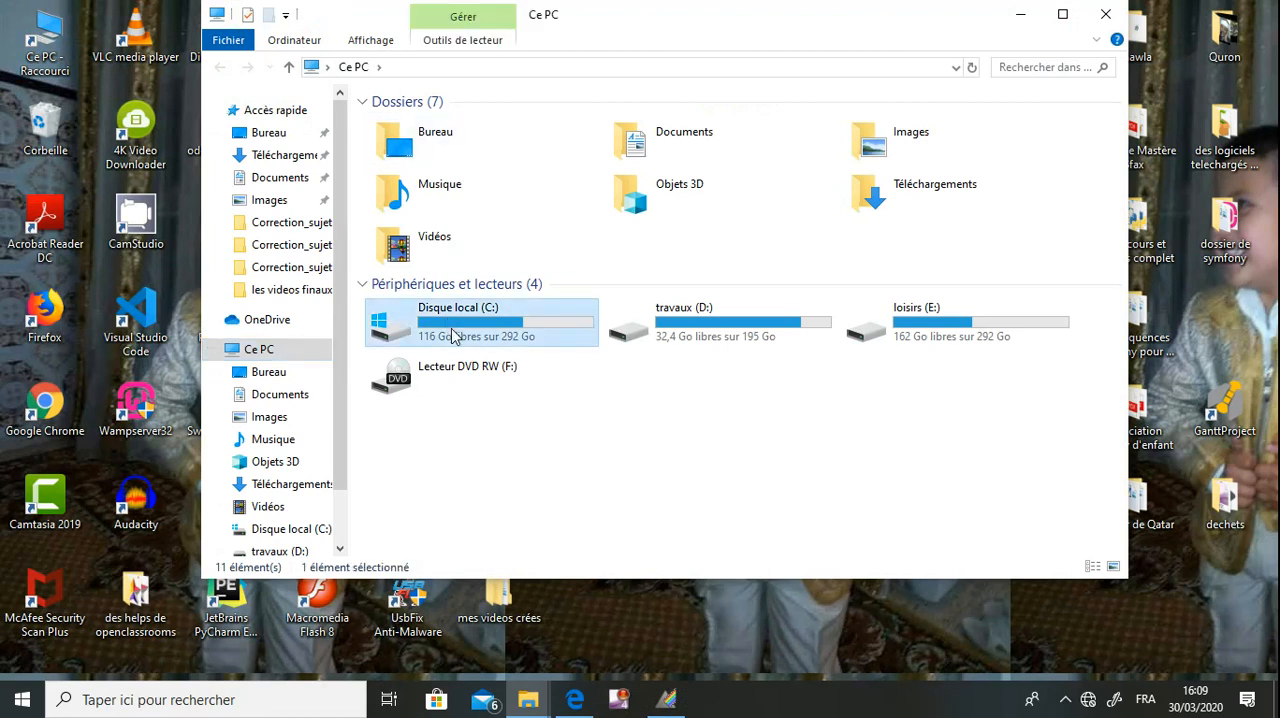
pyautogui.doubleClick(452, 338)
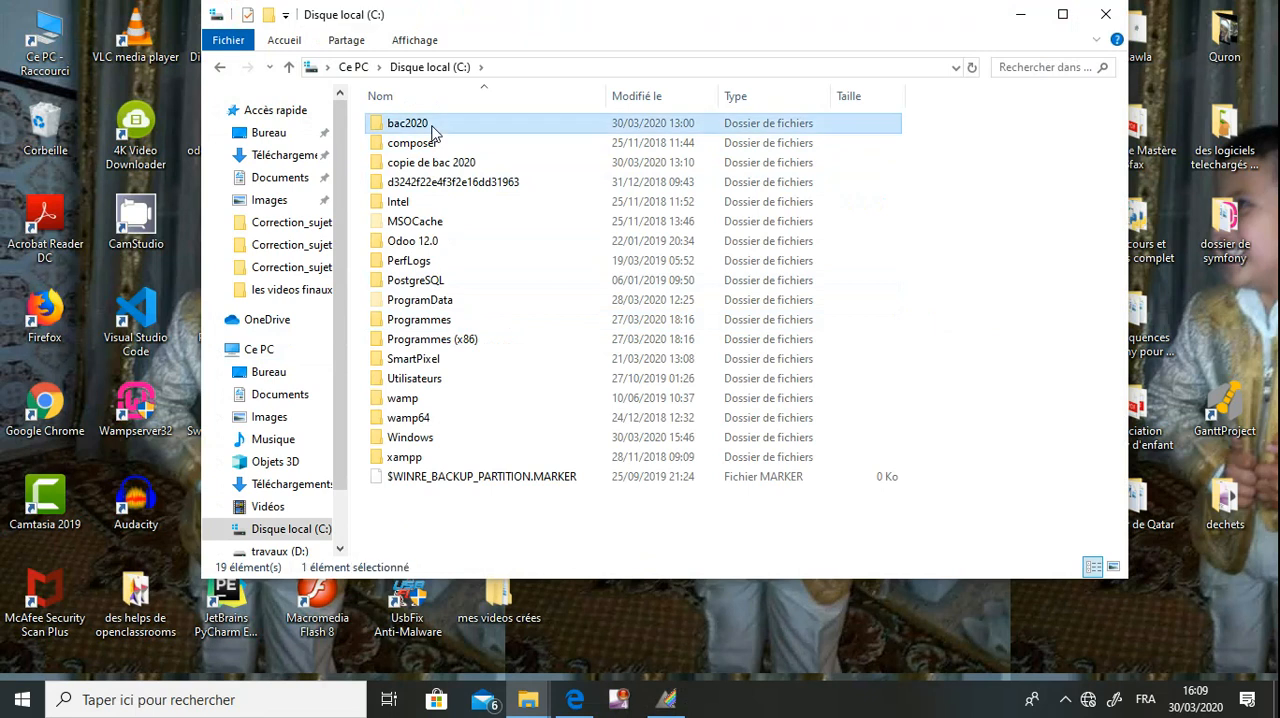
pyautogui.doubleClick(434, 134)
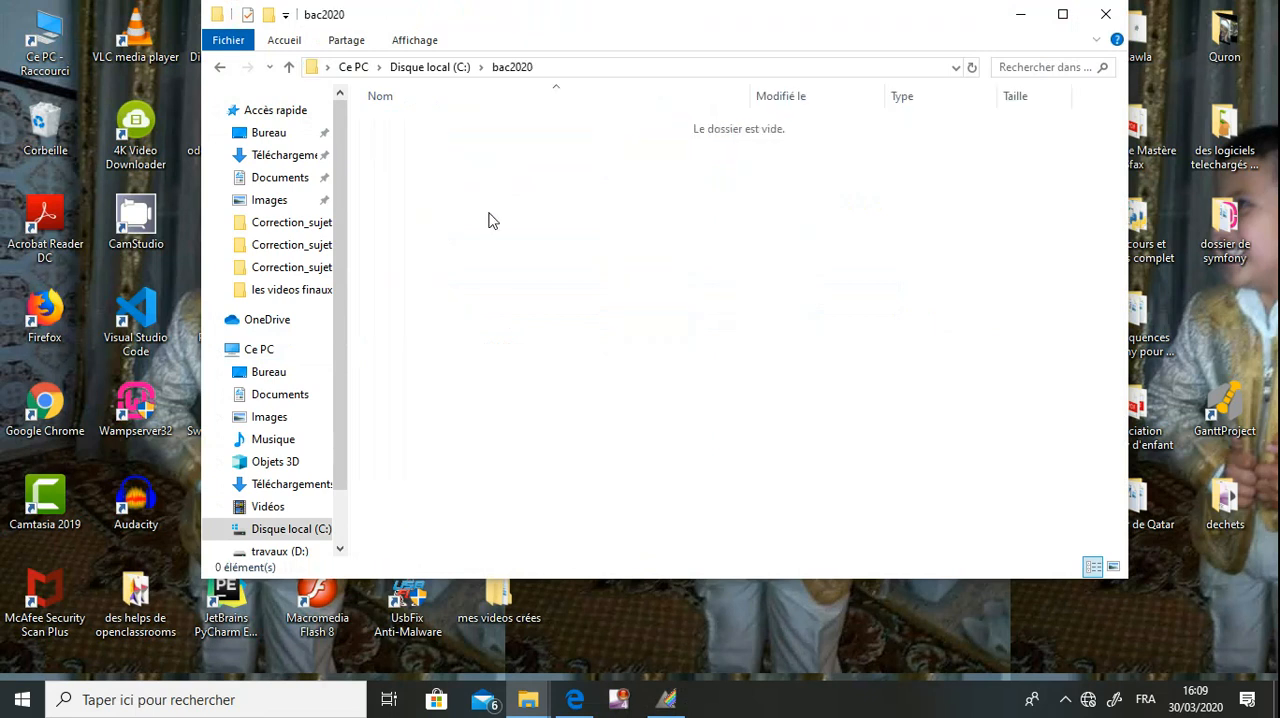
# Create a working folder named 123456 inside bac2020, open it and minimize the window.
pyautogui.rightClick(488, 212)
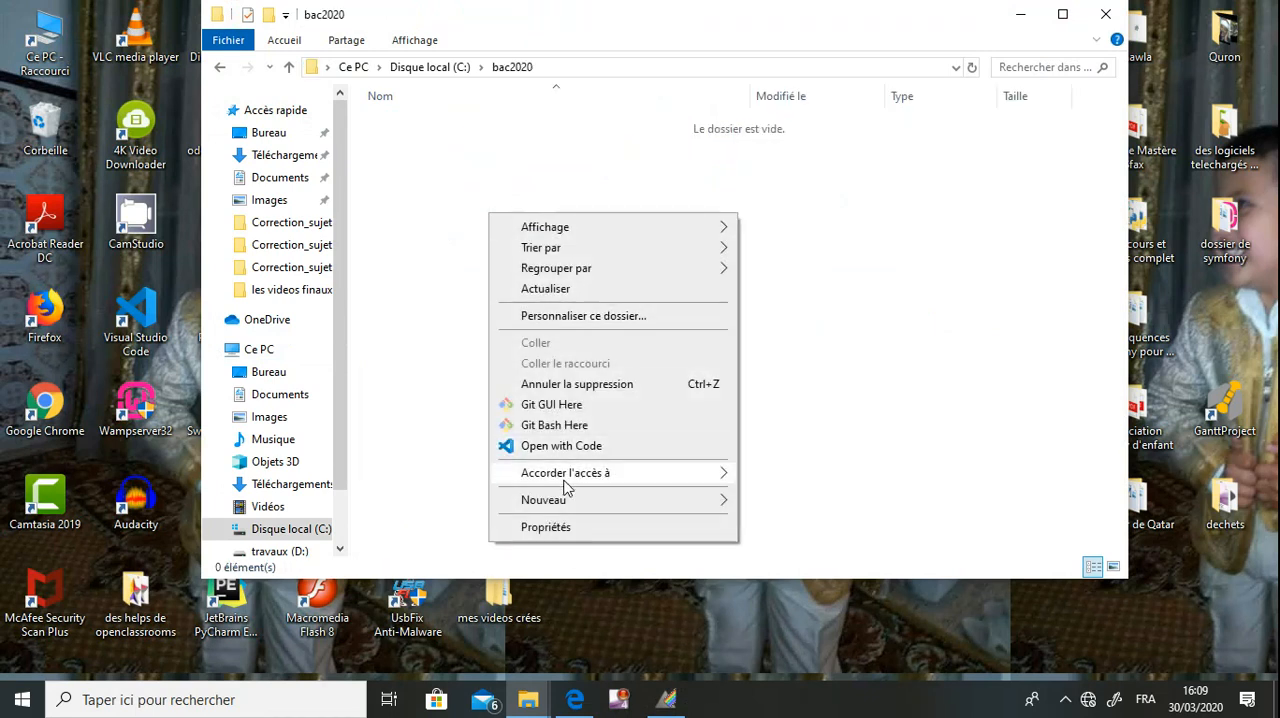
pyautogui.moveTo(571, 510)
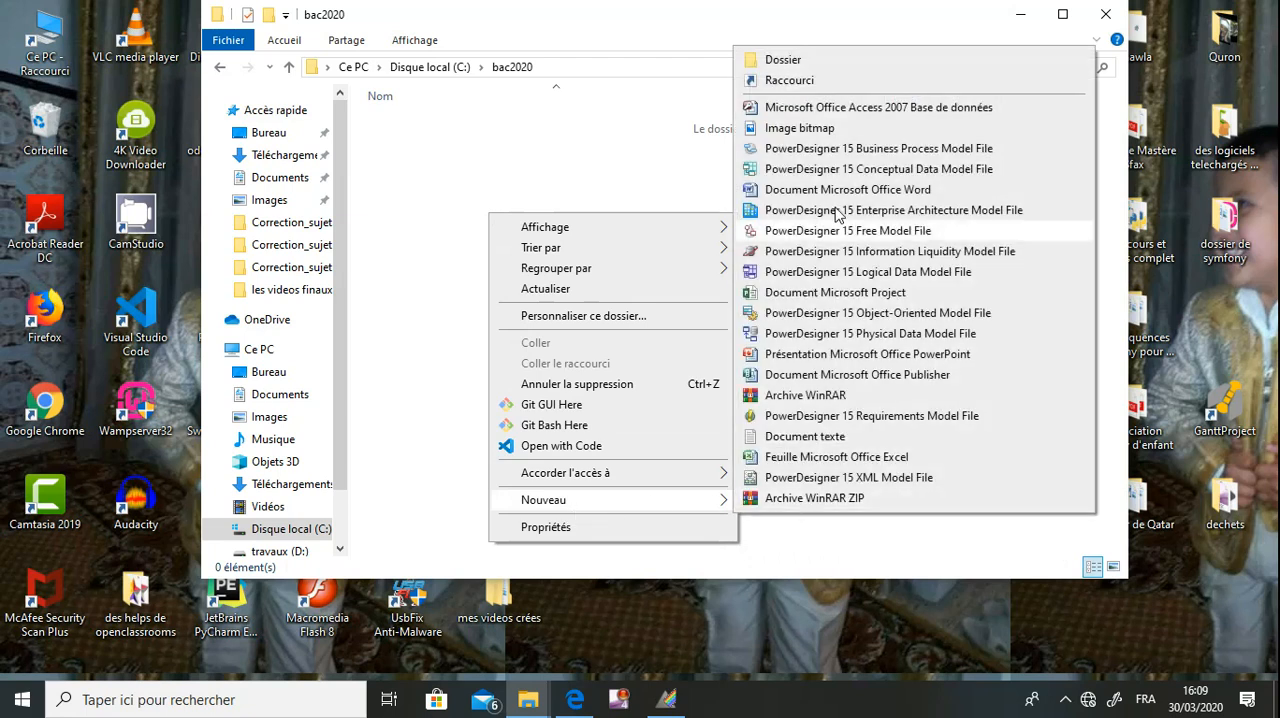
pyautogui.click(801, 62)
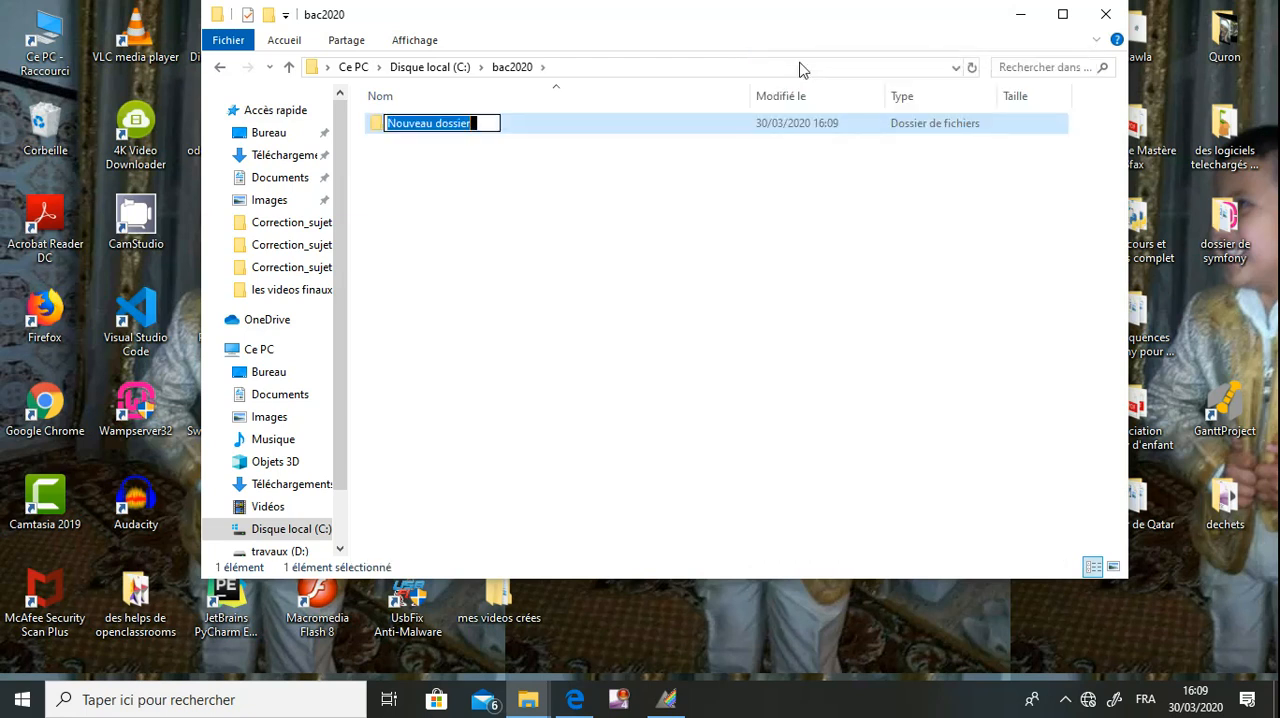
pyautogui.write('123456')
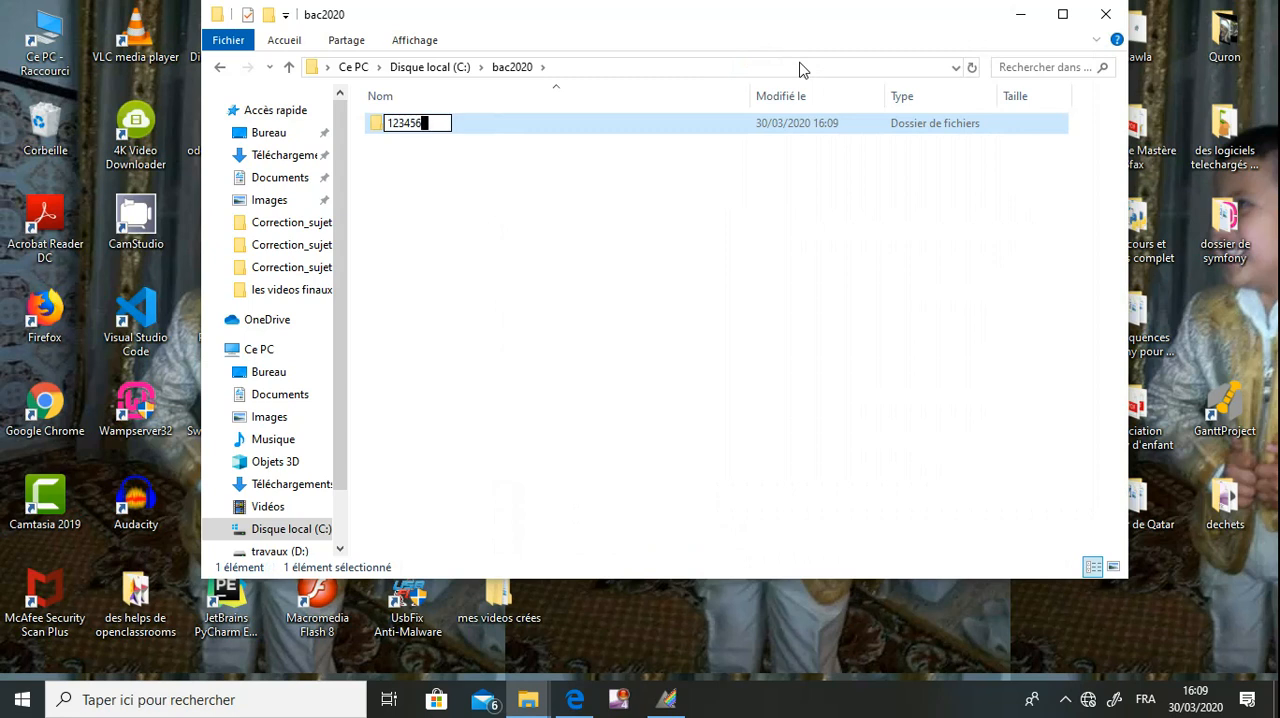
pyautogui.press('Return')
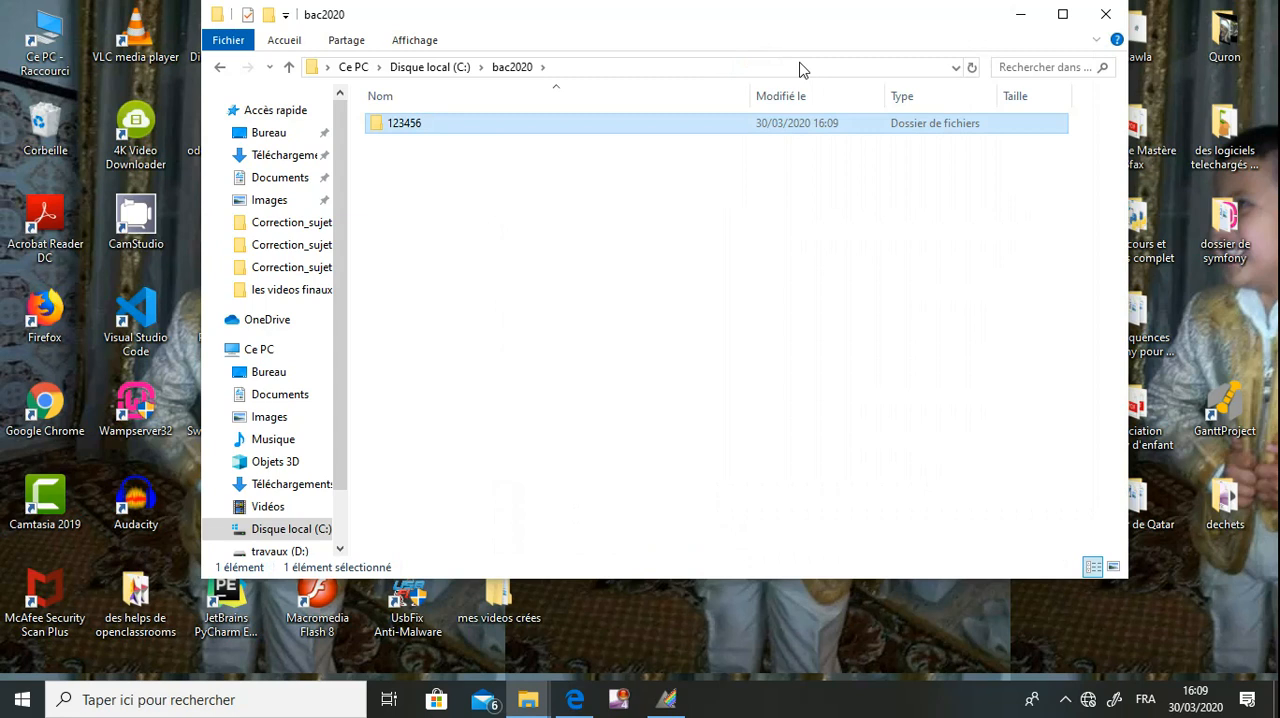
pyautogui.press('Return')
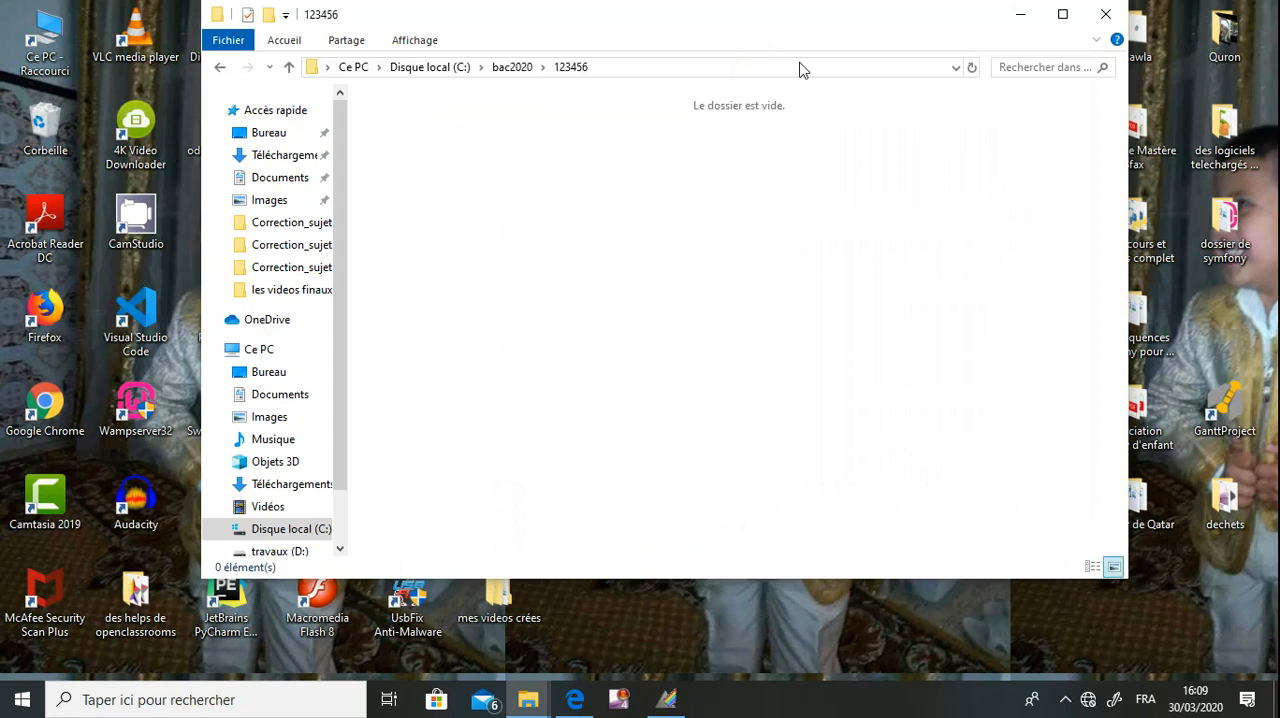
pyautogui.click(1018, 24)
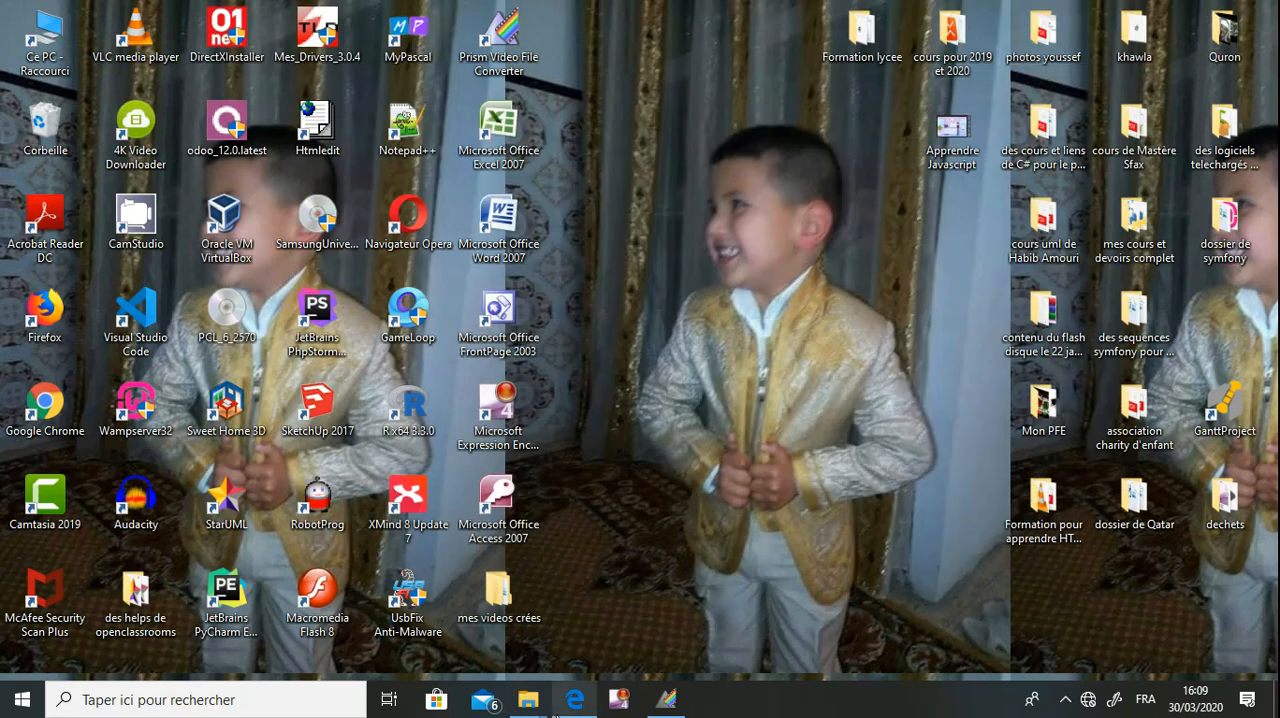
# Return to the exam PDF and read the heading of spreadsheet section A below the tables.
pyautogui.click(576, 700)
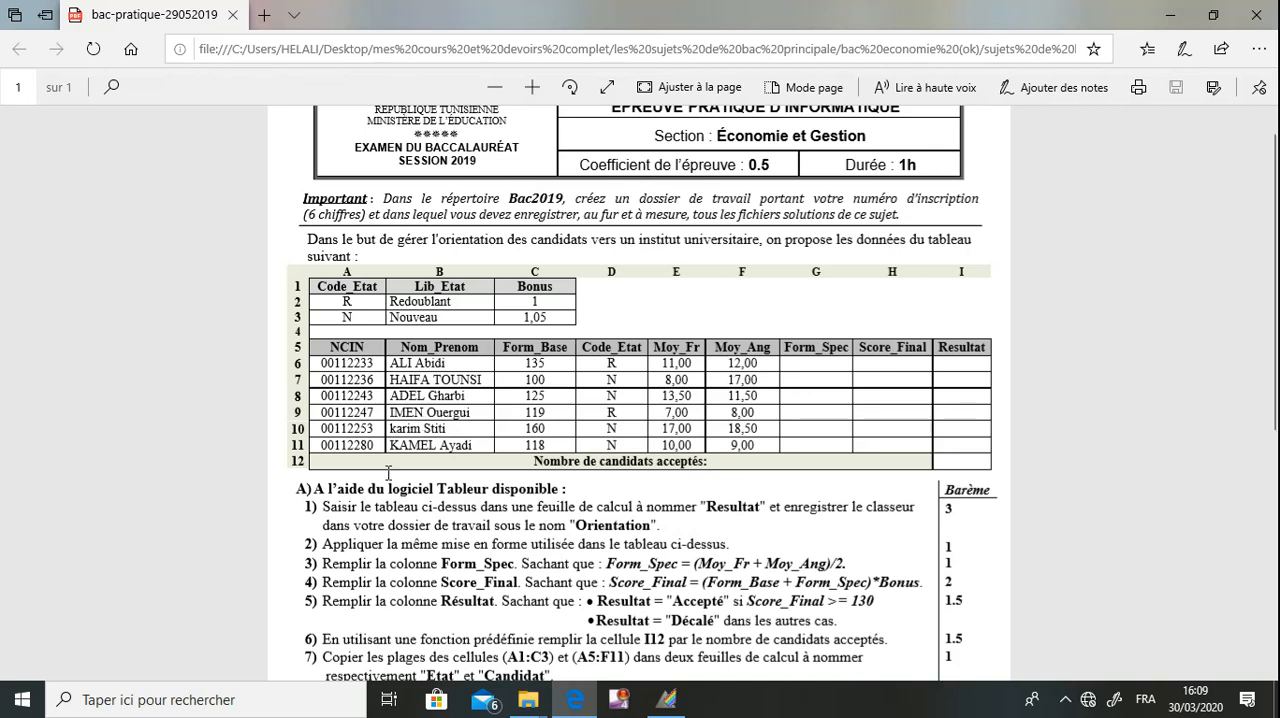
pyautogui.moveTo(296, 488); pyautogui.dragTo(512, 493)
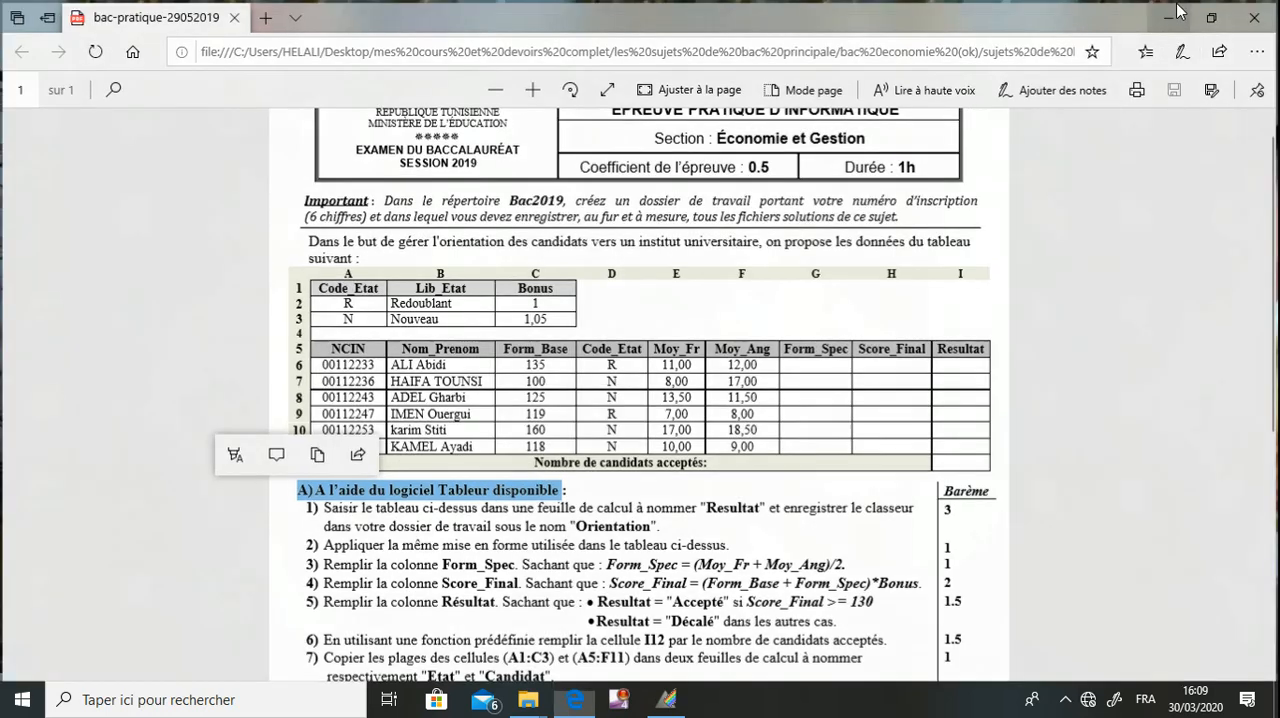
pyautogui.click(1172, 17)
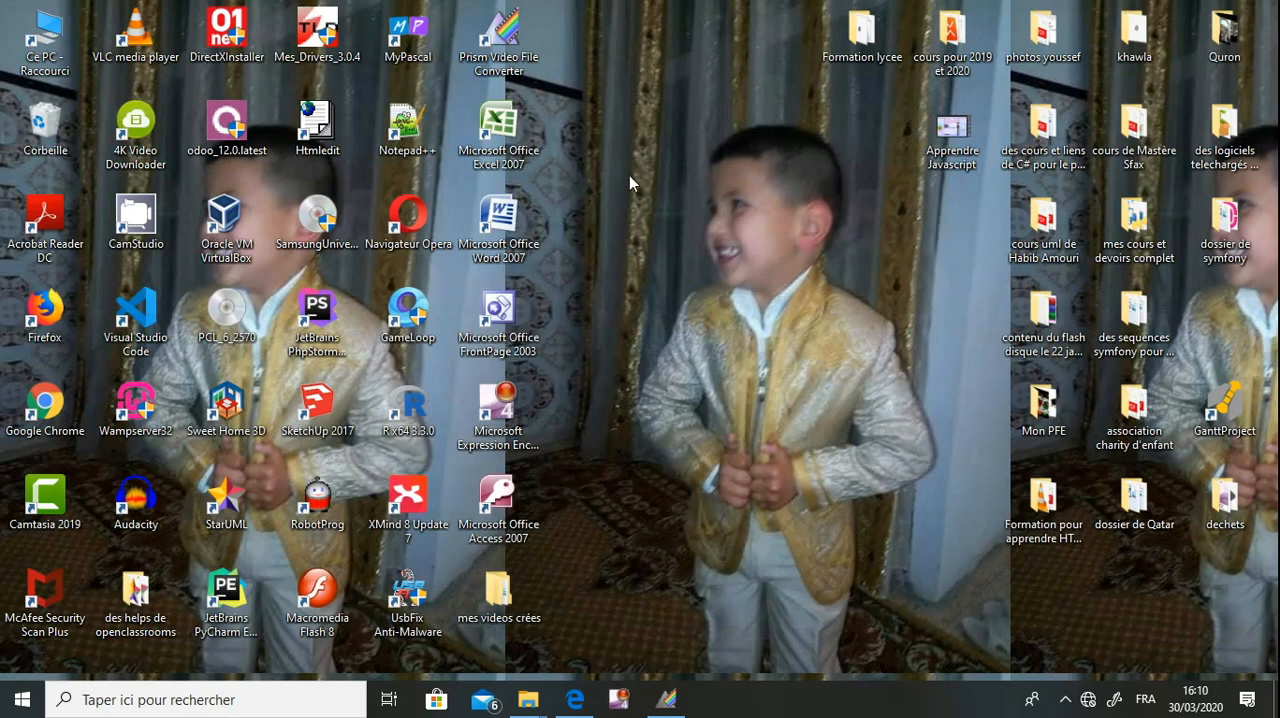
# Start Excel 2007 with a blank workbook and arrange the narrowed exam PDF window beside it.
pyautogui.doubleClick(519, 147)
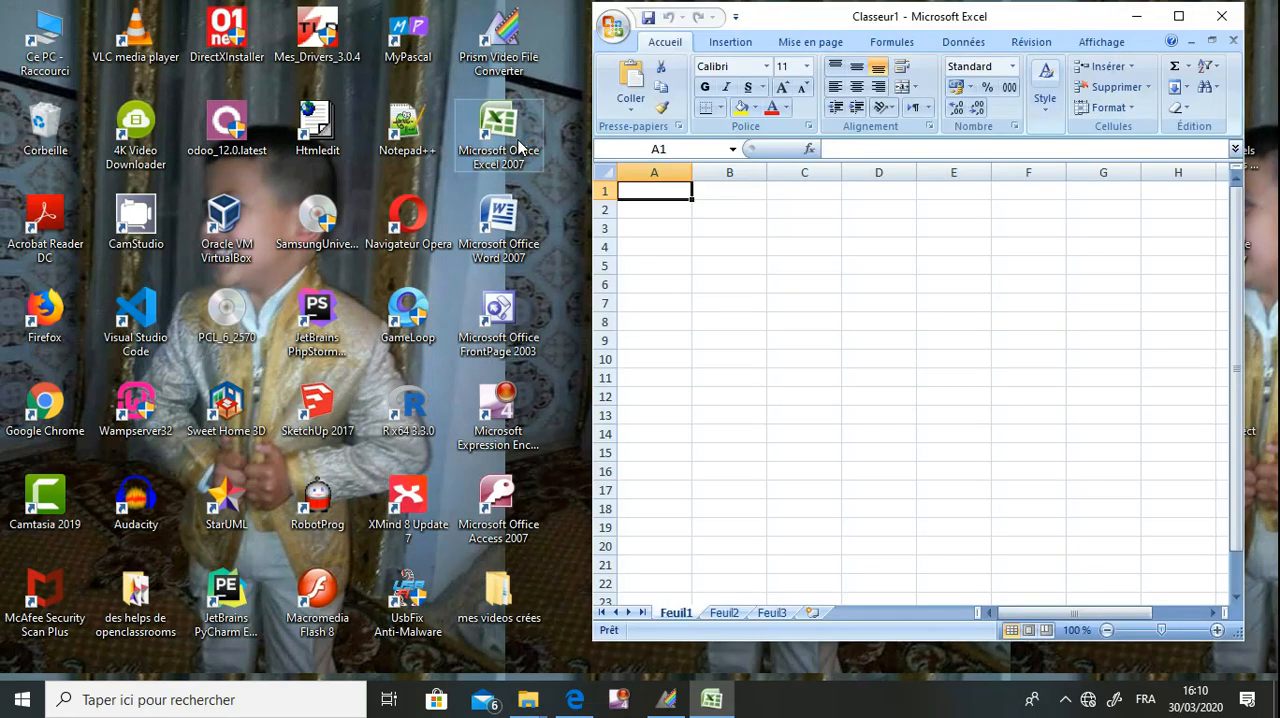
pyautogui.click(575, 700)
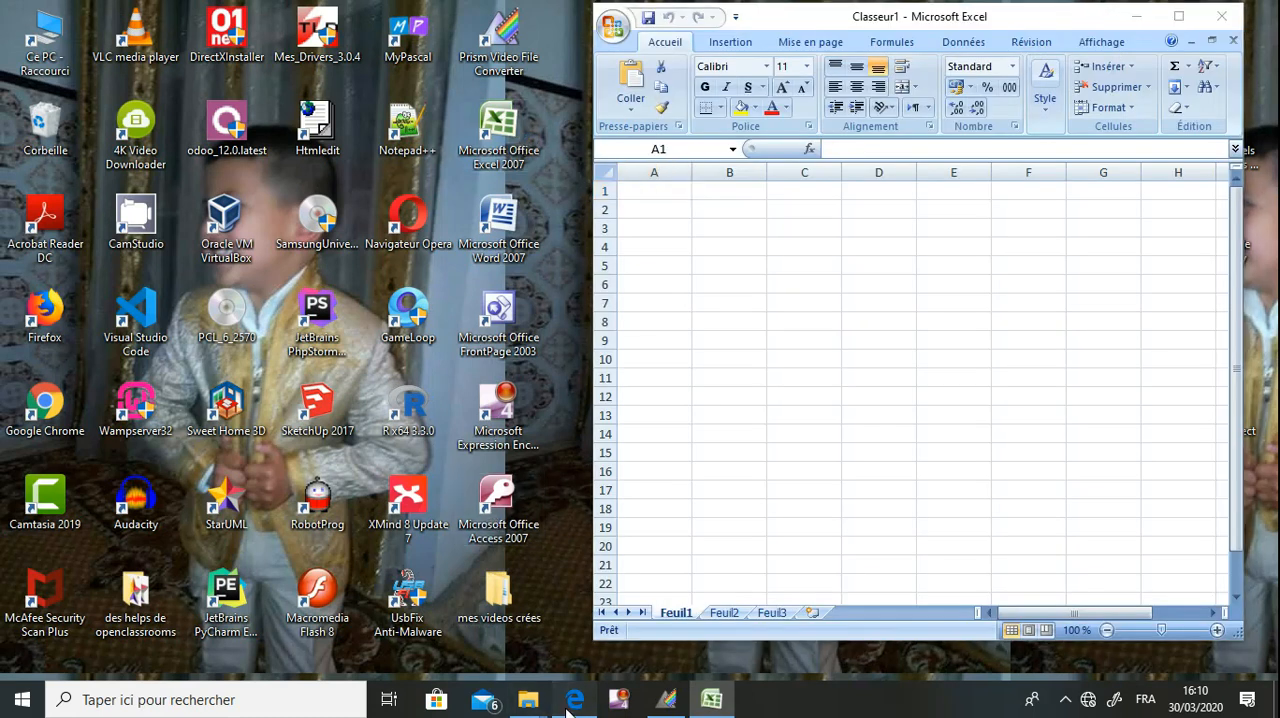
pyautogui.click(478, 503)
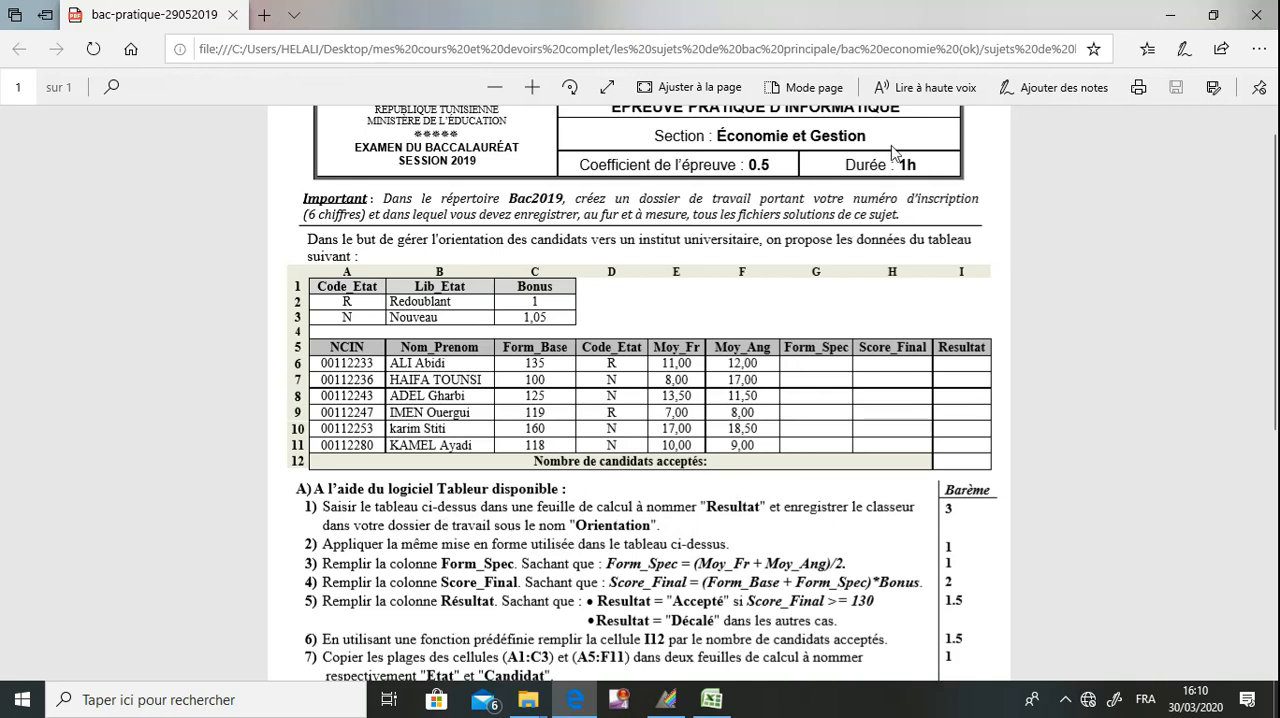
pyautogui.doubleClick(960, 15)
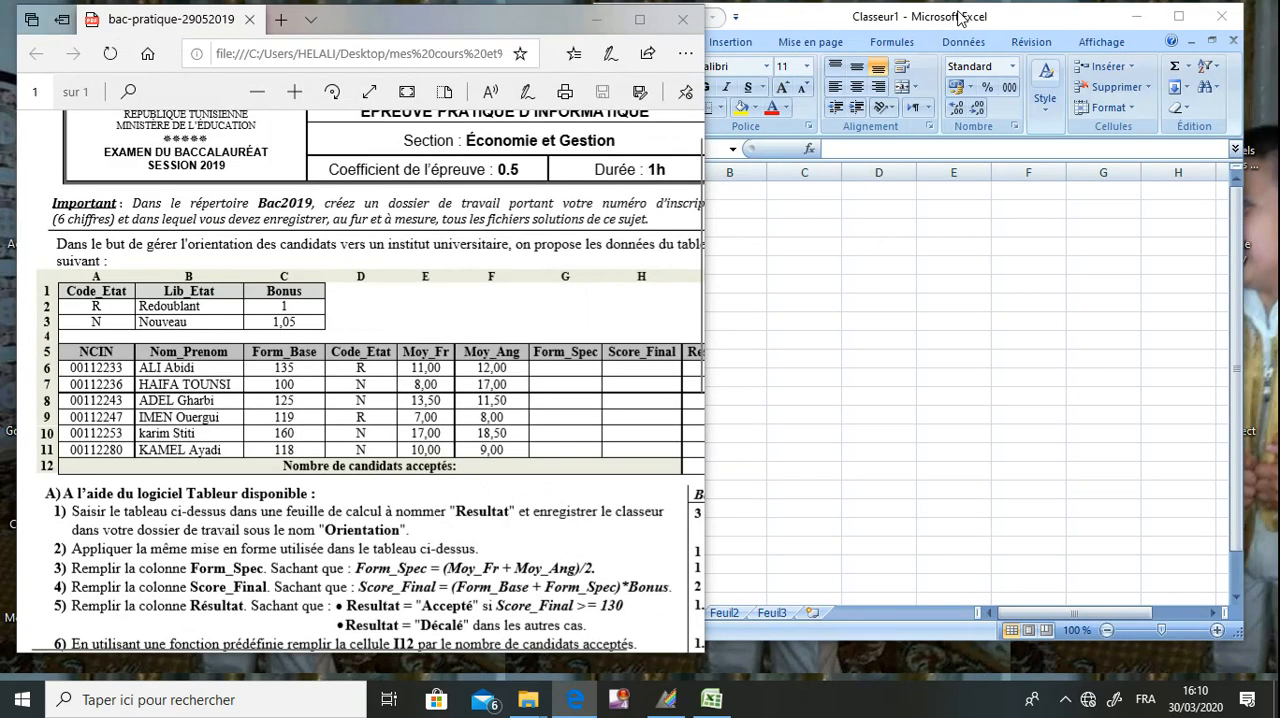
pyautogui.moveTo(705, 330); pyautogui.dragTo(668, 340)
pyautogui.click(697, 342)
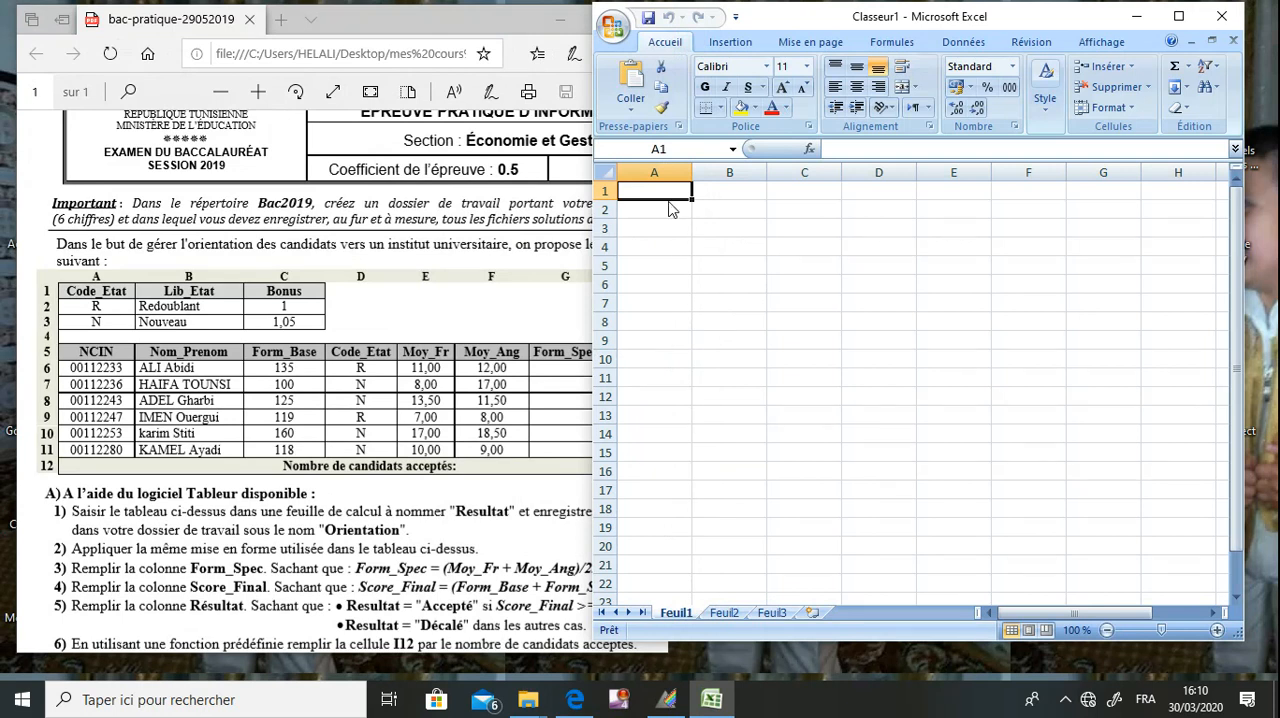
# Enter the headers Code_Etat, Lib_Etat and Bonus in cells A1 to C1 of Feuil1.
pyautogui.write('Code')
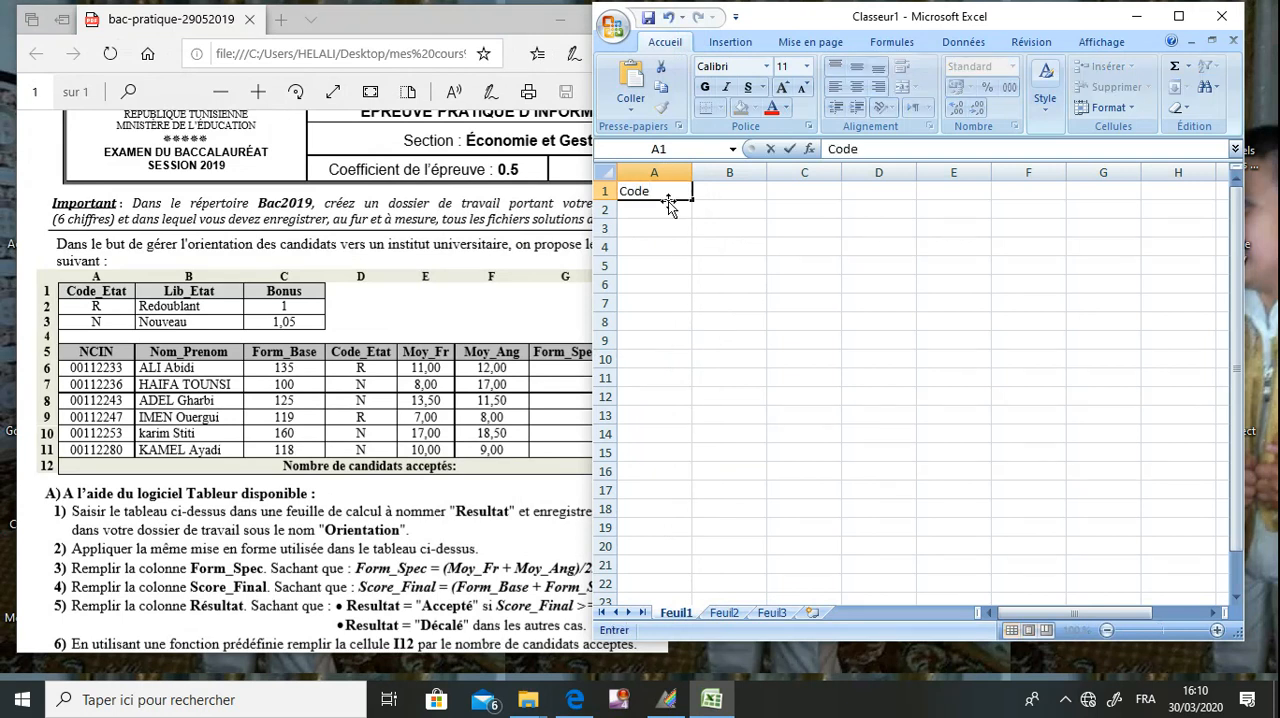
pyautogui.write('_Etat')
pyautogui.press('Tab')
pyautogui.write('Lib')
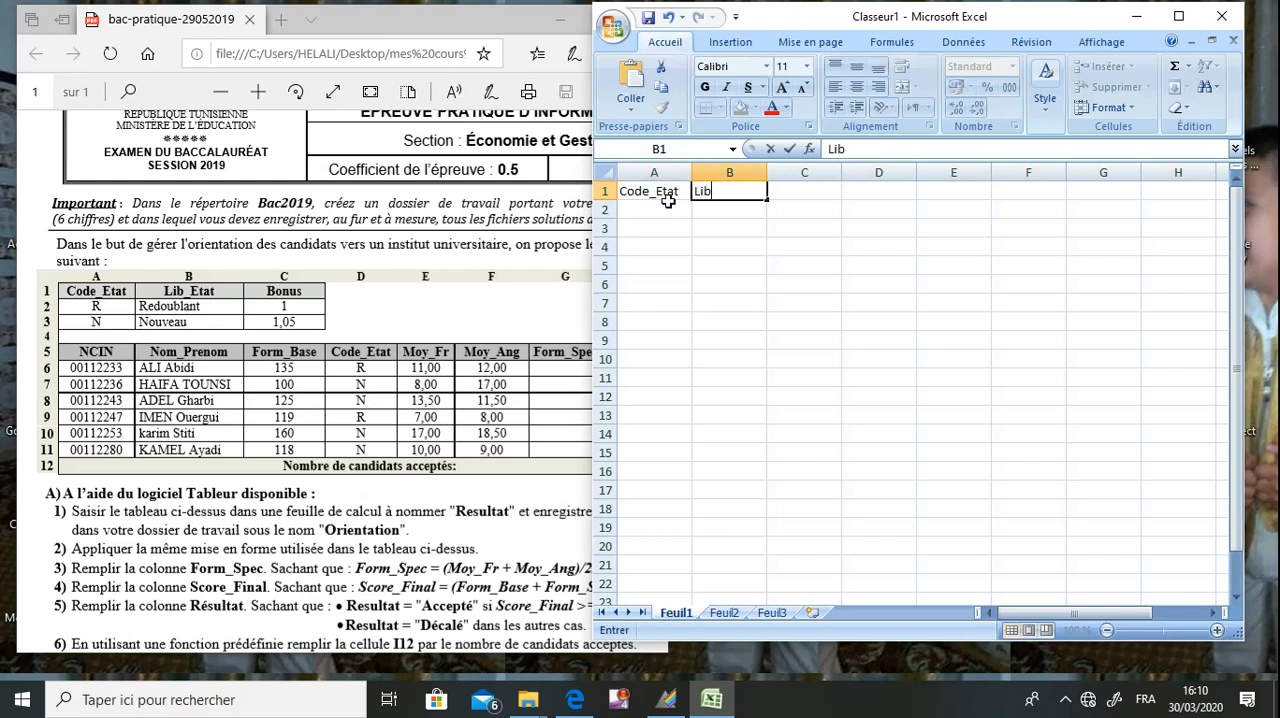
pyautogui.write('_Etat')
pyautogui.press('Tab')
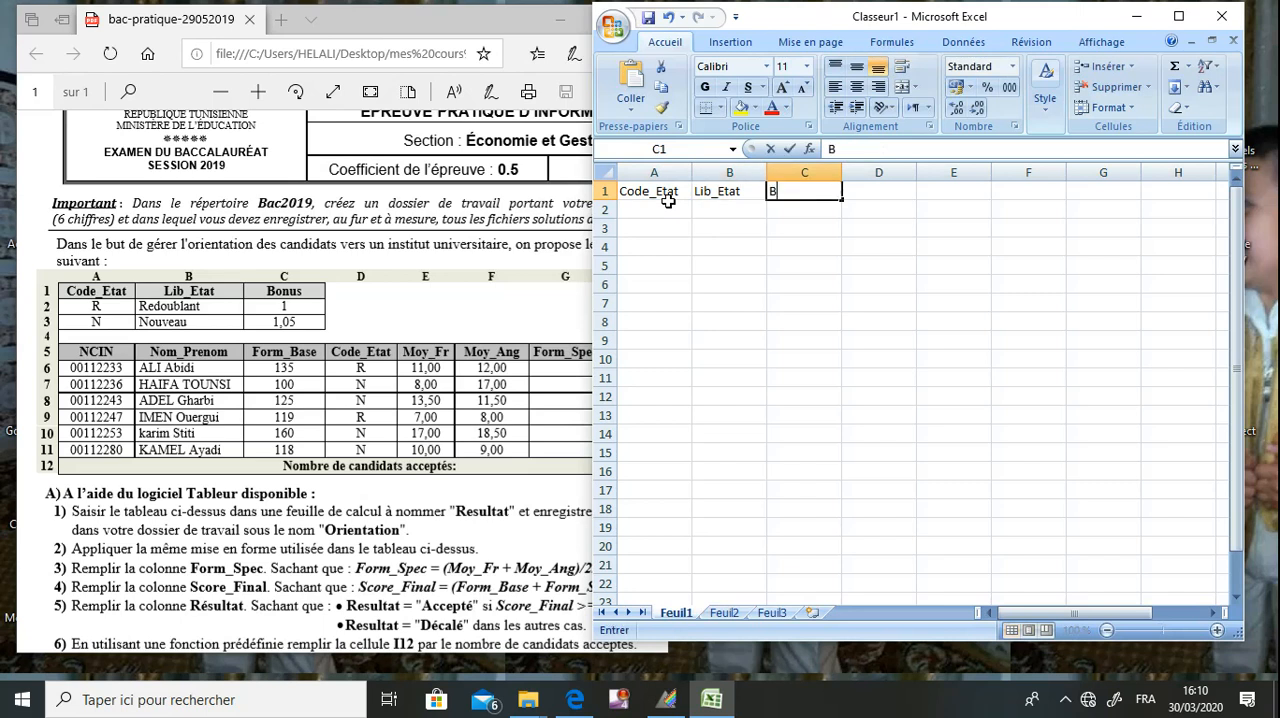
pyautogui.write('Bonus')
# Fill row 2 with the code R, the label redoublant and a bonus of 1.
pyautogui.click(666, 196)
pyautogui.press('Down')
pyautogui.write('R')
pyautogui.press('Tab')
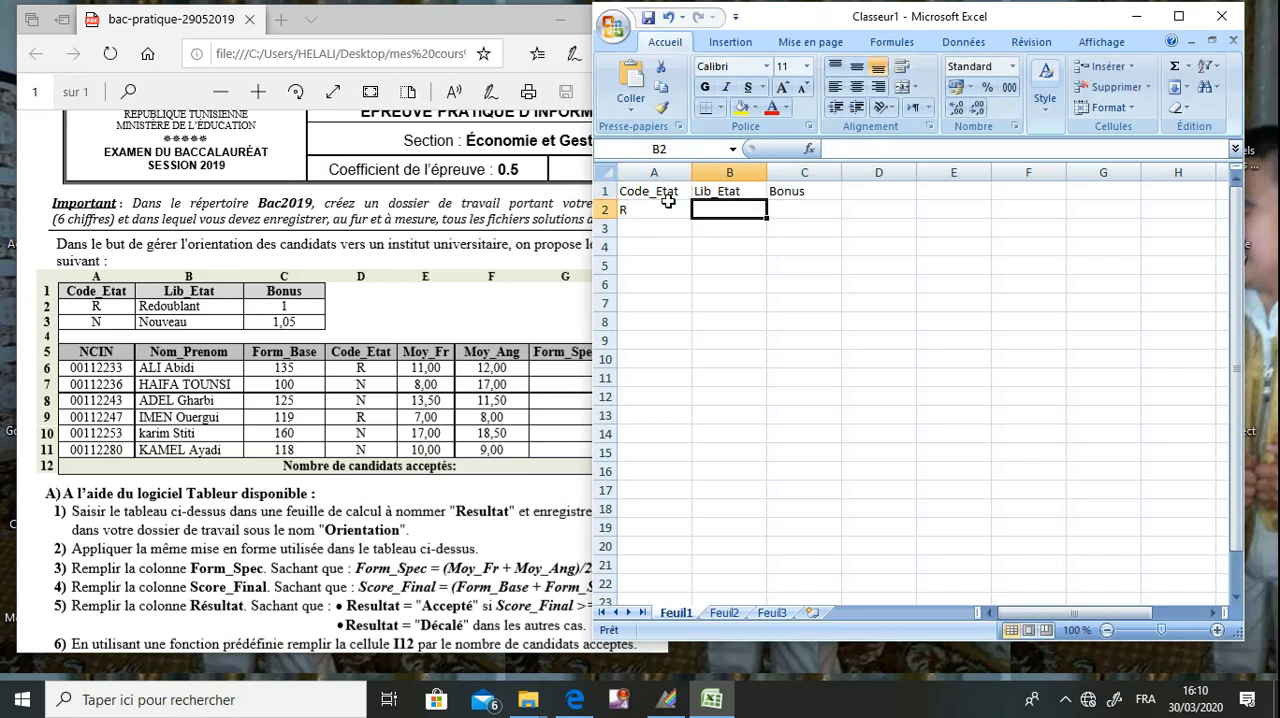
pyautogui.write('redob')
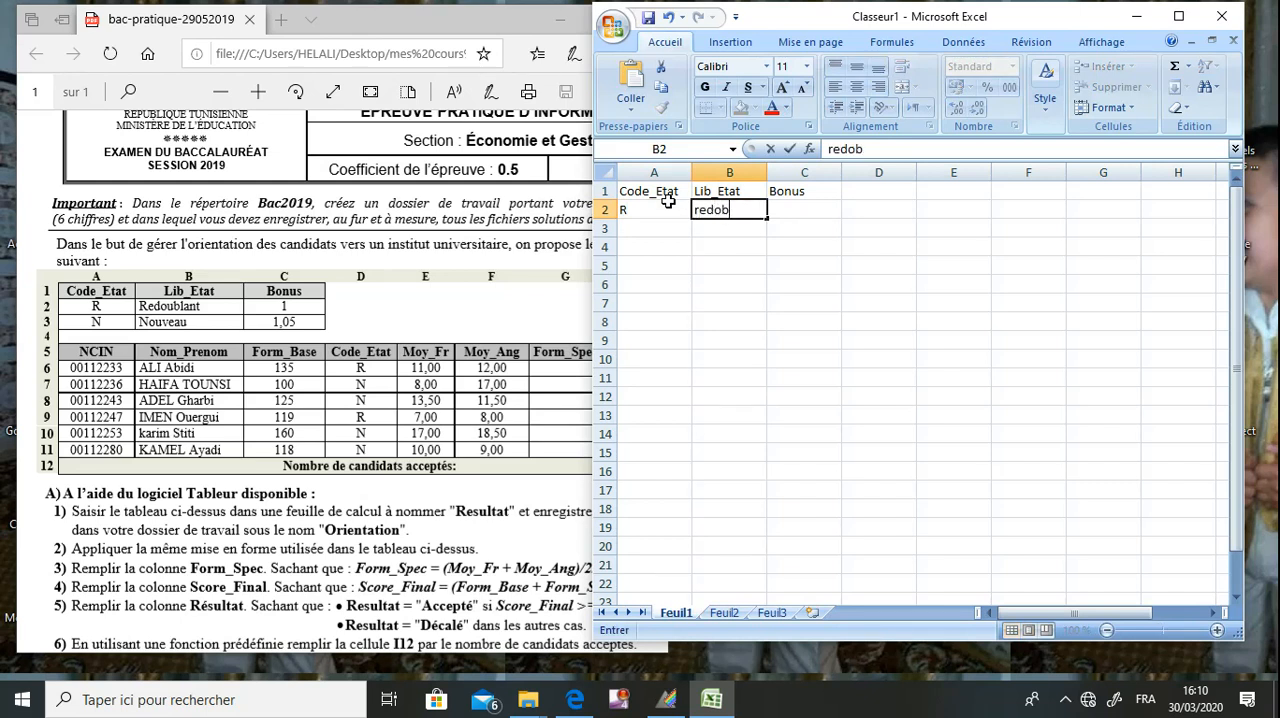
pyautogui.press('BackSpace')
pyautogui.write('ublant')
pyautogui.press('Tab')
pyautogui.write('1')
pyautogui.press('Return')
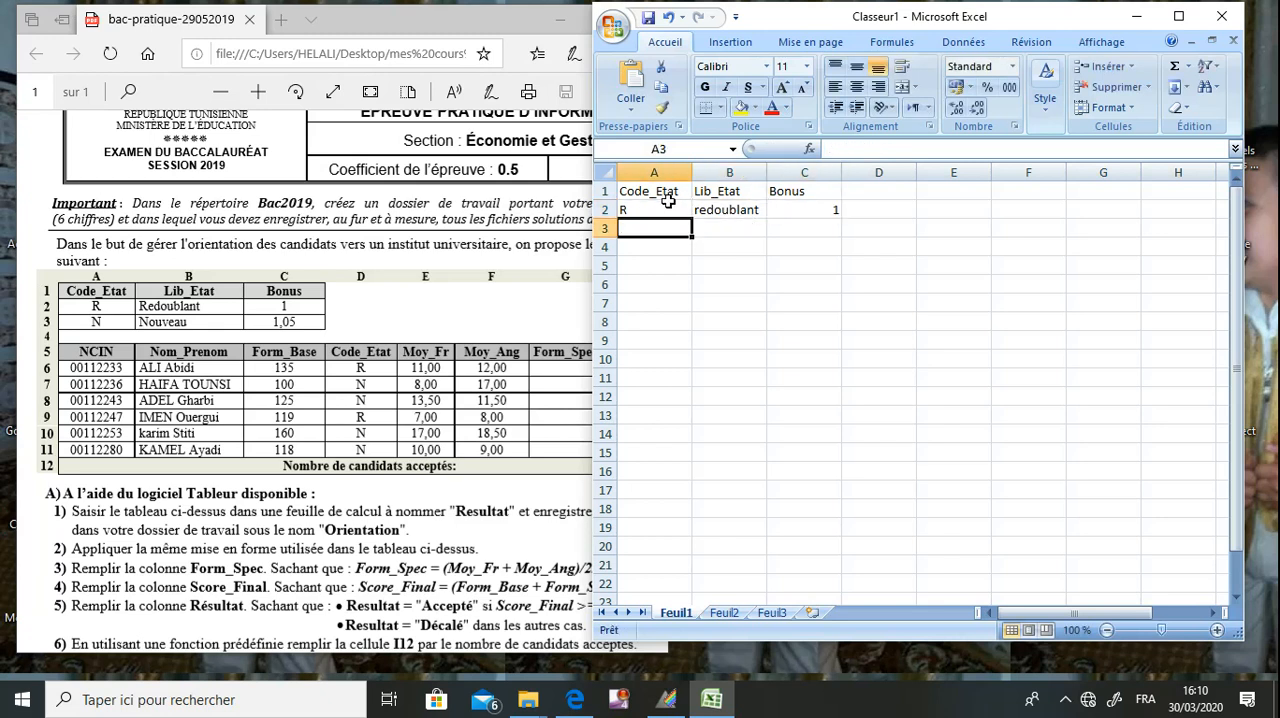
# Fill row 3 with the code N, the label Nouveau and a bonus of 1,05.
pyautogui.write('N')
pyautogui.press('Tab')
pyautogui.write('Nouveau')
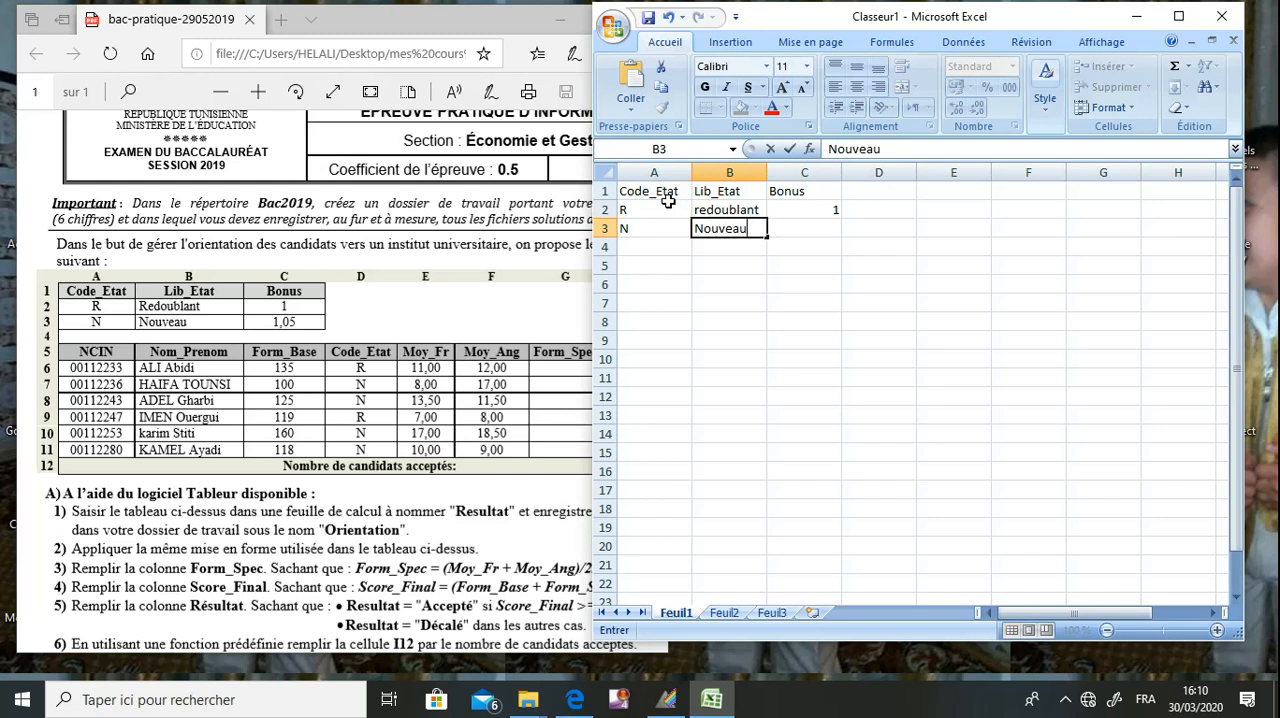
pyautogui.press('Tab')
pyautogui.write('1,05')
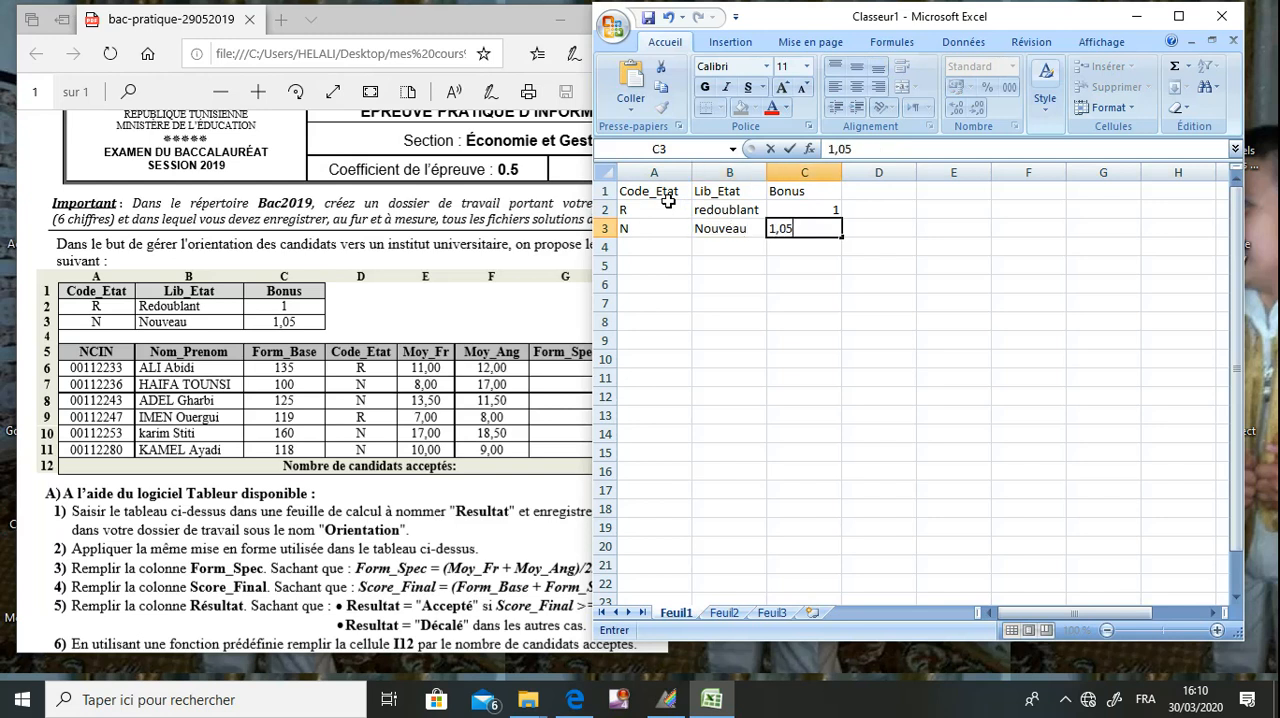
# Enter the headers NCIN, Nom_Prenom, Form_Base and Code_Etat in cells A5 to D5 of Feuil1.
pyautogui.click(656, 267)
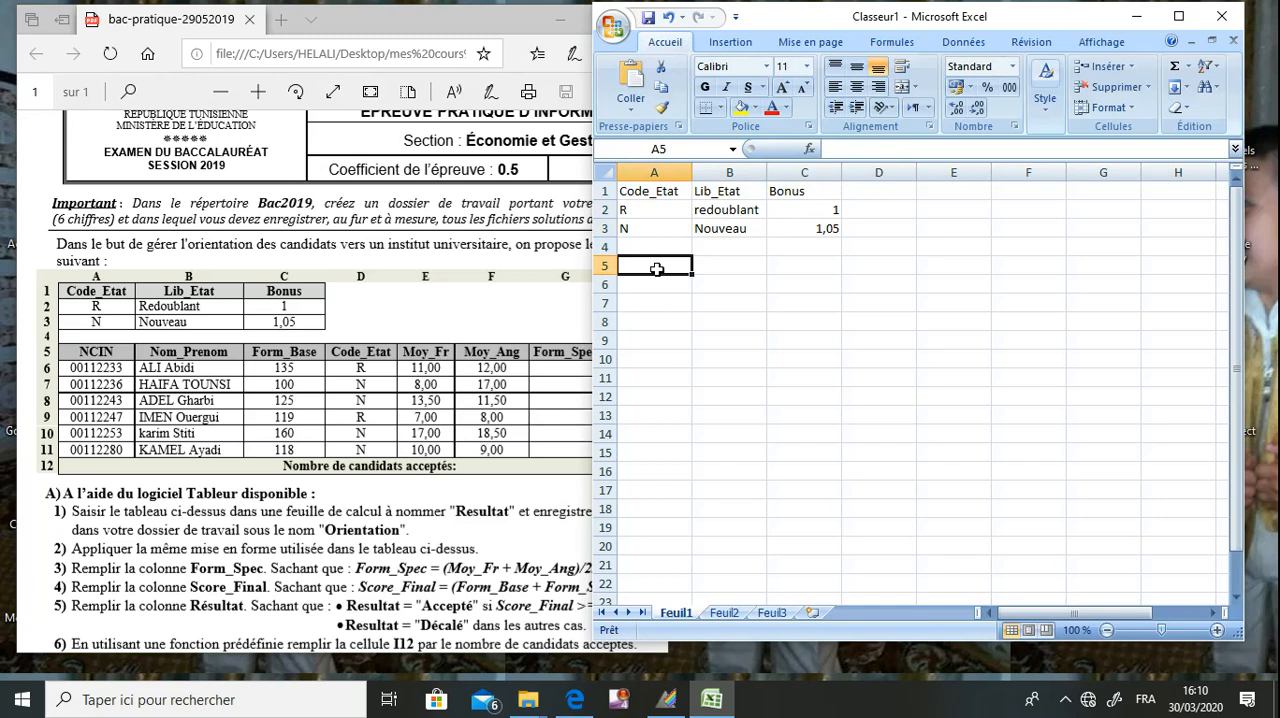
pyautogui.write('NCIN')
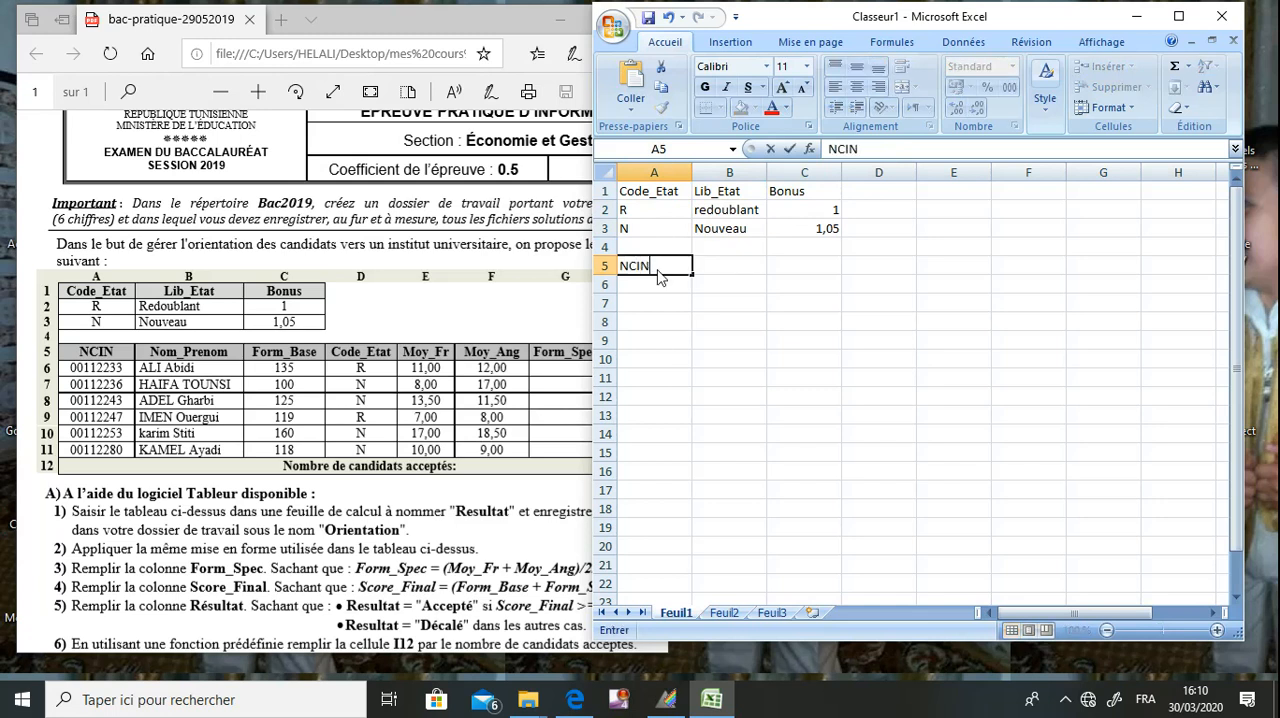
pyautogui.press('Tab')
pyautogui.write('N')
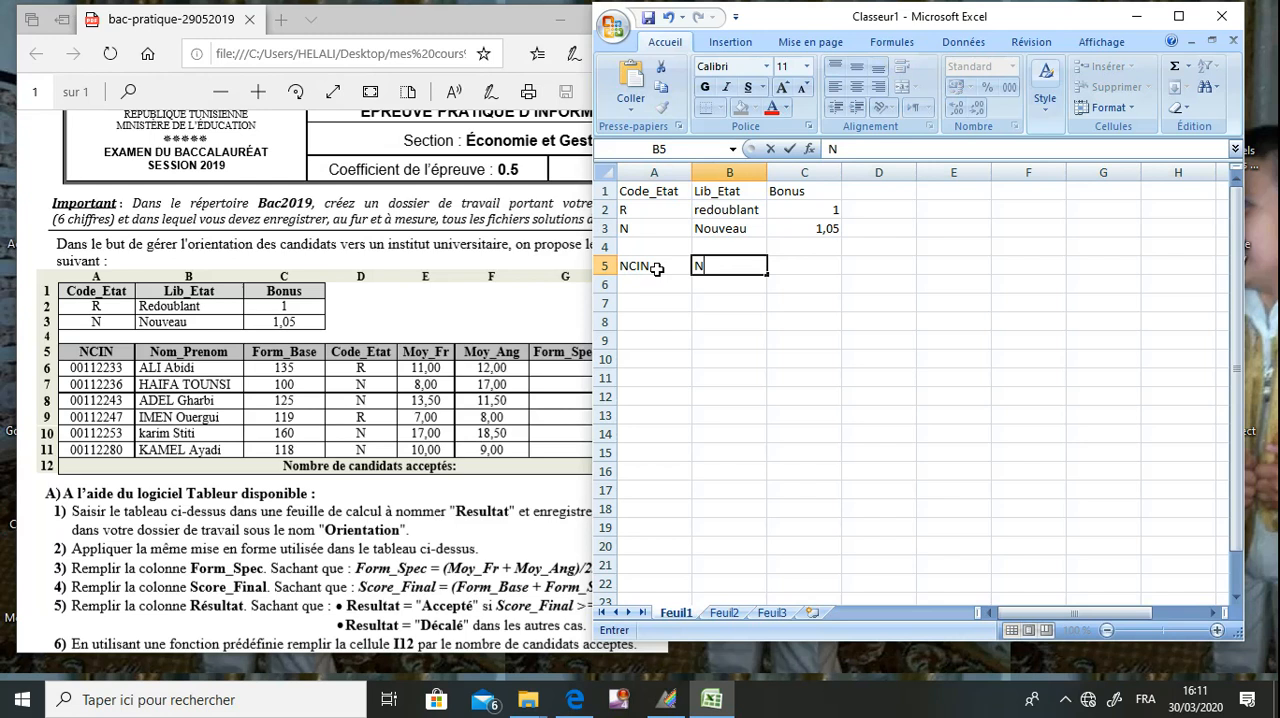
pyautogui.write('om_Prenom')
pyautogui.press('Tab')
pyautogui.write('Form_Base')
pyautogui.press('Tab')
pyautogui.write('Code_Etat')
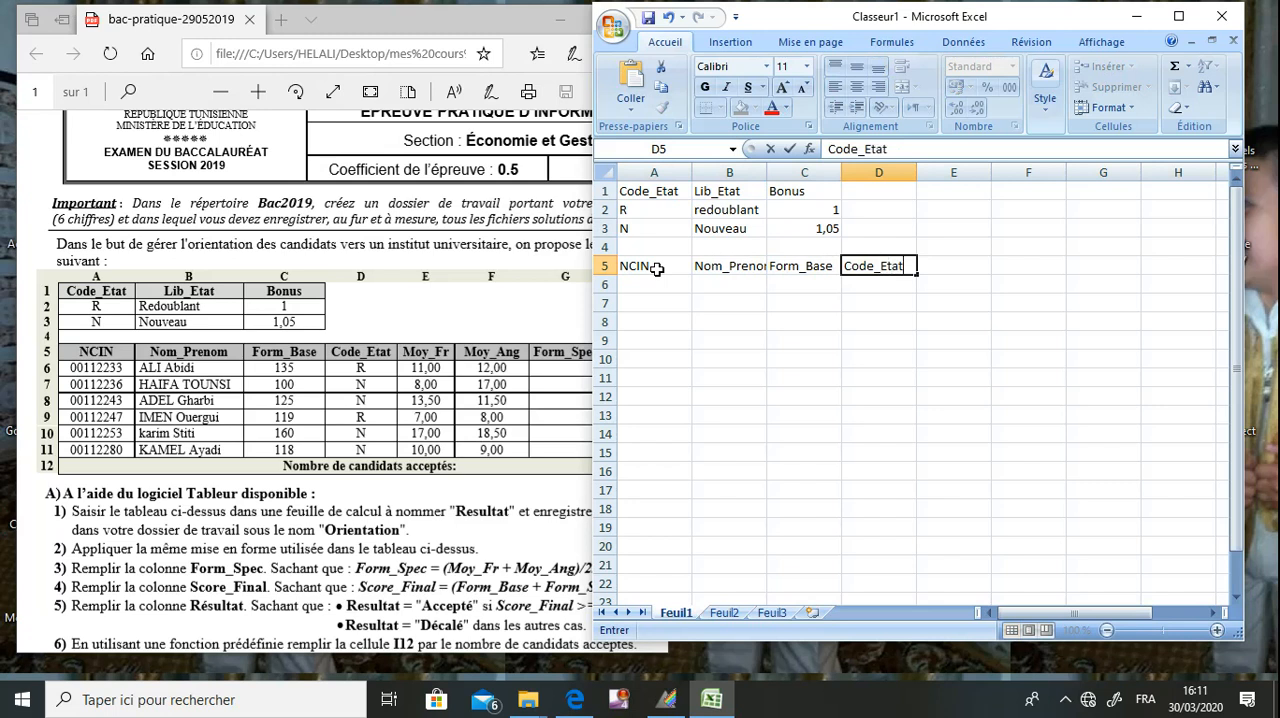
# Enter the headers Moy_FR and Moy_Ang in cells E5 and F5.
pyautogui.press('Tab')
pyautogui.write('M')
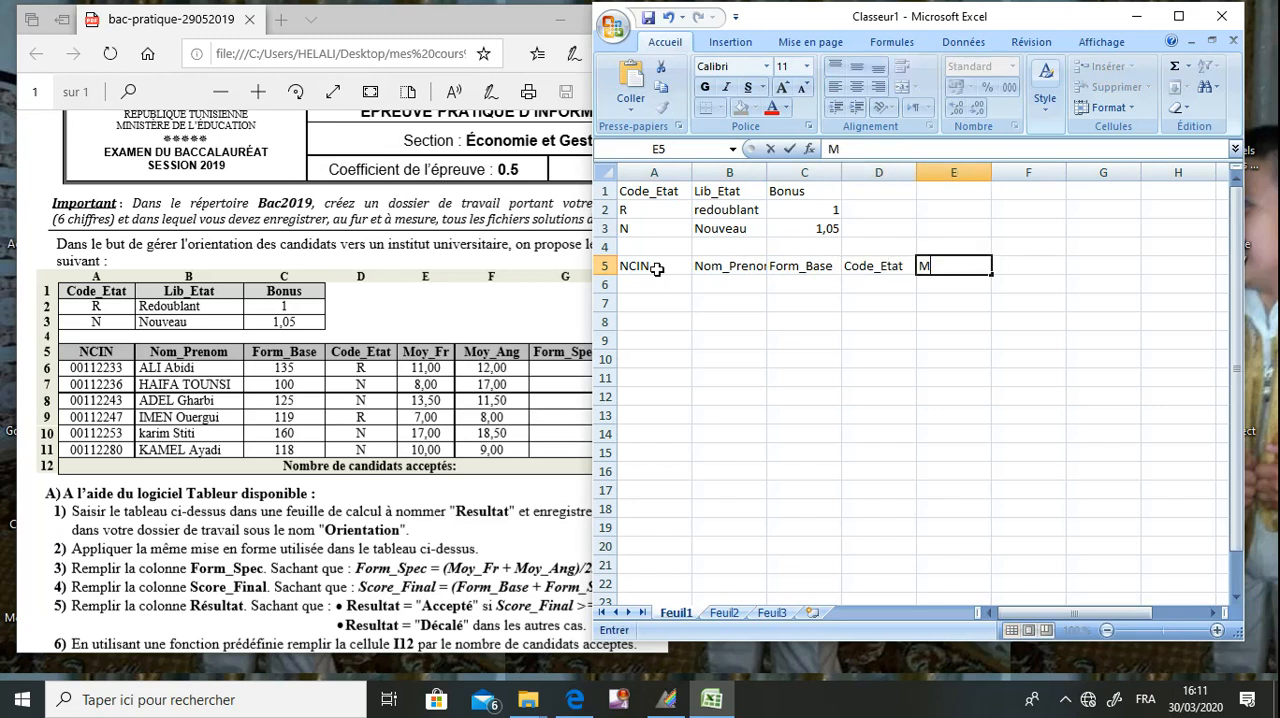
pyautogui.write('oy_FR')
pyautogui.press('Tab')
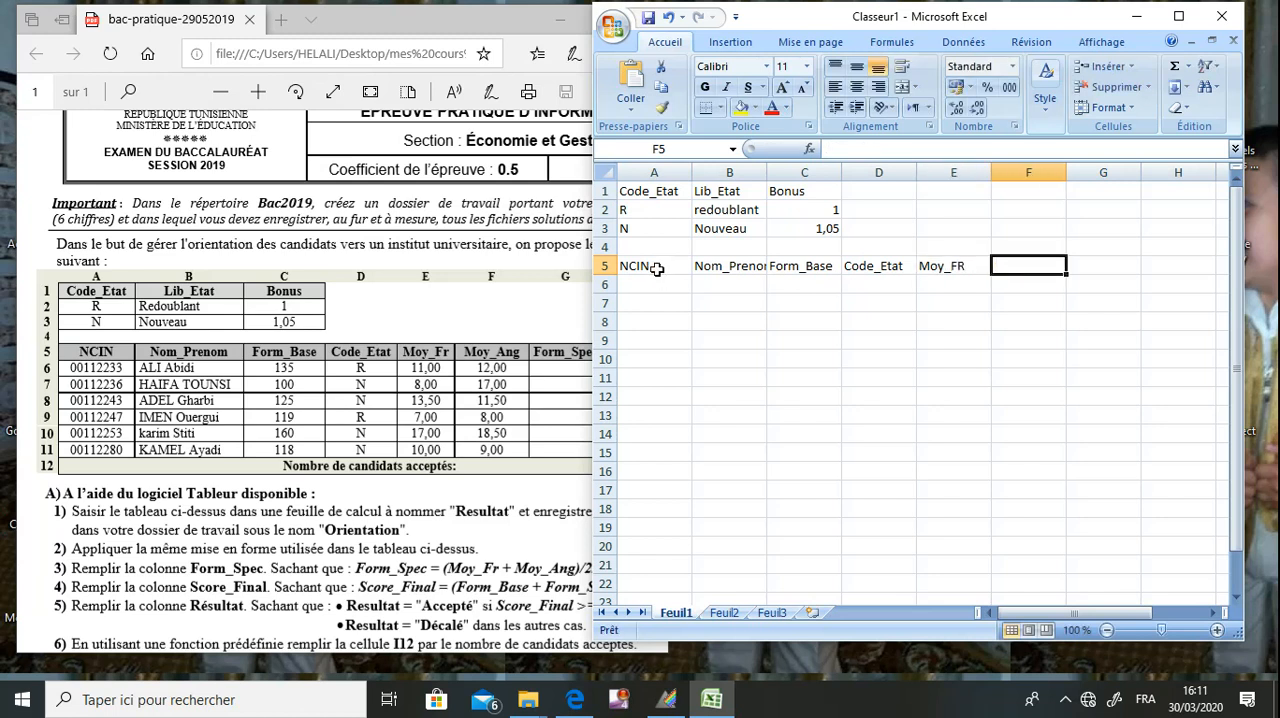
pyautogui.write('Moy_A')
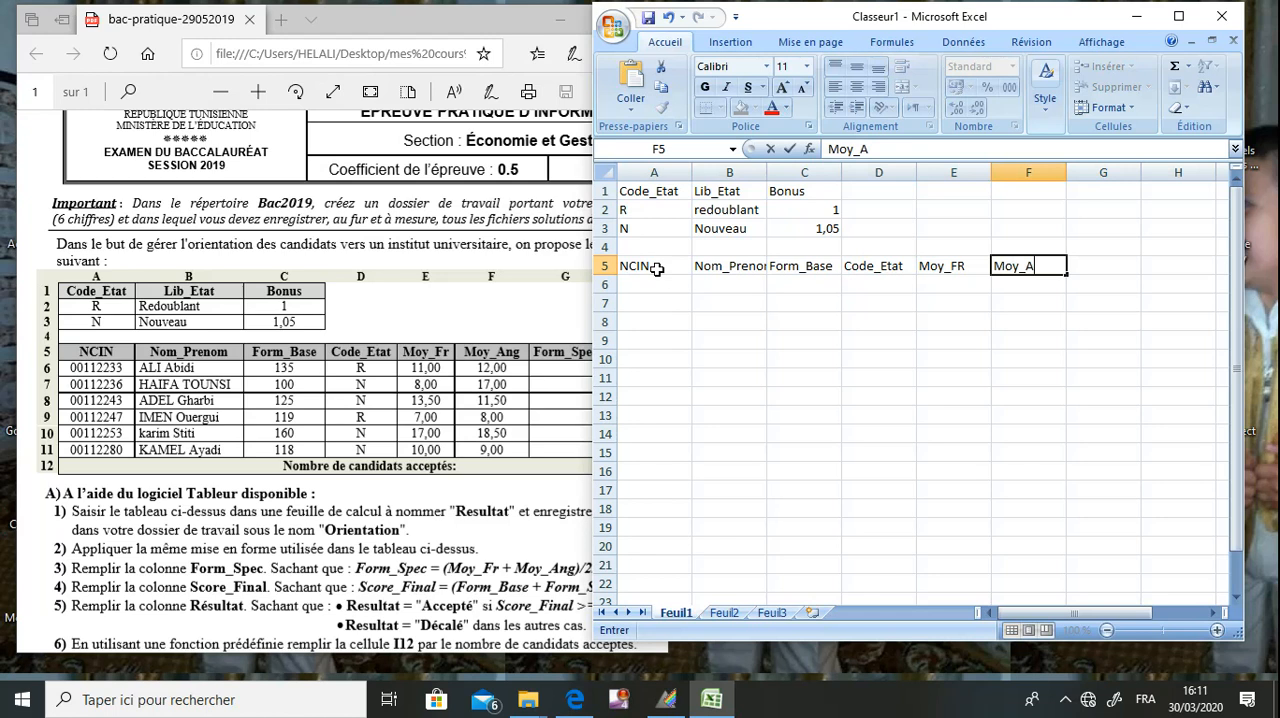
pyautogui.write('ng')
# Widen the exam PDF window to show the whole table, and enter the header Form_Spect in cell G5.
pyautogui.click(440, 385)
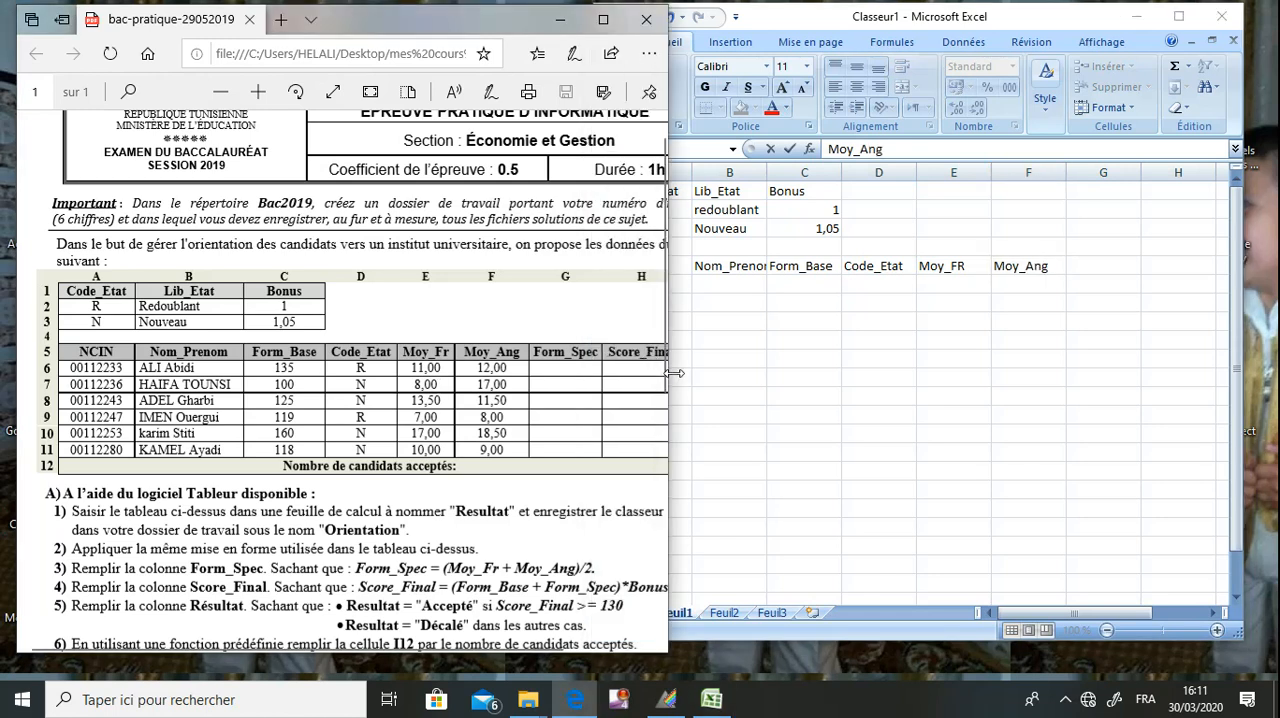
pyautogui.moveTo(668, 384); pyautogui.dragTo(751, 383)
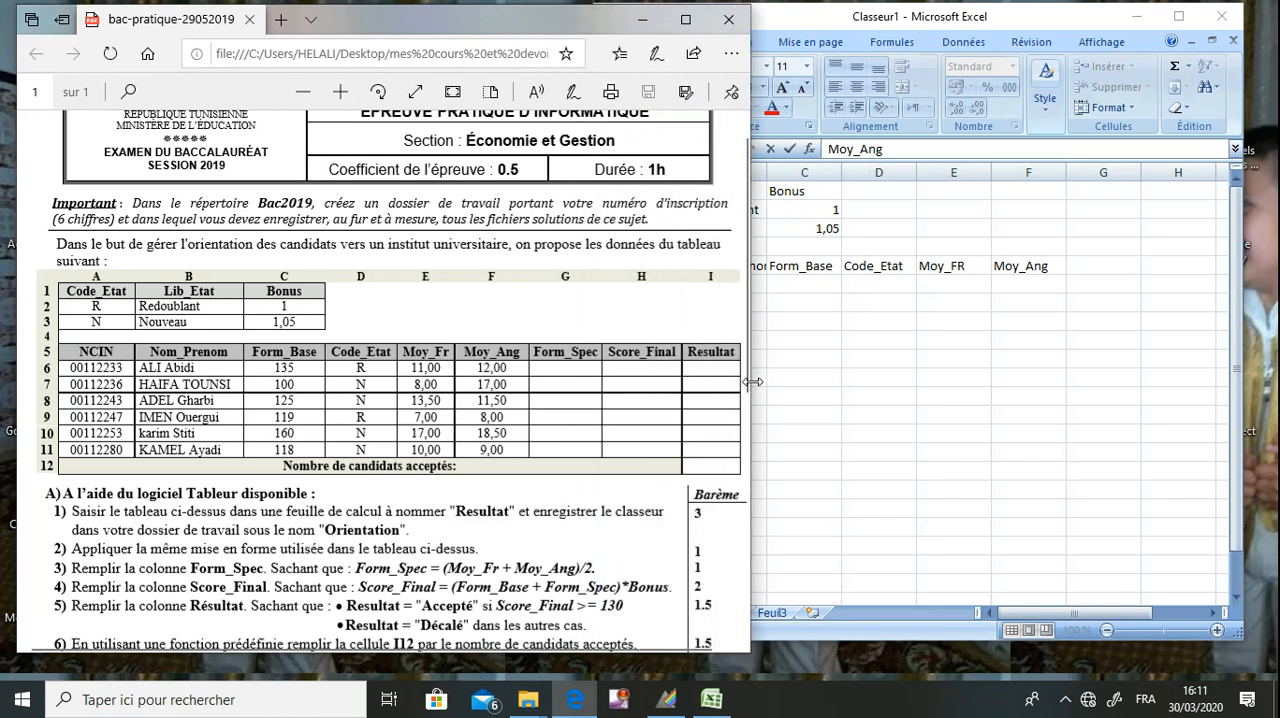
pyautogui.click(1082, 266)
pyautogui.click(1082, 265)
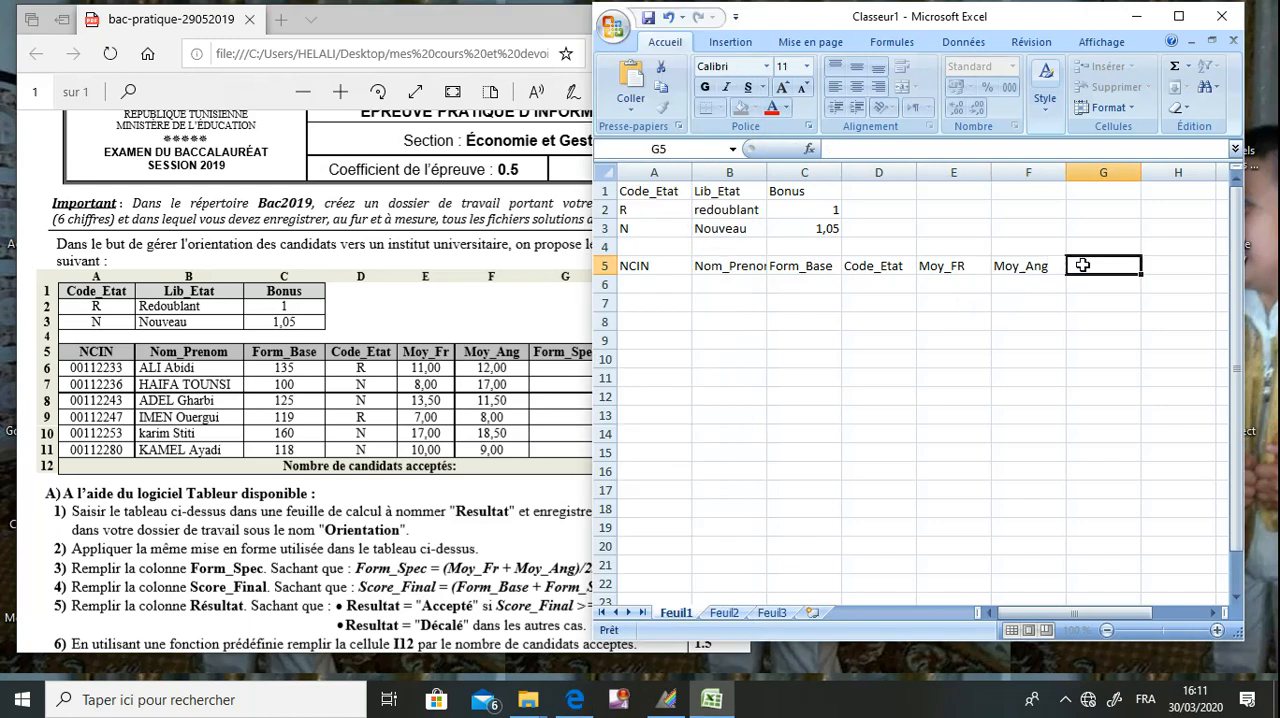
pyautogui.write('Form_Spe')
pyautogui.write('ct')
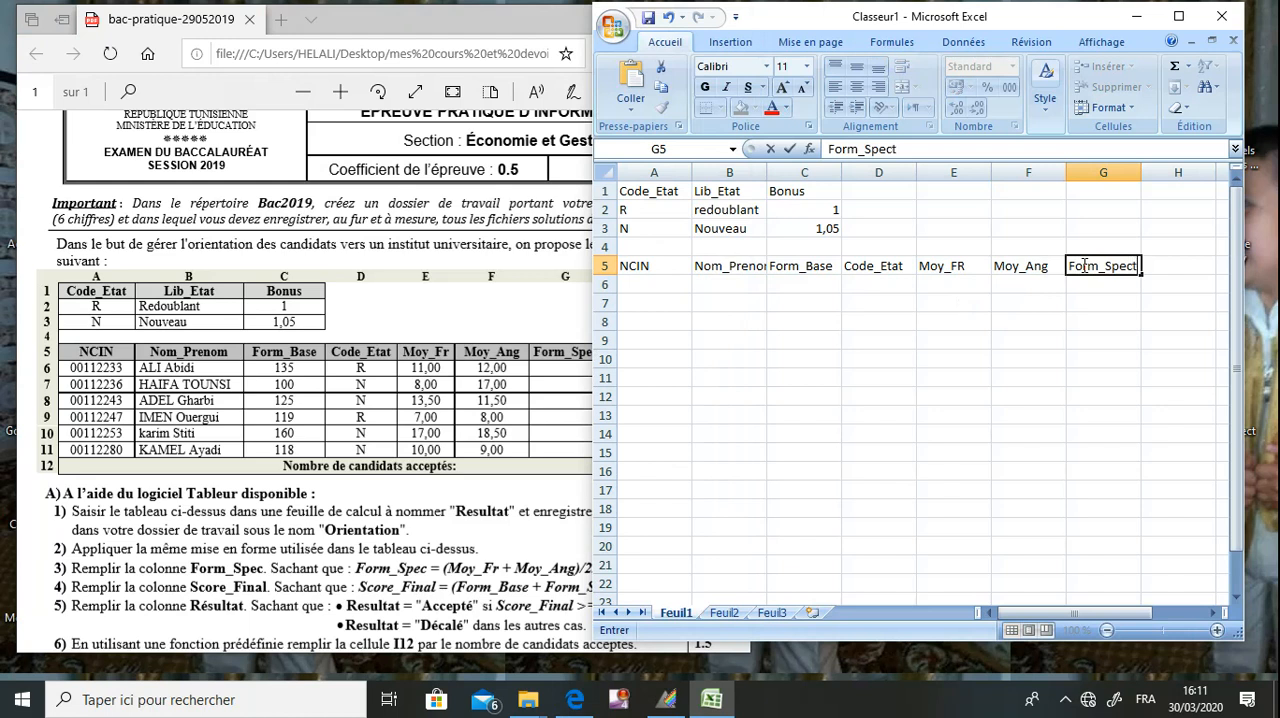
pyautogui.press('Tab')
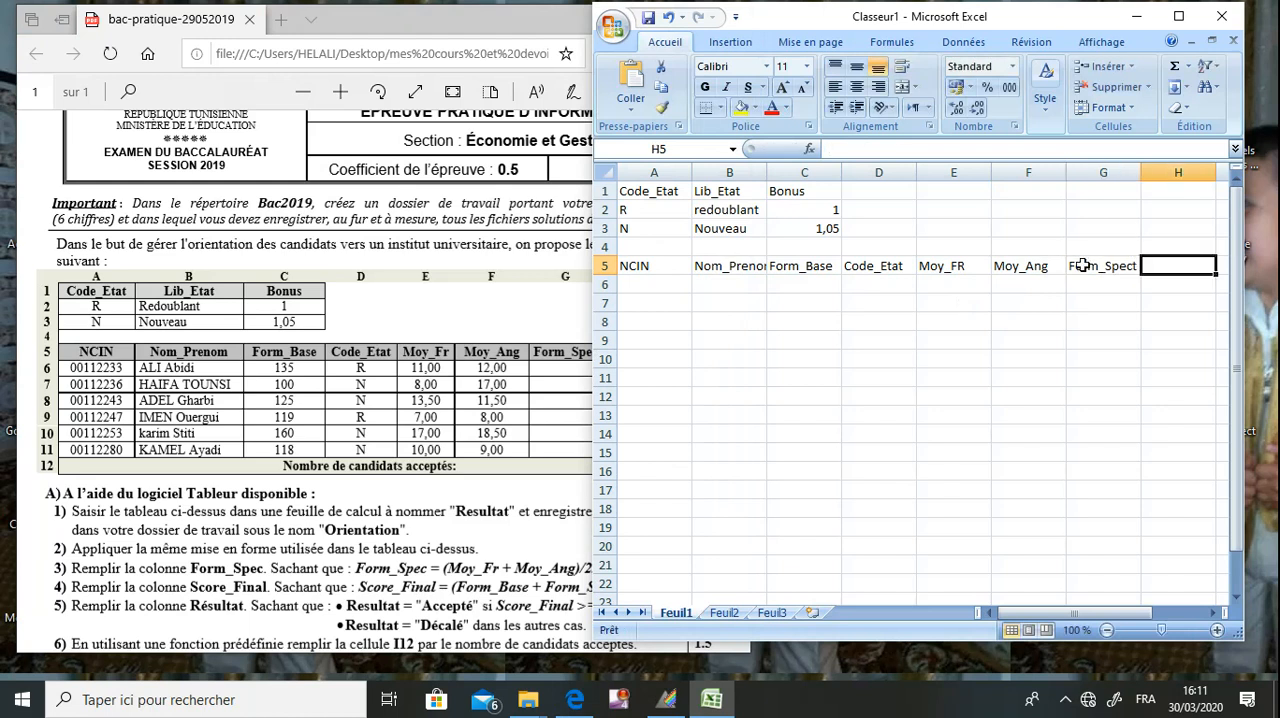
# Complete the header row with Score_Finale in cell H5 and Resultat in cell I5, checking the exam table.
pyautogui.write('Sc')
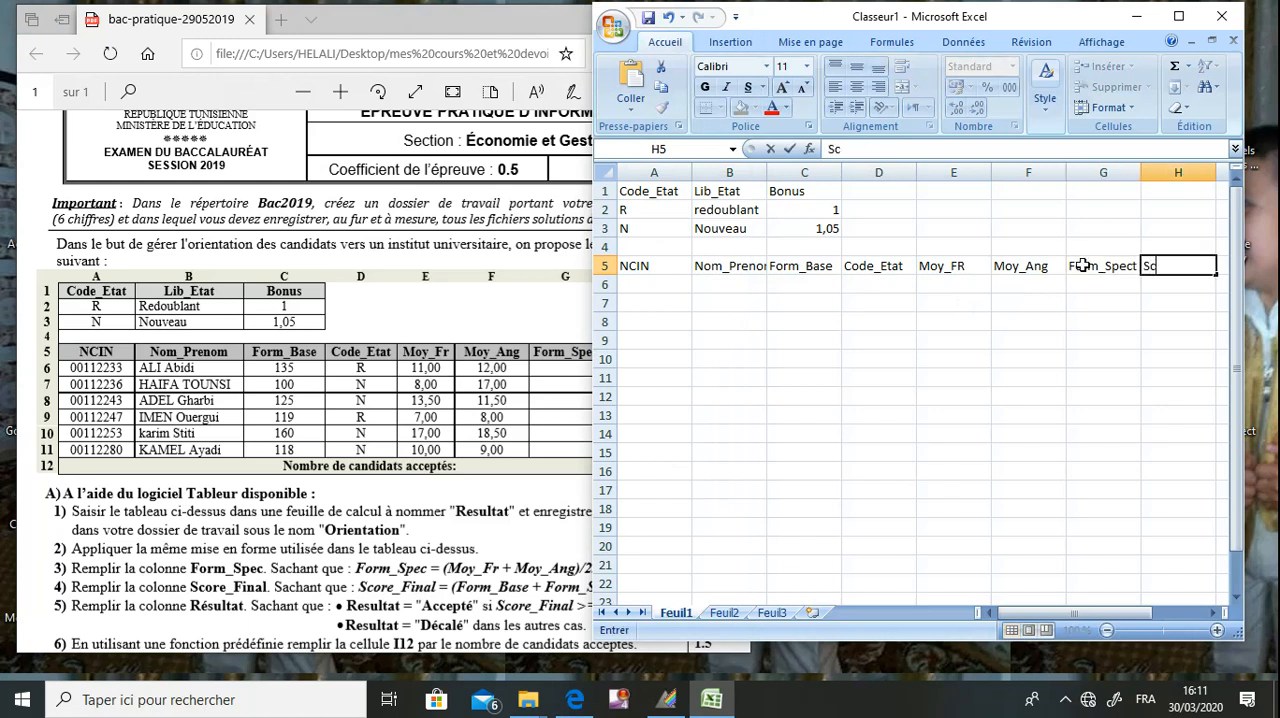
pyautogui.write('ore8fina')
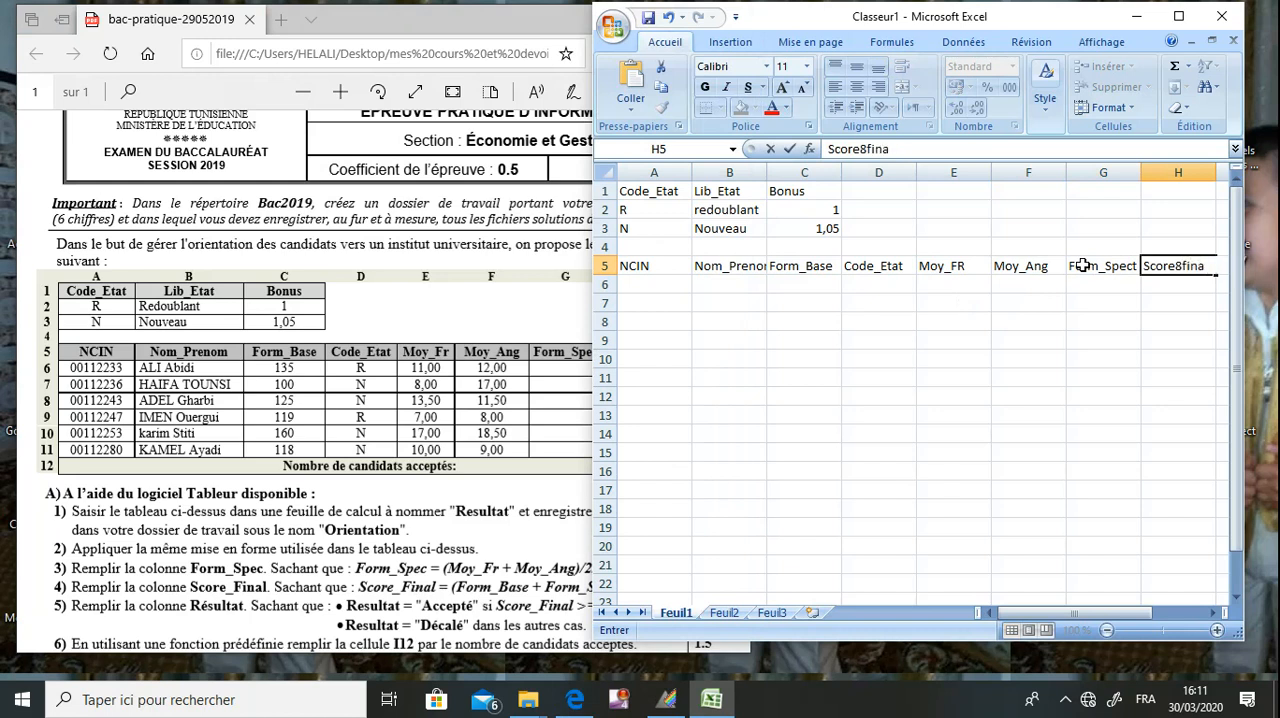
pyautogui.write('_Finale')
pyautogui.press('Tab')
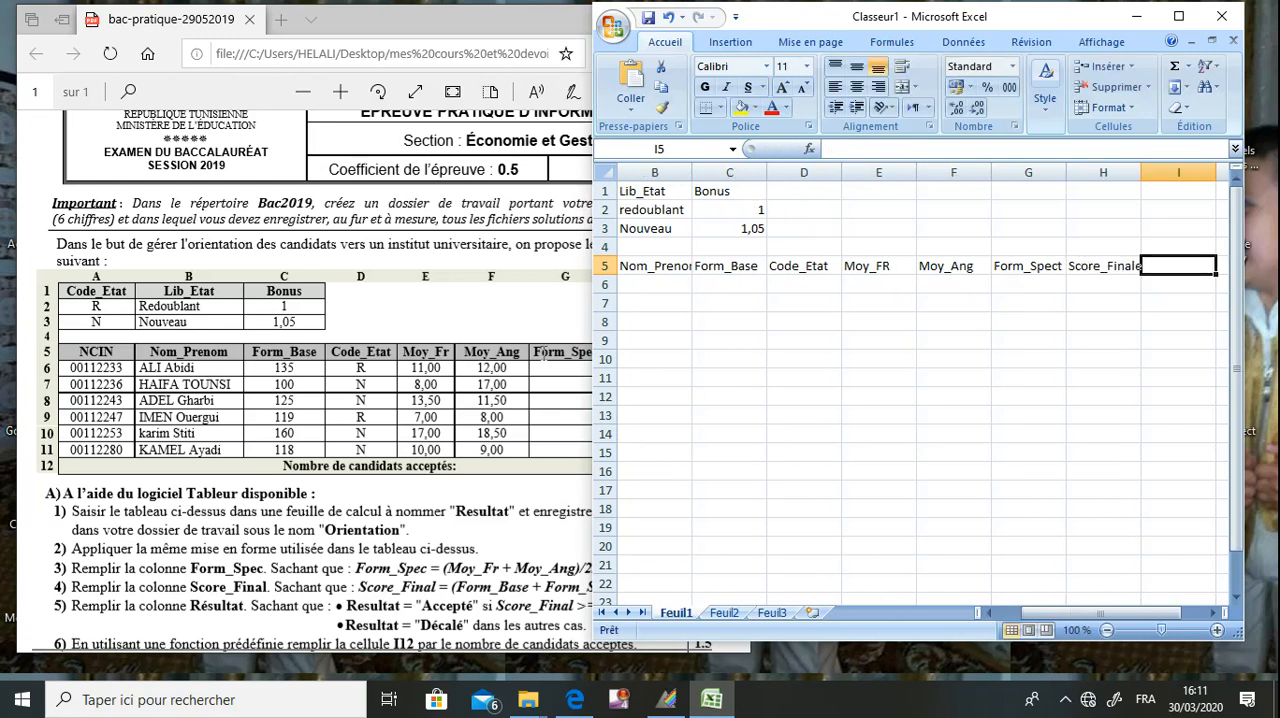
pyautogui.click(530, 351)
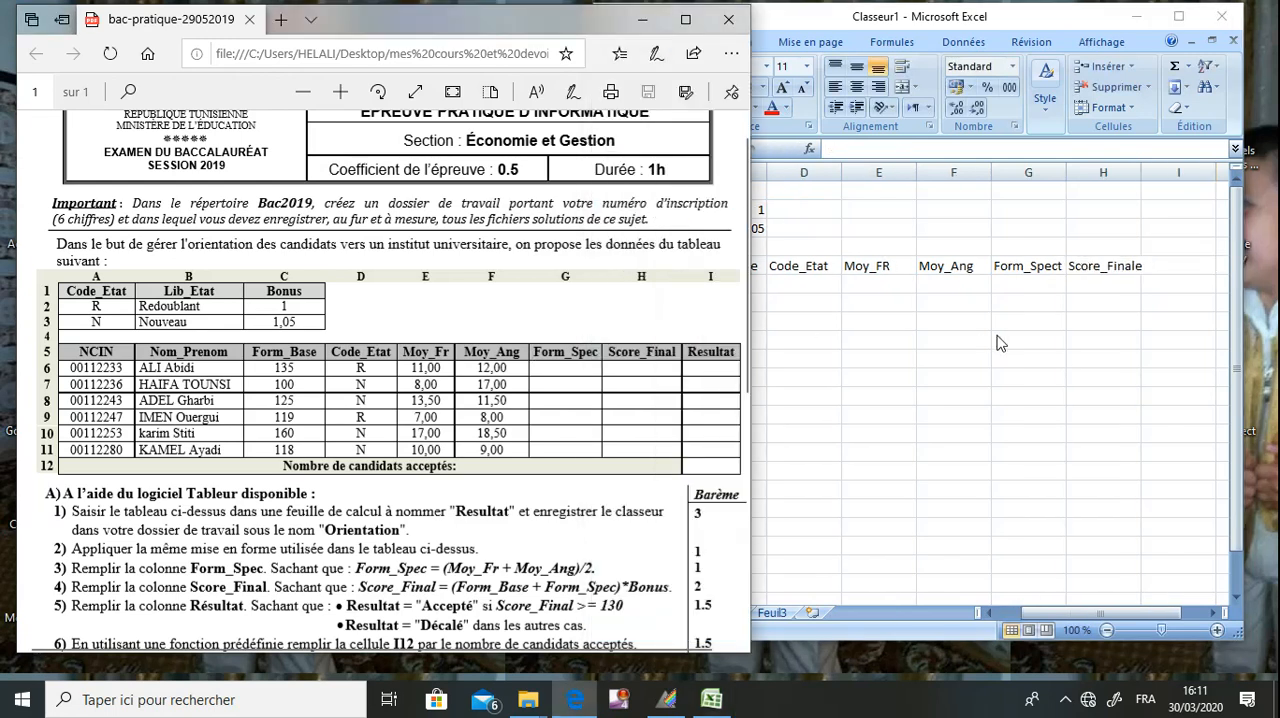
pyautogui.click(1160, 273)
pyautogui.write('Resultat')
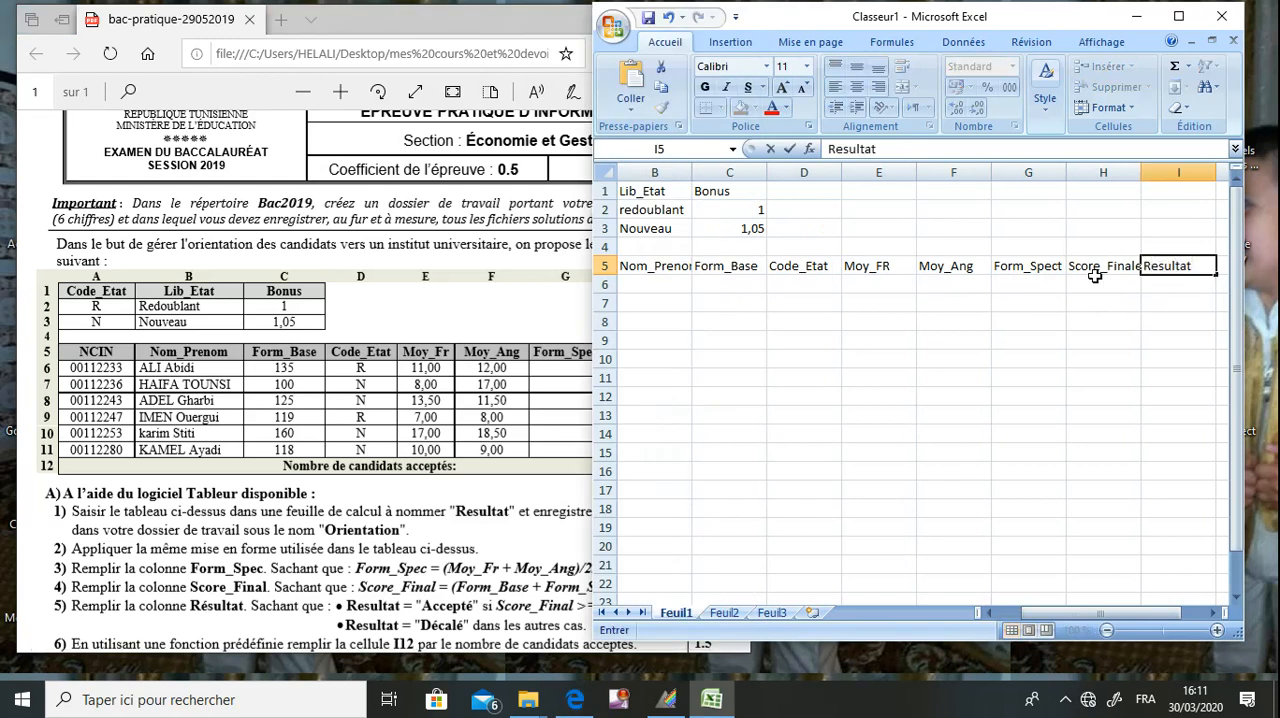
# Paste the copied candidate rows and the "Nombre de candidats acceptés:" label starting at cell A6.
pyautogui.moveTo(1043, 617); pyautogui.dragTo(1020, 622)
pyautogui.click(661, 283)
pyautogui.hotkey('ctrl', 'v')
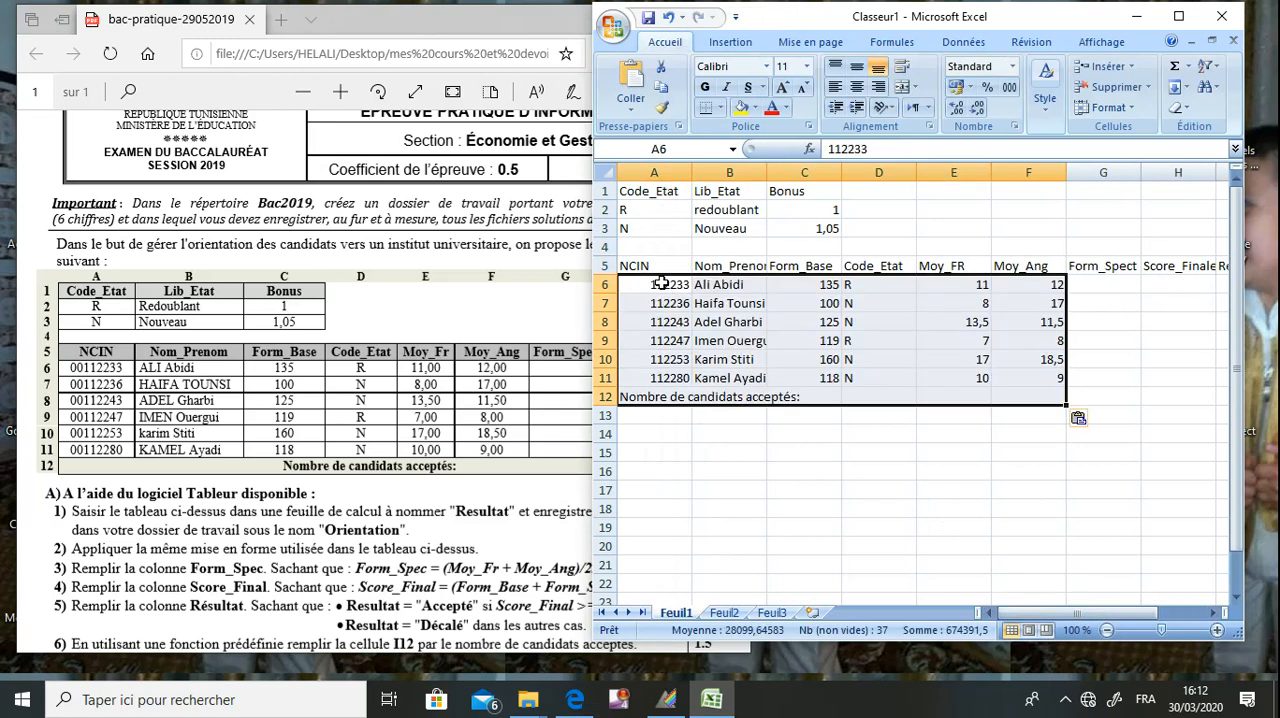
pyautogui.click(767, 450)
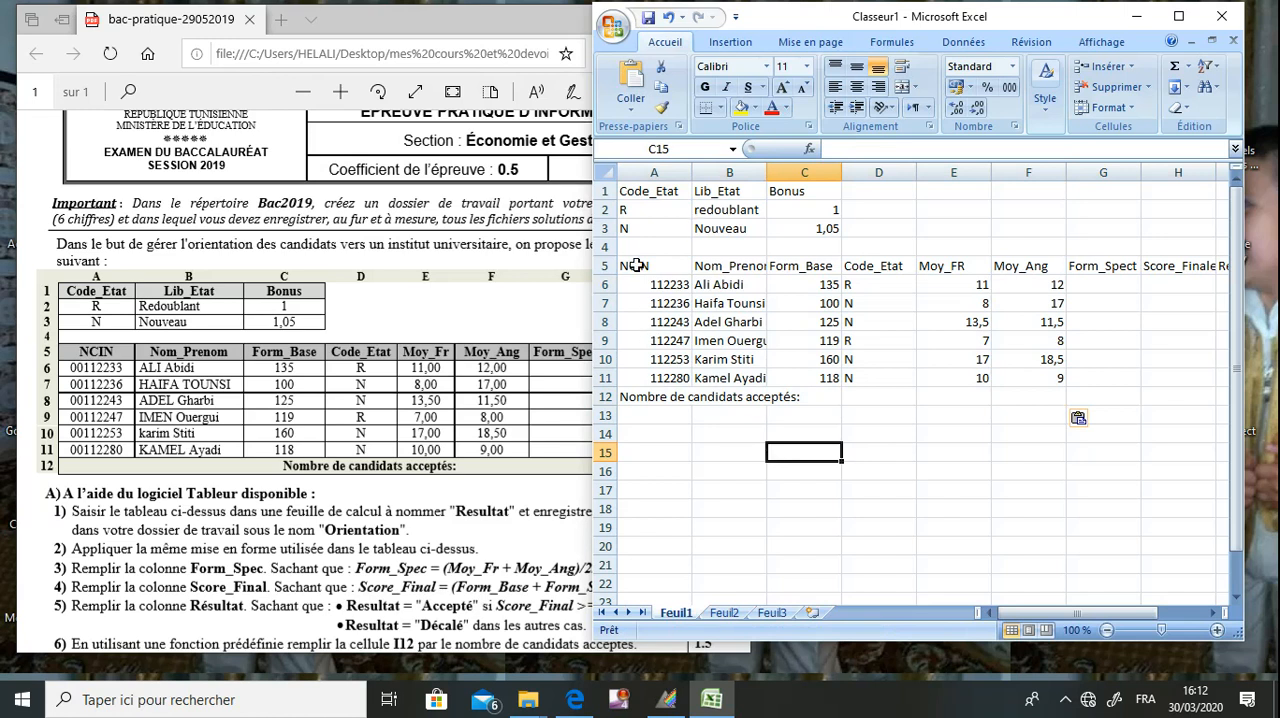
# Rename the sheet Feuil1 as Resultat.
pyautogui.rightClick(679, 622)
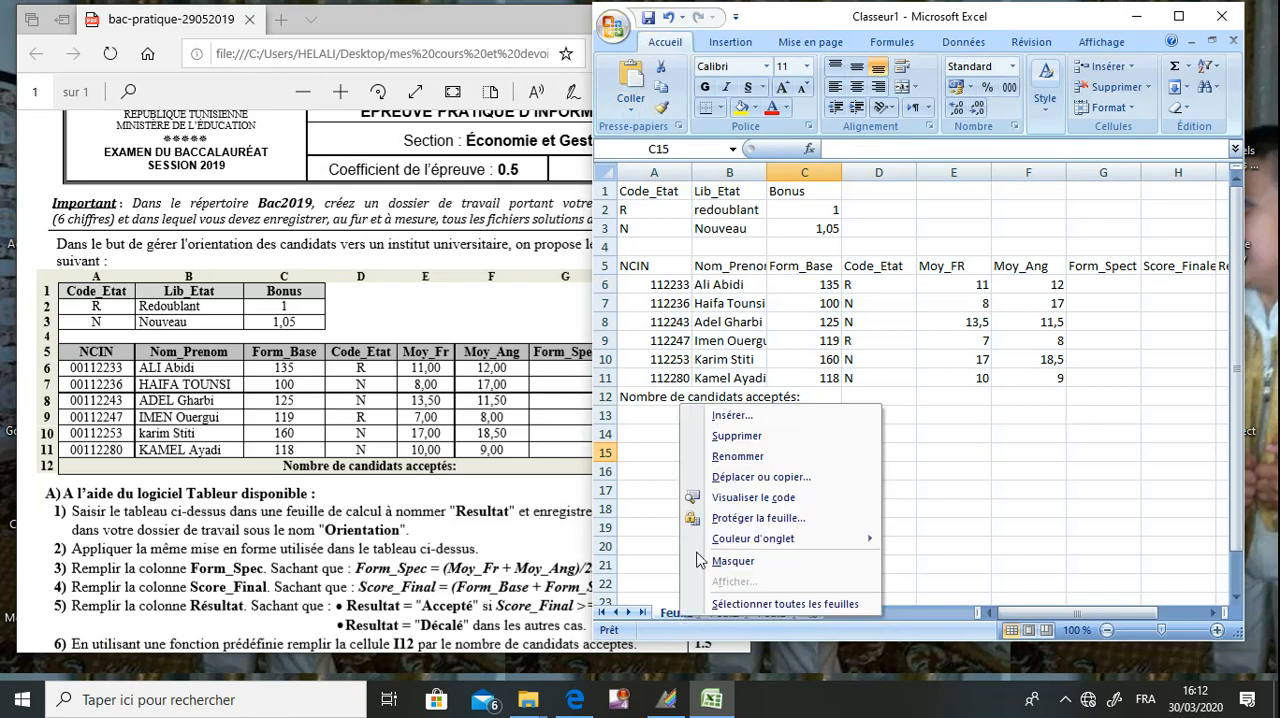
pyautogui.click(765, 459)
pyautogui.write('Resultat')
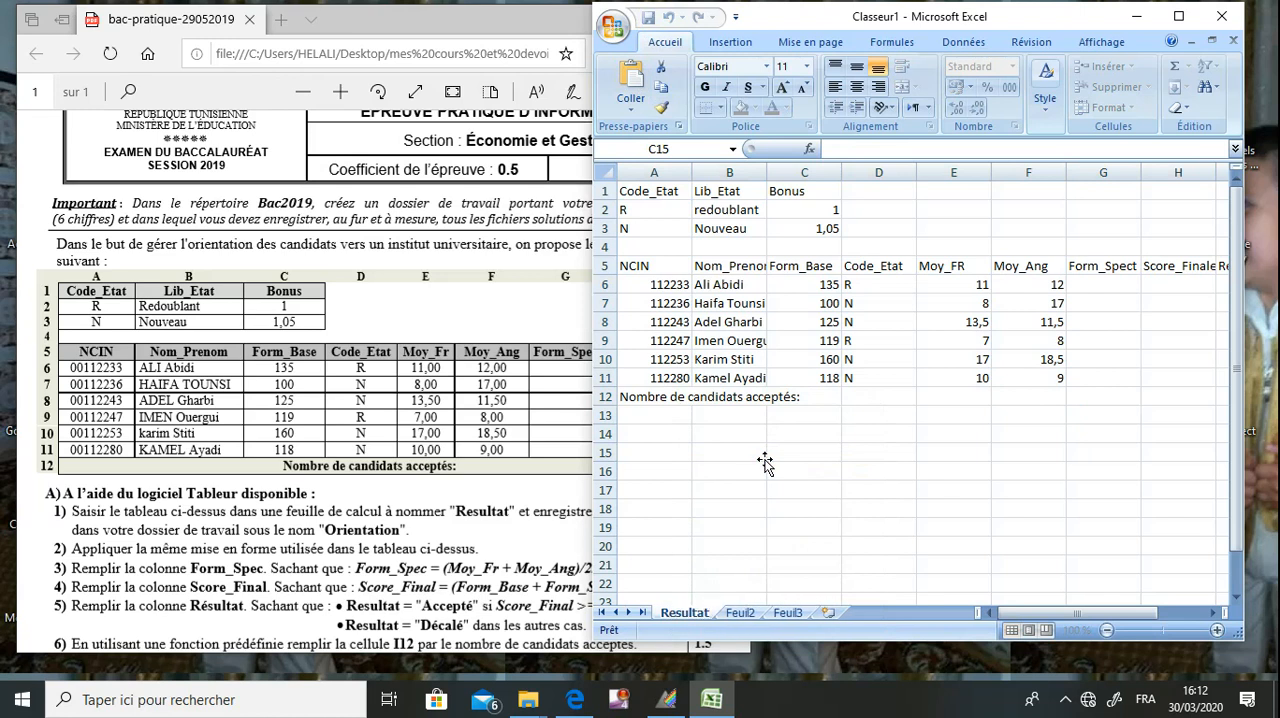
pyautogui.click(698, 433)
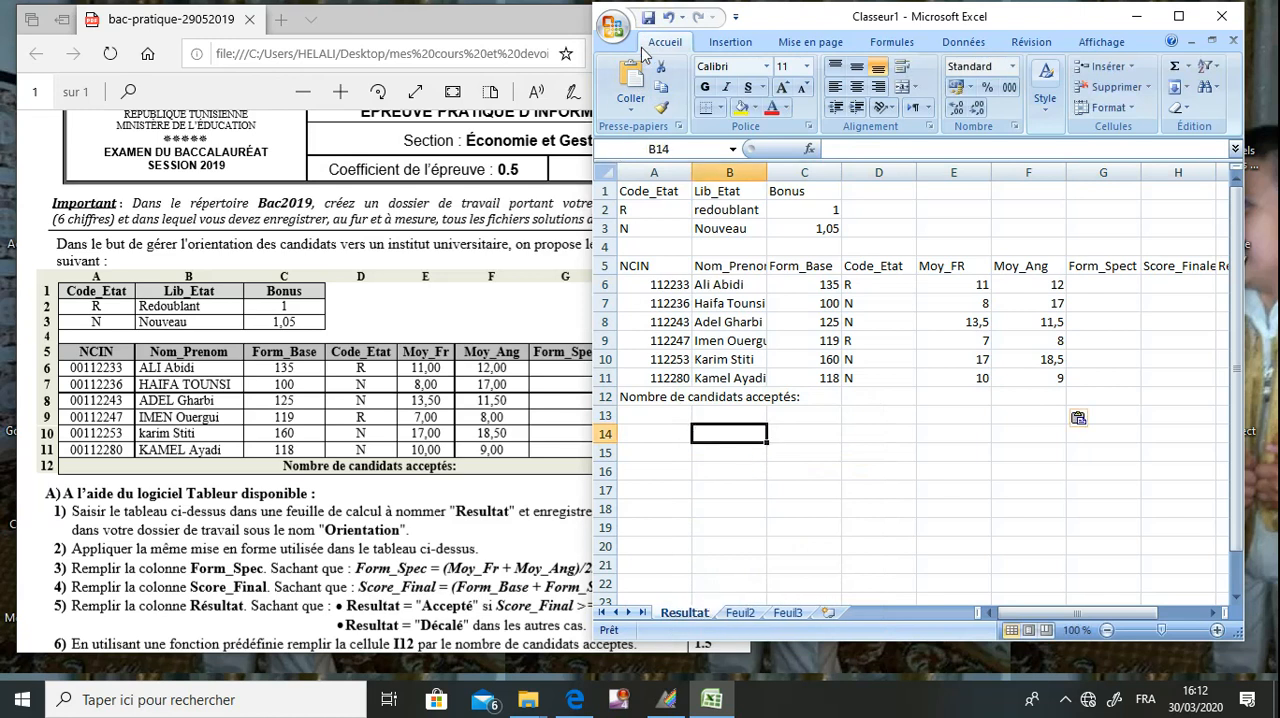
# Save the workbook in Excel 97-2003 format as Orientation in the candidate-number folder inside bac2020 on drive C.
pyautogui.click(614, 28)
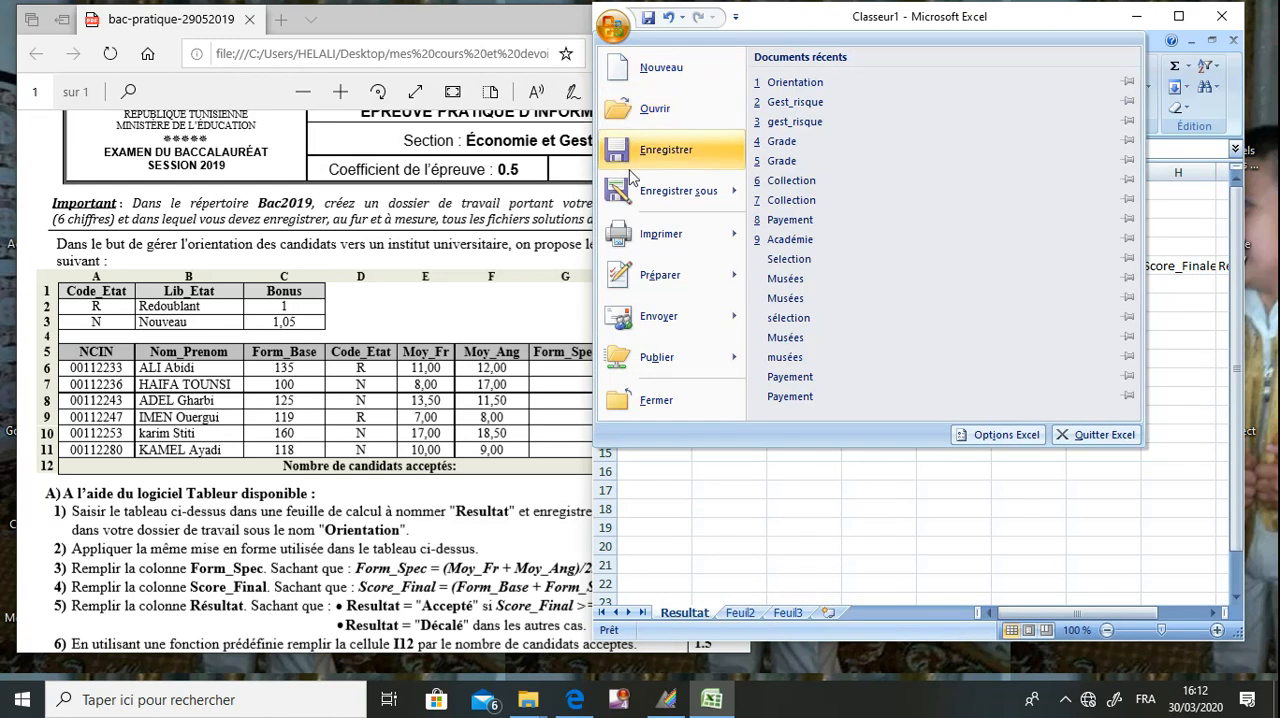
pyautogui.moveTo(641, 196)
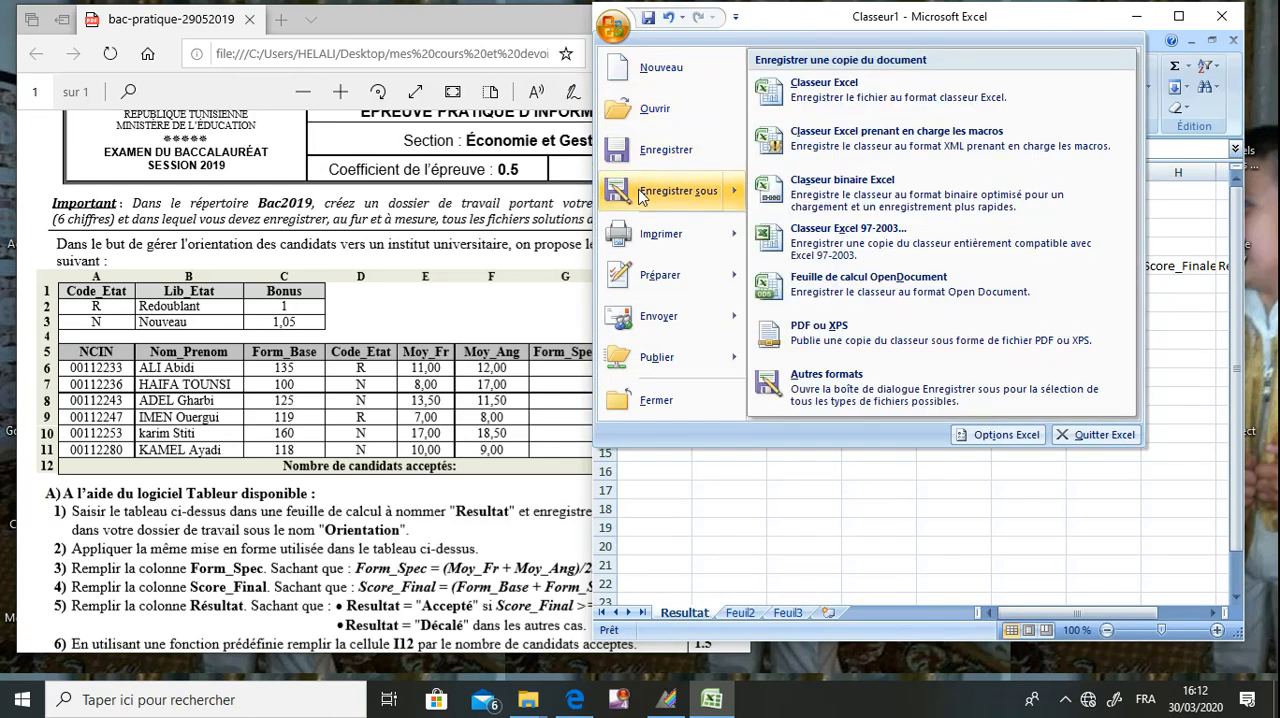
pyautogui.click(805, 244)
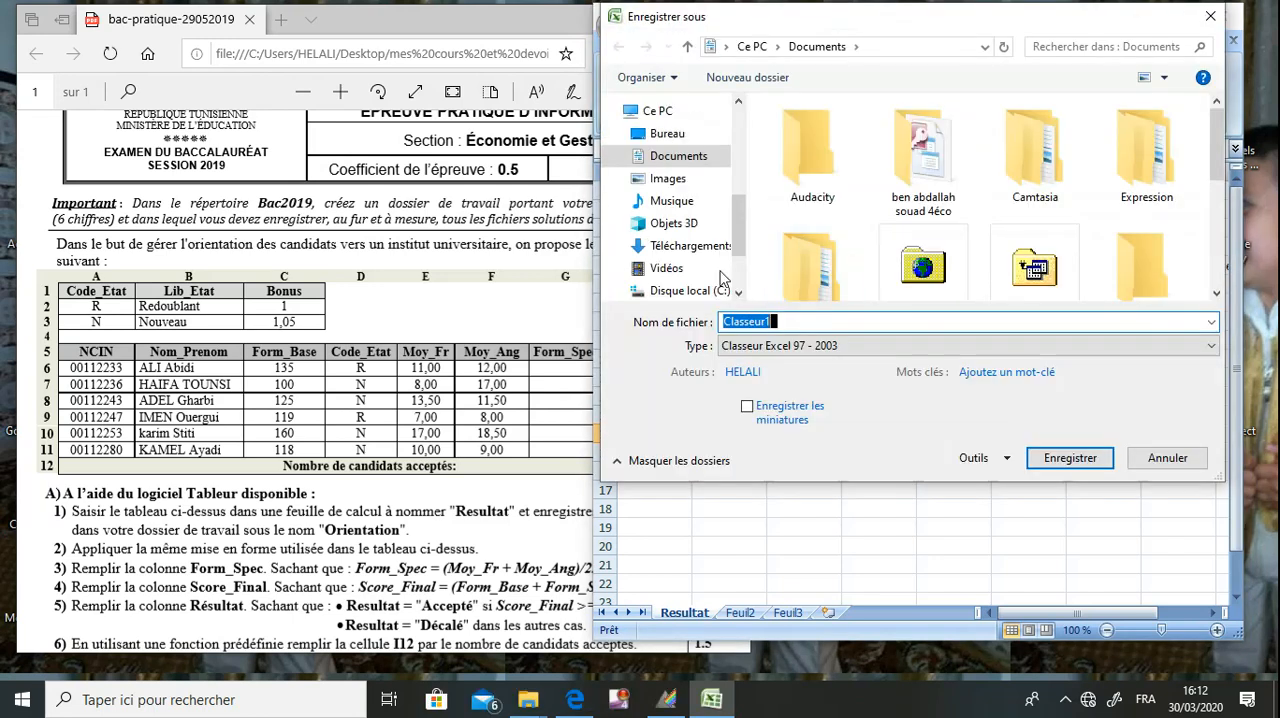
pyautogui.click(720, 295)
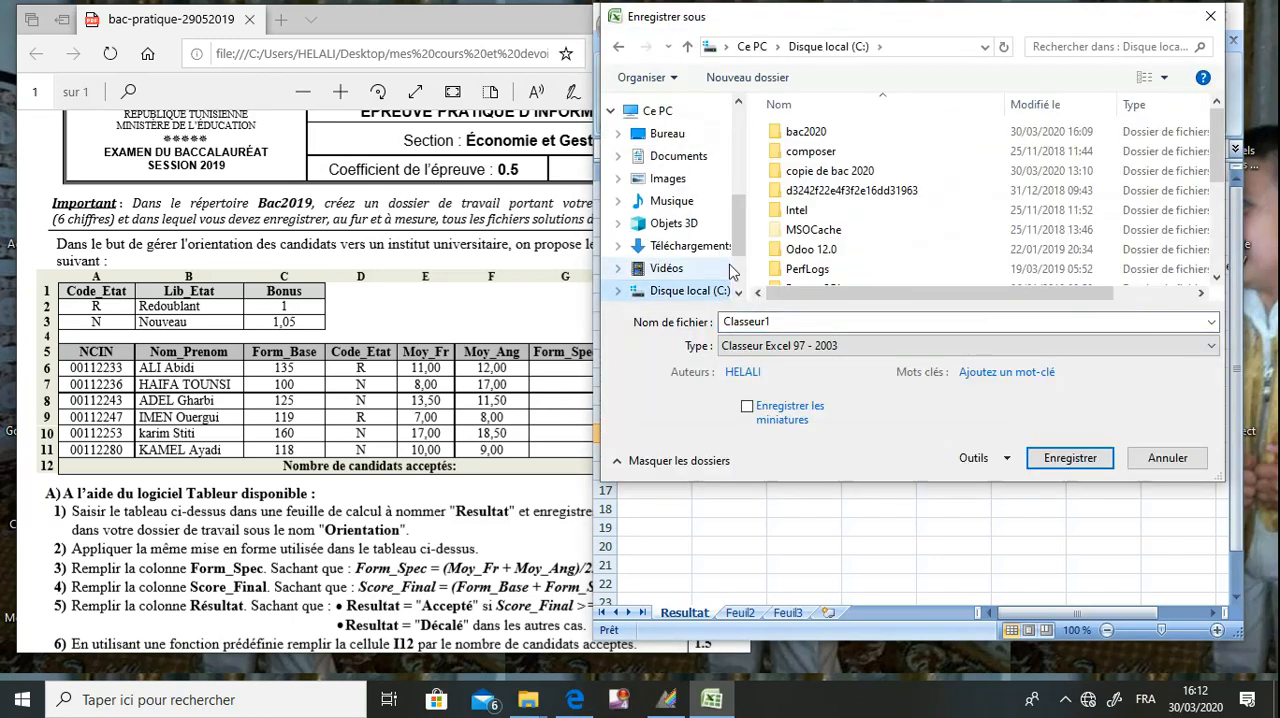
pyautogui.click(822, 136)
pyautogui.doubleClick(822, 137)
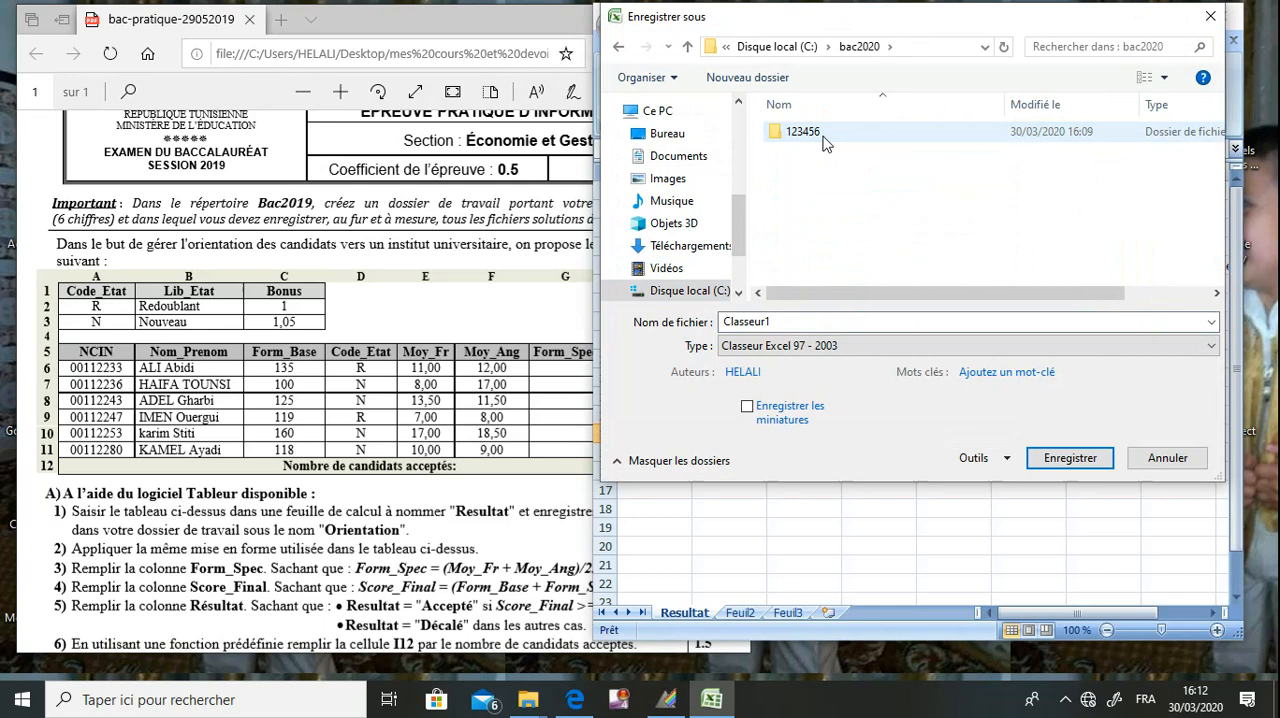
pyautogui.doubleClick(824, 140)
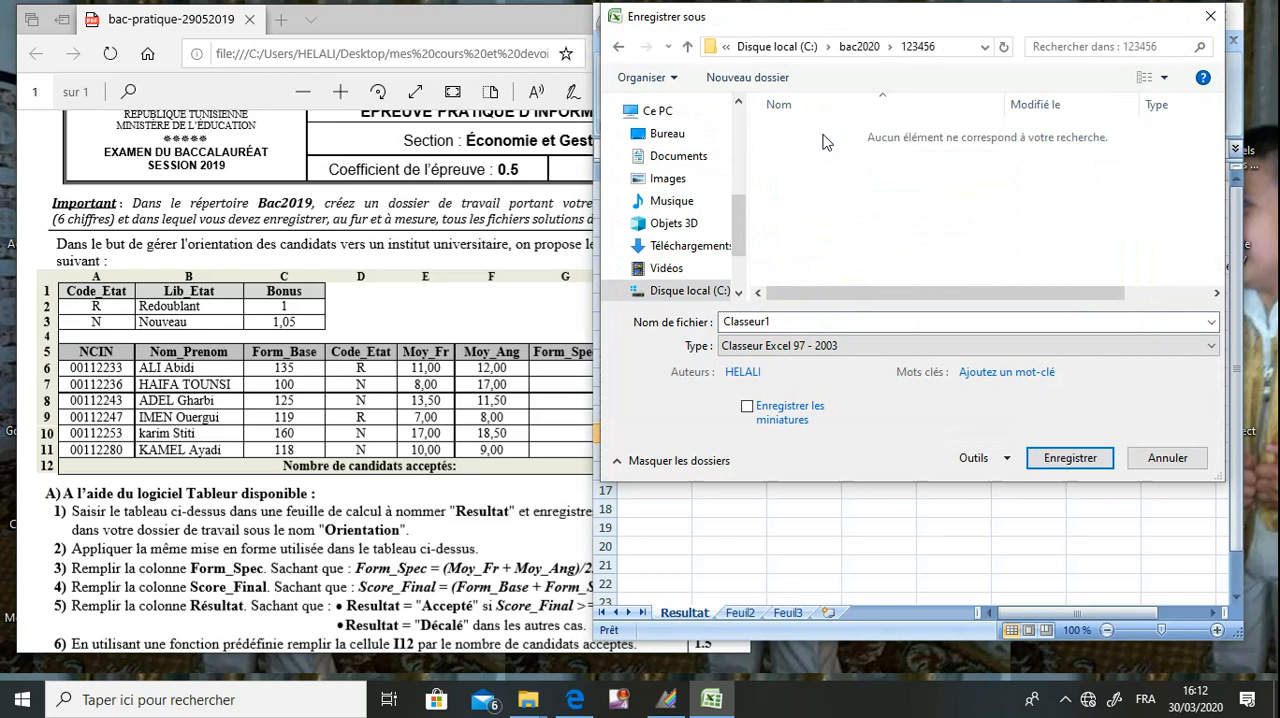
pyautogui.doubleClick(800, 321)
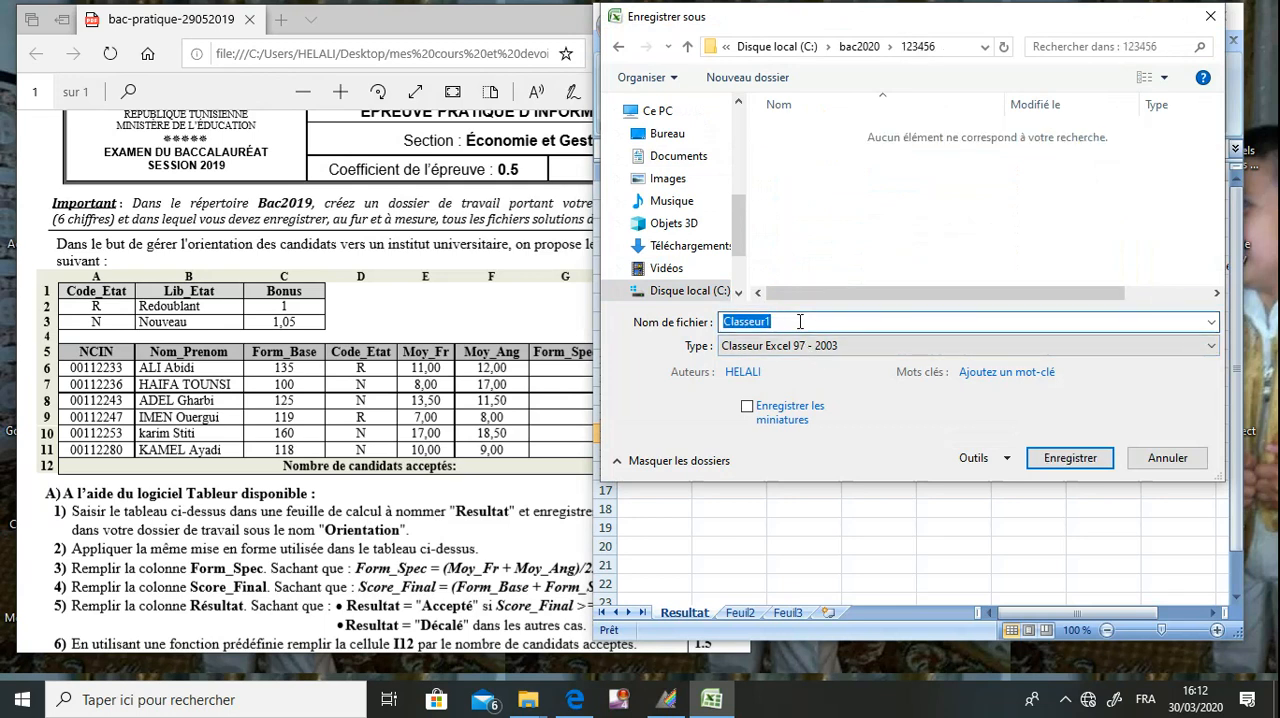
pyautogui.write('Orientation')
pyautogui.press('Return')
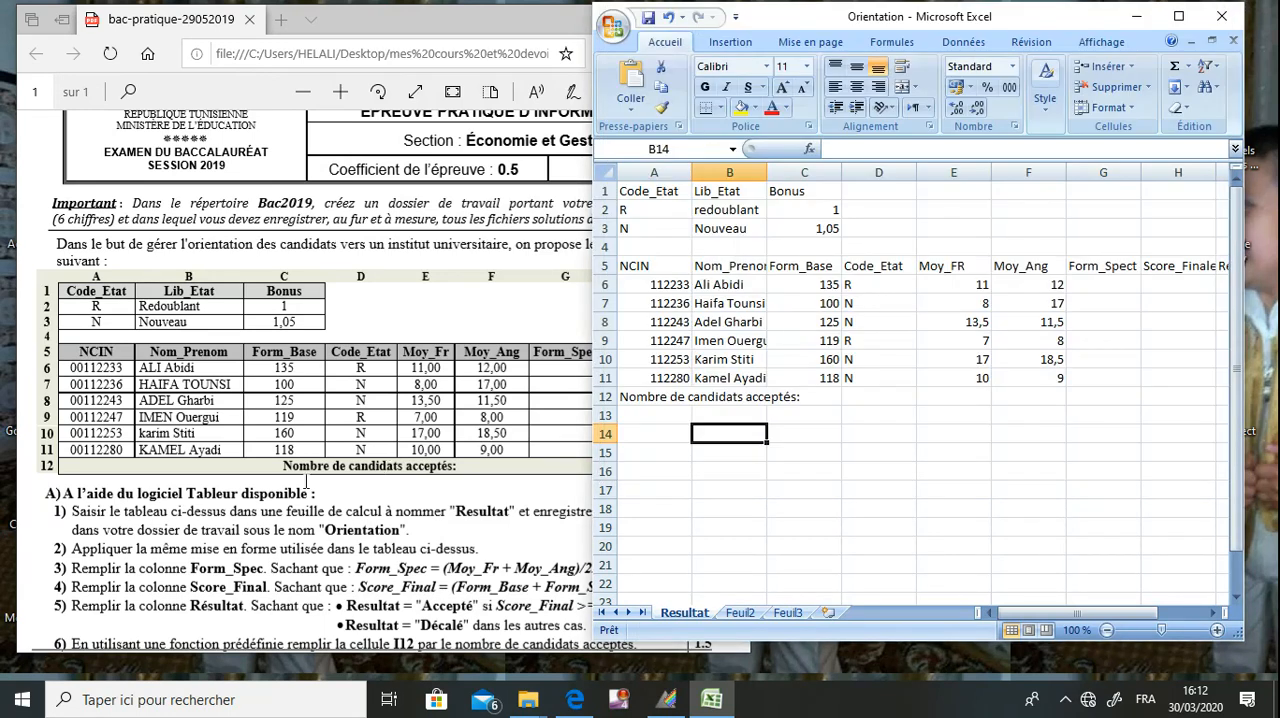
# Highlight question 2 of the exam, about reproducing the table's formatting, and return to the workbook.
pyautogui.click(307, 482)
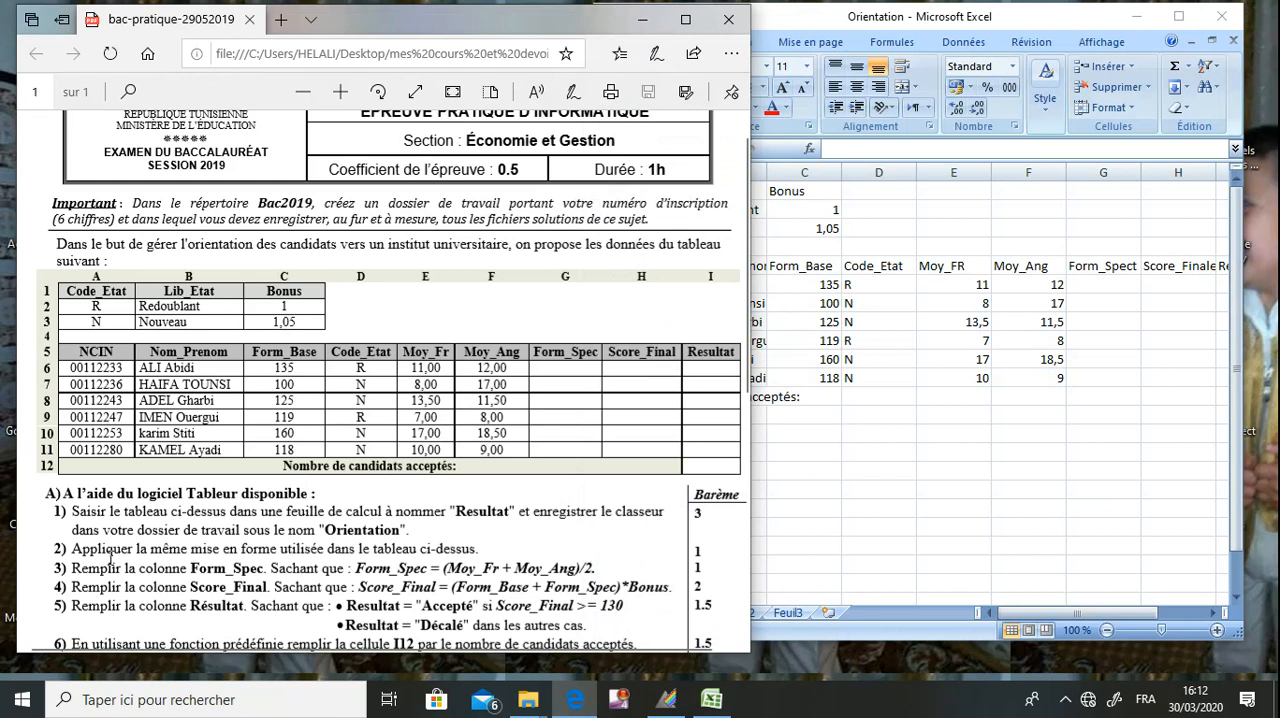
pyautogui.moveTo(75, 549); pyautogui.dragTo(480, 549)
pyautogui.click(835, 416)
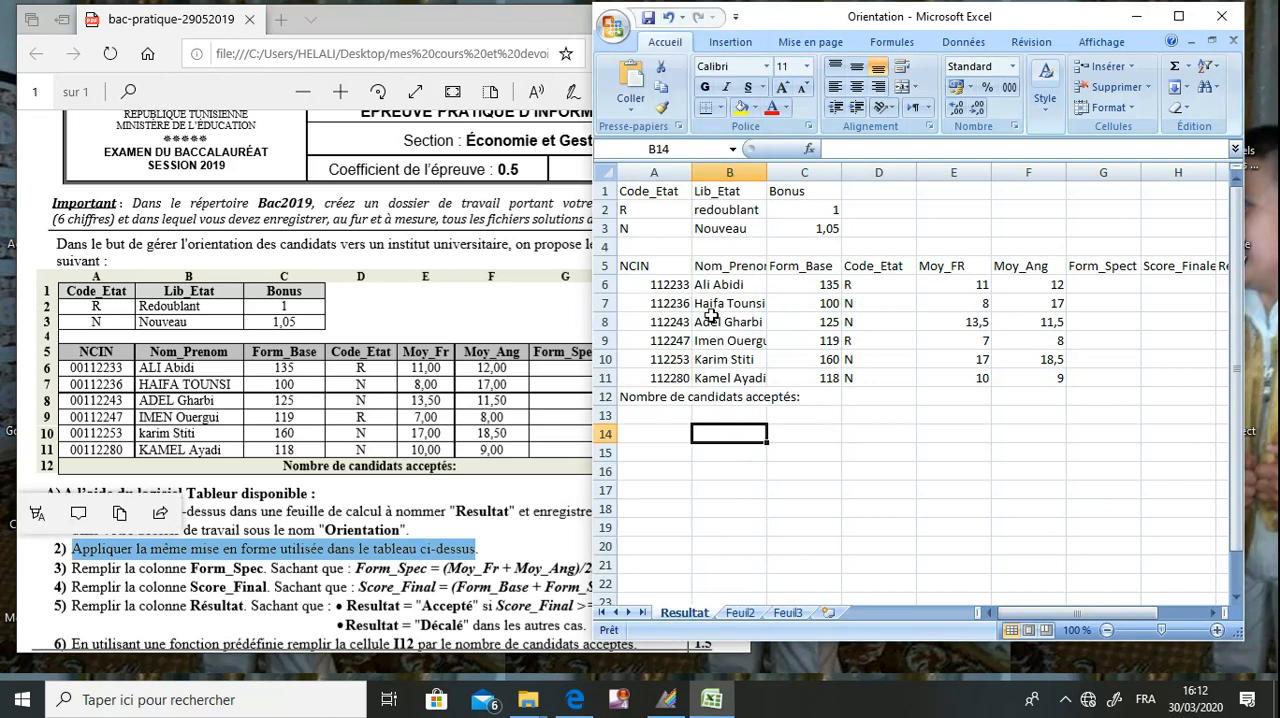
# Format the small table's header cells A1:C1 as bold and centred with a standard blue fill.
pyautogui.moveTo(652, 190); pyautogui.dragTo(782, 187)
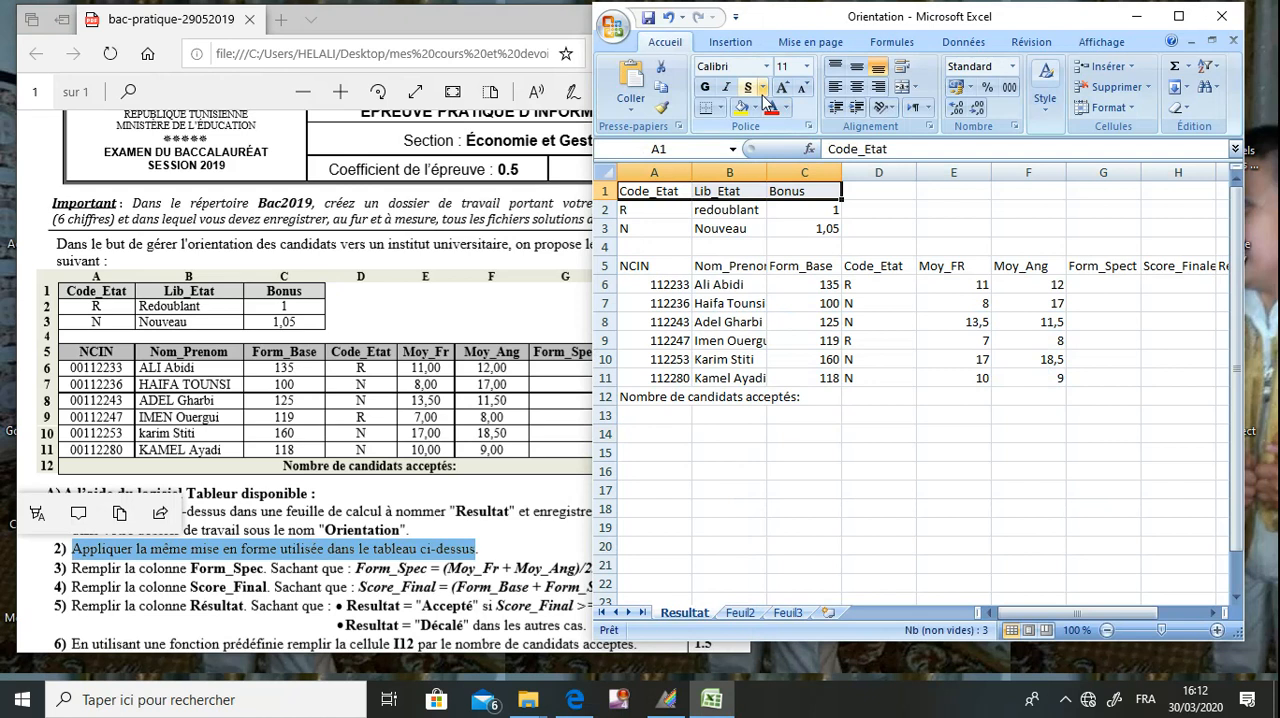
pyautogui.click(705, 87)
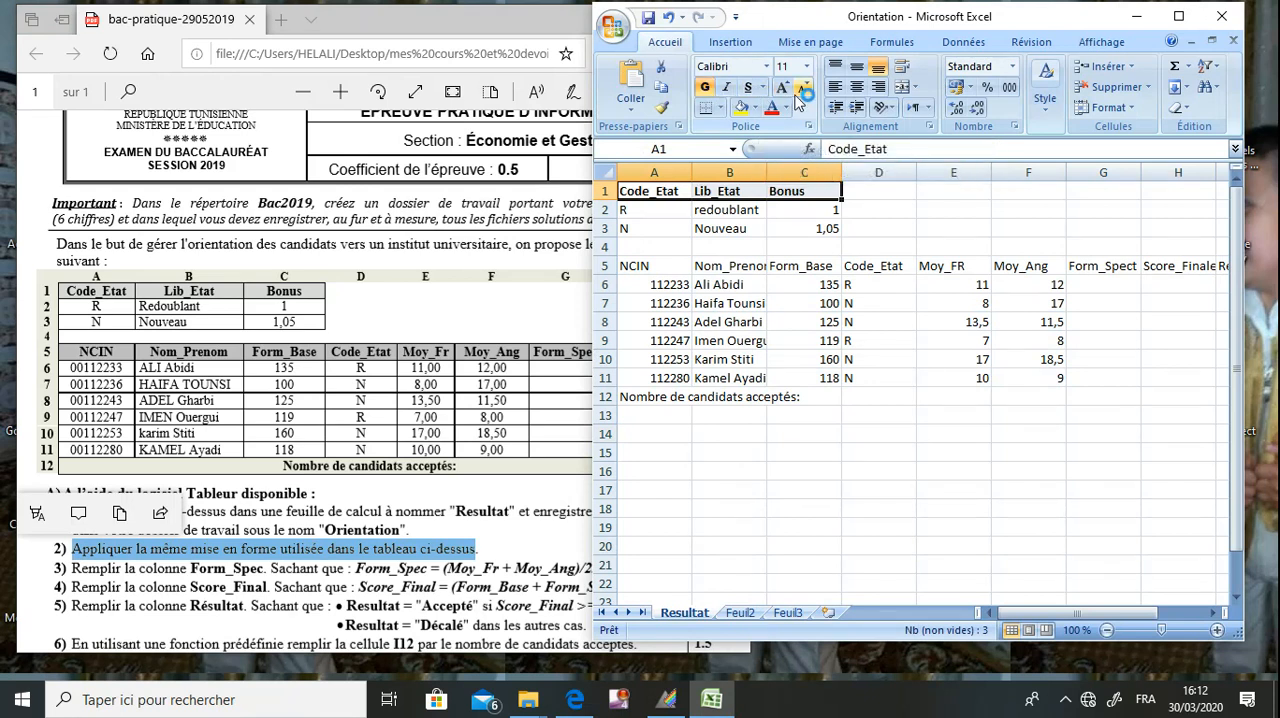
pyautogui.click(856, 88)
pyautogui.click(757, 108)
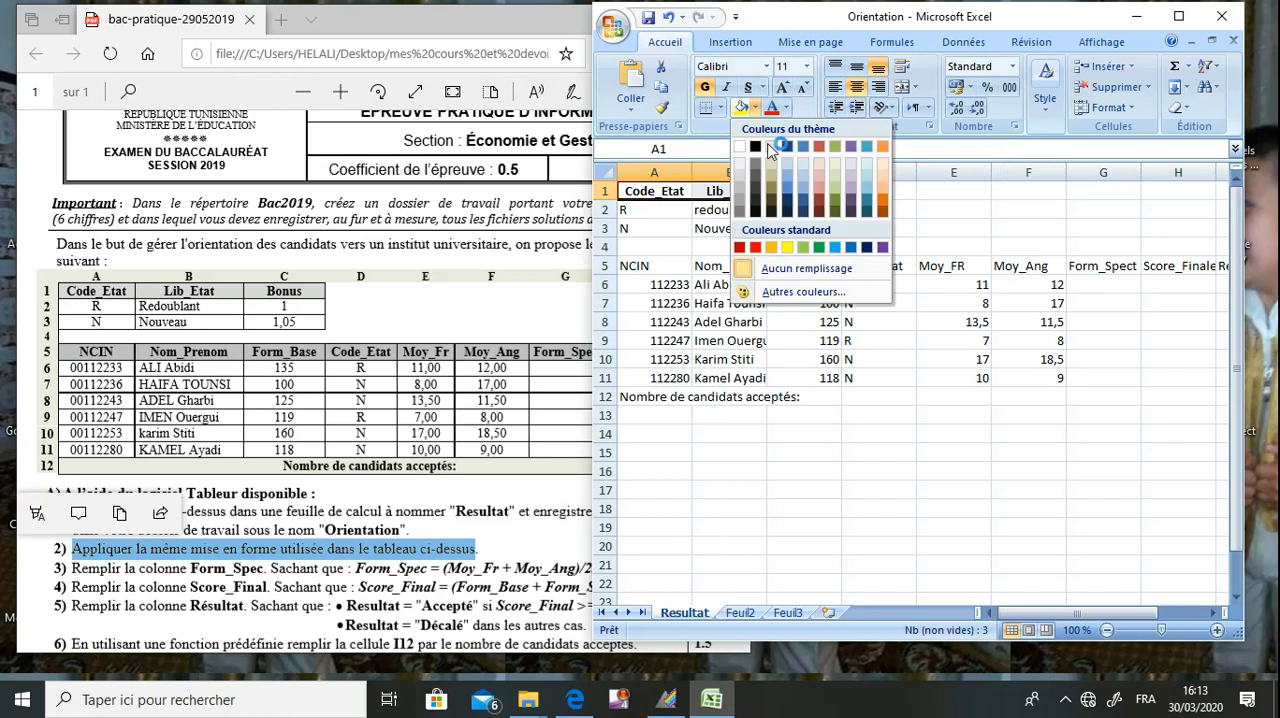
pyautogui.click(852, 248)
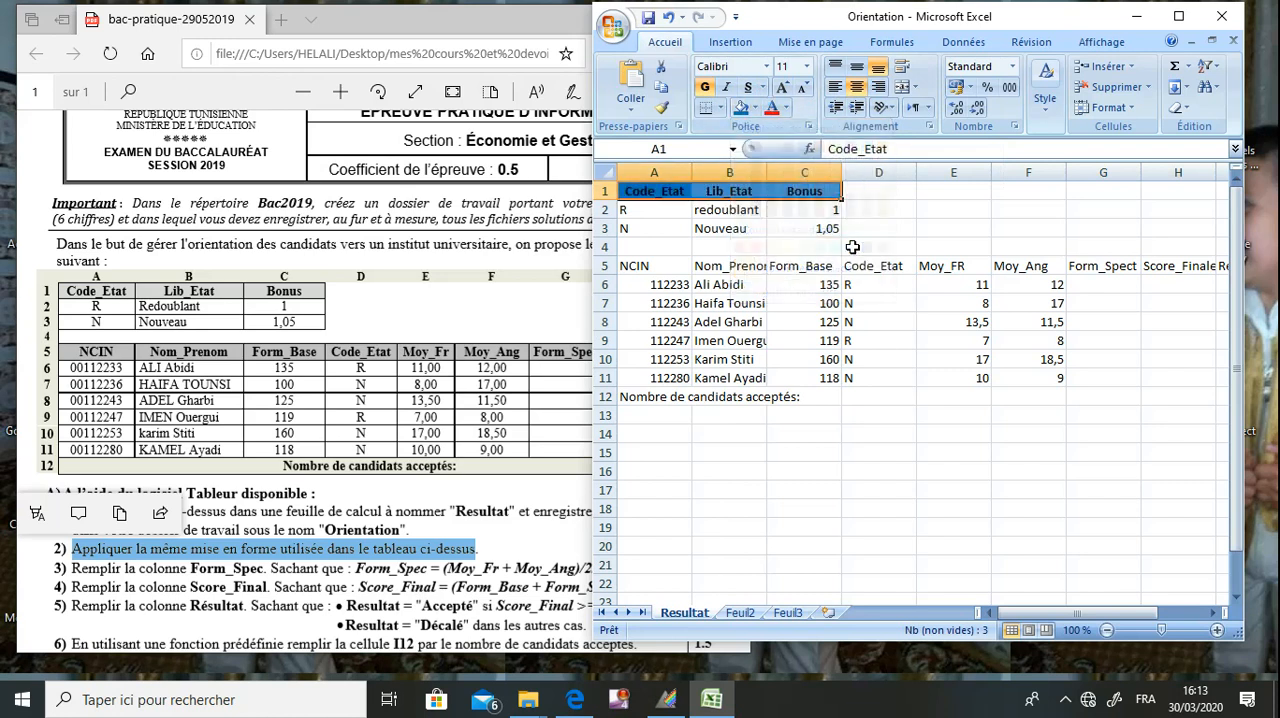
pyautogui.click(752, 246)
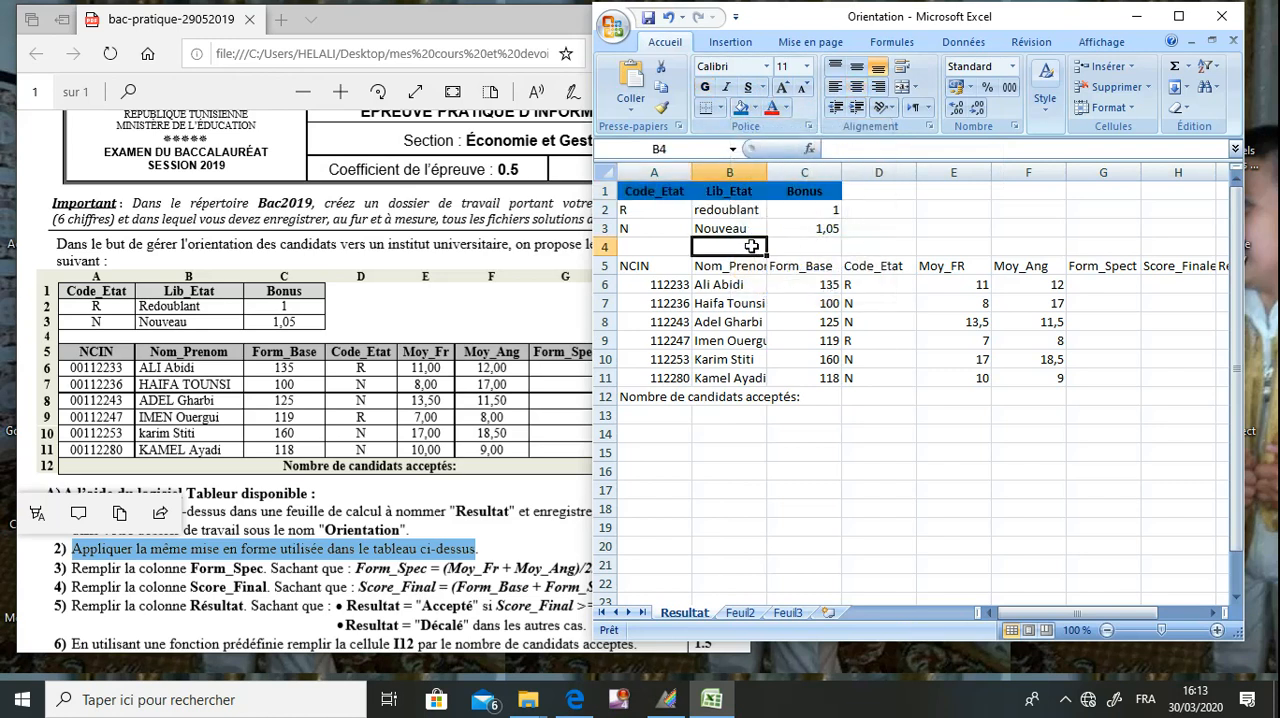
# Centre the Code_Etat values in A2:A3 and the Bonus values in C2:C3.
pyautogui.moveTo(638, 213); pyautogui.dragTo(645, 228)
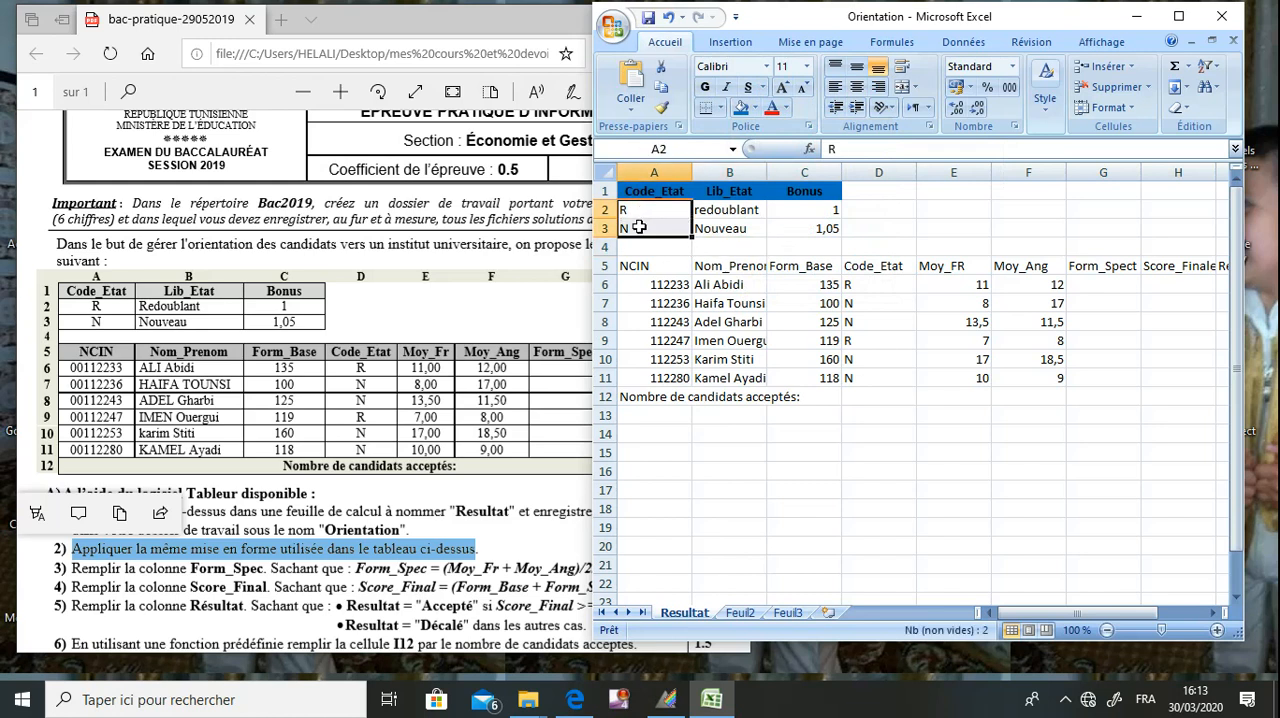
pyautogui.click(857, 90)
pyautogui.moveTo(801, 209); pyautogui.dragTo(801, 222)
pyautogui.click(857, 90)
# Apply all borders to the small status table in A1:C3.
pyautogui.moveTo(656, 192); pyautogui.dragTo(800, 238)
pyautogui.click(720, 108)
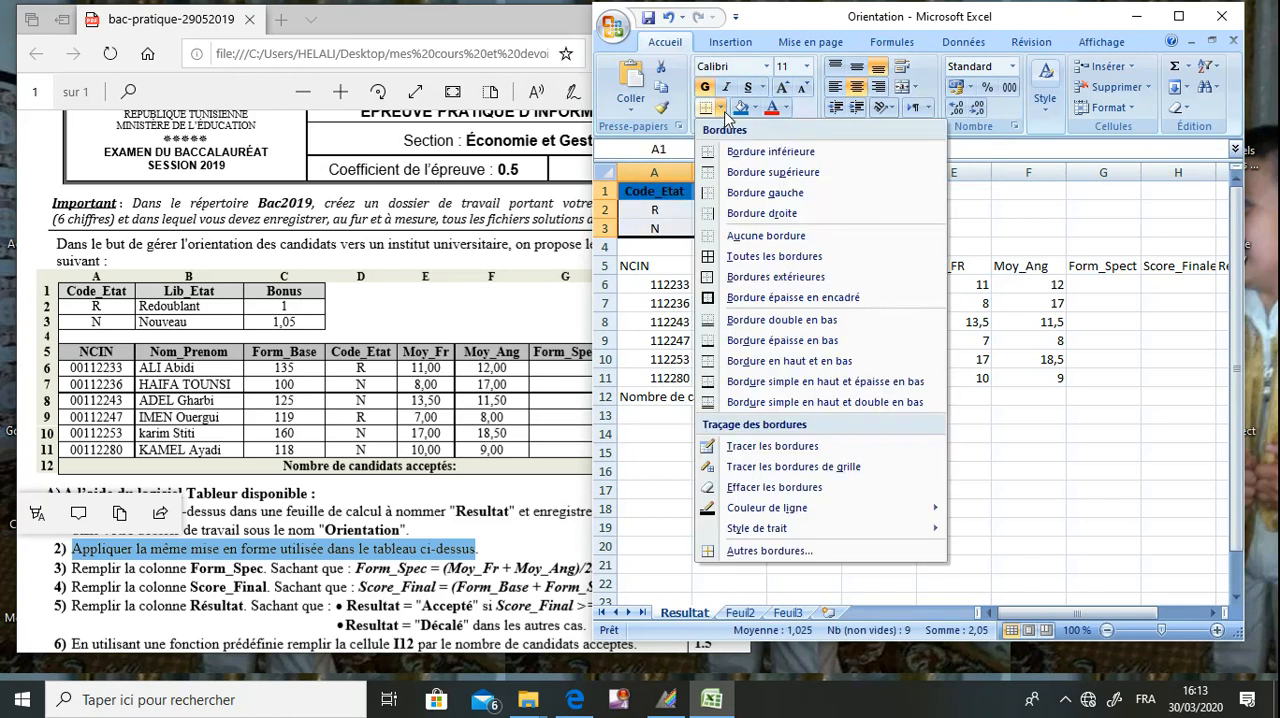
pyautogui.click(744, 258)
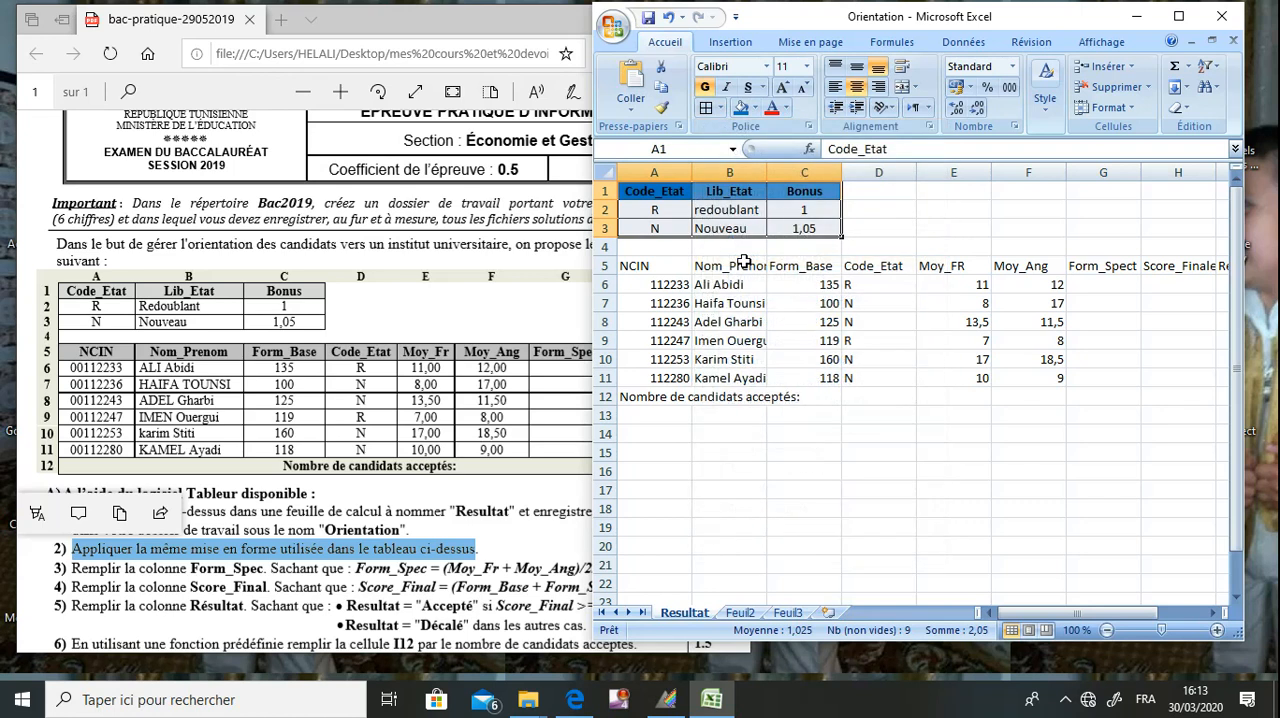
pyautogui.click(745, 308)
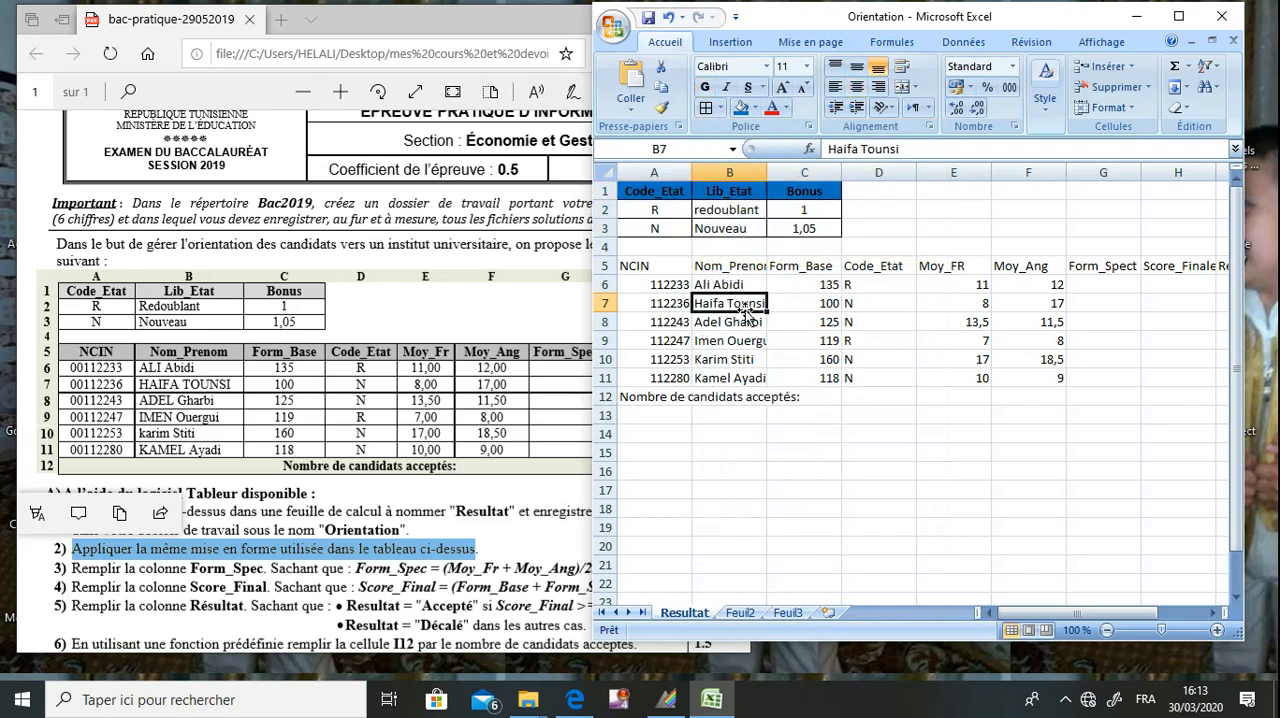
# Format the candidate table's header row A5:I5 as bold and centred with the same blue fill.
pyautogui.moveTo(668, 266); pyautogui.dragTo(1220, 266)
pyautogui.moveTo(1036, 614); pyautogui.dragTo(1058, 615)
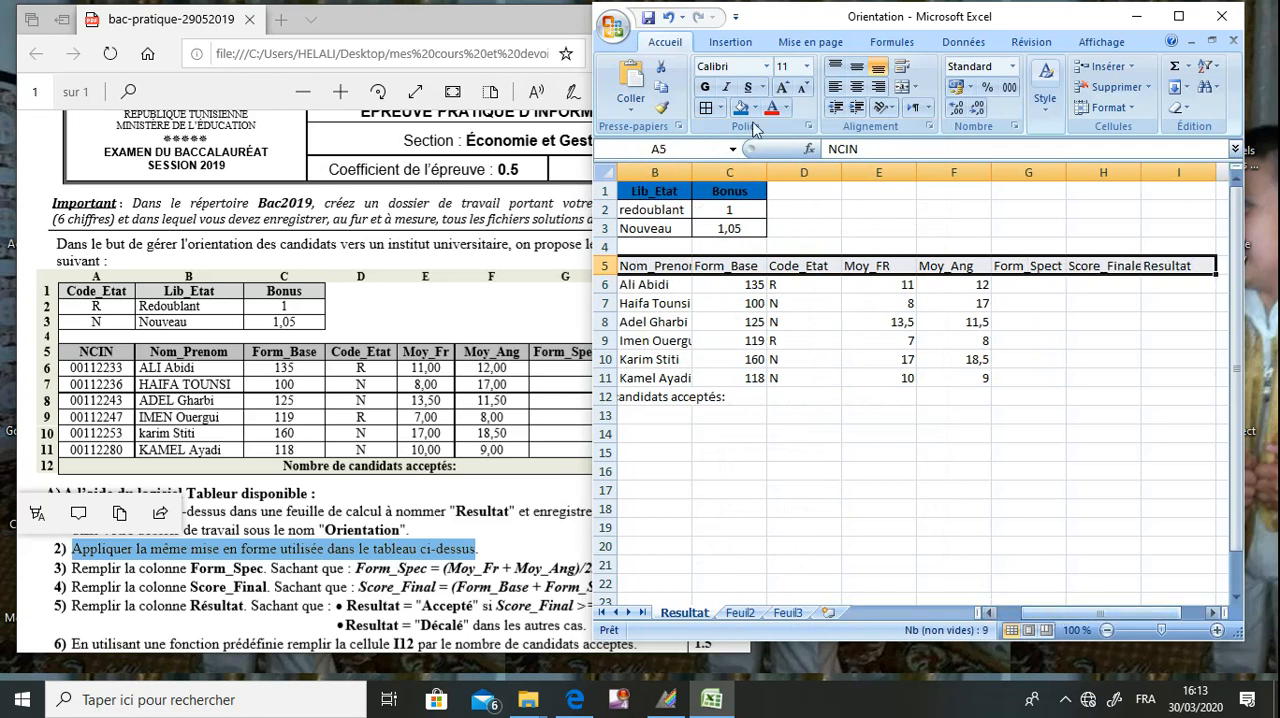
pyautogui.click(705, 88)
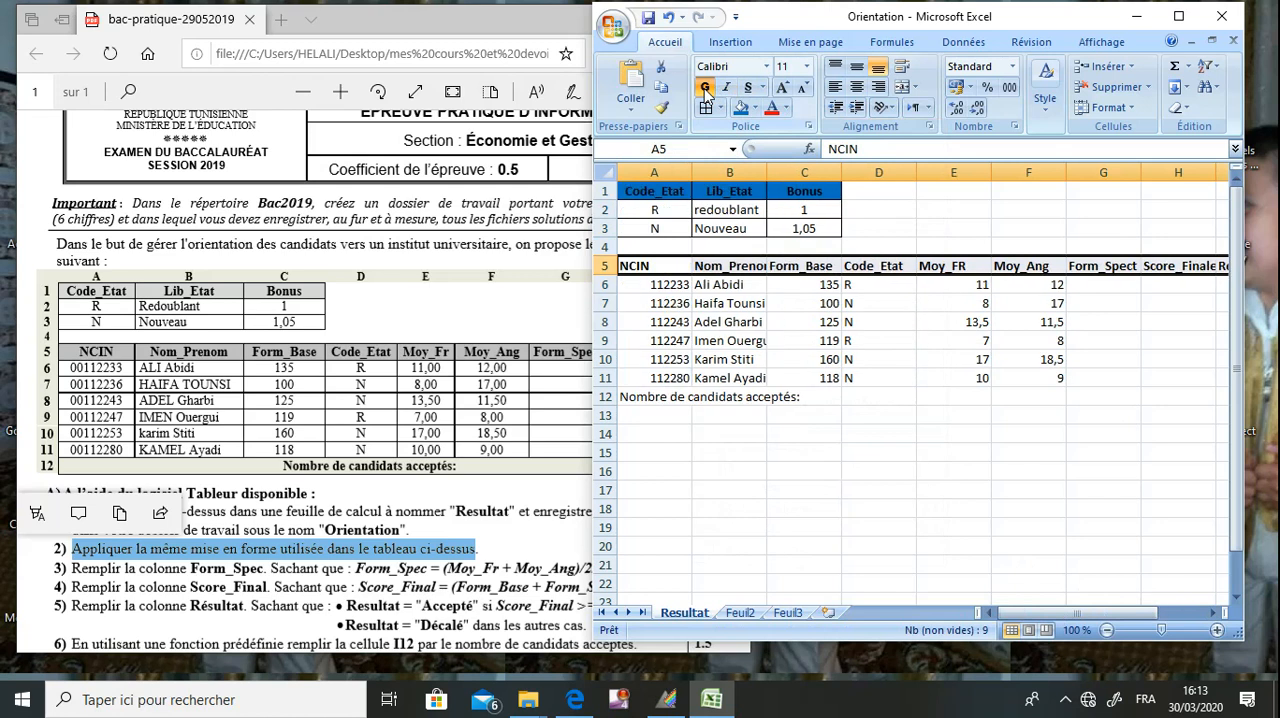
pyautogui.click(857, 88)
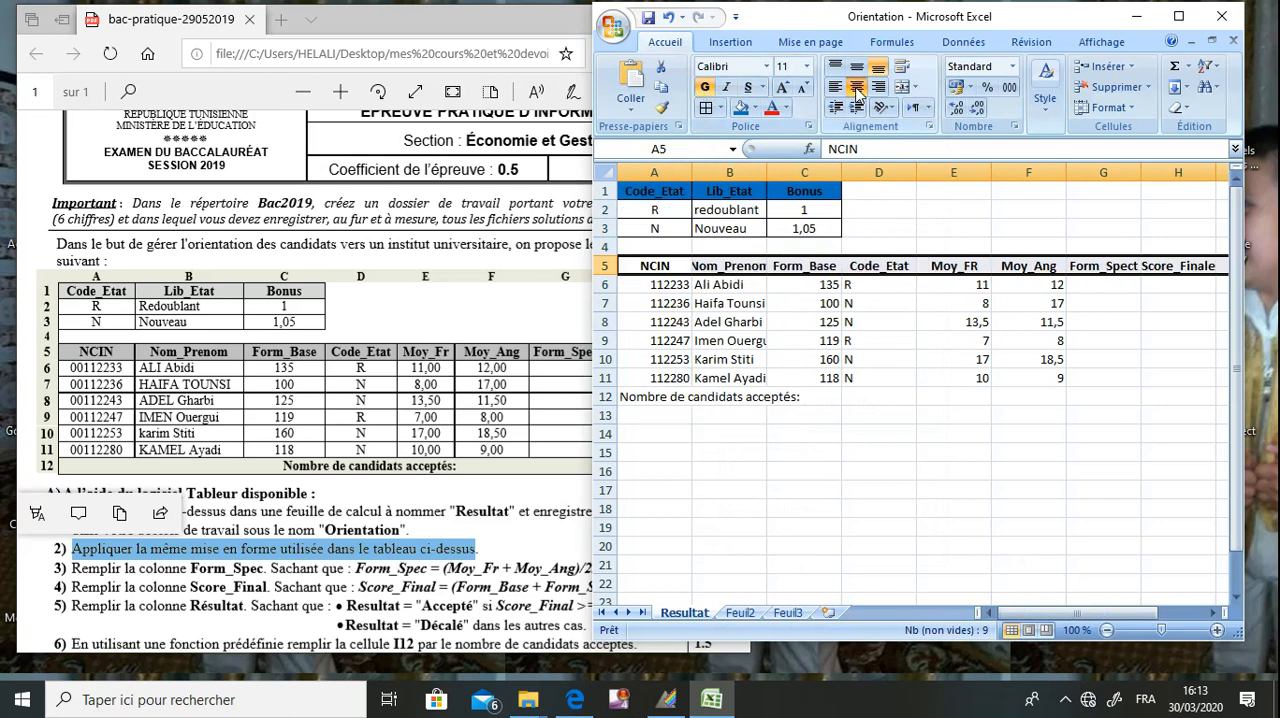
pyautogui.click(740, 107)
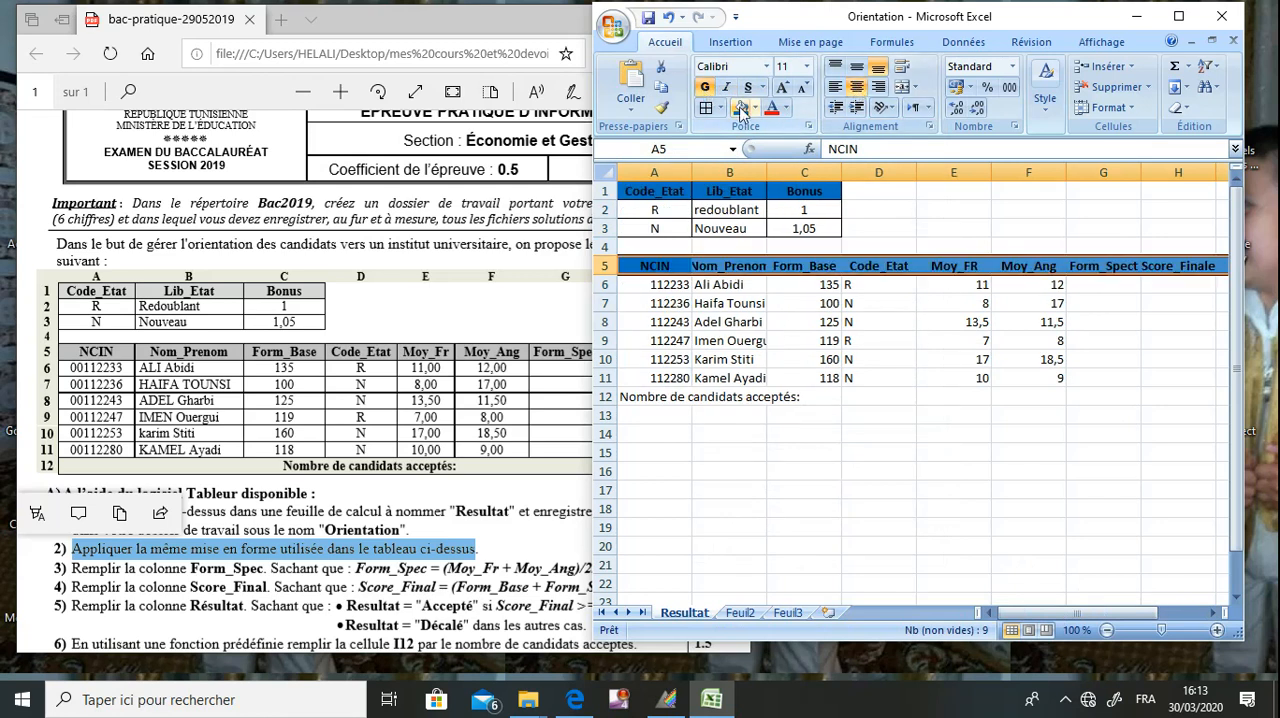
pyautogui.click(715, 340)
# Merge and centre A12:H12 containing "Nombre de candidats acceptés:", and make it bold with the blue fill.
pyautogui.moveTo(665, 400); pyautogui.dragTo(1156, 396)
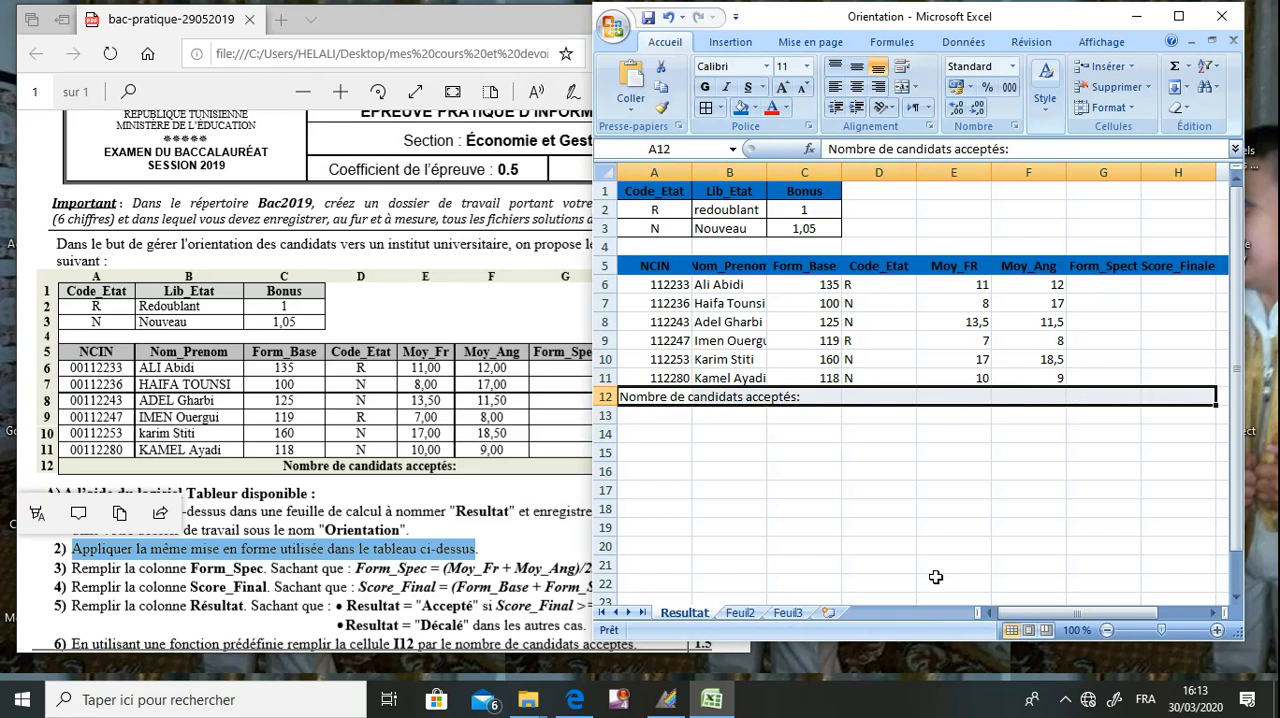
pyautogui.moveTo(1040, 616)
pyautogui.mouseDown()
pyautogui.moveTo(1062, 622)
pyautogui.moveTo(1040, 618)
pyautogui.mouseUp()
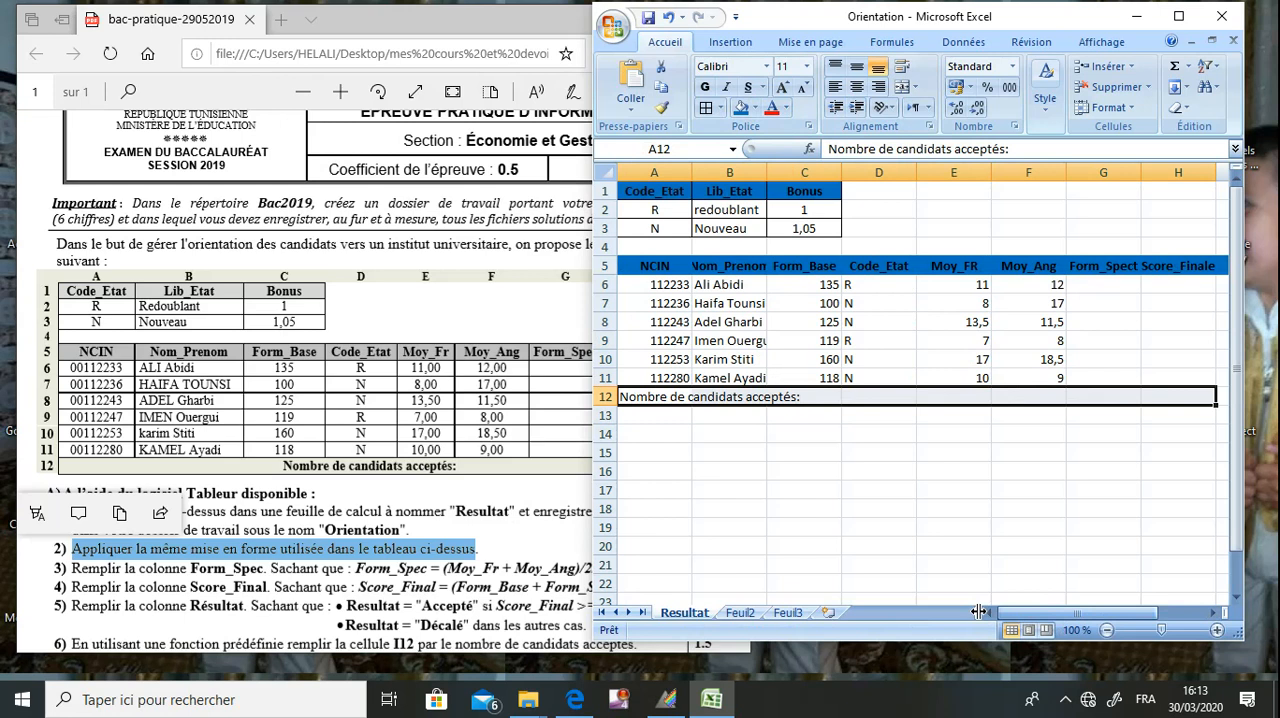
pyautogui.click(903, 90)
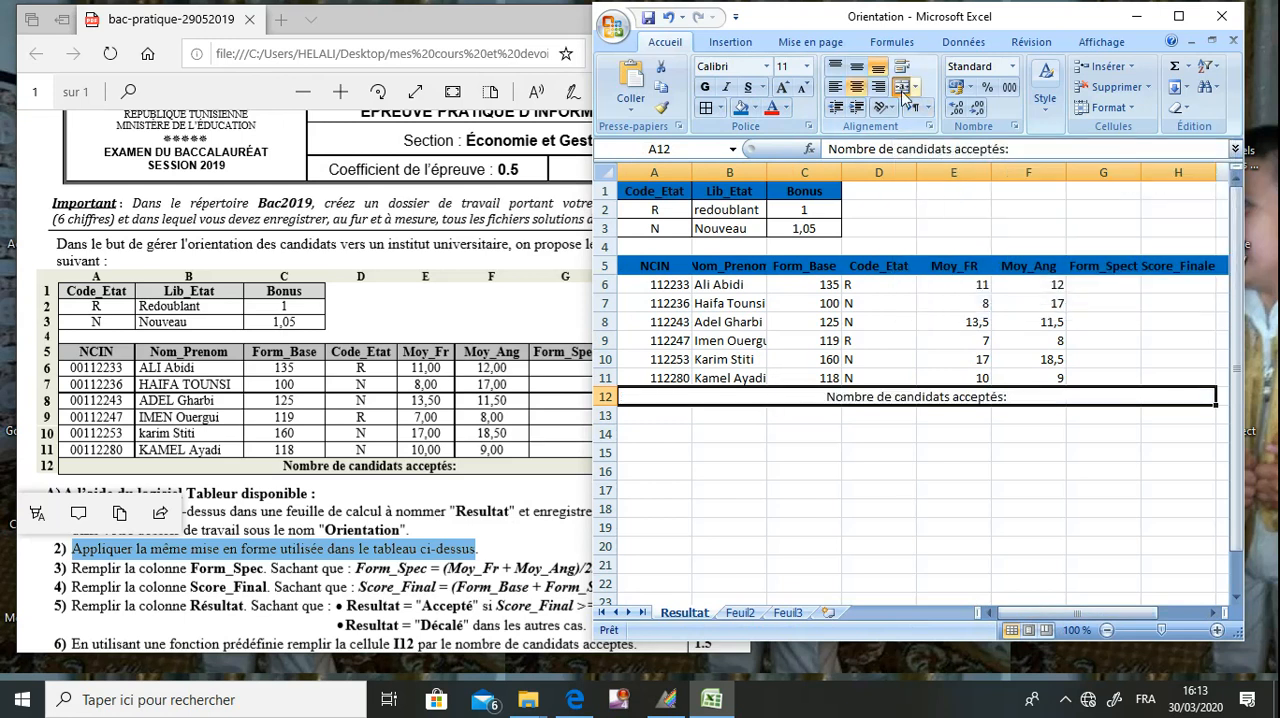
pyautogui.click(706, 88)
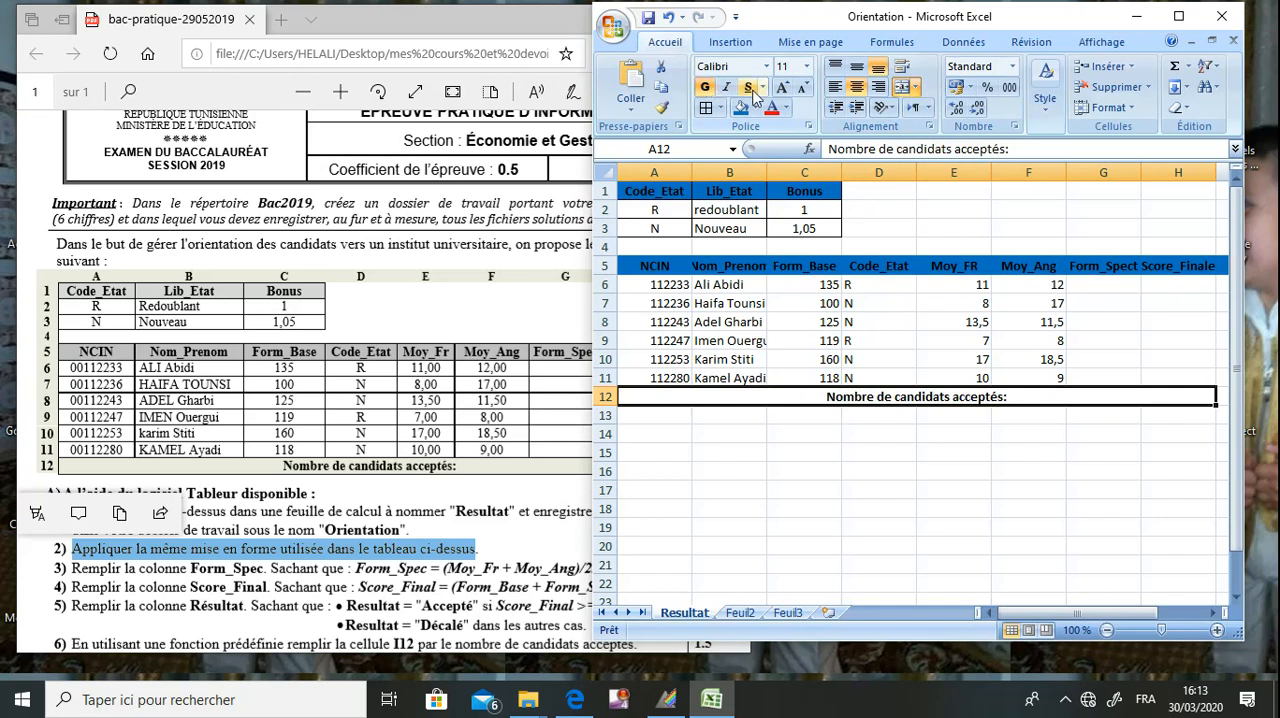
pyautogui.click(739, 108)
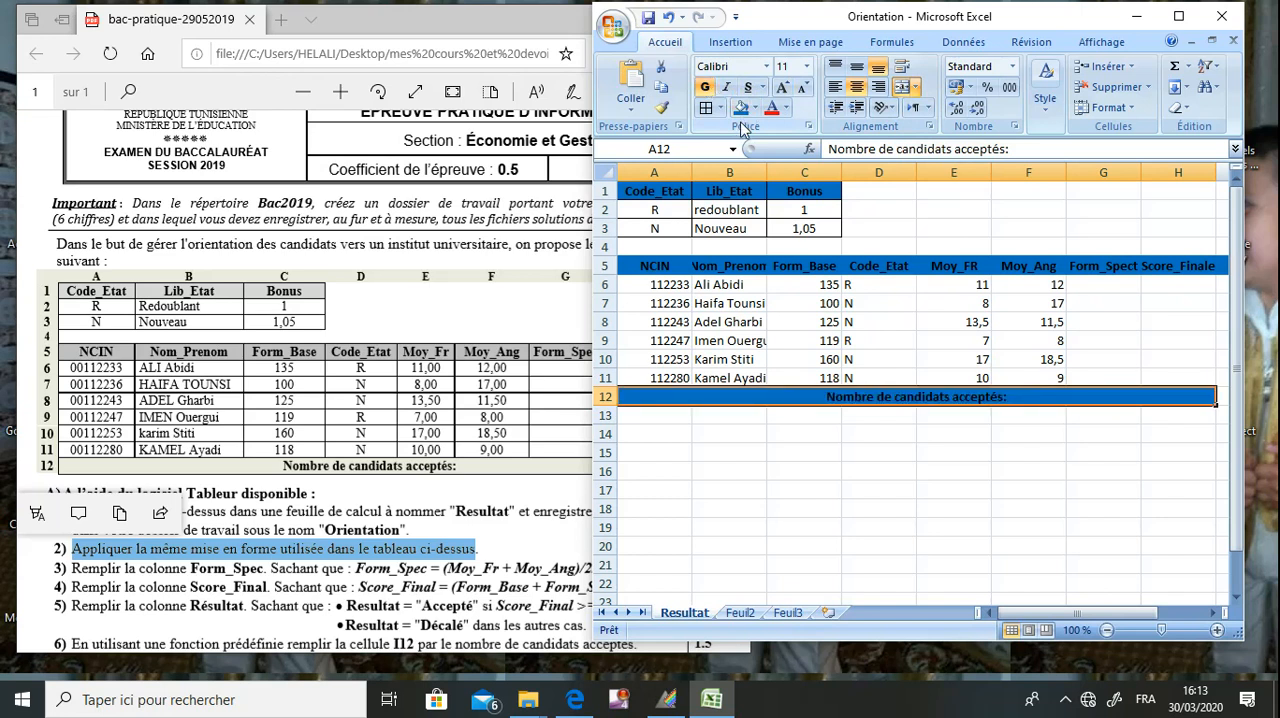
pyautogui.click(741, 336)
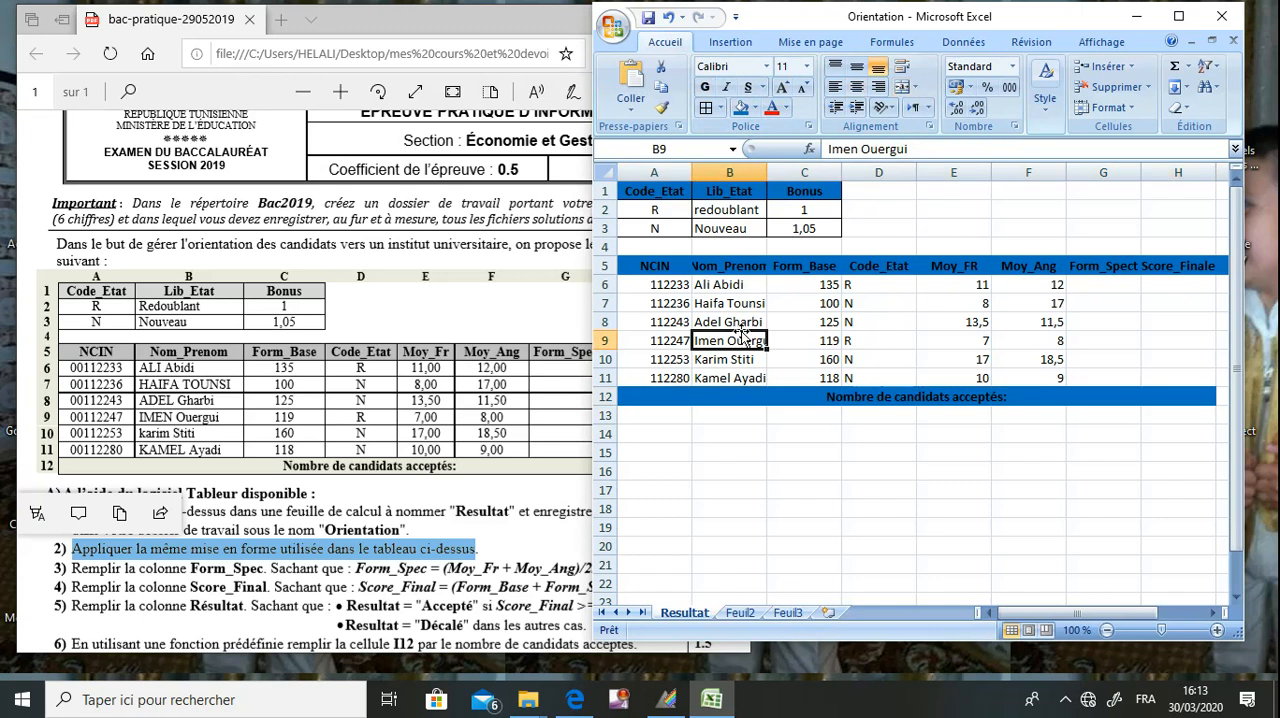
# Centre the NCIN values in A6:A11 and the Form_Base to Moy_Ang values in C6:F11.
pyautogui.moveTo(672, 288); pyautogui.dragTo(674, 378)
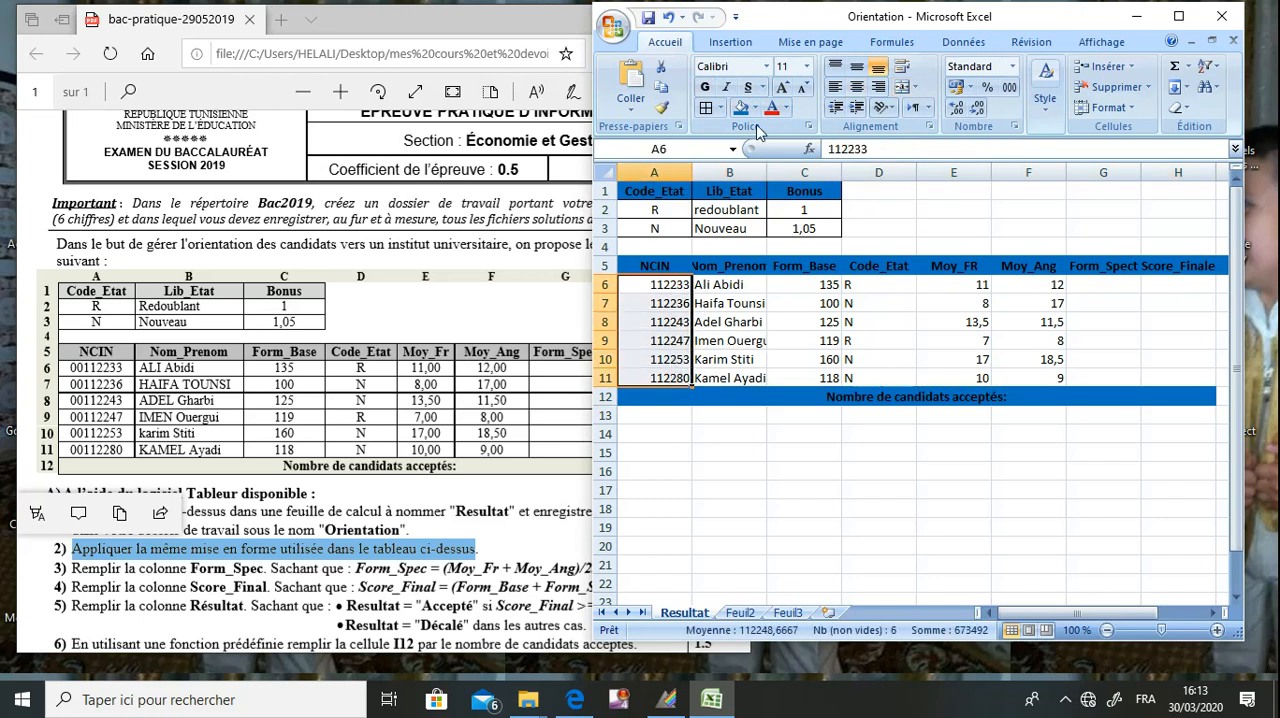
pyautogui.click(864, 88)
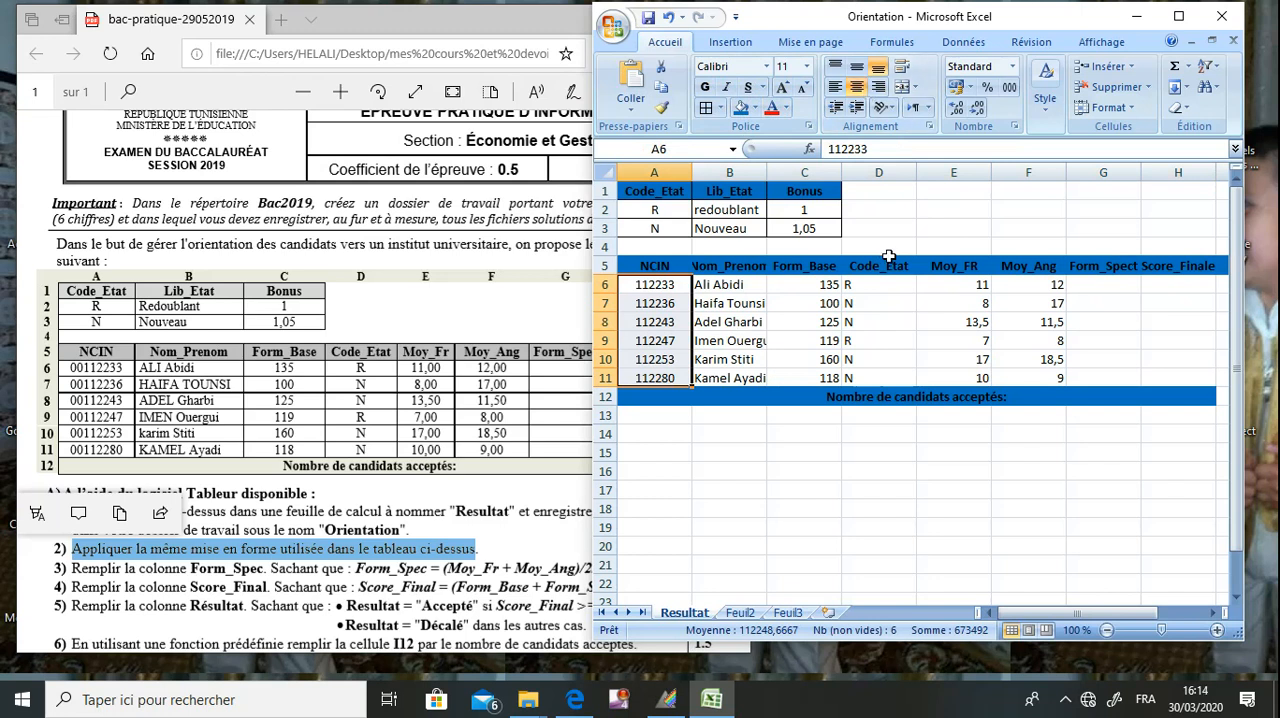
pyautogui.moveTo(834, 285); pyautogui.dragTo(1024, 380)
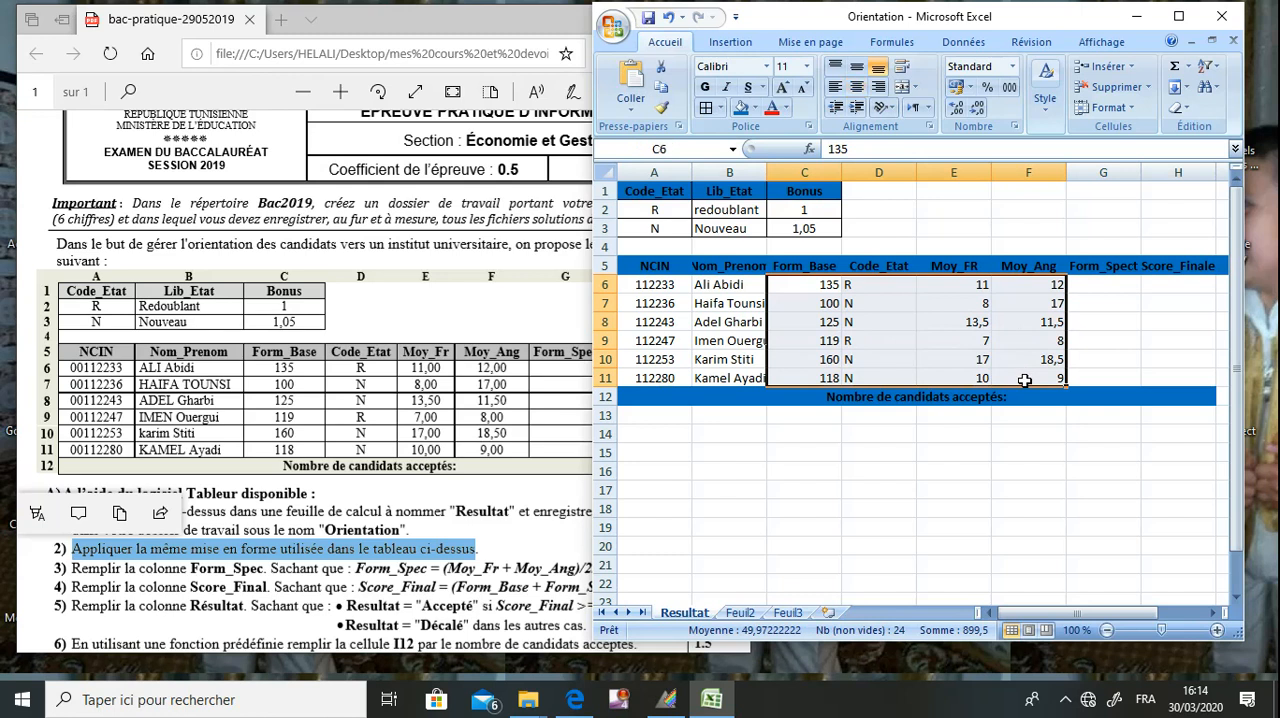
pyautogui.click(859, 88)
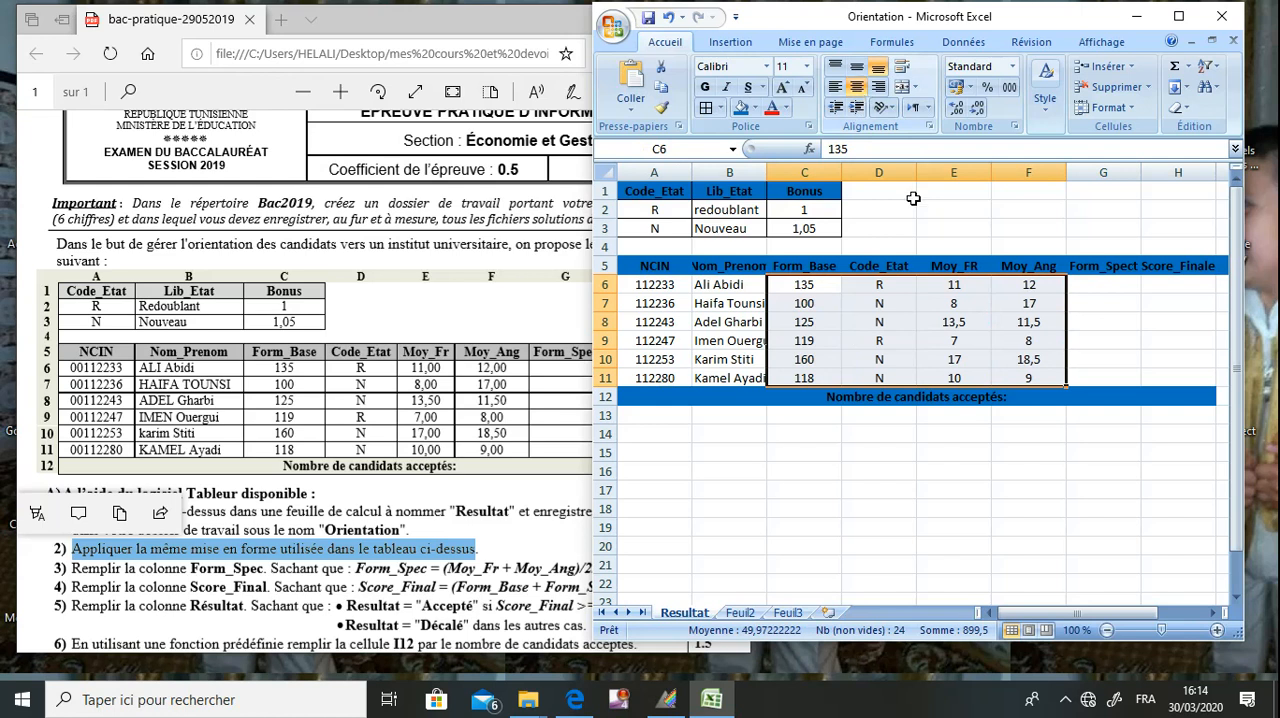
pyautogui.click(945, 302)
# Apply all borders to the whole candidate table from A5 to I12.
pyautogui.moveTo(668, 266); pyautogui.dragTo(1218, 396)
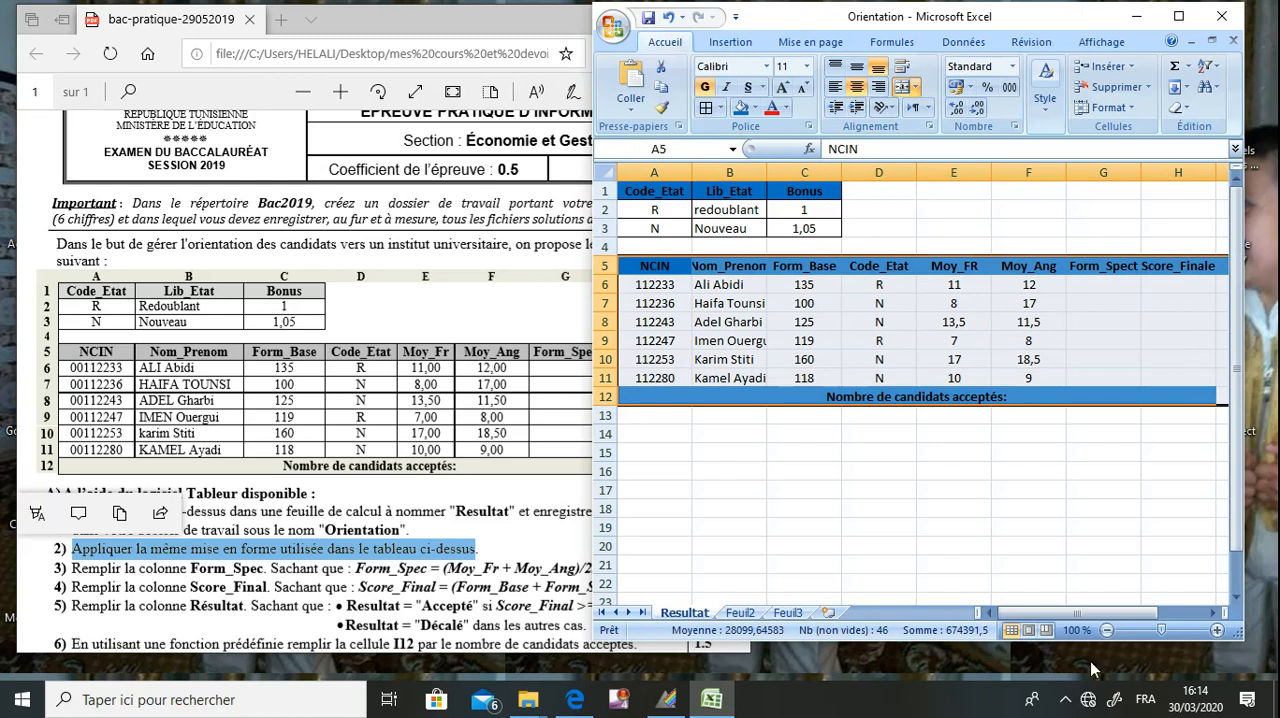
pyautogui.moveTo(1091, 616)
pyautogui.mouseDown()
pyautogui.moveTo(1133, 625)
pyautogui.moveTo(1076, 628)
pyautogui.mouseUp()
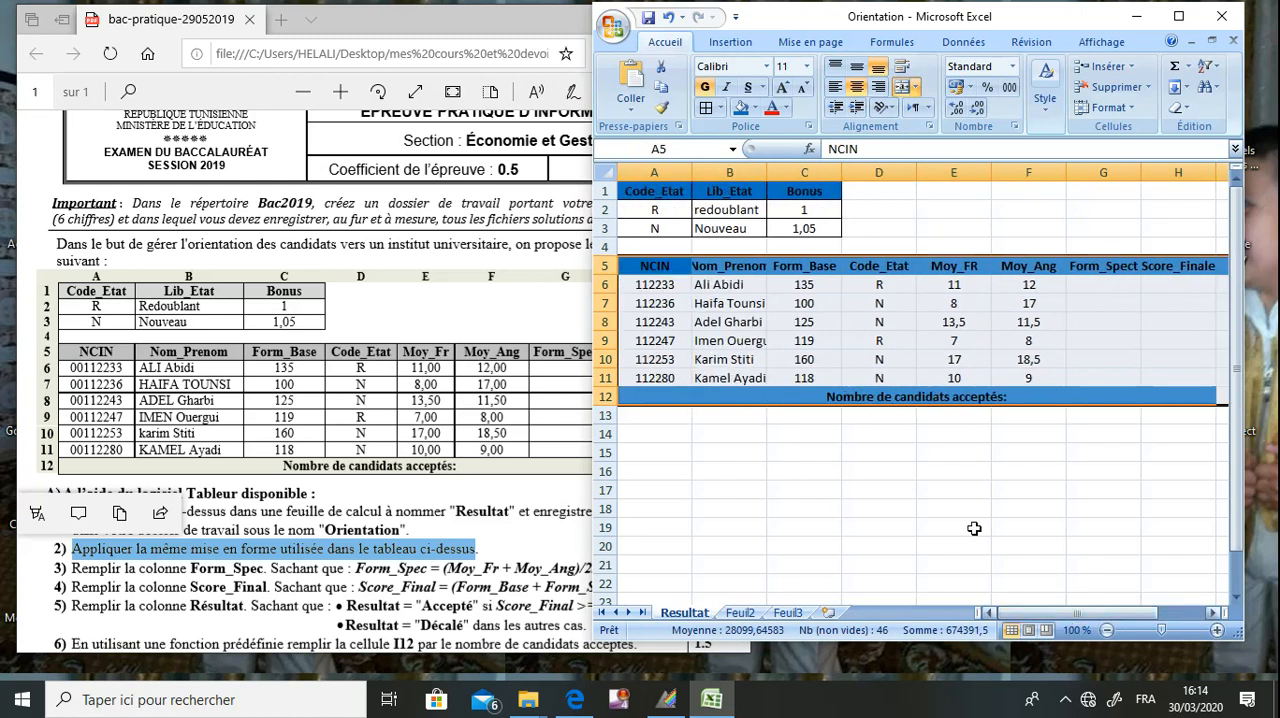
pyautogui.click(706, 108)
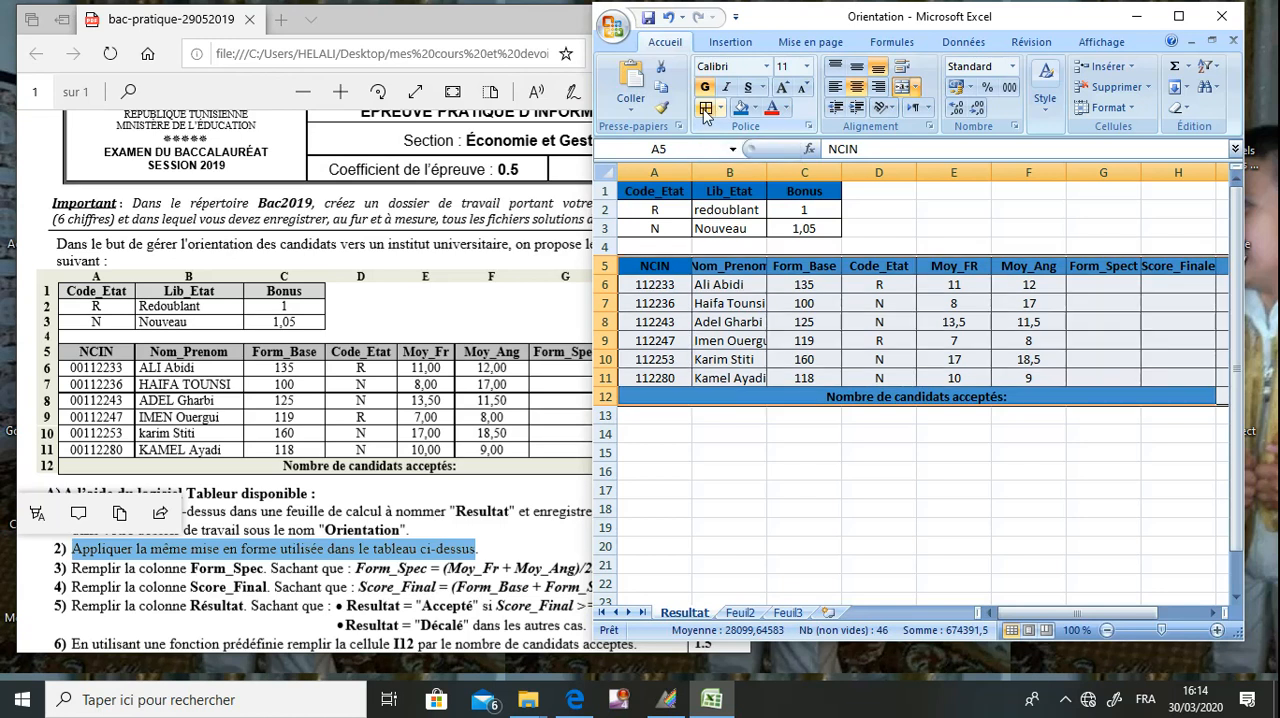
pyautogui.click(910, 462)
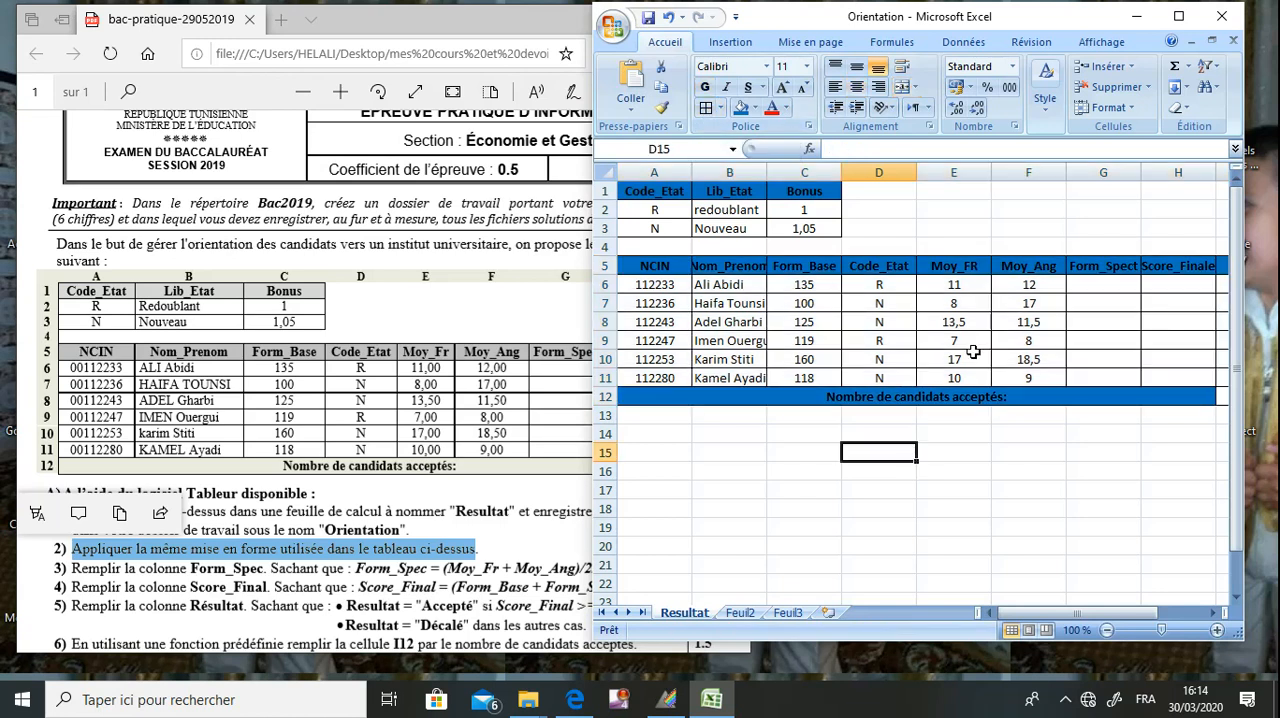
# Format the Moy_FR and Moy_Ang averages in E6:F11 with the Nombre category and 2 decimal places.
pyautogui.moveTo(962, 287); pyautogui.dragTo(1012, 373)
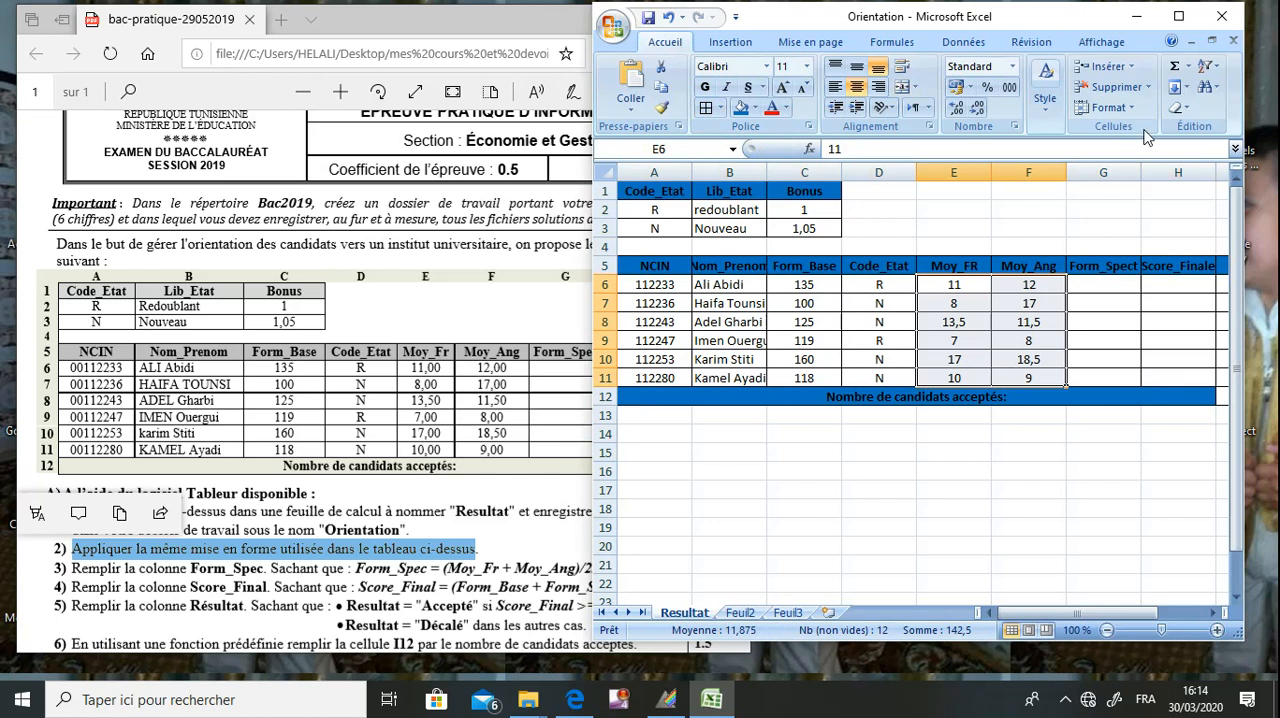
pyautogui.click(1110, 107)
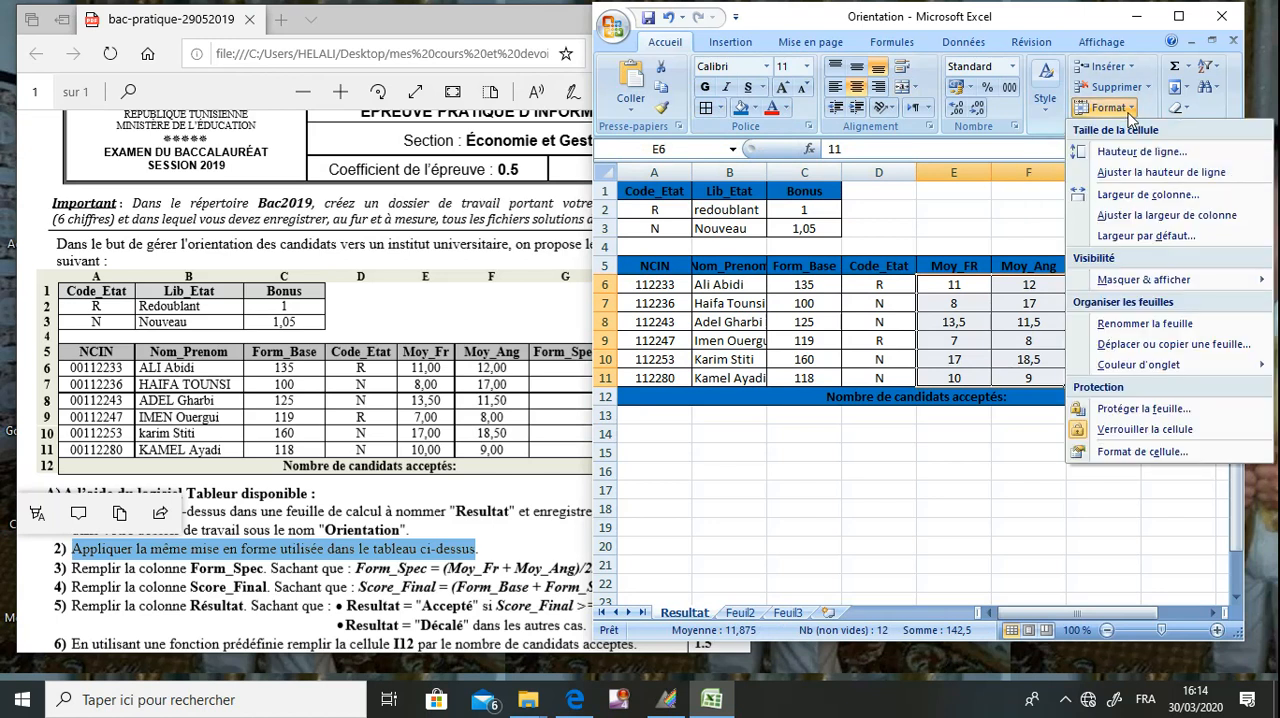
pyautogui.click(1125, 455)
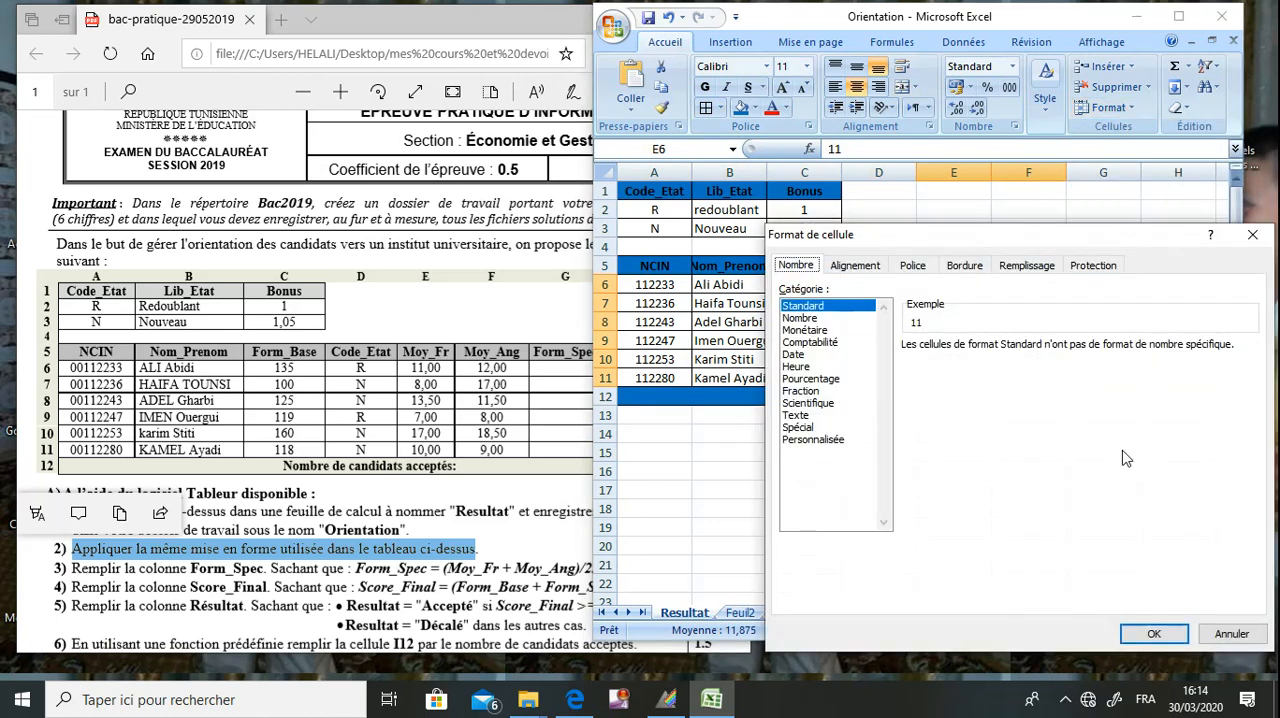
pyautogui.click(823, 320)
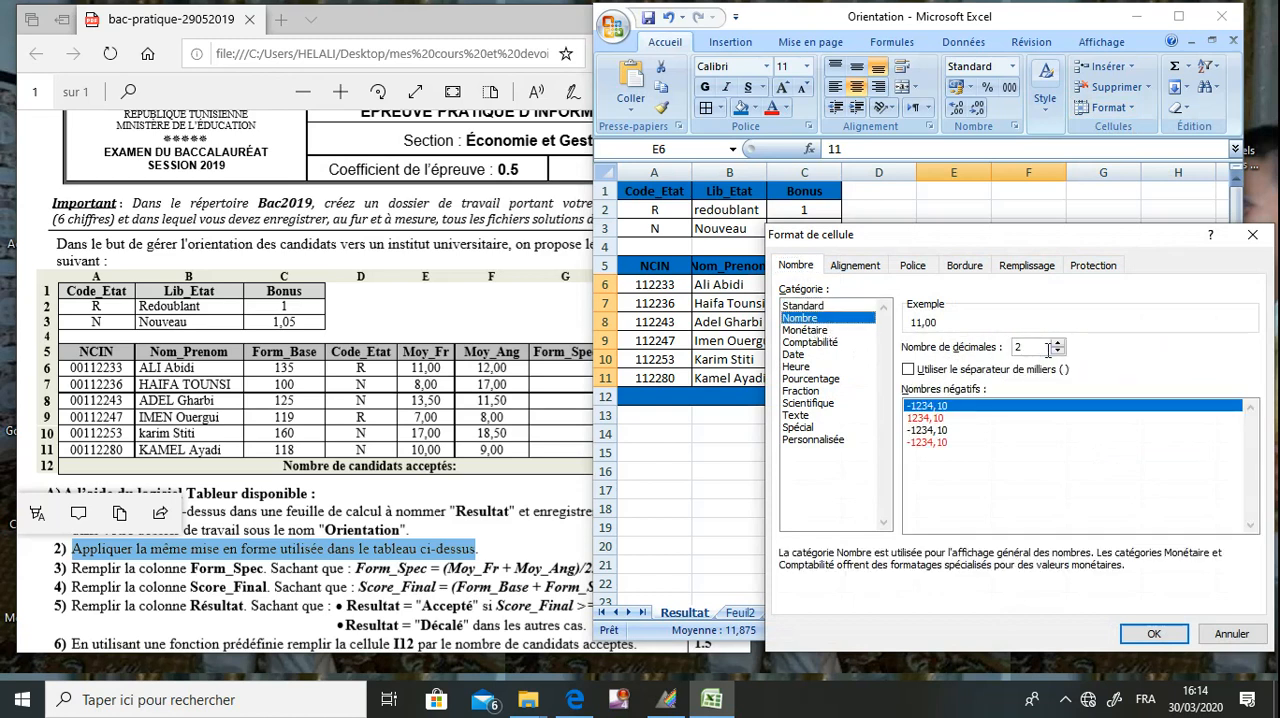
pyautogui.moveTo(1070, 254); pyautogui.dragTo(1074, 220)
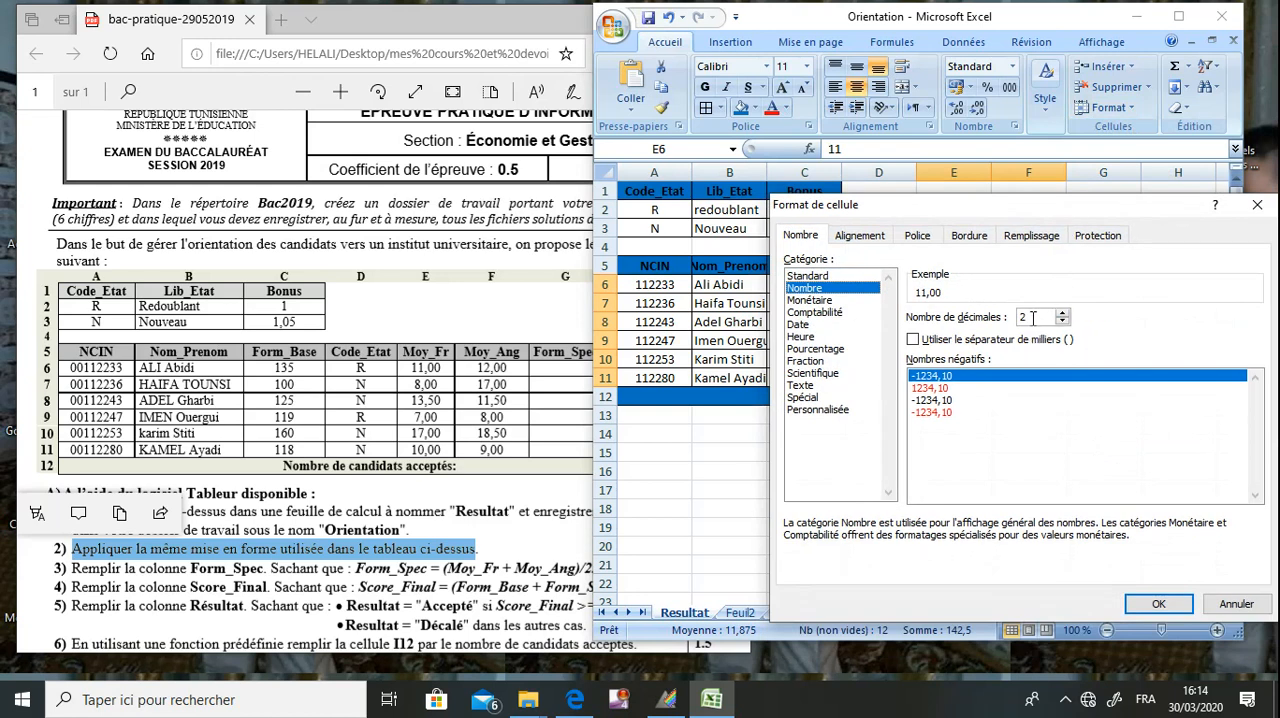
pyautogui.click(1155, 603)
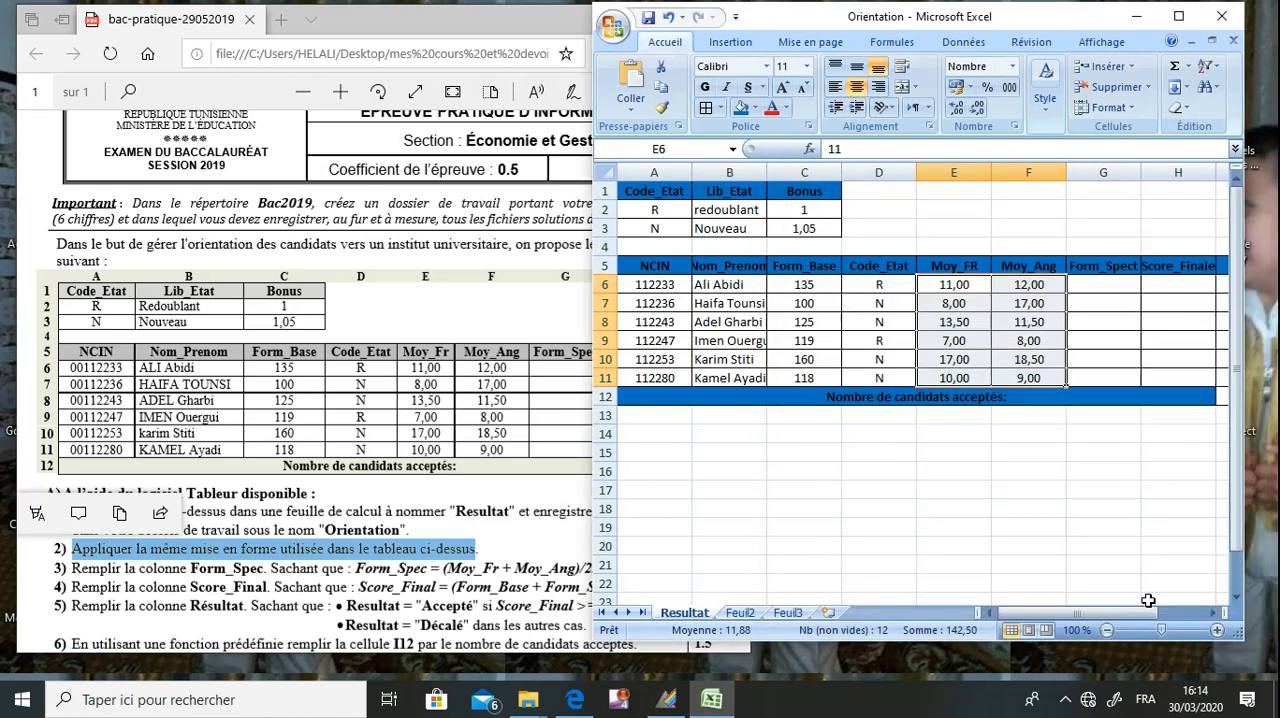
pyautogui.click(1051, 535)
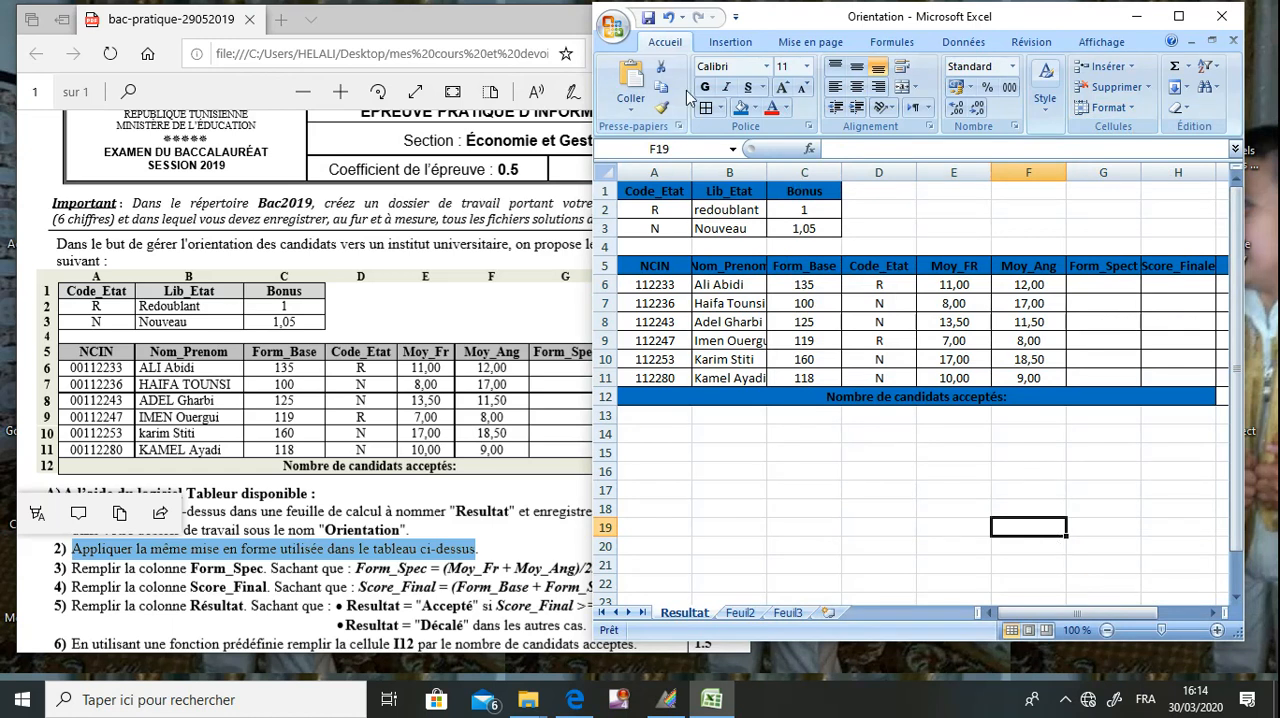
# Save the Orientation workbook and continue past the compatibility check.
pyautogui.click(648, 18)
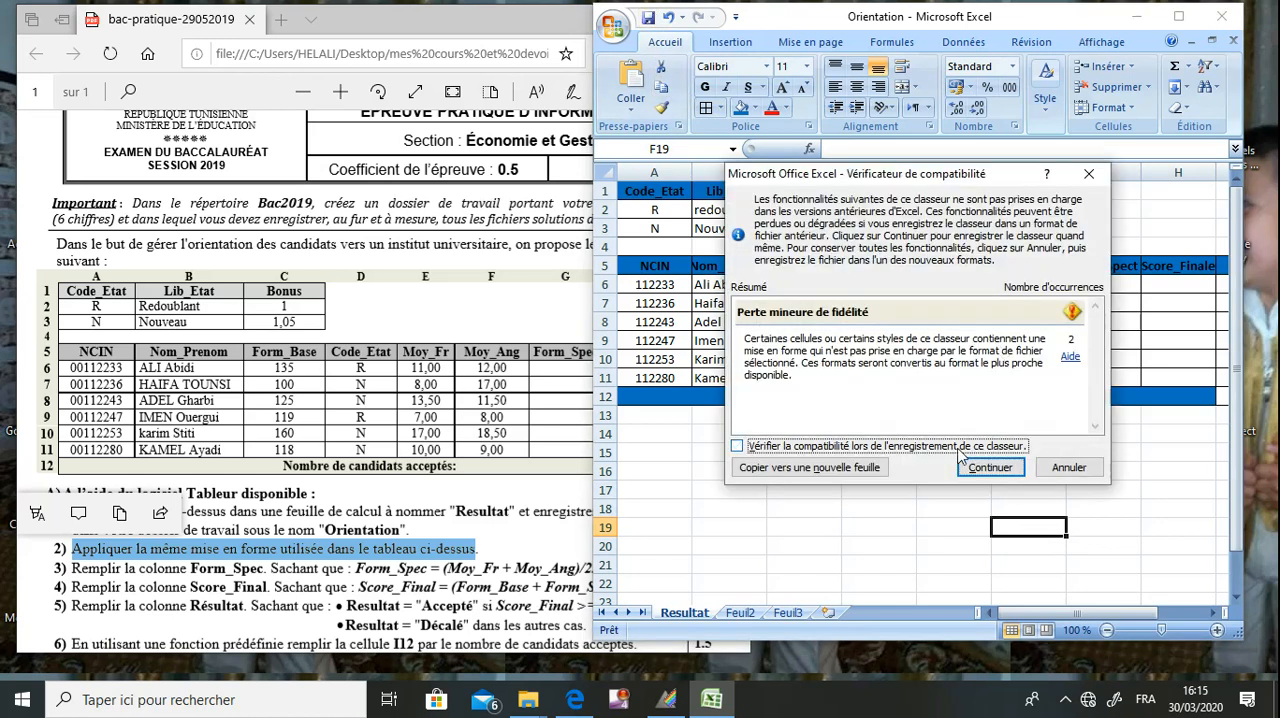
pyautogui.click(990, 467)
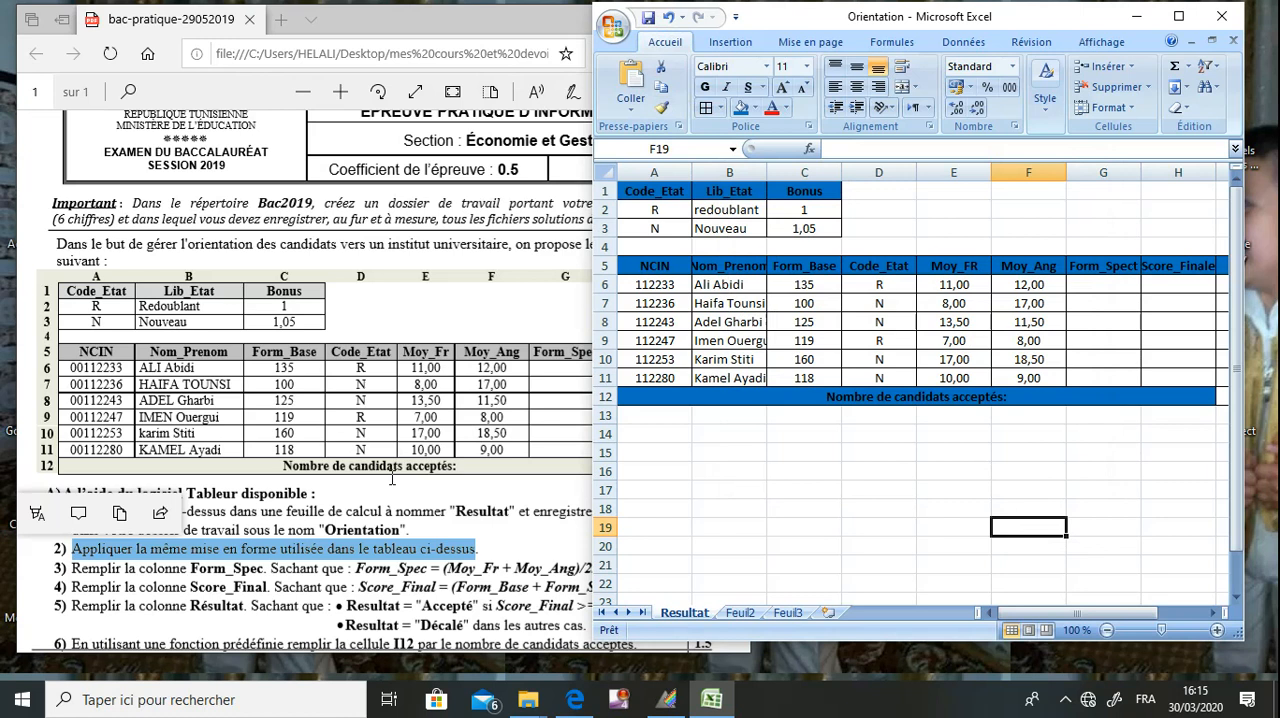
# Following question 3 of the exam PDF, enter the formula =(E6+F6)/2 in cell G6 of the Form_Spect column.
pyautogui.click(392, 479)
pyautogui.scroll(-5, 392, 479)
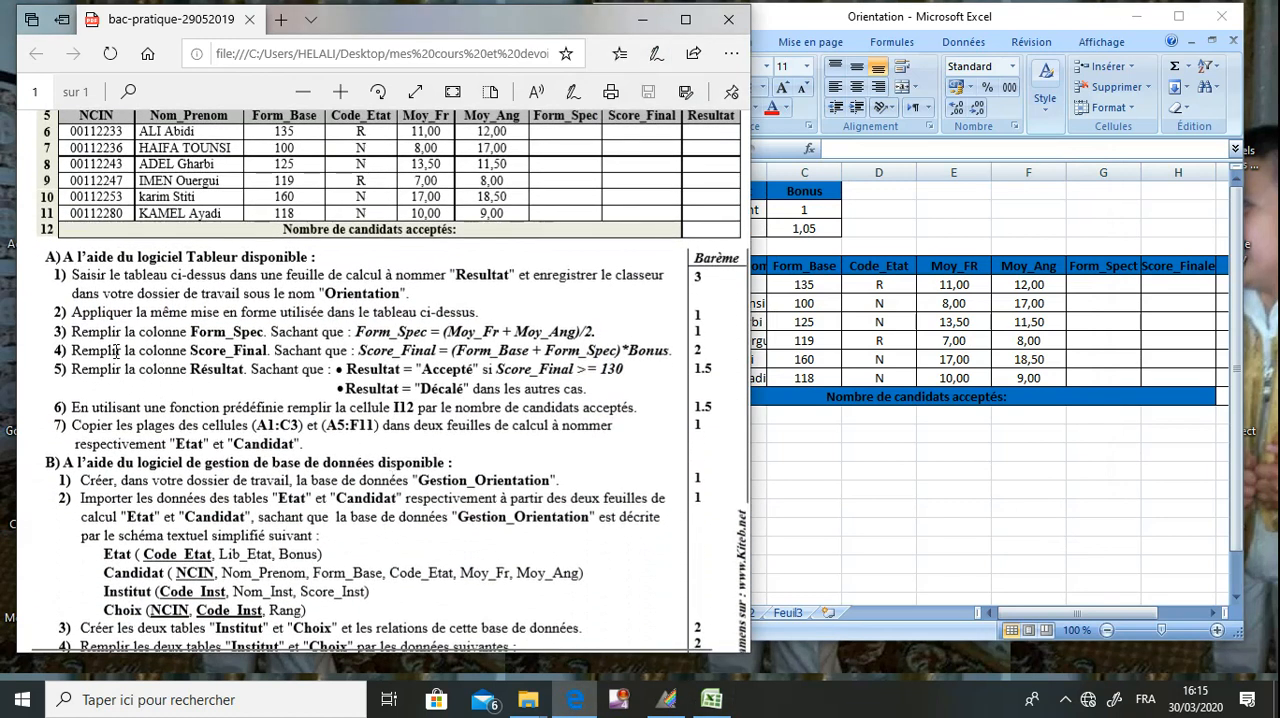
pyautogui.moveTo(72, 330); pyautogui.dragTo(264, 340)
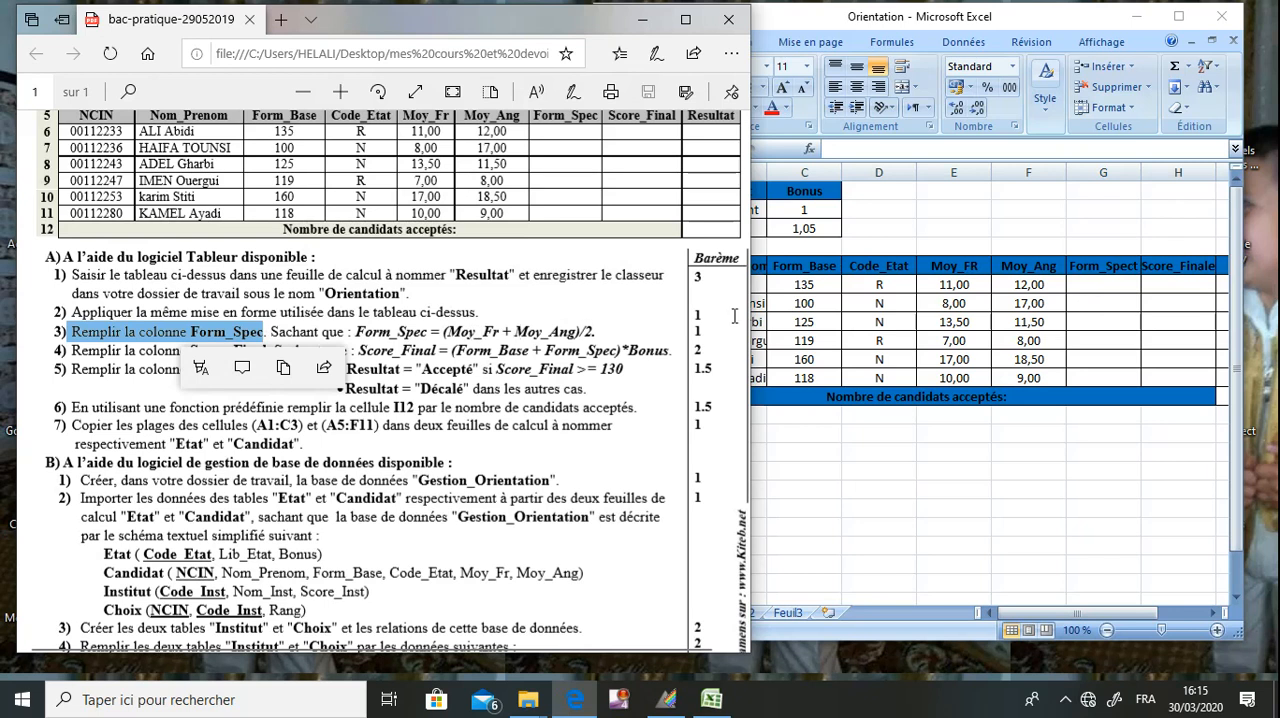
pyautogui.click(1090, 290)
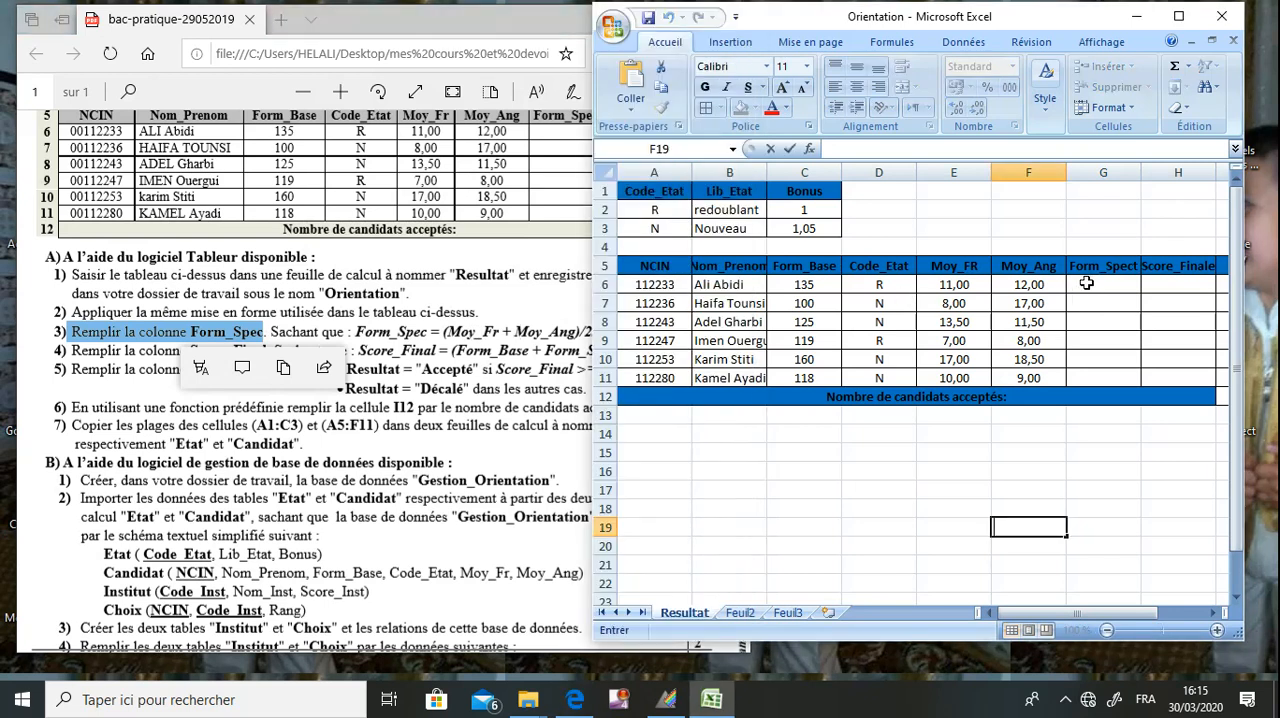
pyautogui.click(1087, 284)
pyautogui.write('=(')
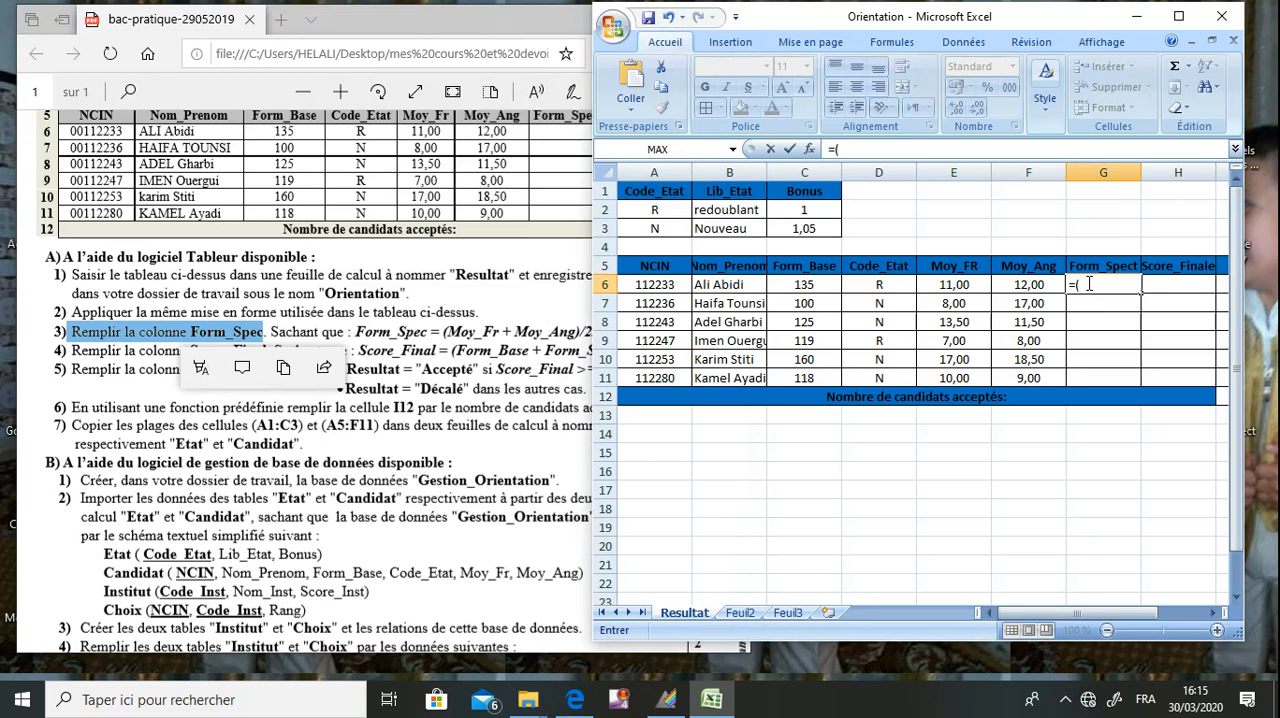
pyautogui.write('e')
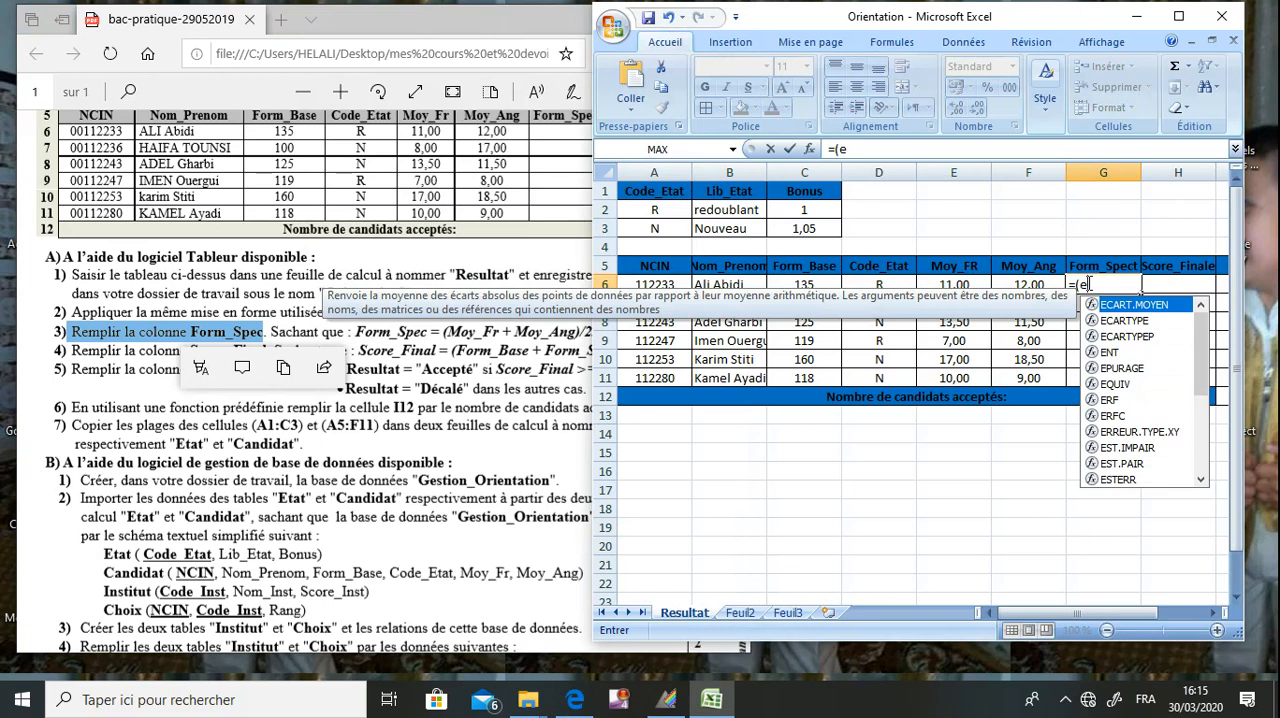
pyautogui.write('6+')
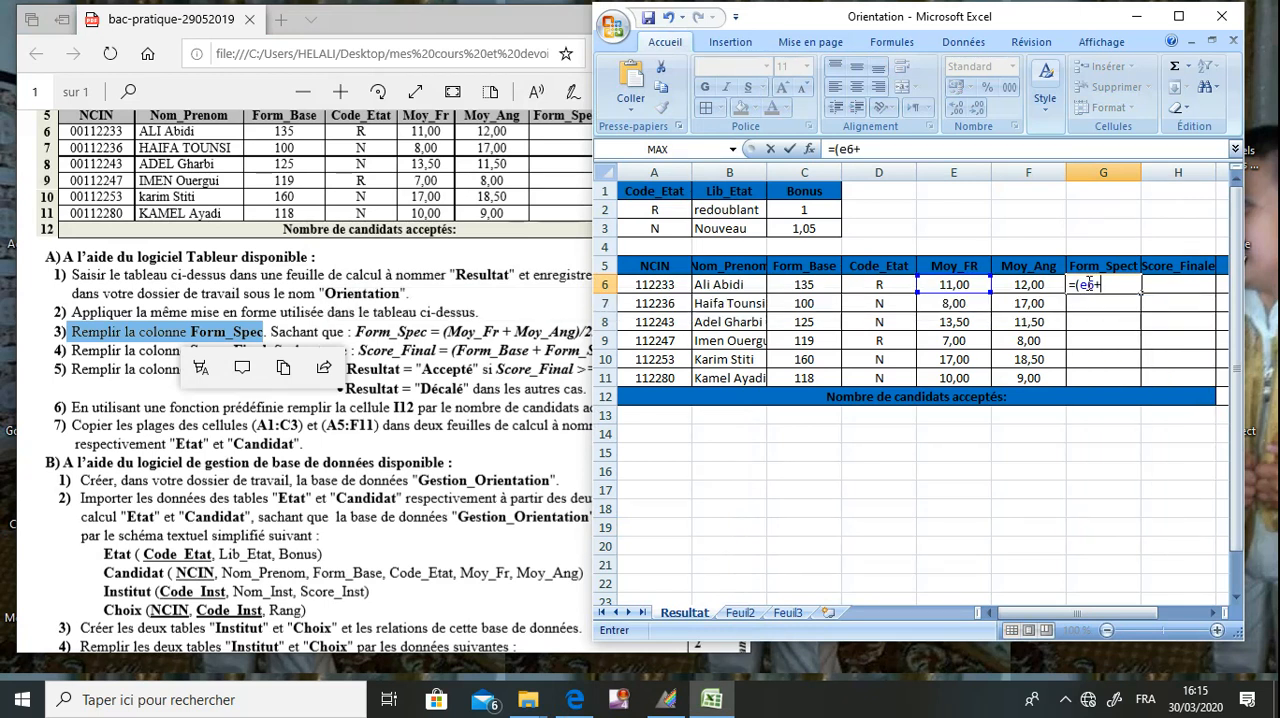
pyautogui.write('f6)/2')
pyautogui.press('Return')
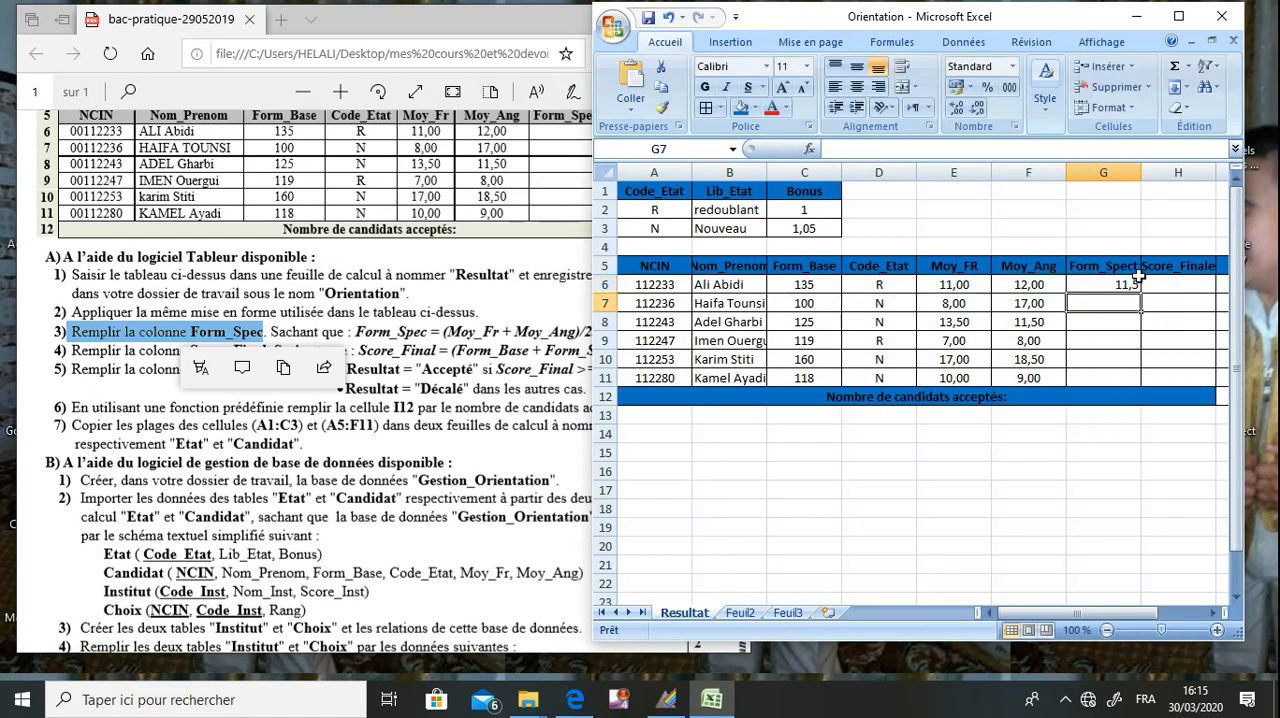
# Fill the Form_Spect formula from G6 down to G11 and save the workbook.
pyautogui.click(1135, 284)
pyautogui.moveTo(1141, 293); pyautogui.dragTo(1136, 382)
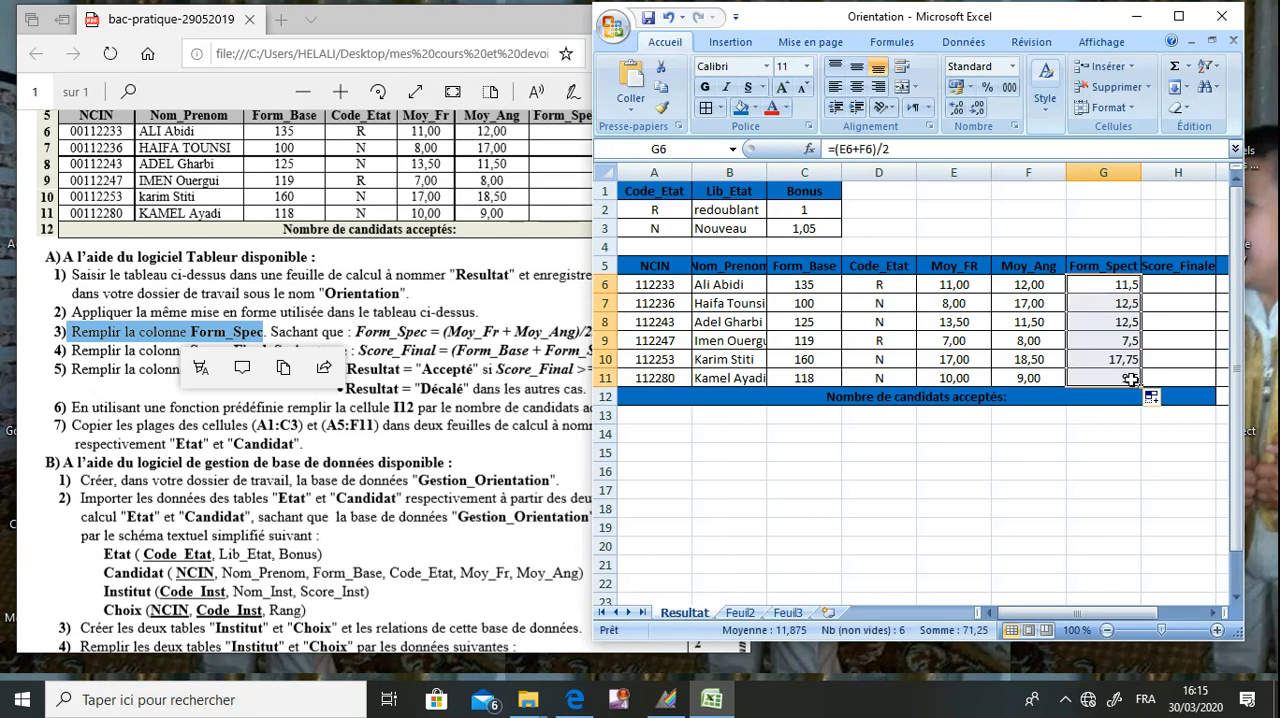
pyautogui.click(1106, 433)
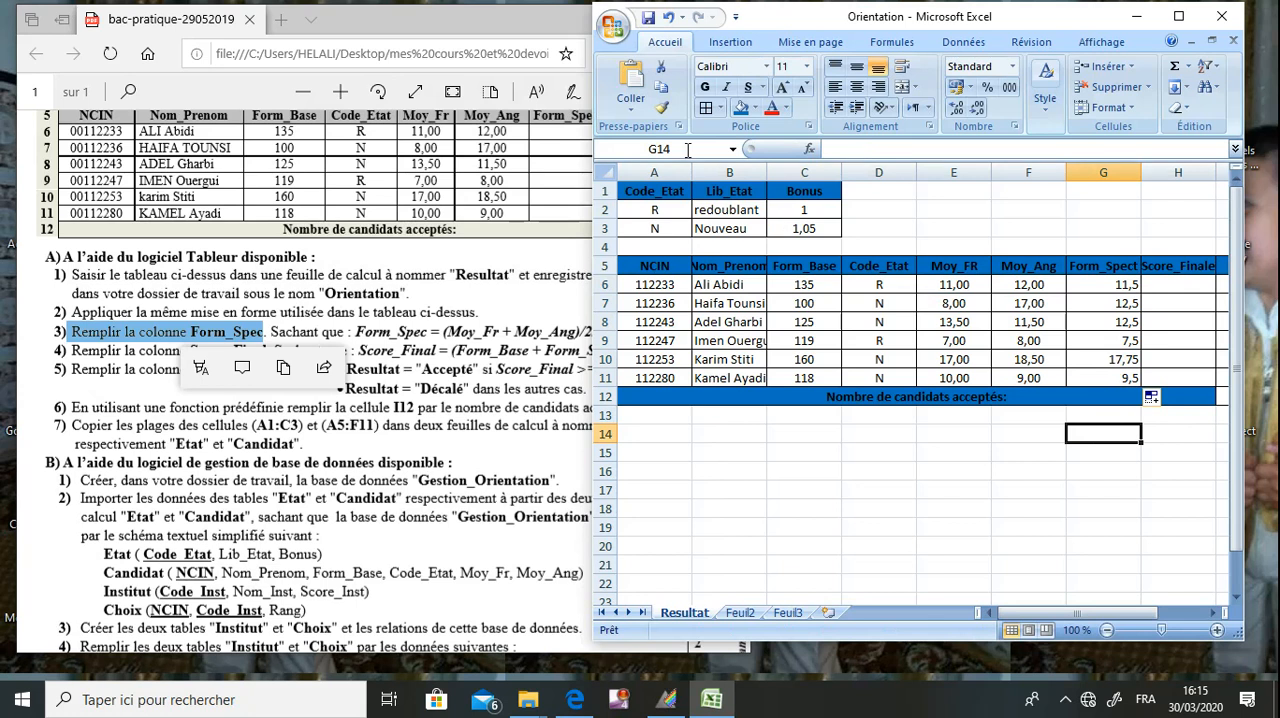
pyautogui.click(648, 20)
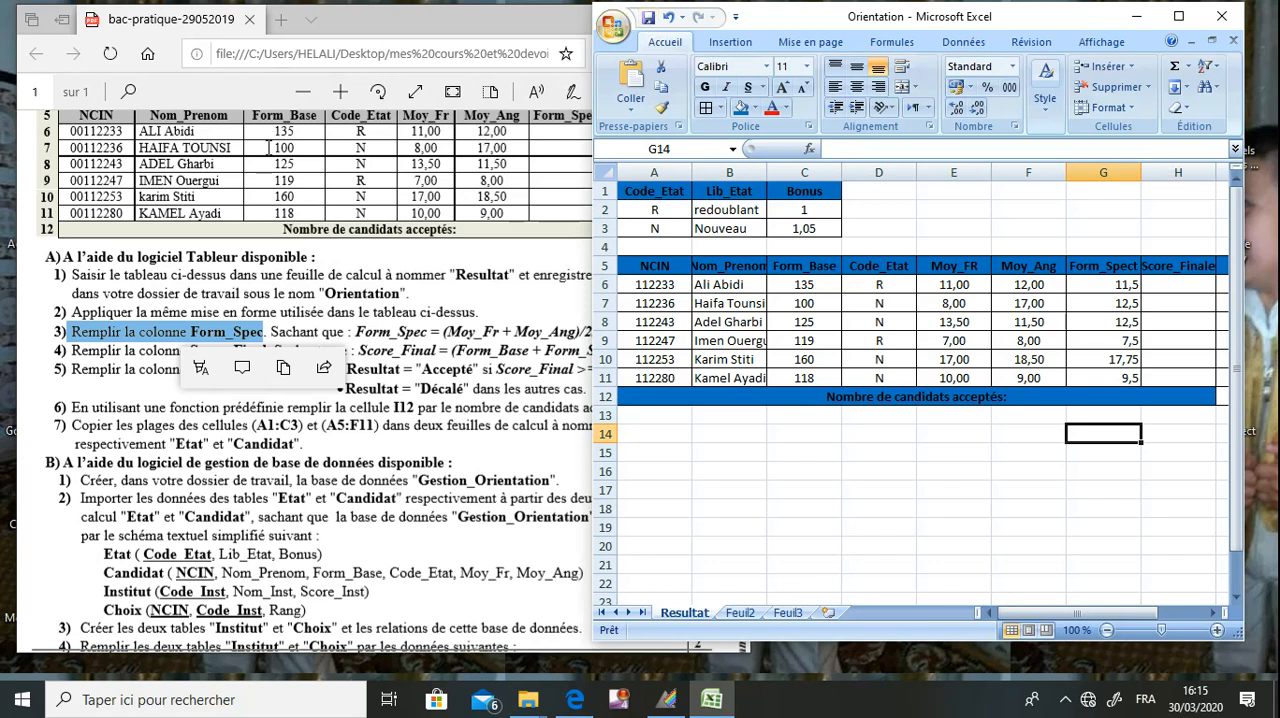
# Following question 4 of the exam PDF, enter =SI(D6="R";(C6+G6)*$C$2;(C6+G6)*$C$3) in cell H6 of the Score_Finale column, with the workbook window maximized.
pyautogui.click(278, 272)
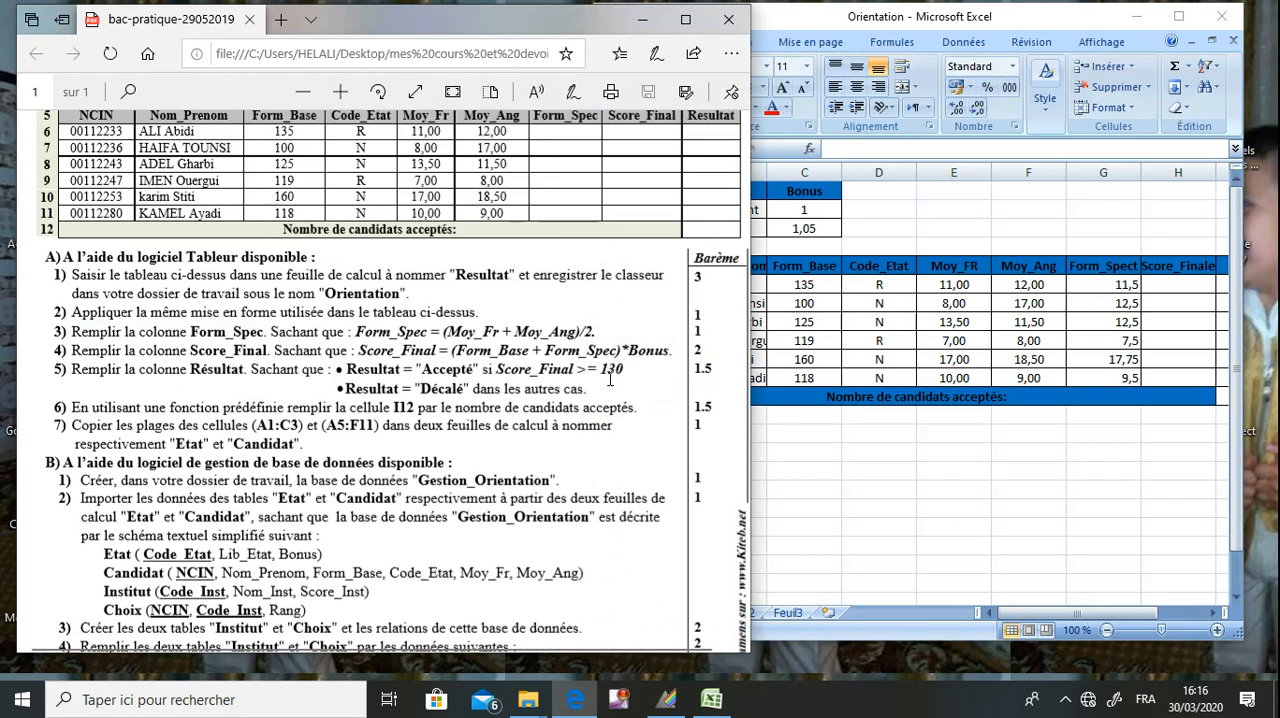
pyautogui.click(807, 310)
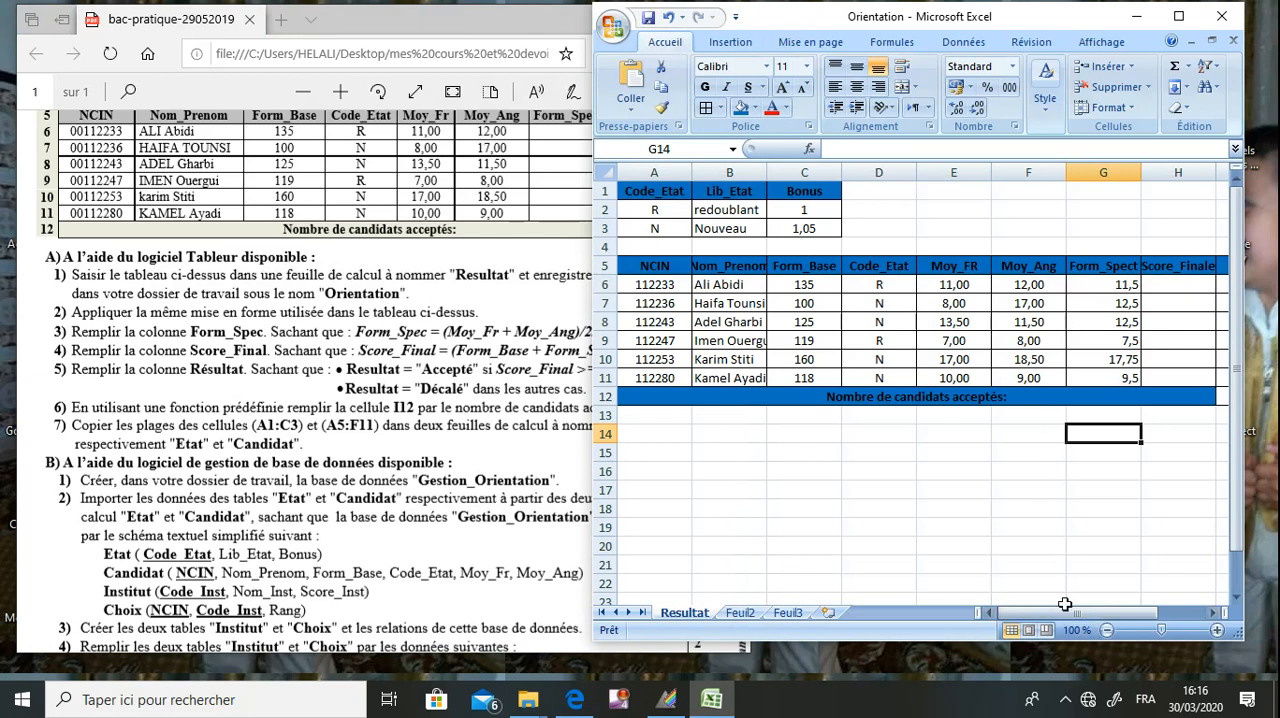
pyautogui.moveTo(1072, 617); pyautogui.dragTo(1081, 612)
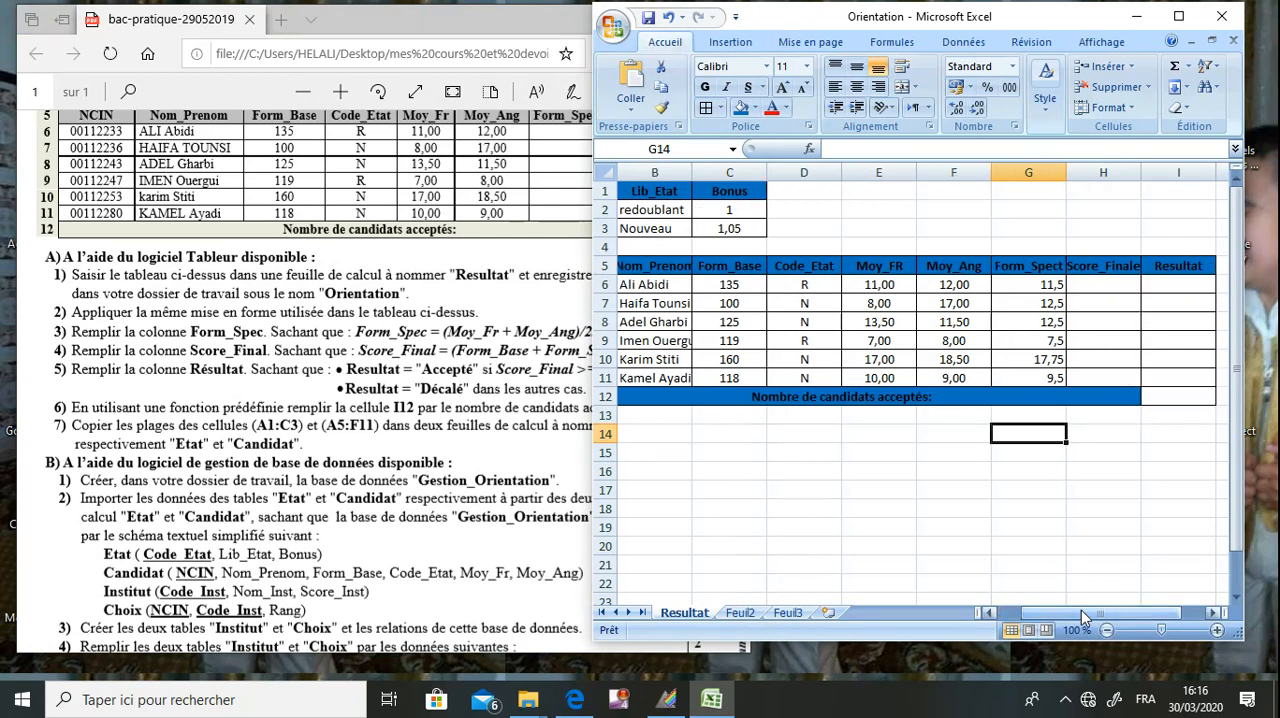
pyautogui.click(1178, 17)
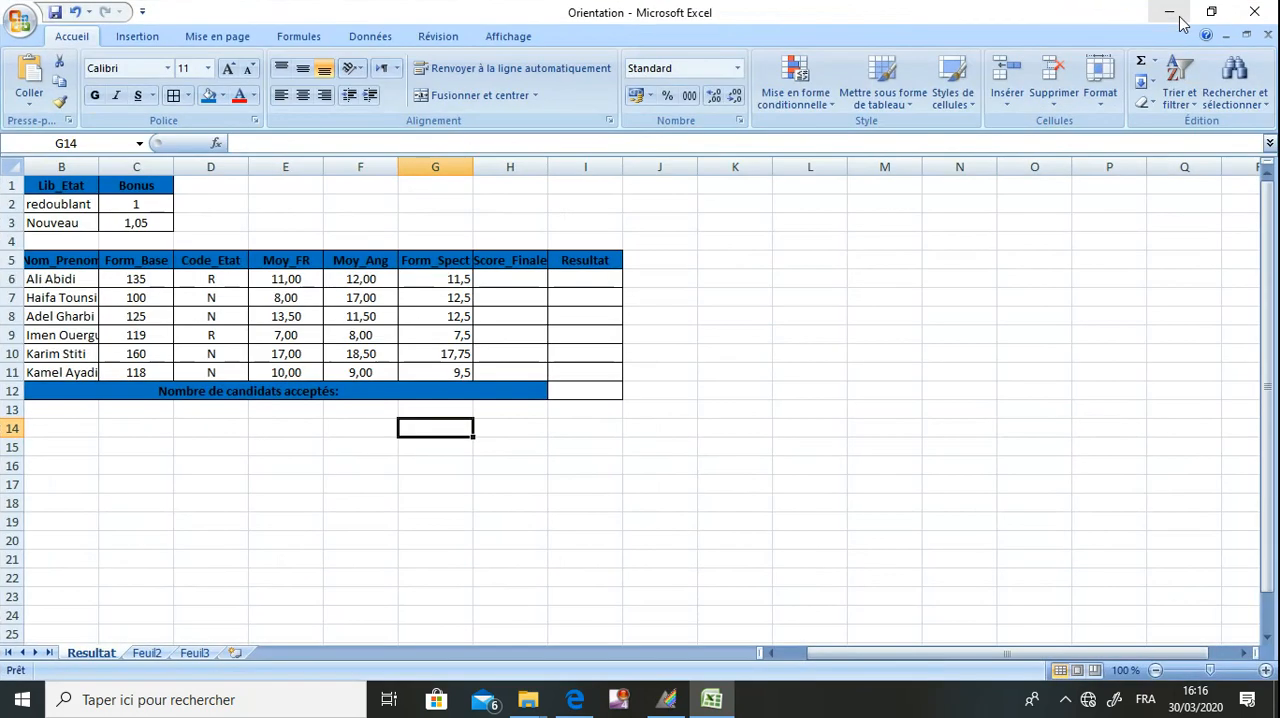
pyautogui.click(522, 281)
pyautogui.write('=si(')
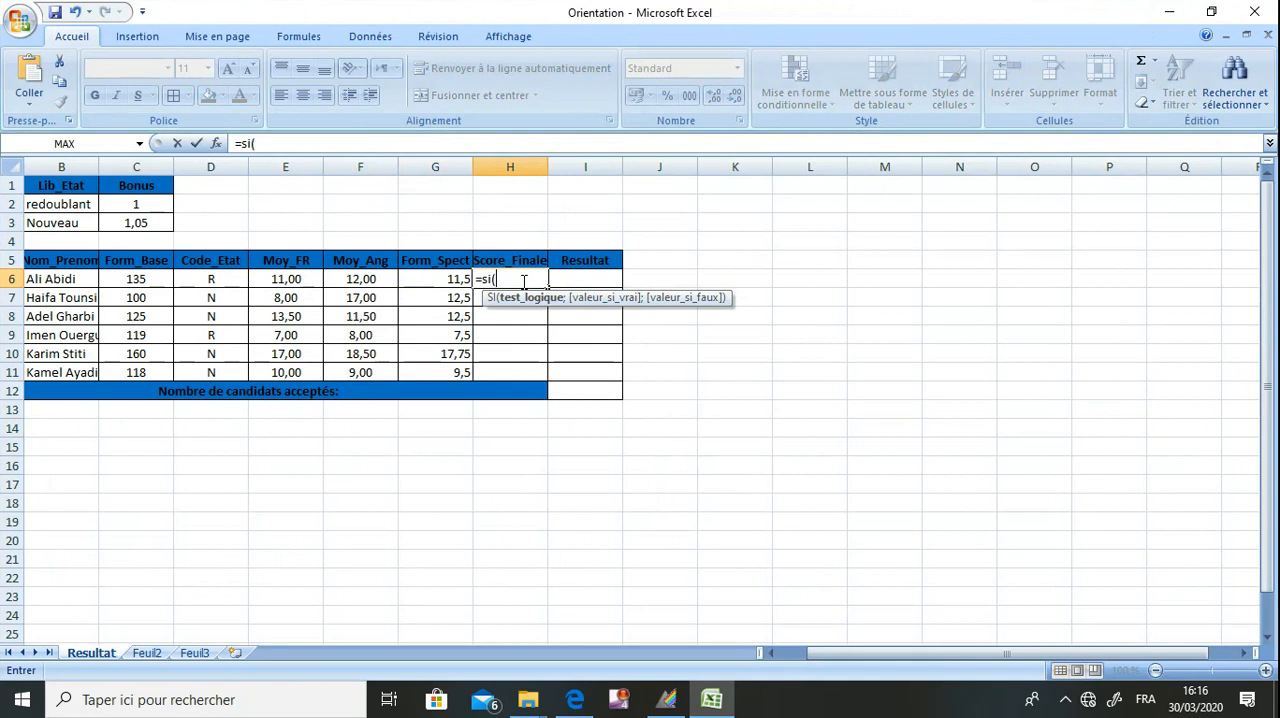
pyautogui.write('D6=')
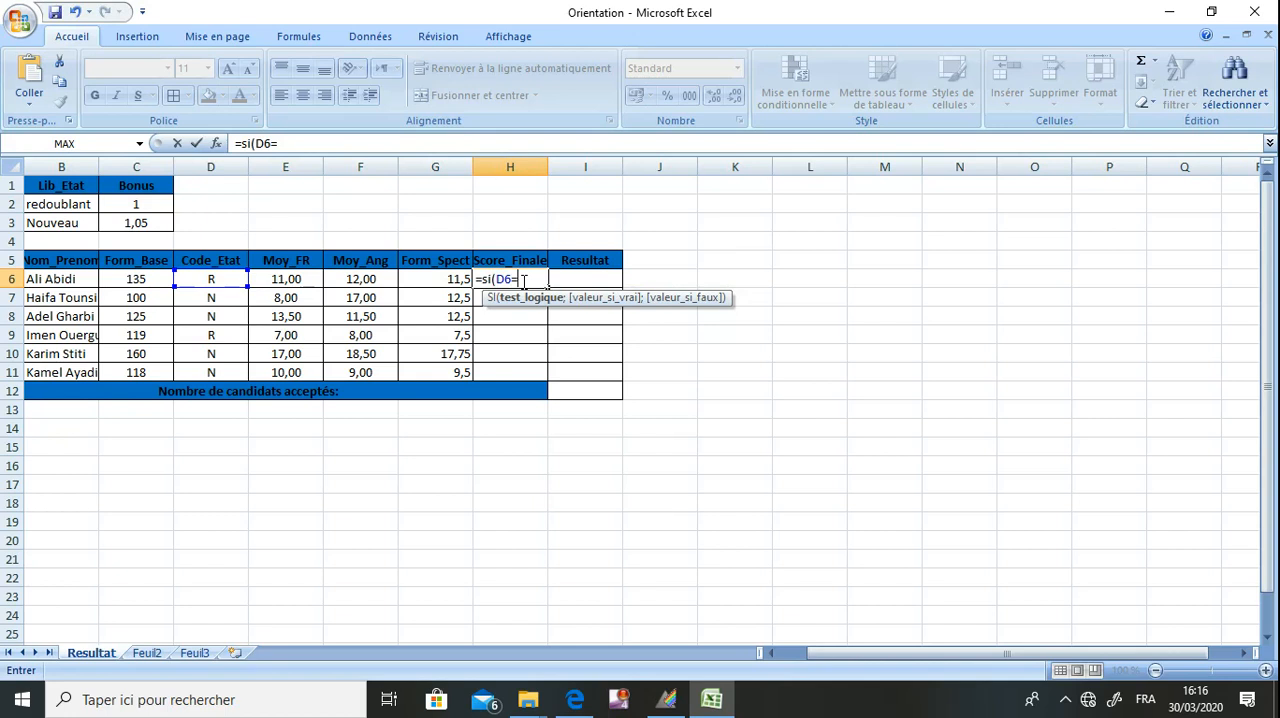
pyautogui.write('"')
pyautogui.write('R')
pyautogui.write('",')
pyautogui.write(';')
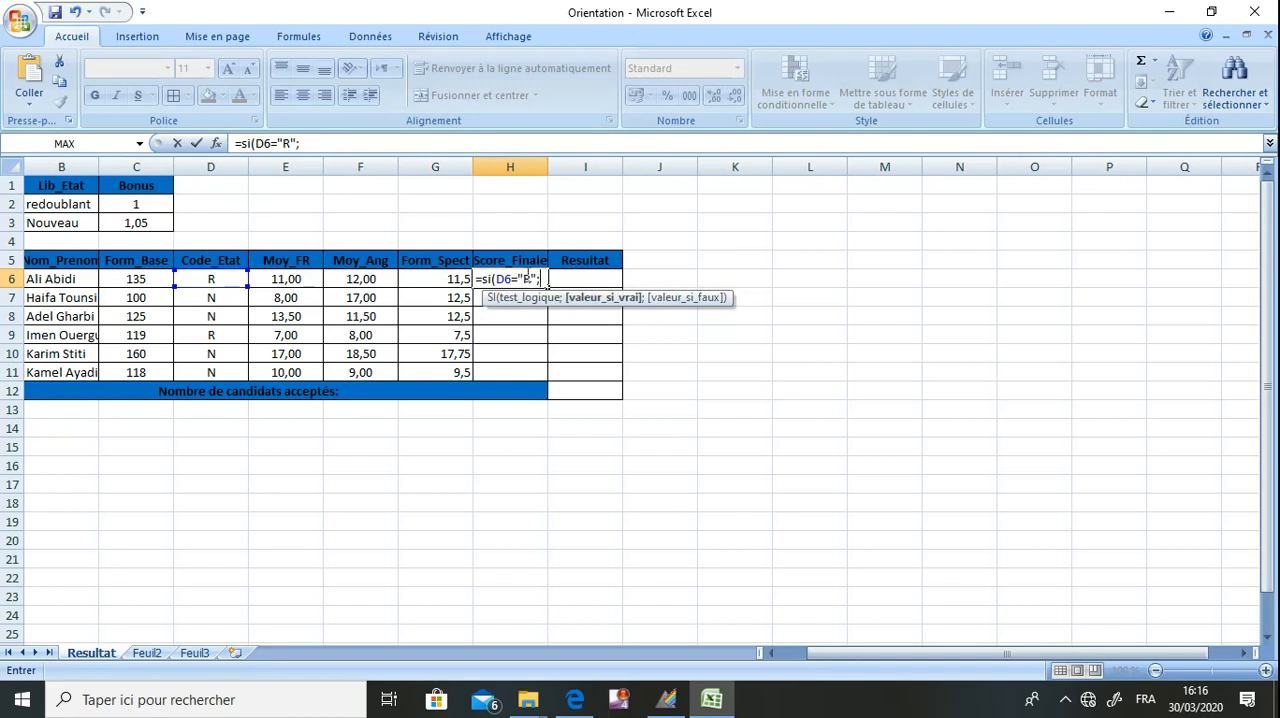
pyautogui.write('(c6+g6')
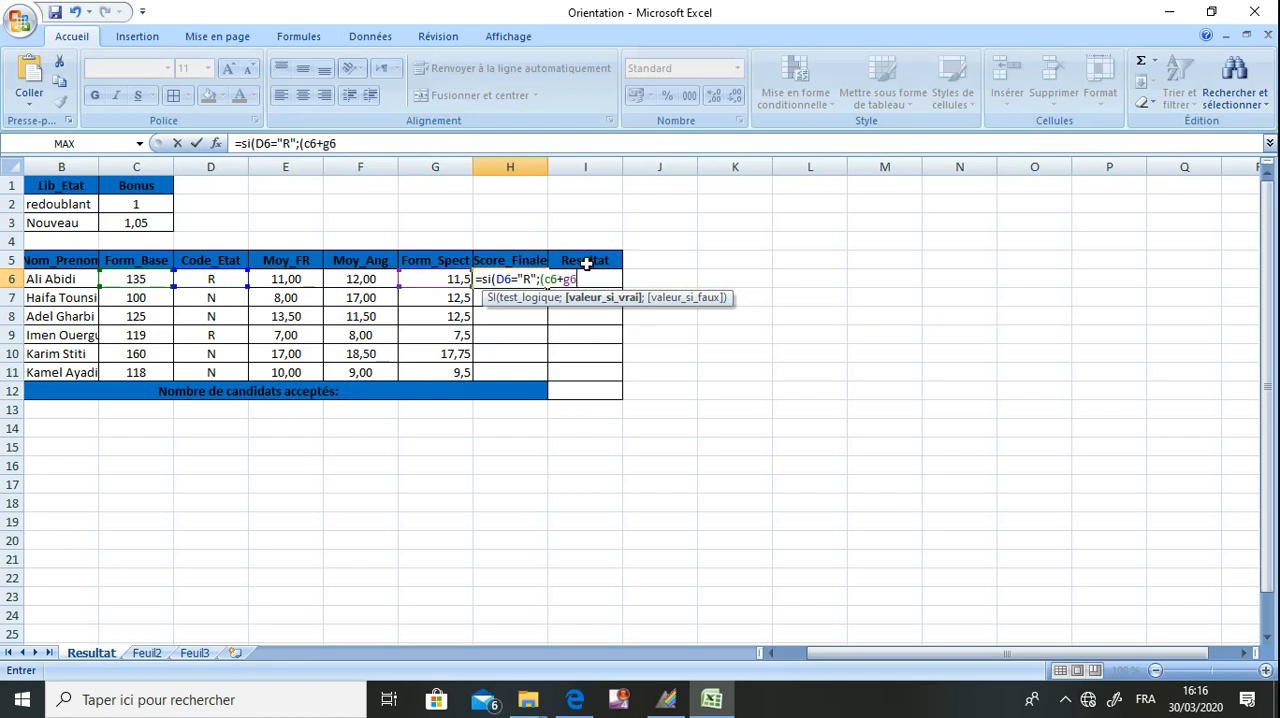
pyautogui.write(')*')
pyautogui.moveTo(826, 655); pyautogui.dragTo(819, 655)
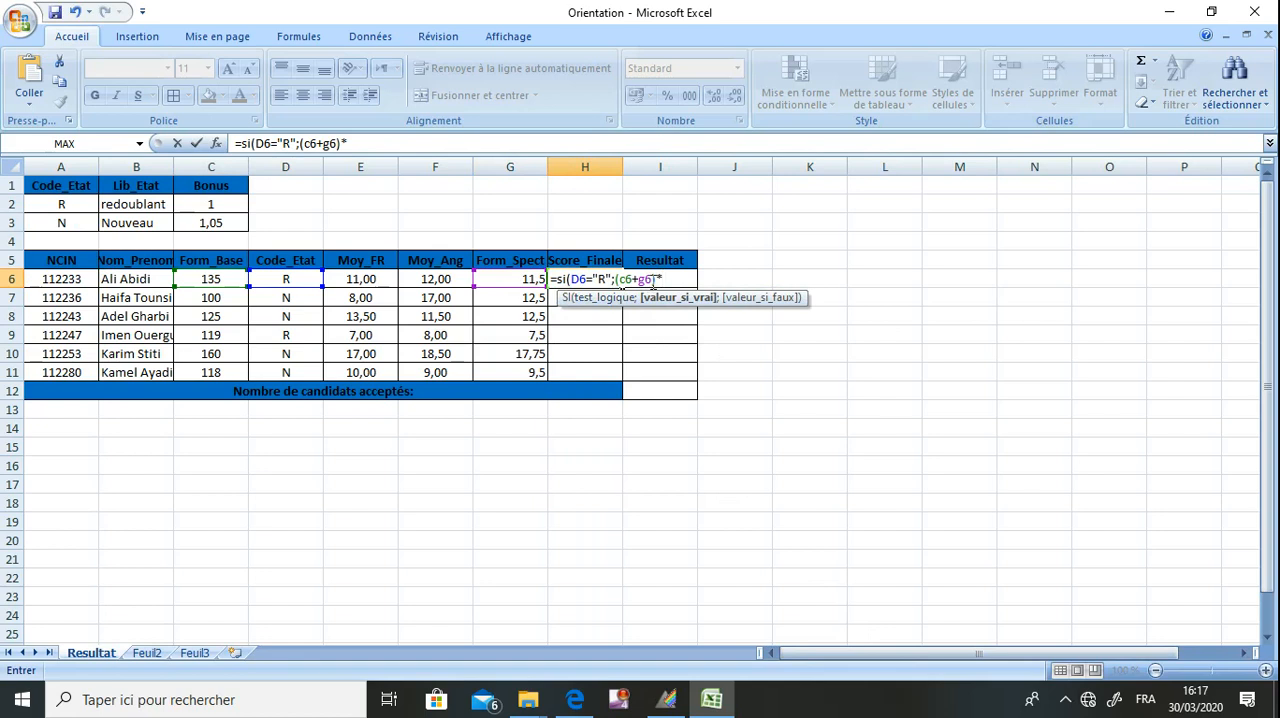
pyautogui.write('$c$2')
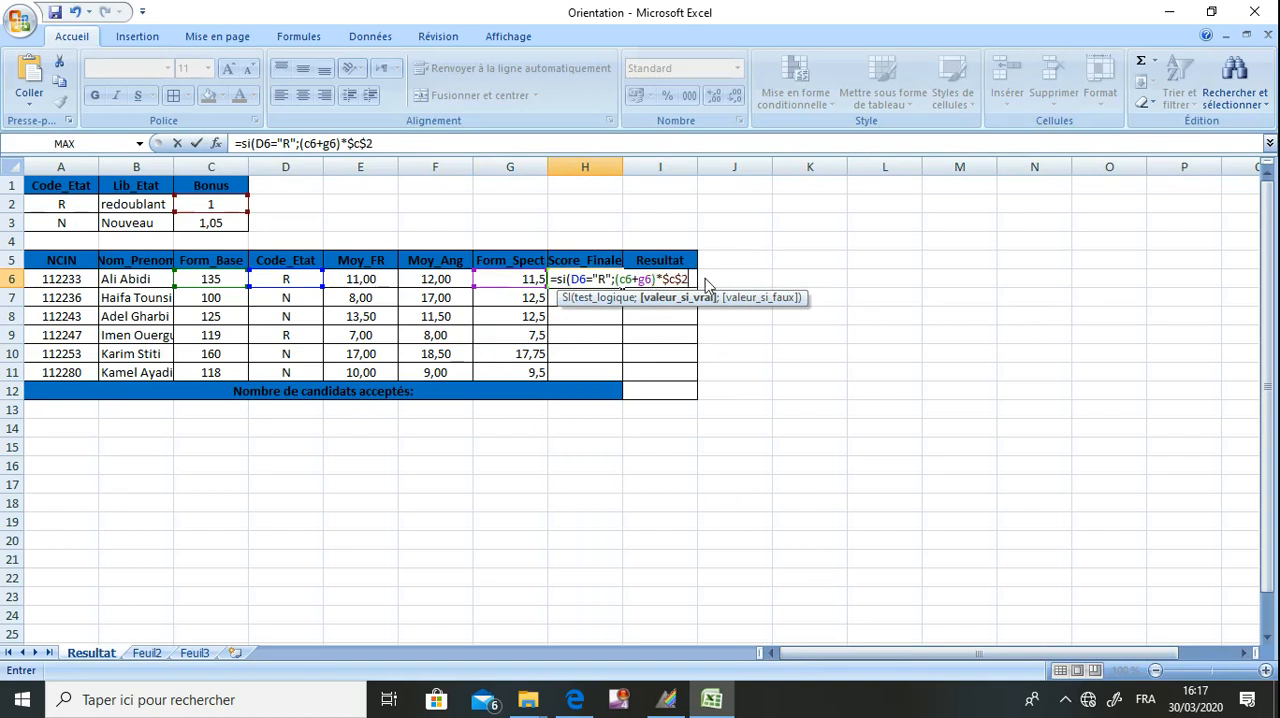
pyautogui.write(';')
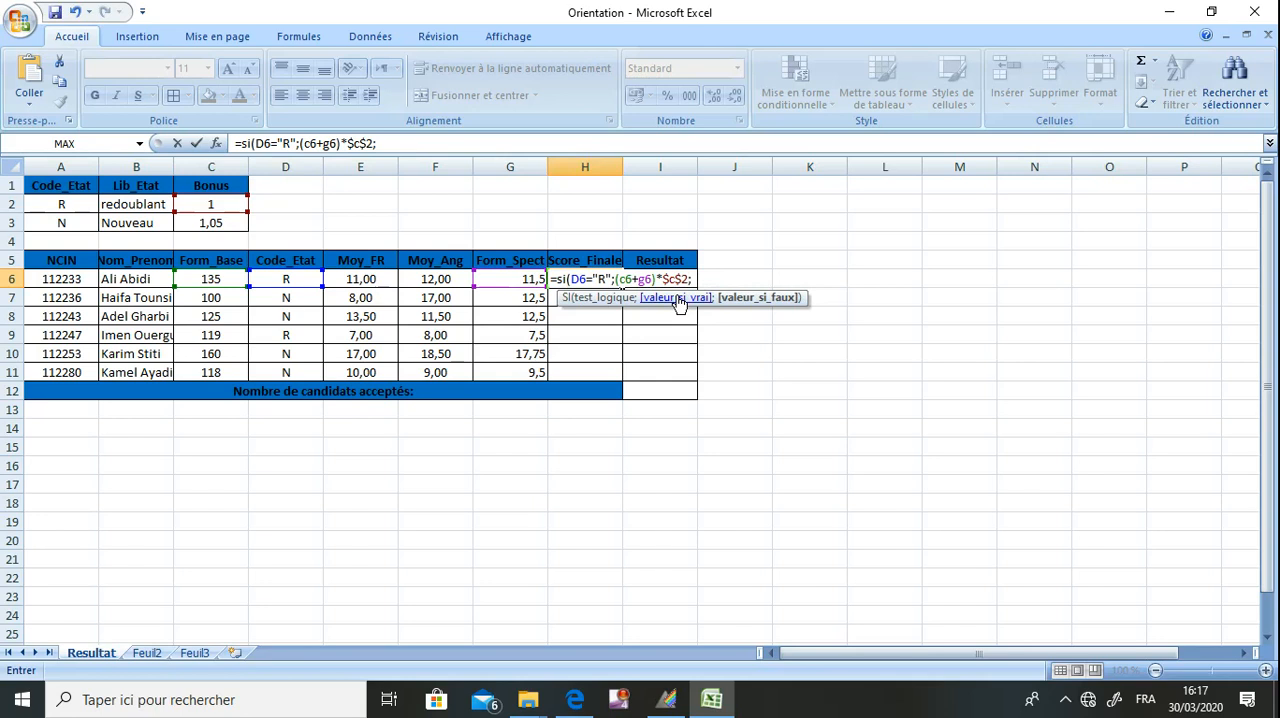
pyautogui.write('(c6+')
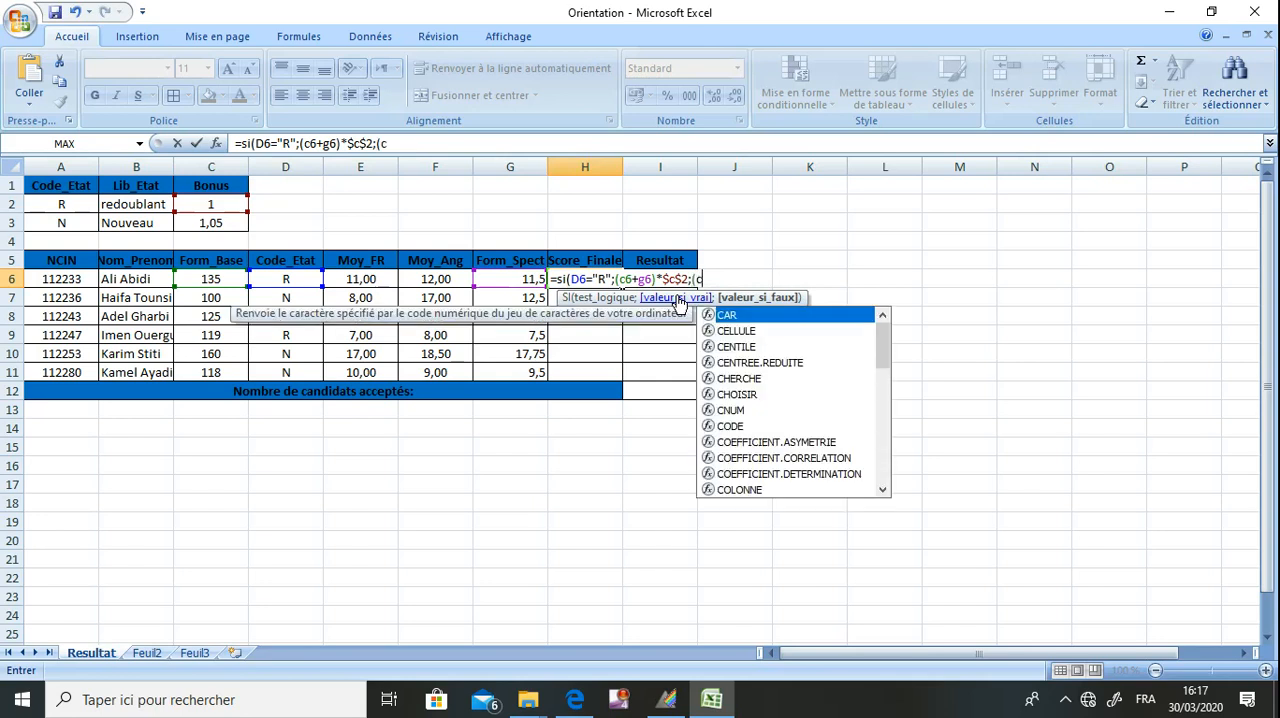
pyautogui.write('g6)*')
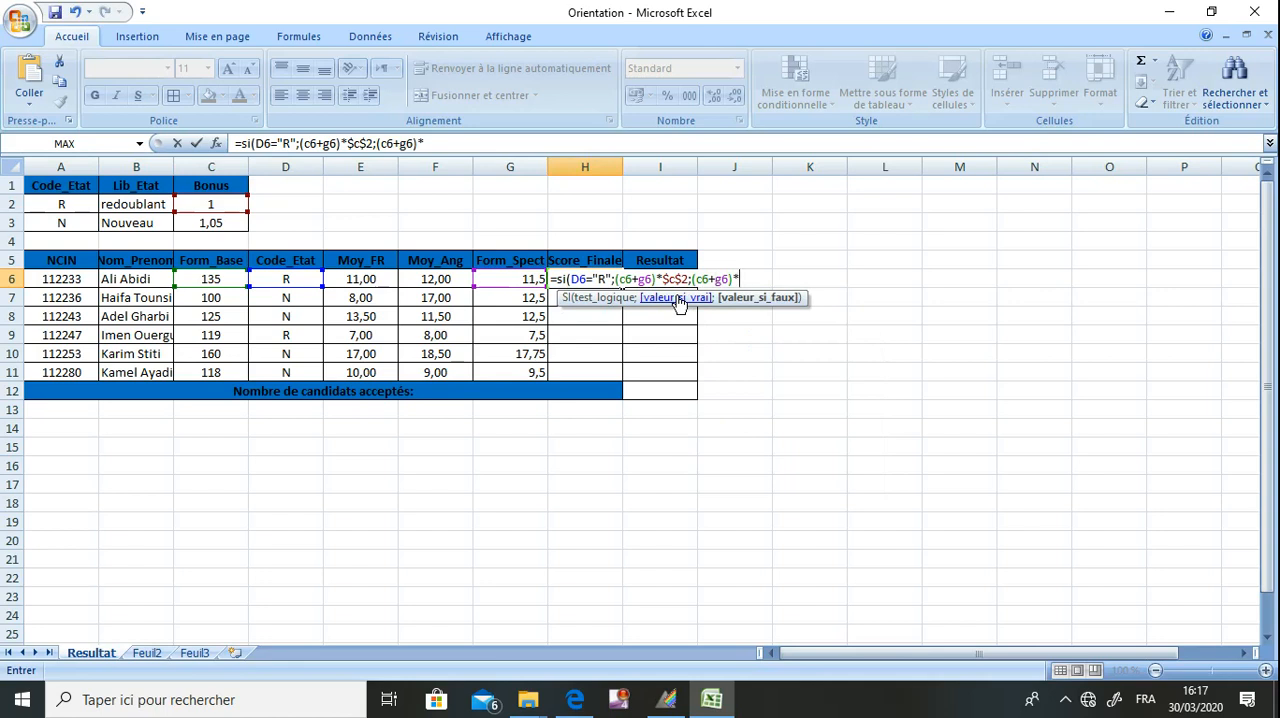
pyautogui.write('$c$3')
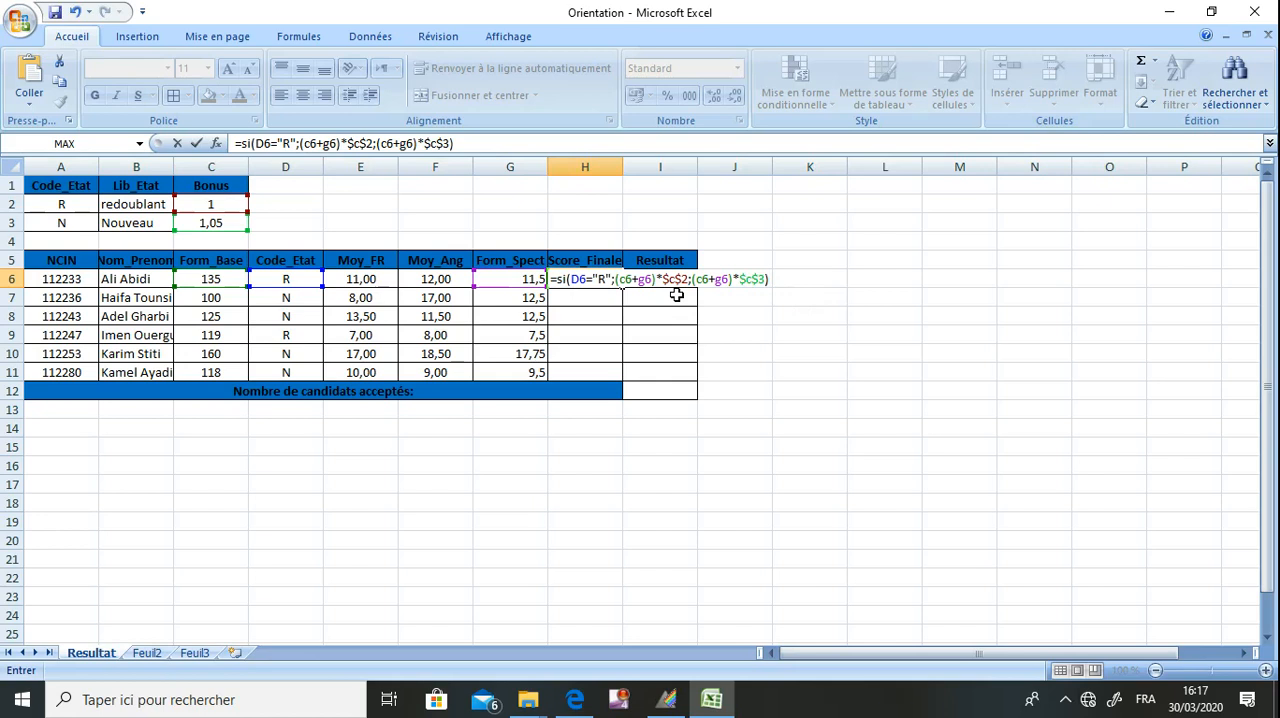
pyautogui.press('Return')
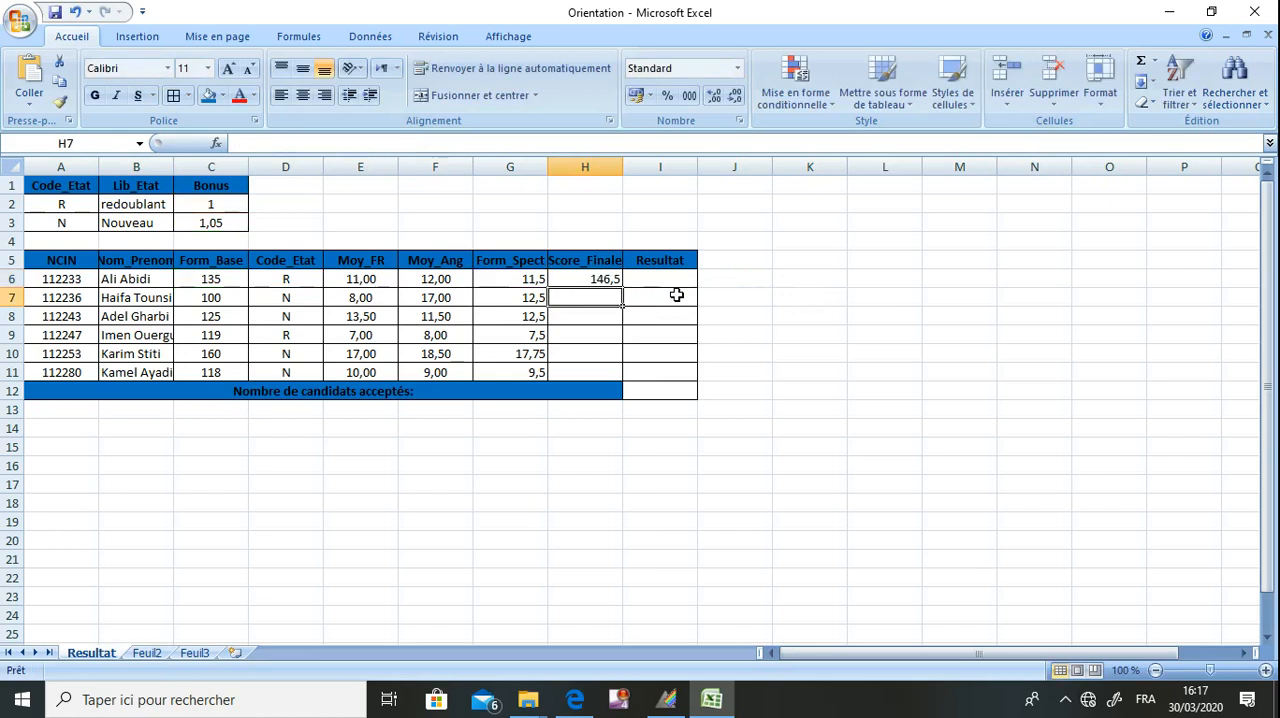
# Fill the Score_Finale formula from H6 down to H11.
pyautogui.click(615, 280)
pyautogui.moveTo(622, 287); pyautogui.dragTo(616, 374)
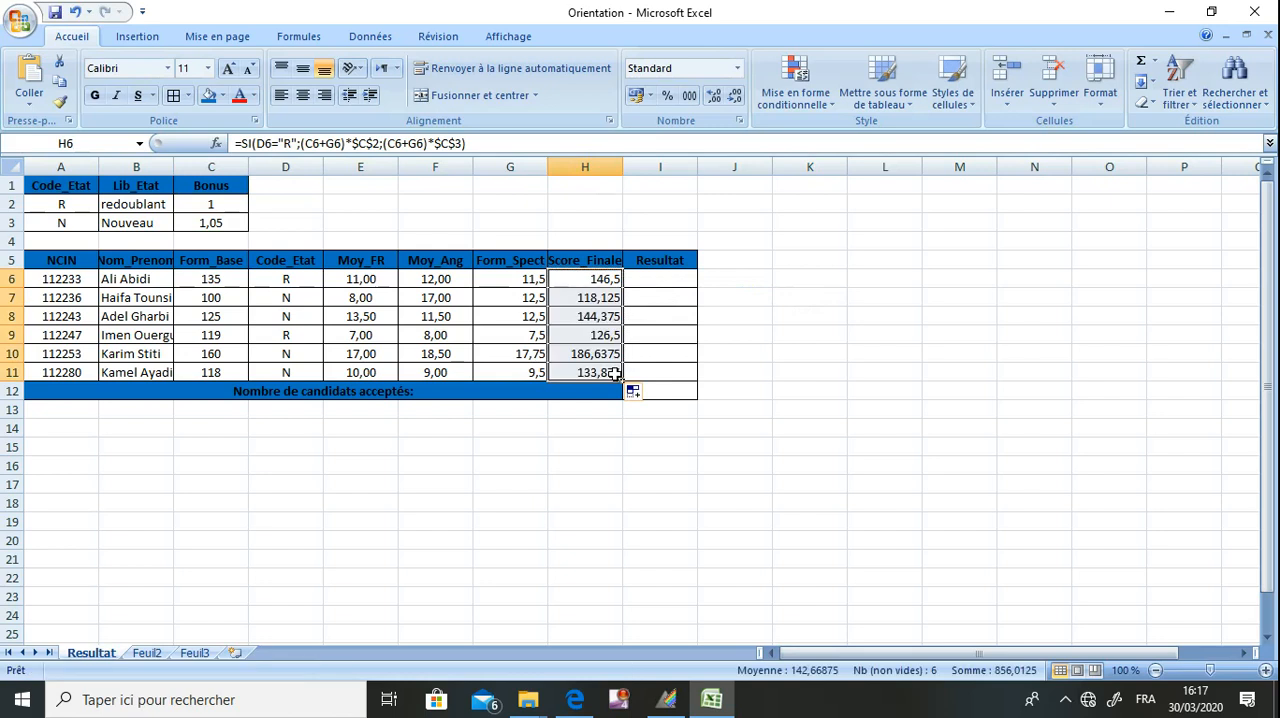
pyautogui.click(627, 428)
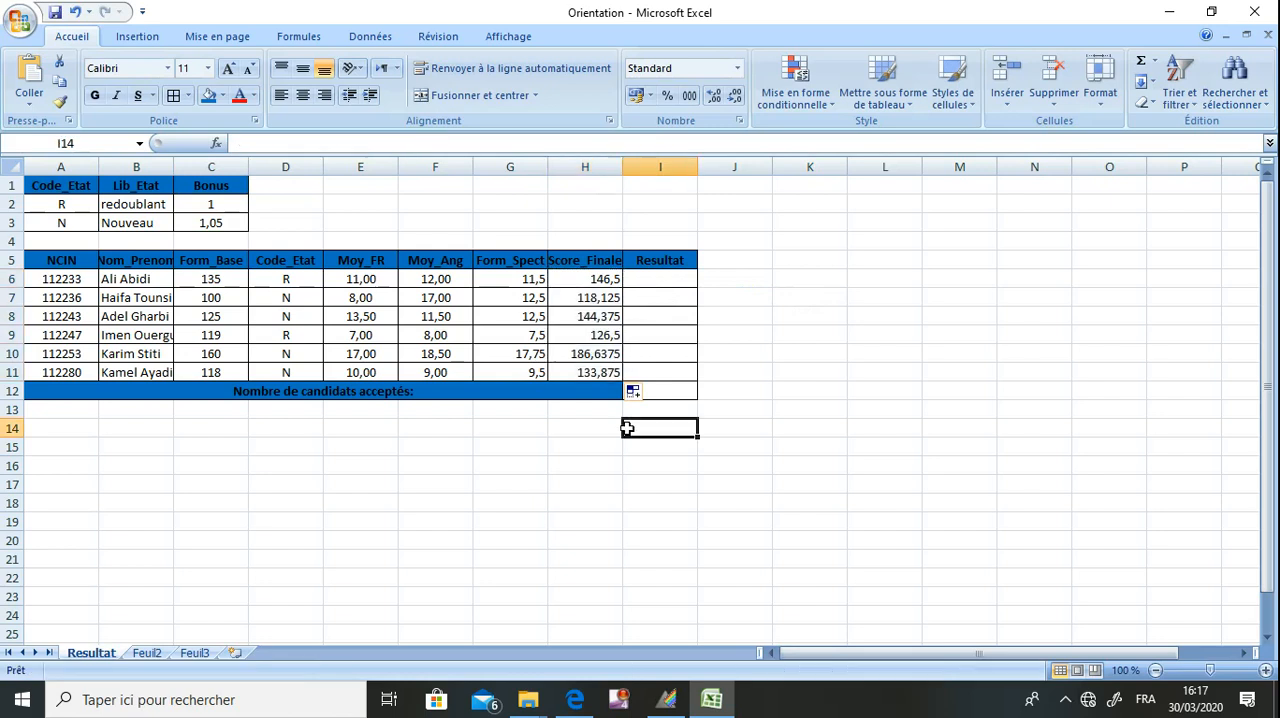
# Restore the workbook beside the exam PDF and, following question 5, start an SI formula in cell I6 with the condition H6>=130.
pyautogui.doubleClick(697, 12)
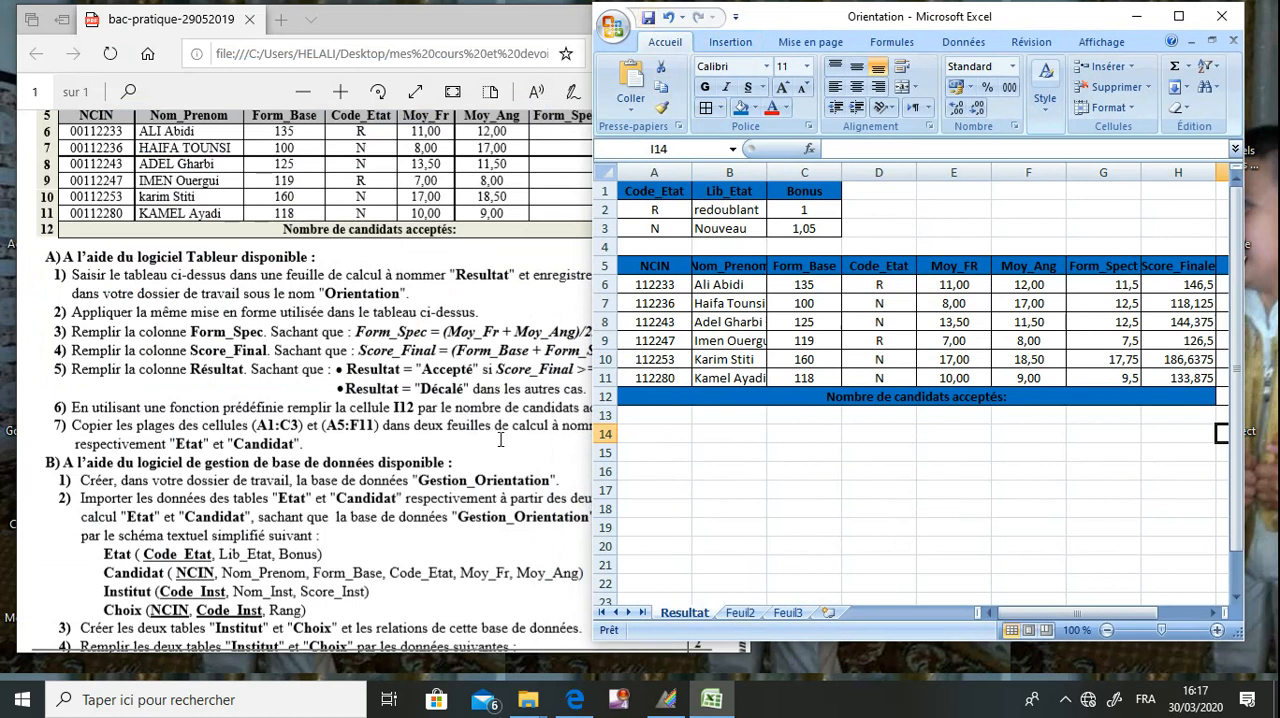
pyautogui.click(438, 452)
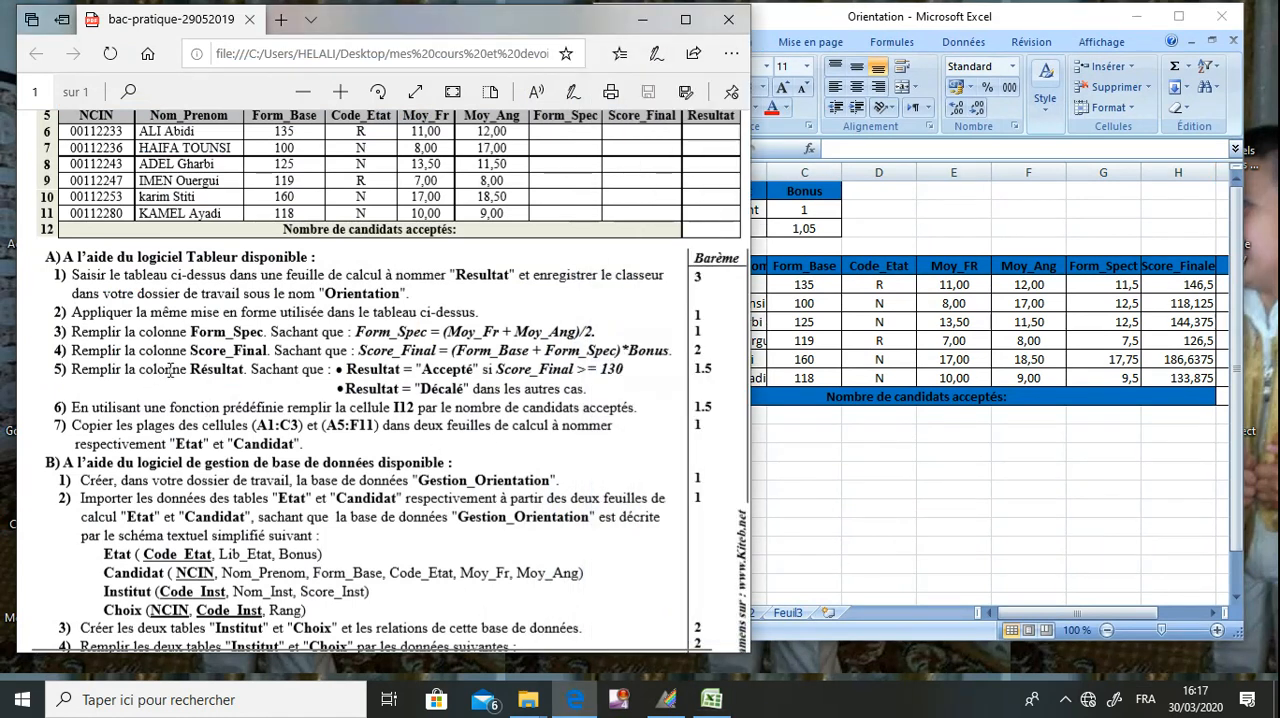
pyautogui.moveTo(157, 370); pyautogui.dragTo(298, 370)
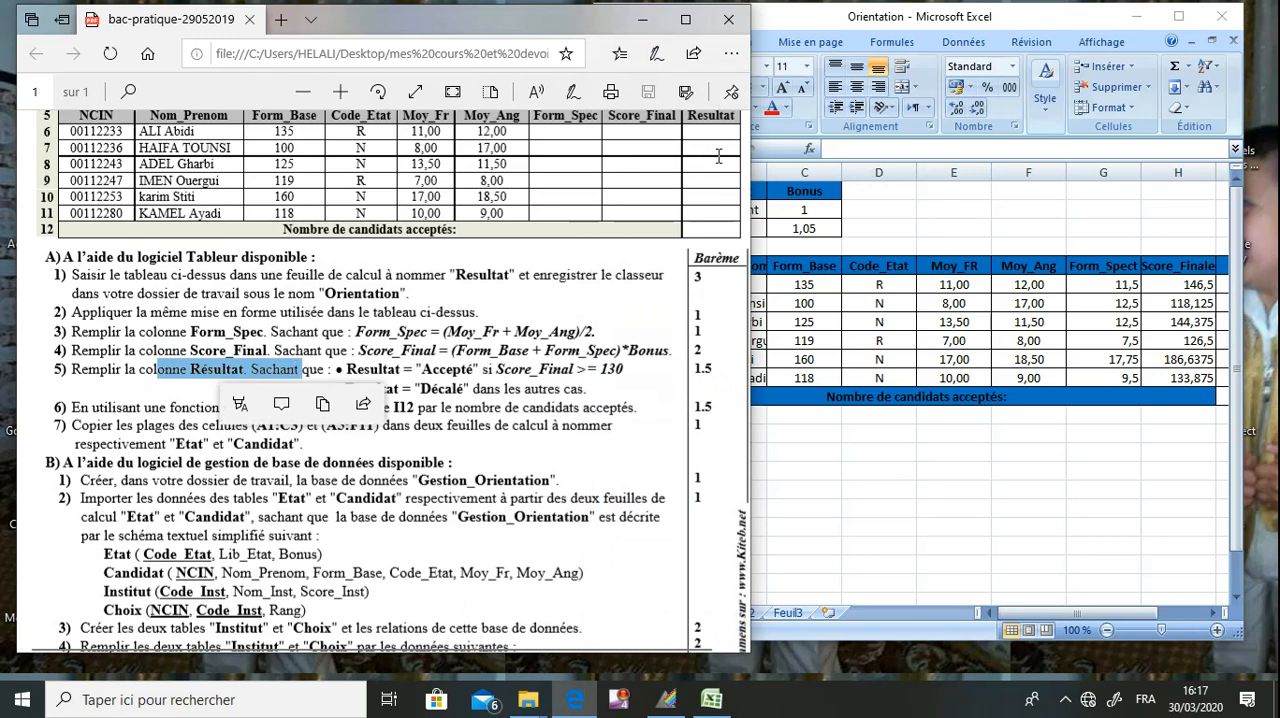
pyautogui.click(1047, 609)
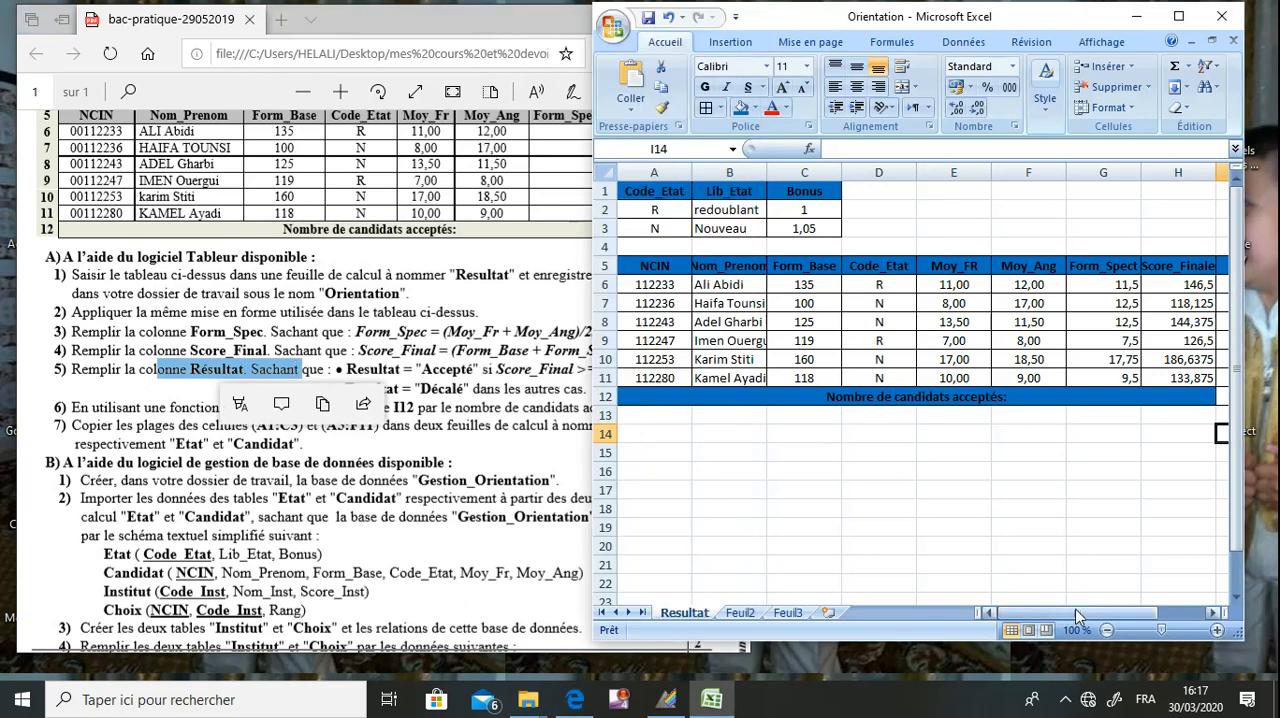
pyautogui.moveTo(1077, 609); pyautogui.dragTo(1123, 618)
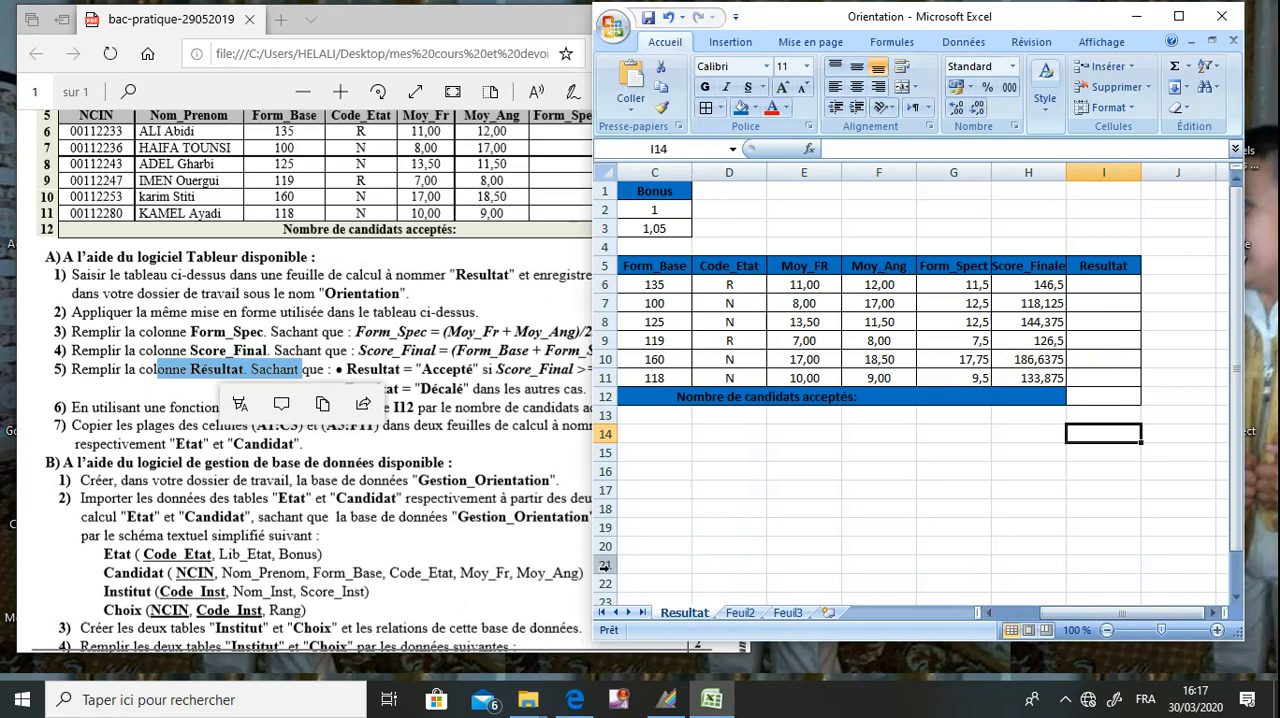
pyautogui.click(1094, 287)
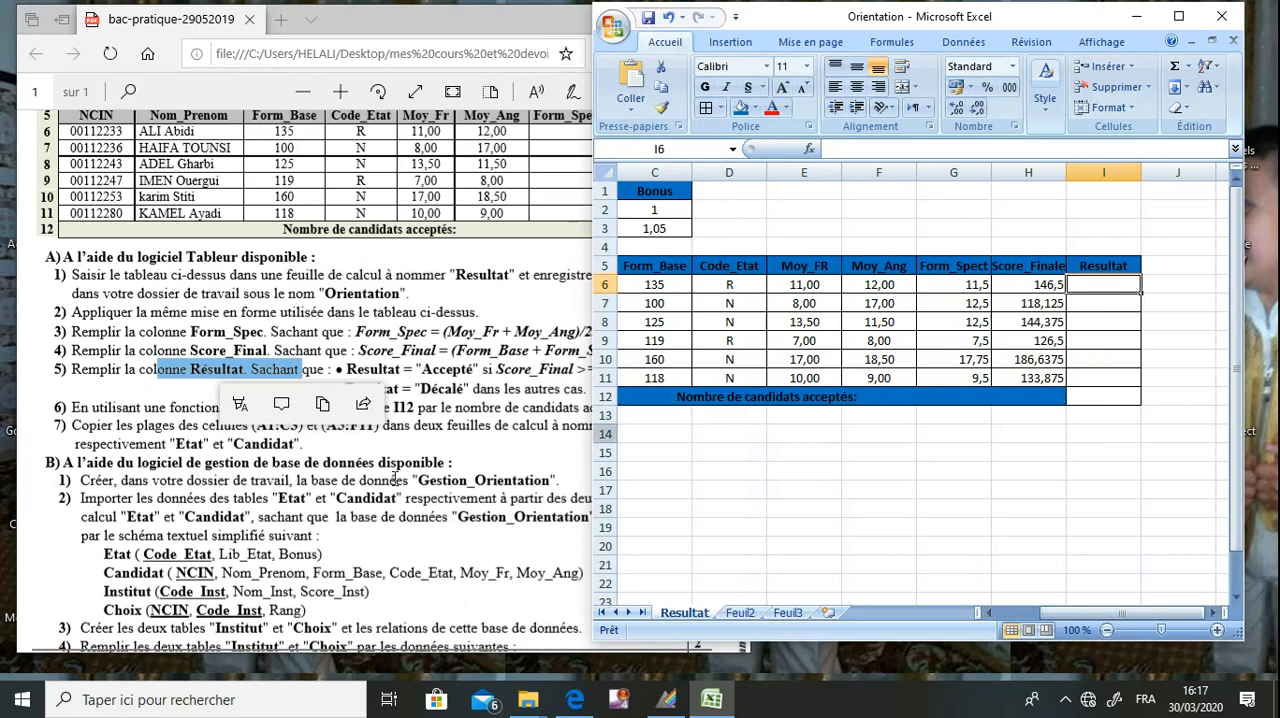
pyautogui.click(396, 478)
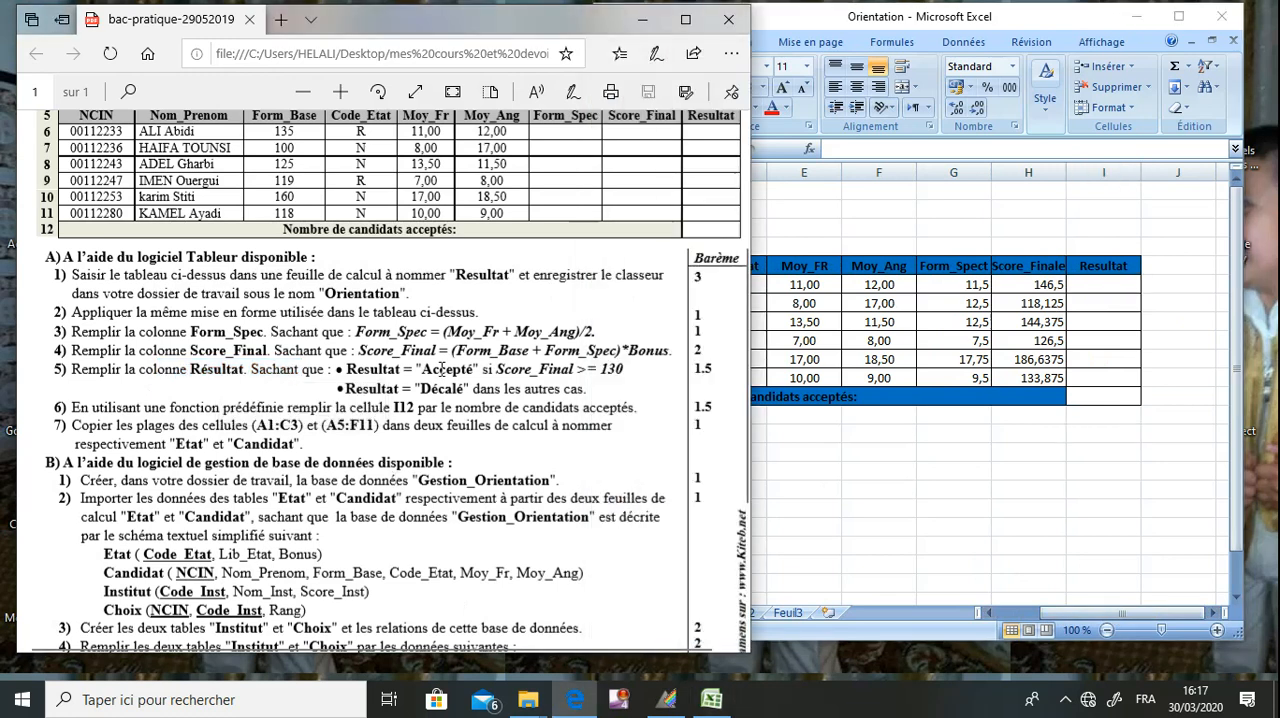
pyautogui.click(1100, 286)
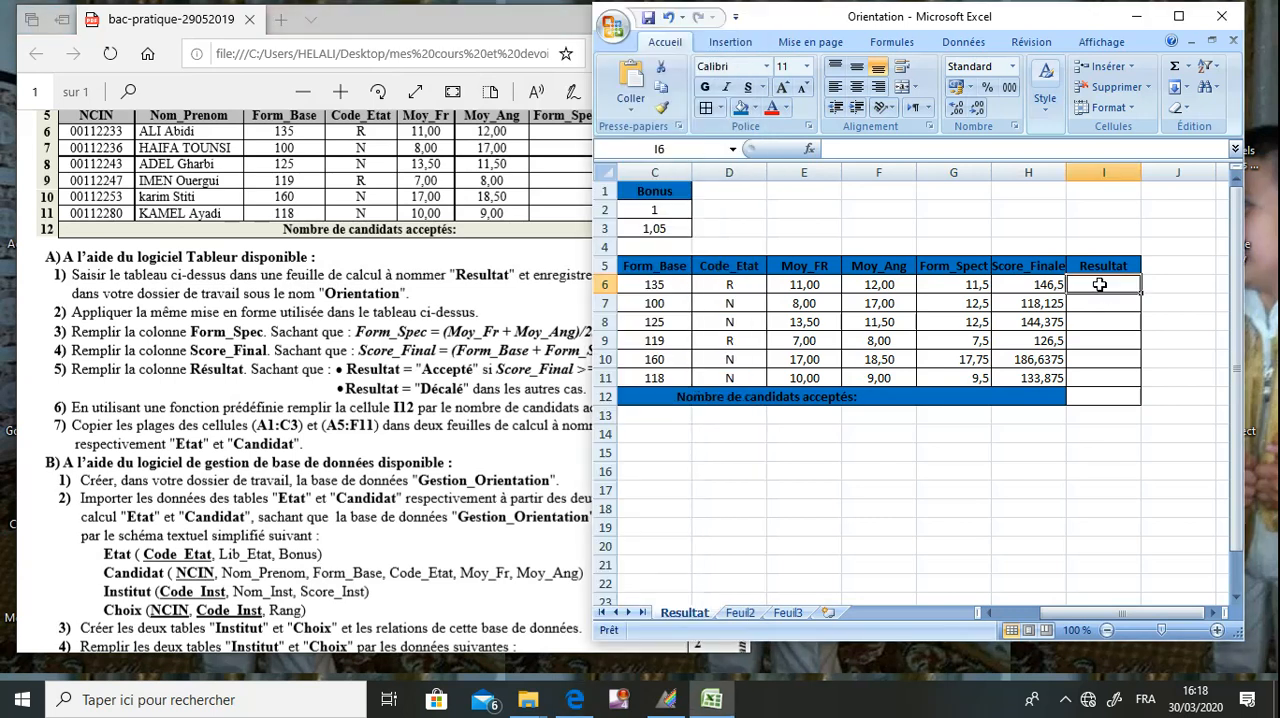
pyautogui.write('=si(')
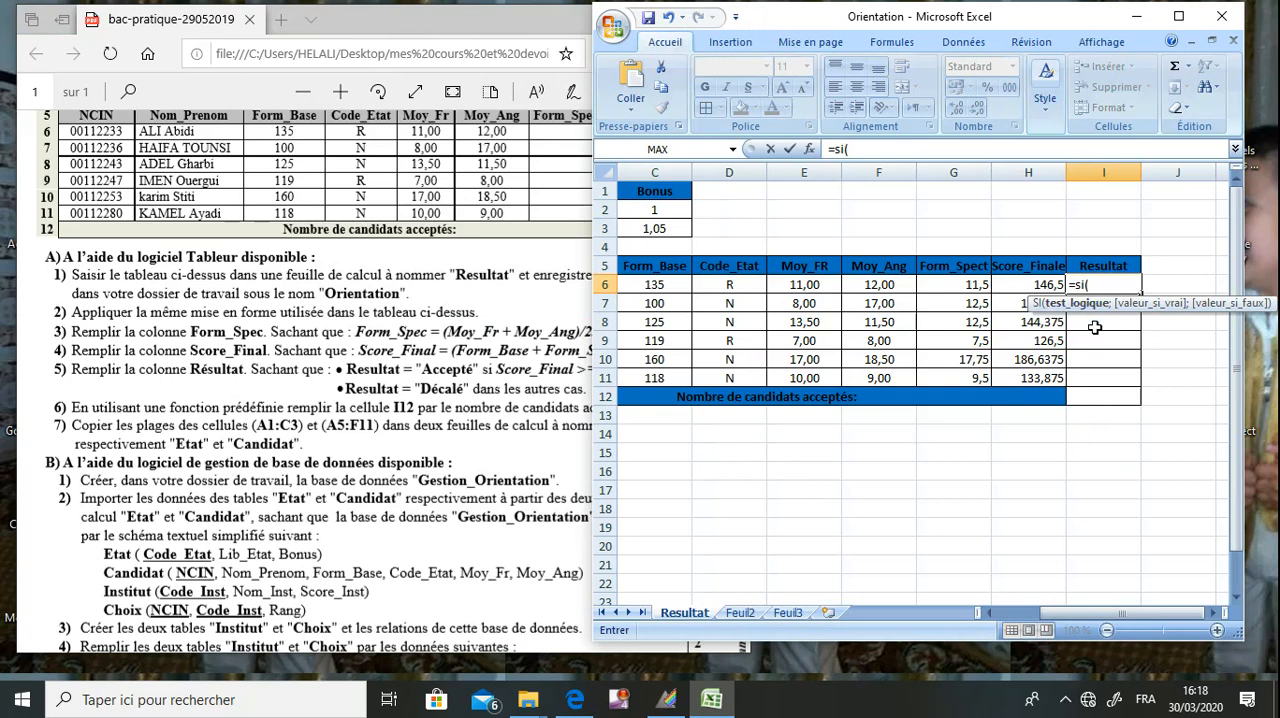
pyautogui.write('h6>=1')
pyautogui.write('0')
pyautogui.click(558, 338)
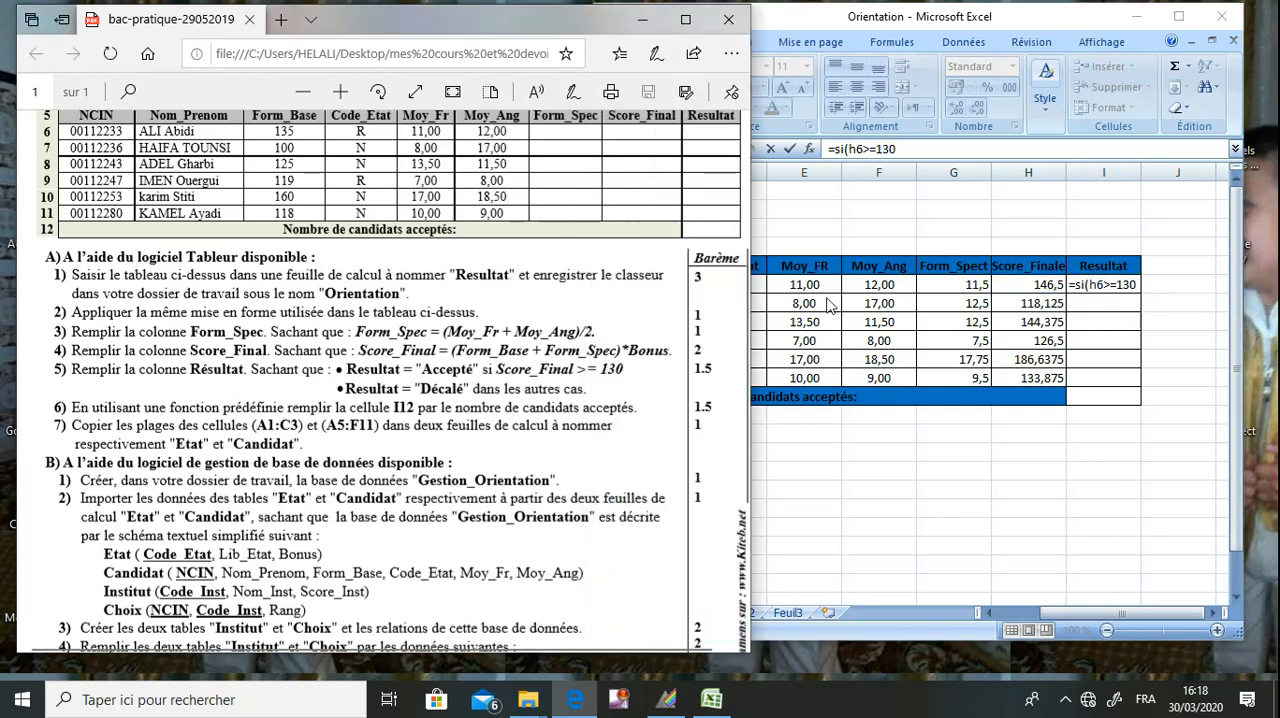
pyautogui.click(1135, 285)
pyautogui.click(924, 150)
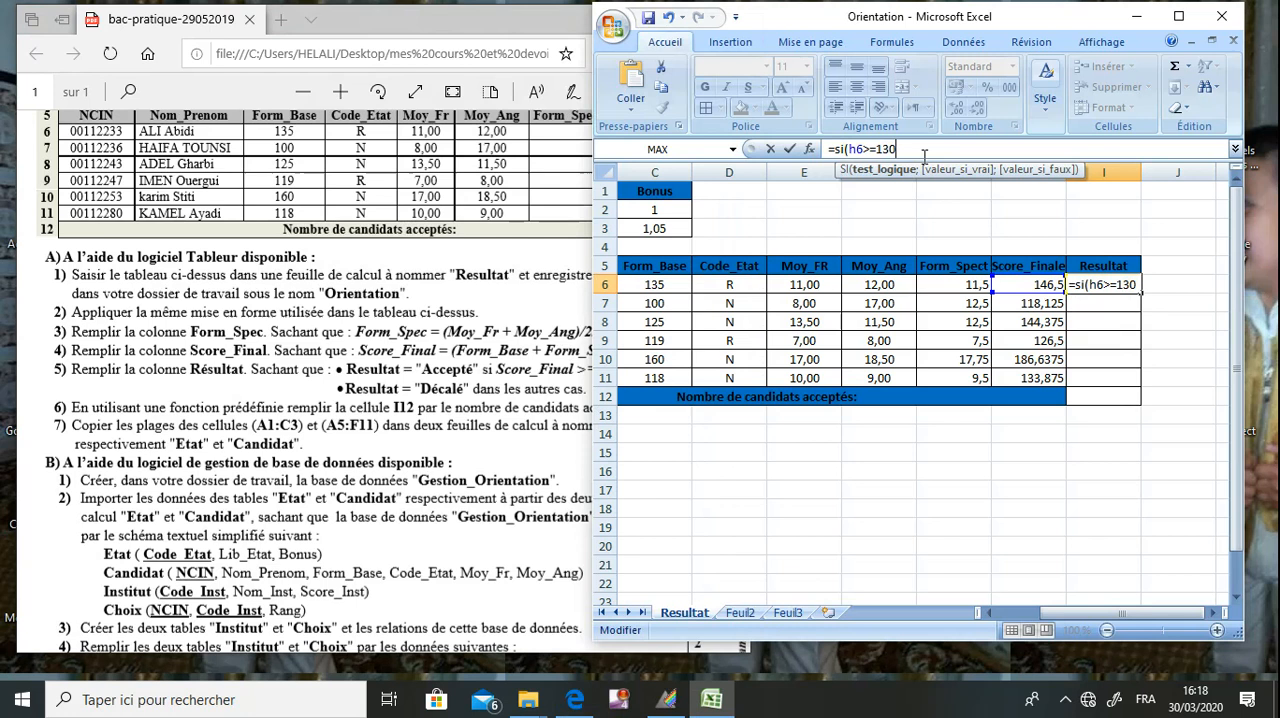
# Complete the SI formula in I6 with "Accepté" as the value if true and Décalé as the value if false.
pyautogui.write(';')
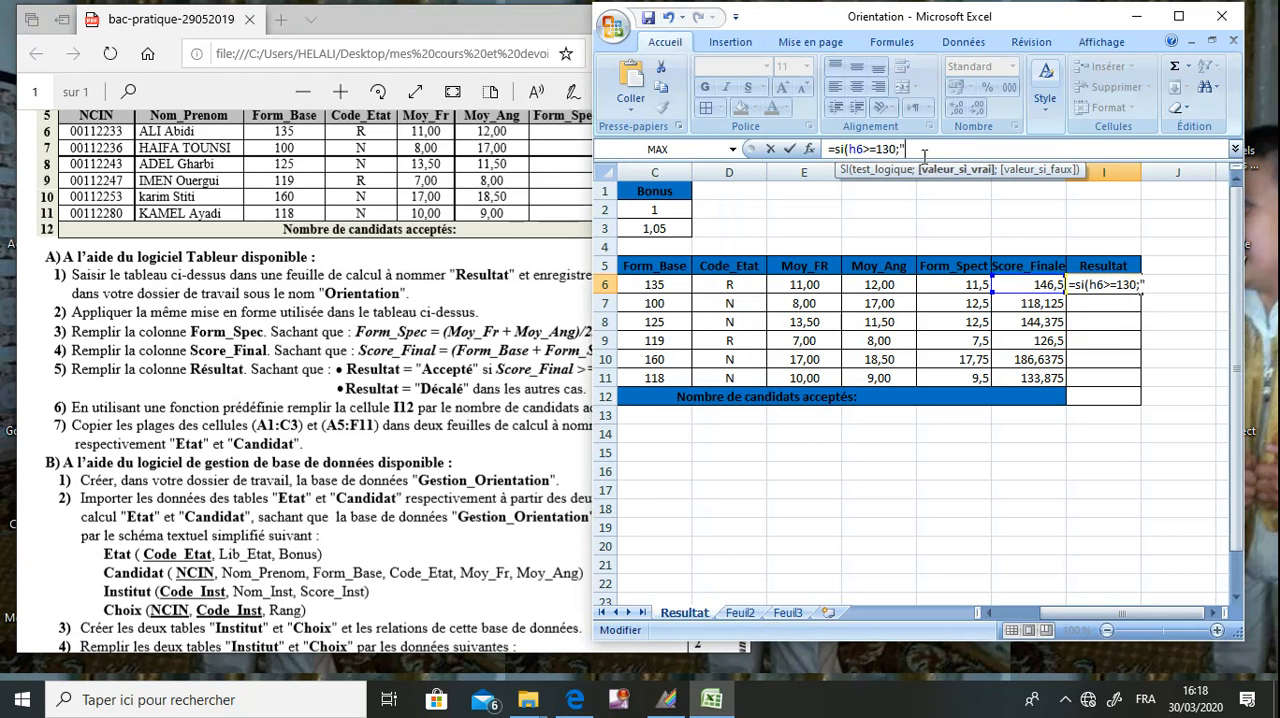
pyautogui.write('"Accepté";')
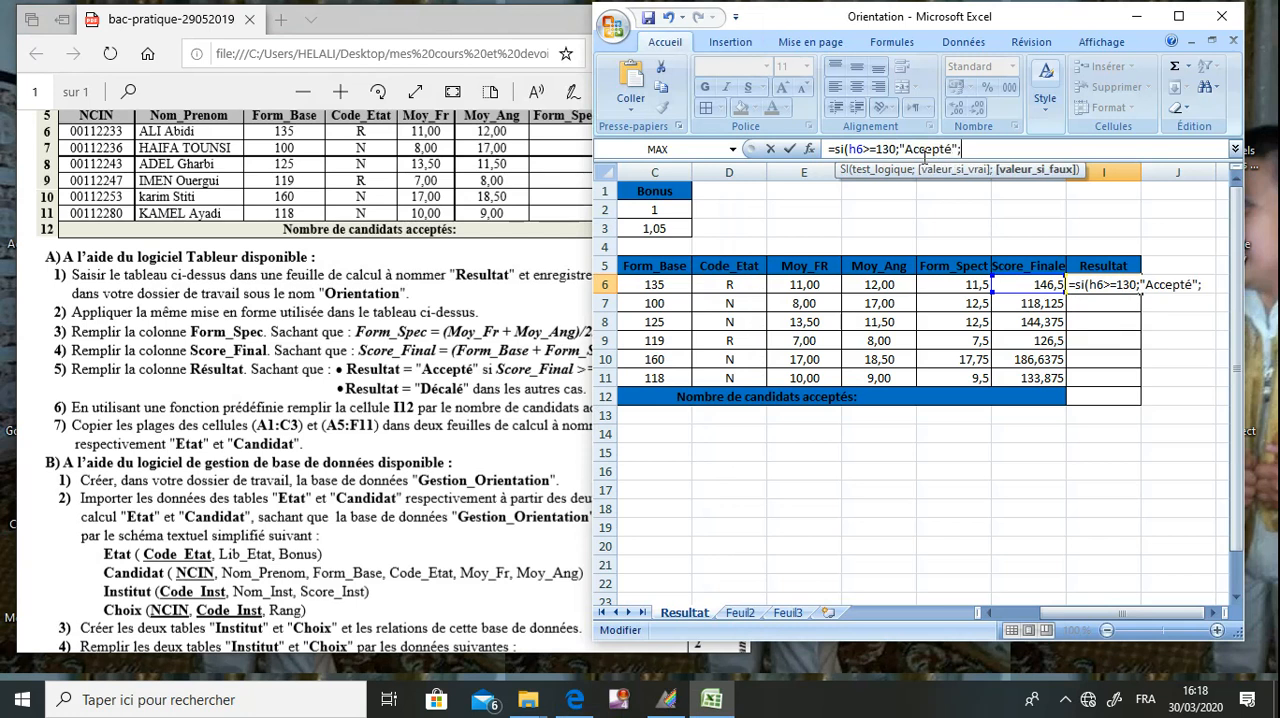
pyautogui.write("'Décalé")
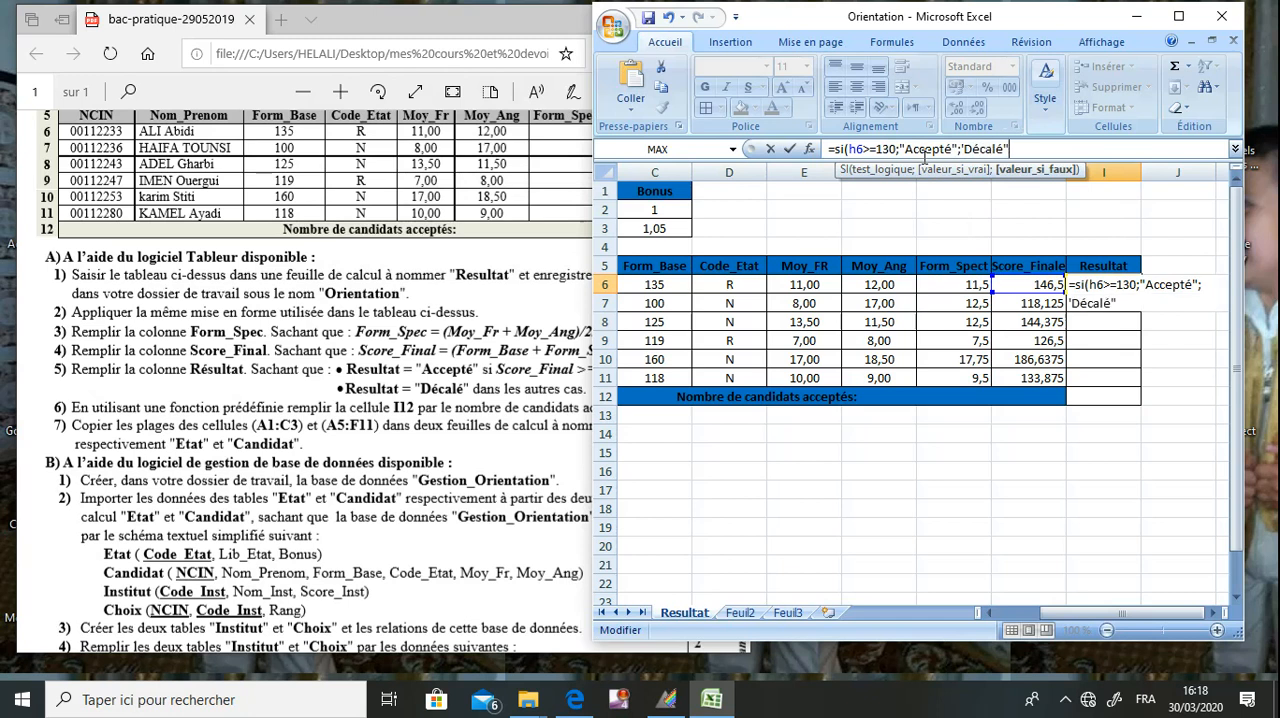
pyautogui.write('")')
pyautogui.press('Return')
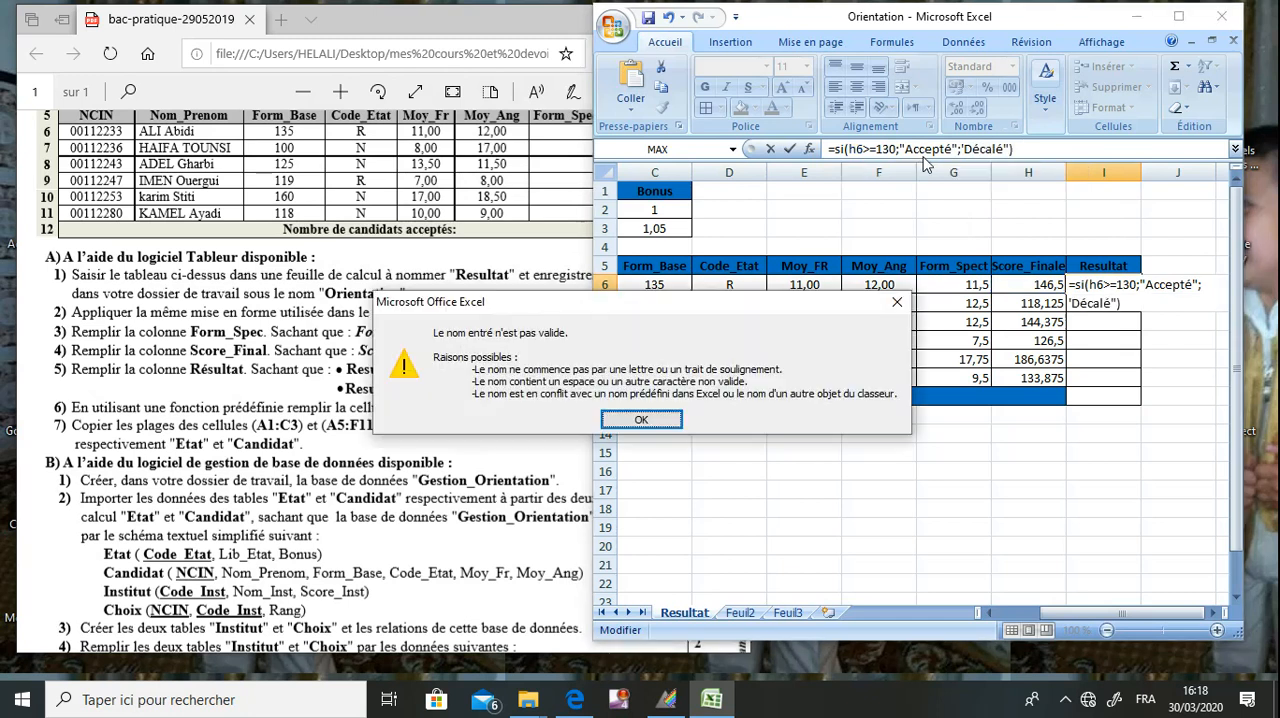
pyautogui.press('Return')
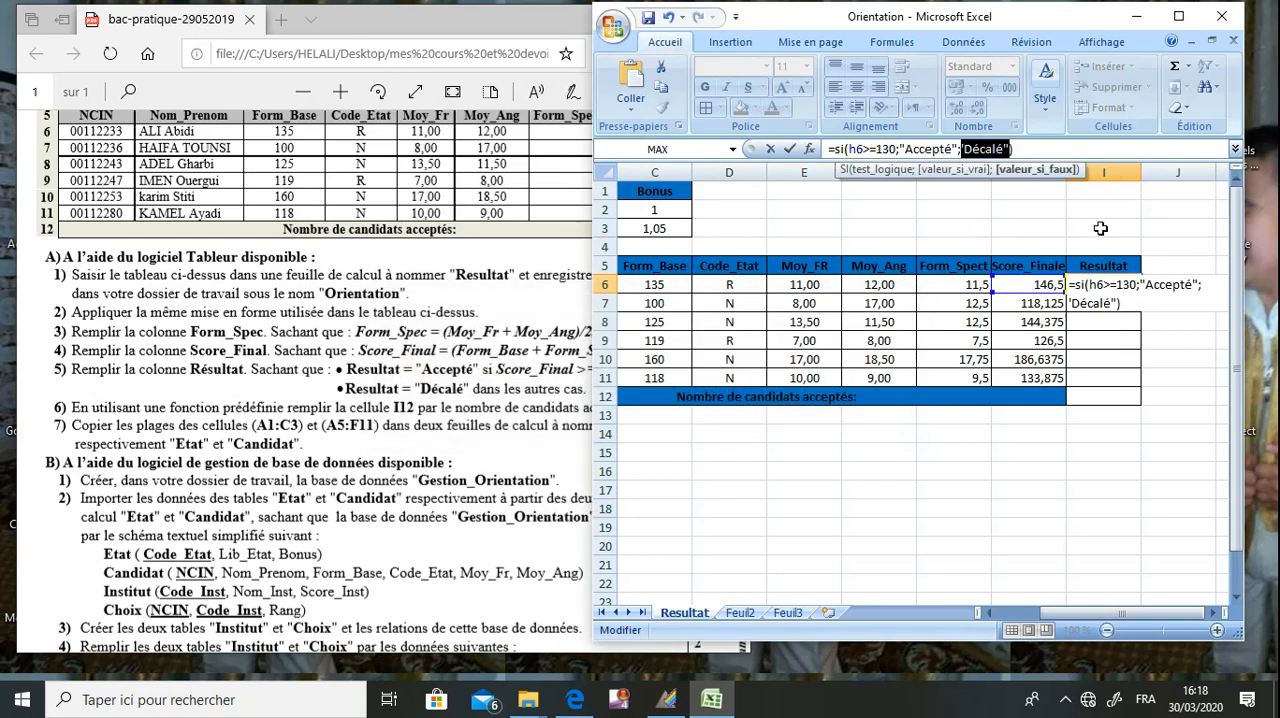
# Correct the quotation mark before Décalé so the I6 formula reads =SI(H6>=130;"Accepté";"Décalé").
pyautogui.click(966, 149)
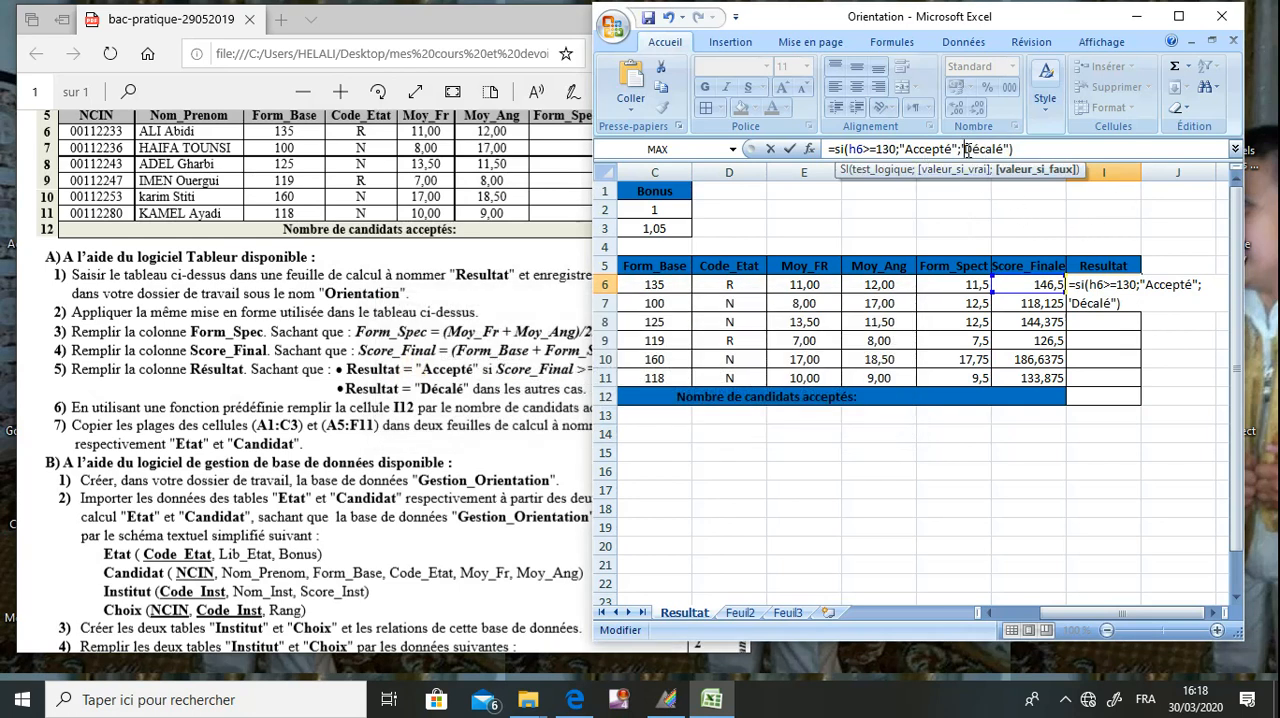
pyautogui.press('Delete')
pyautogui.write('"')
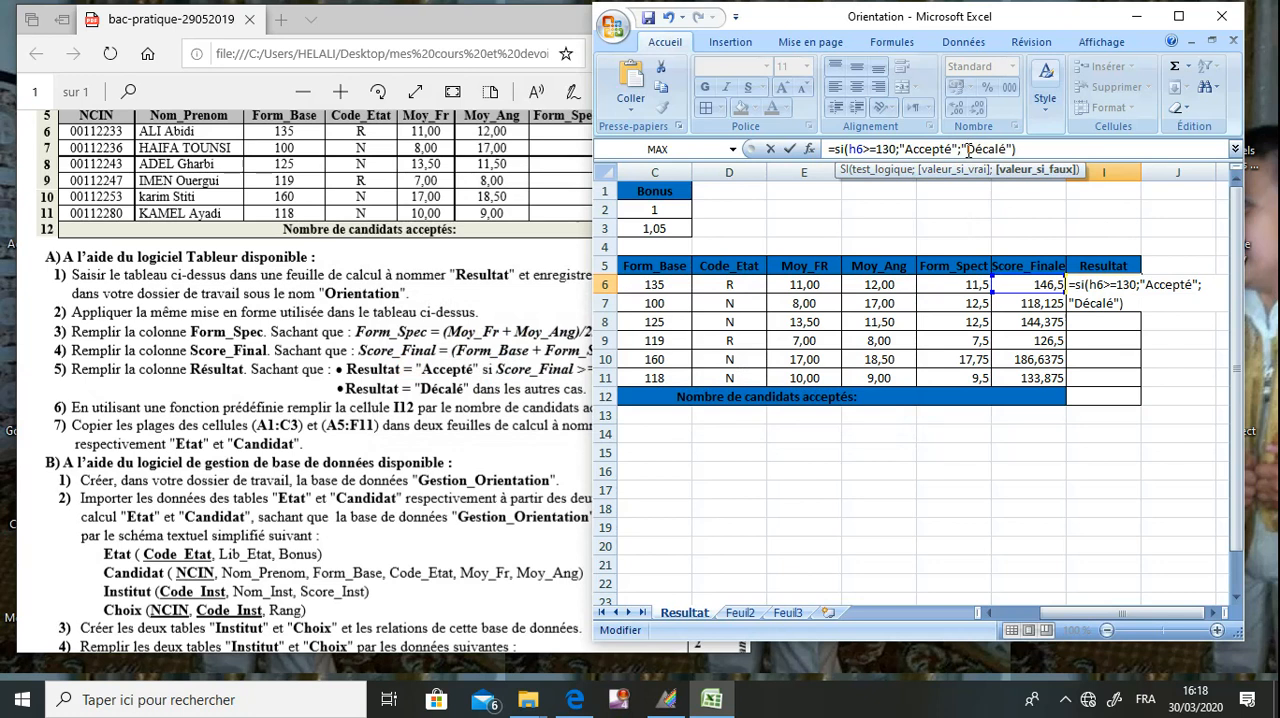
pyautogui.click(1035, 148)
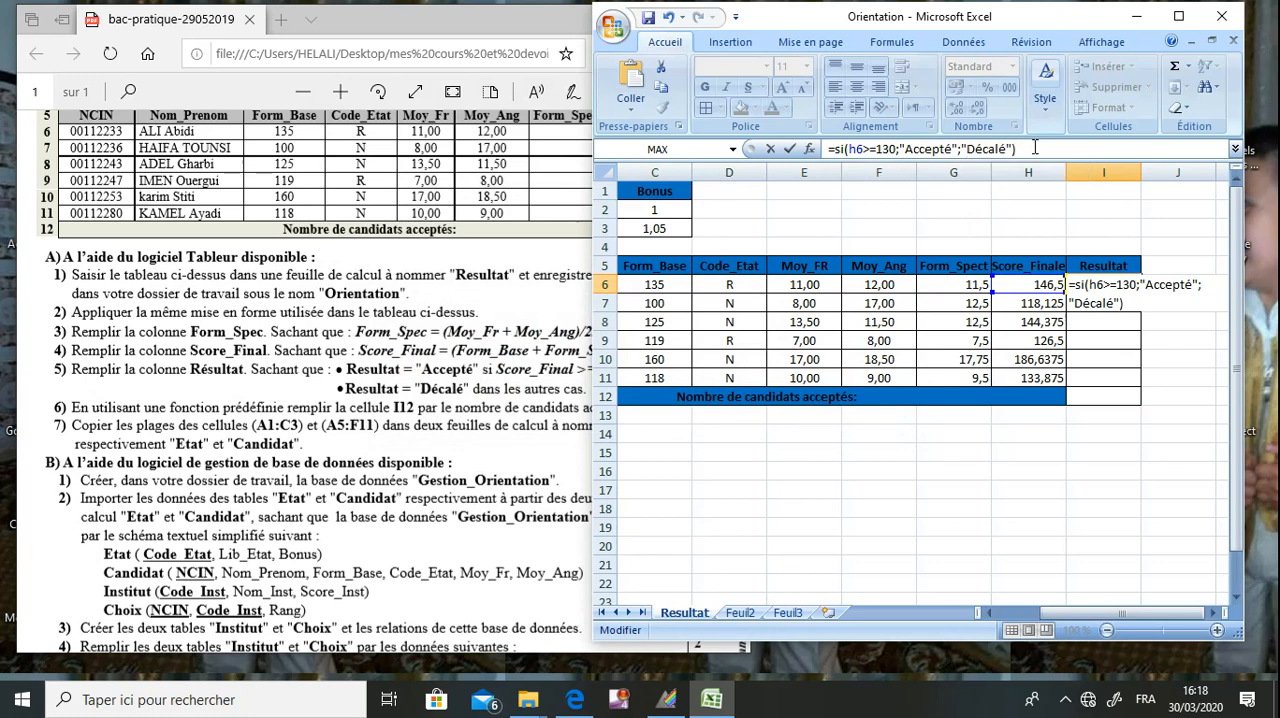
pyautogui.press('Return')
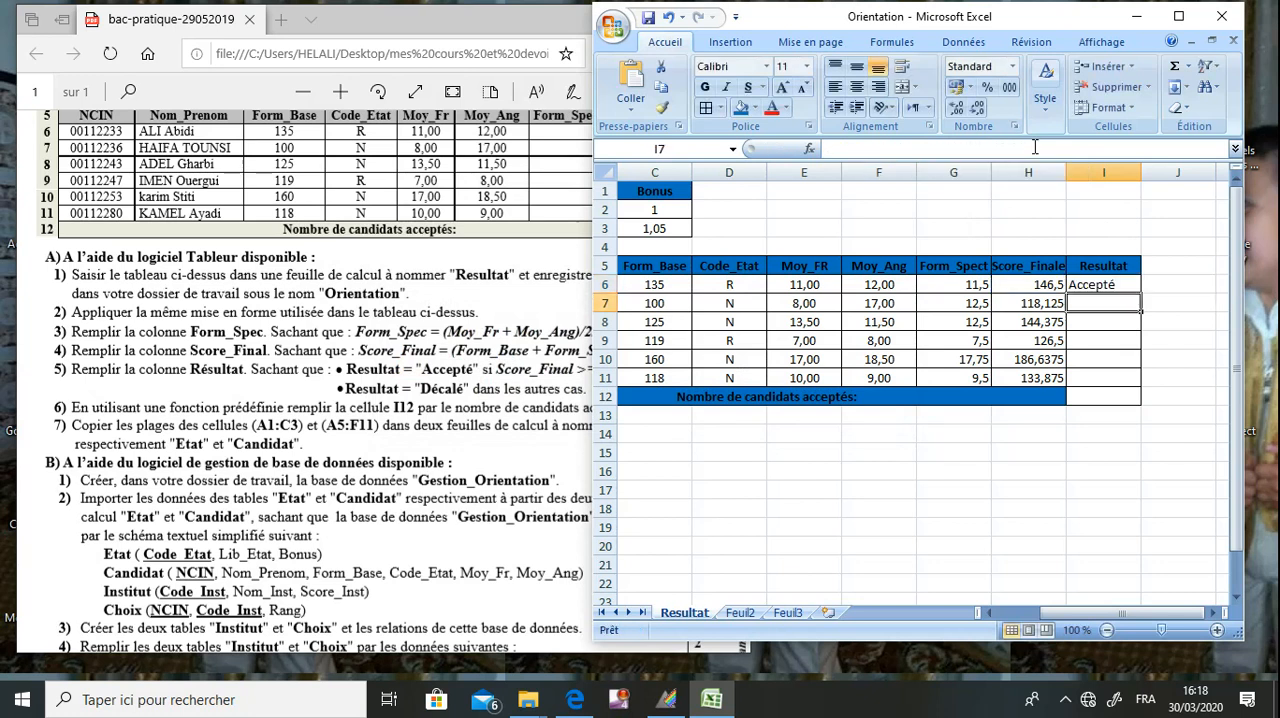
# Fill the Resultat formula from I6 down to I11, check rows 7 and 8, and save the workbook.
pyautogui.click(1110, 288)
pyautogui.moveTo(1141, 290); pyautogui.dragTo(1131, 378)
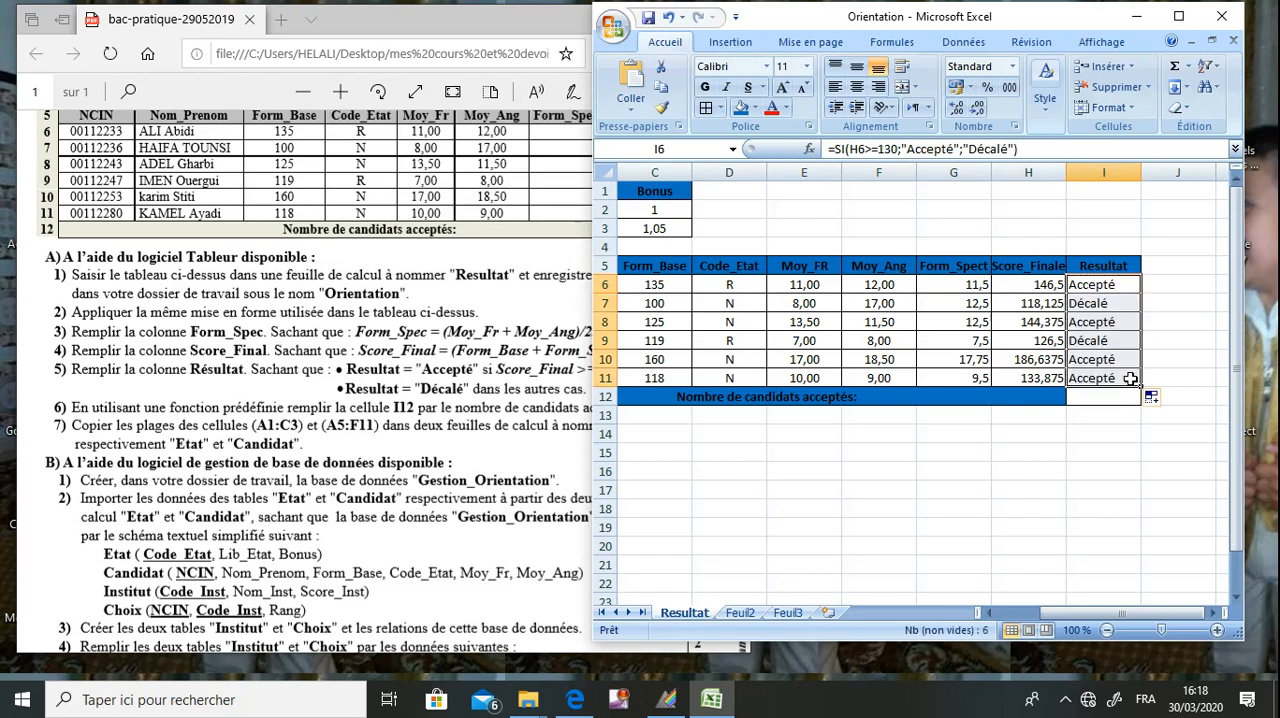
pyautogui.click(1040, 306)
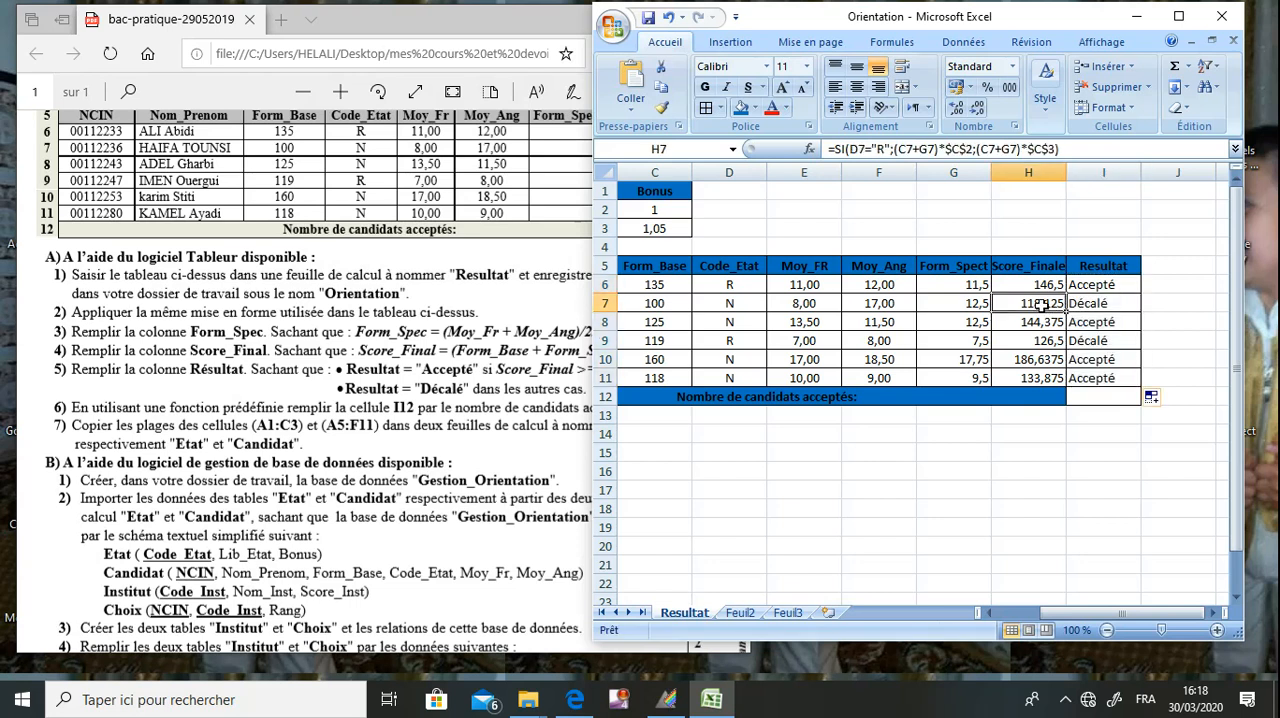
pyautogui.click(1085, 322)
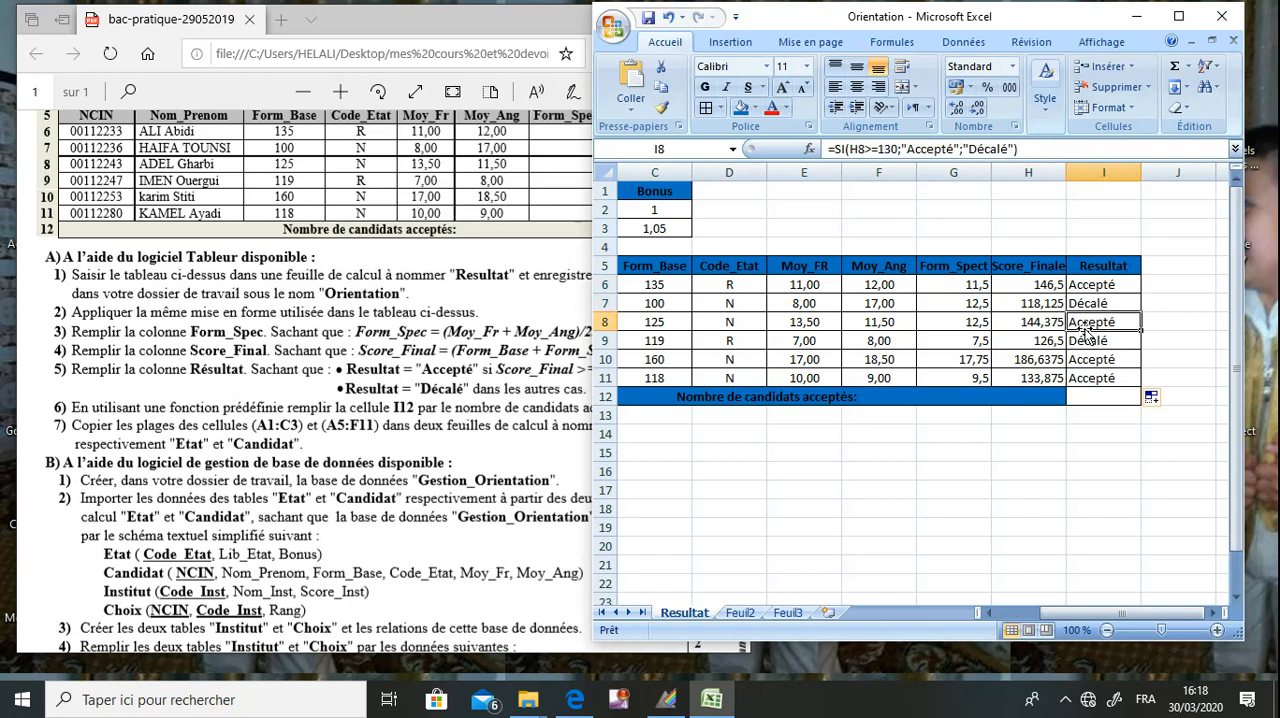
pyautogui.click(1028, 330)
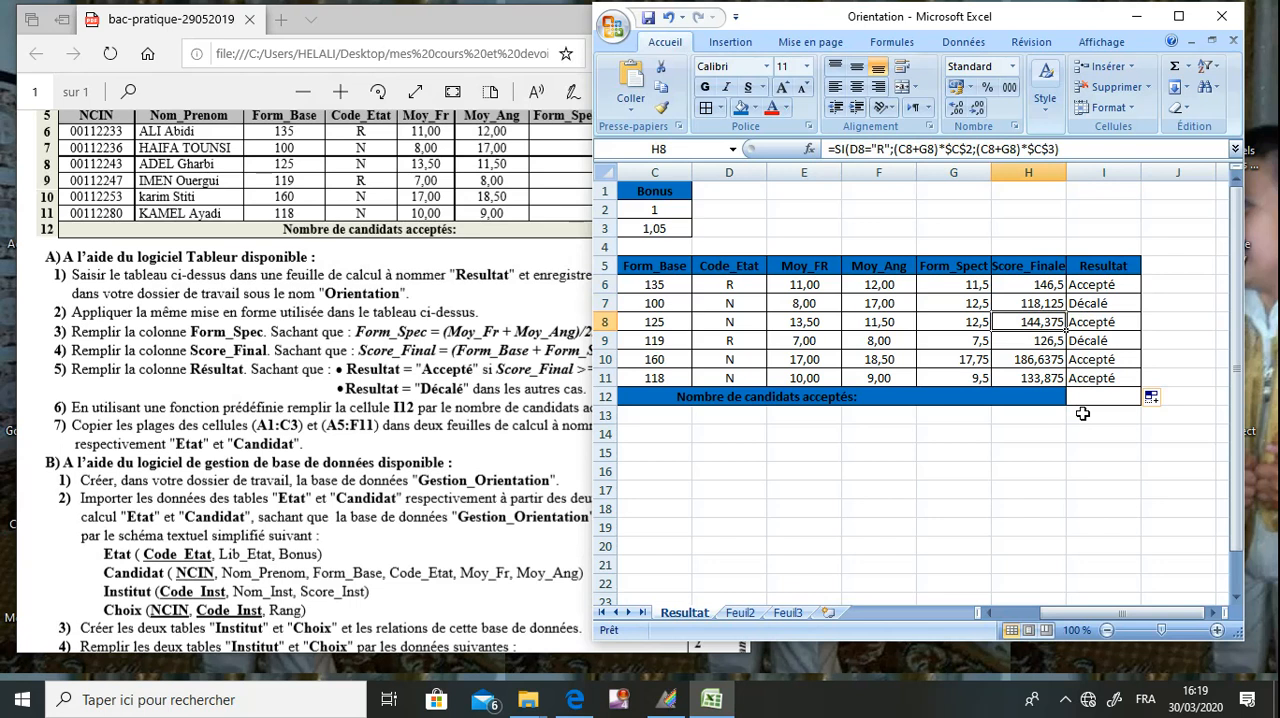
pyautogui.click(646, 24)
# Following question 6 of the exam PDF, enter =NB.SI(I6:I11;"Accepté") in cell I12 to count the accepted candidates.
pyautogui.click(348, 390)
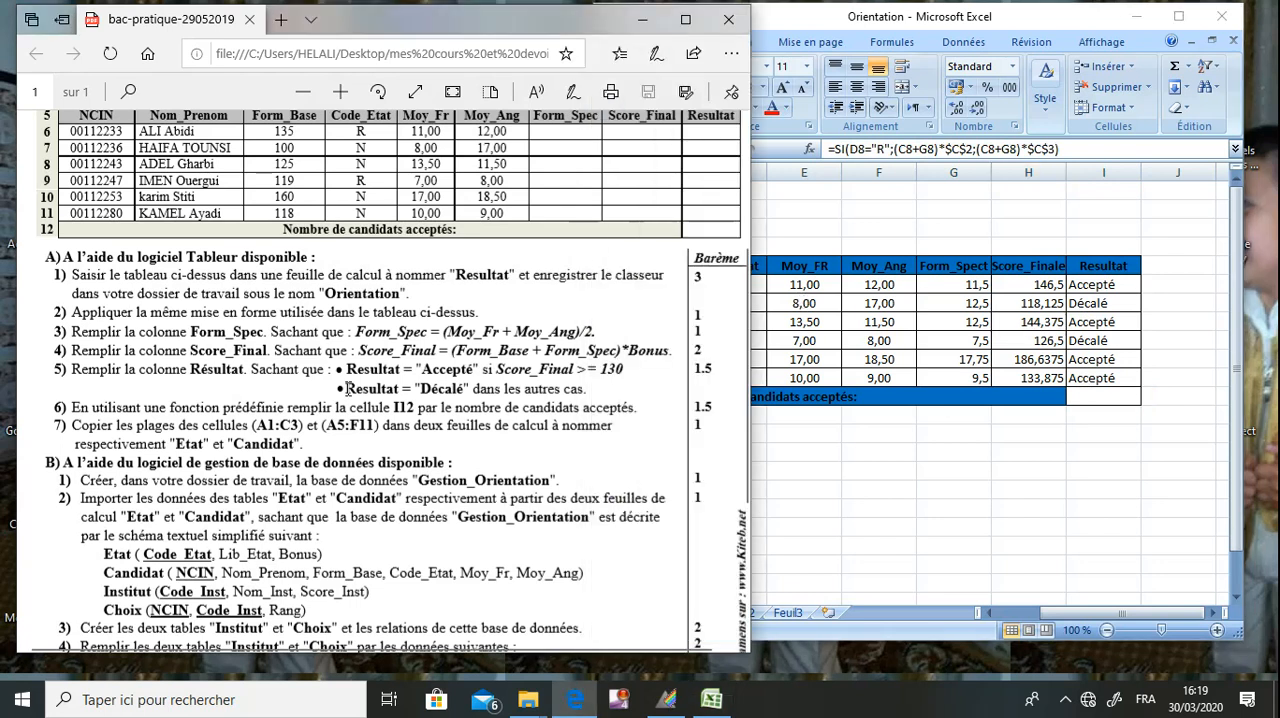
pyautogui.moveTo(158, 408); pyautogui.dragTo(413, 410)
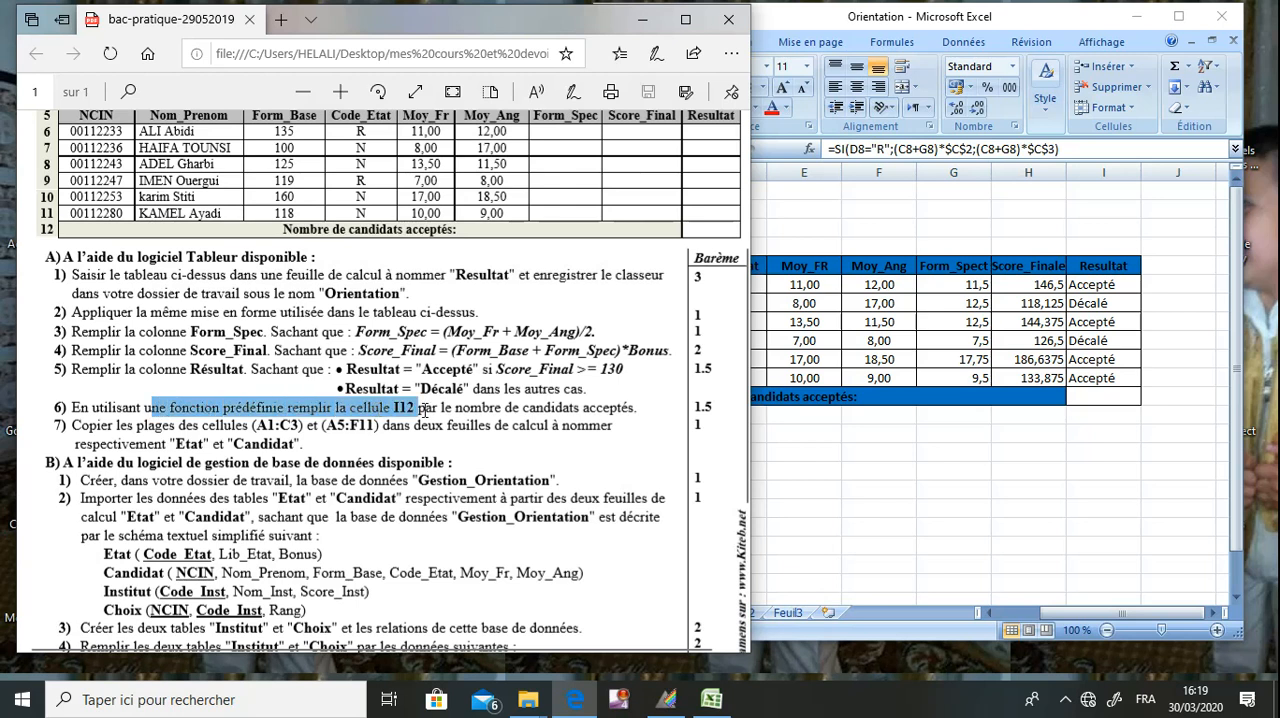
pyautogui.click(893, 445)
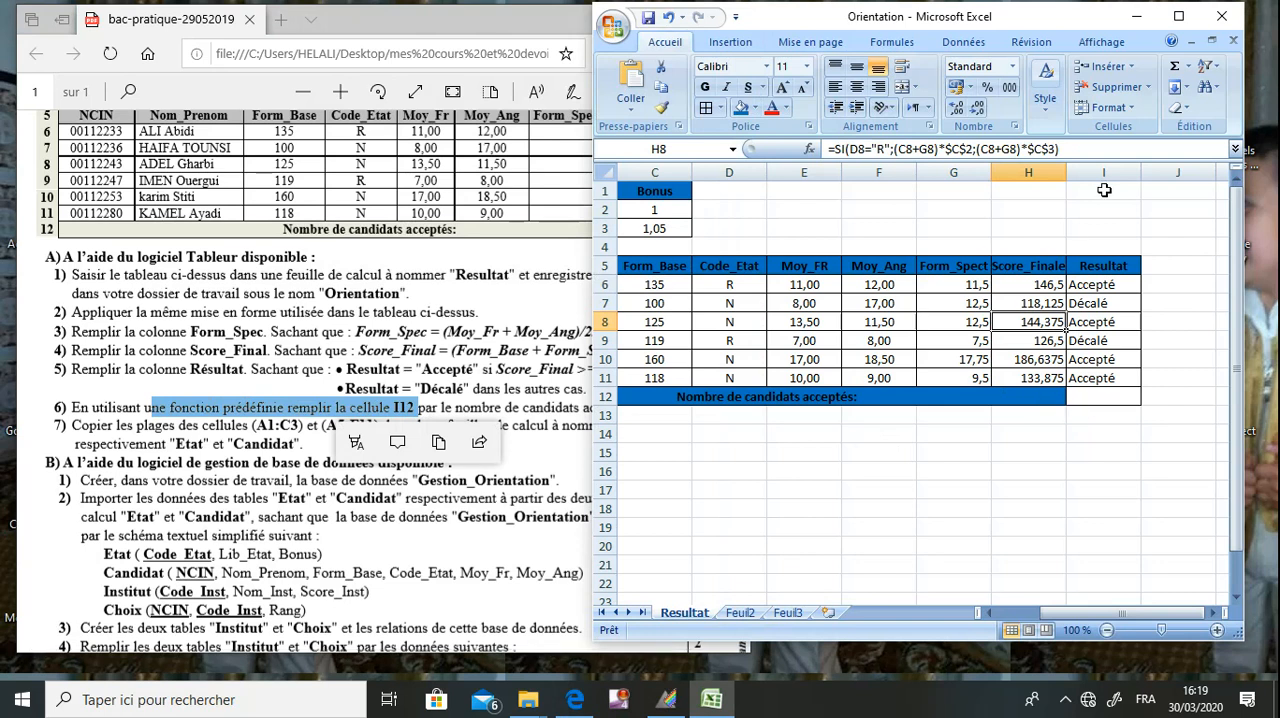
pyautogui.click(1094, 399)
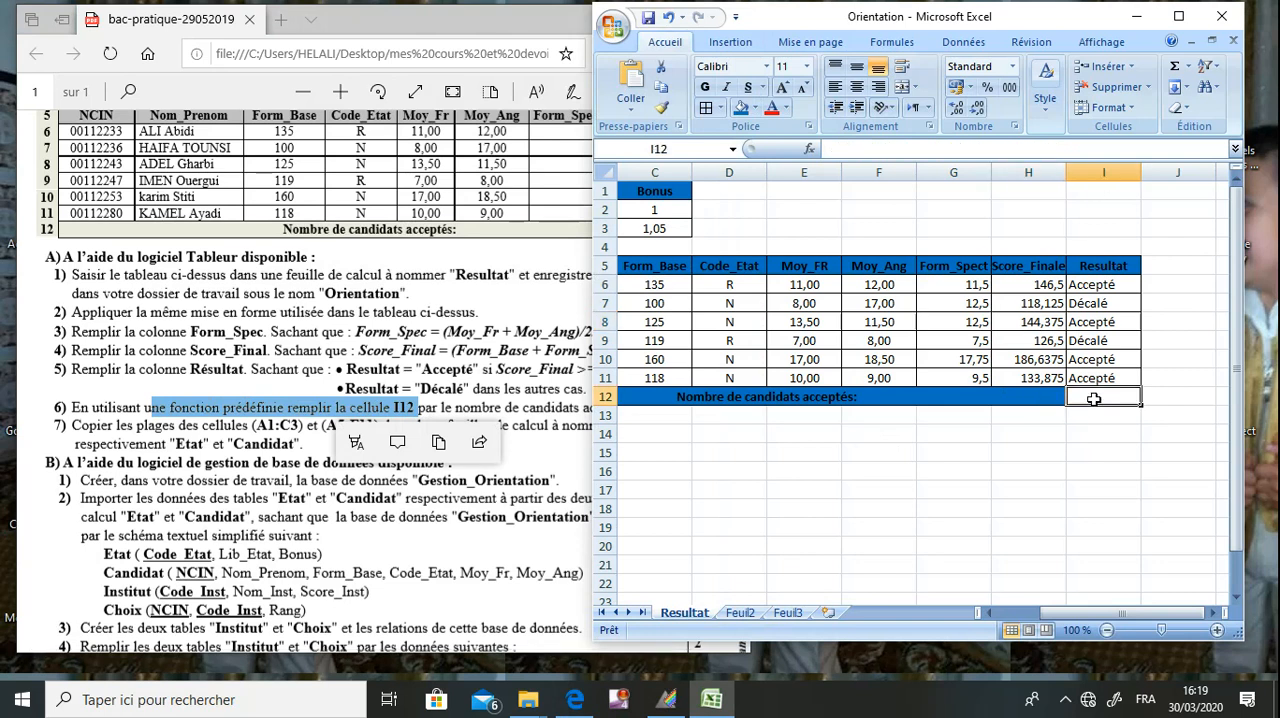
pyautogui.click(550, 415)
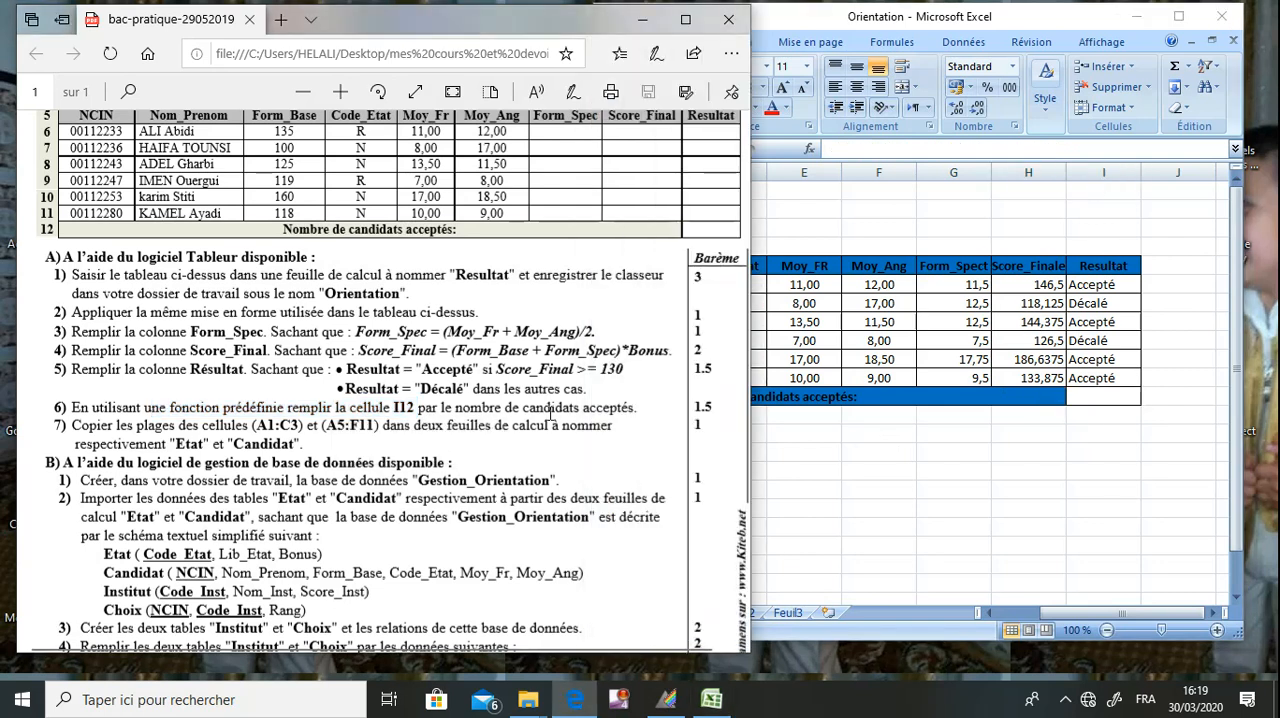
pyautogui.click(1105, 397)
pyautogui.write('=')
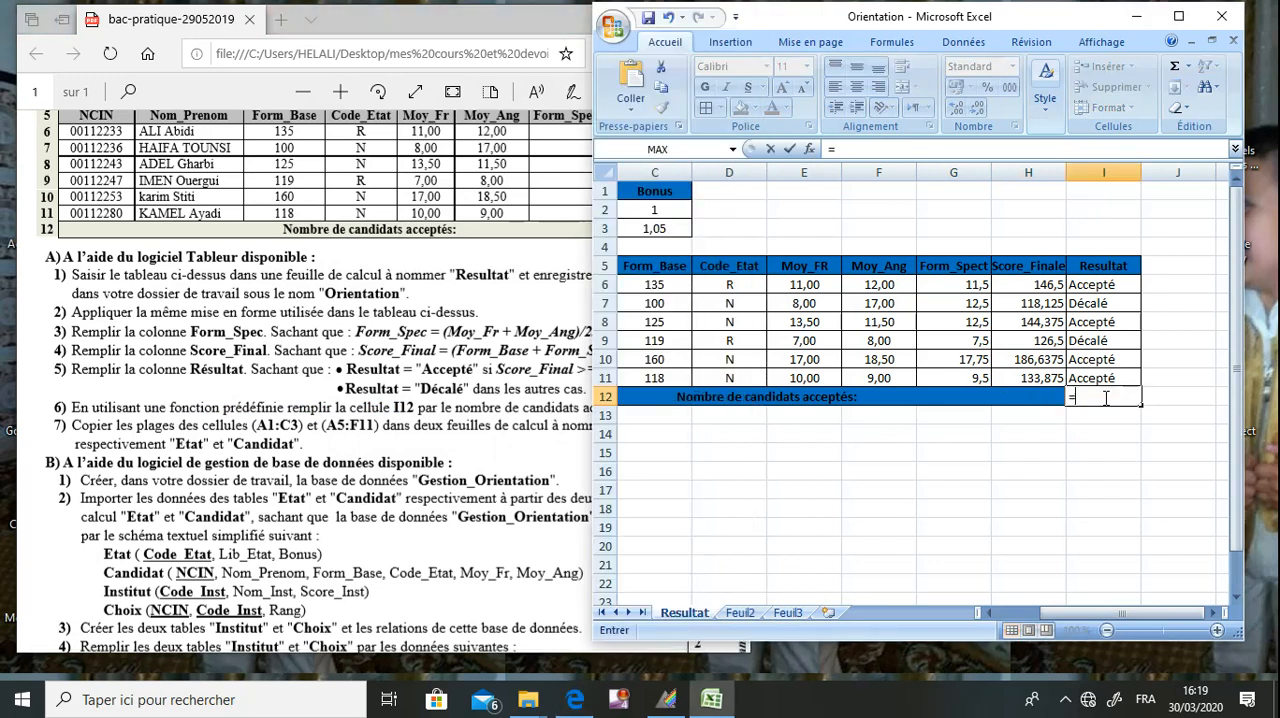
pyautogui.write('nb.si(')
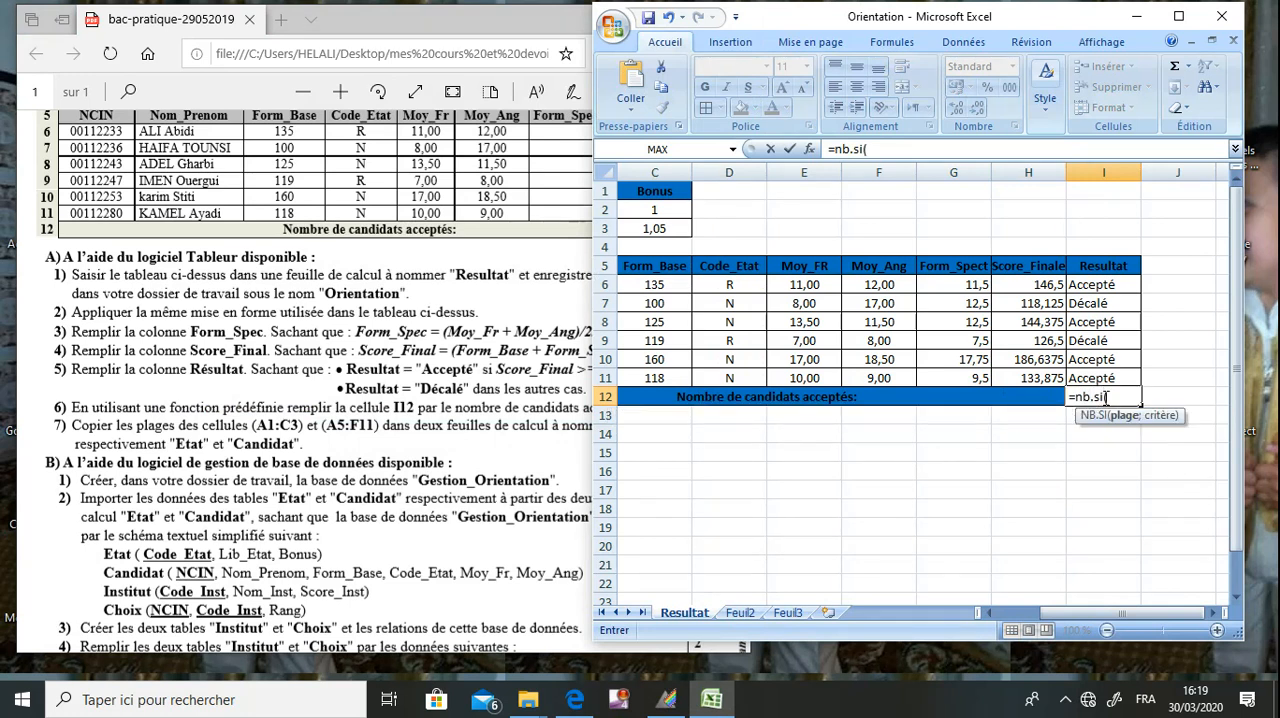
pyautogui.write('I6:I')
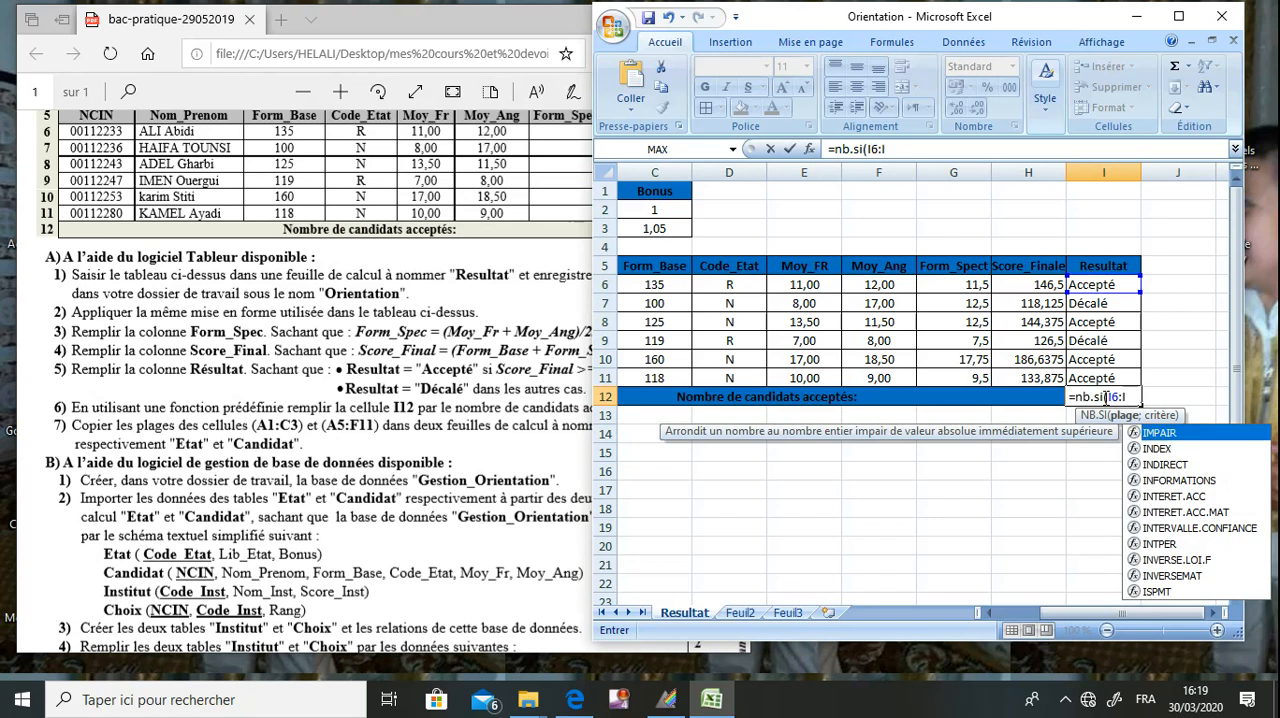
pyautogui.write('11')
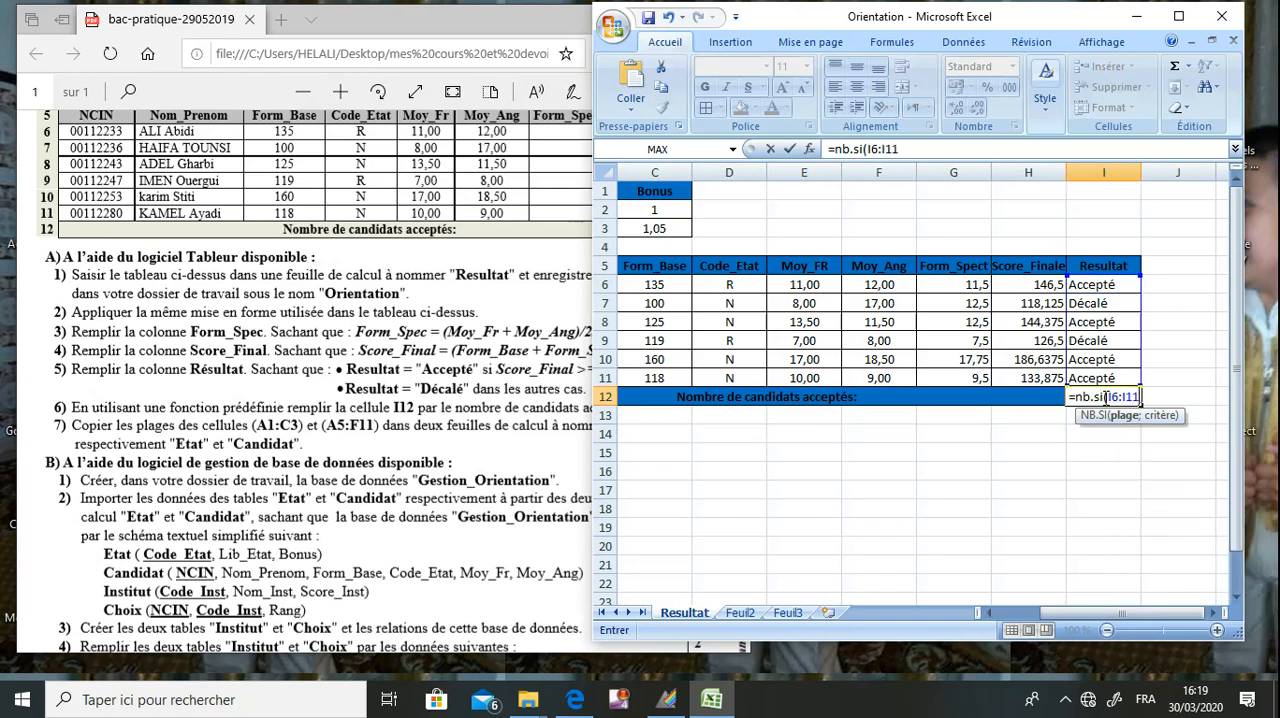
pyautogui.write(';"Ac')
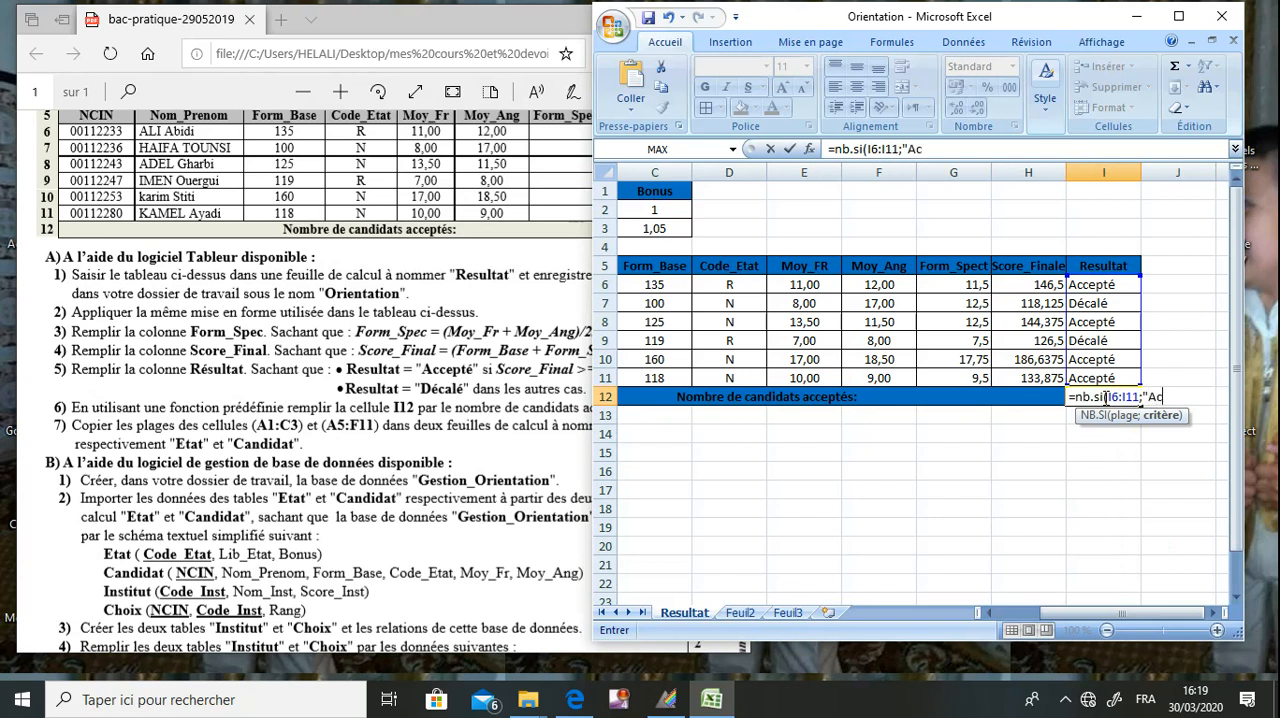
pyautogui.write('cepté")')
pyautogui.press('Return')
pyautogui.click(1104, 397)
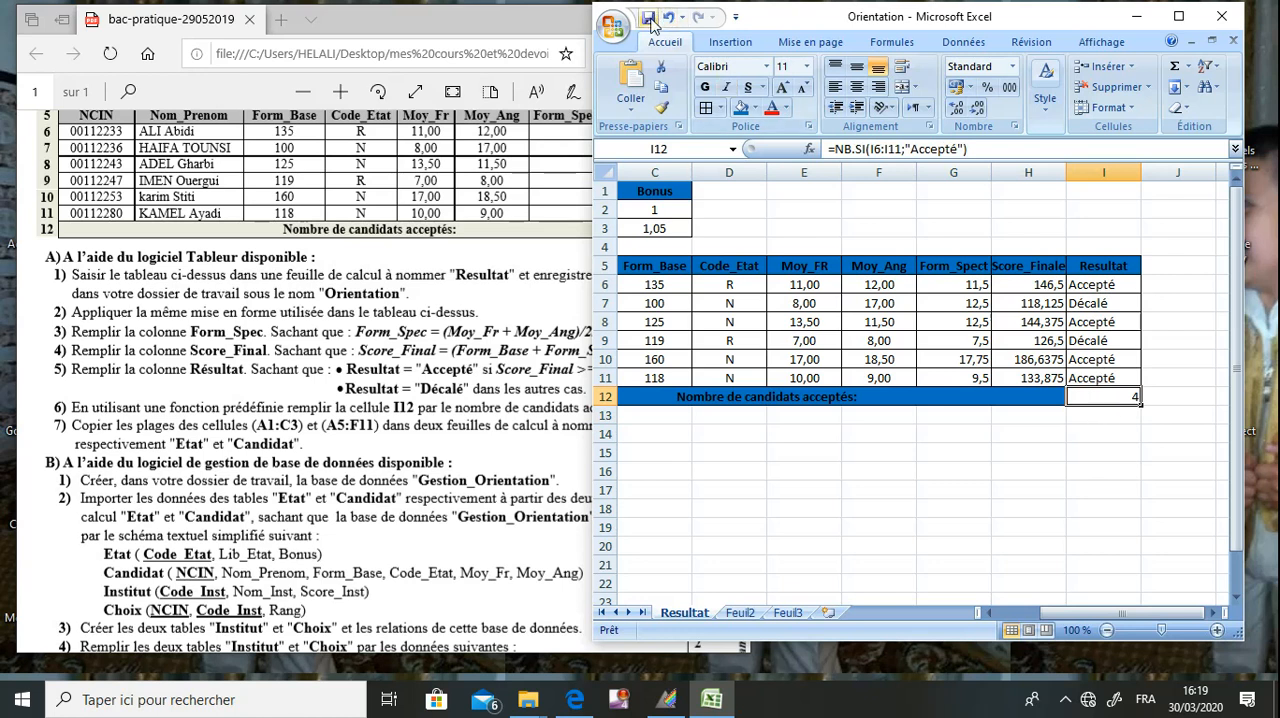
# Following question 7 of the exam PDF, copy the range A1:C3 from the Resultat sheet and paste it at A1 of Feuil2.
pyautogui.click(368, 400)
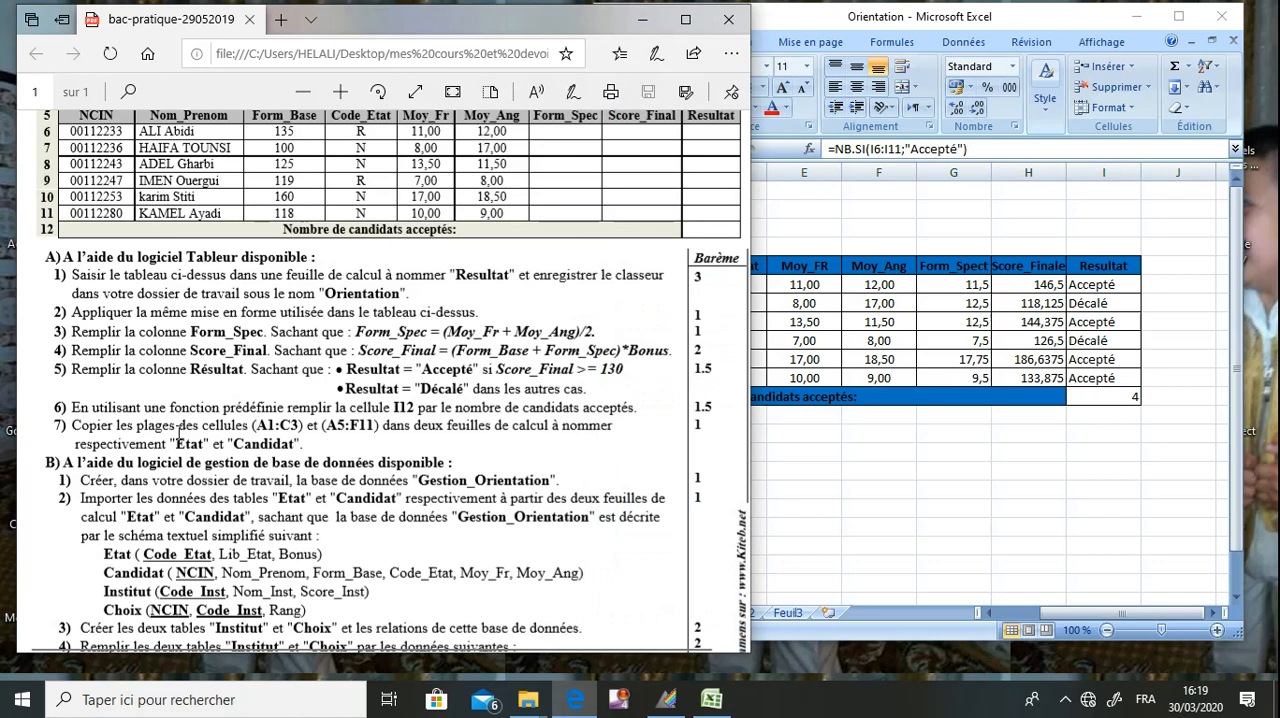
pyautogui.moveTo(176, 425); pyautogui.dragTo(268, 425)
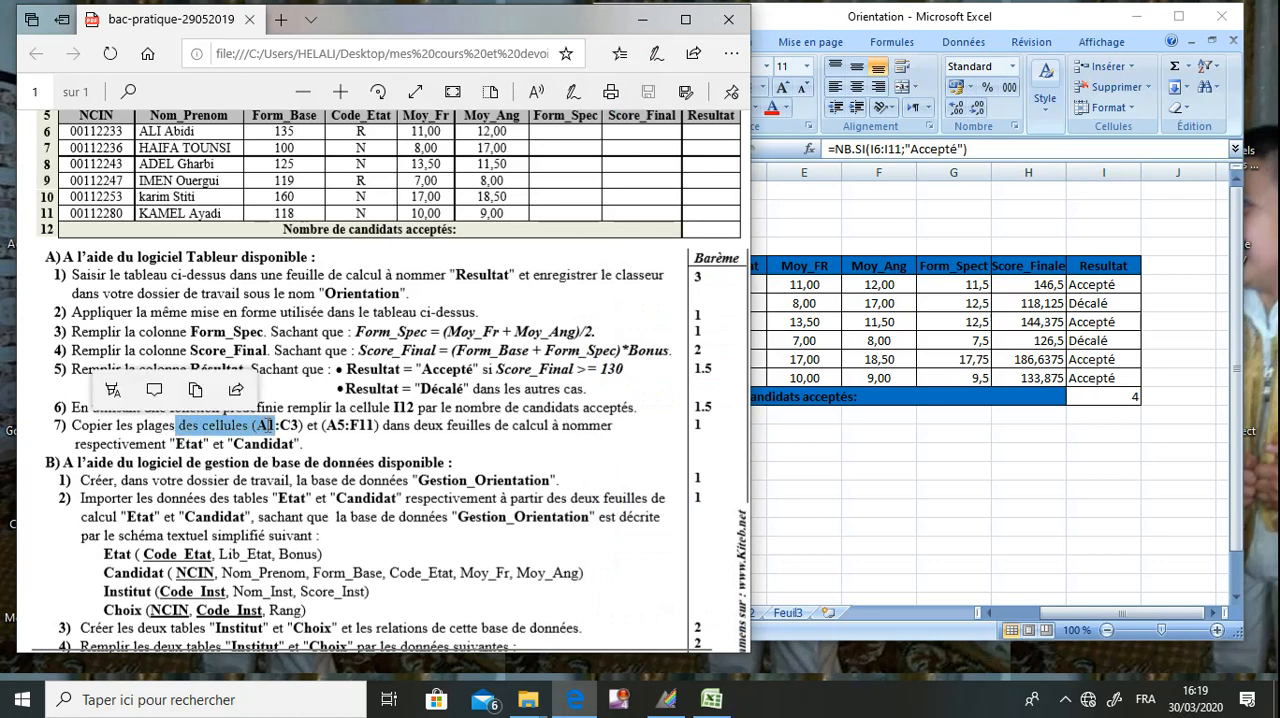
pyautogui.click(265, 430)
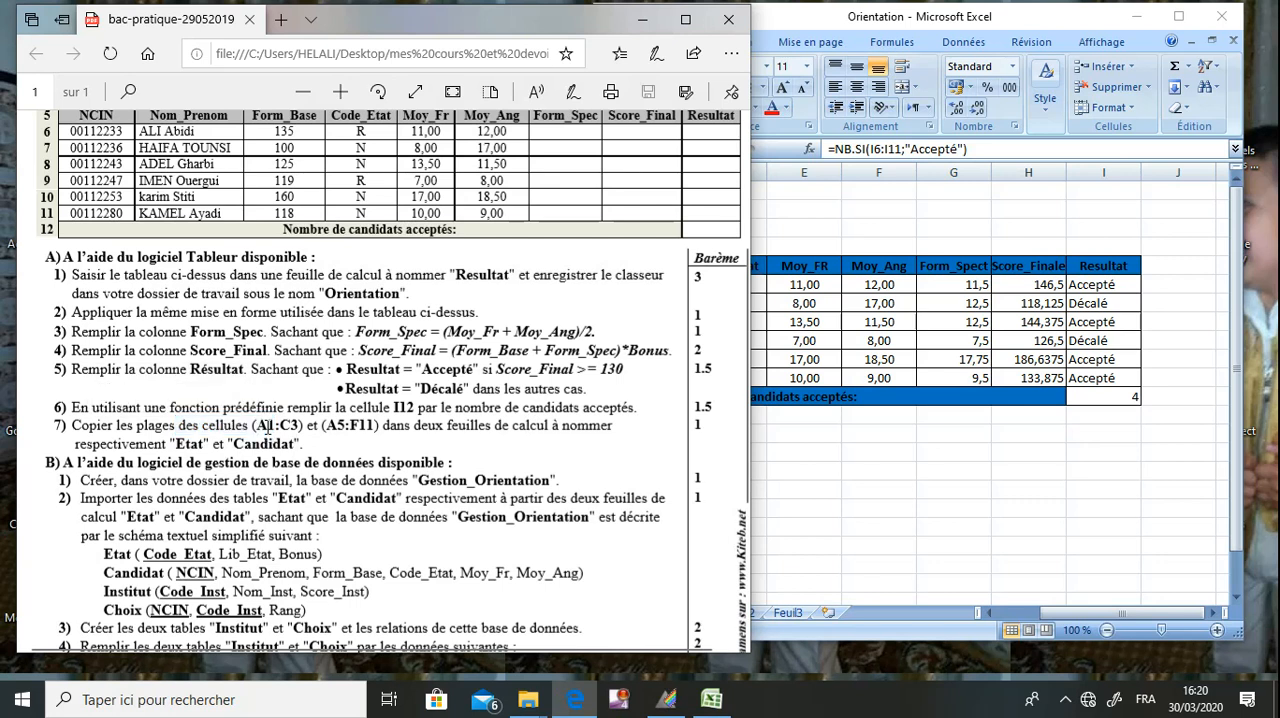
pyautogui.click(851, 342)
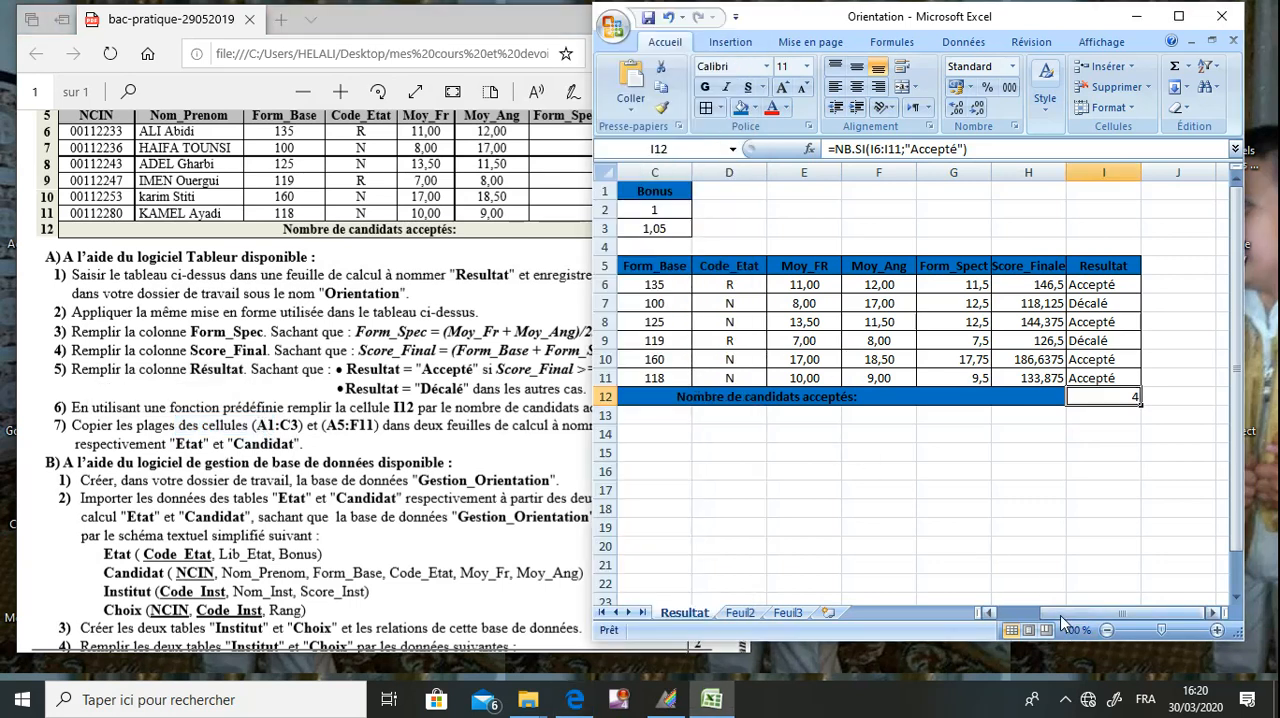
pyautogui.moveTo(1066, 615); pyautogui.dragTo(1020, 616)
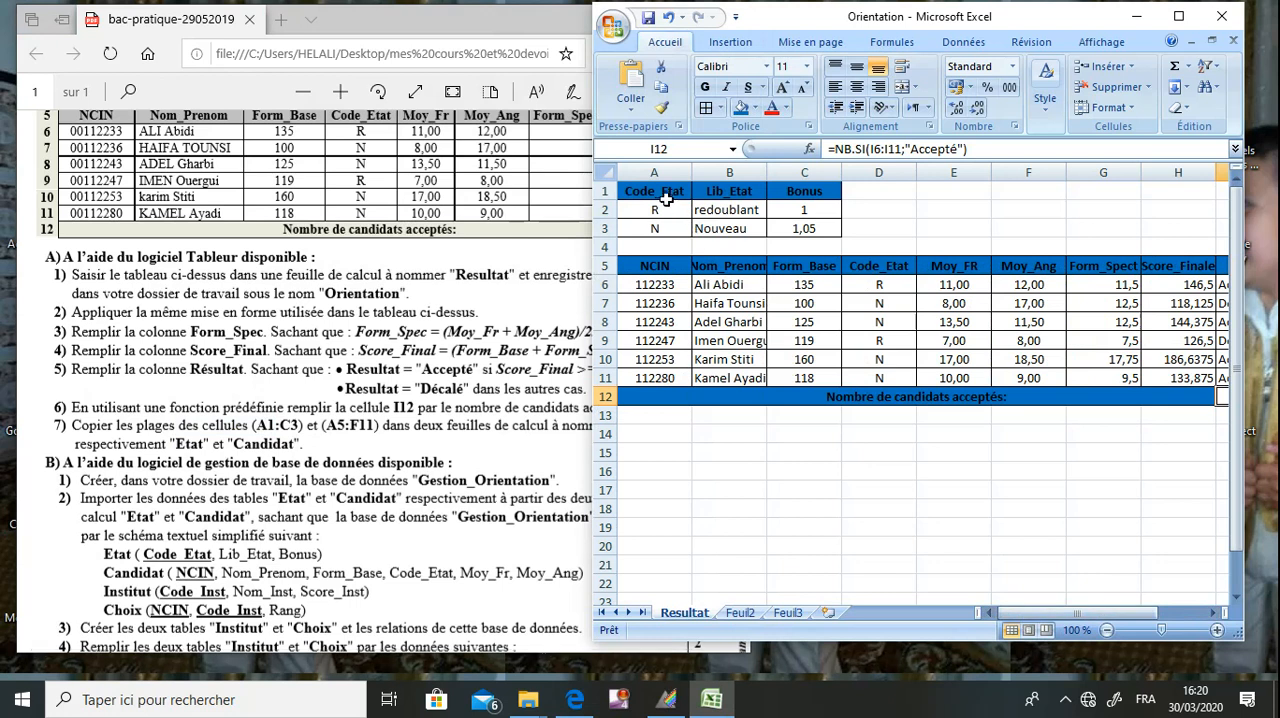
pyautogui.moveTo(663, 194); pyautogui.dragTo(788, 228)
pyautogui.hotkey('ctrl', 'c')
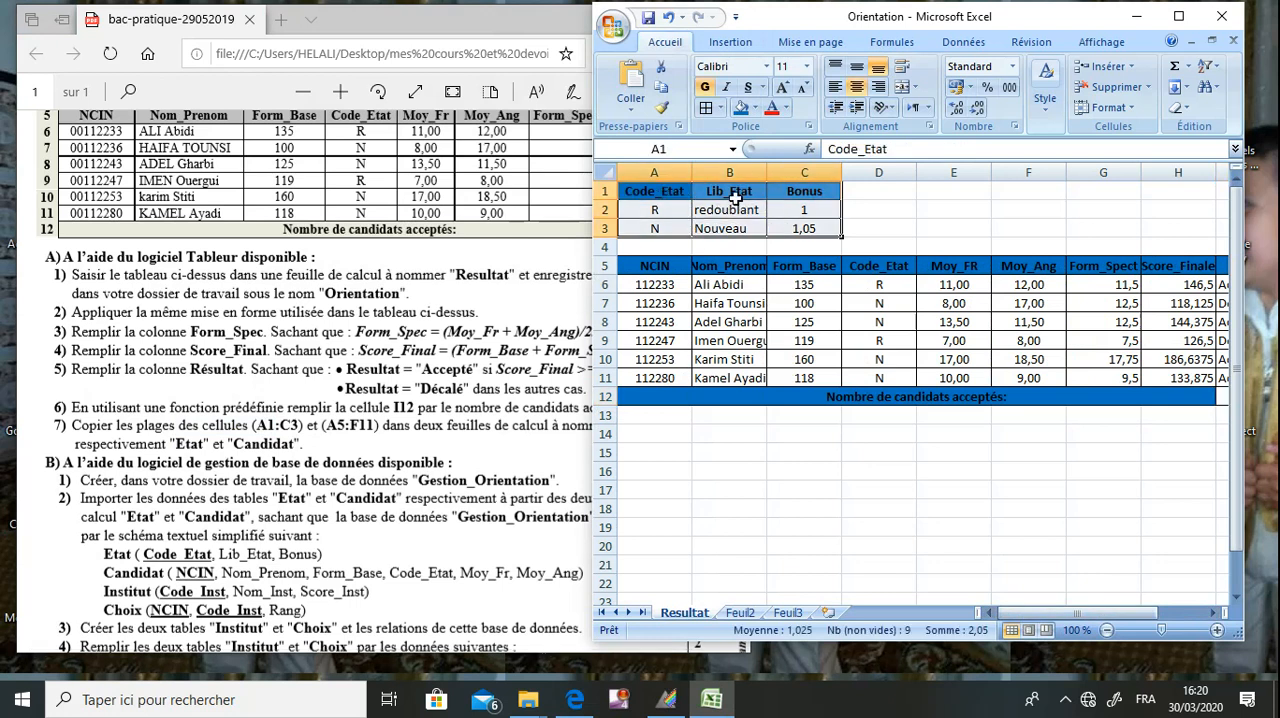
pyautogui.click(662, 92)
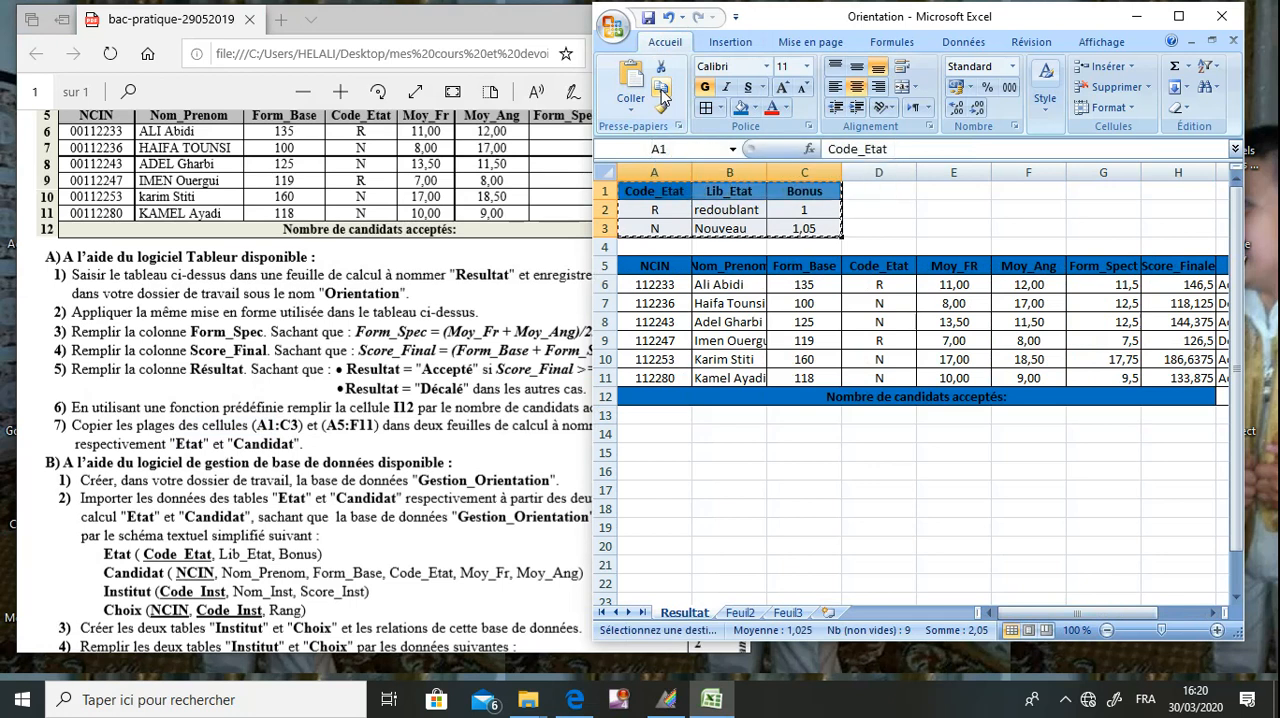
pyautogui.click(745, 614)
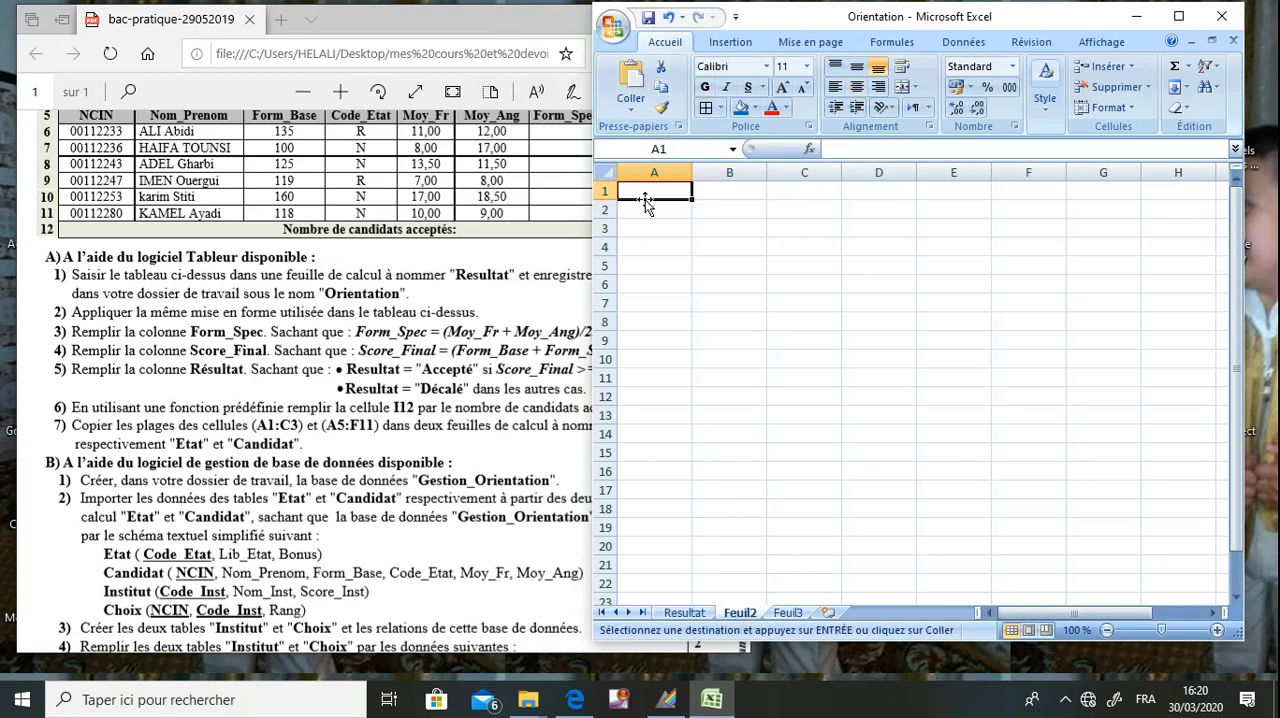
pyautogui.click(631, 82)
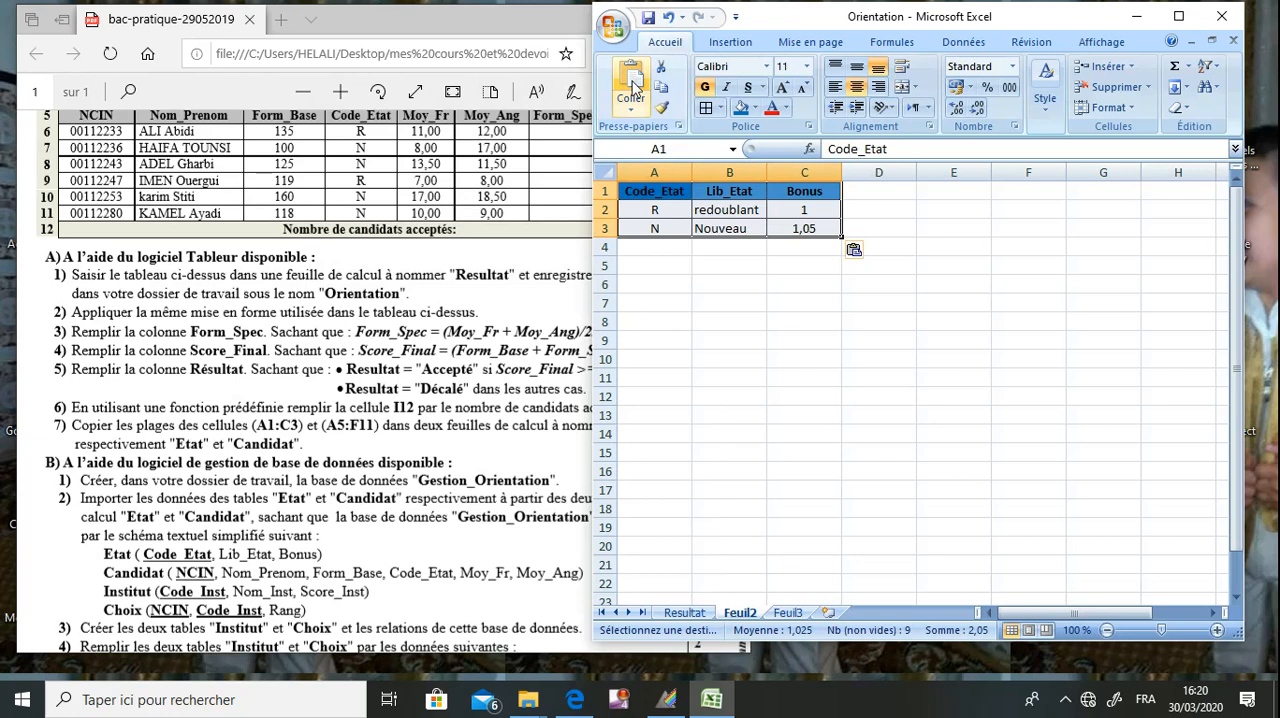
# Rename the Feuil2 sheet as Etat and save the workbook.
pyautogui.rightClick(744, 619)
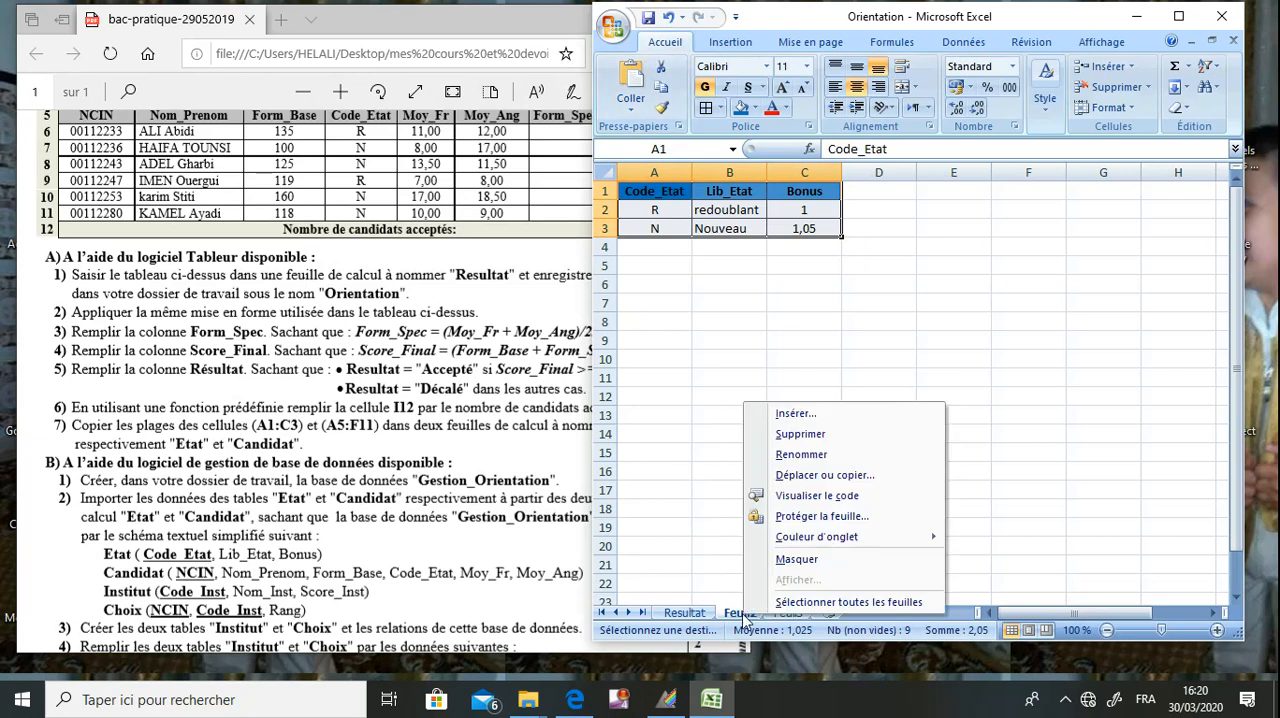
pyautogui.click(795, 458)
pyautogui.write('Etat')
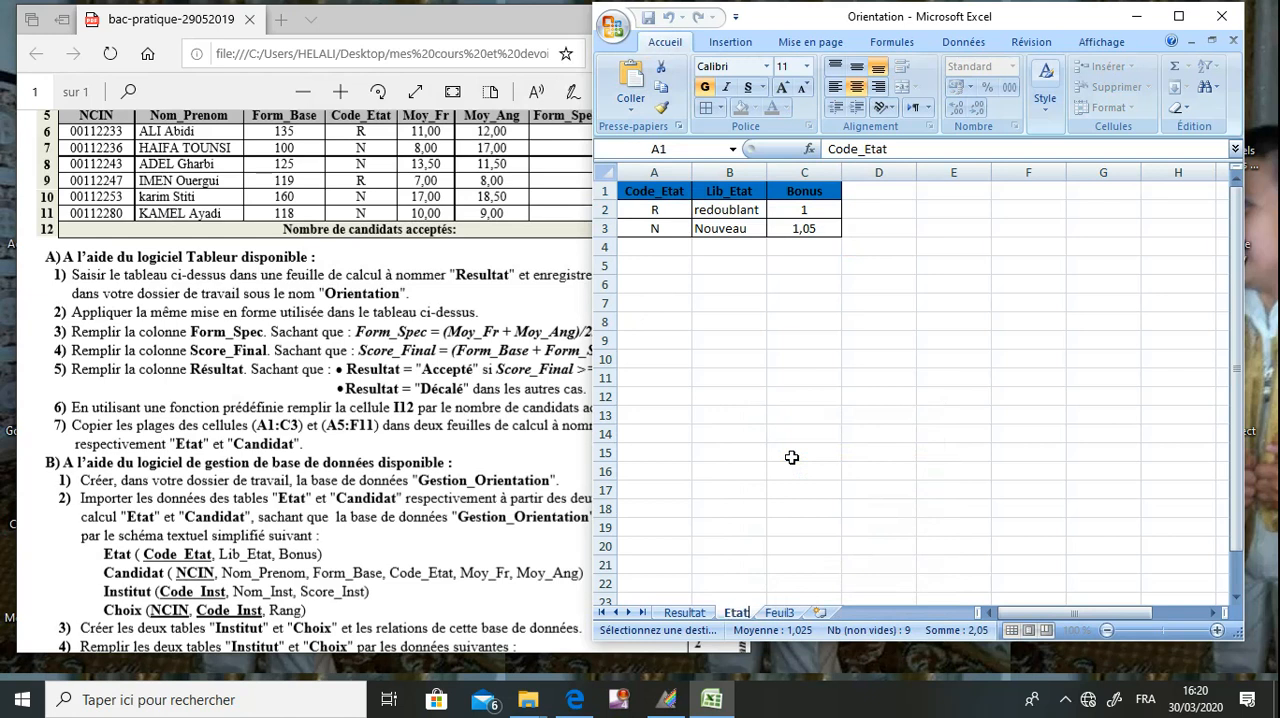
pyautogui.doubleClick(730, 376)
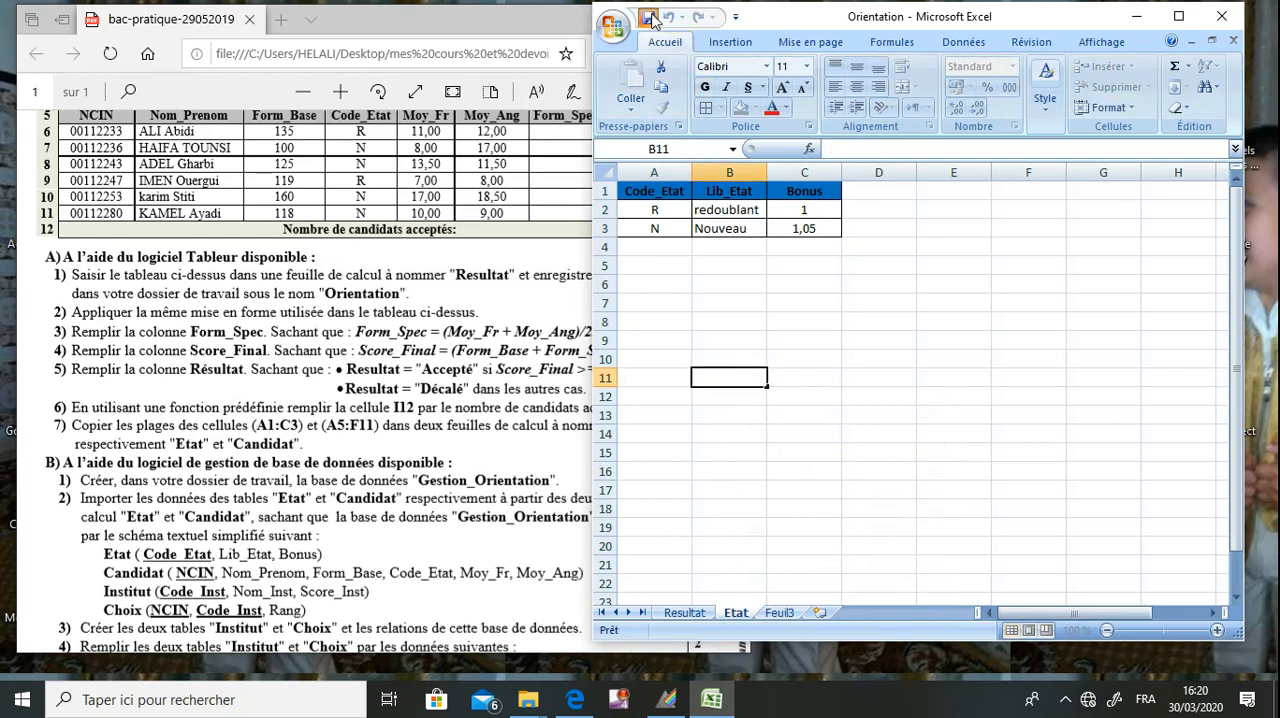
pyautogui.press('Escape')
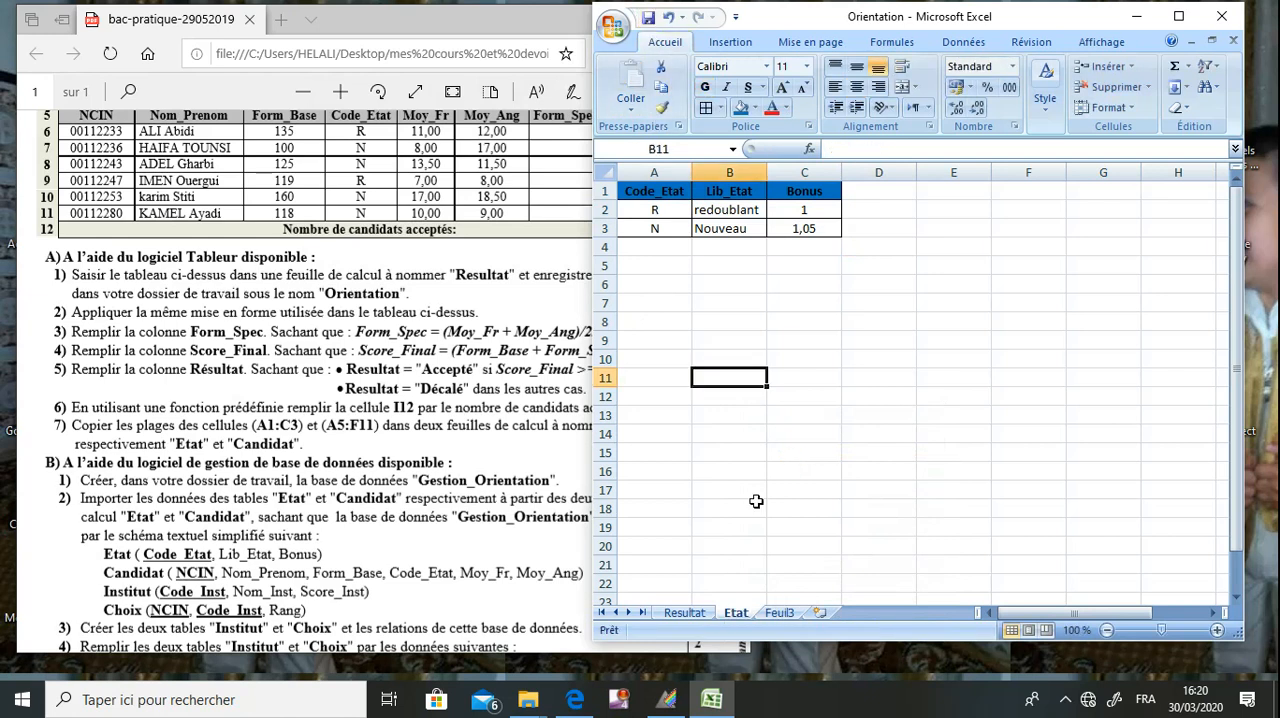
# Copy the candidate range A5:F11 from the Resultat sheet and paste it at A1 of Feuil3.
pyautogui.click(698, 614)
pyautogui.click(638, 440)
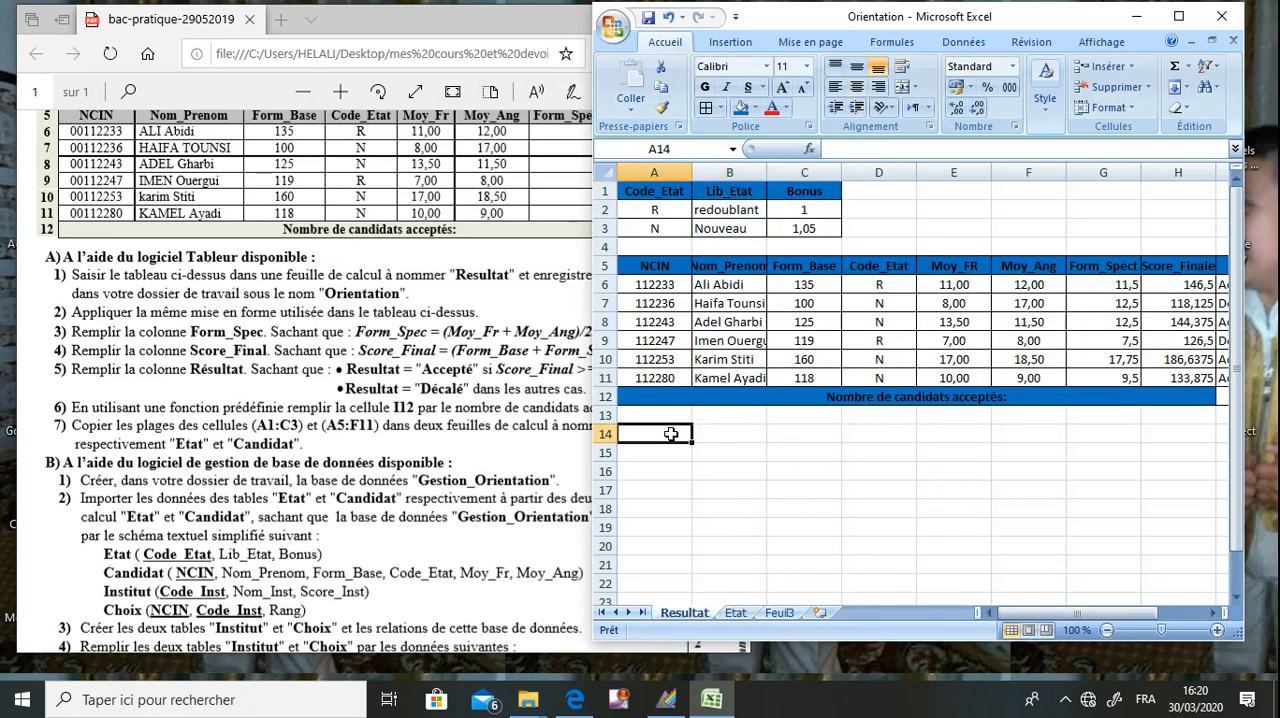
pyautogui.click(667, 266)
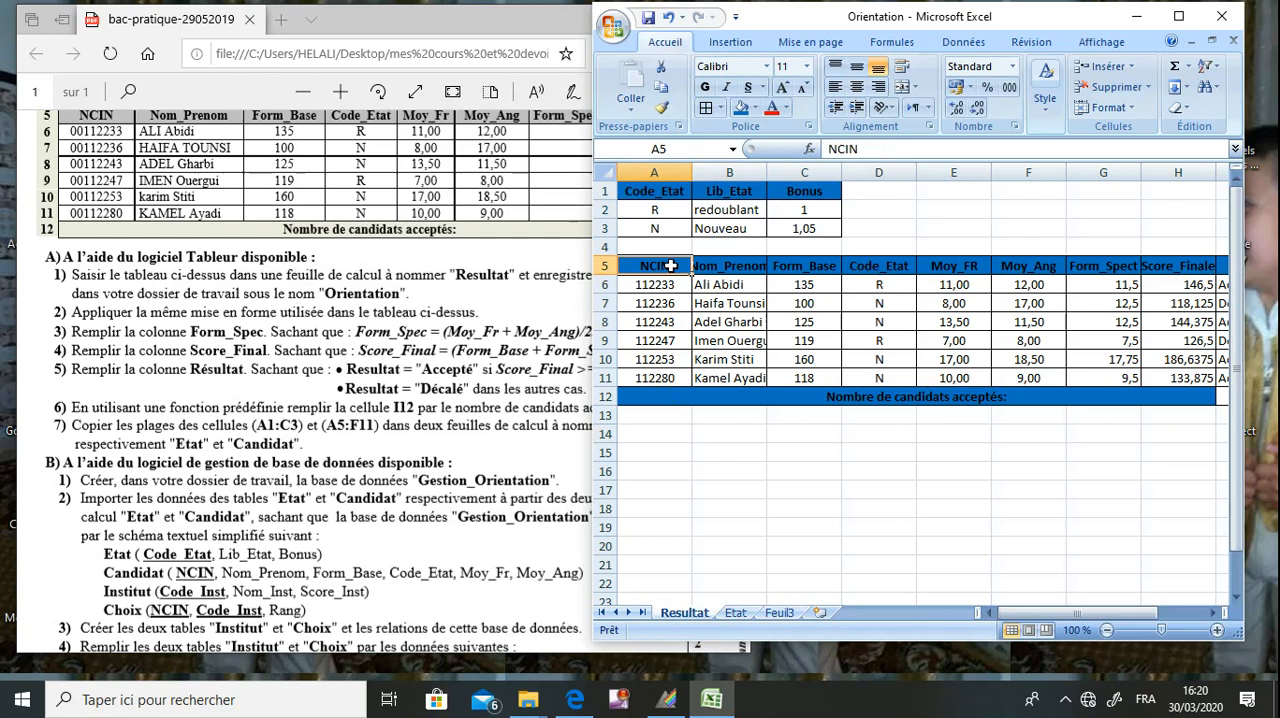
pyautogui.moveTo(680, 266); pyautogui.dragTo(1036, 380)
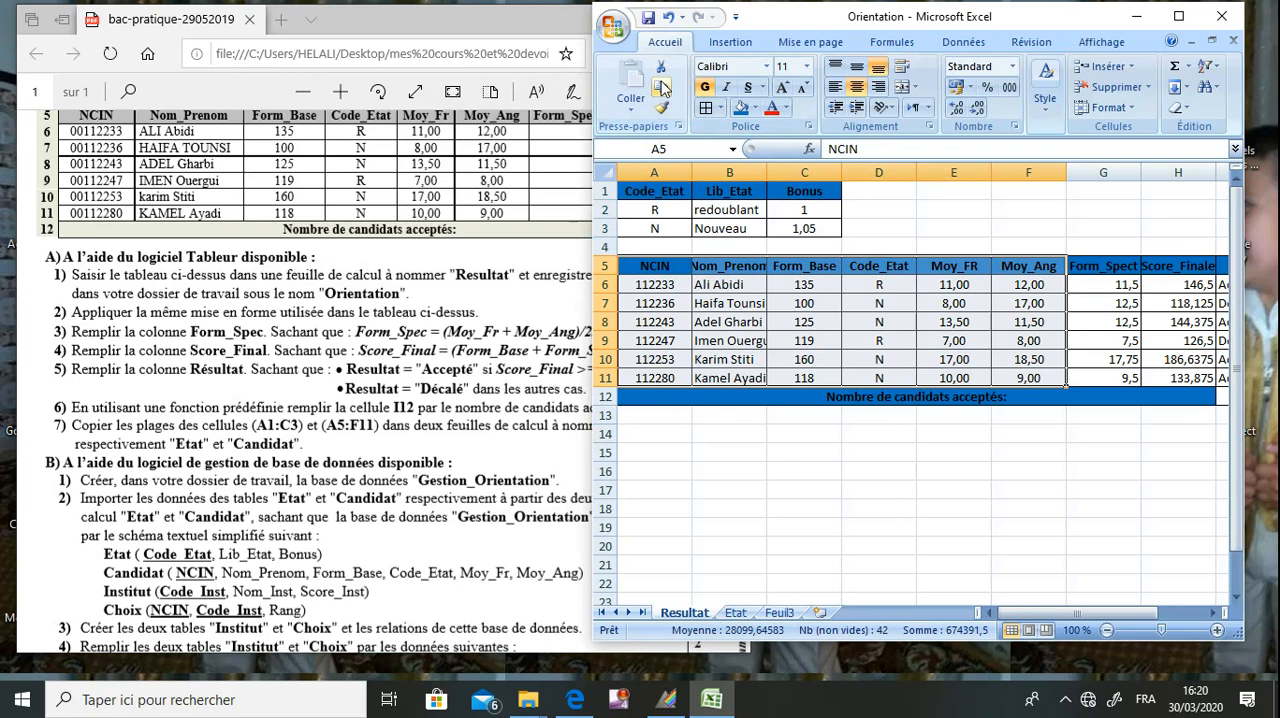
pyautogui.click(661, 87)
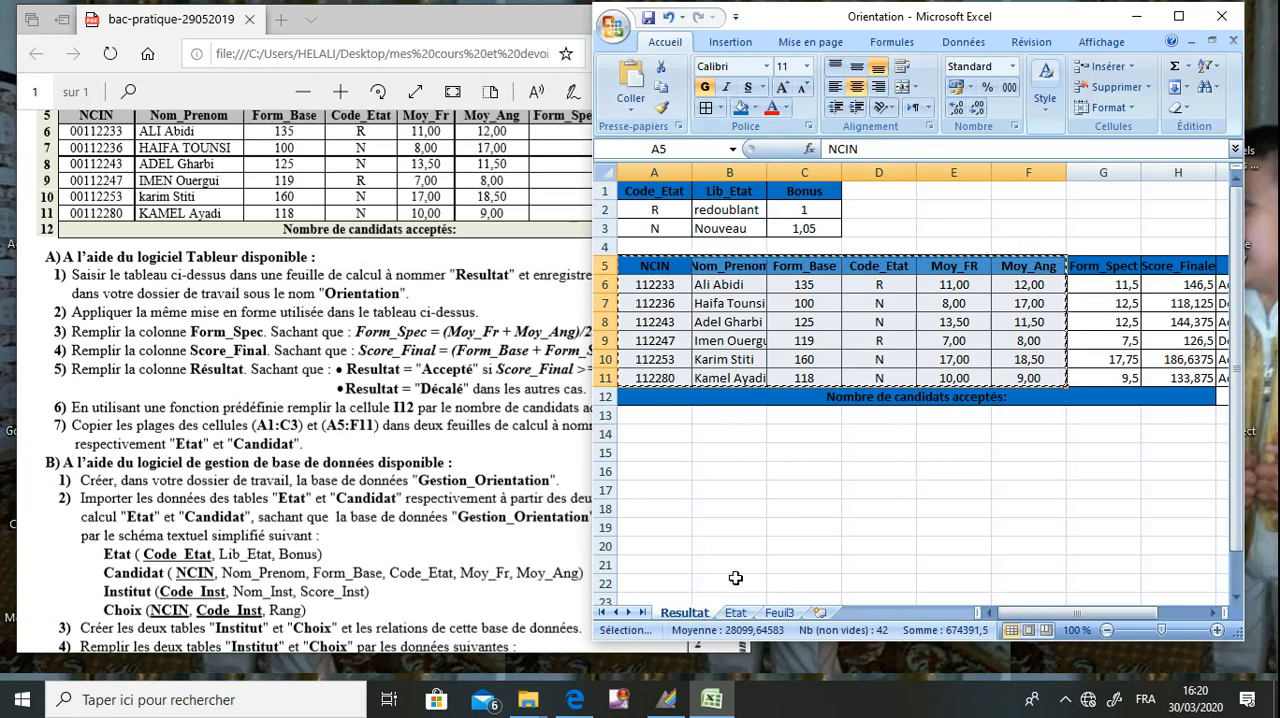
pyautogui.click(779, 613)
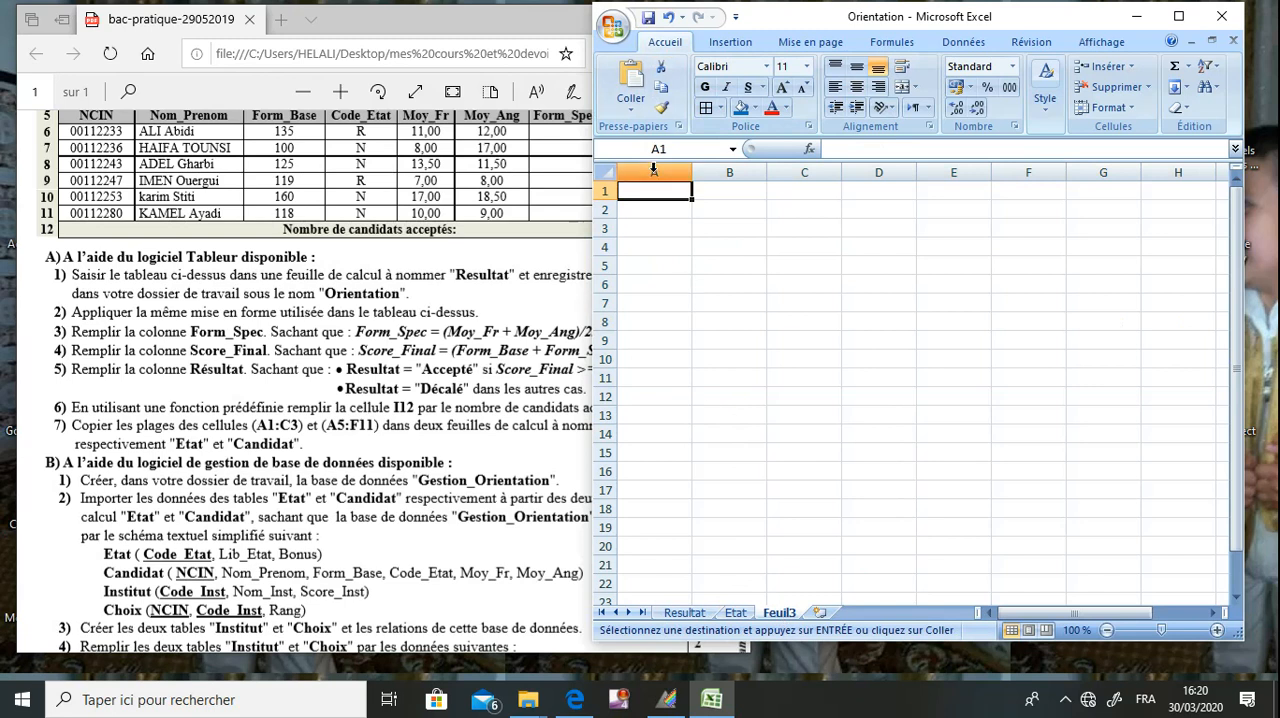
pyautogui.click(640, 83)
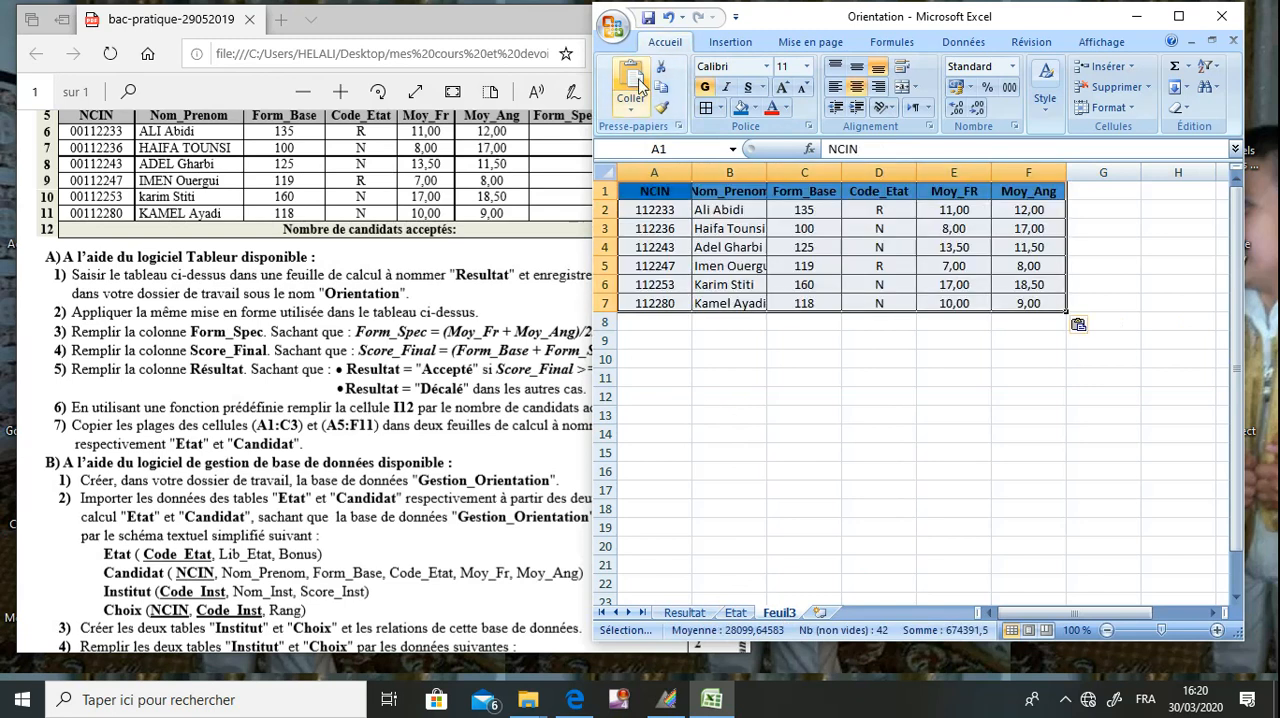
# Rename the Feuil3 sheet as Candidat, deselect the pasted range and save the workbook.
pyautogui.rightClick(781, 620)
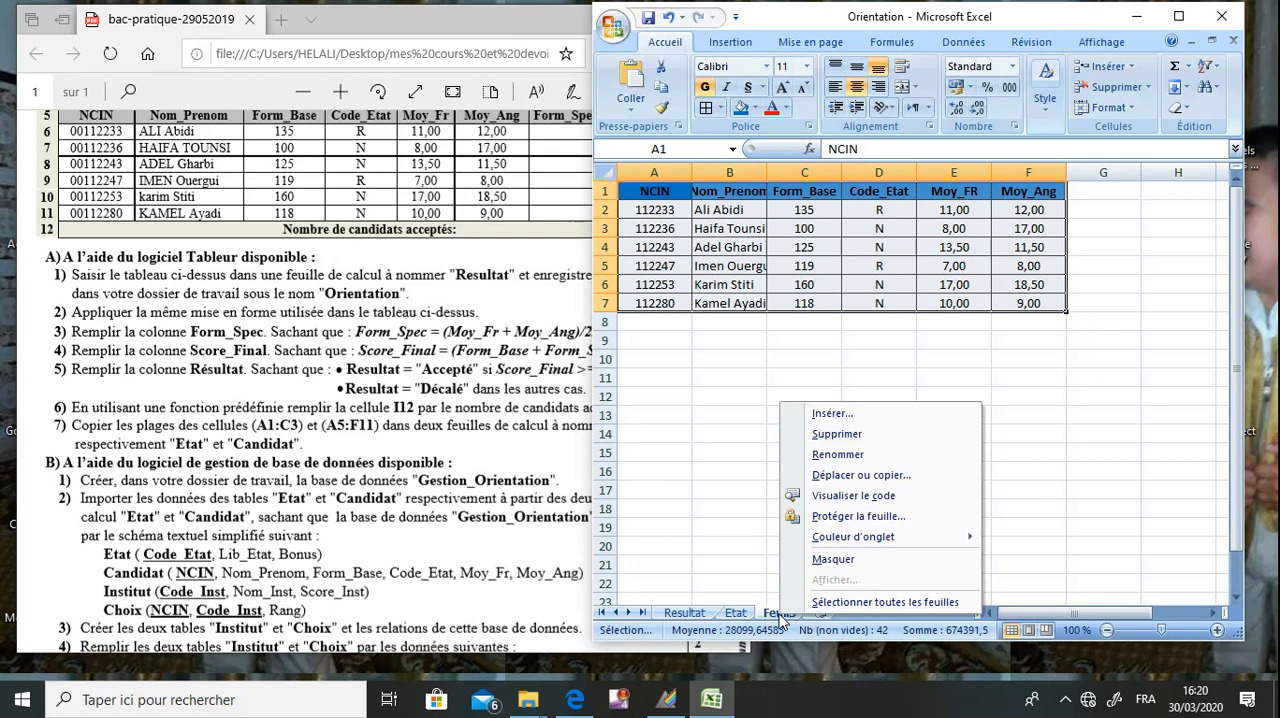
pyautogui.click(851, 452)
pyautogui.write('Ca')
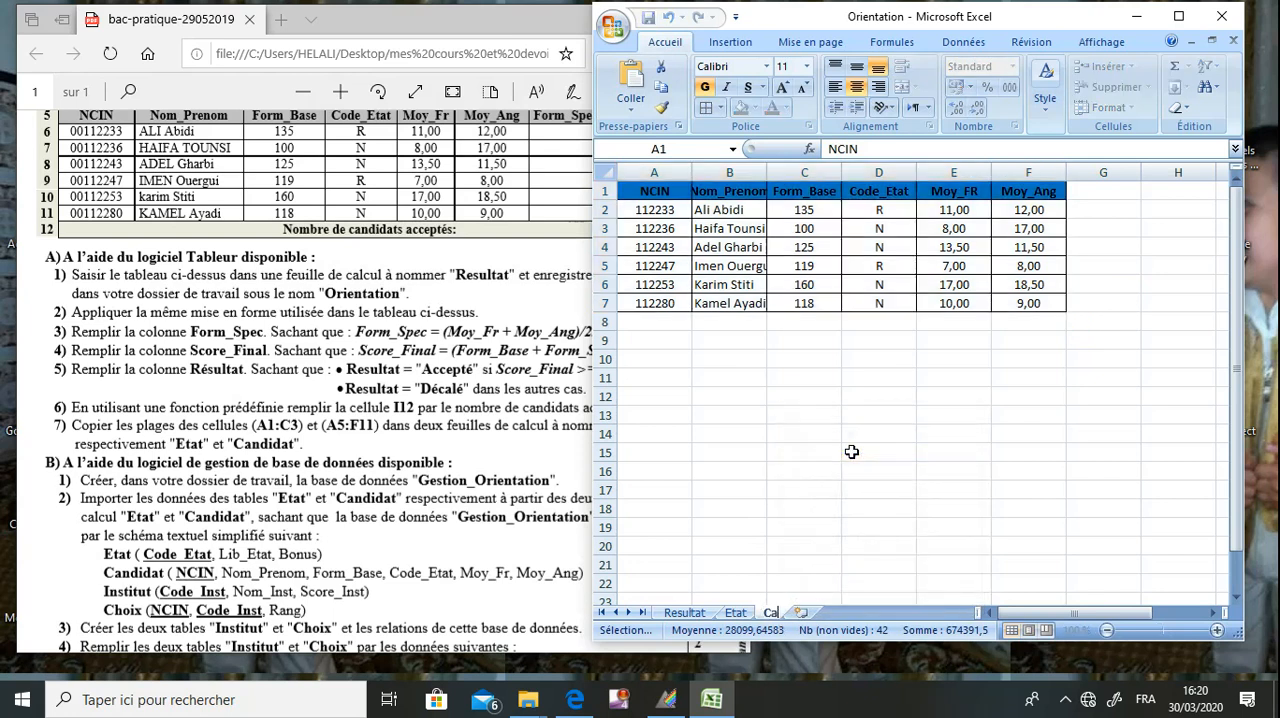
pyautogui.write('ndidat')
pyautogui.press('Return')
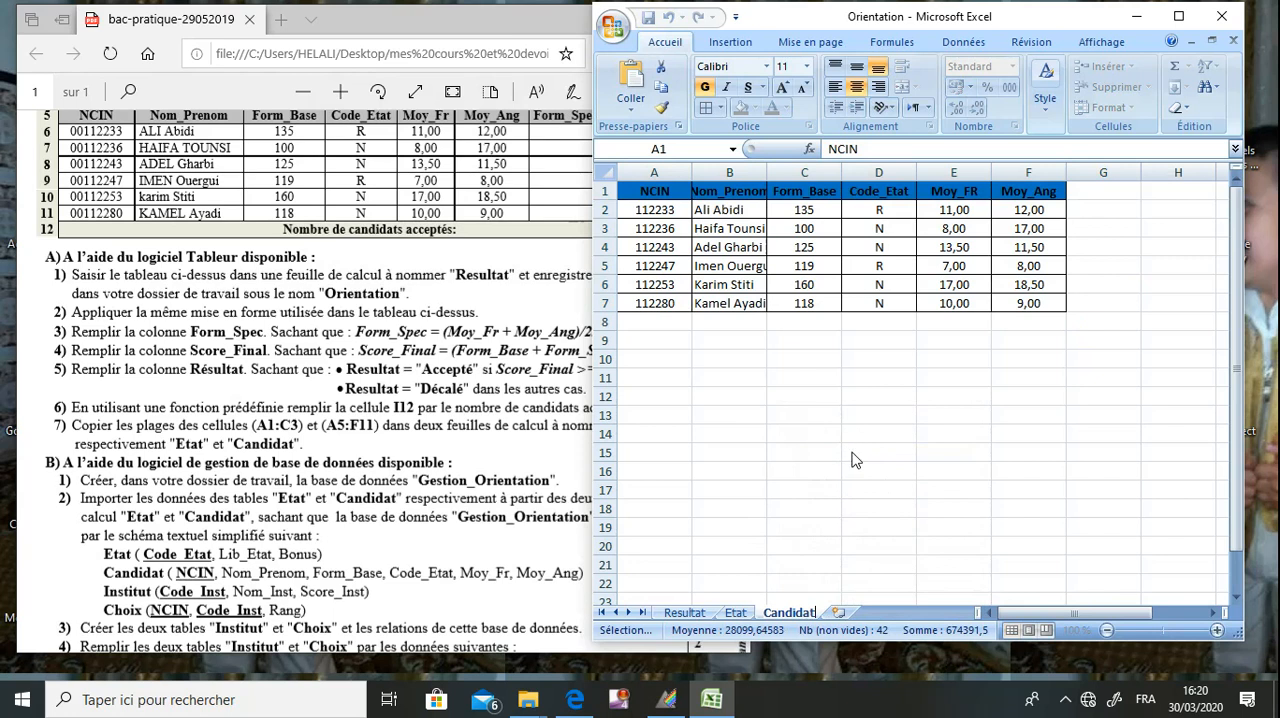
pyautogui.hotkey('ctrl', 'c')
pyautogui.click(728, 360)
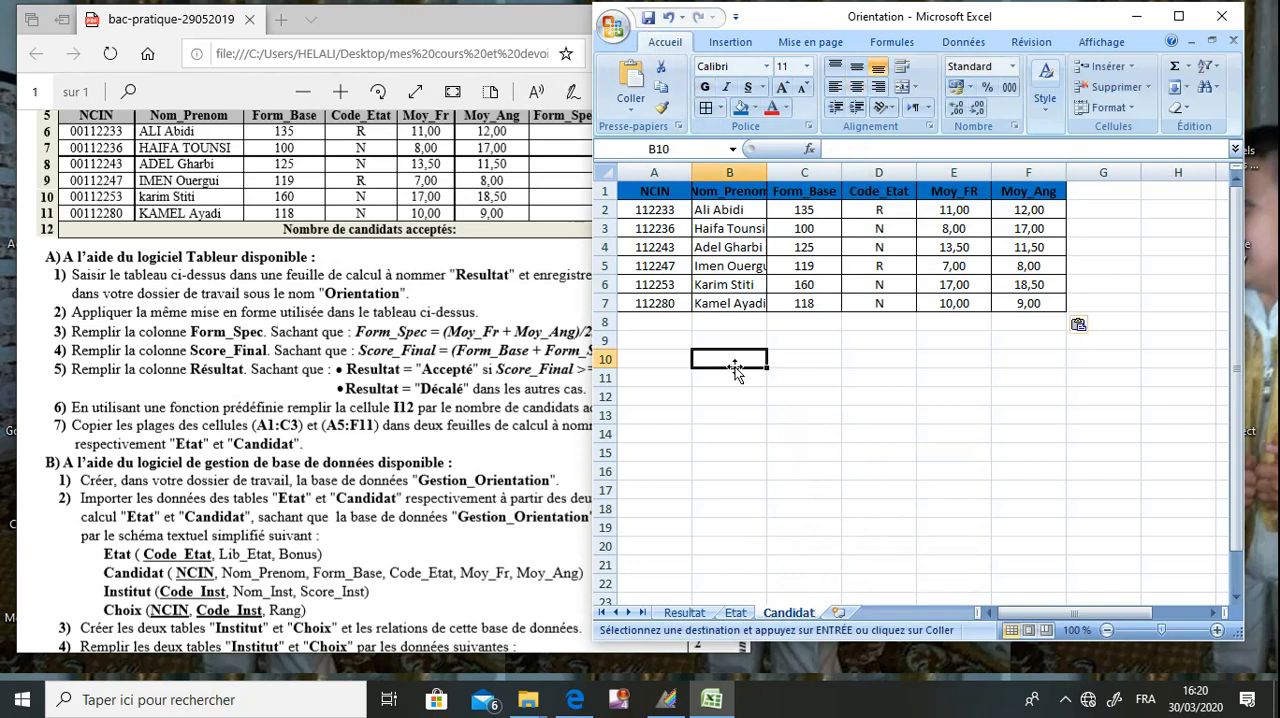
pyautogui.click(650, 22)
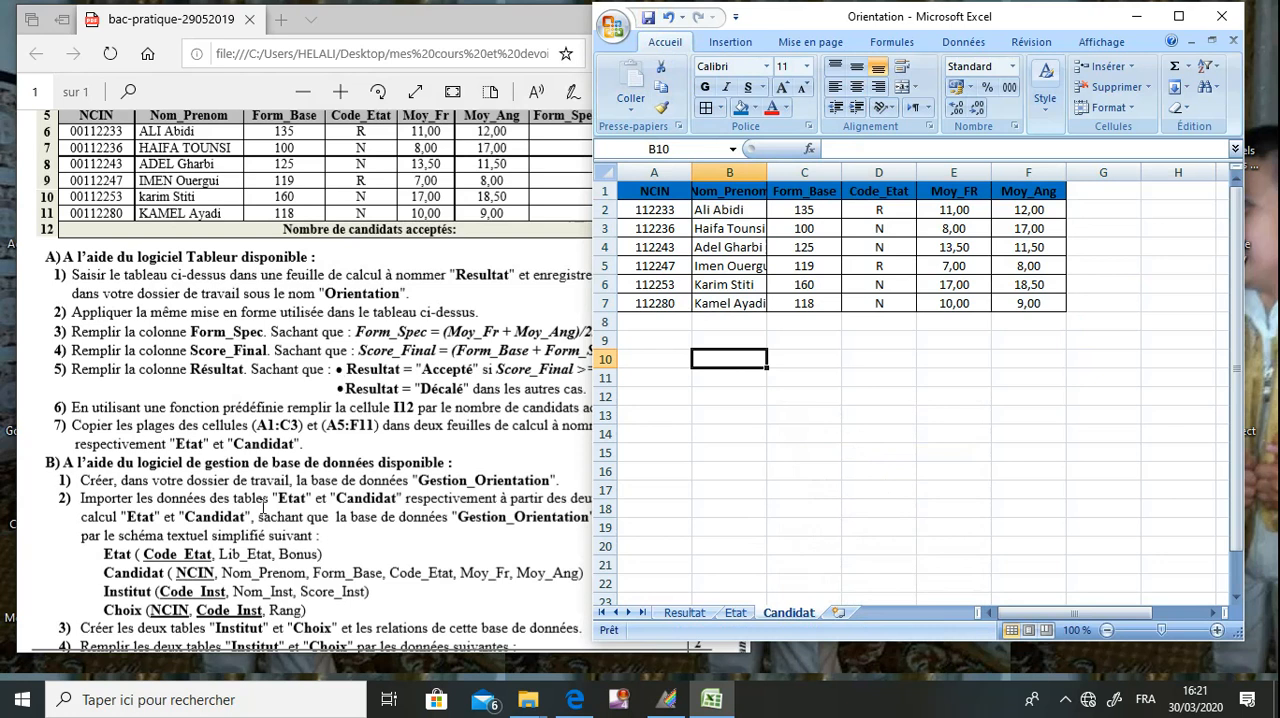
# Minimize Excel, read part B of the exam PDF, minimize it too, and launch Microsoft Office Access 2007 from the desktop.
pyautogui.click(408, 421)
pyautogui.click(899, 394)
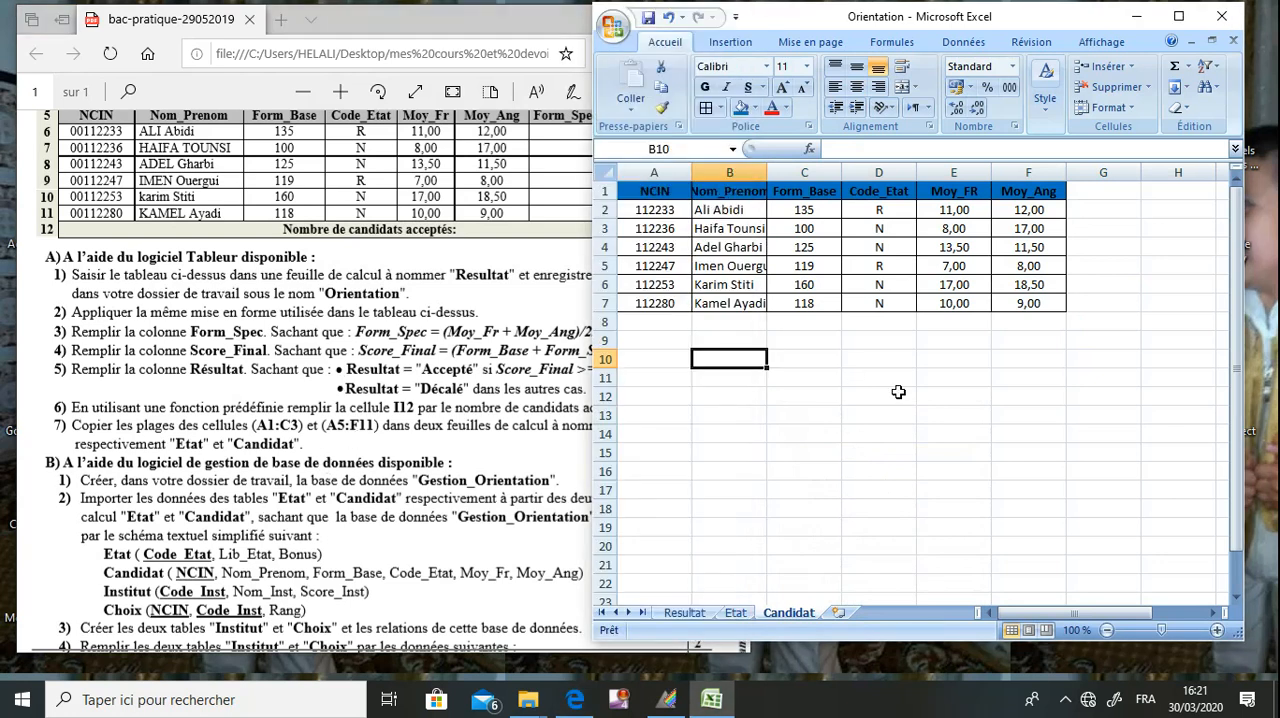
pyautogui.click(1136, 14)
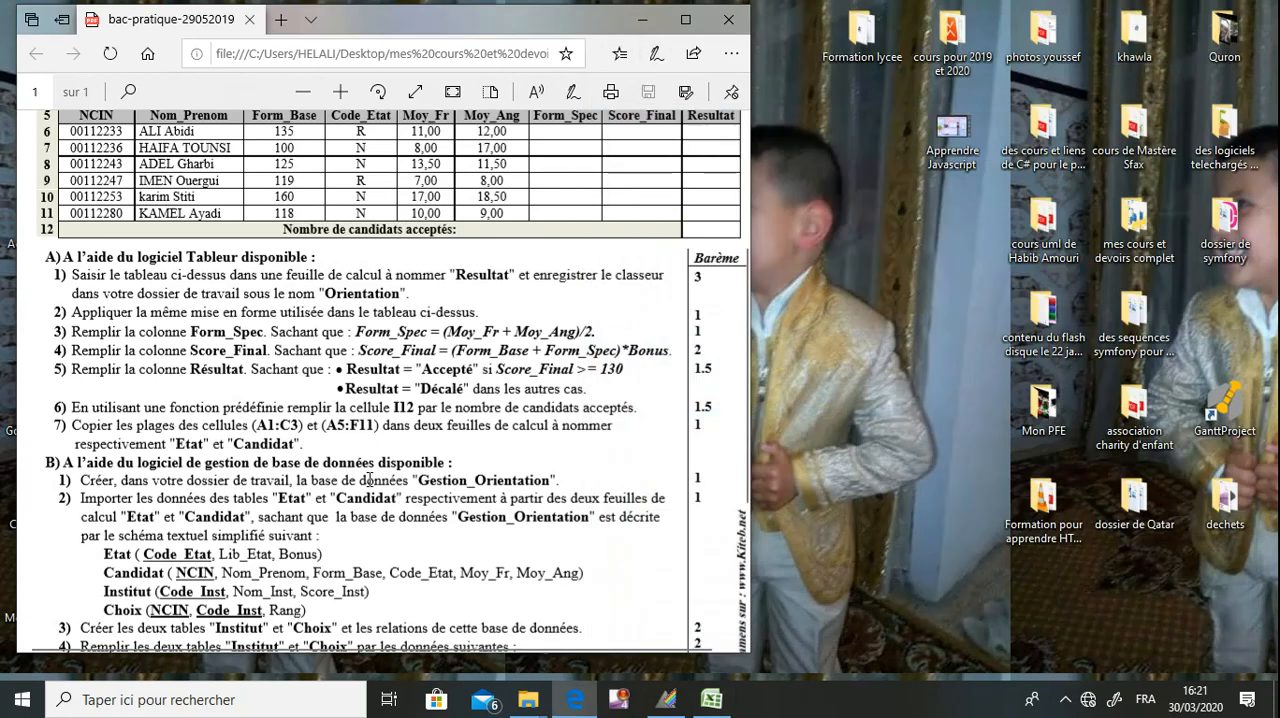
pyautogui.scroll(-5, 369, 481)
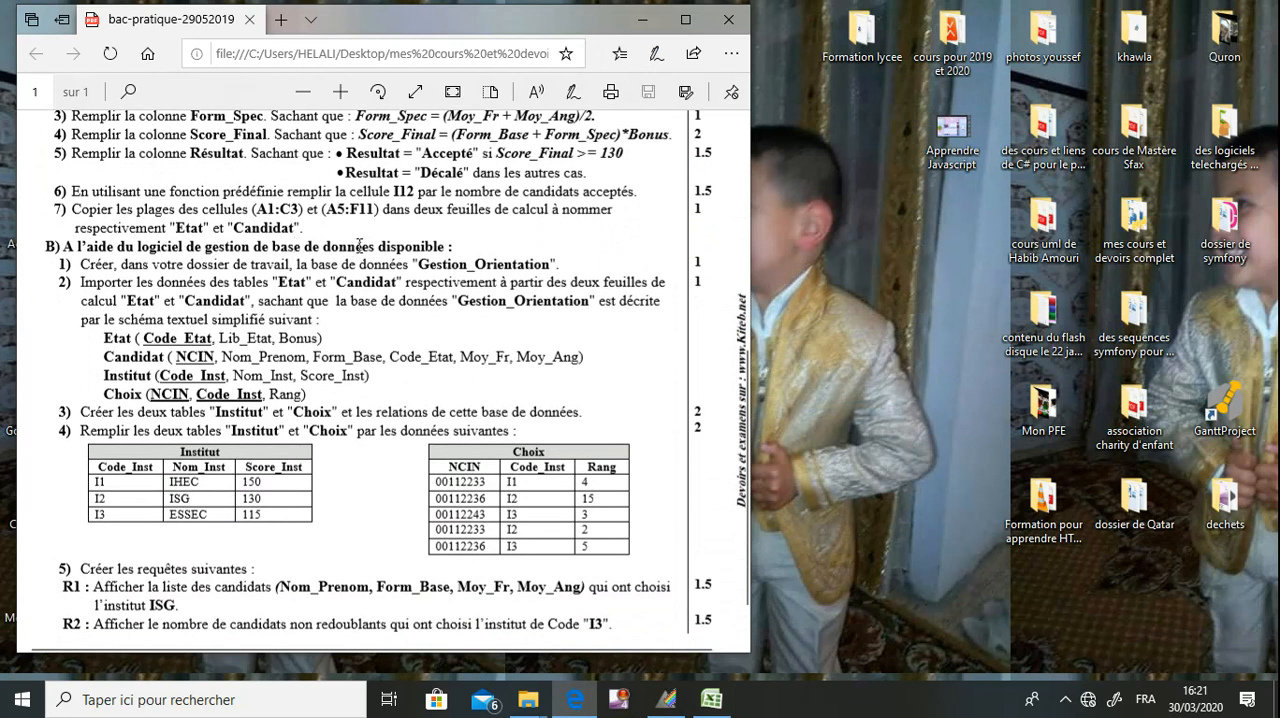
pyautogui.click(643, 19)
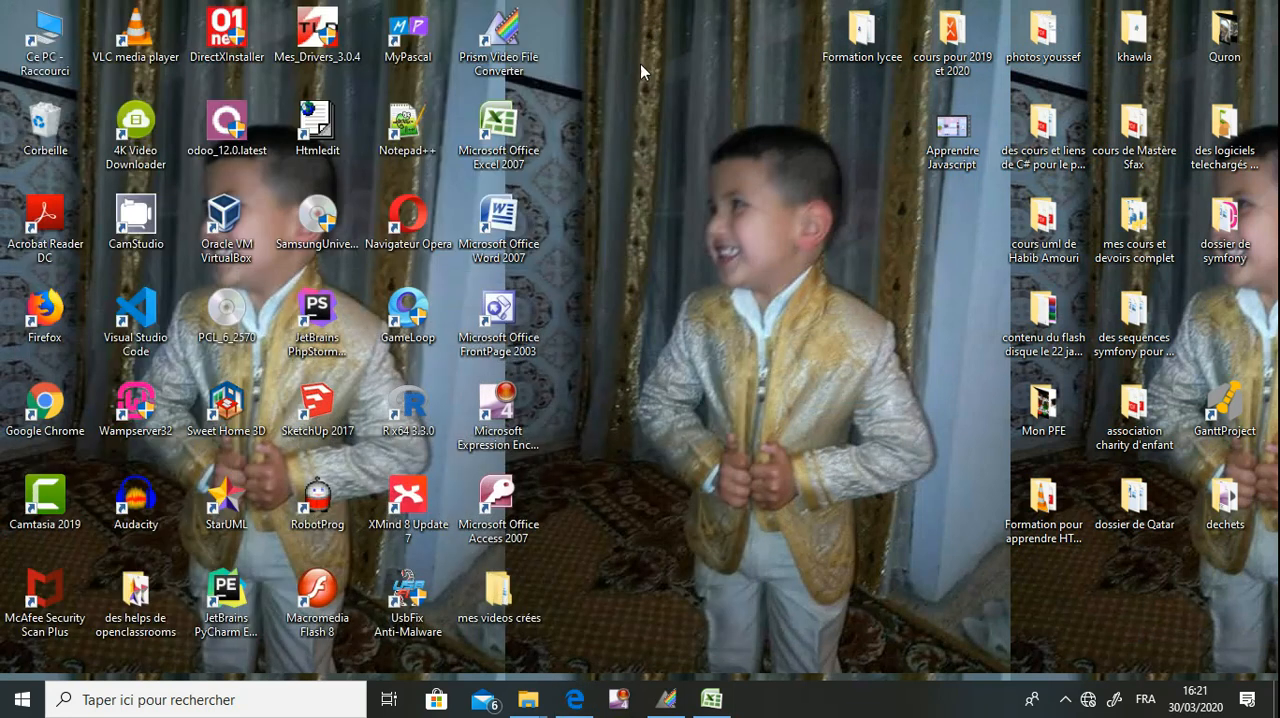
pyautogui.doubleClick(507, 533)
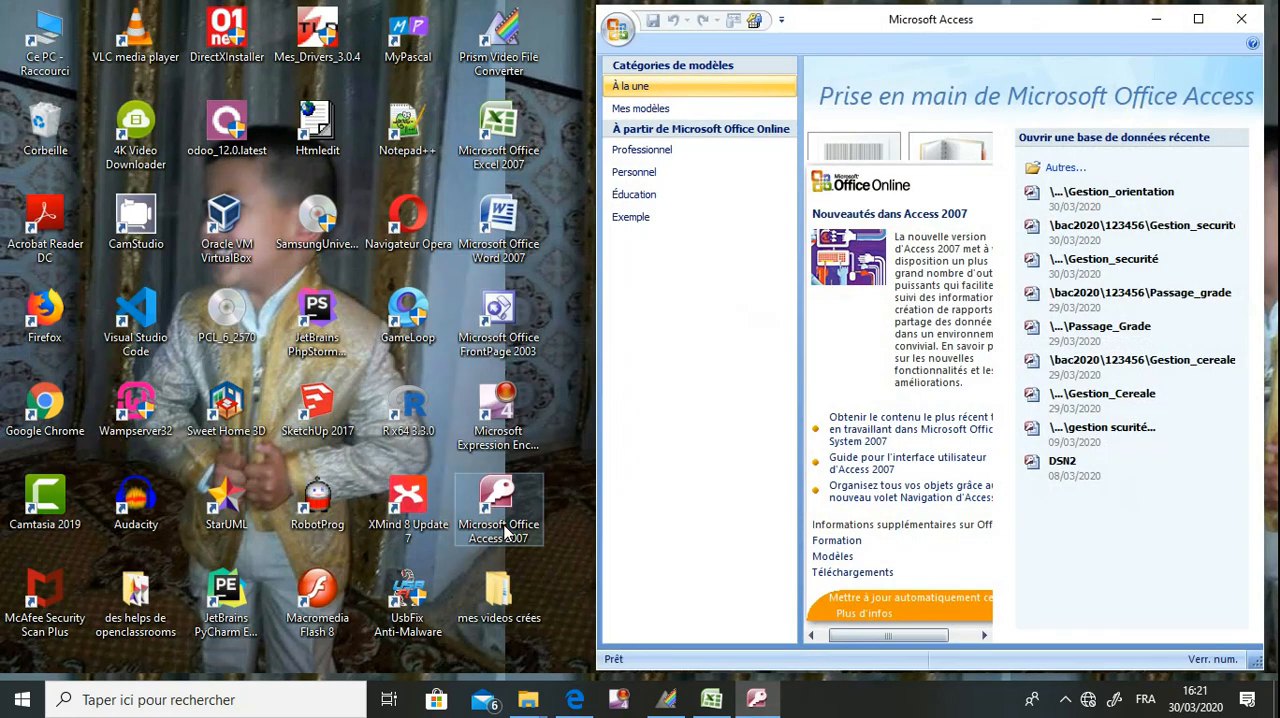
# Check the database creation question in the exam PDF, switch back to a maximized Access window and start a blank database.
pyautogui.click(576, 700)
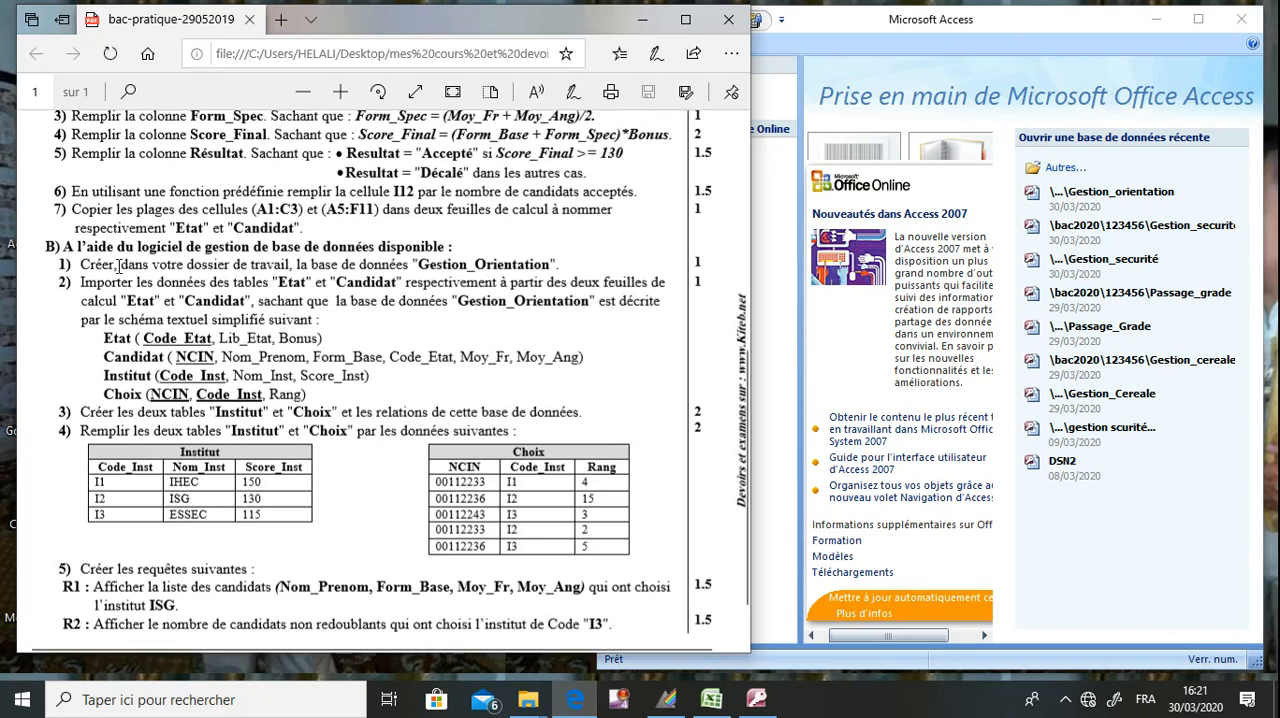
pyautogui.moveTo(152, 265); pyautogui.dragTo(497, 283)
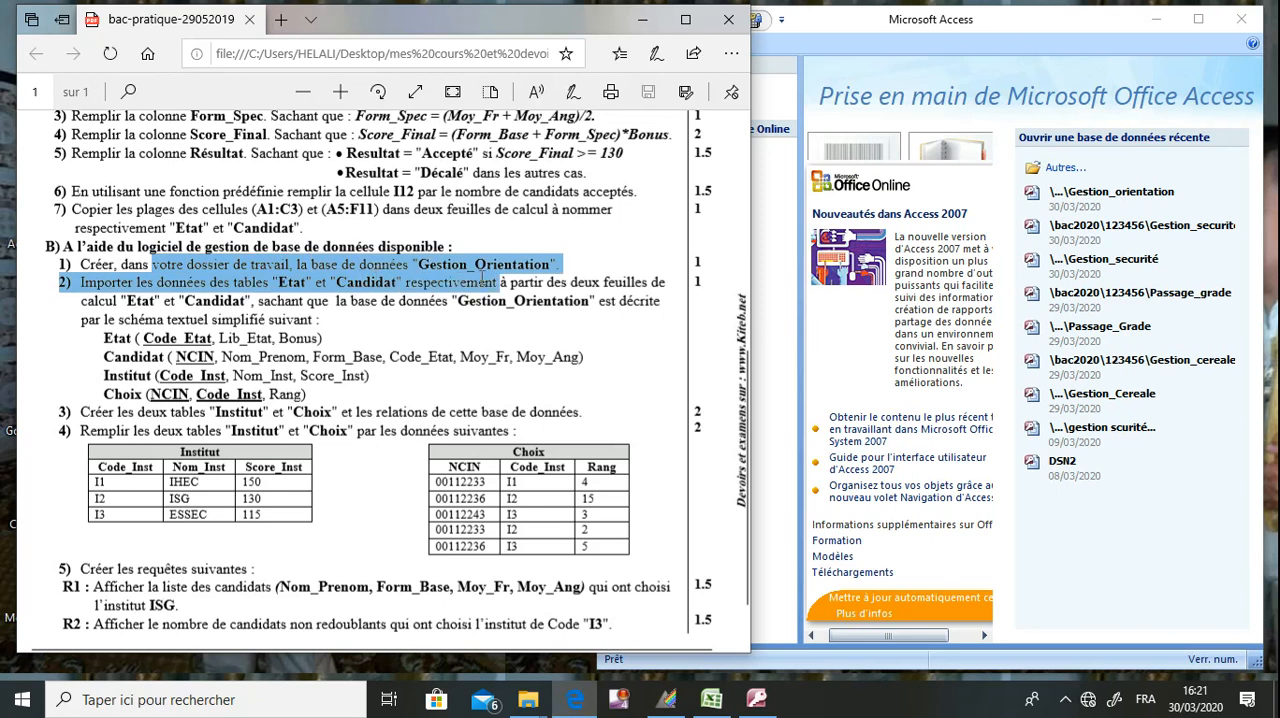
pyautogui.doubleClick(1093, 26)
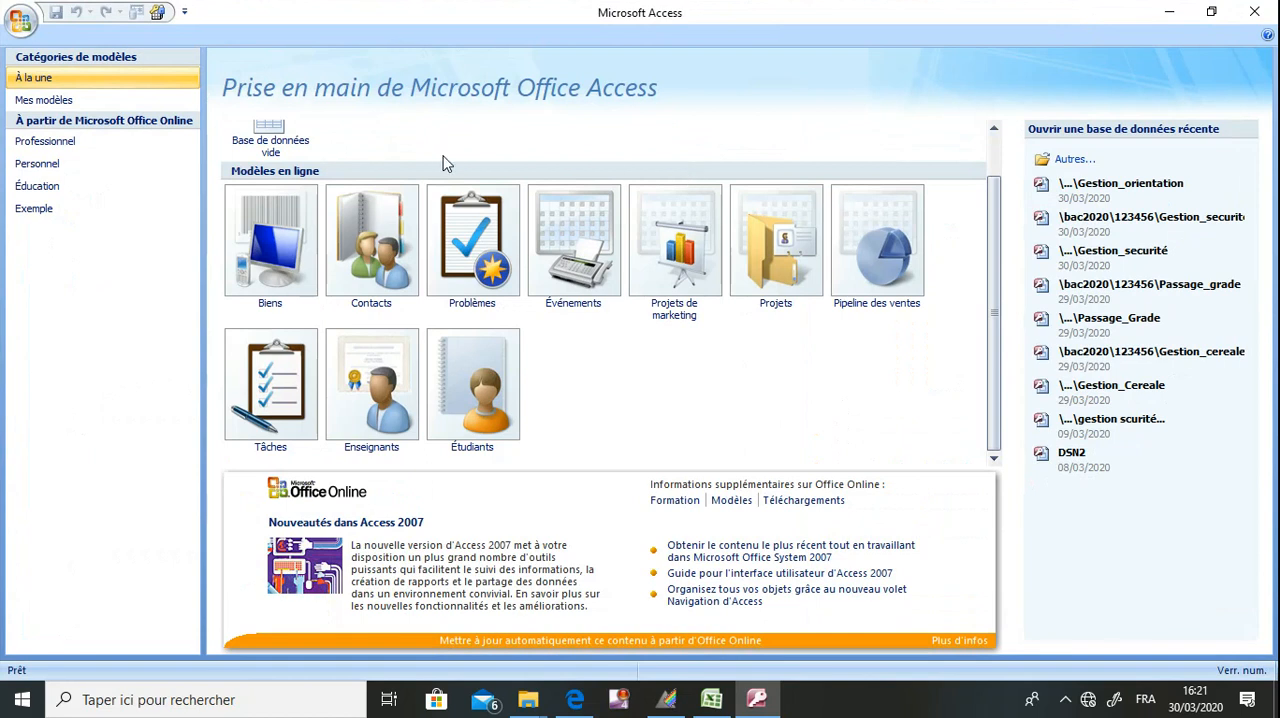
pyautogui.click(296, 160)
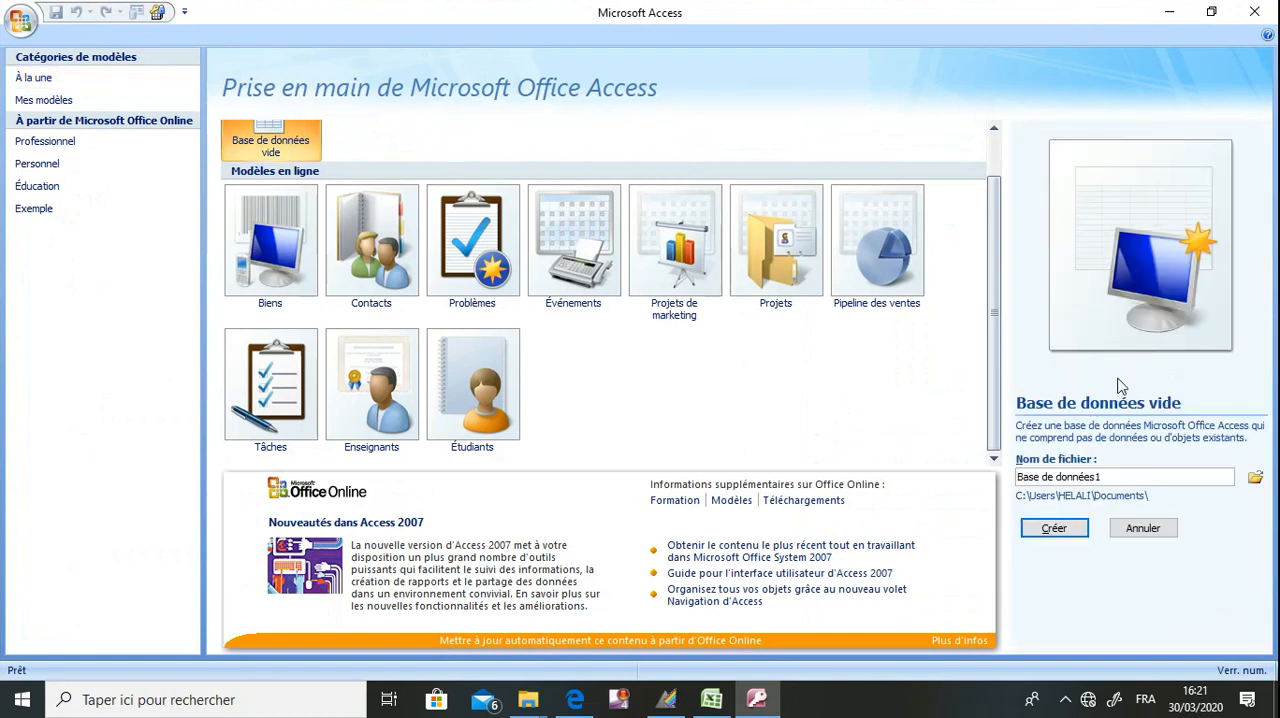
# Browse for the new database's save location and open the folder C:\bac2020\123456.
pyautogui.click(1255, 481)
pyautogui.click(145, 325)
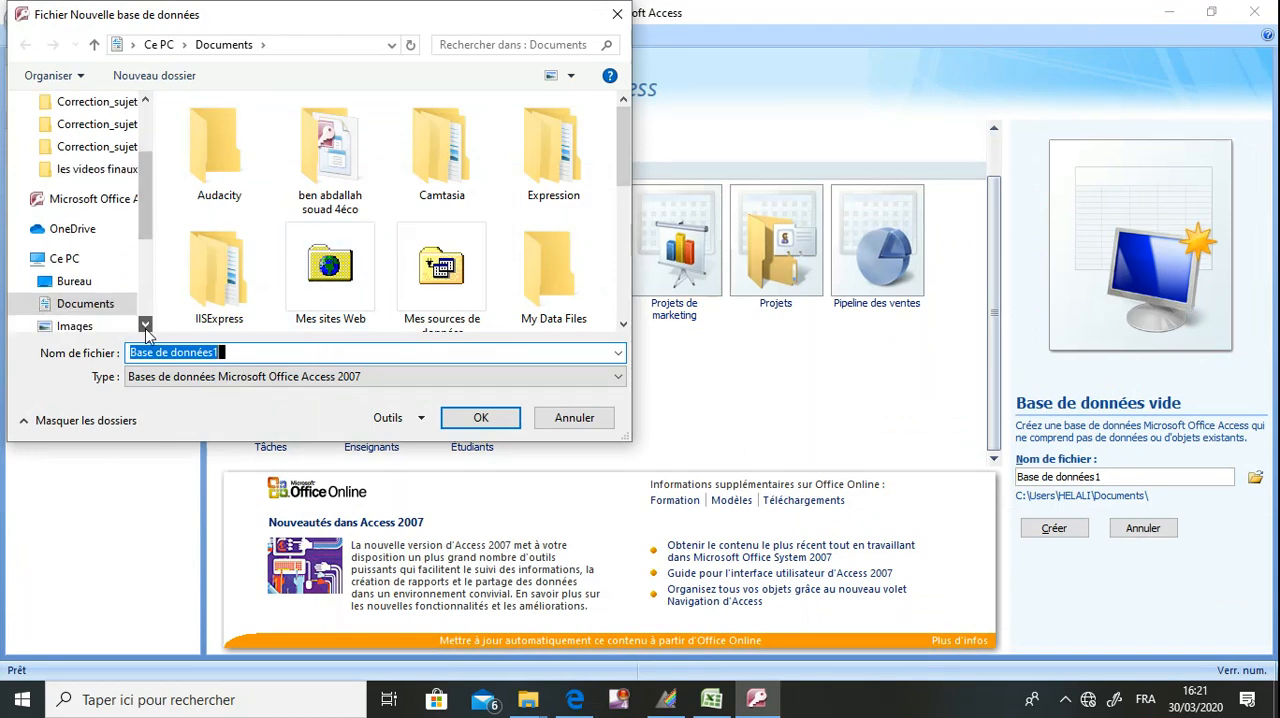
pyautogui.scroll(-3, 145, 330)
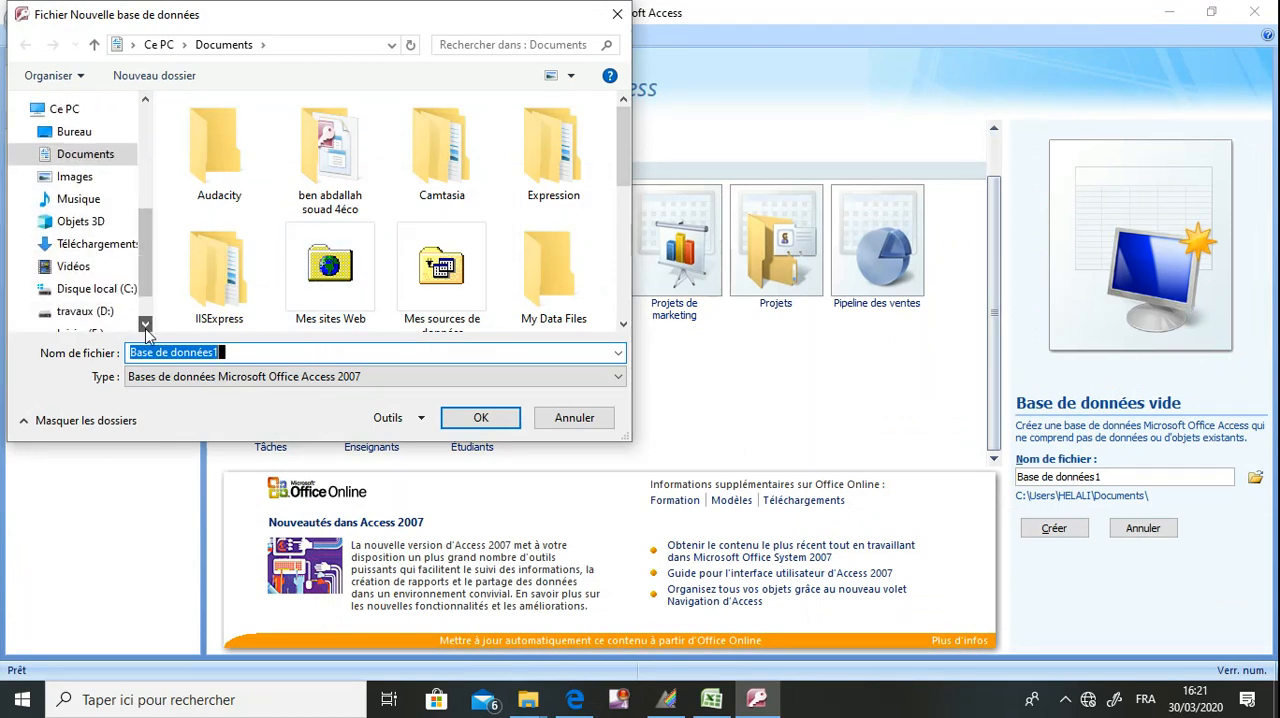
pyautogui.scroll(-1, 145, 325)
pyautogui.click(125, 236)
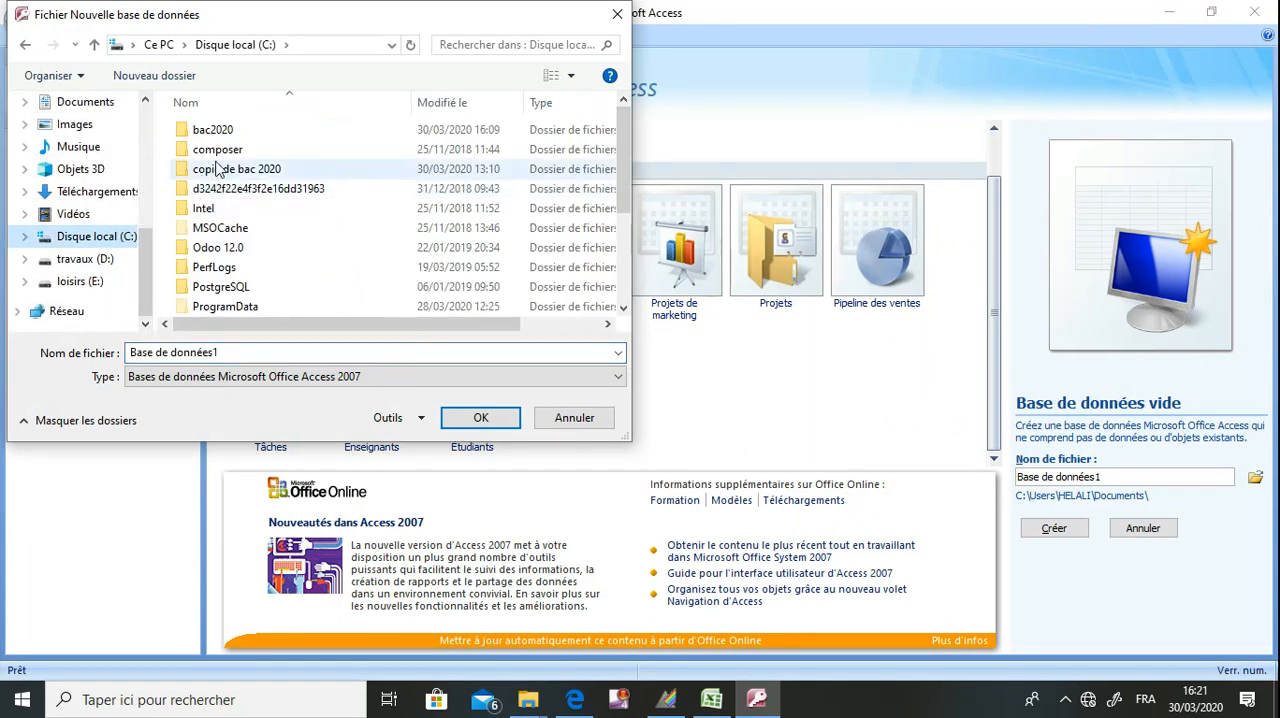
pyautogui.doubleClick(228, 140)
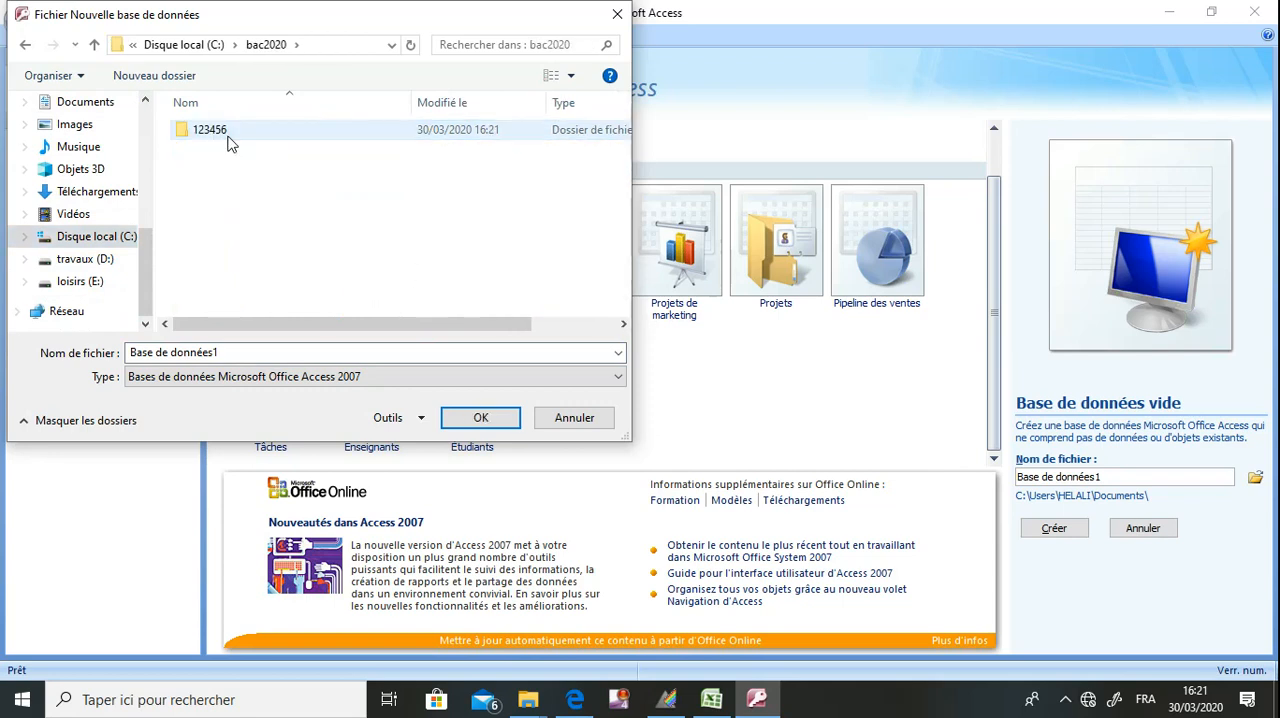
pyautogui.doubleClick(228, 140)
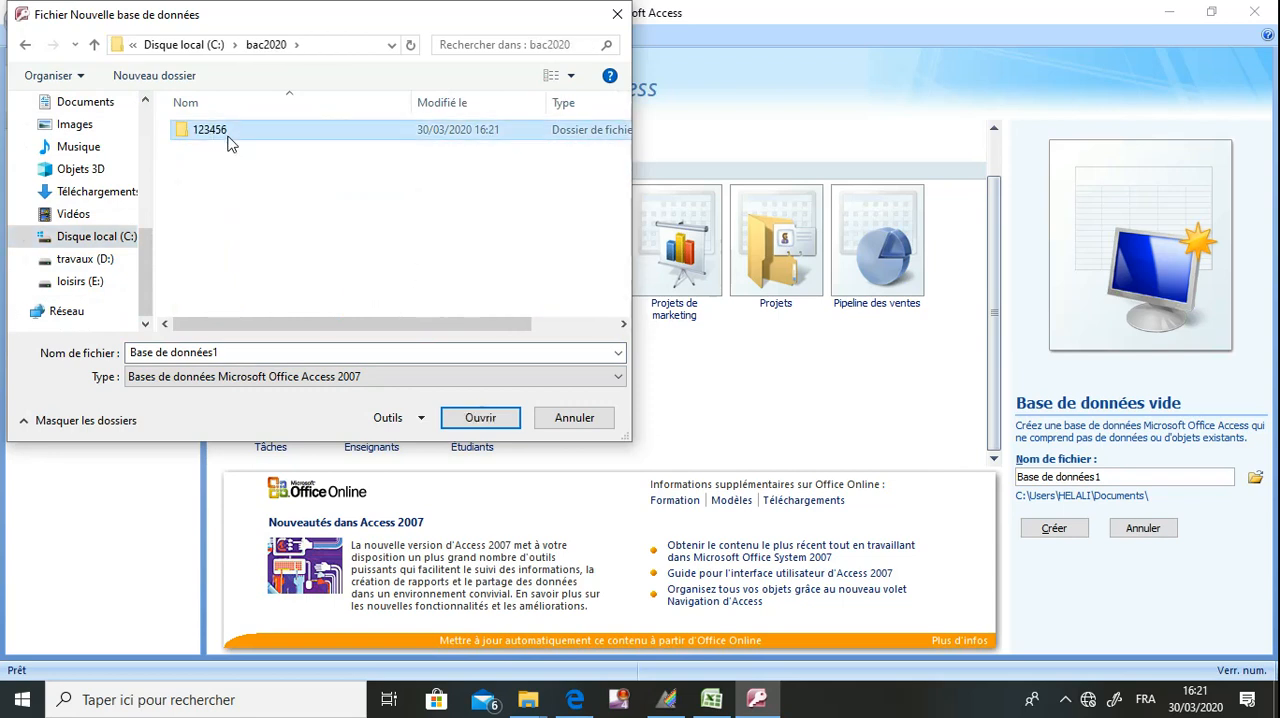
# Name the new database Gestion_orientation, checking the name against the exam PDF, and create it.
pyautogui.click(267, 347)
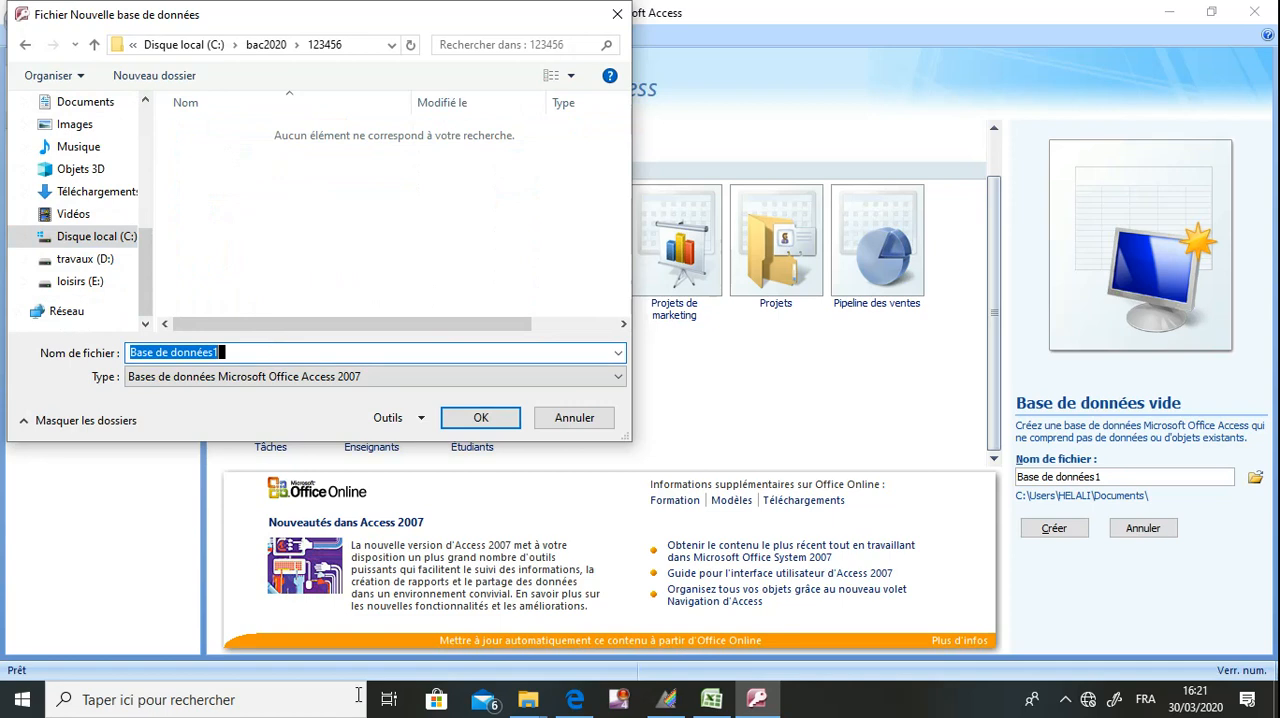
pyautogui.click(588, 701)
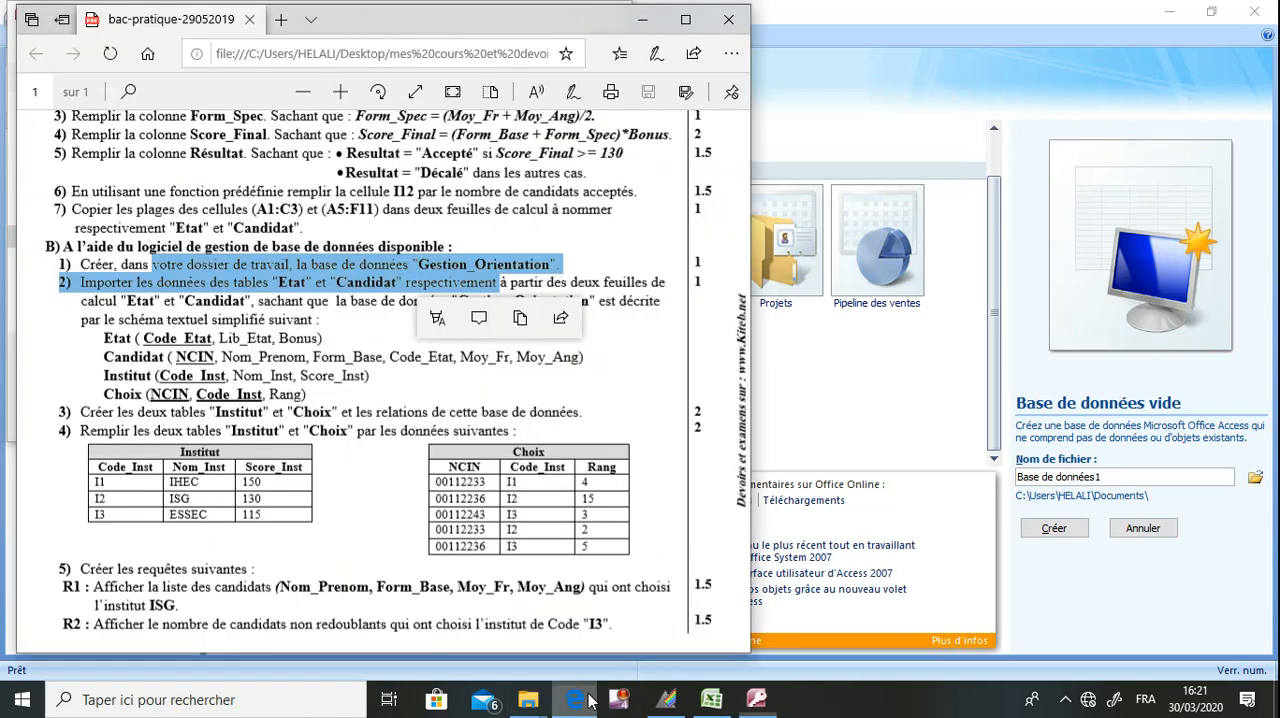
pyautogui.click(588, 701)
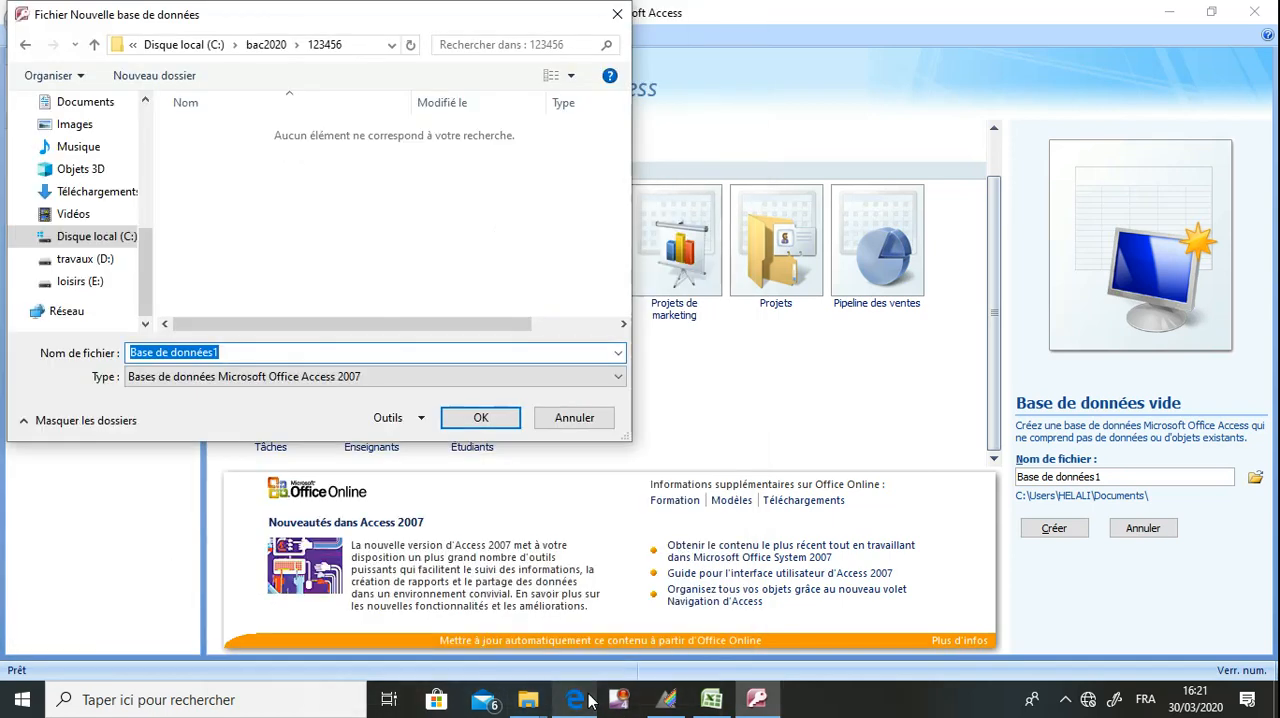
pyautogui.write('Gestion')
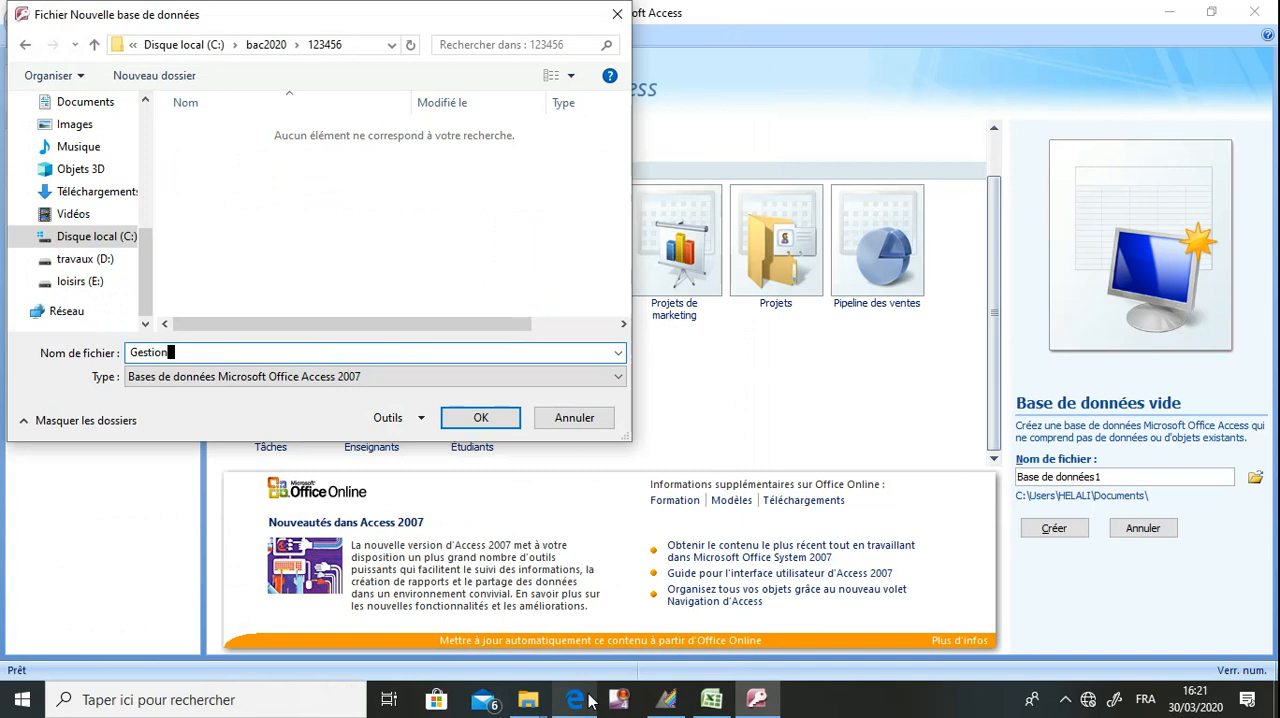
pyautogui.write('_orientation')
pyautogui.press('Return')
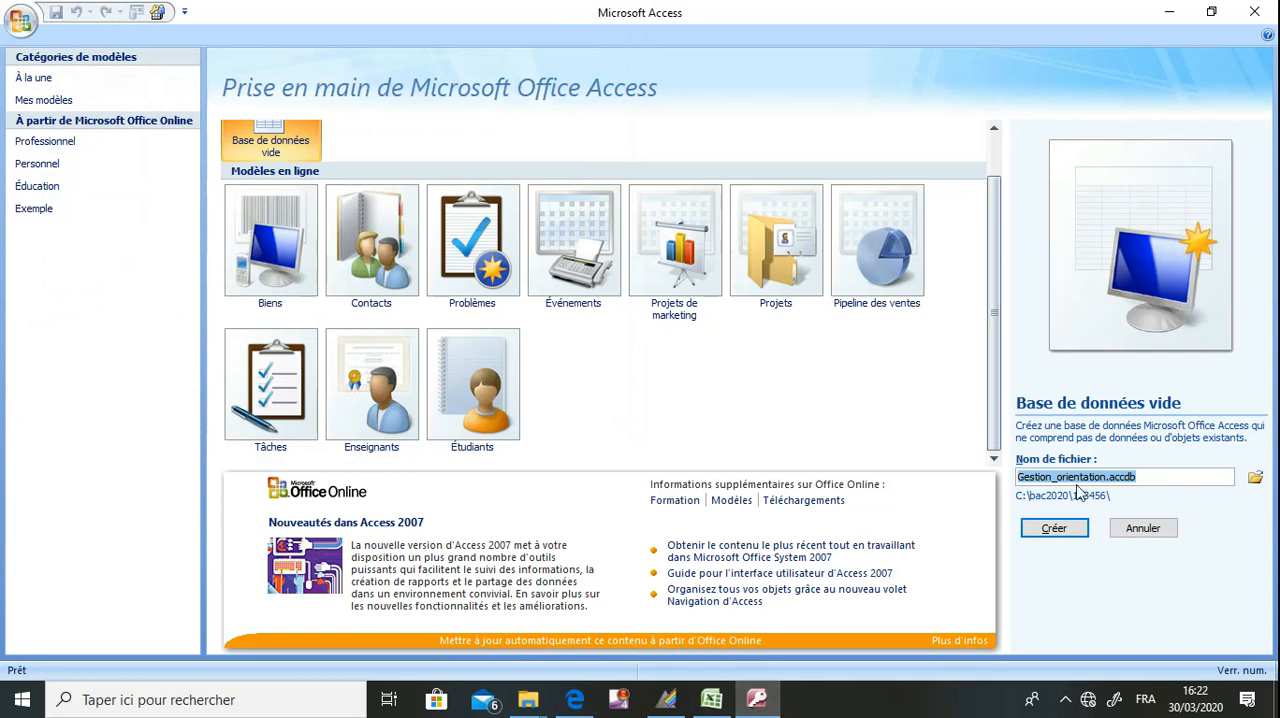
pyautogui.click(1070, 538)
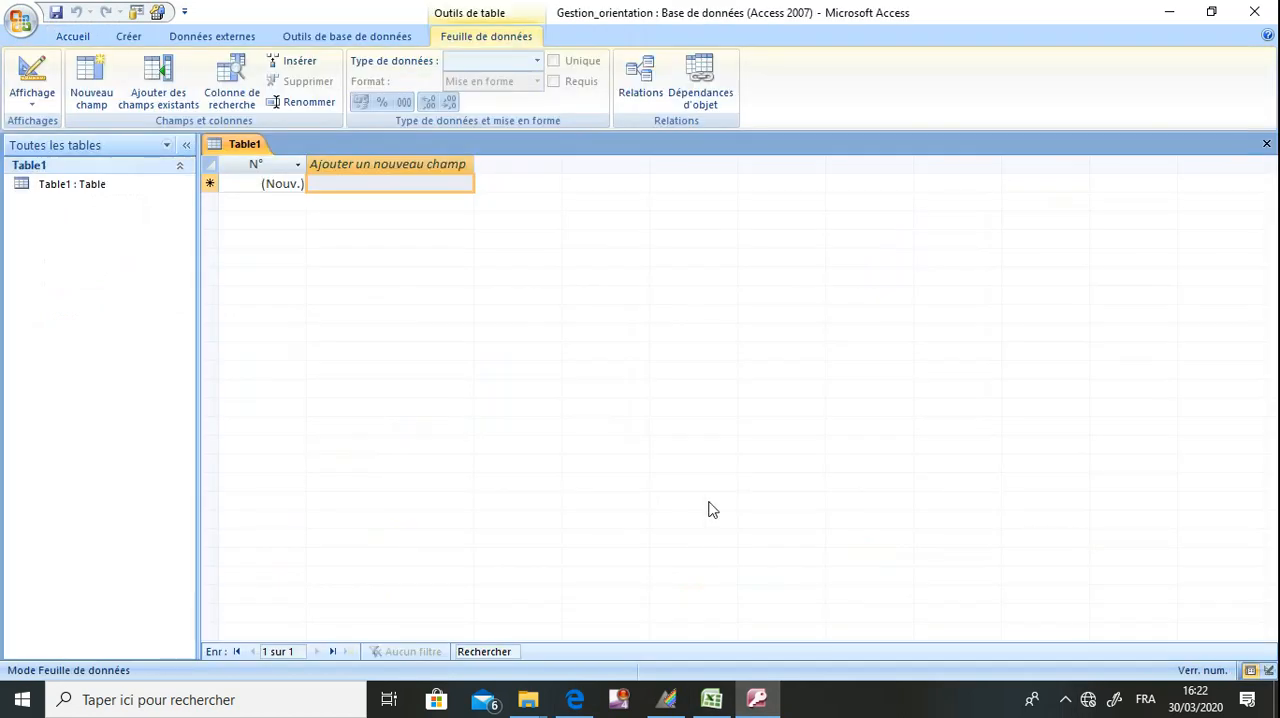
# Shrink the Access window and bring up the exam PDF to read the question about importing the Etat and Candidat tables.
pyautogui.doubleClick(868, 14)
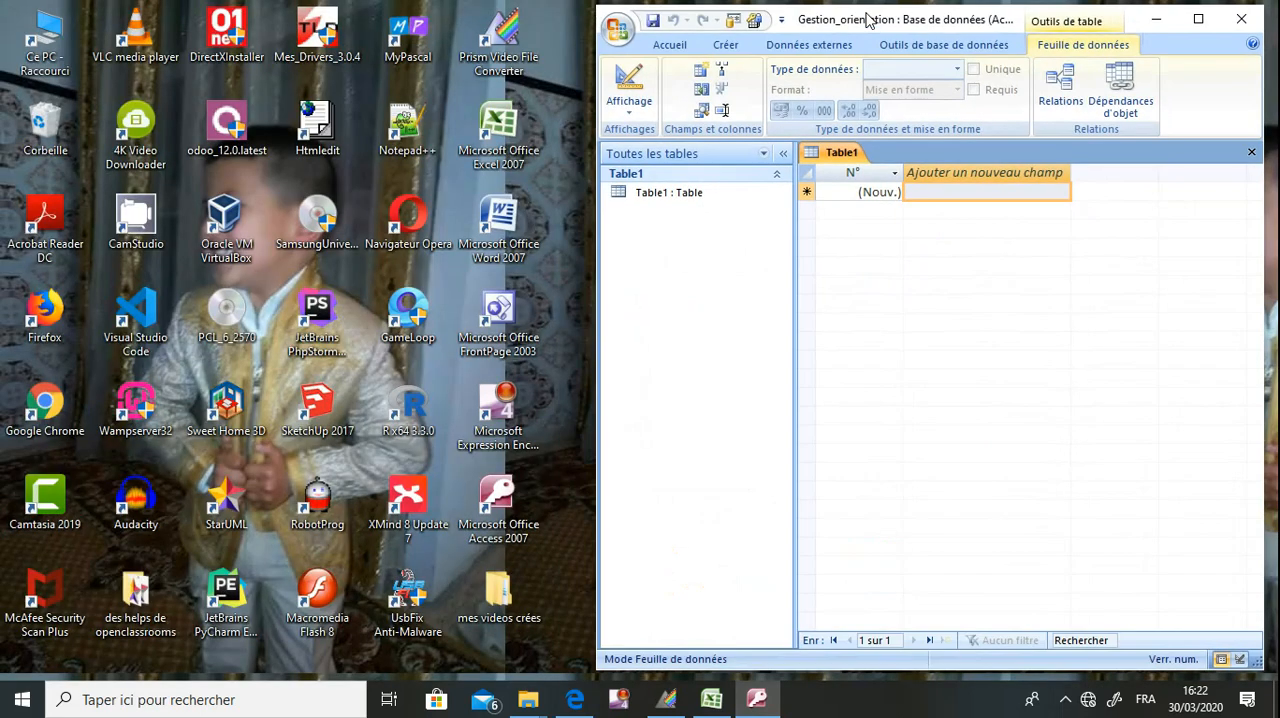
pyautogui.click(575, 700)
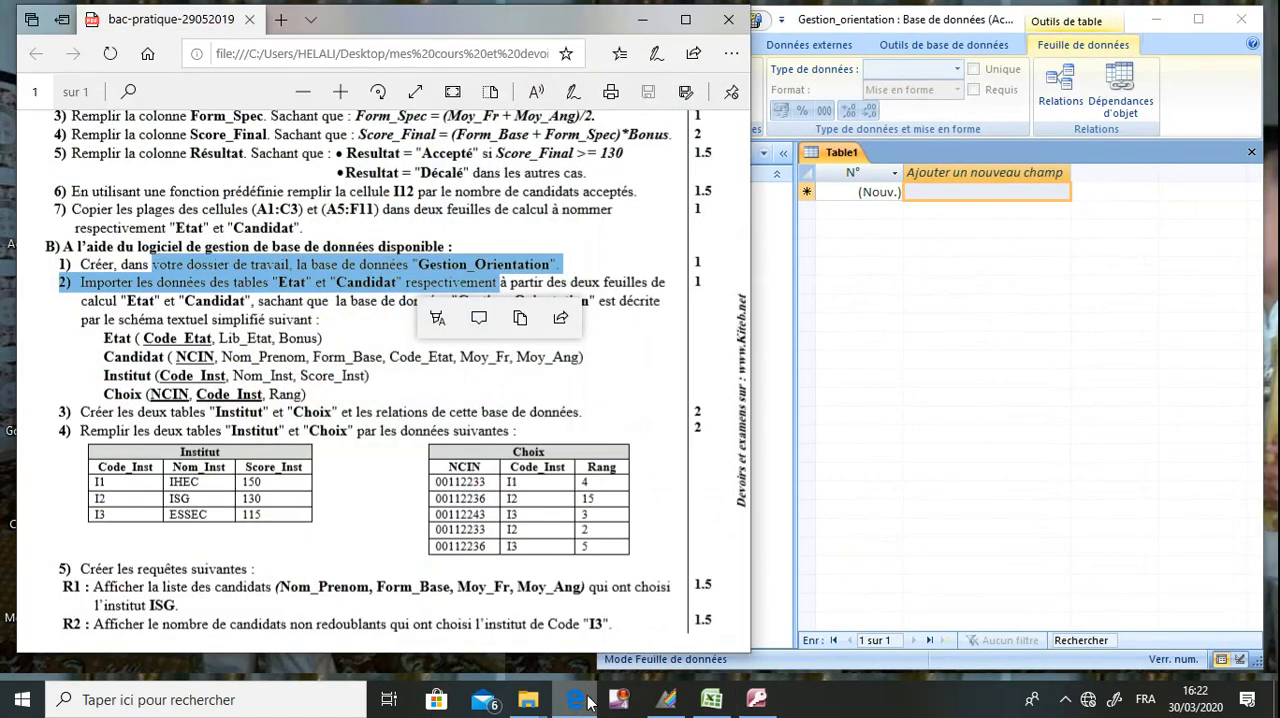
pyautogui.click(352, 356)
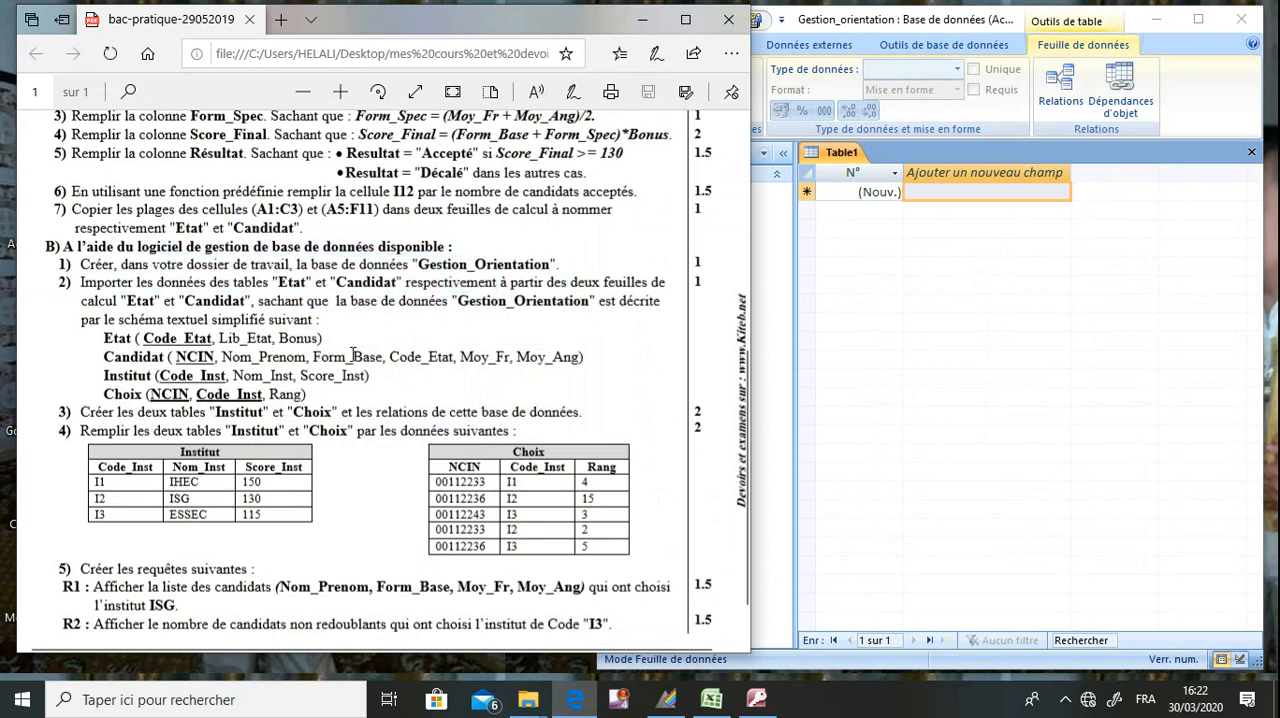
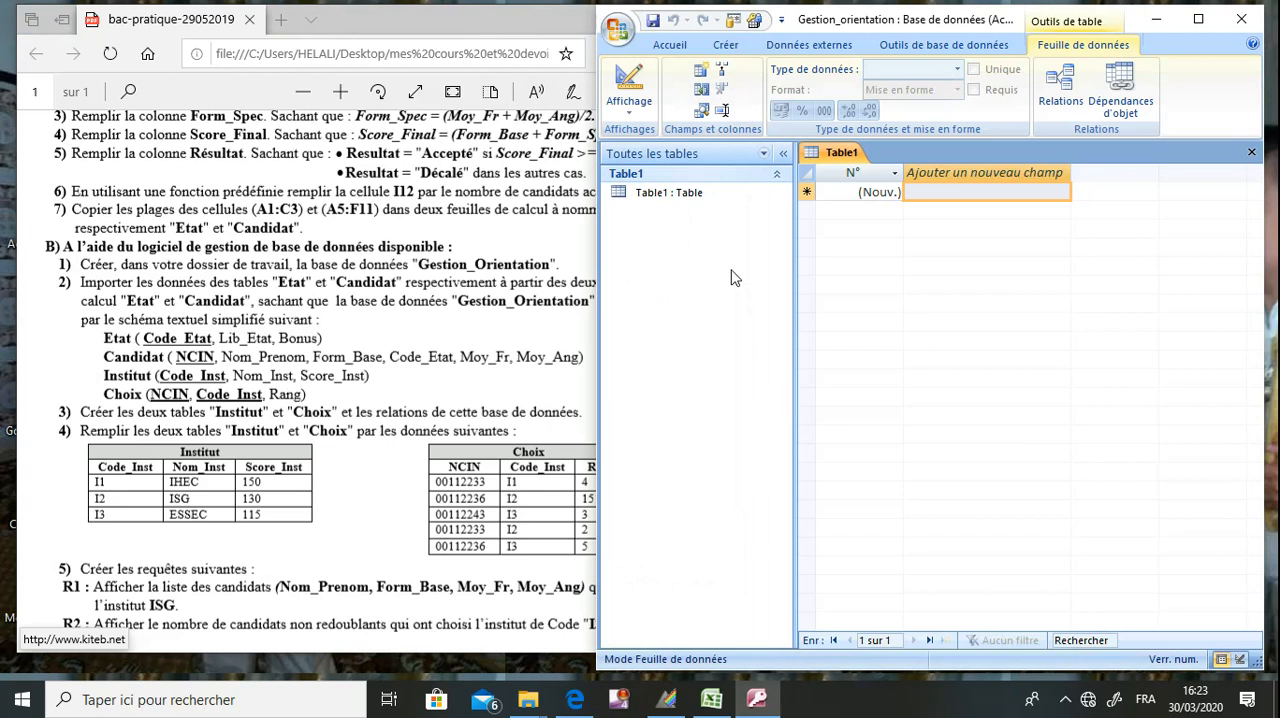
# Start an Excel import into a new table, using Orientation.xls from the folder C:\bac2020\123456 as the source.
pyautogui.click(792, 52)
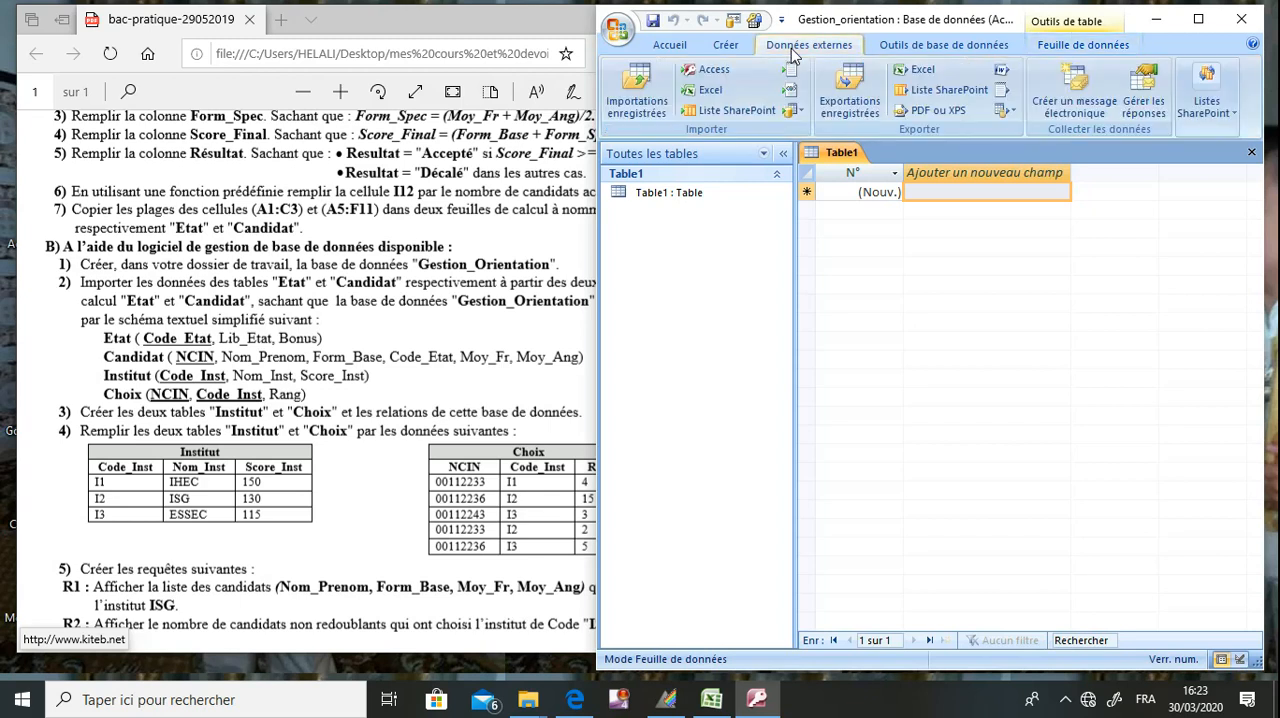
pyautogui.click(717, 95)
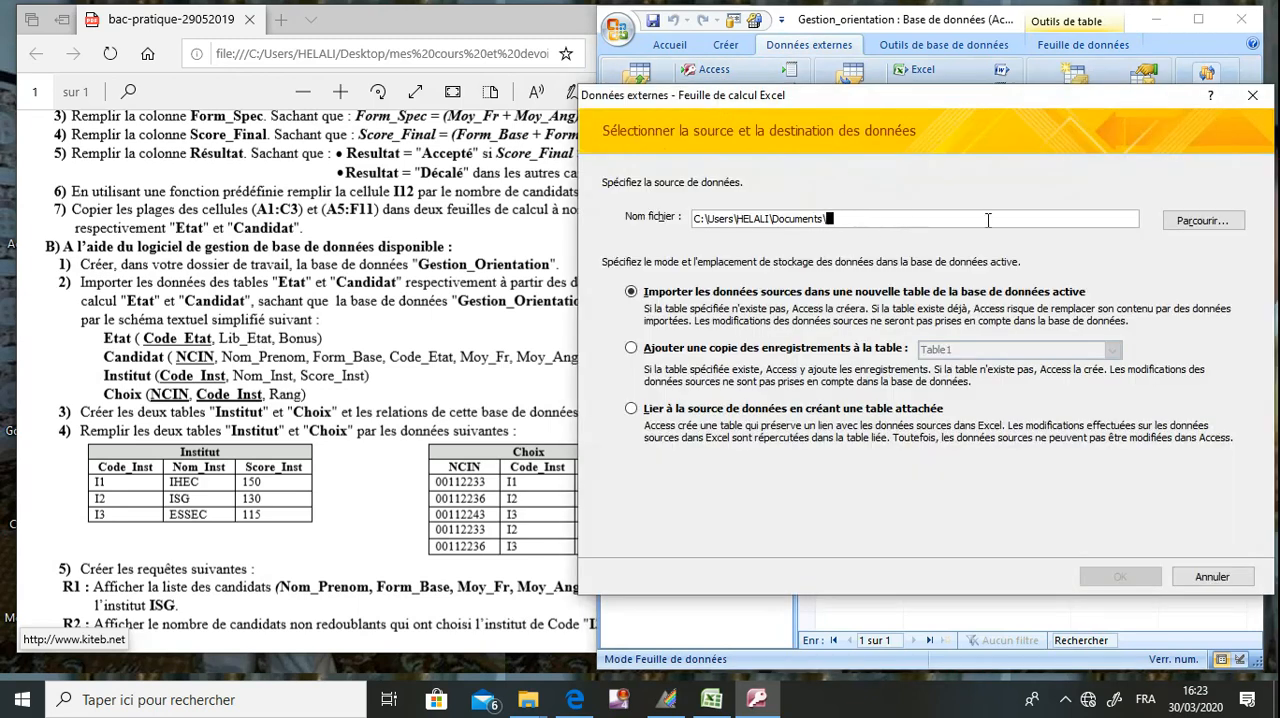
pyautogui.click(1200, 221)
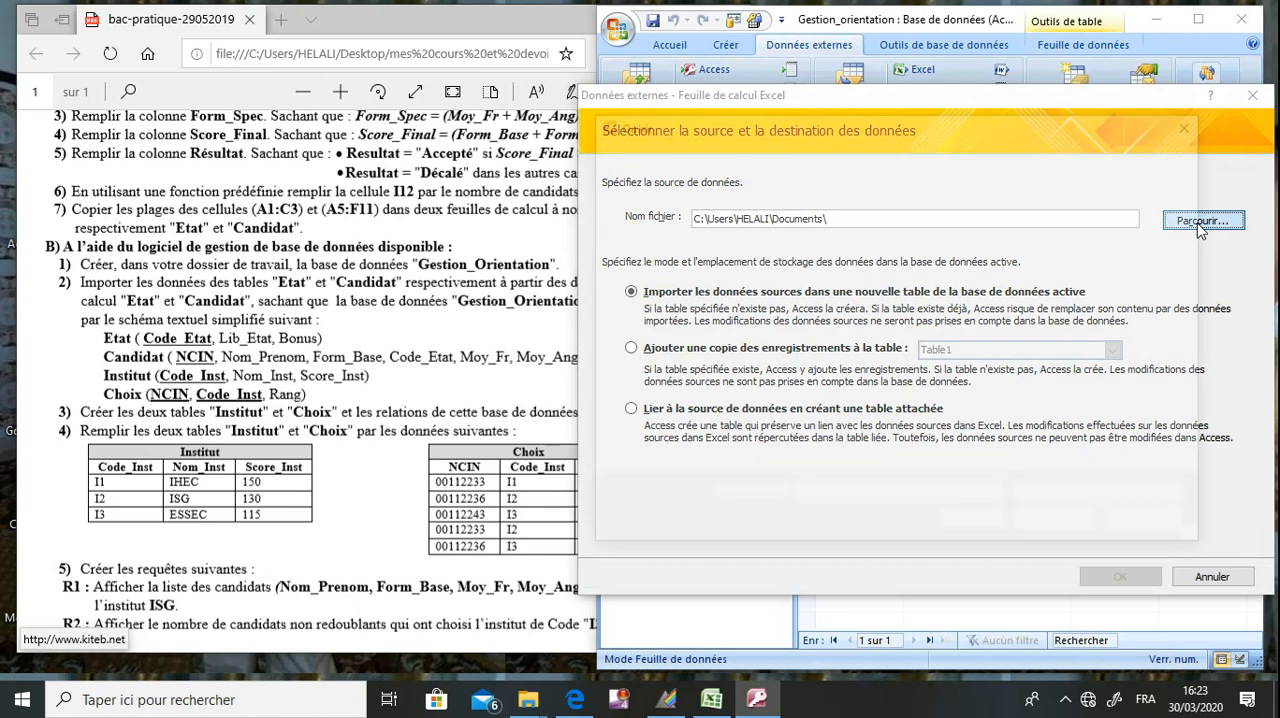
pyautogui.scroll(-3, 670, 370)
pyautogui.click(686, 370)
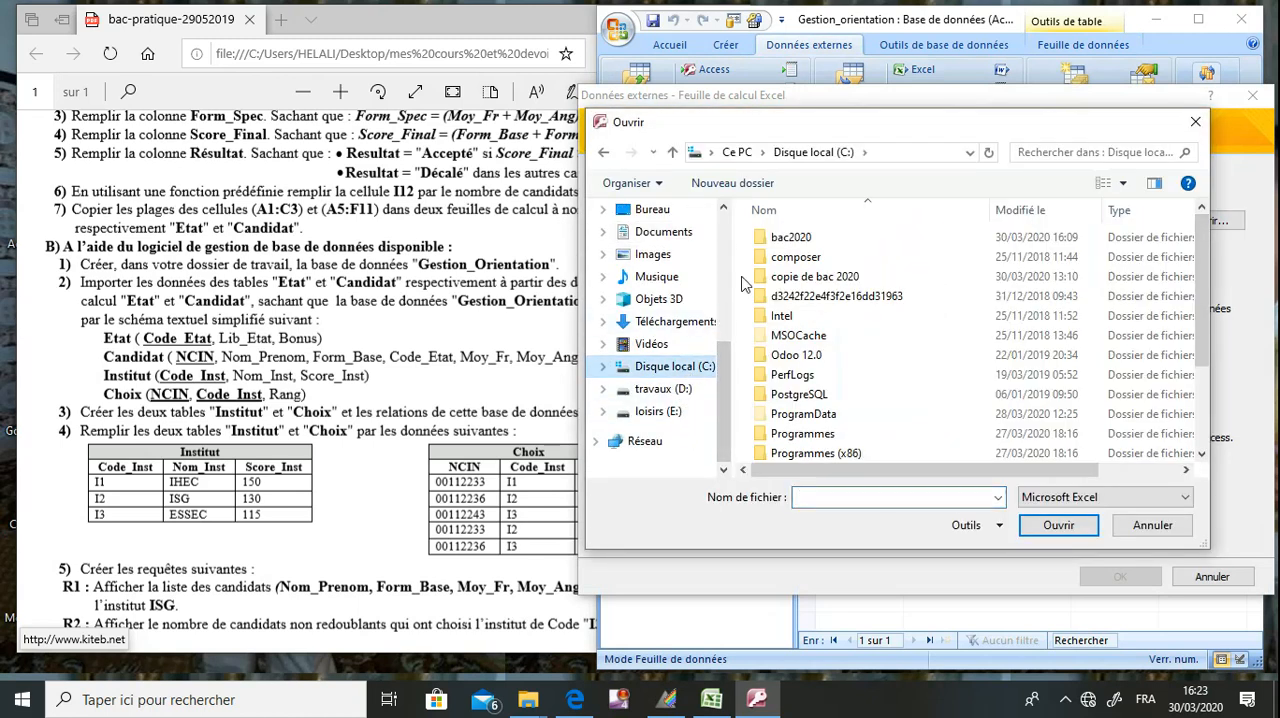
pyautogui.doubleClick(770, 240)
pyautogui.doubleClick(771, 240)
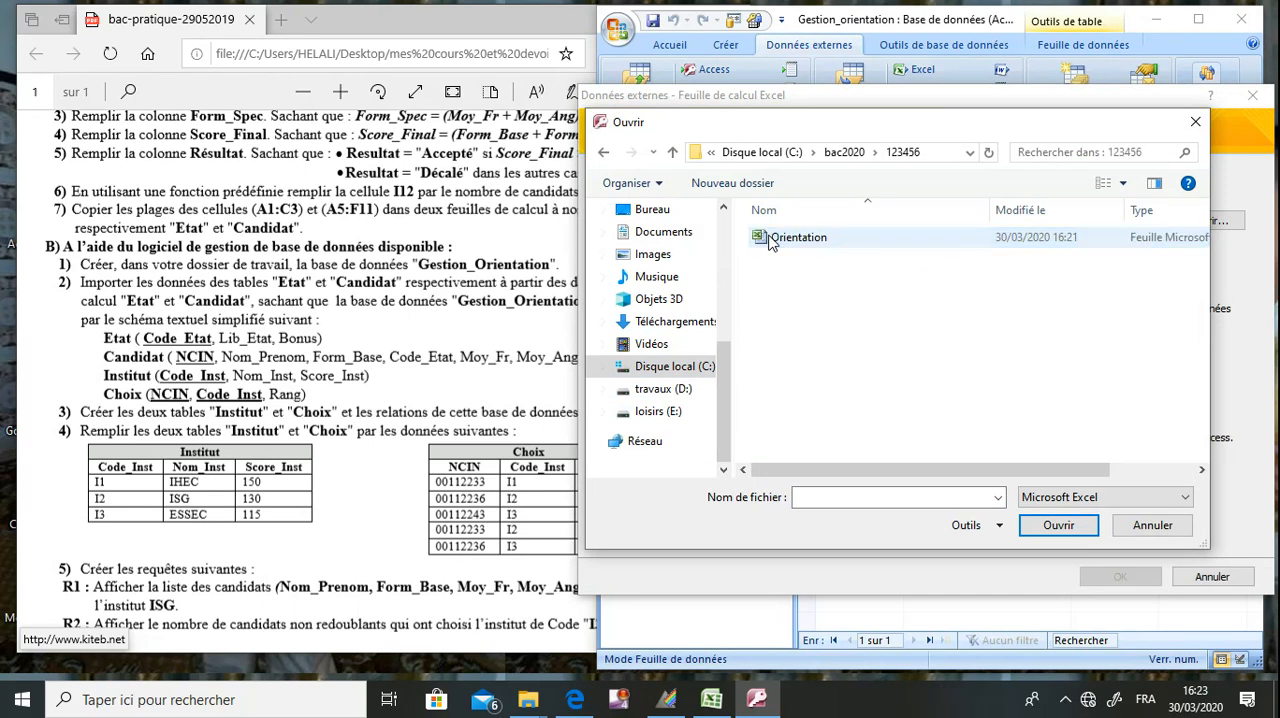
pyautogui.doubleClick(771, 241)
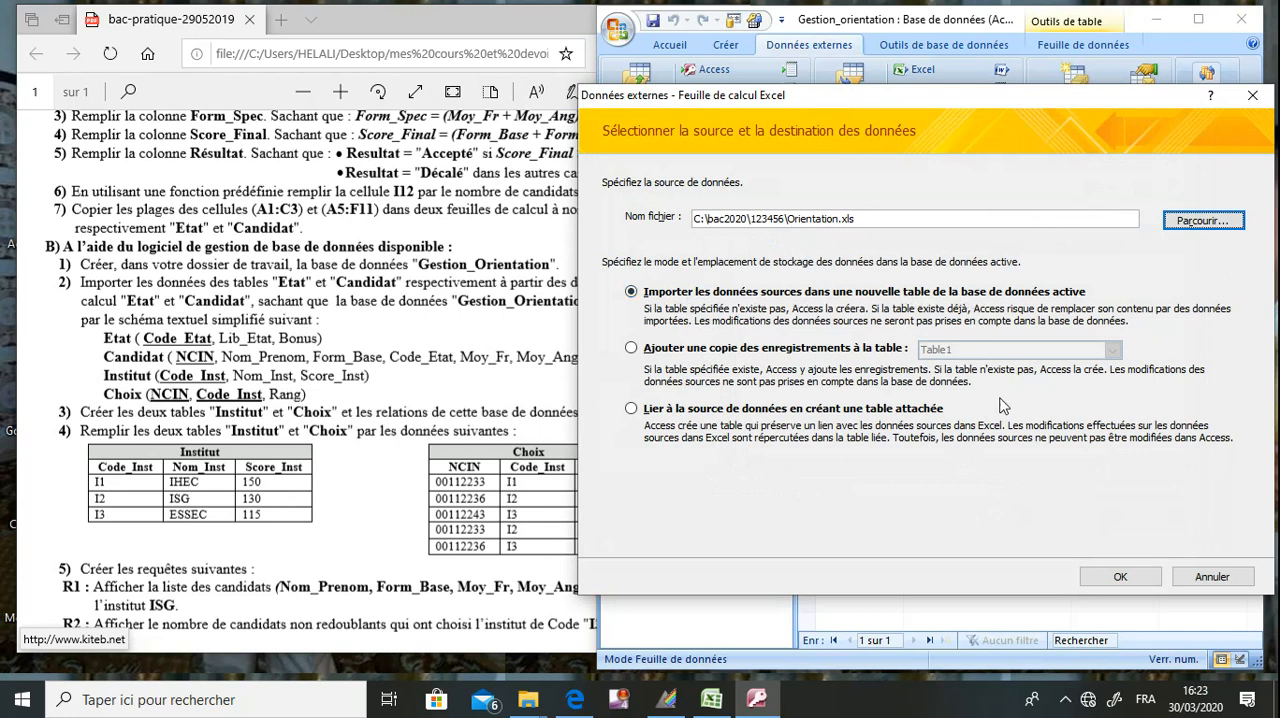
pyautogui.click(1110, 577)
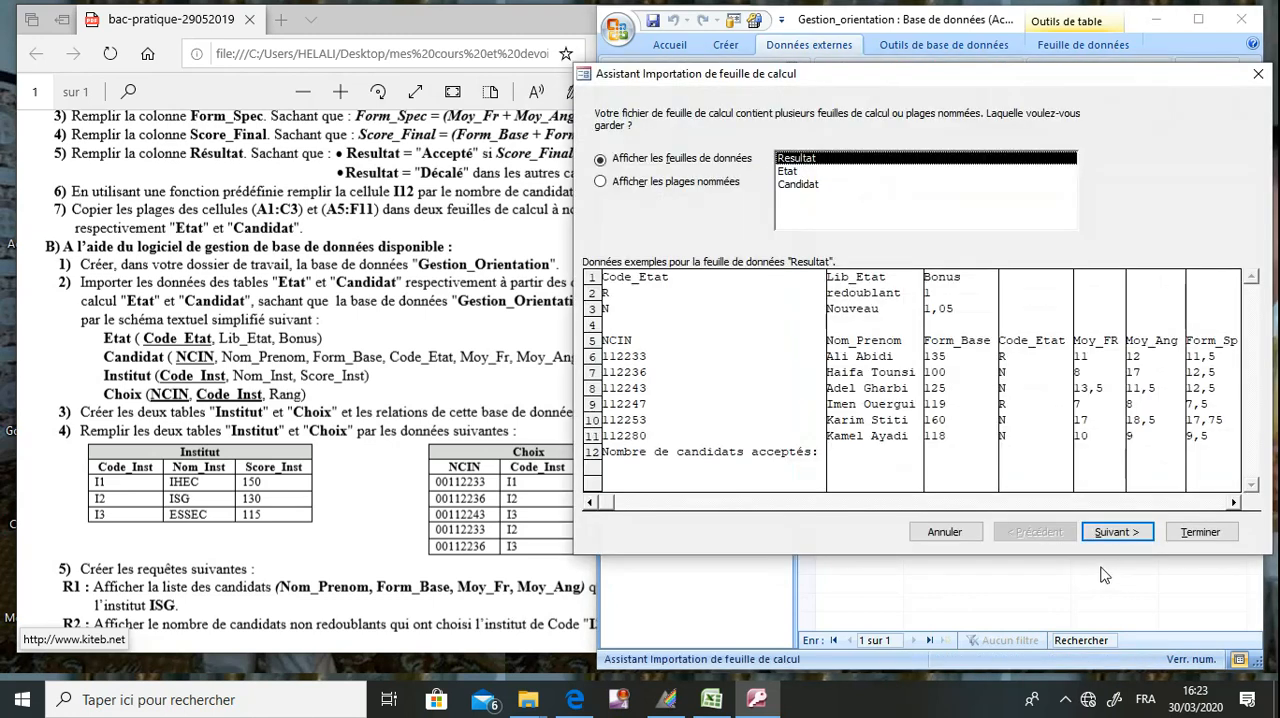
# Choose the Etat sheet for import, with the first row as column headings and the default field options.
pyautogui.moveTo(1052, 75); pyautogui.dragTo(1018, 112)
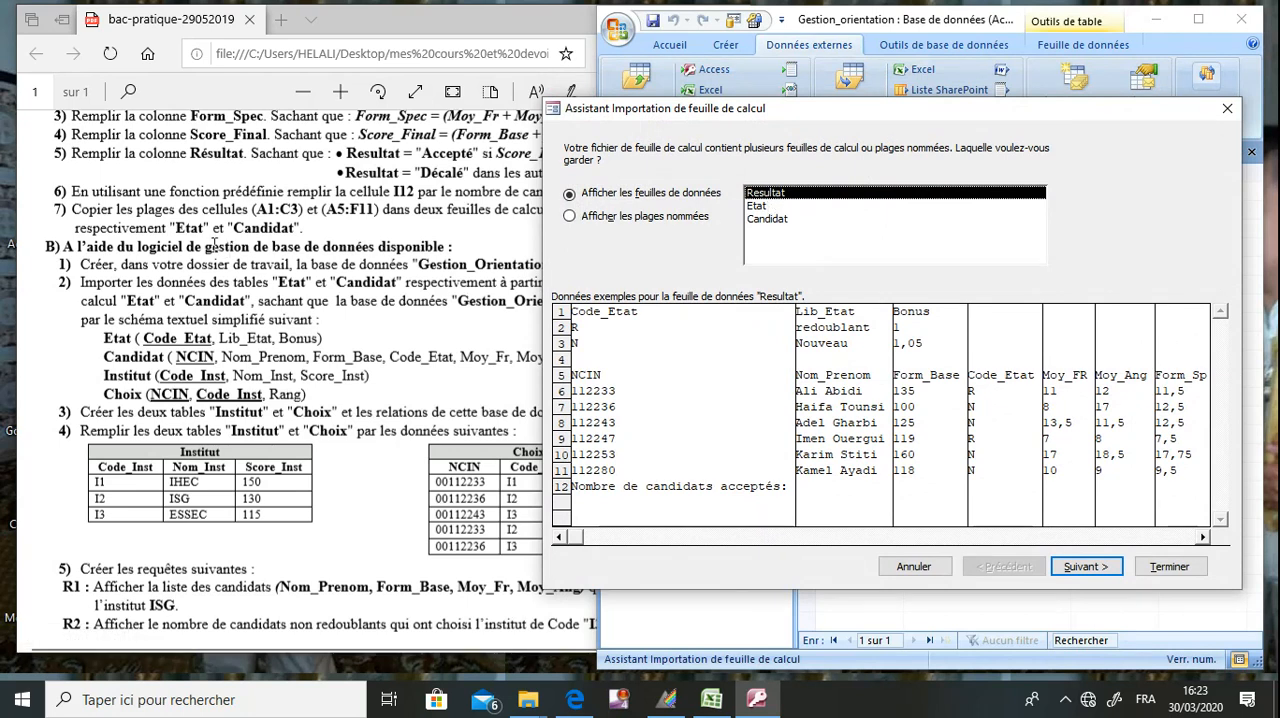
pyautogui.click(768, 207)
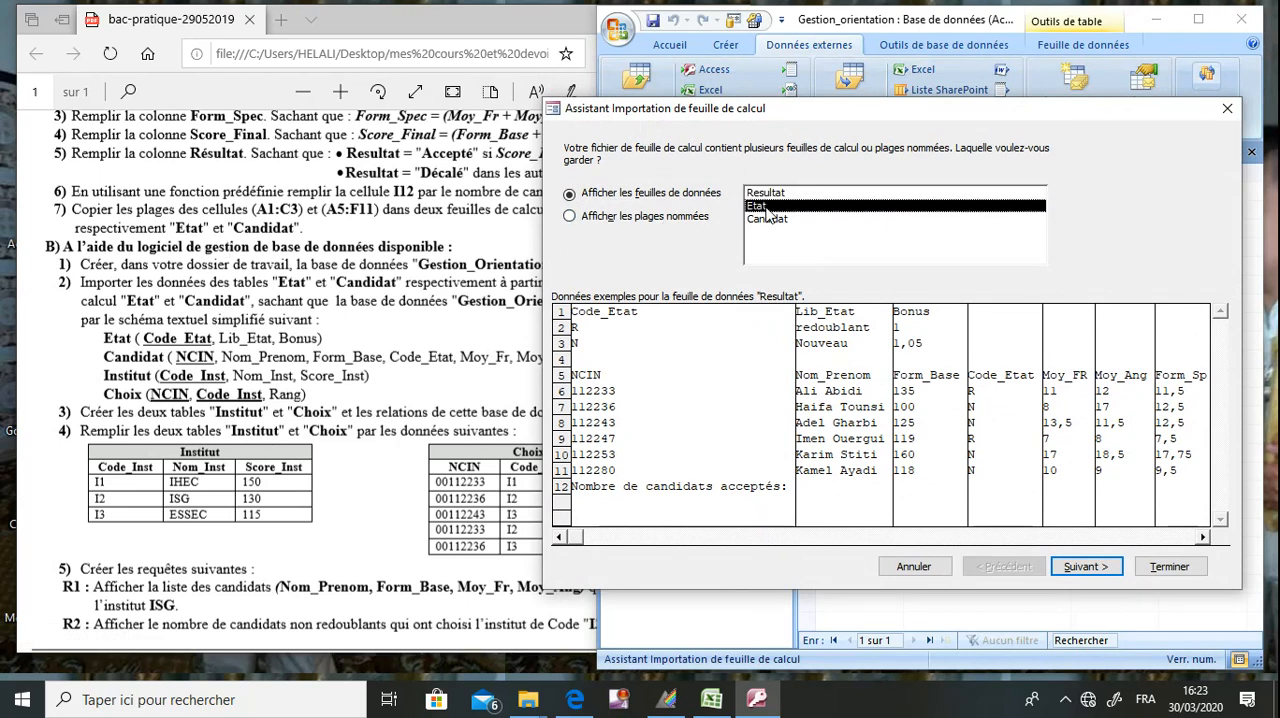
pyautogui.click(1075, 569)
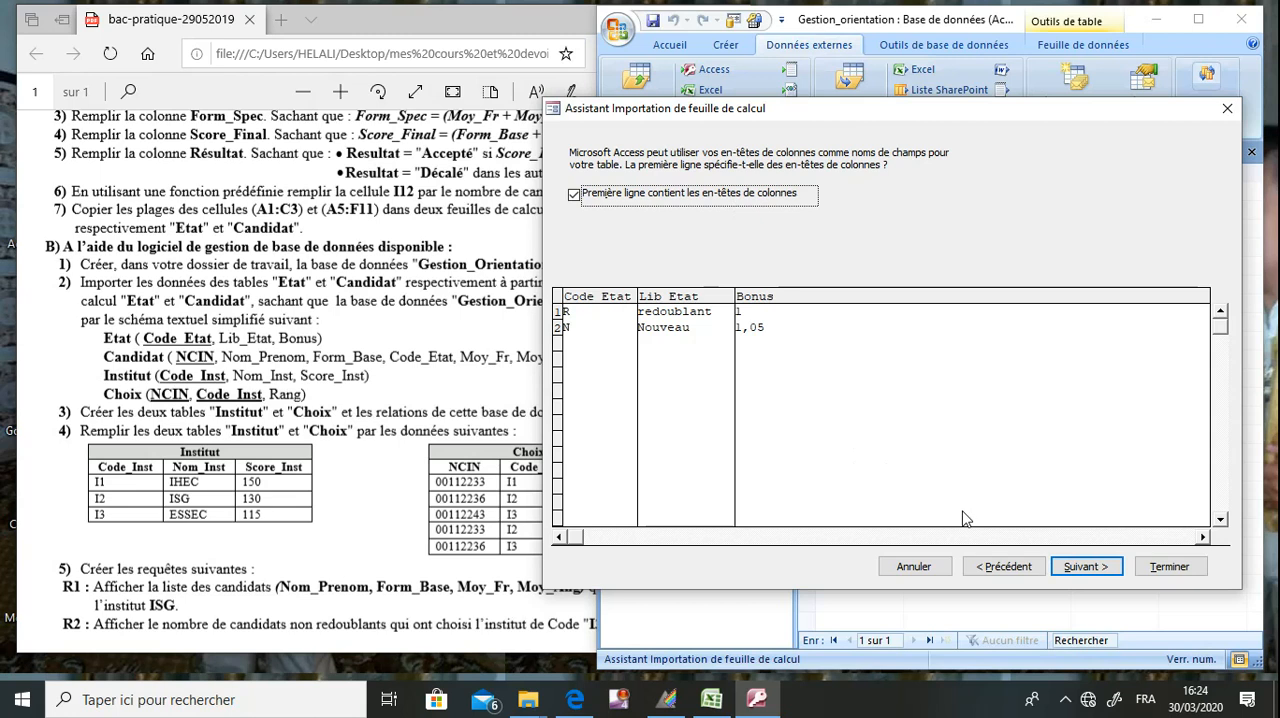
pyautogui.click(1080, 567)
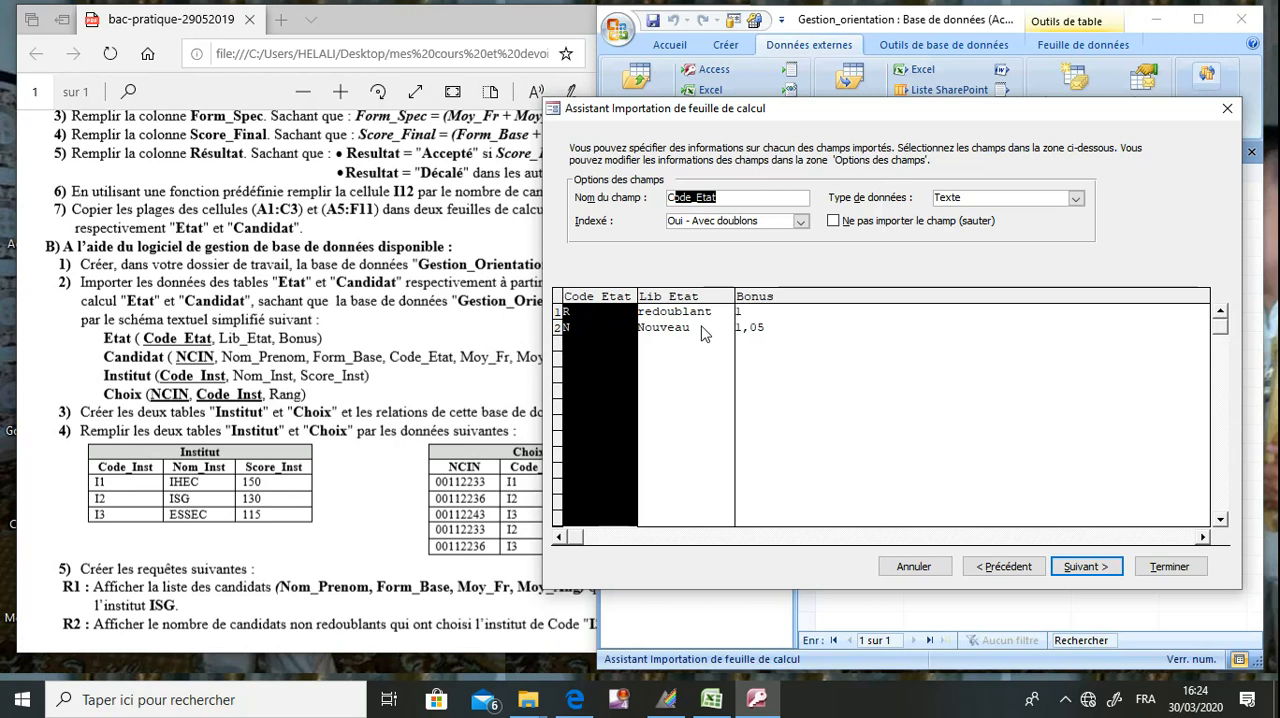
pyautogui.click(1070, 567)
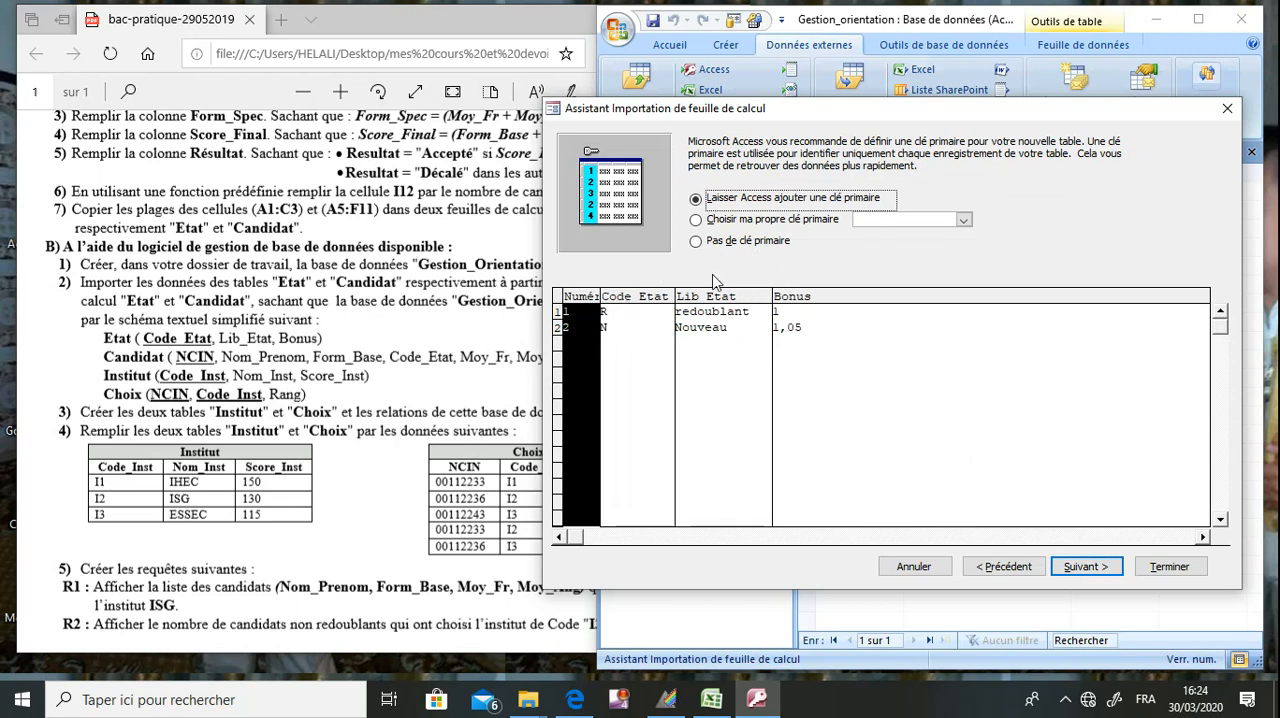
# Set Code_Etat as the primary key and finish importing to the table Etat without saving the import steps.
pyautogui.click(767, 225)
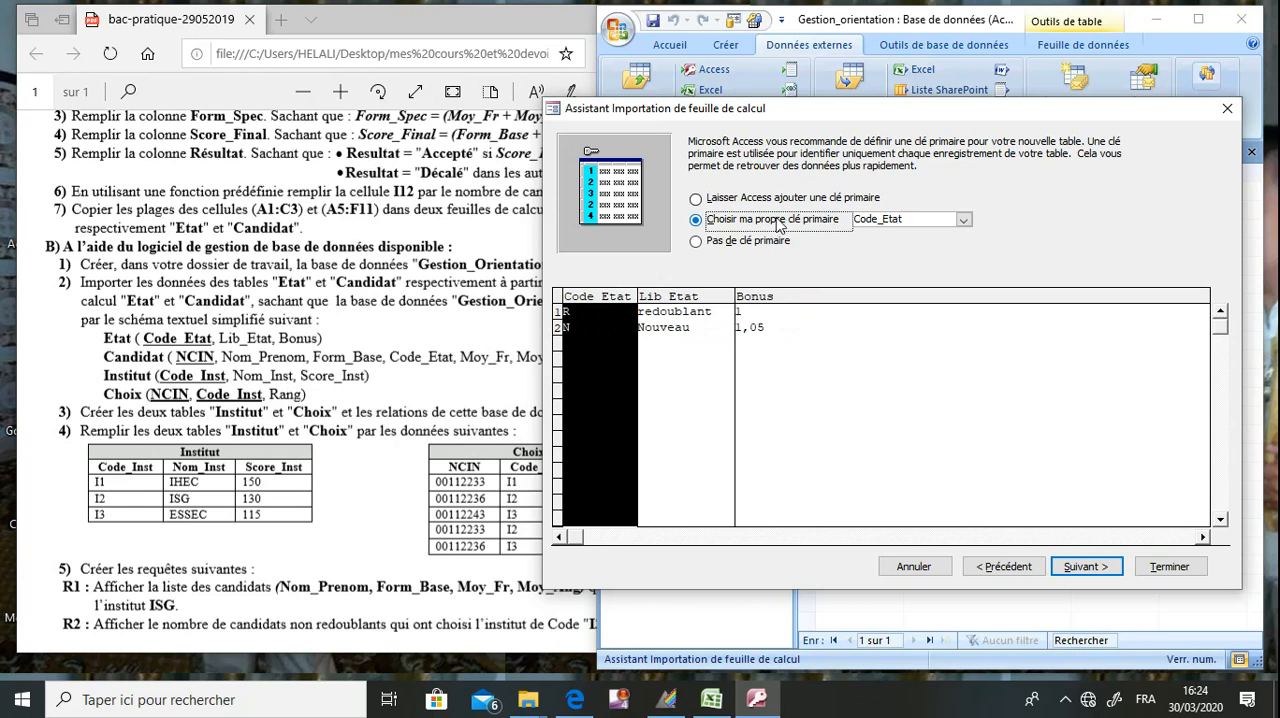
pyautogui.click(938, 216)
pyautogui.click(963, 219)
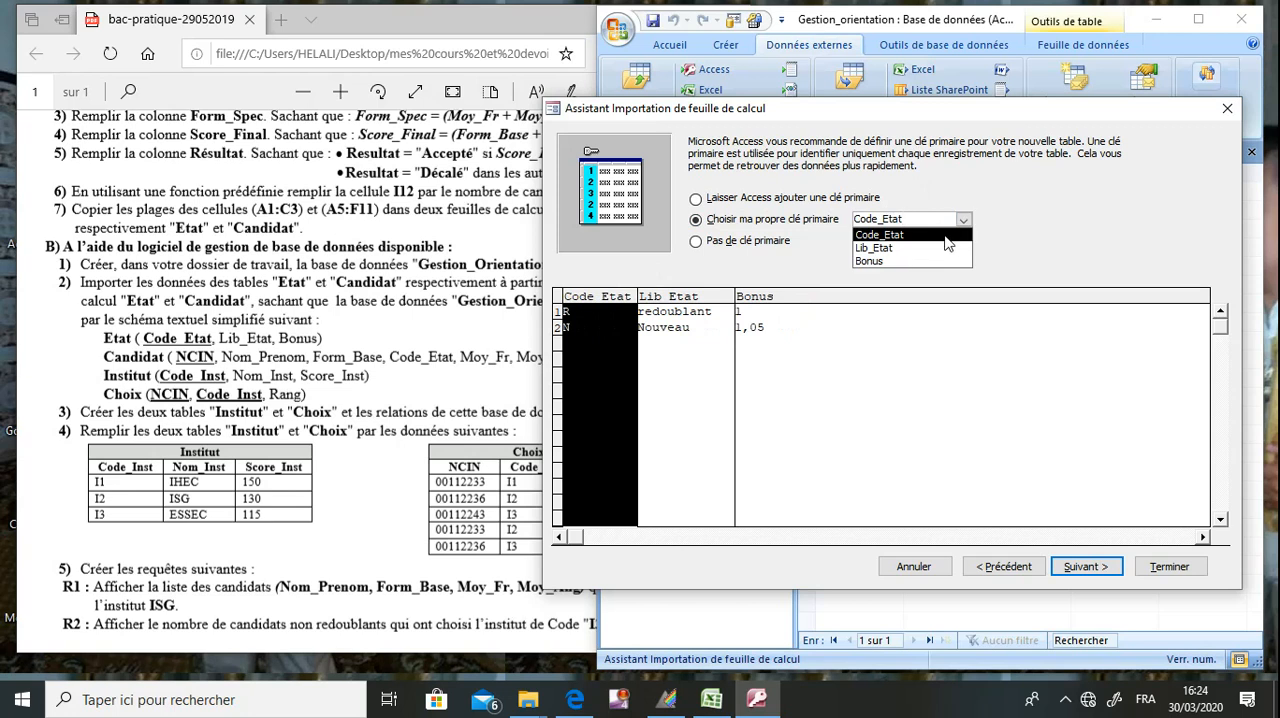
pyautogui.click(941, 235)
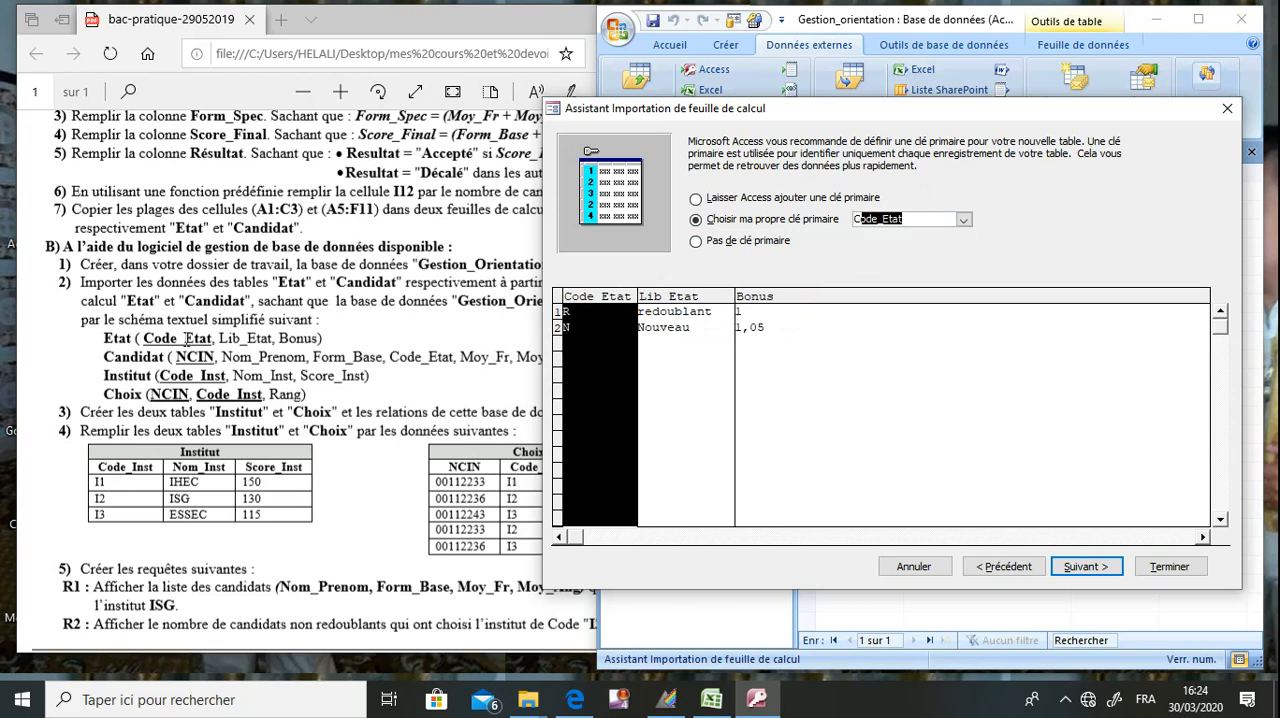
pyautogui.click(1085, 567)
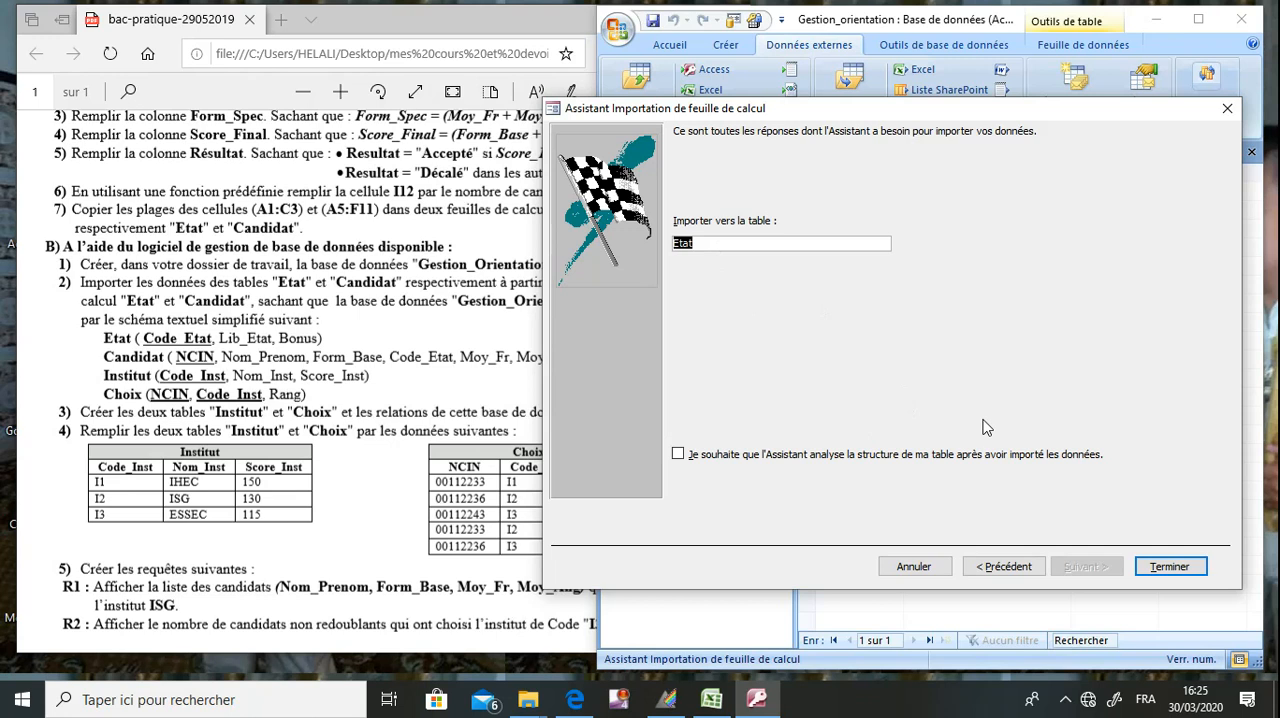
pyautogui.click(1168, 567)
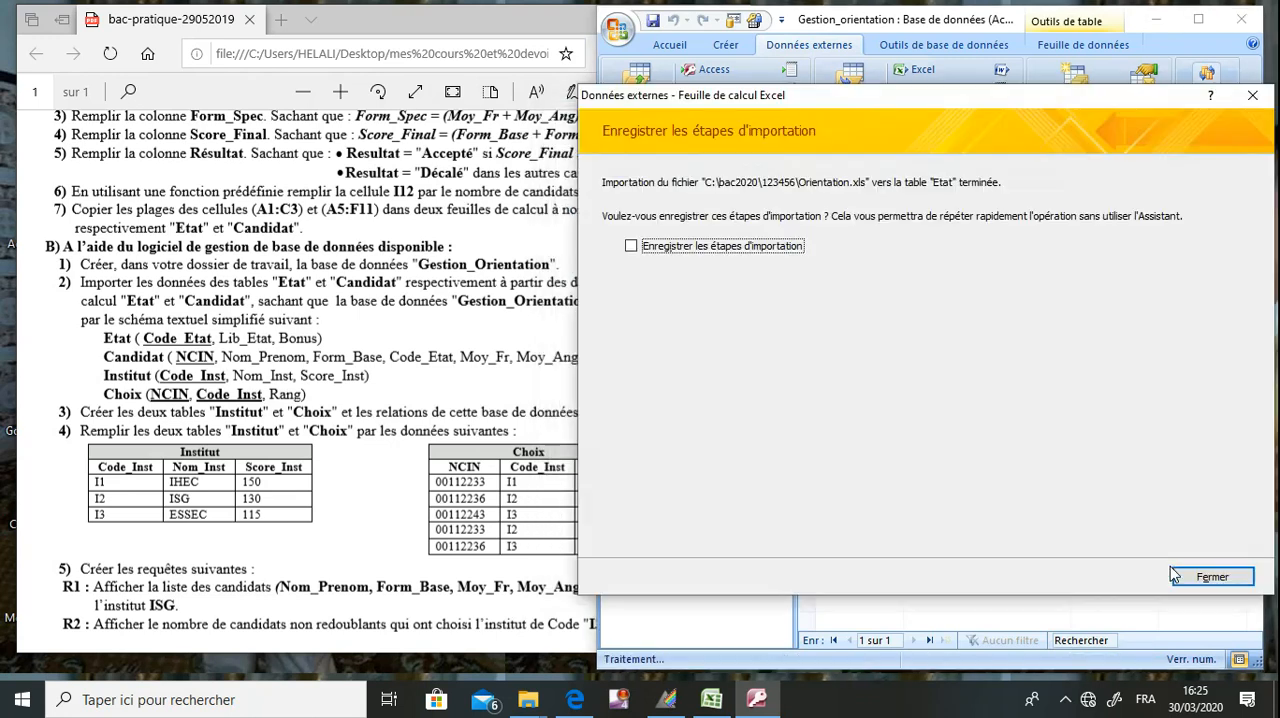
pyautogui.click(1176, 576)
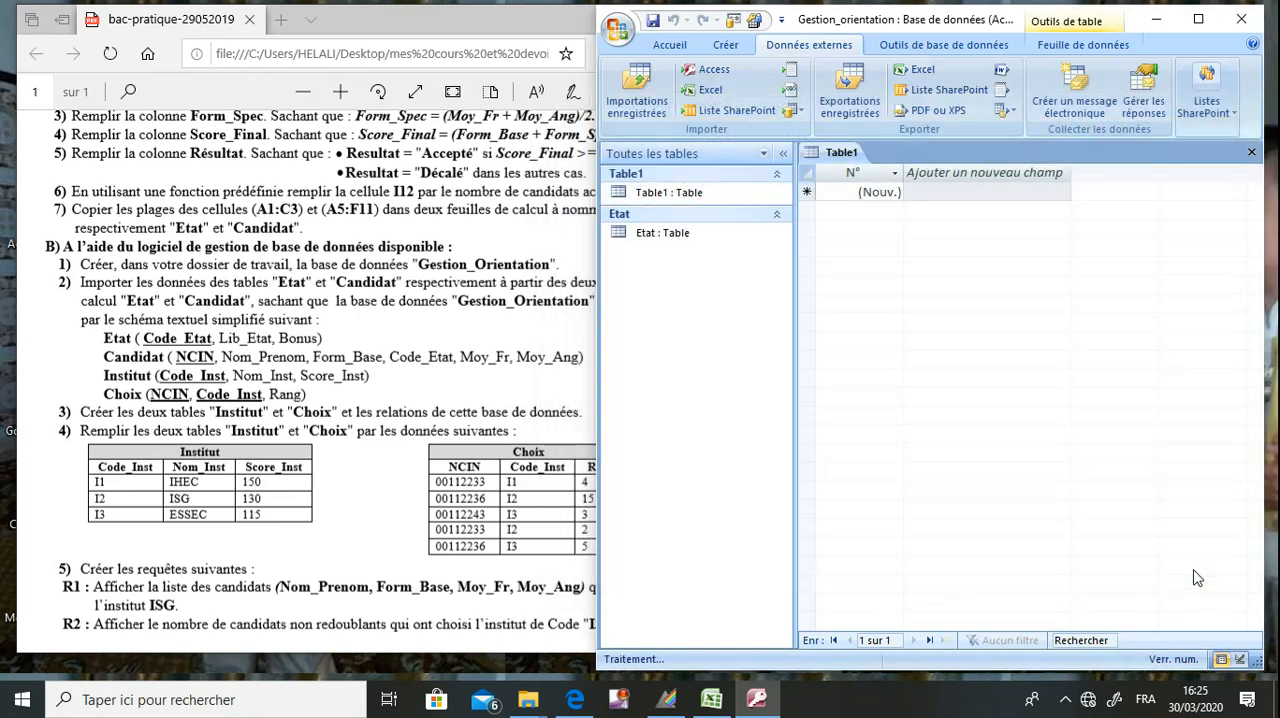
# Check the imported Etat table in datasheet and design views, and close it along with the empty Table1.
pyautogui.doubleClick(675, 238)
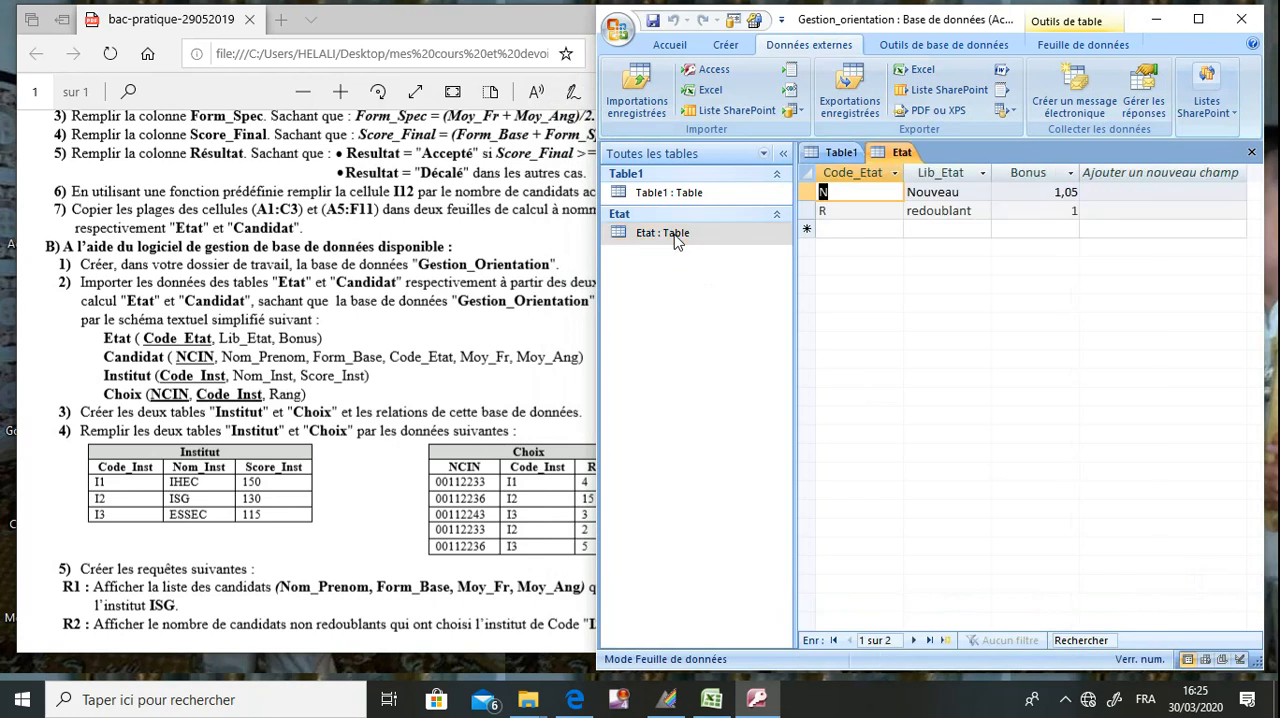
pyautogui.rightClick(675, 240)
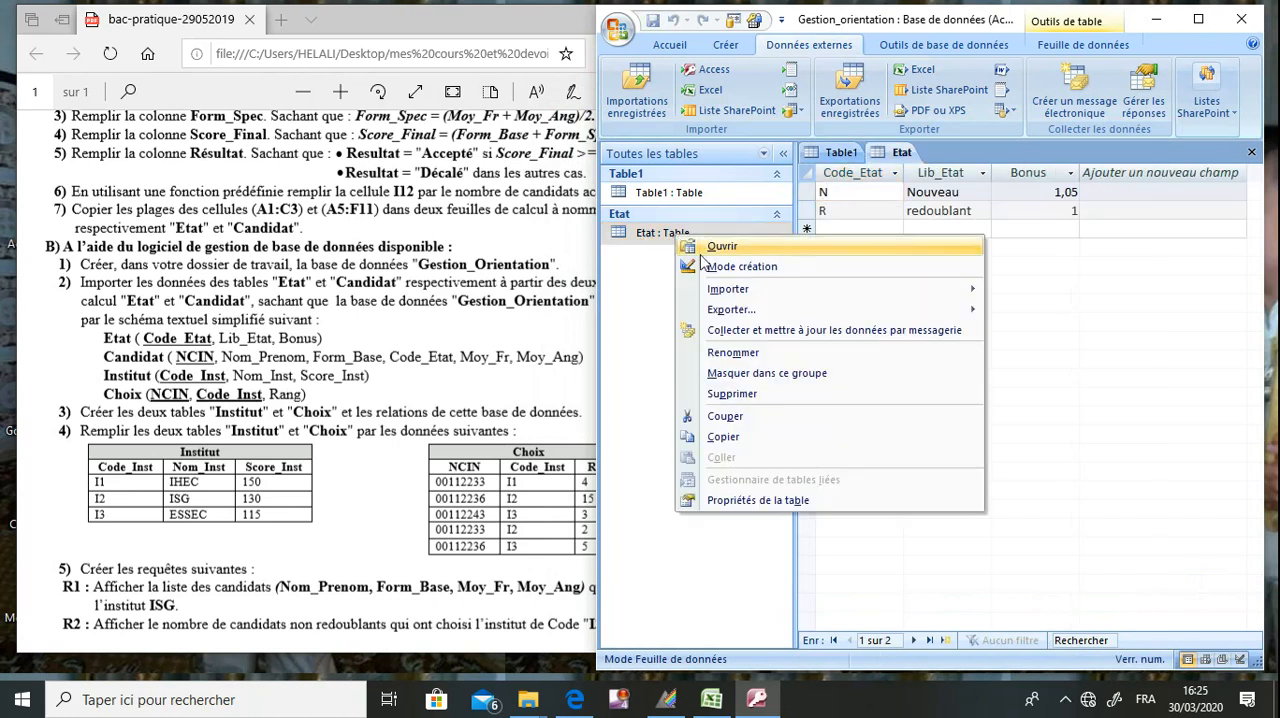
pyautogui.click(742, 267)
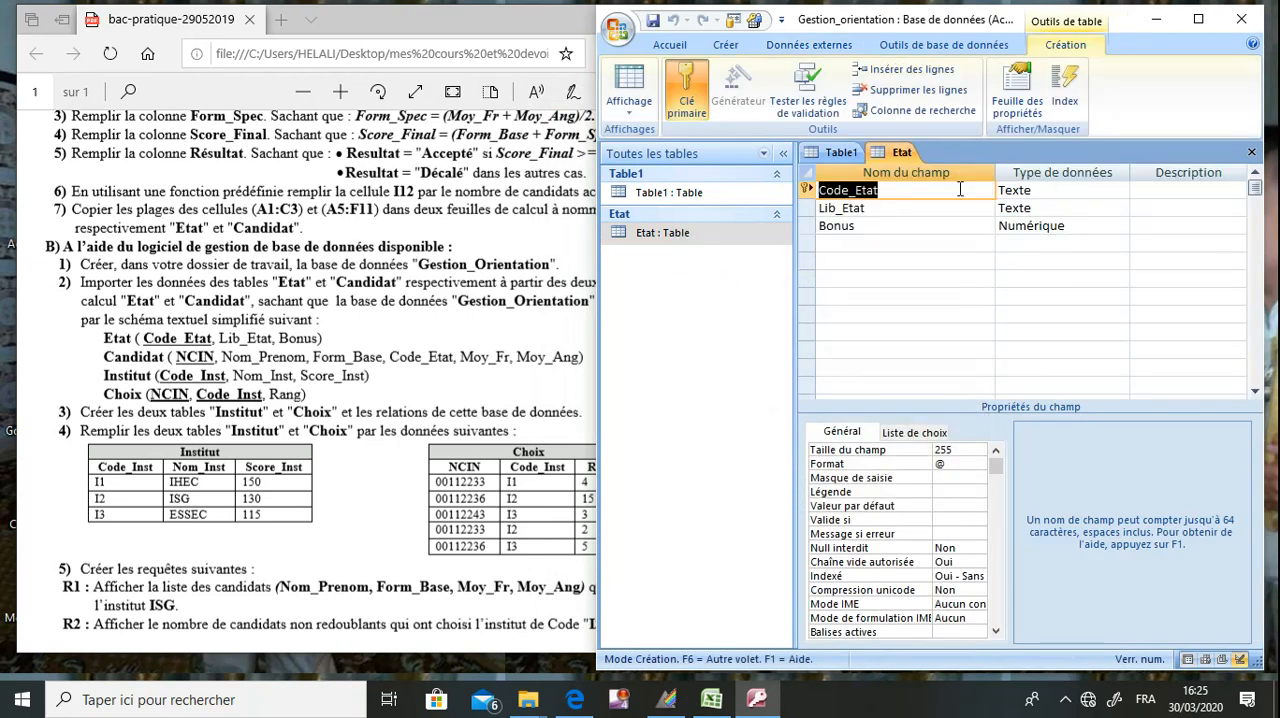
pyautogui.click(1249, 155)
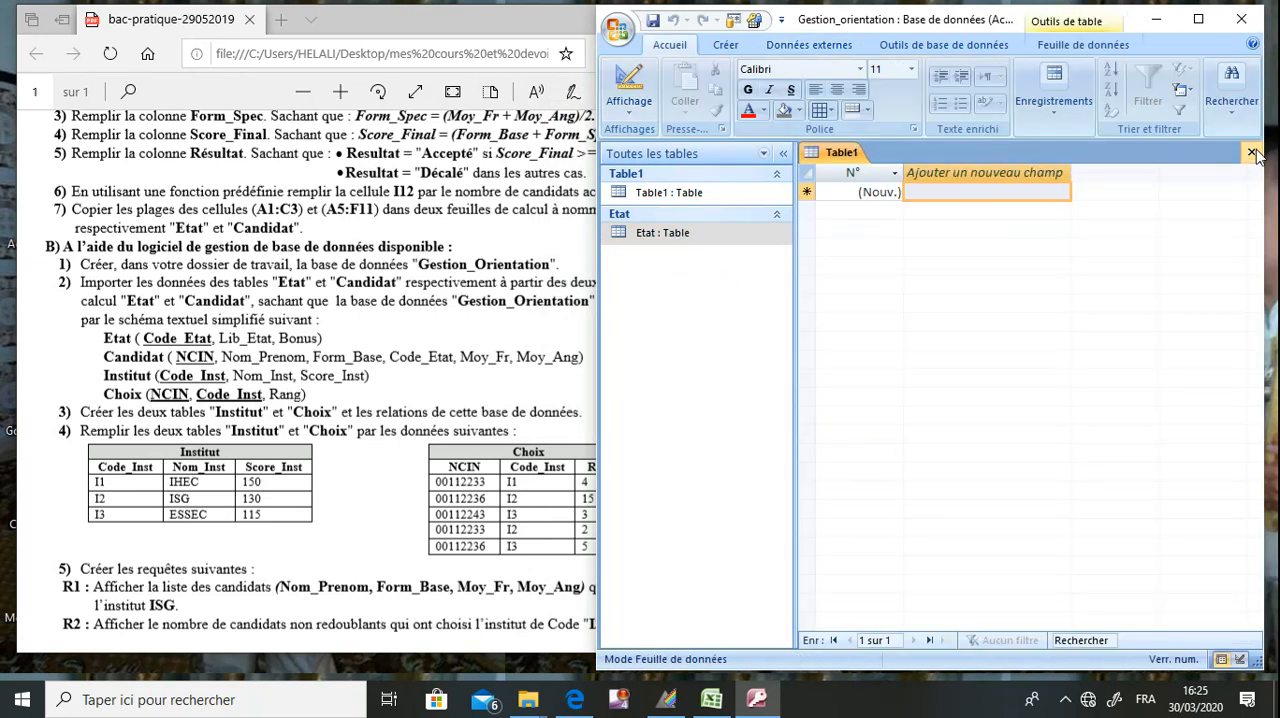
pyautogui.click(1250, 153)
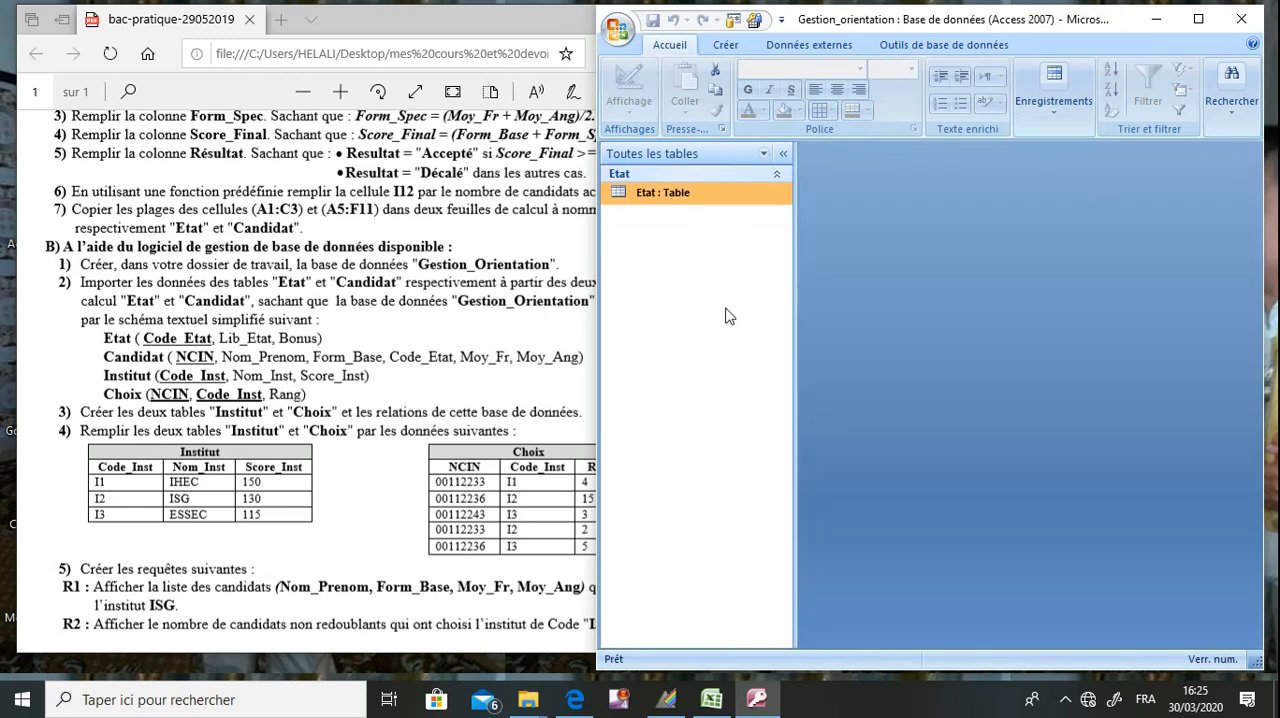
# Start another Excel import into a new table, using Orientation.xls from C:\bac2020\123456 as the source.
pyautogui.click(795, 55)
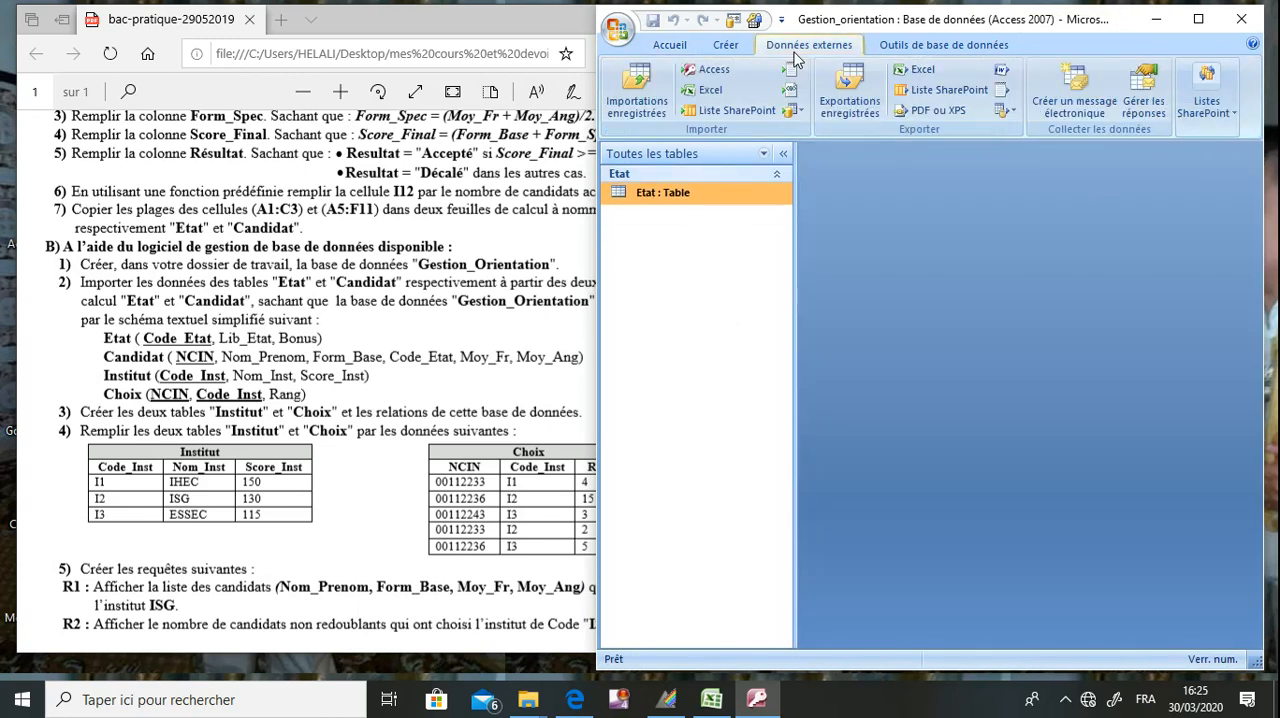
pyautogui.click(731, 91)
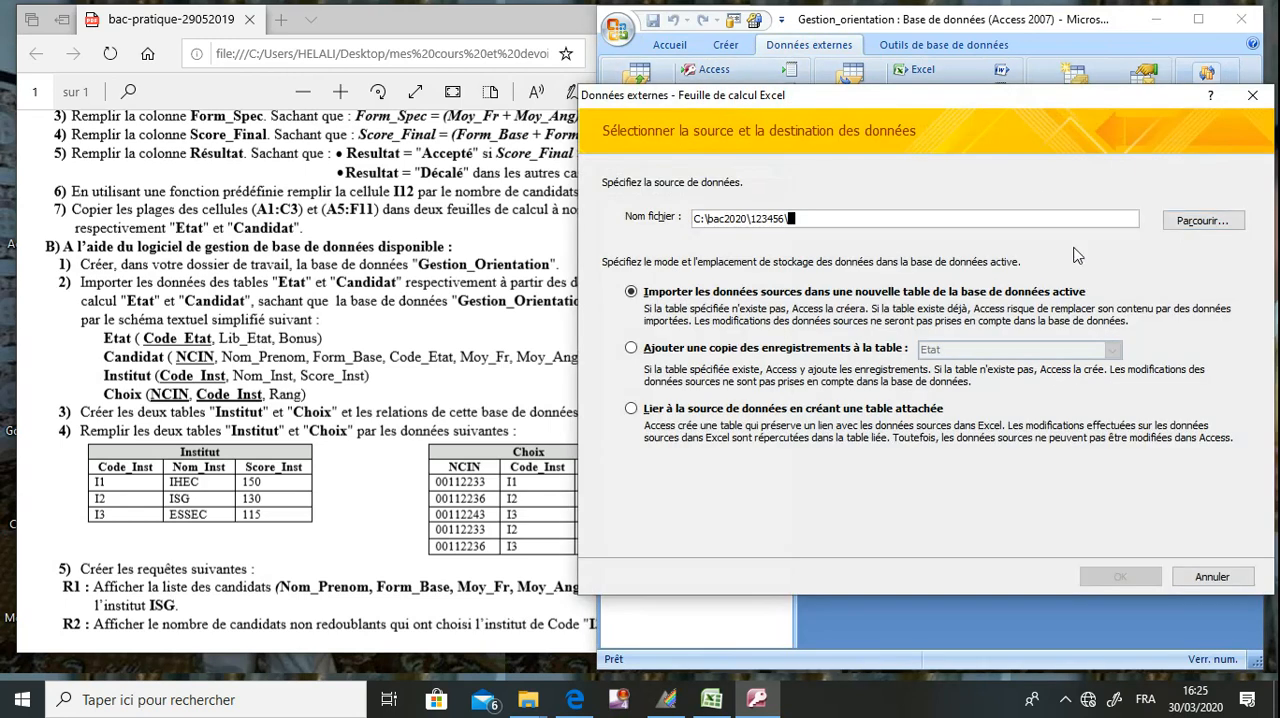
pyautogui.moveTo(791, 217); pyautogui.dragTo(692, 220)
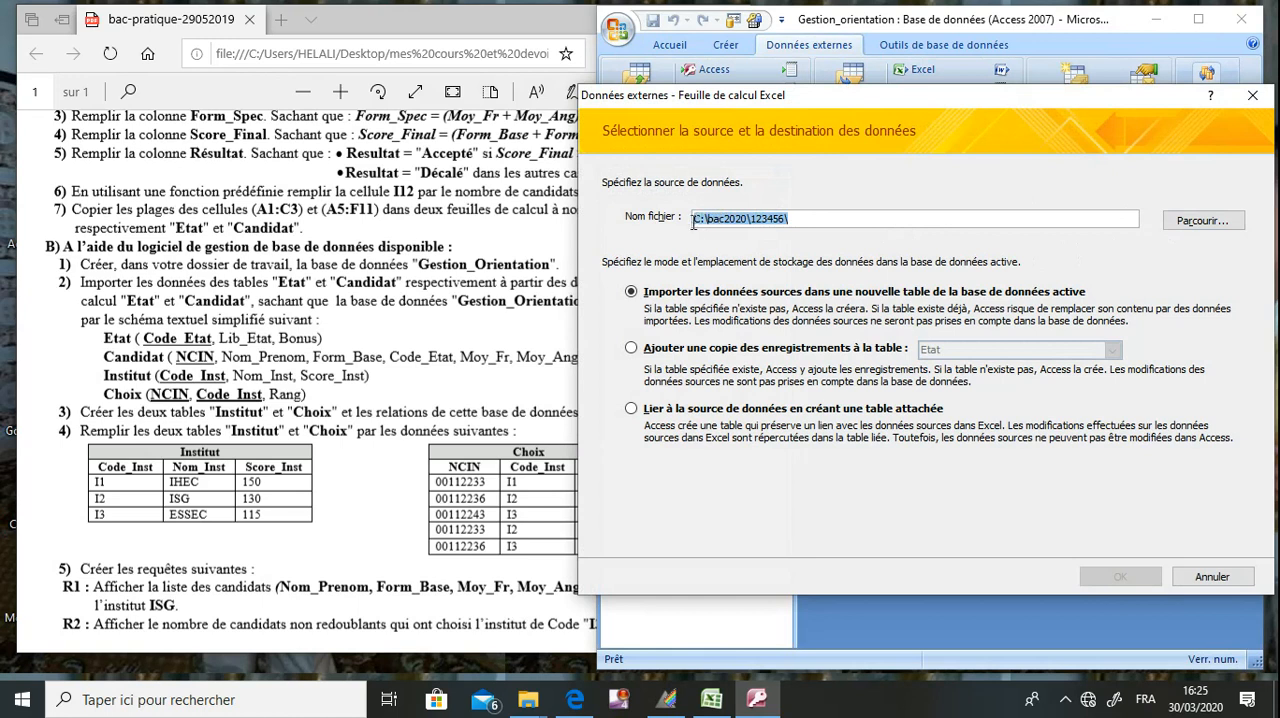
pyautogui.click(744, 222)
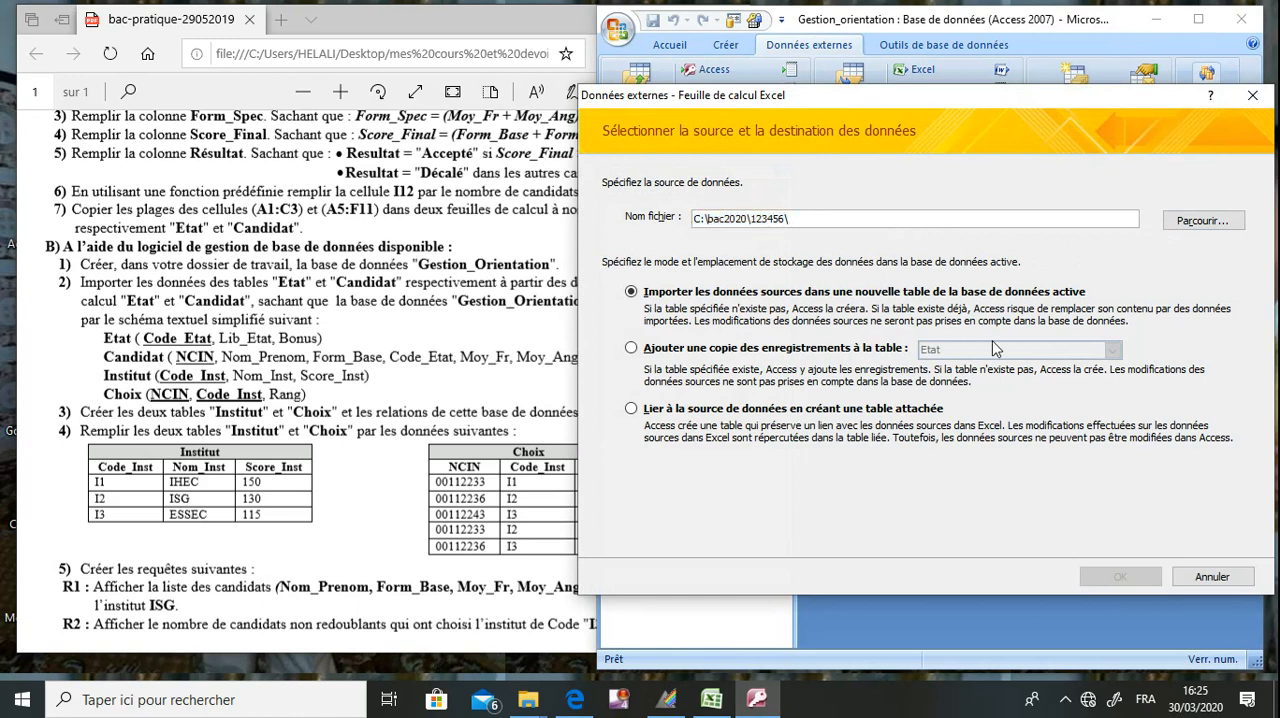
pyautogui.click(1202, 222)
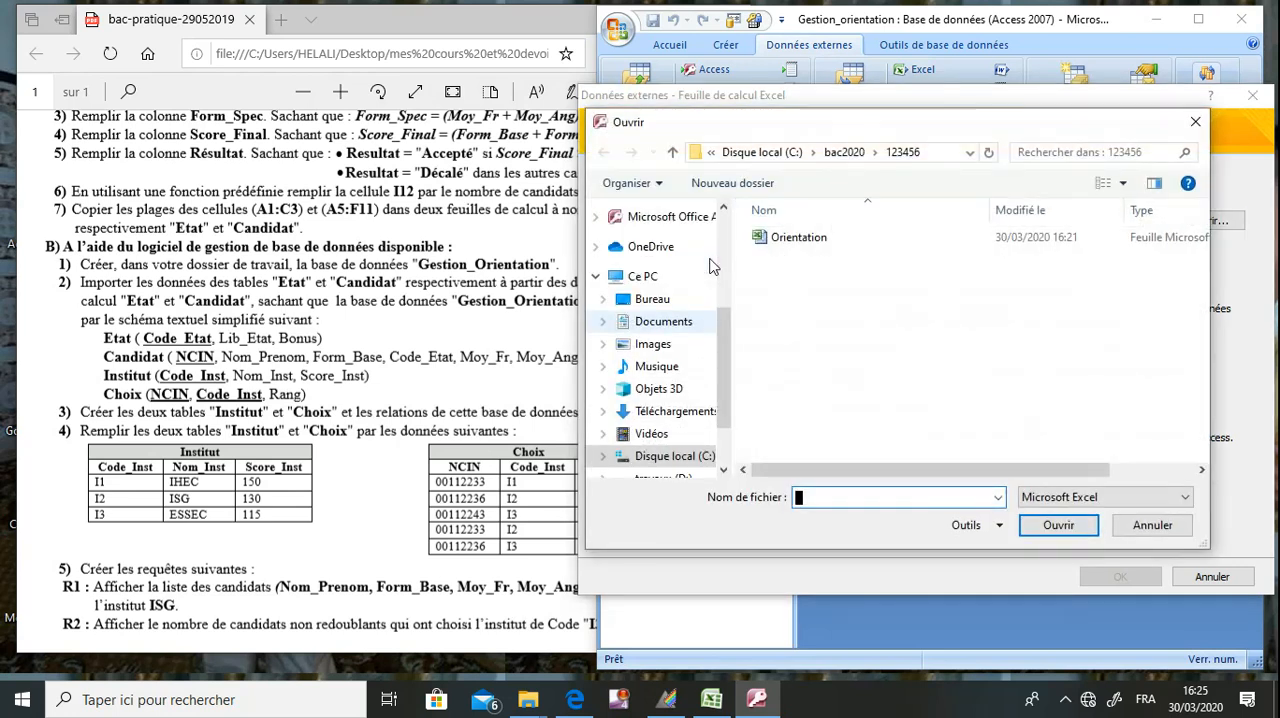
pyautogui.doubleClick(812, 240)
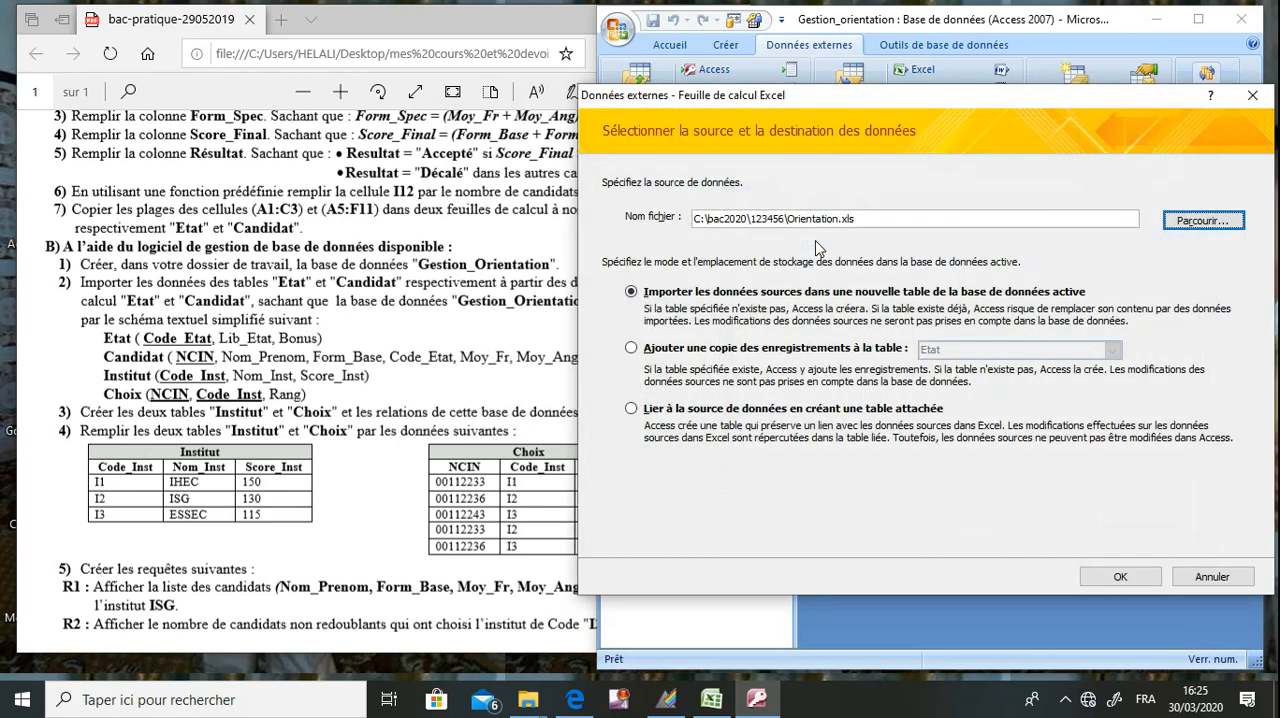
pyautogui.click(1120, 580)
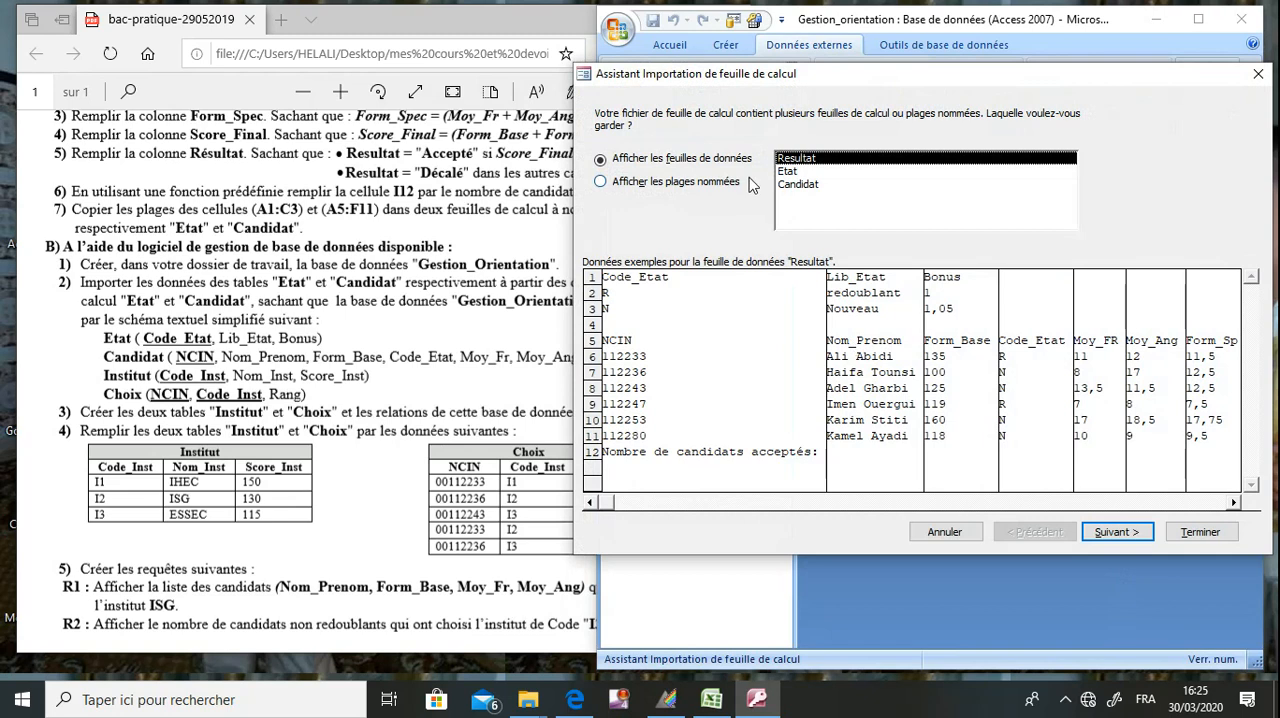
# Check the exam question, choose the Candidat sheet for import and use its first row as column headings.
pyautogui.click(235, 302)
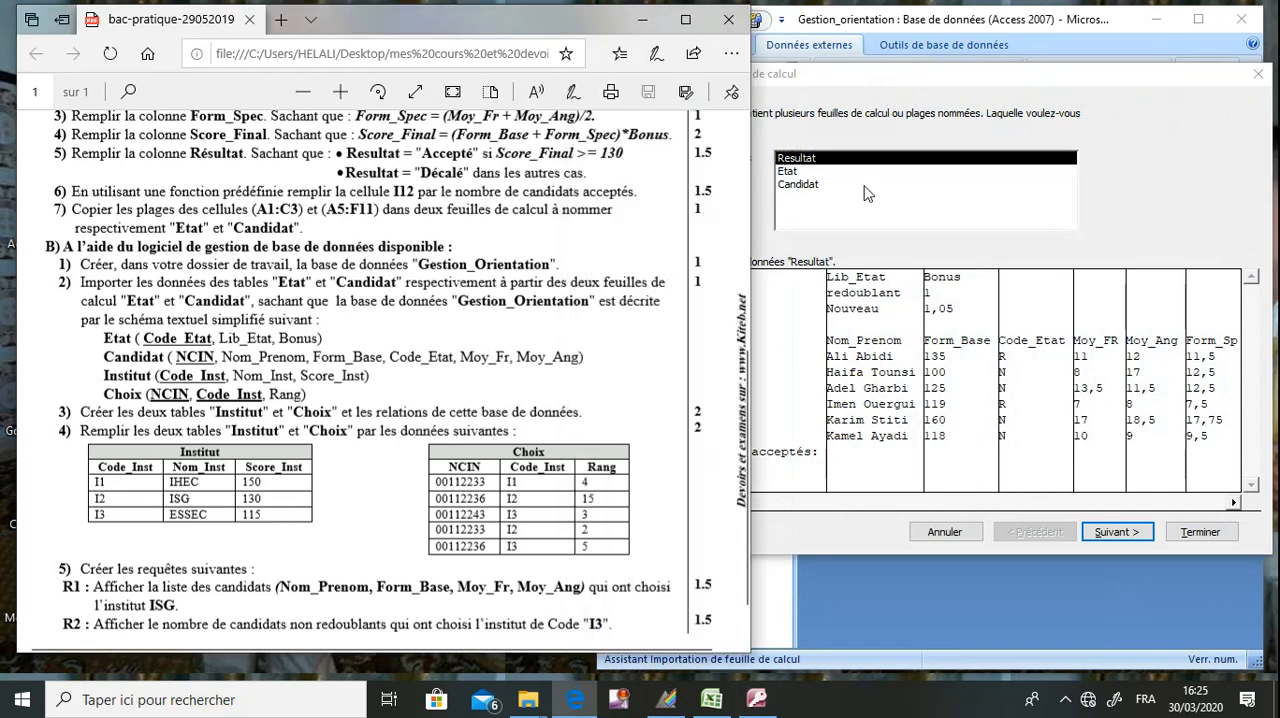
pyautogui.click(812, 186)
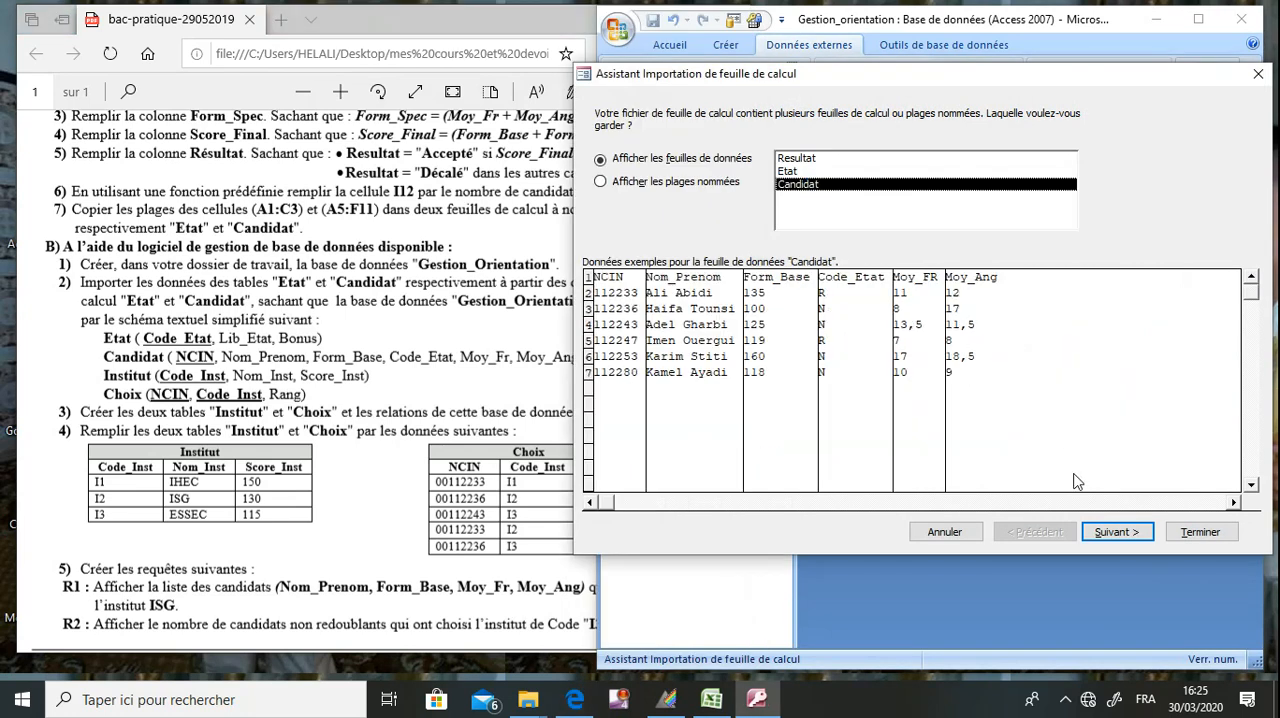
pyautogui.click(1105, 535)
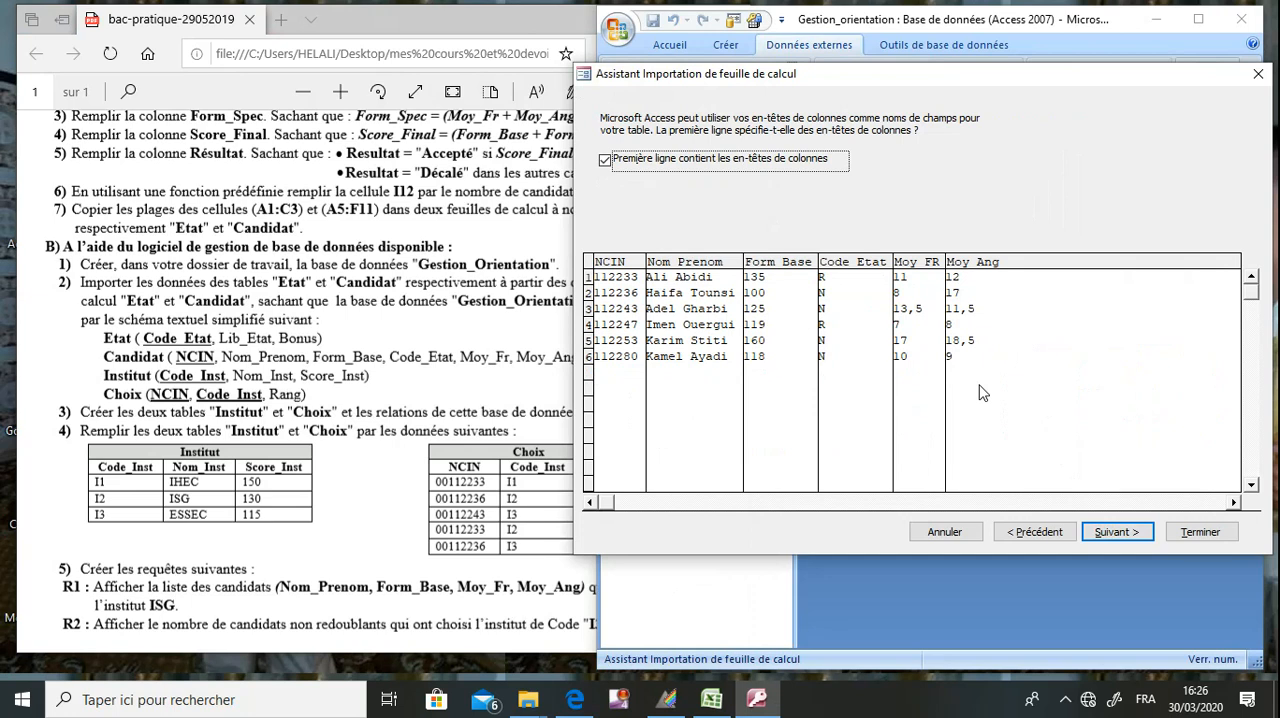
pyautogui.click(1116, 532)
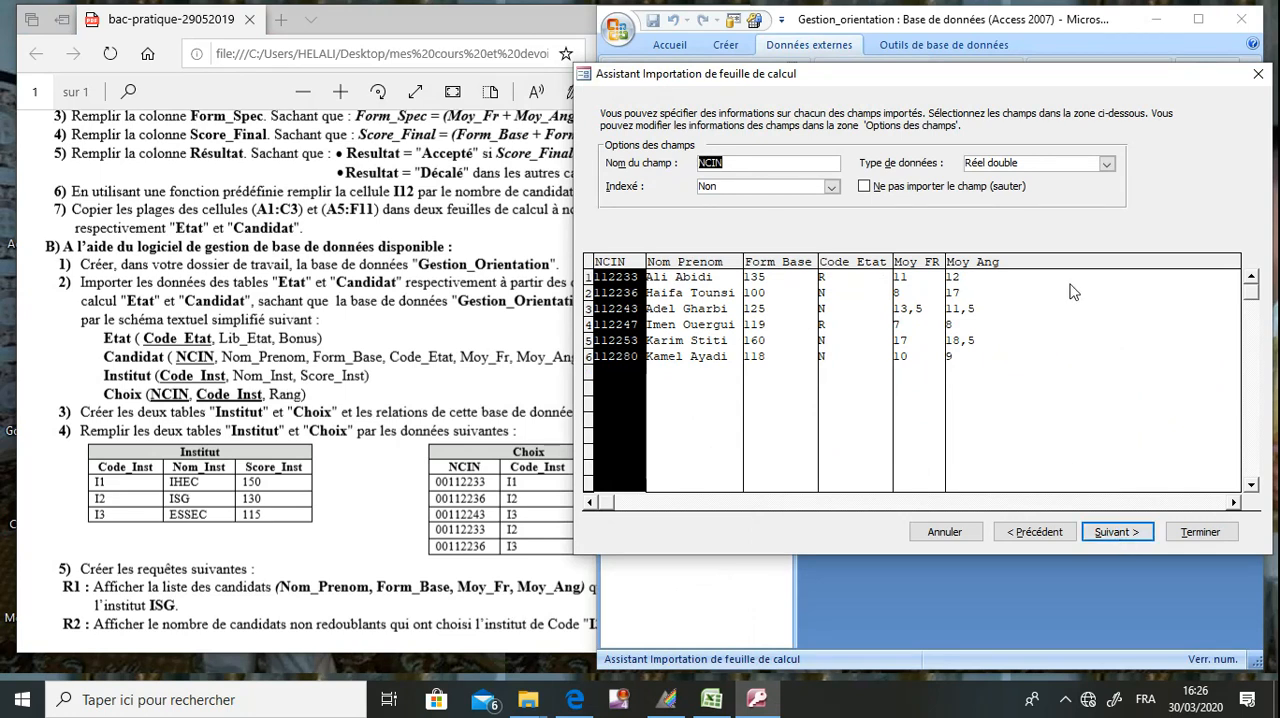
# Set the data type of the NCIN field to Entier long and continue to the primary key choice.
pyautogui.moveTo(706, 163); pyautogui.dragTo(744, 166)
pyautogui.click(1108, 165)
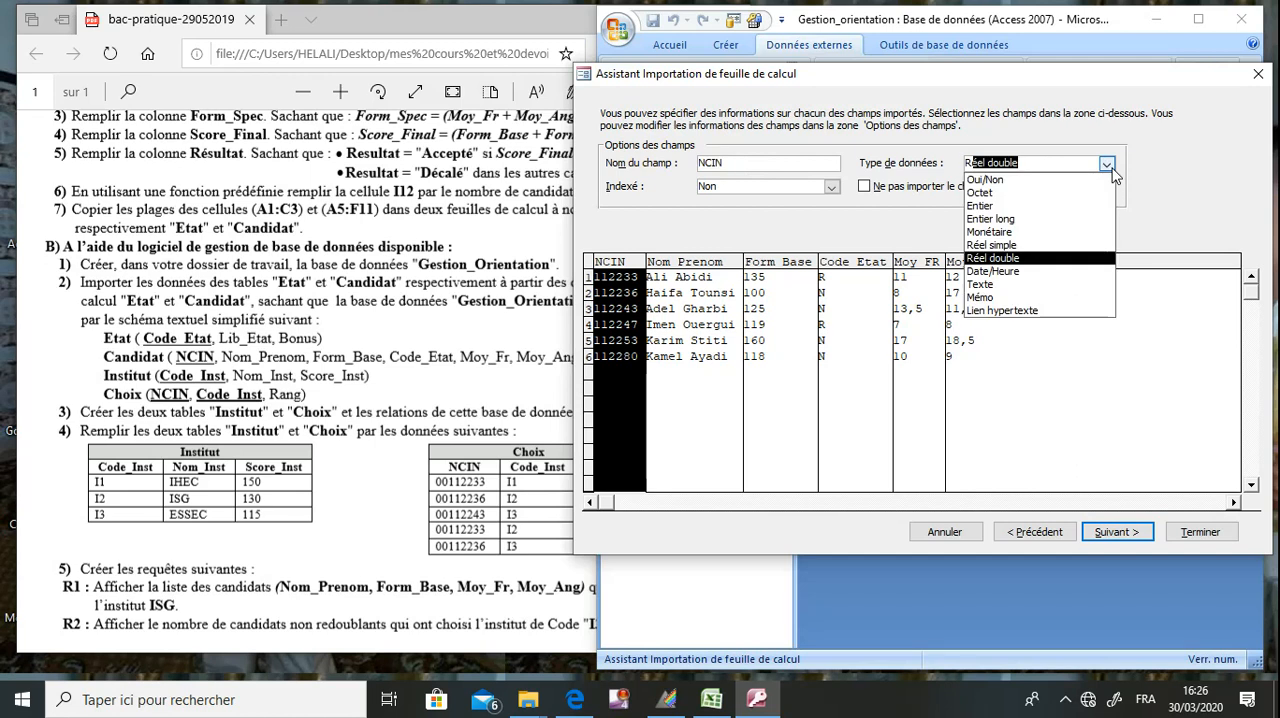
pyautogui.click(1072, 219)
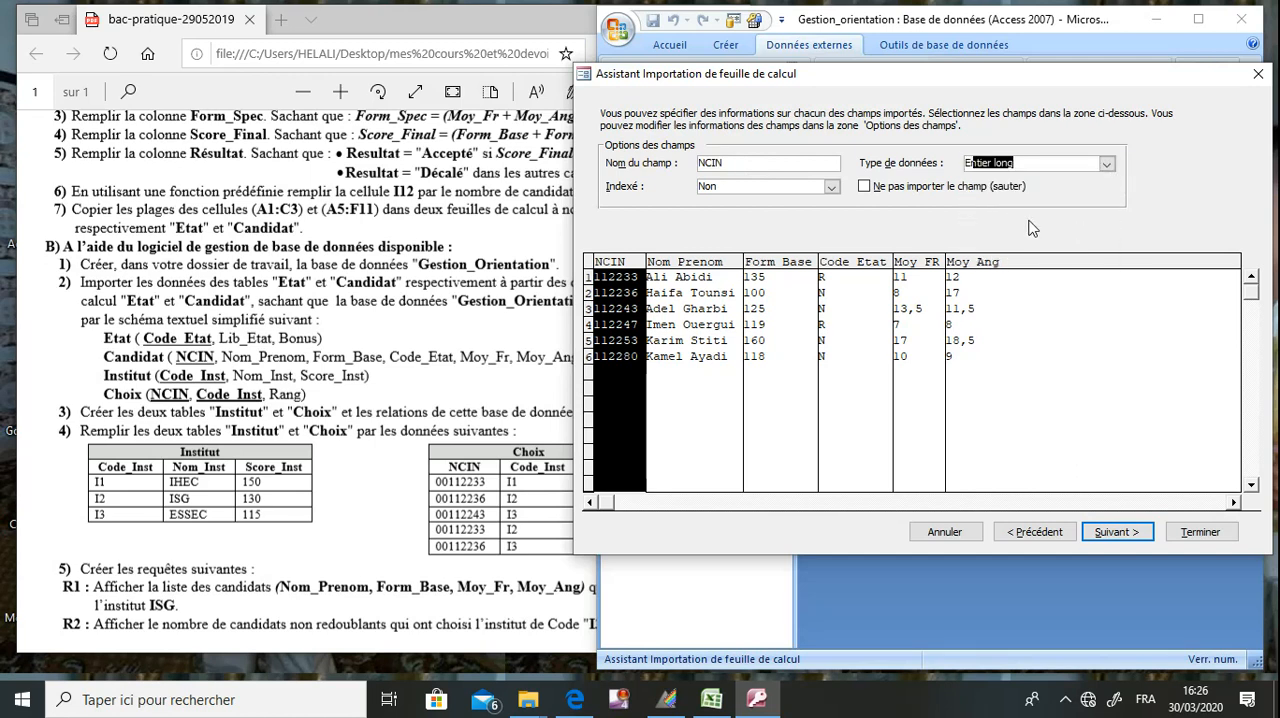
pyautogui.click(1128, 540)
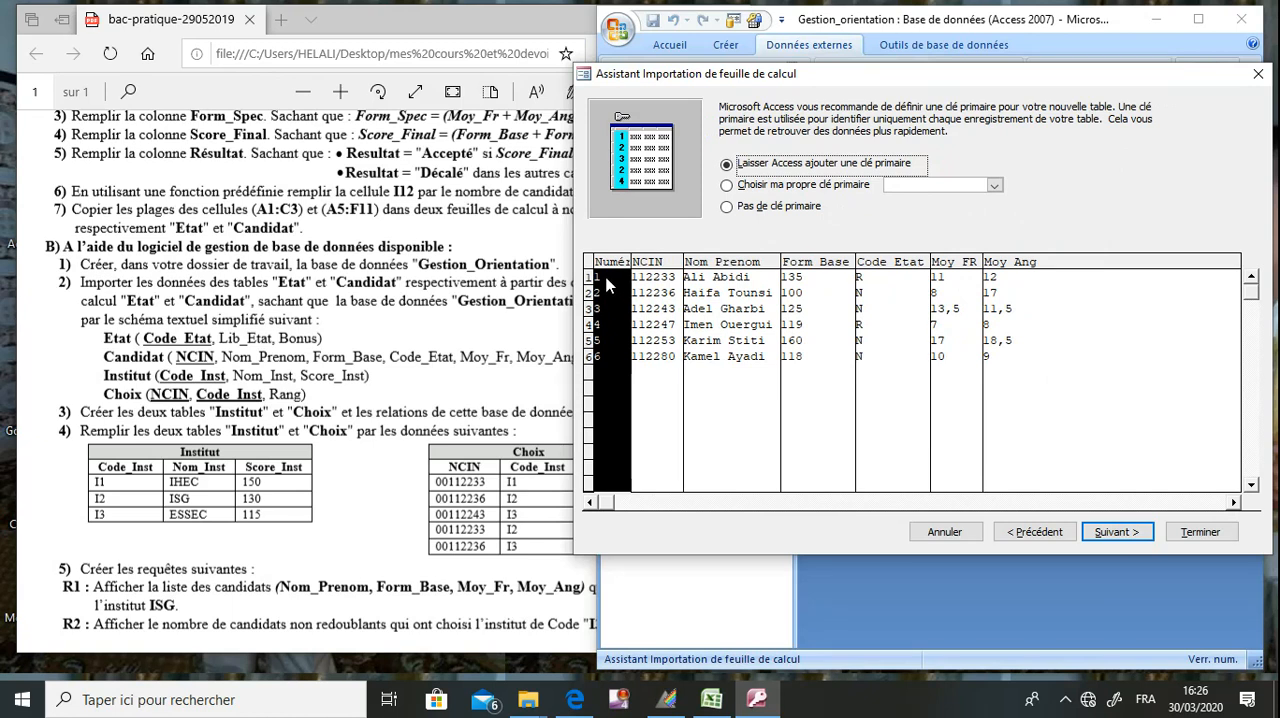
# Check the exam schema, set NCIN as the primary key and finish importing to the table Candidat without saving the import steps.
pyautogui.click(800, 192)
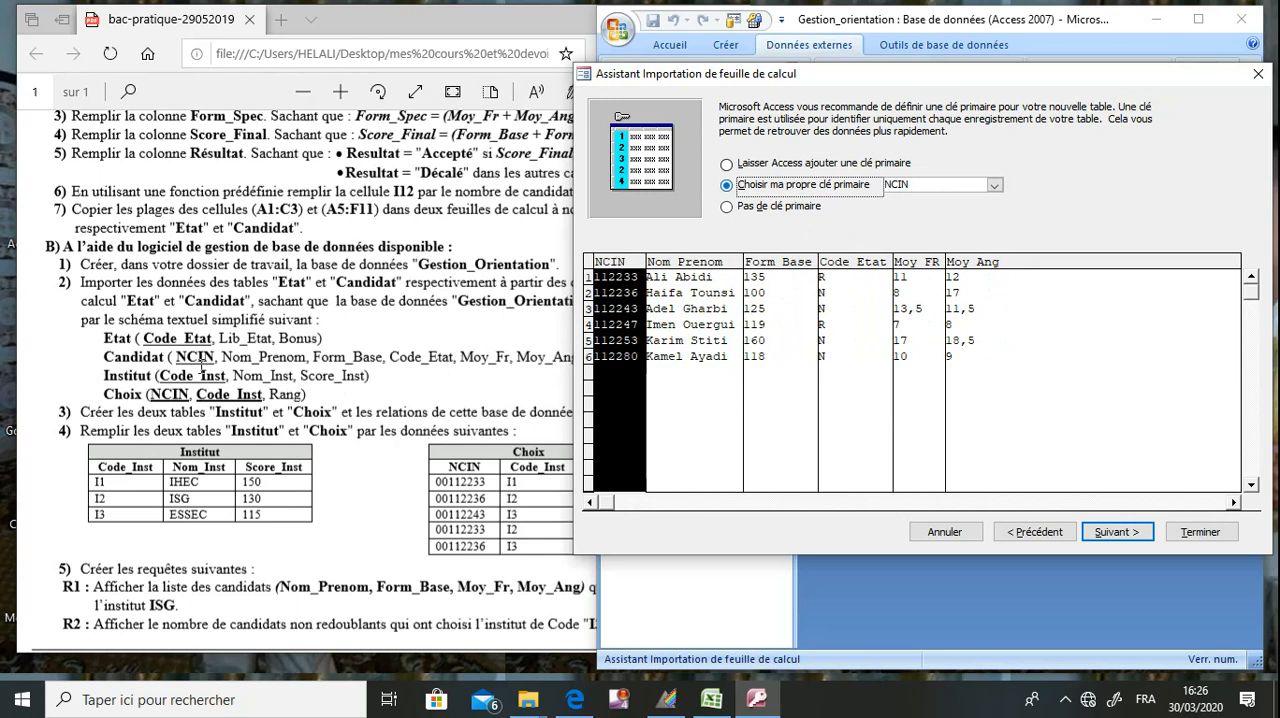
pyautogui.click(196, 357)
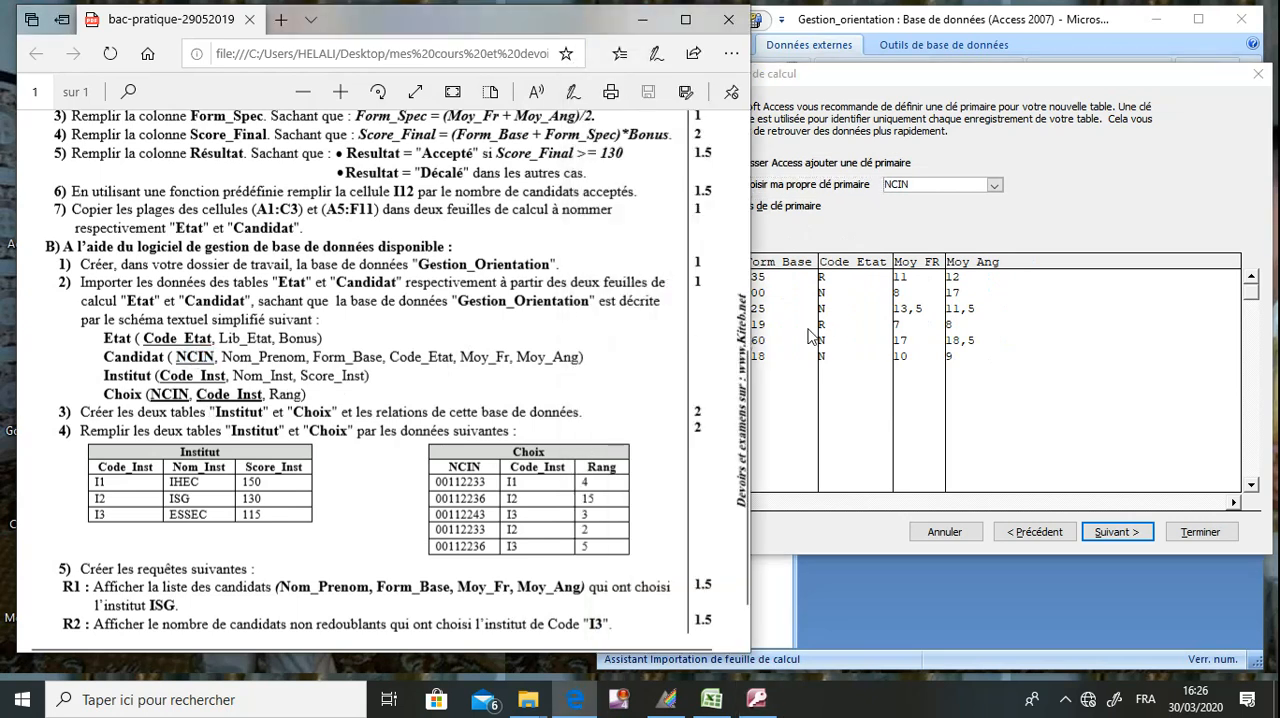
pyautogui.click(847, 228)
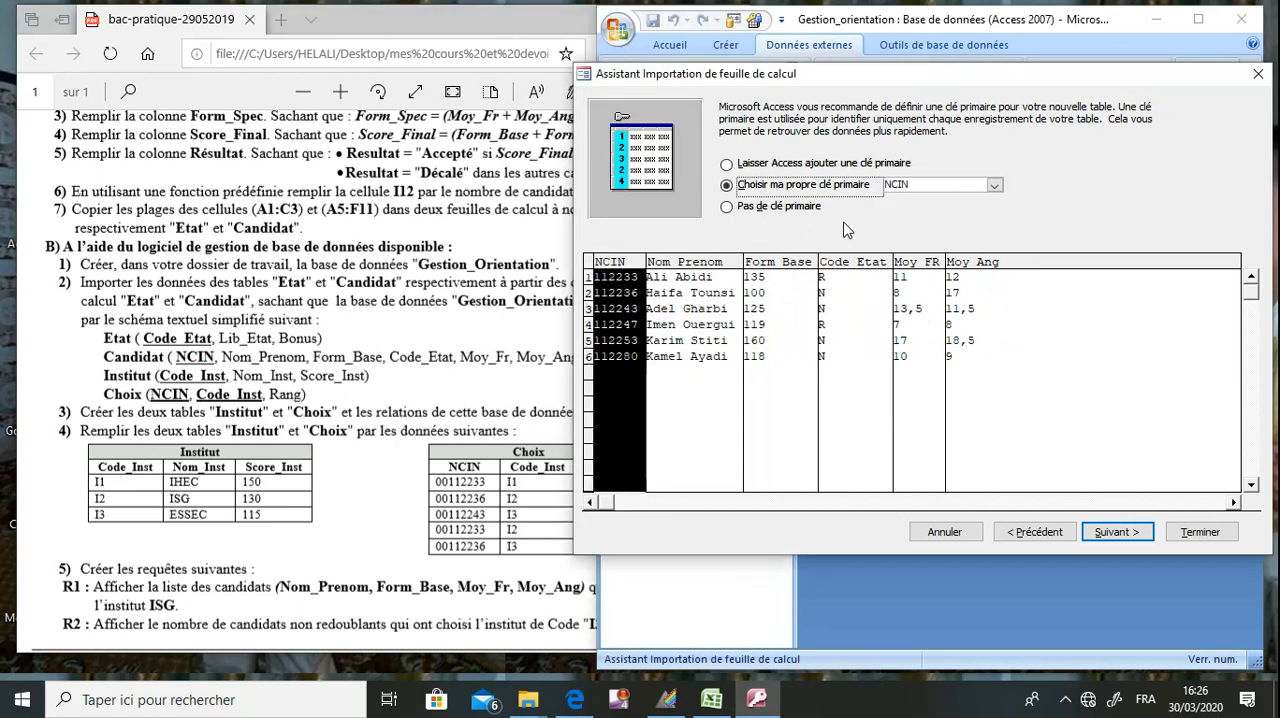
pyautogui.click(1116, 532)
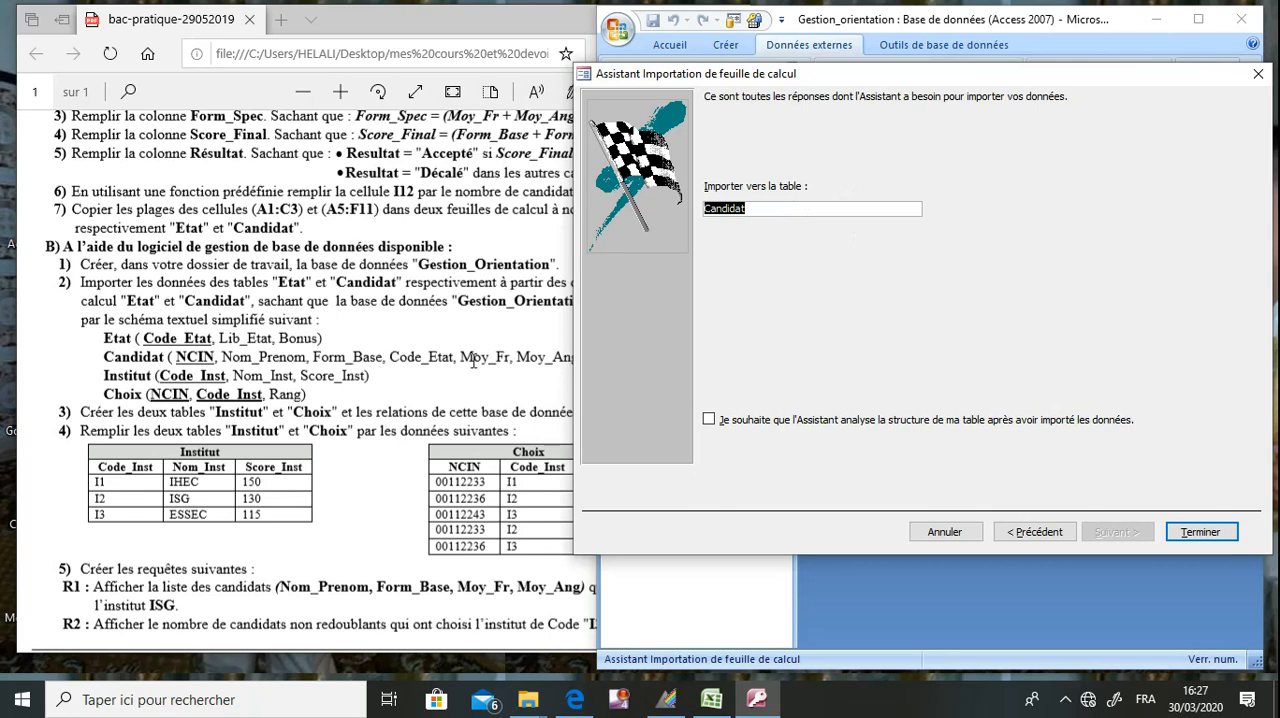
pyautogui.click(1217, 535)
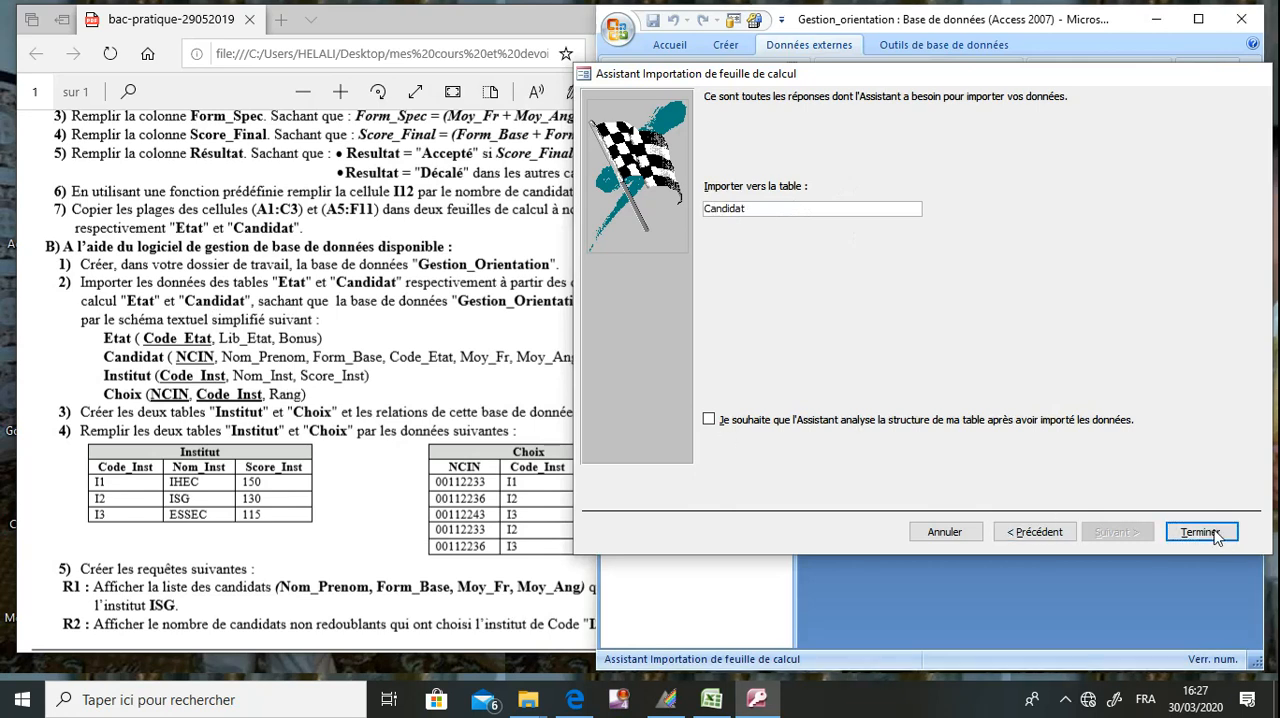
pyautogui.click(1212, 578)
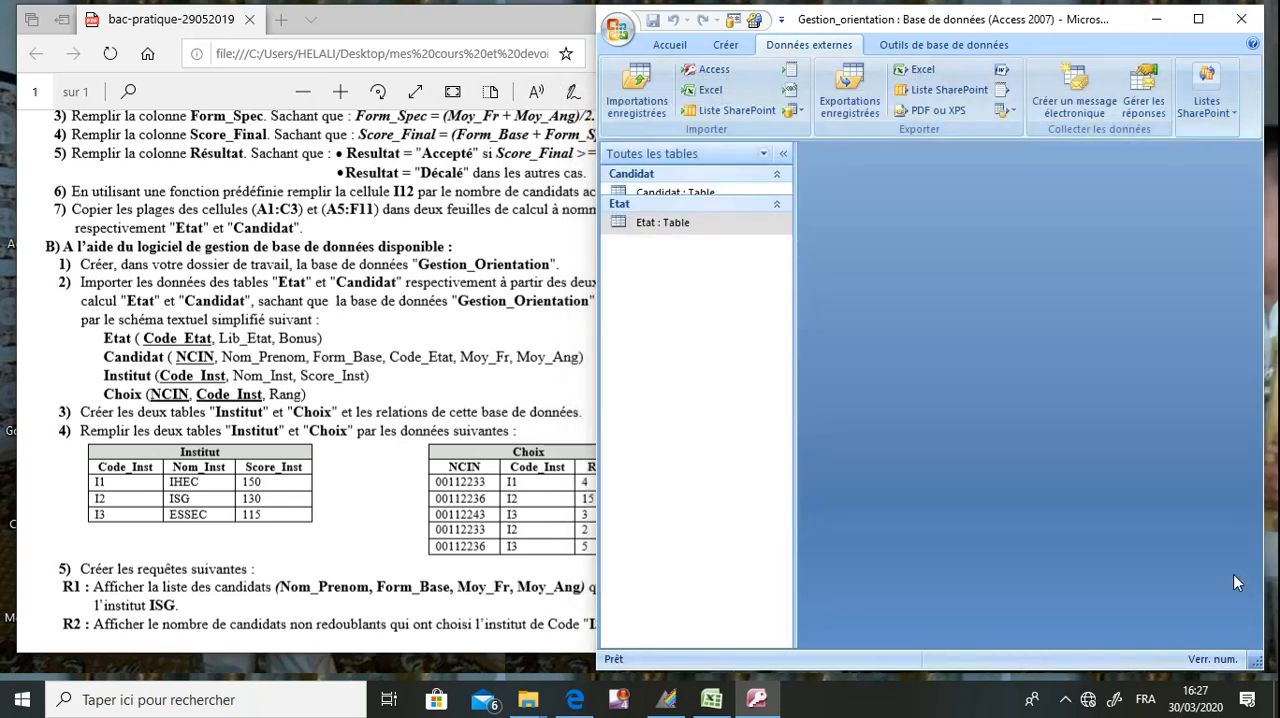
# Examine the imported Candidat table in datasheet and design views, close it, and read exam question 3 about the Institut and Choix tables.
pyautogui.doubleClick(685, 194)
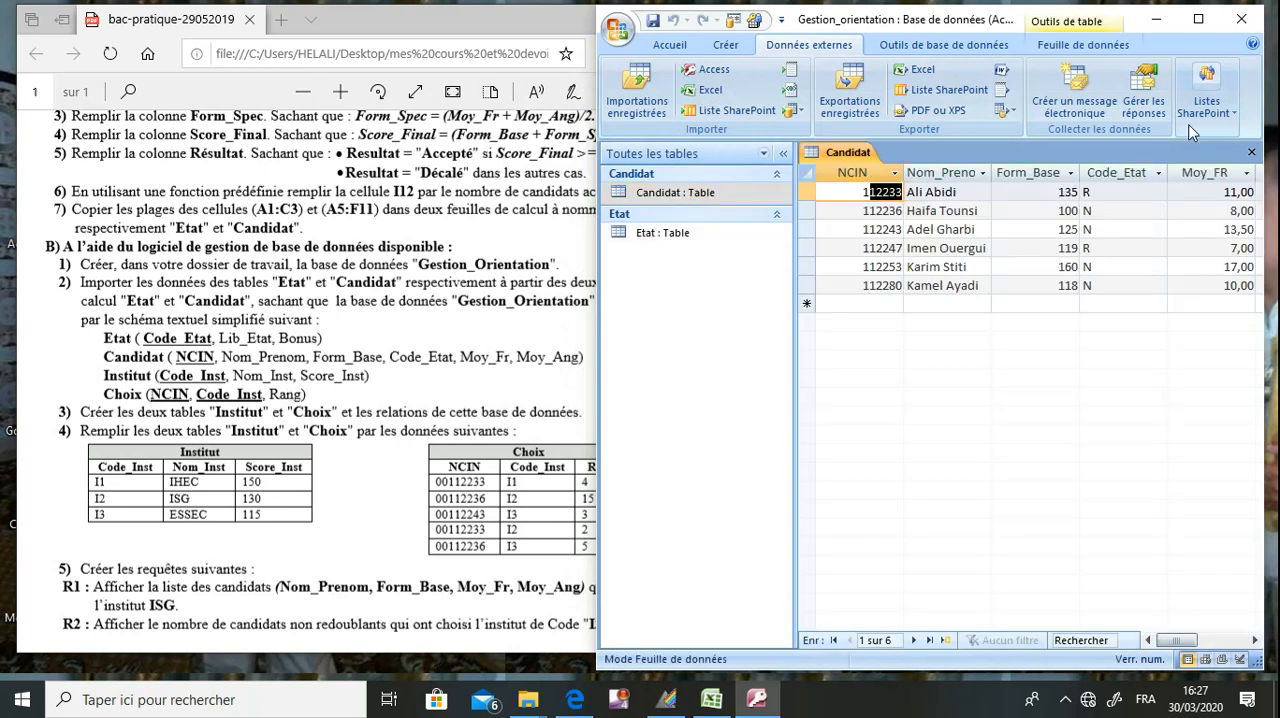
pyautogui.click(1197, 20)
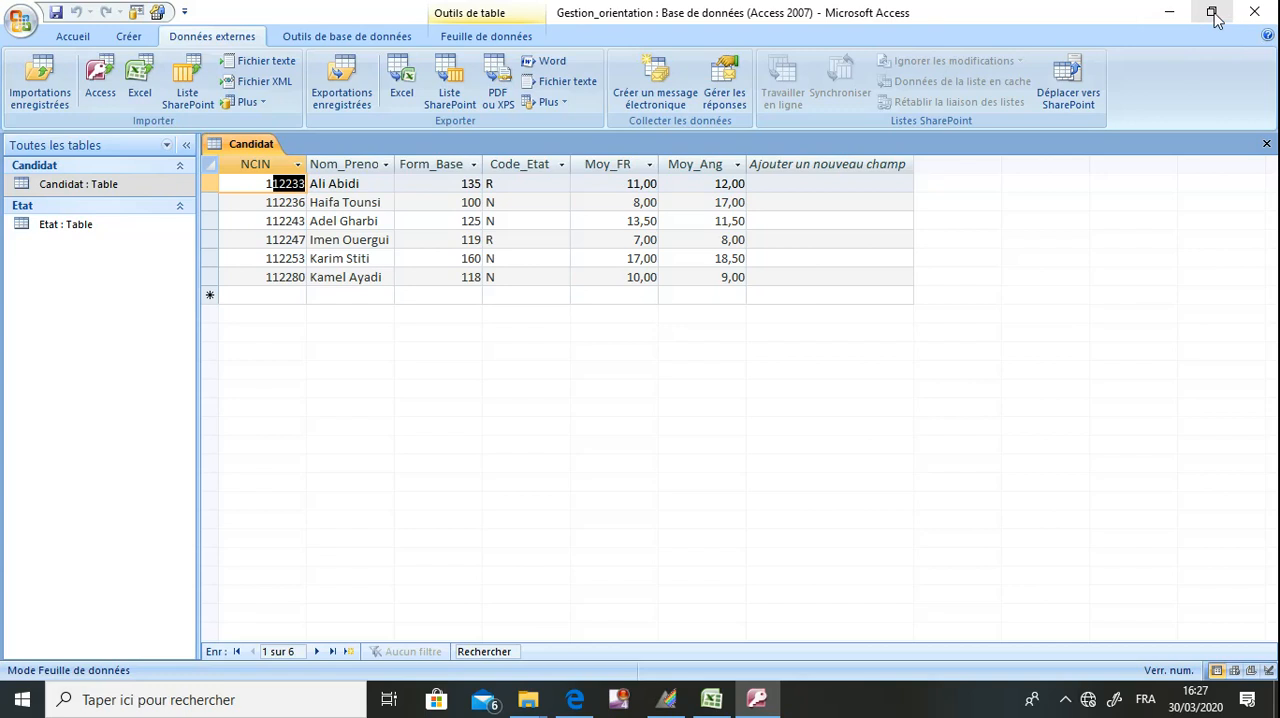
pyautogui.click(1213, 14)
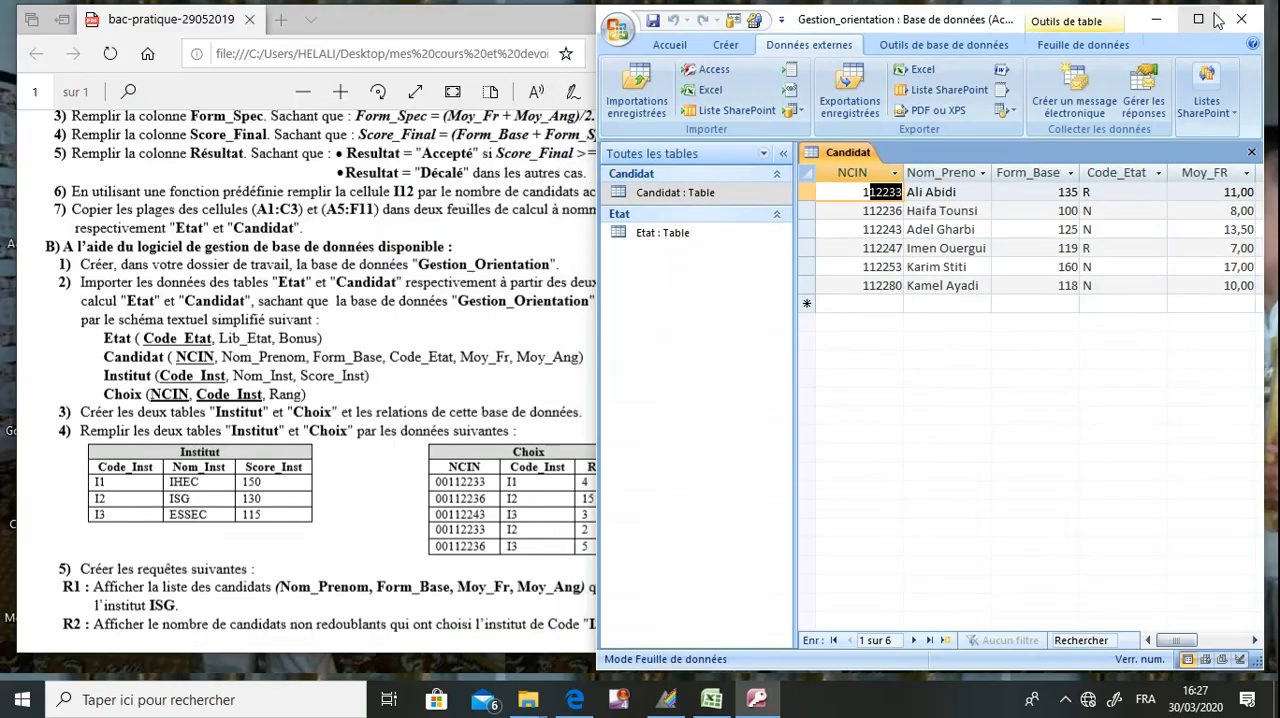
pyautogui.rightClick(707, 200)
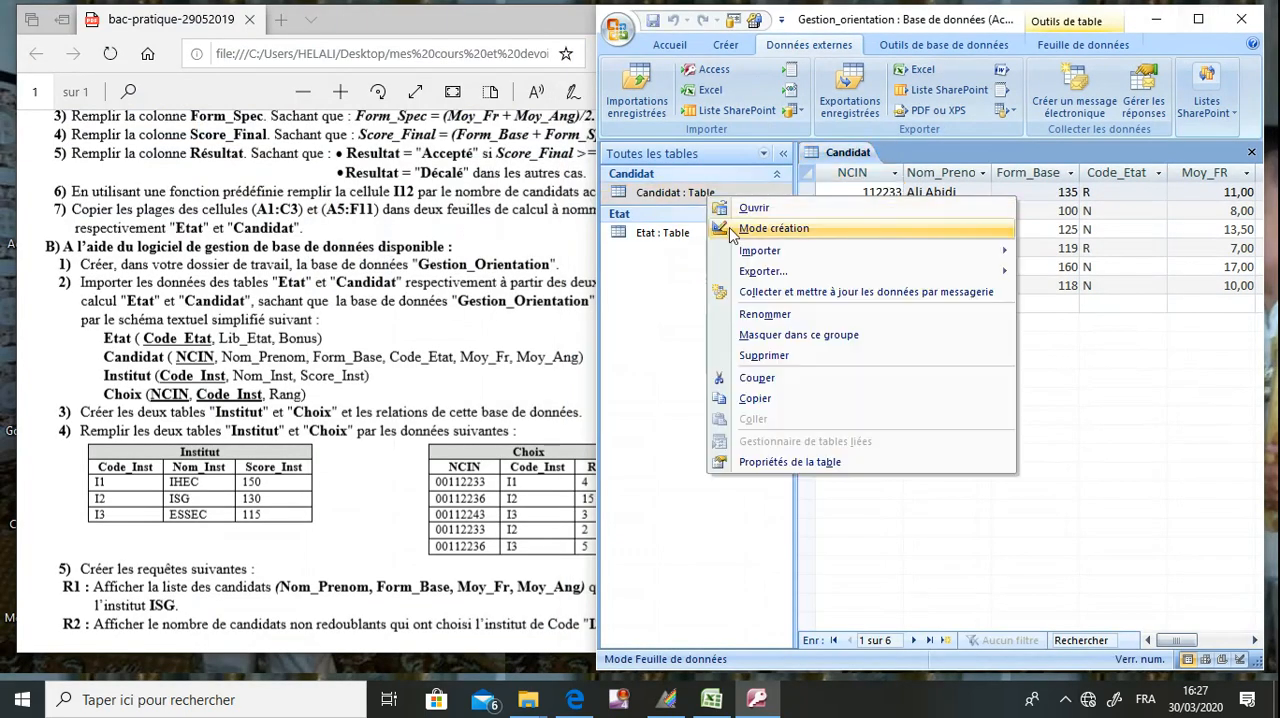
pyautogui.click(730, 229)
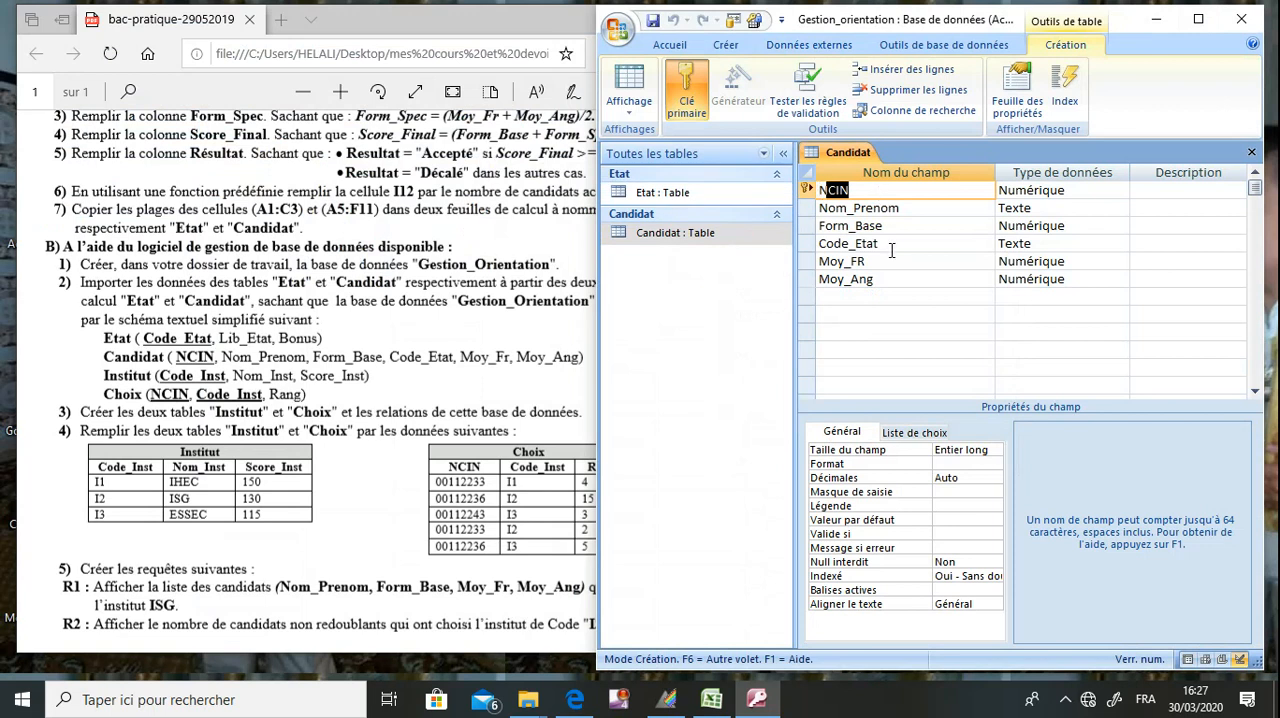
pyautogui.click(1251, 152)
pyautogui.click(389, 441)
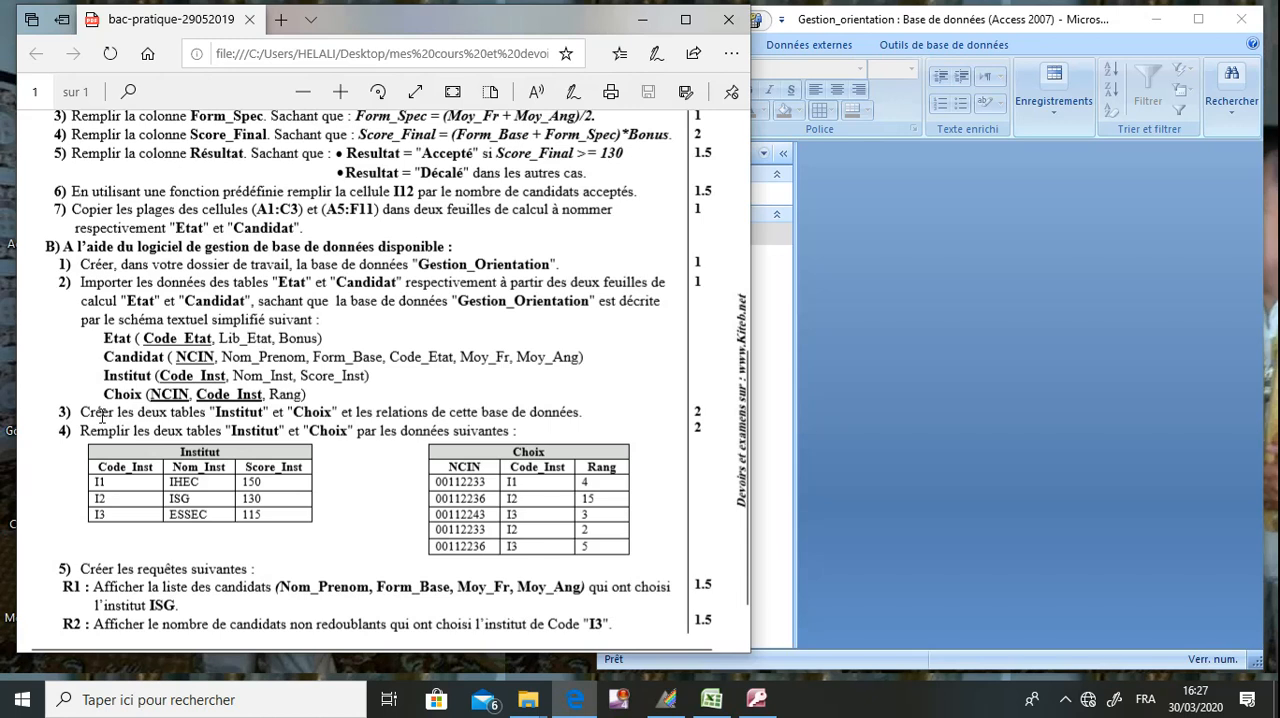
pyautogui.moveTo(96, 413); pyautogui.dragTo(262, 413)
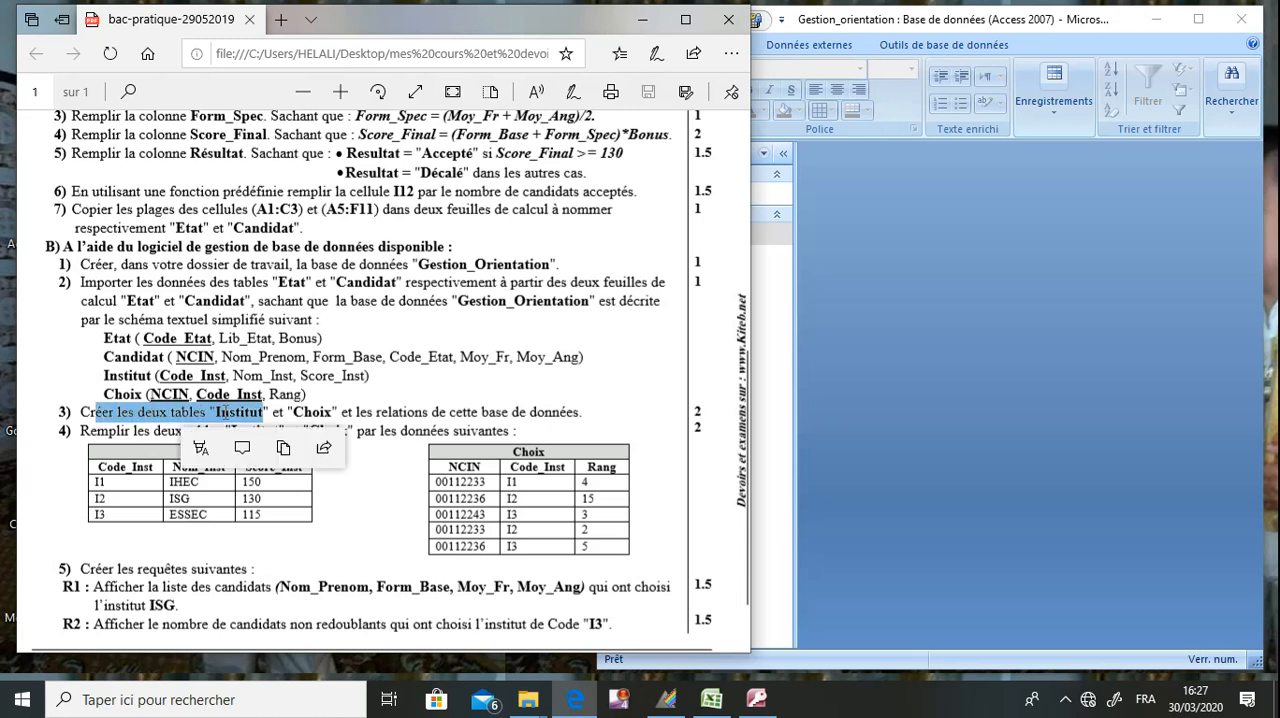
pyautogui.click(130, 396)
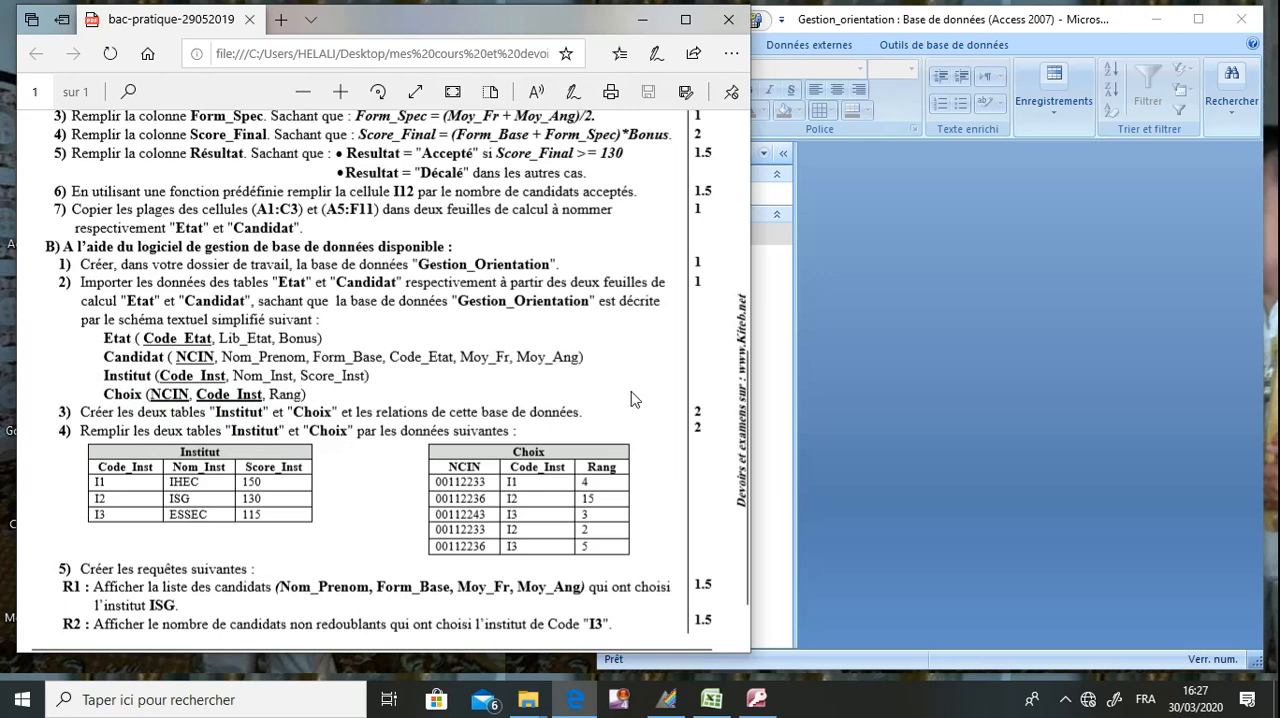
pyautogui.click(945, 343)
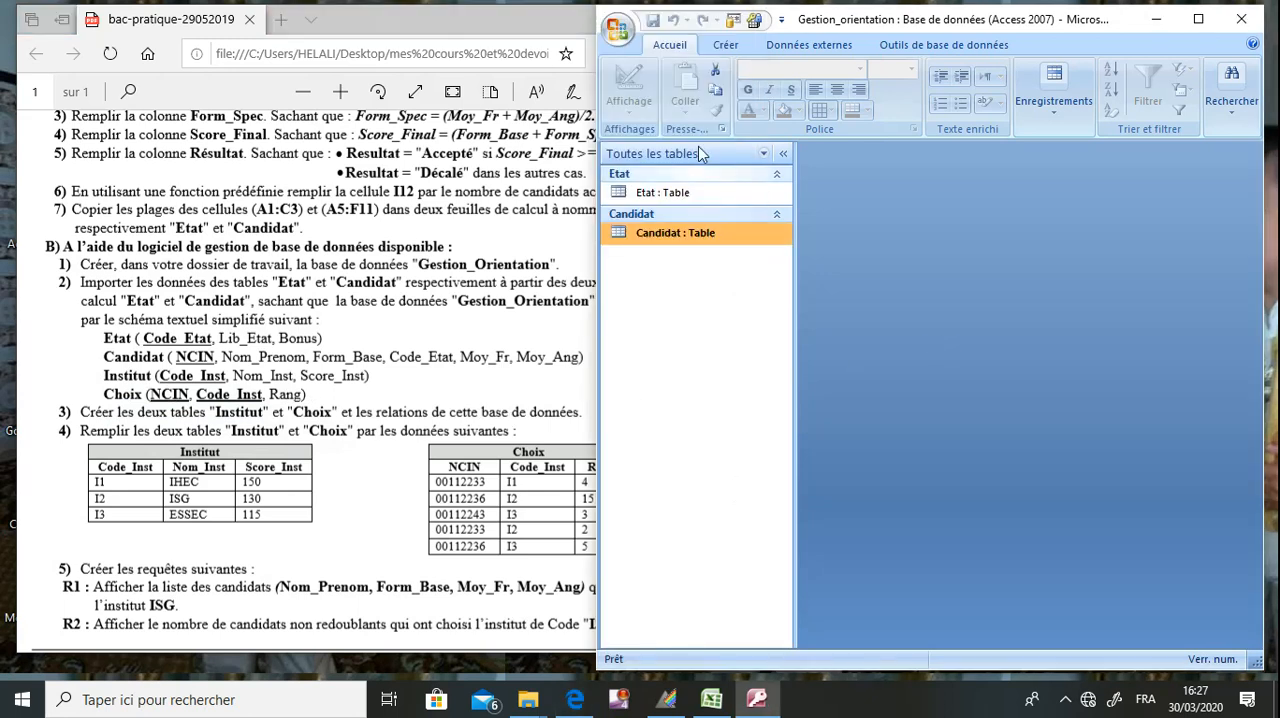
pyautogui.click(728, 46)
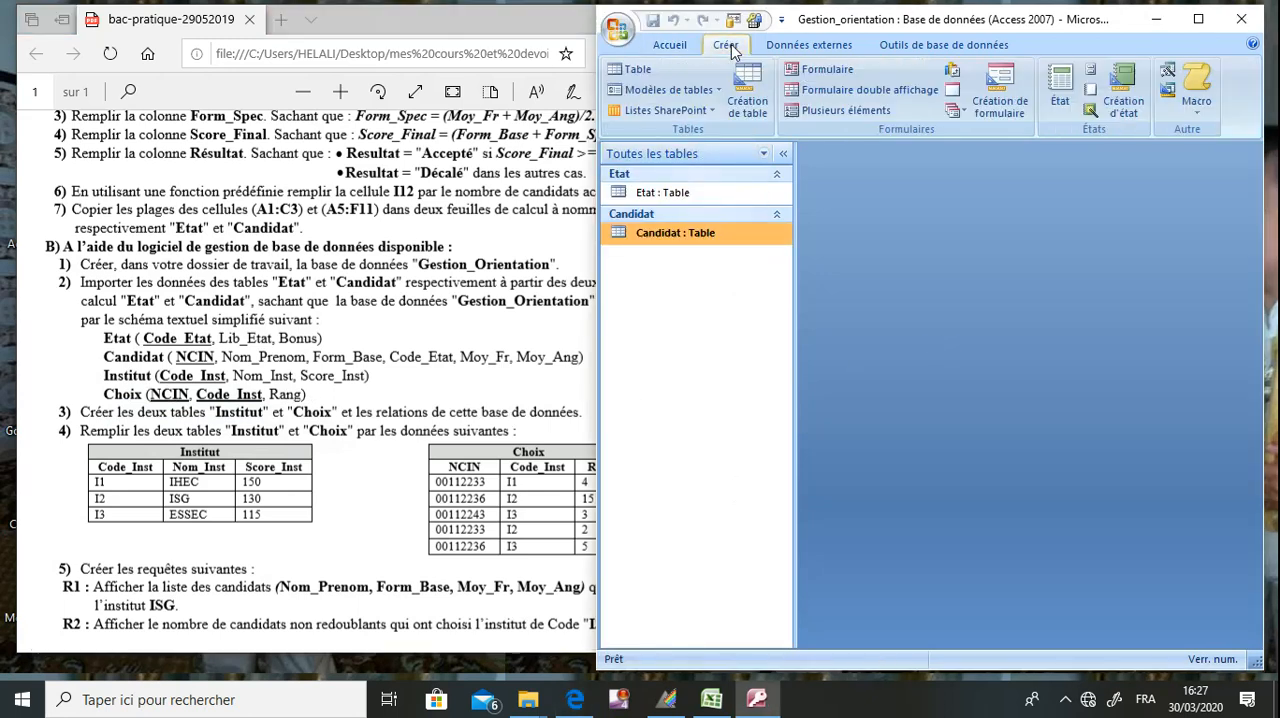
pyautogui.click(1198, 23)
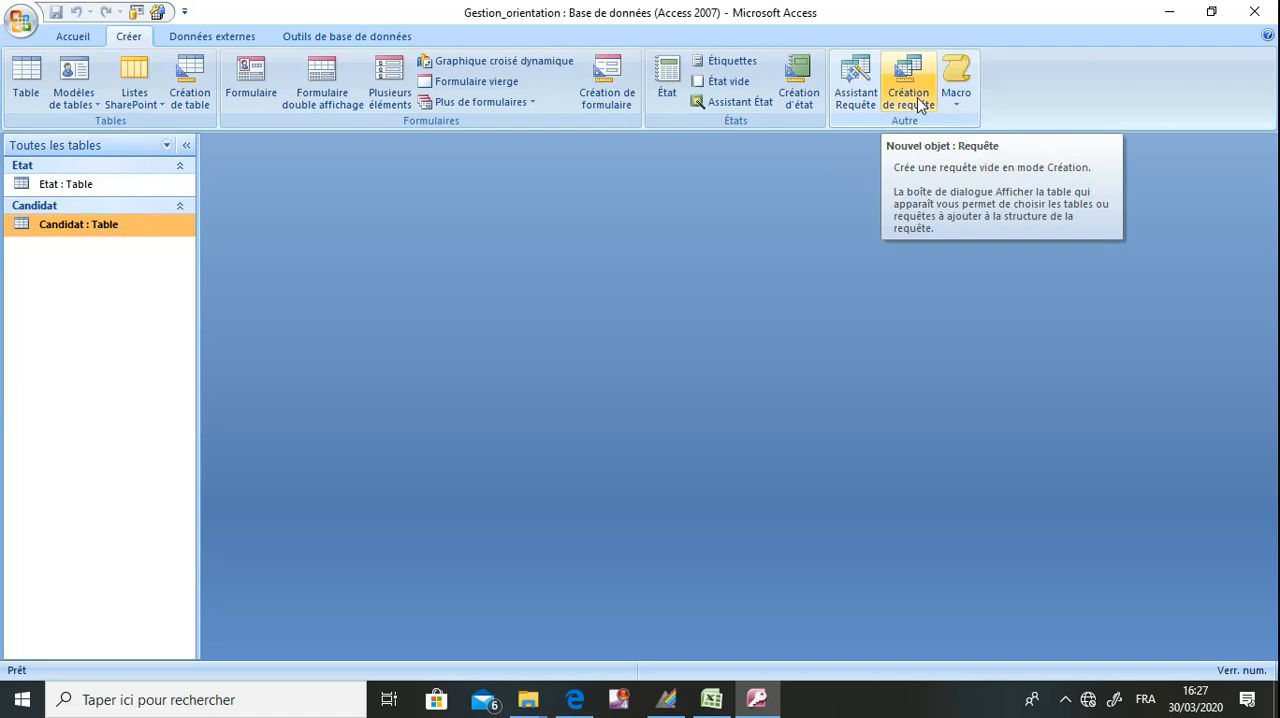
pyautogui.click(920, 106)
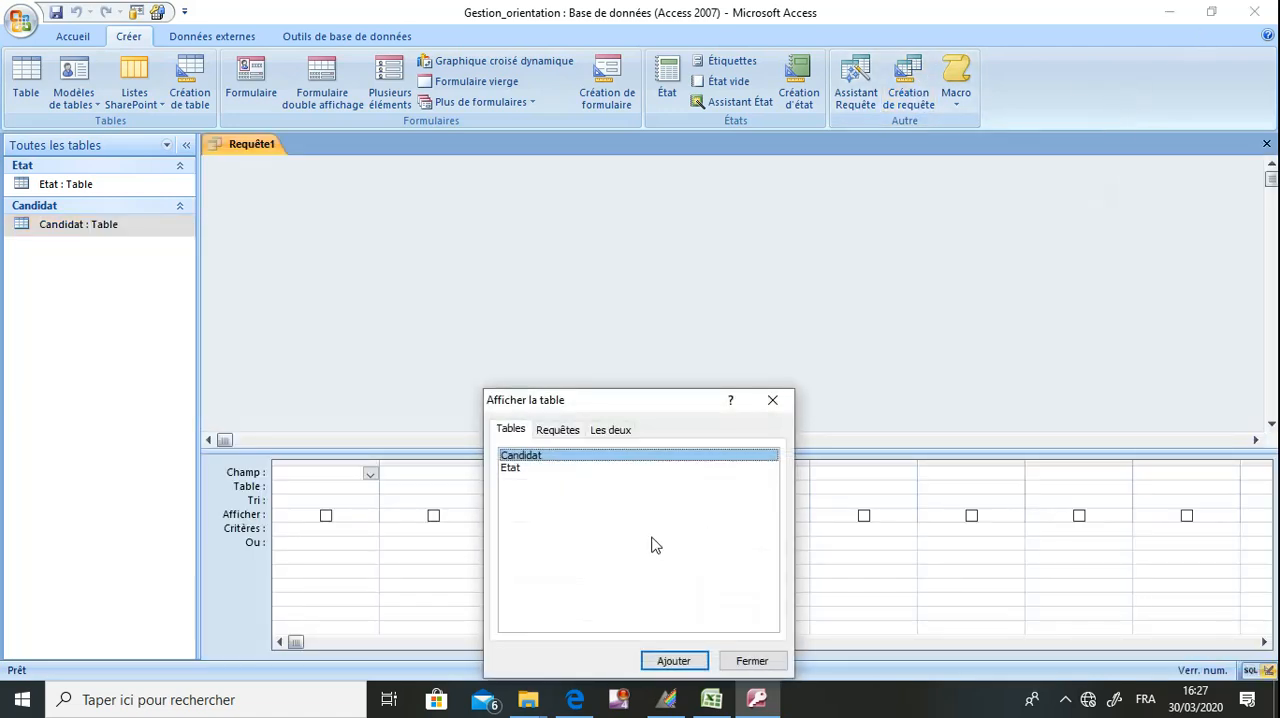
pyautogui.click(772, 401)
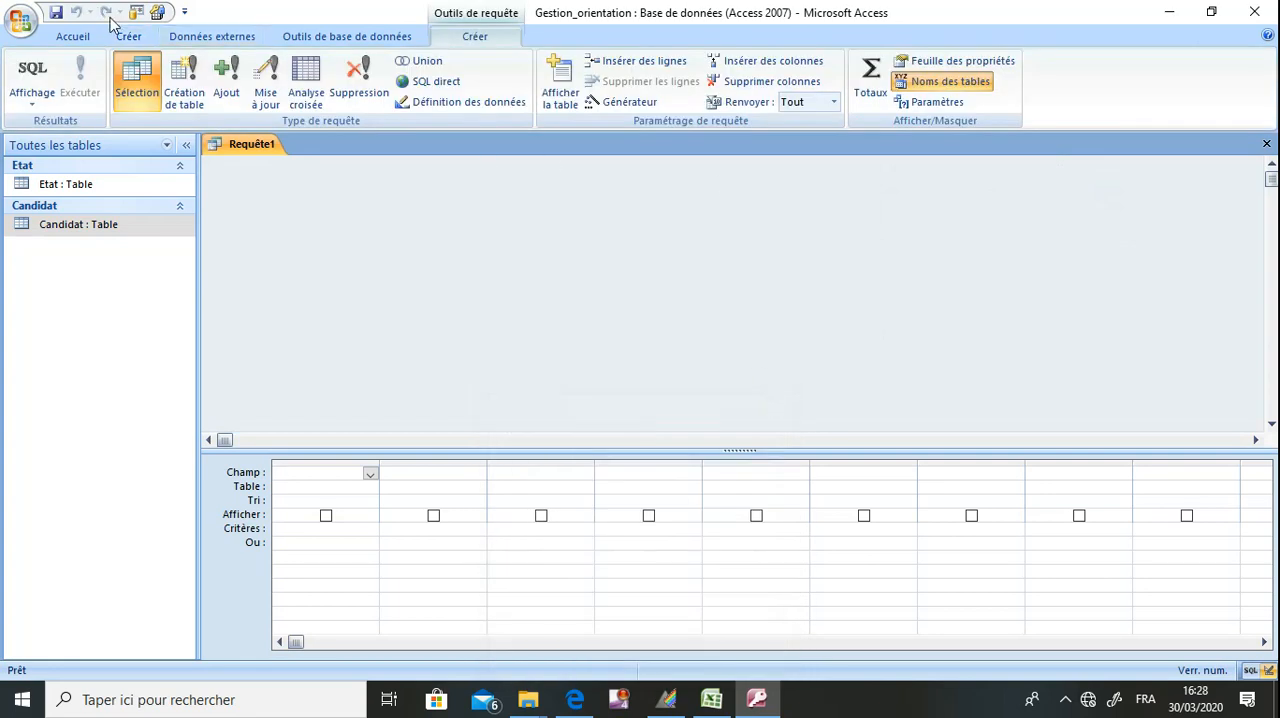
# Create a new table in design view and add a Texte field named CodeInst beside the exam sheet.
pyautogui.click(128, 37)
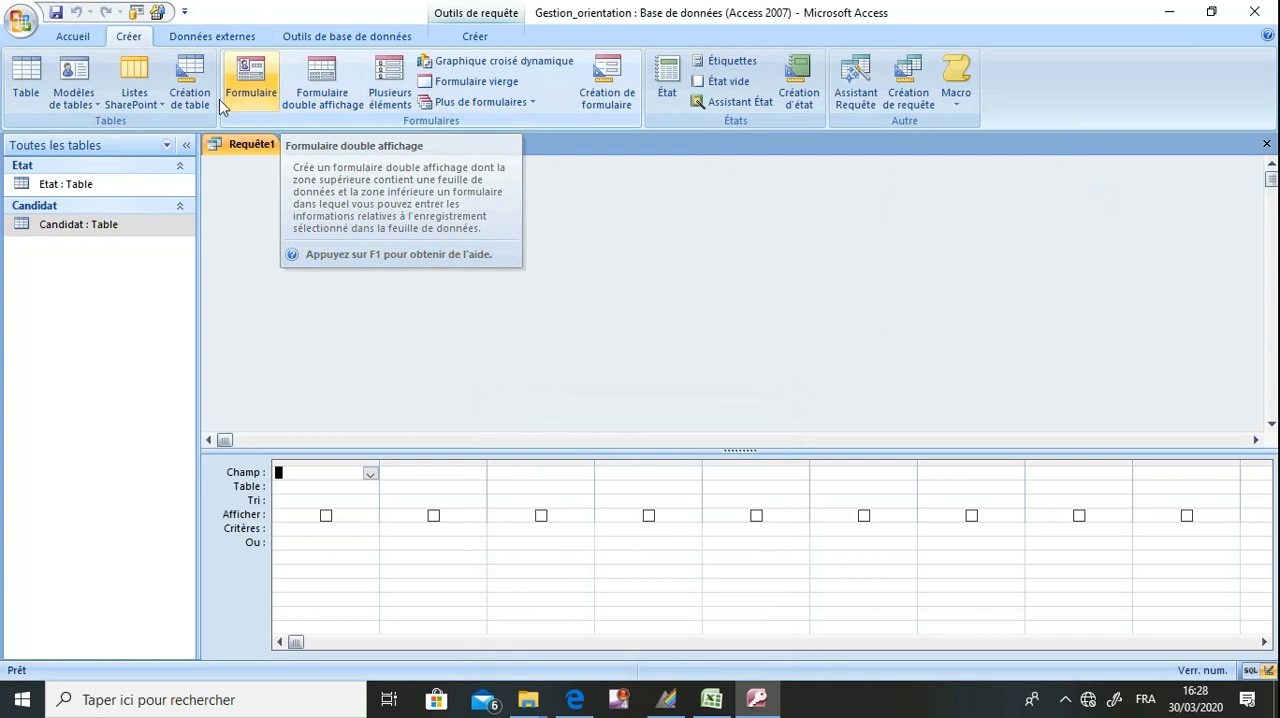
pyautogui.click(193, 98)
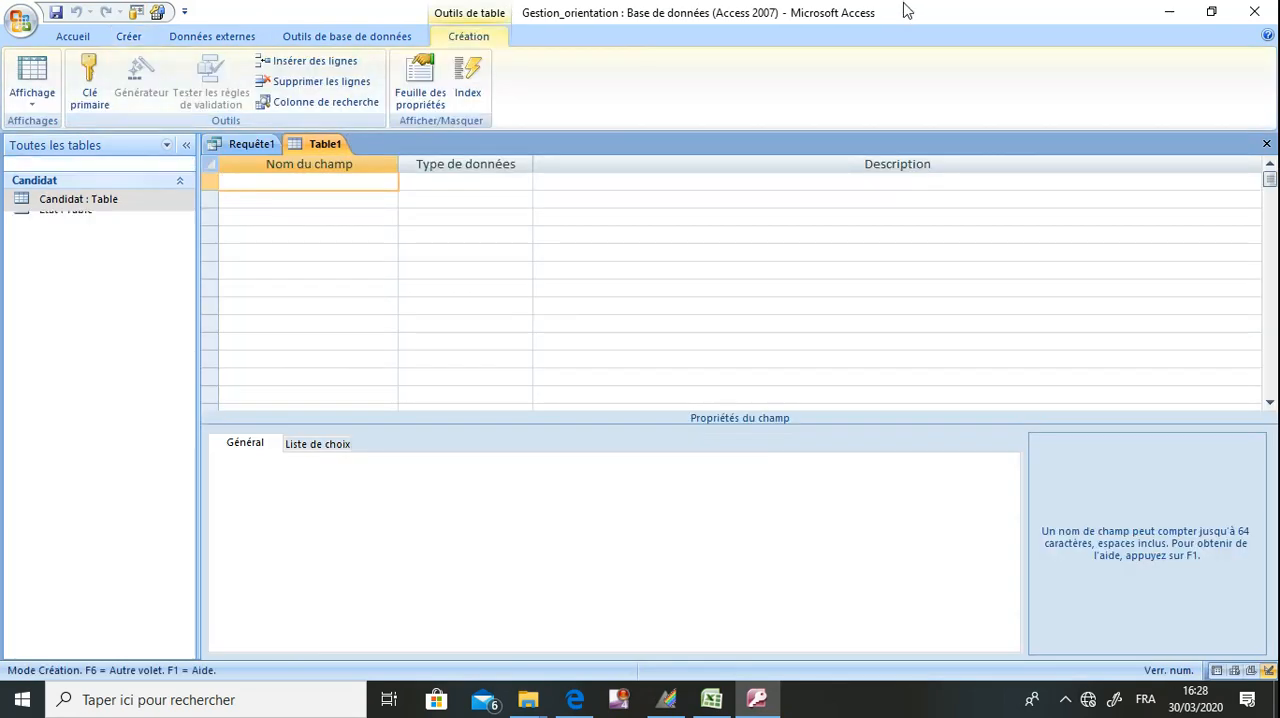
pyautogui.doubleClick(903, 14)
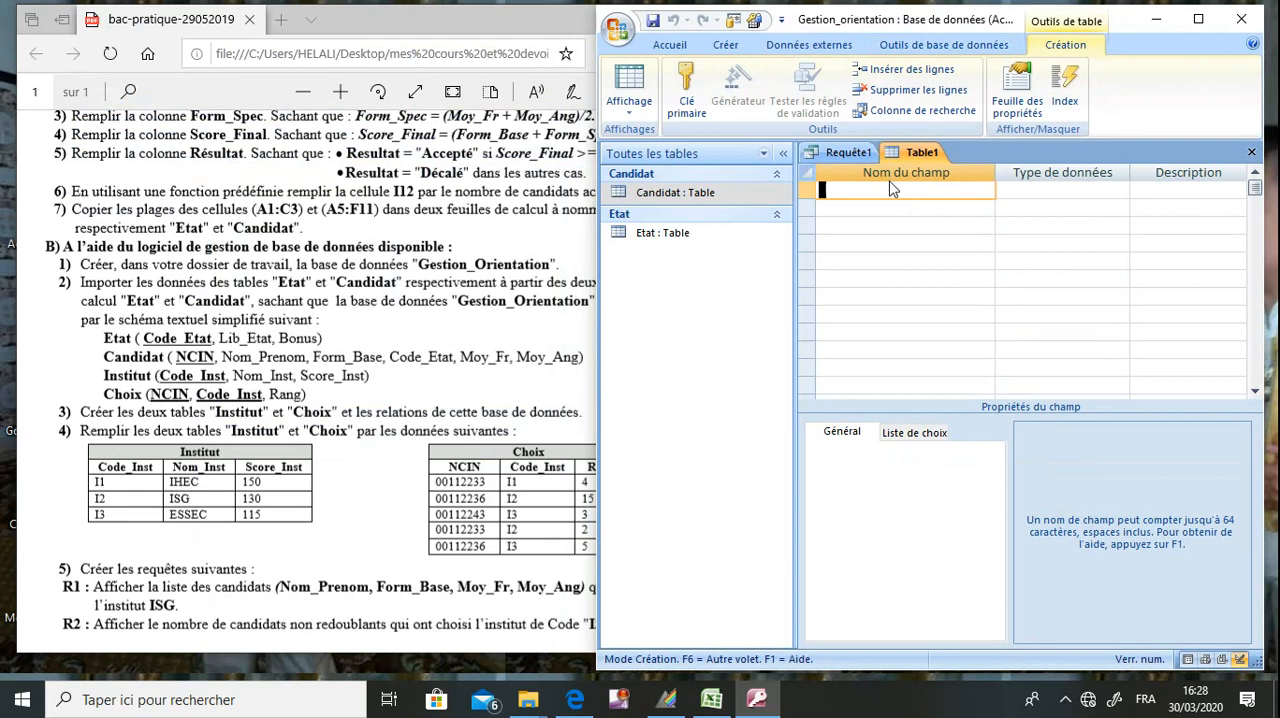
pyautogui.write('CodeInst')
pyautogui.press('Return')
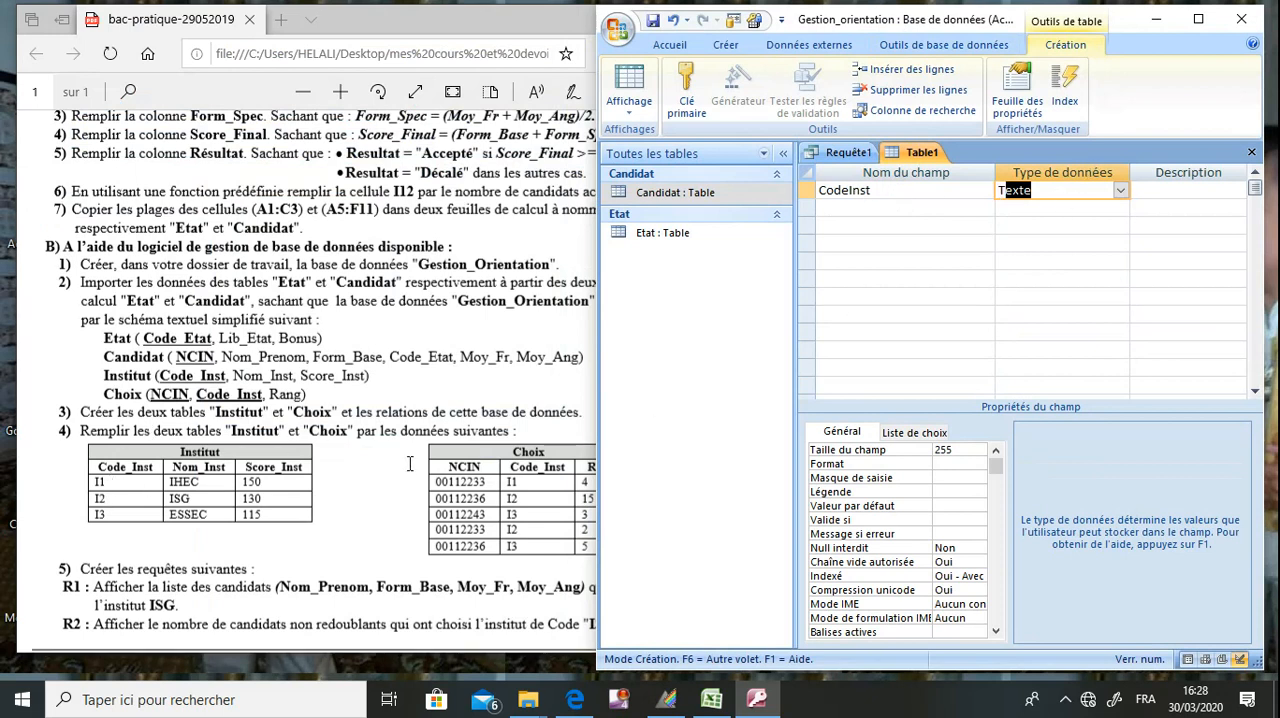
# Add a second Texte field named Nom_Inst to the new table.
pyautogui.click(830, 210)
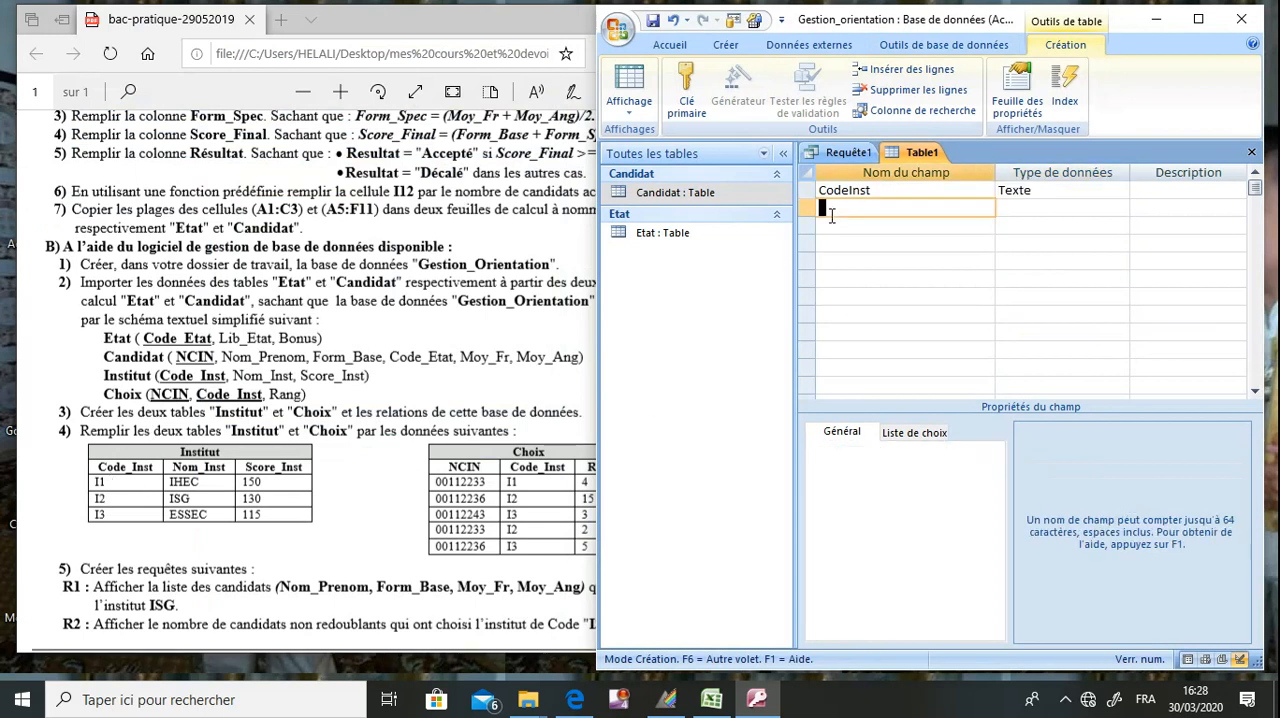
pyautogui.write('C')
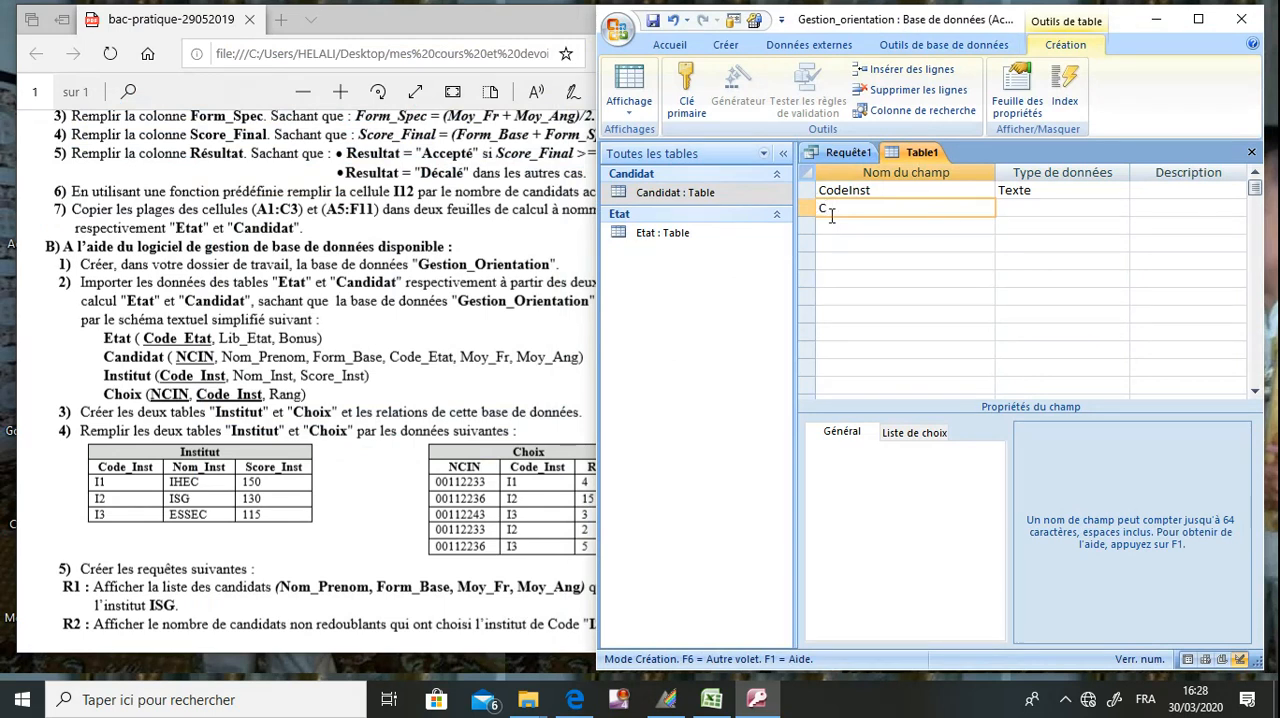
pyautogui.press('Up')
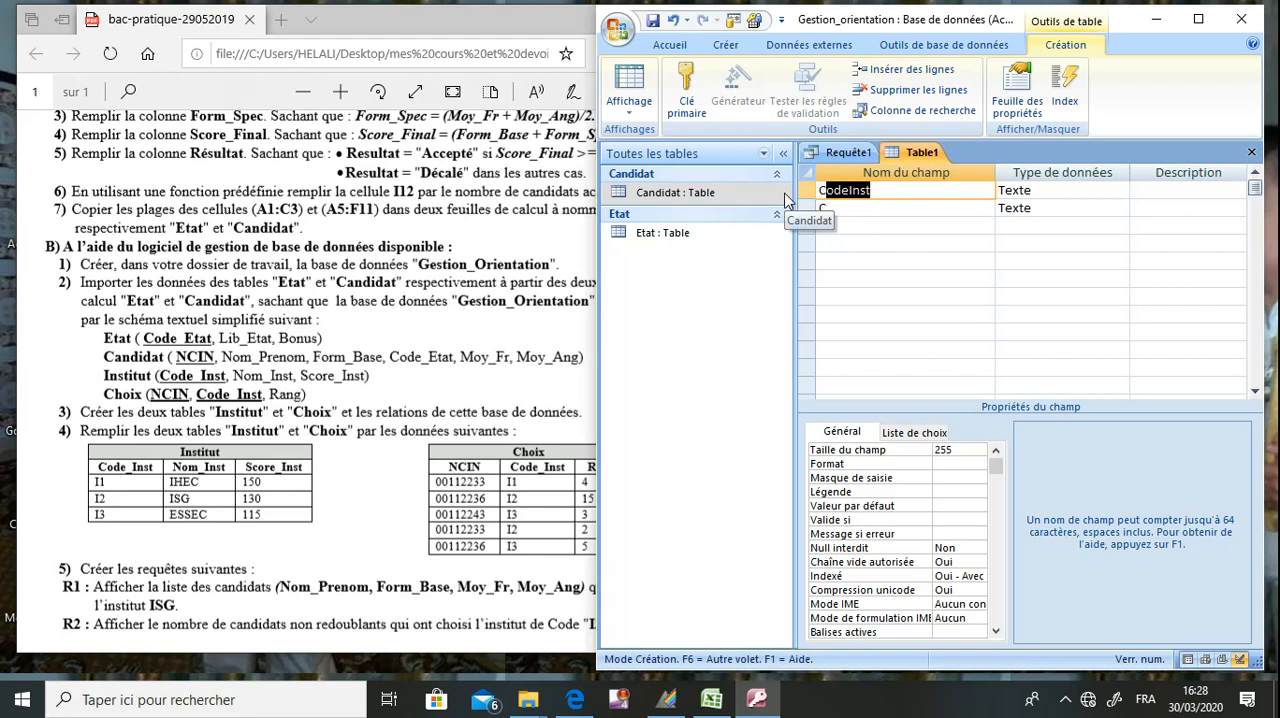
pyautogui.click(828, 207)
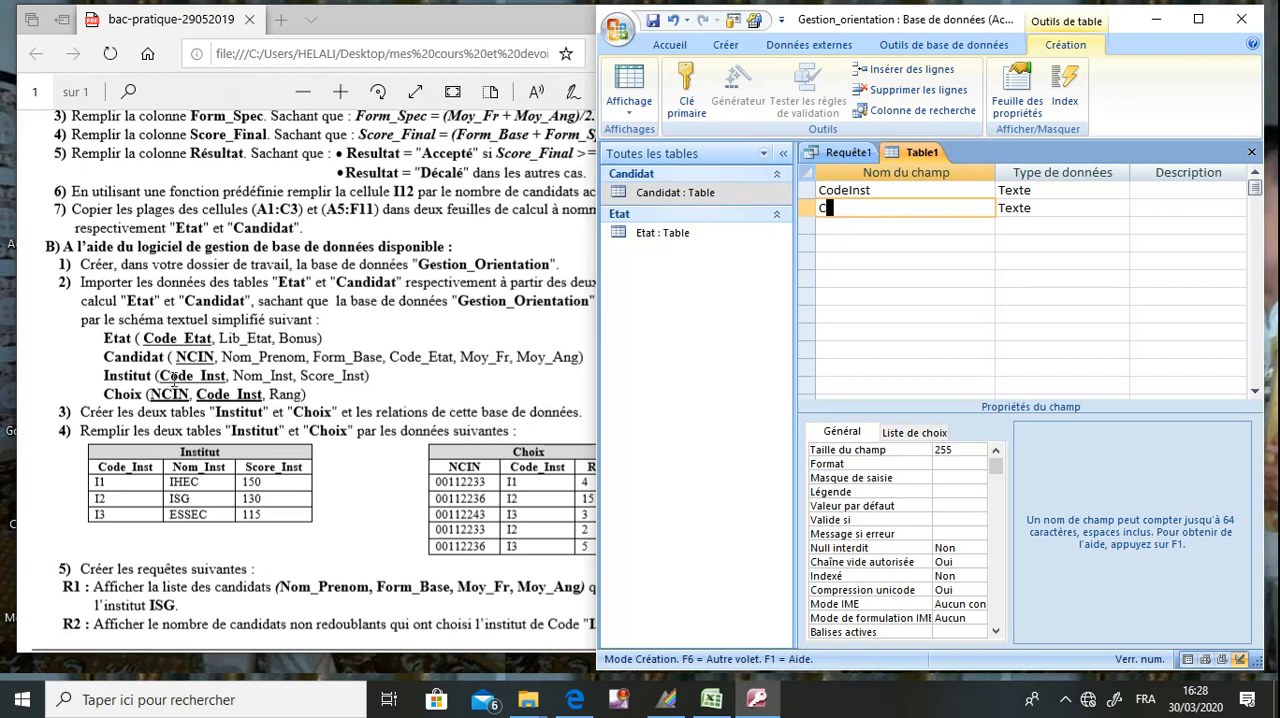
pyautogui.write('Nom')
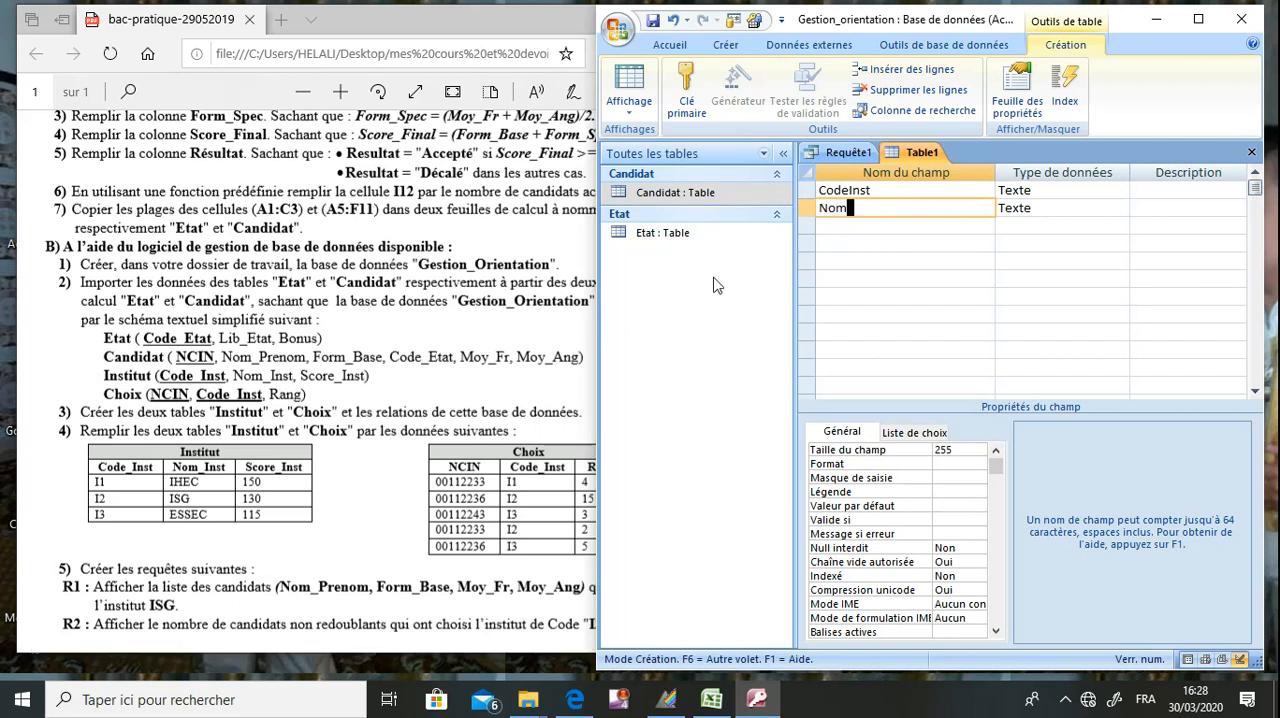
pyautogui.write('_Inst')
# Add a Numérique field named Score_Inst to the new table and set its field size to Entier.
pyautogui.click(860, 230)
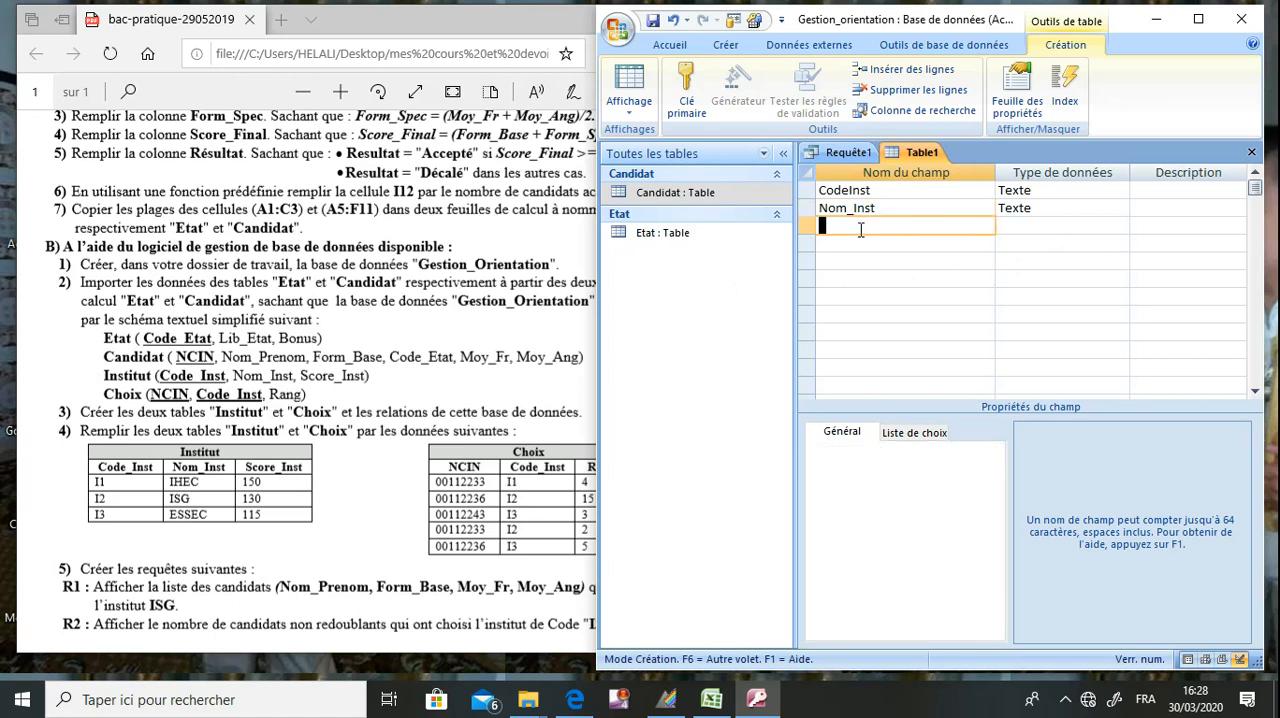
pyautogui.write('Score_Inst')
pyautogui.press('Tab')
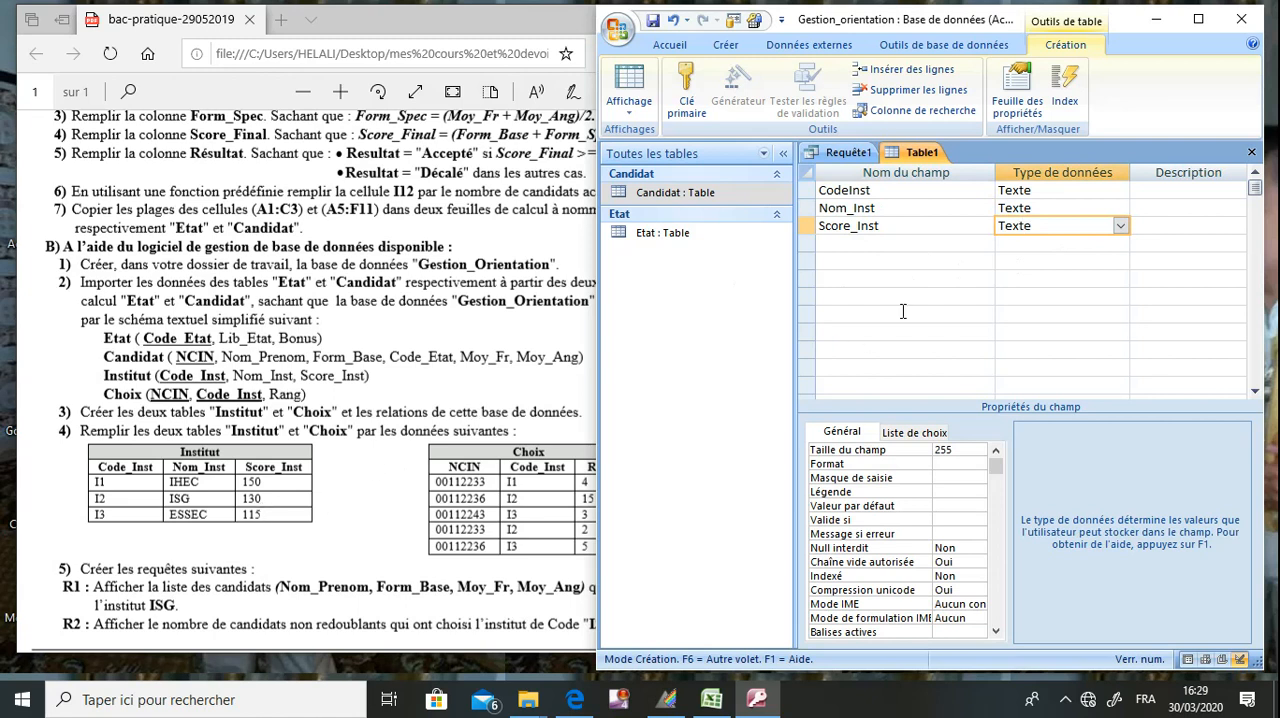
pyautogui.click(1123, 228)
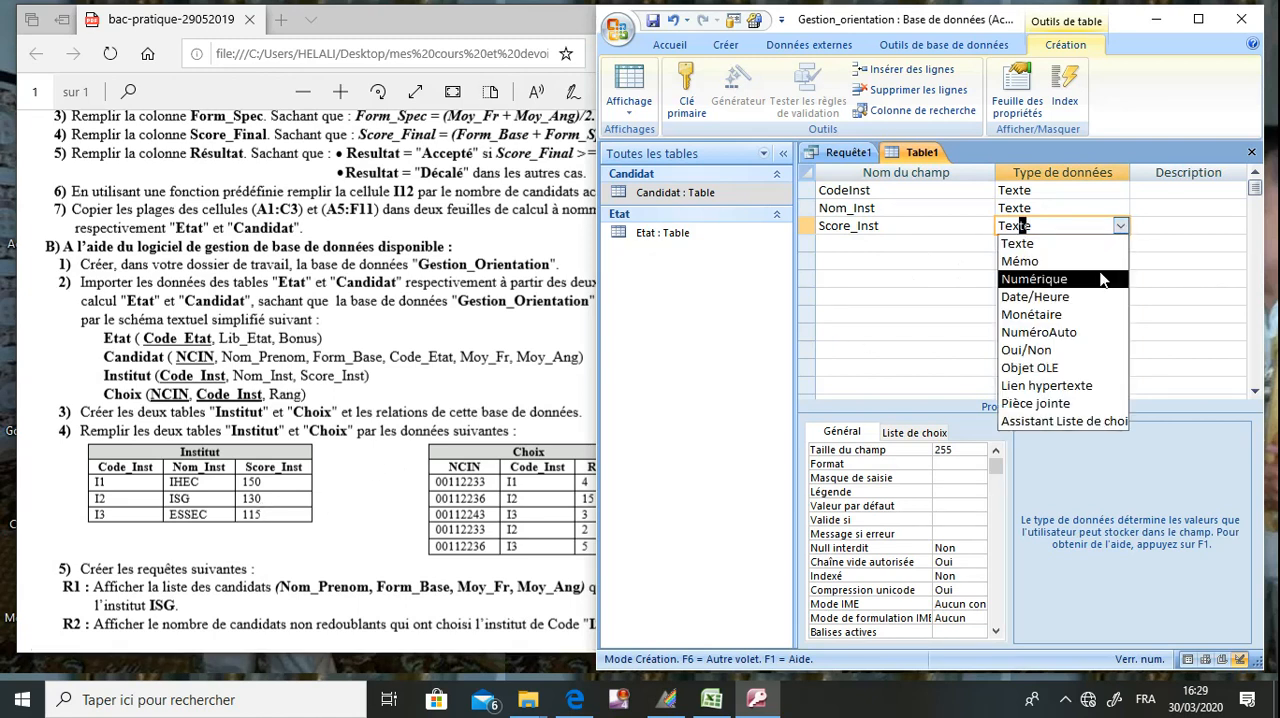
pyautogui.click(1100, 270)
pyautogui.click(981, 450)
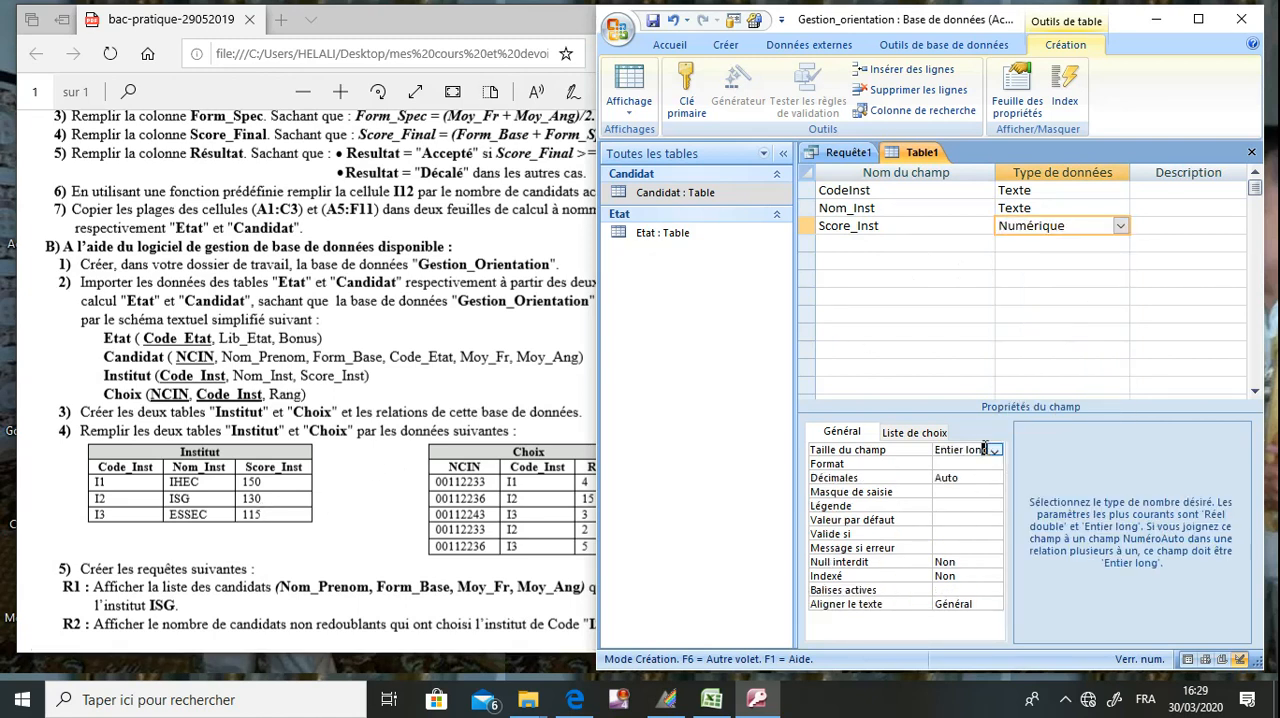
pyautogui.click(995, 451)
pyautogui.click(958, 476)
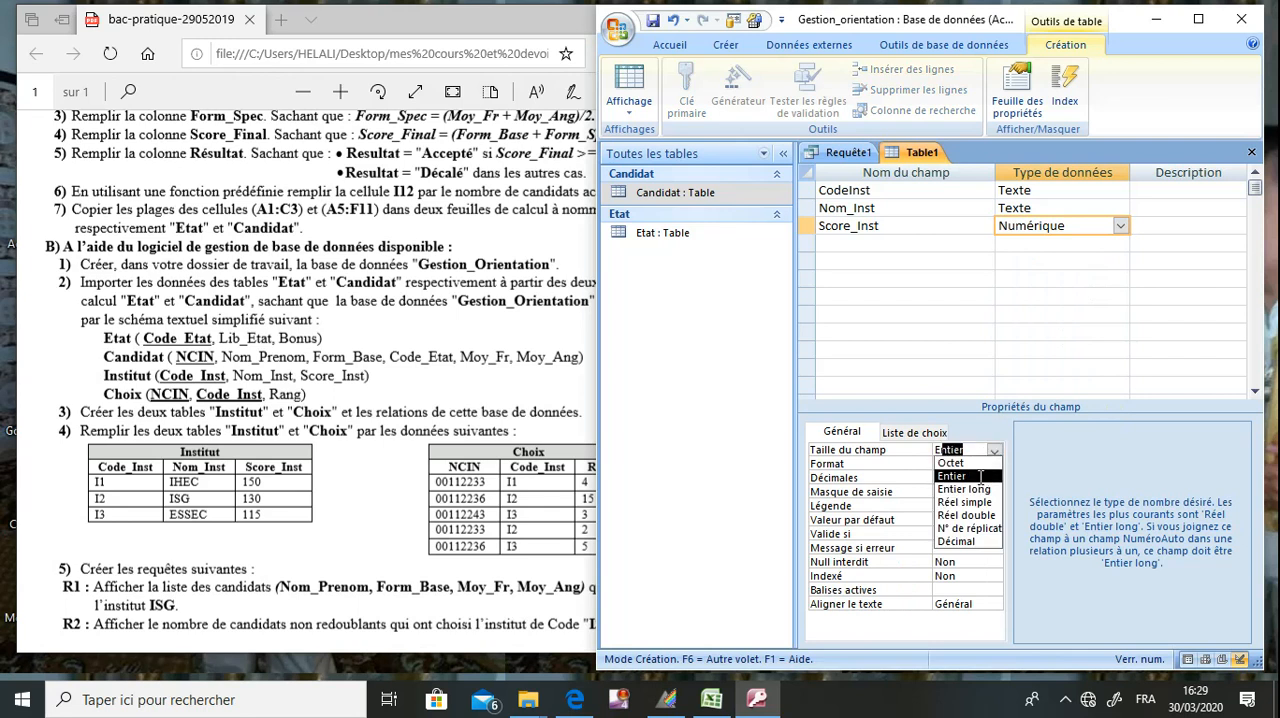
# Make CodeInst the primary key, then save the table as Institut and close it.
pyautogui.click(907, 196)
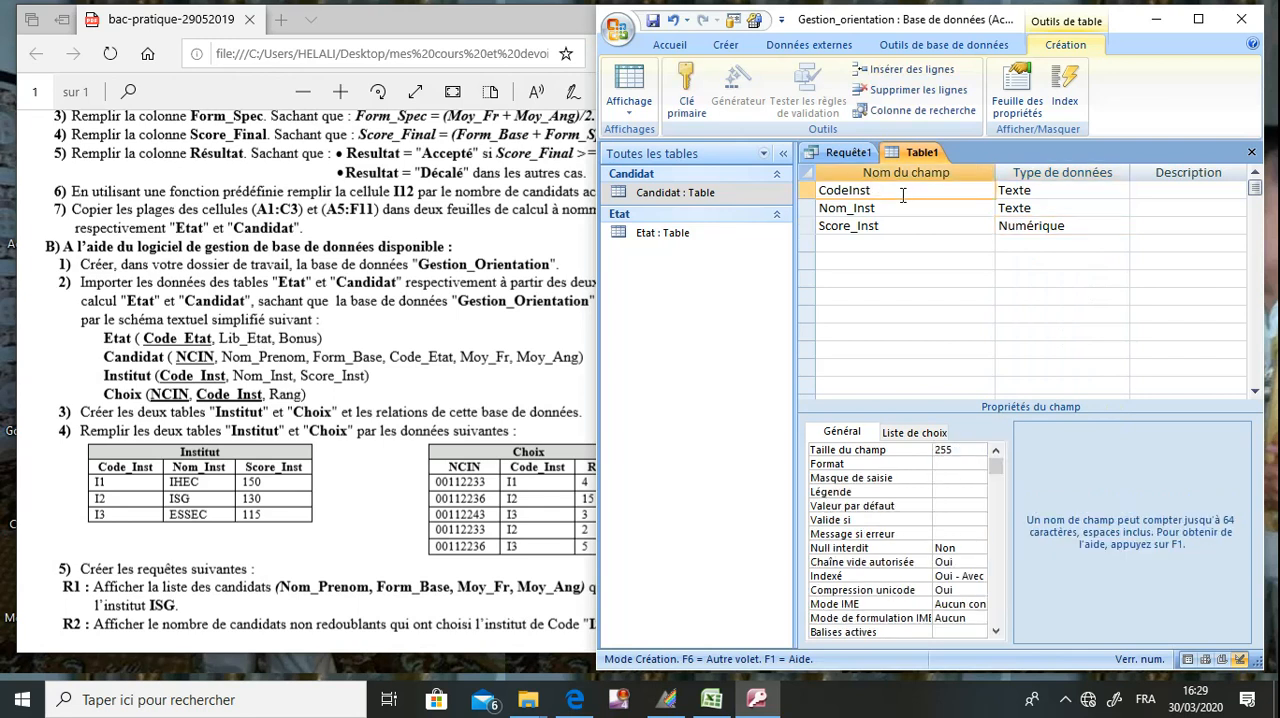
pyautogui.click(695, 100)
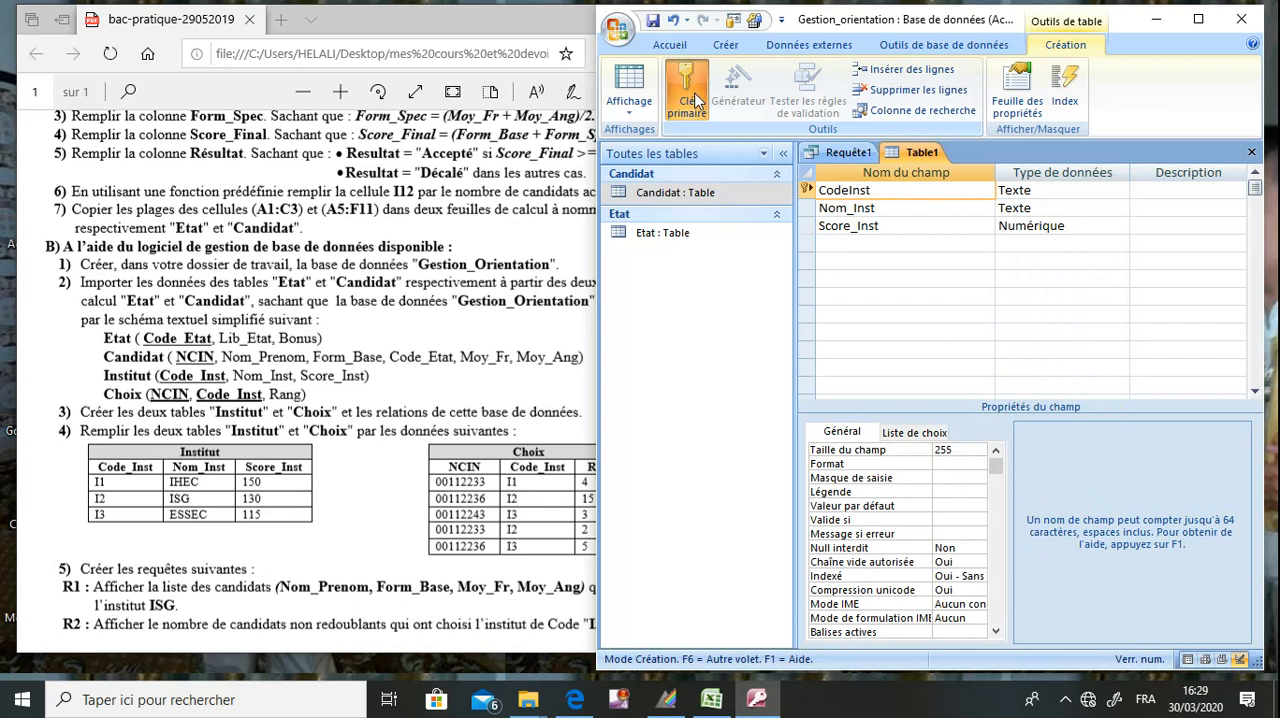
pyautogui.click(653, 21)
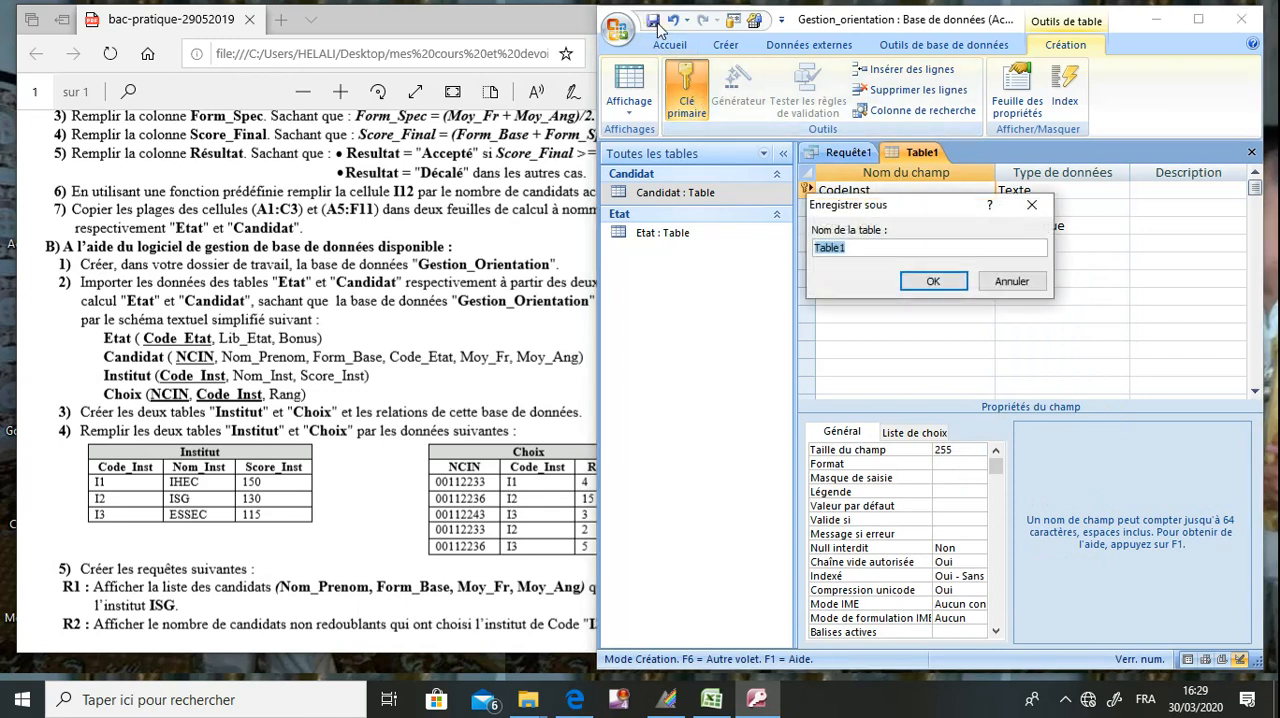
pyautogui.write('Institut')
pyautogui.press('Return')
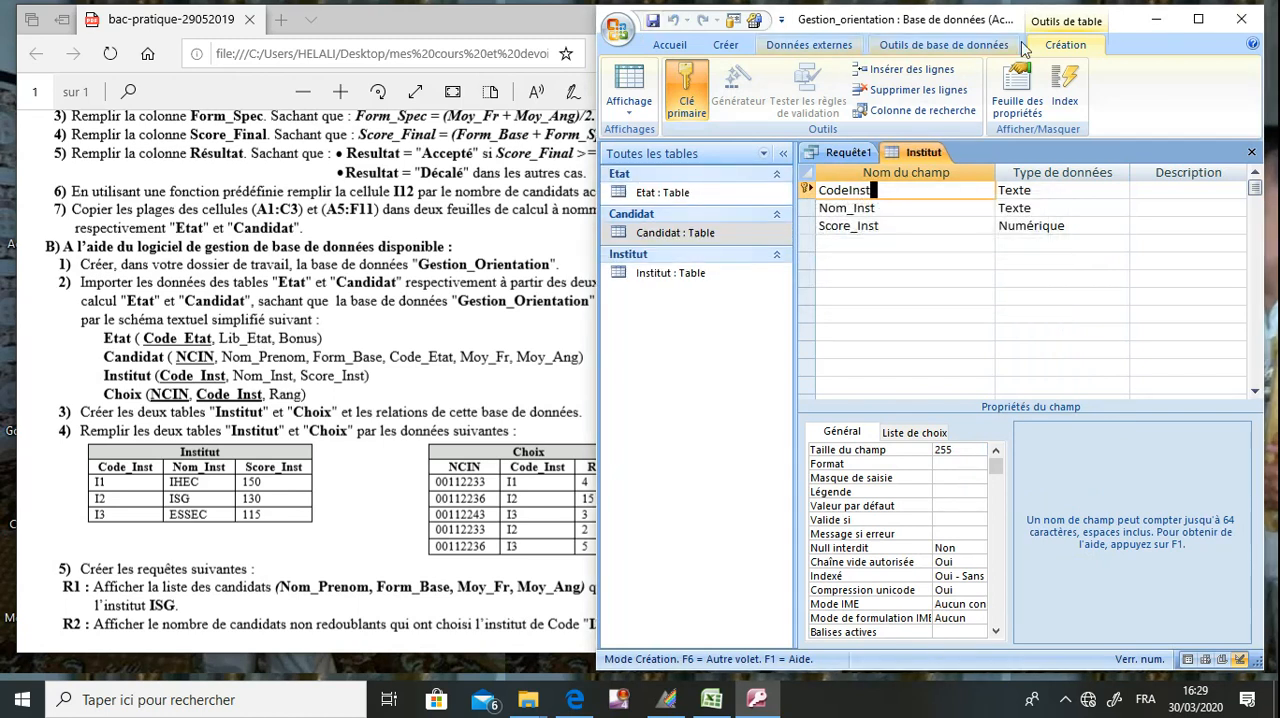
pyautogui.click(1250, 151)
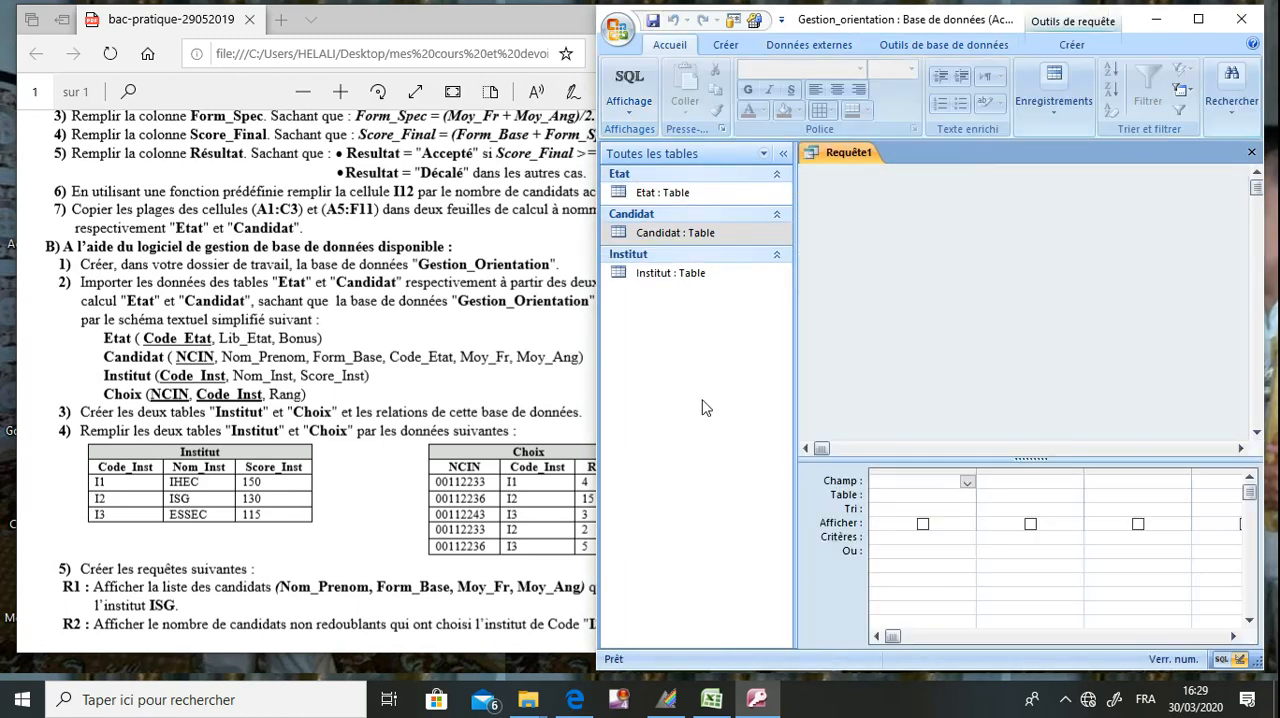
# Create another table in design view and add a Numérique field named NCIN.
pyautogui.click(737, 50)
pyautogui.click(758, 104)
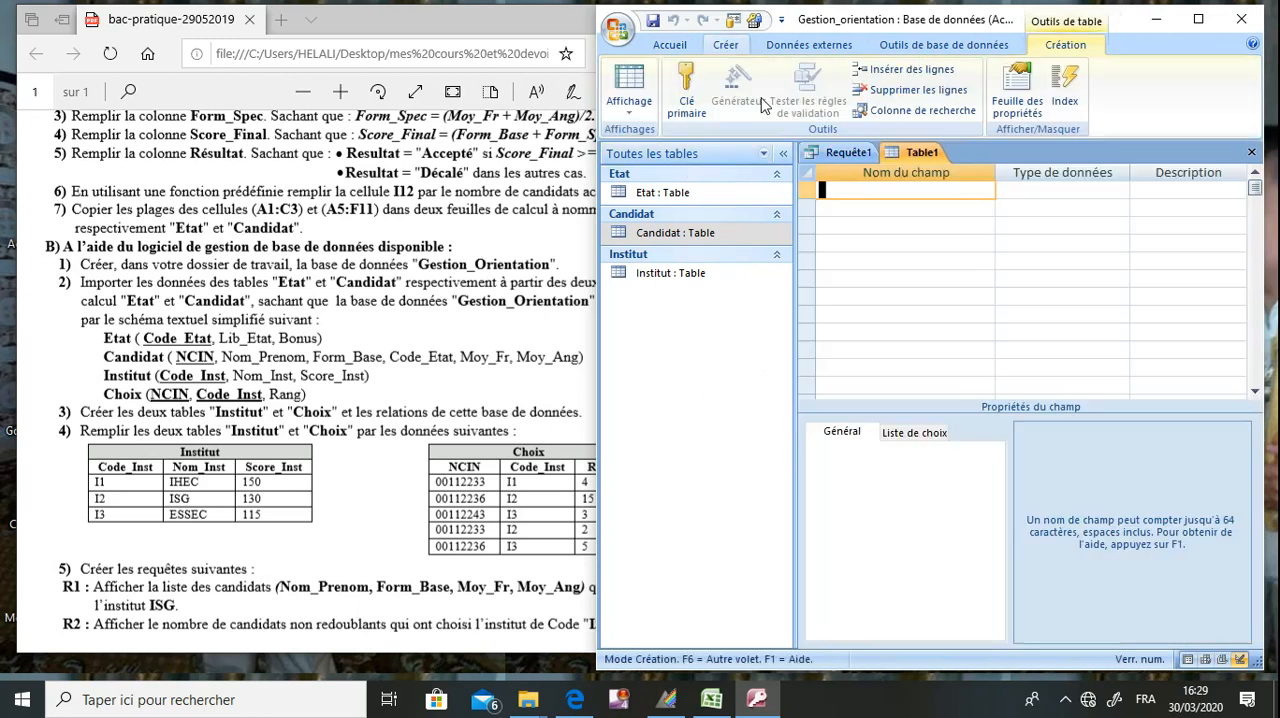
pyautogui.write('NCIN')
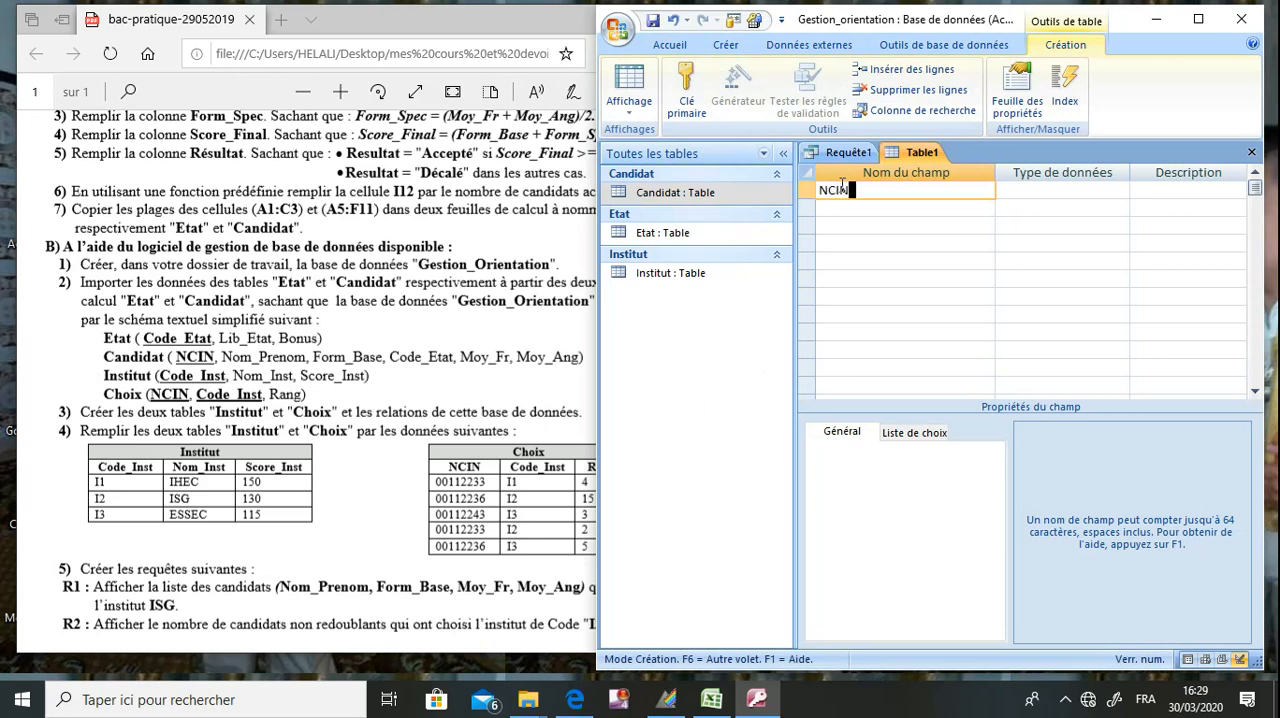
pyautogui.click(1048, 188)
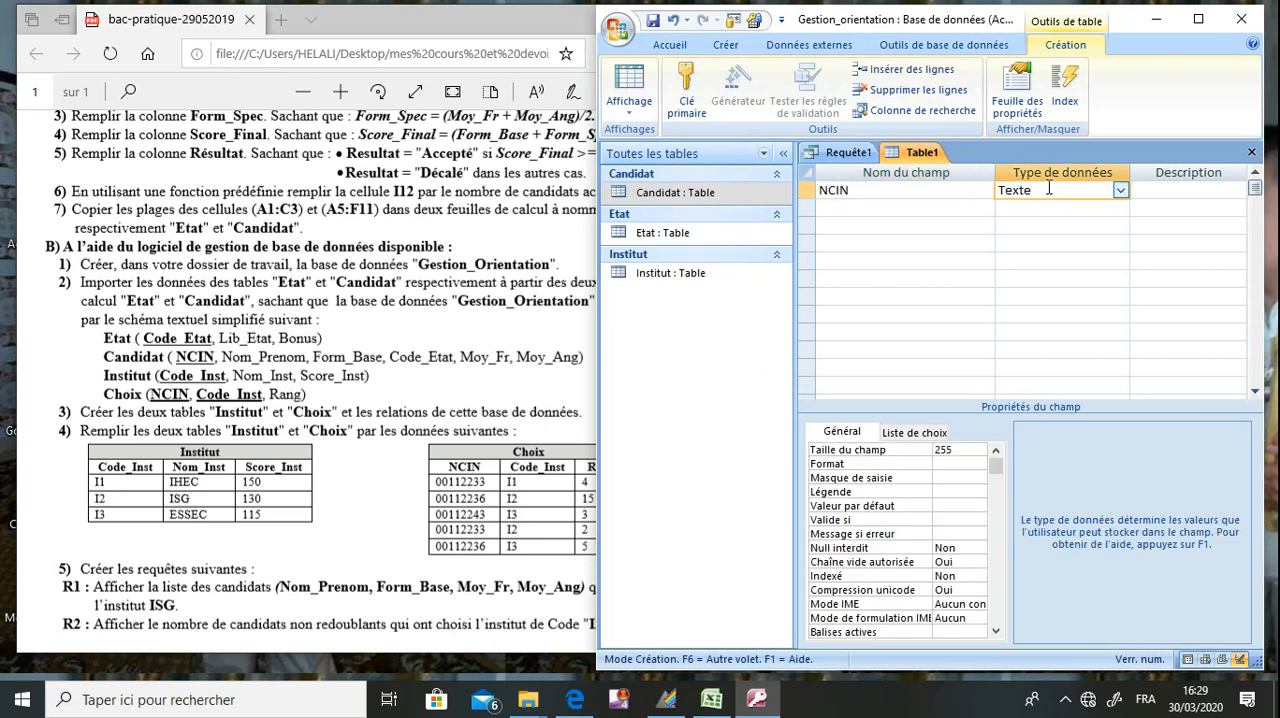
pyautogui.click(1122, 194)
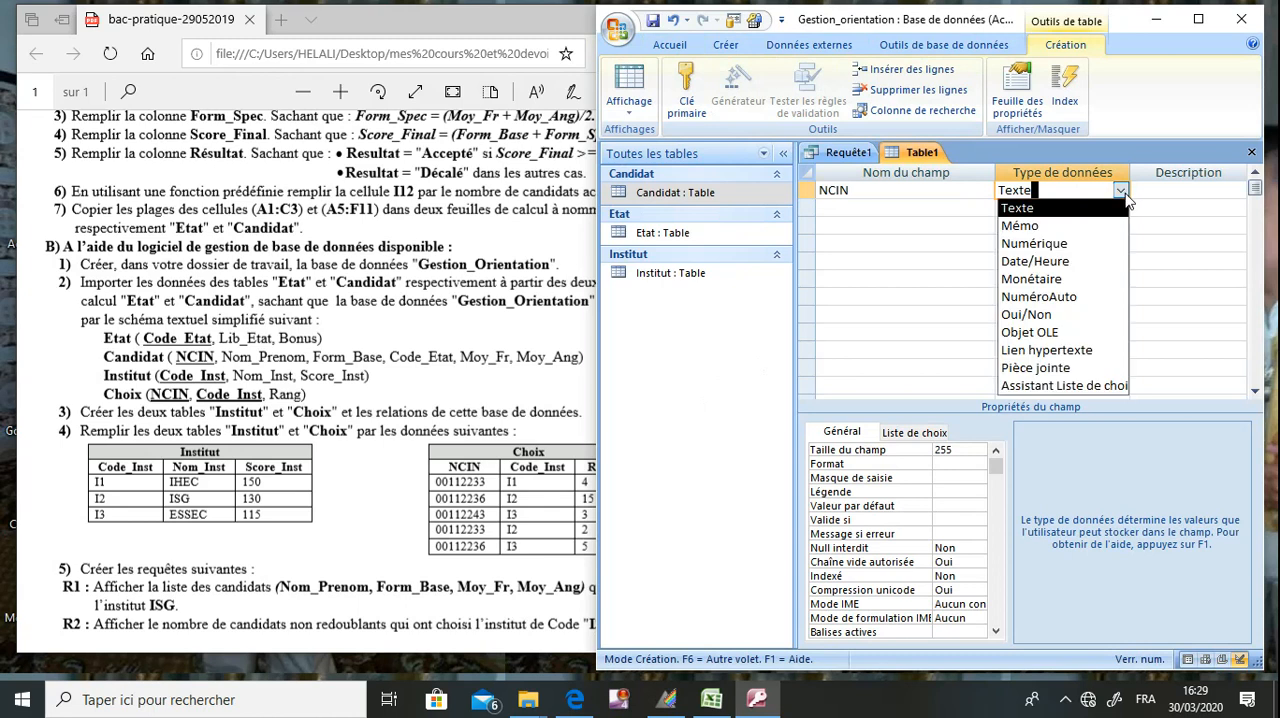
pyautogui.click(1100, 245)
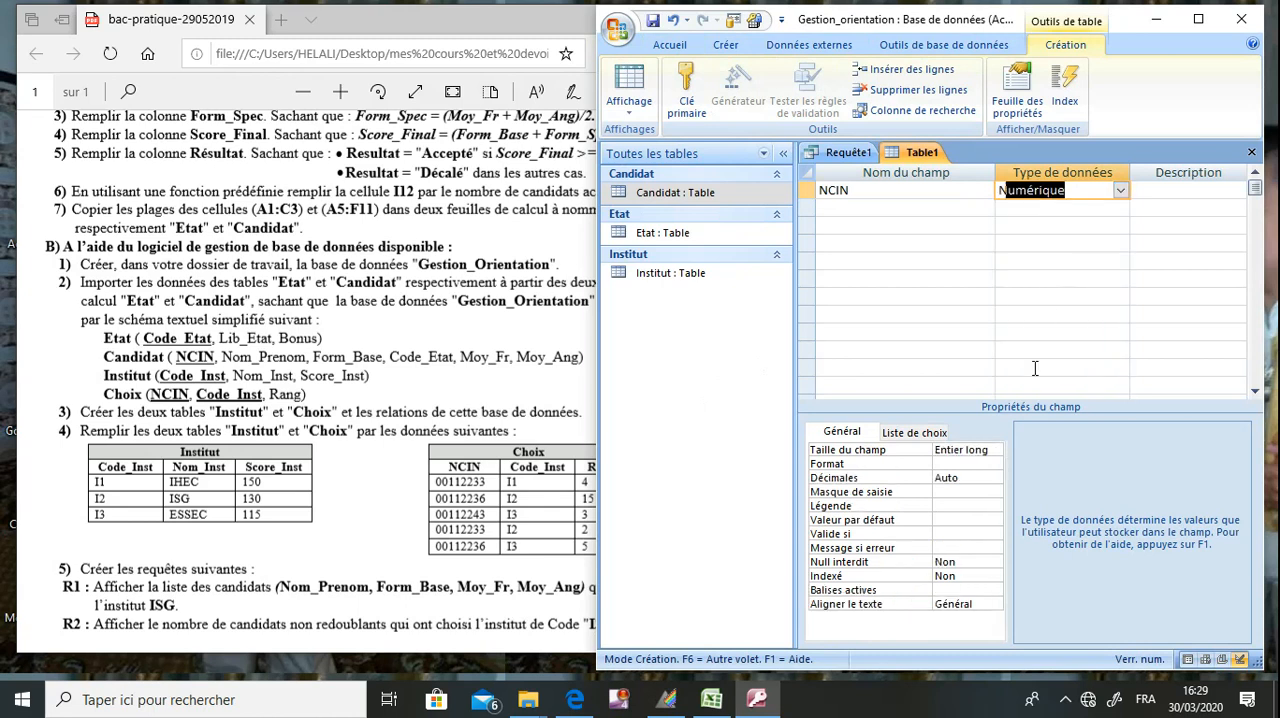
# Add a Texte field named Code_Ints below NCIN.
pyautogui.click(853, 210)
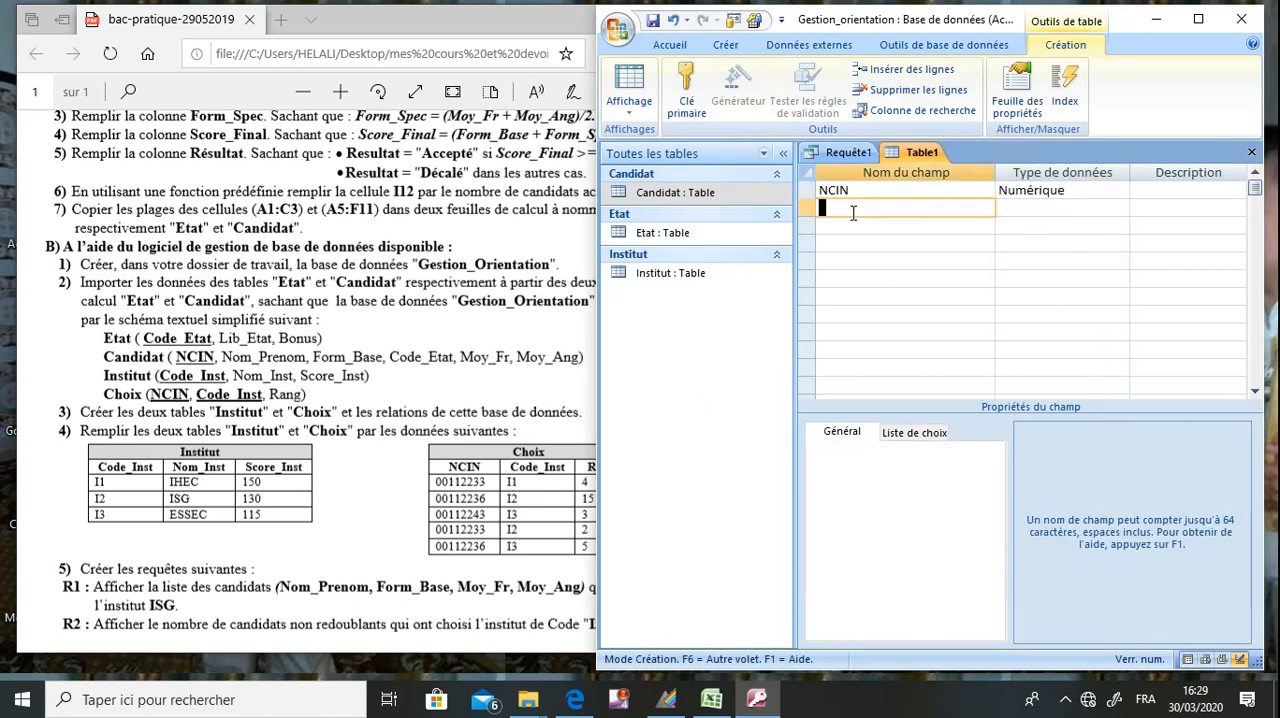
pyautogui.write('Code_Ints')
pyautogui.press('Tab')
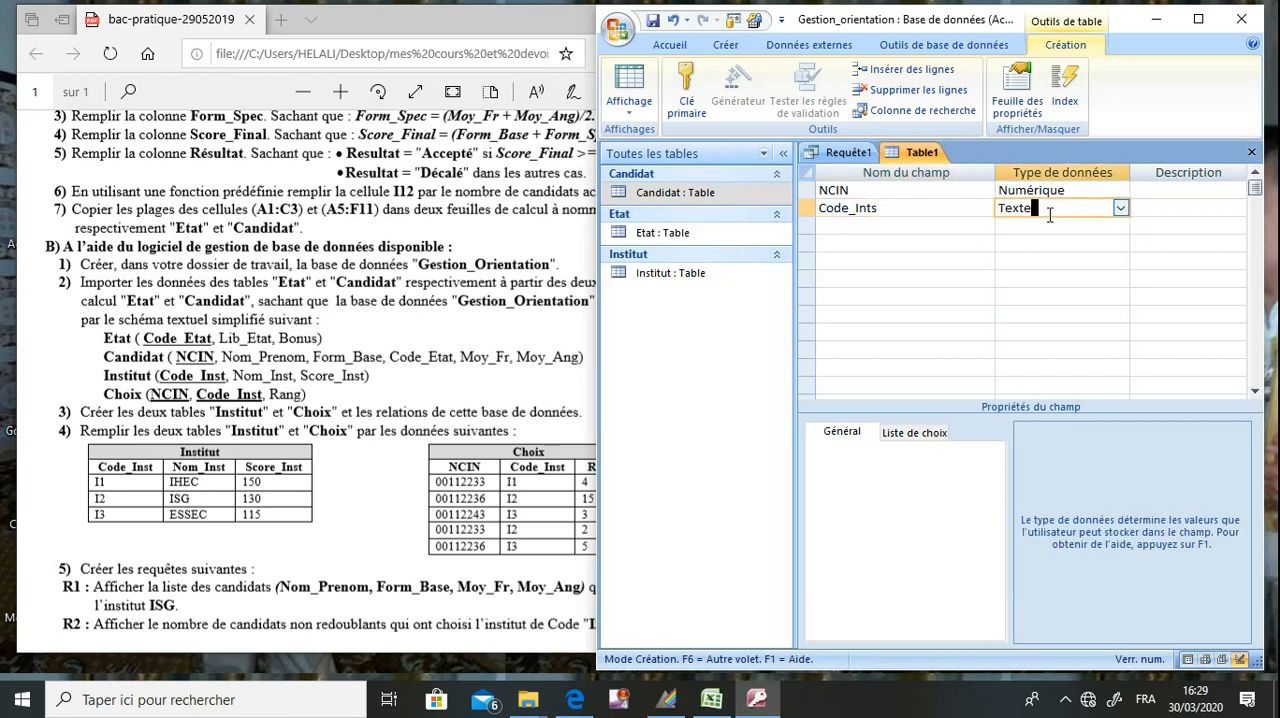
# Add a Numérique field named Rang and set its field size to Entier.
pyautogui.click(849, 223)
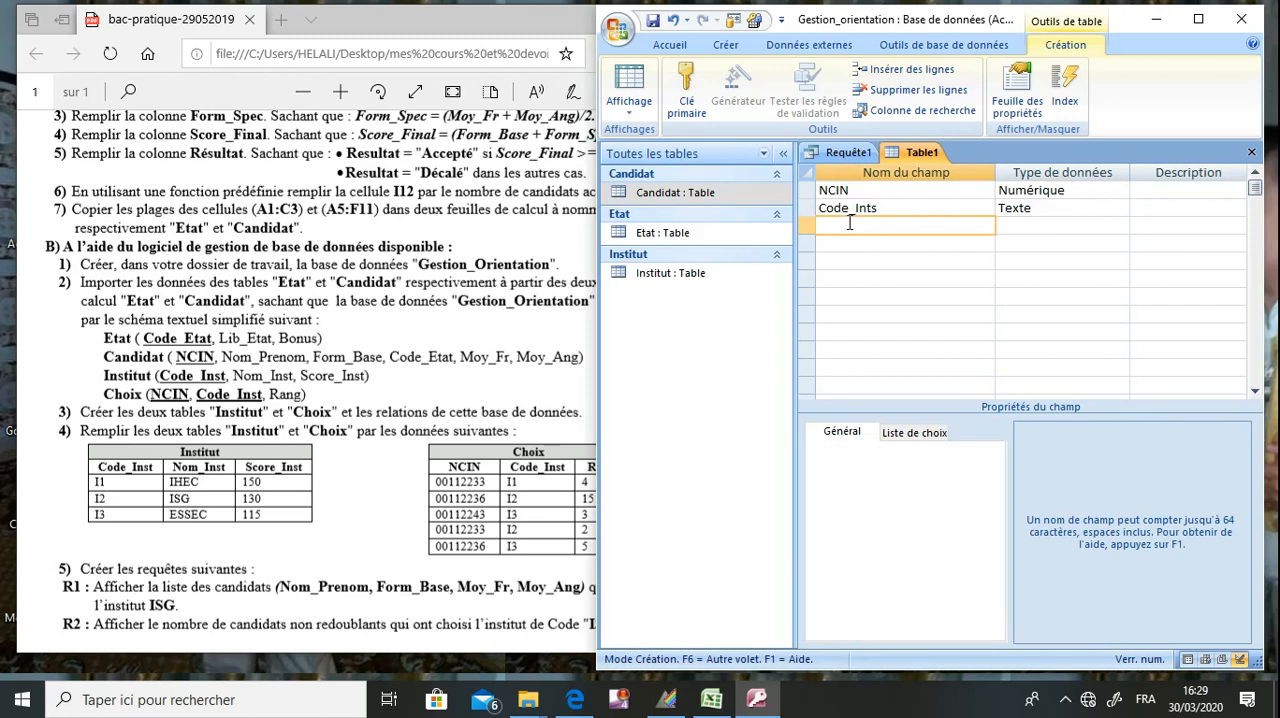
pyautogui.write('Rang')
pyautogui.press('Tab')
pyautogui.click(1121, 229)
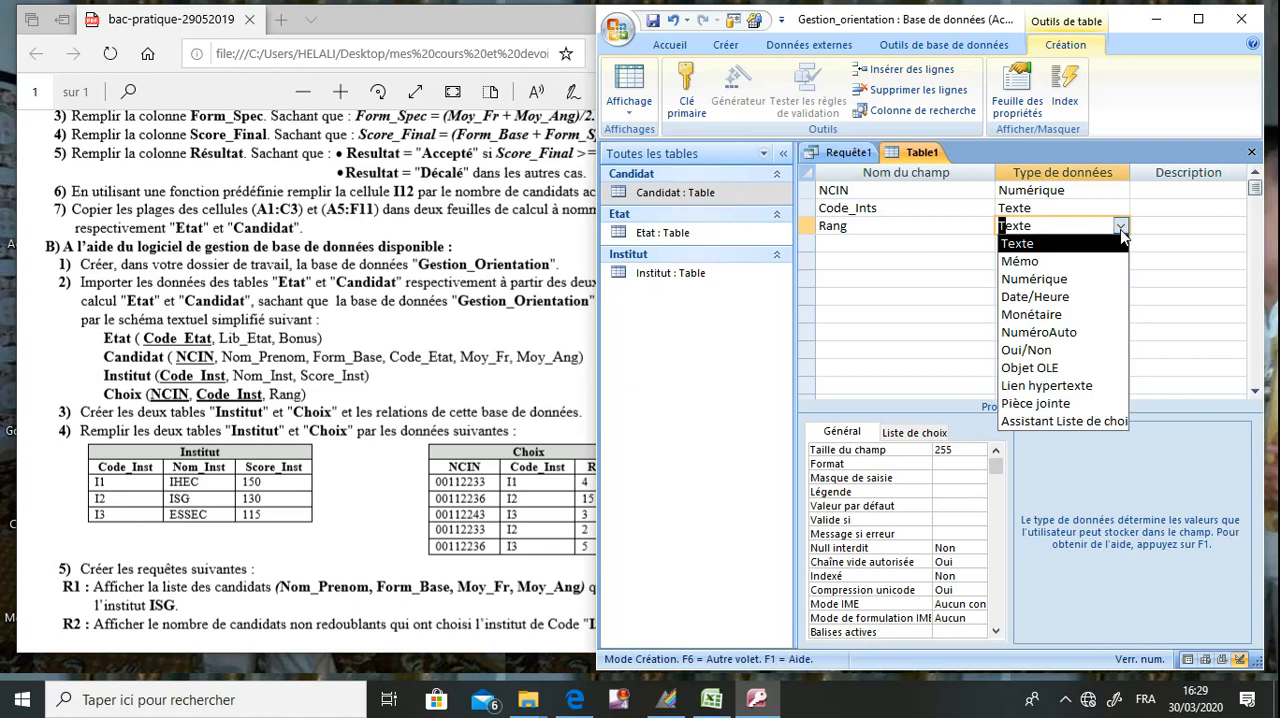
pyautogui.click(1090, 279)
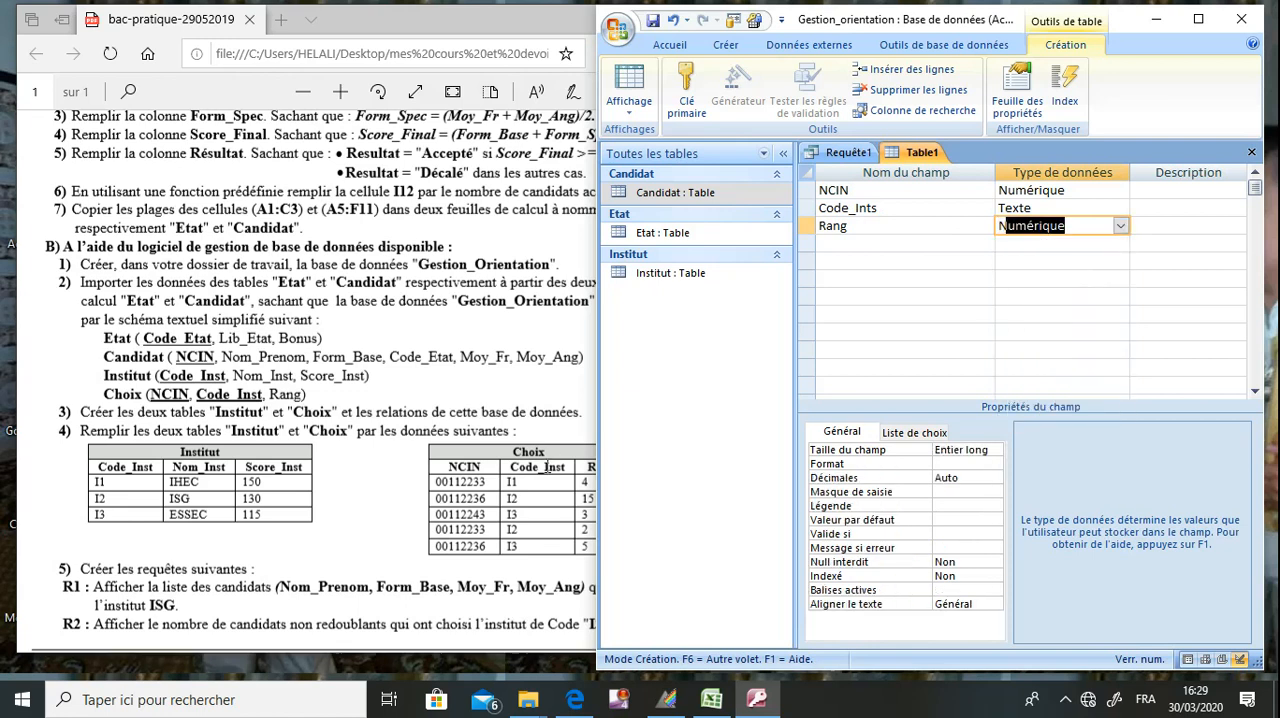
pyautogui.click(983, 453)
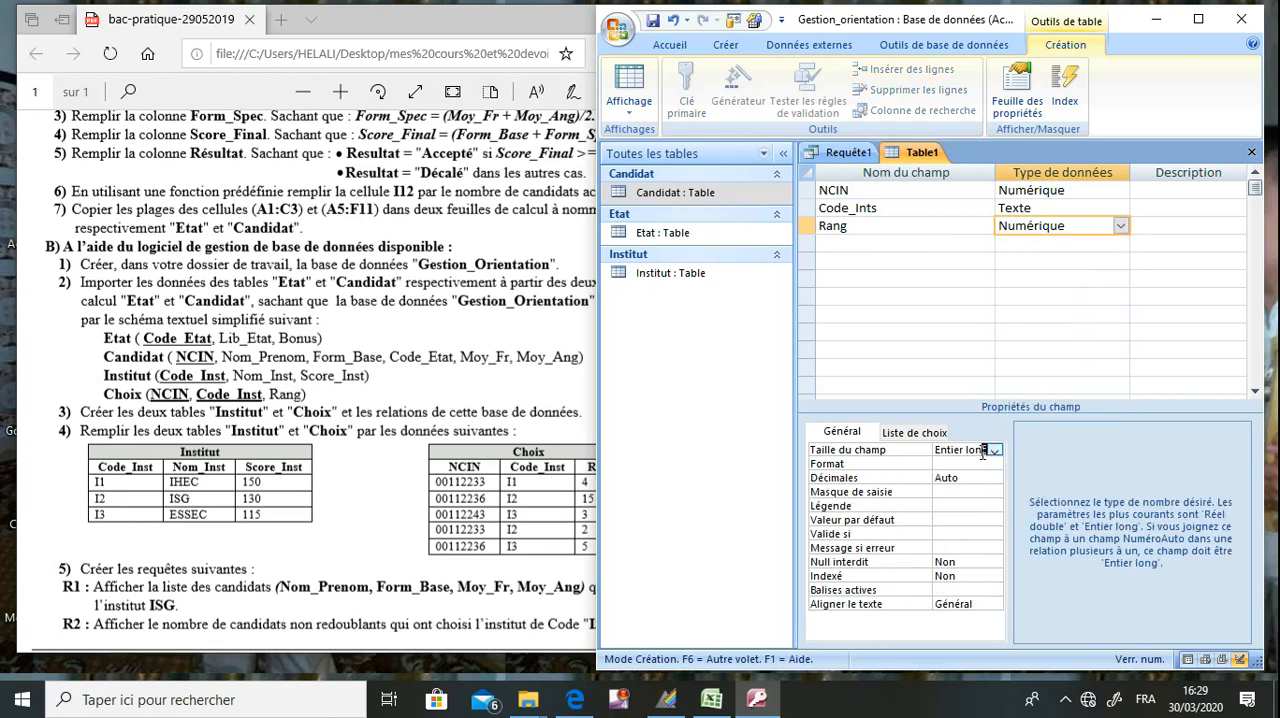
pyautogui.click(995, 451)
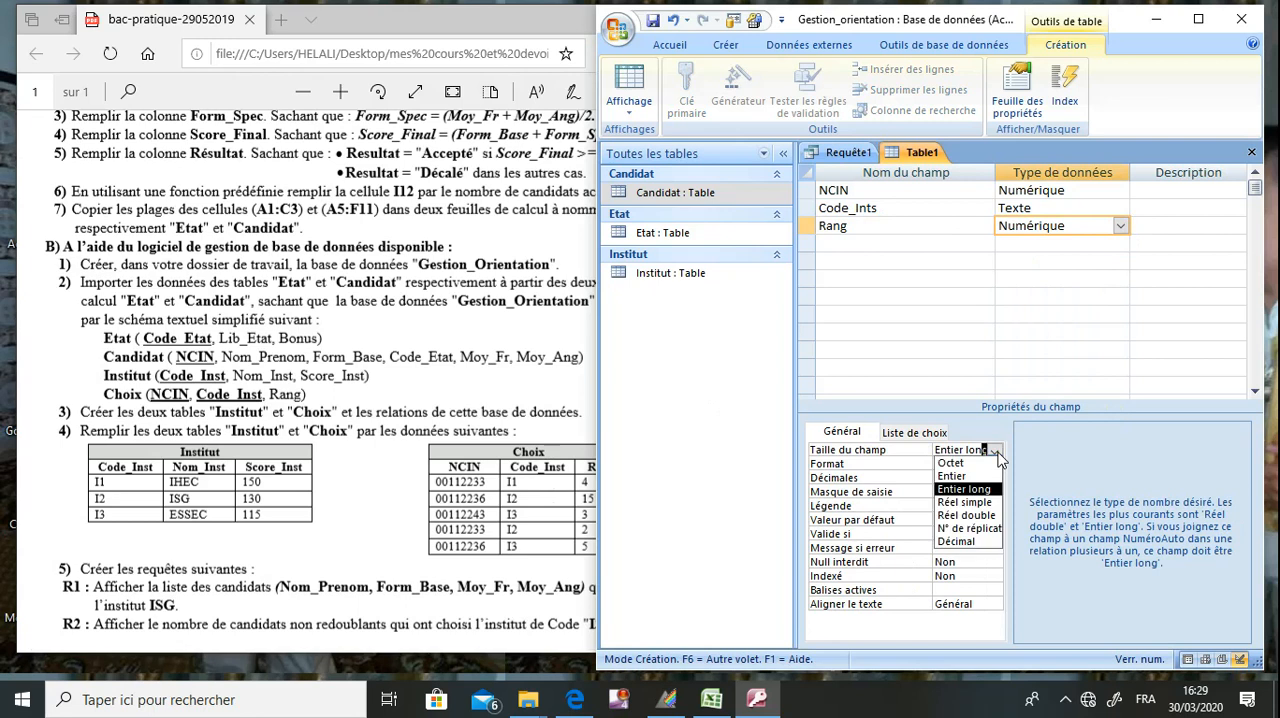
pyautogui.click(975, 476)
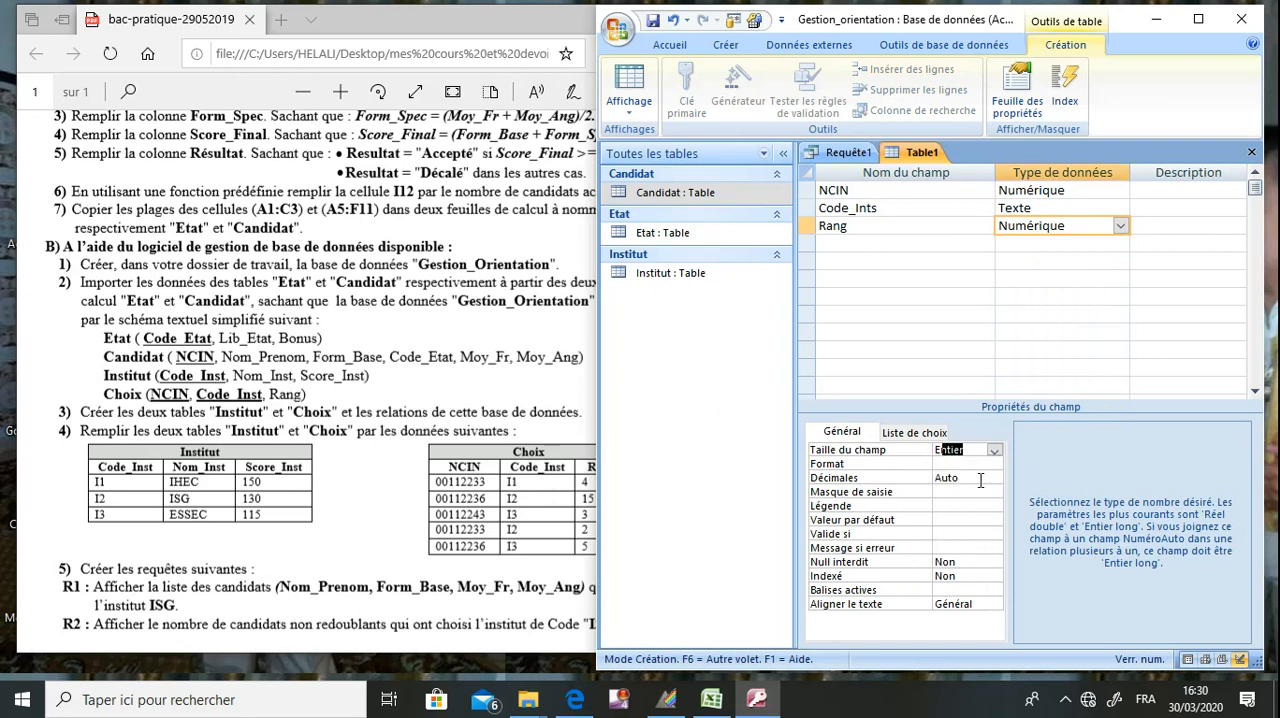
# Define NCIN and Code_Ints together as the table's composite primary key.
pyautogui.click(855, 189)
pyautogui.moveTo(807, 190); pyautogui.dragTo(807, 208)
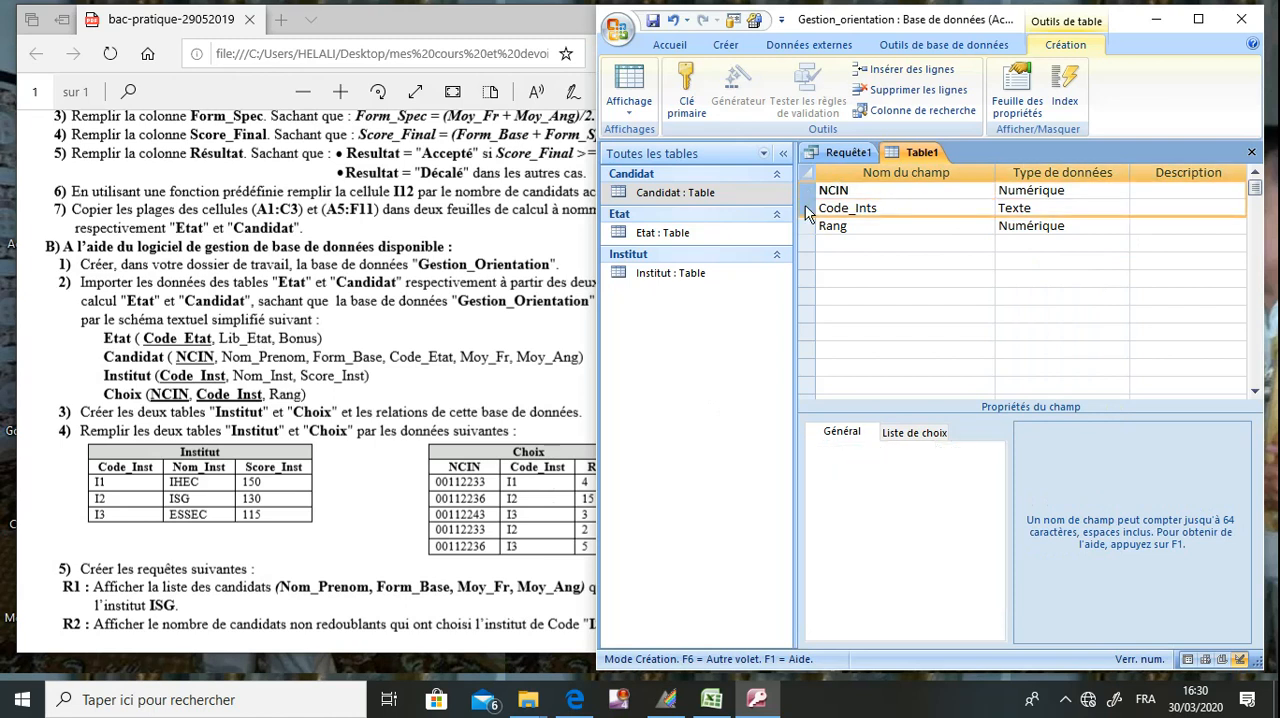
pyautogui.click(686, 95)
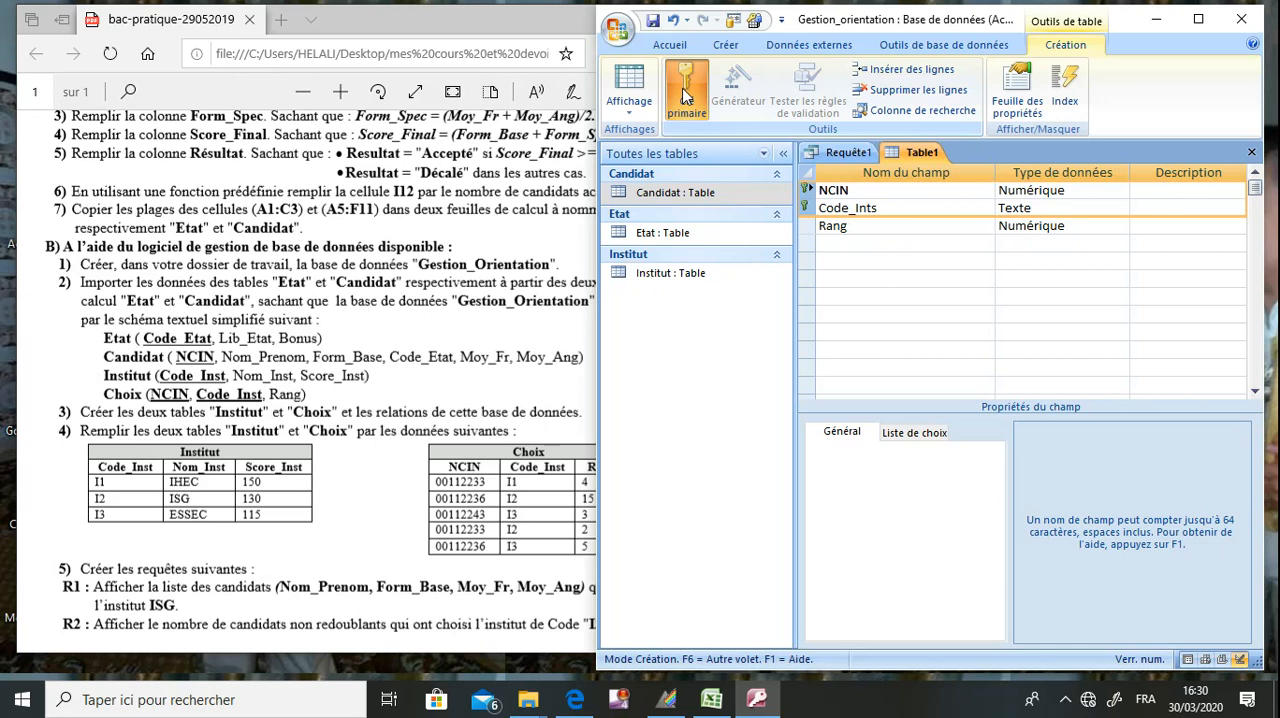
# Correct the second key field's name to Code_Inst.
pyautogui.click(873, 207)
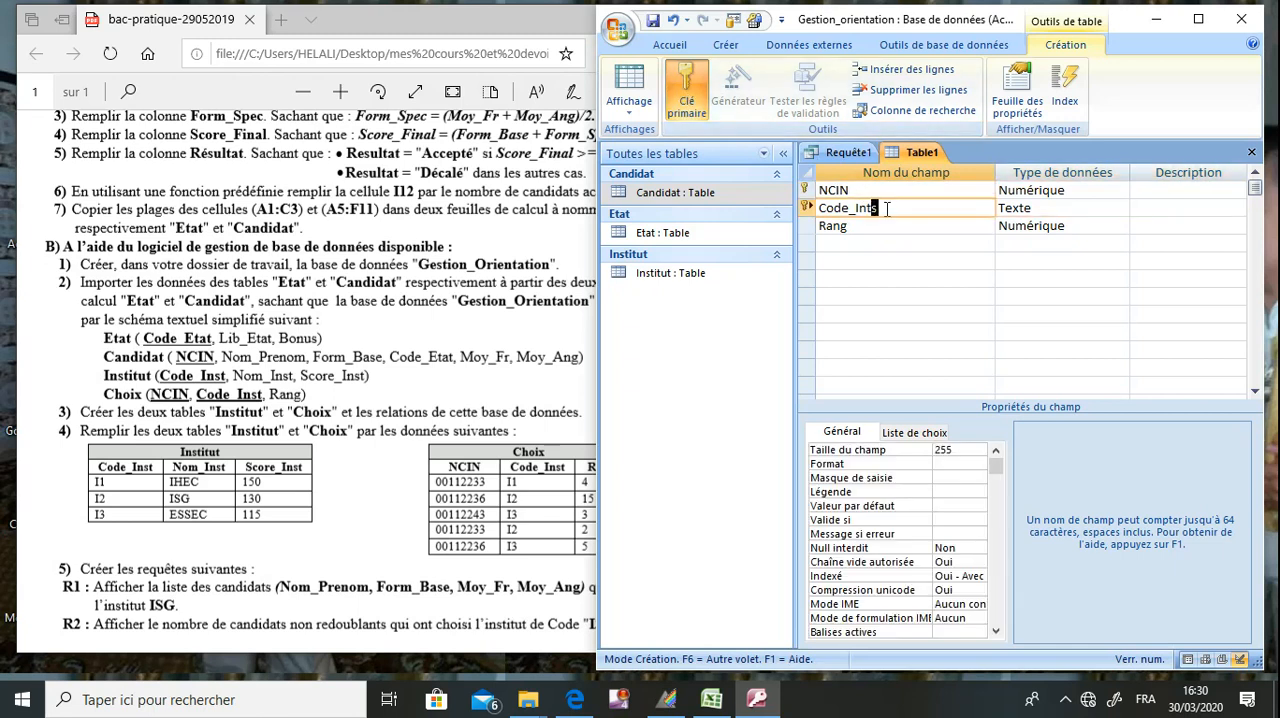
pyautogui.press('BackSpace')
pyautogui.write('st')
# Save the table as Choix and close it.
pyautogui.click(652, 20)
pyautogui.write('Choix')
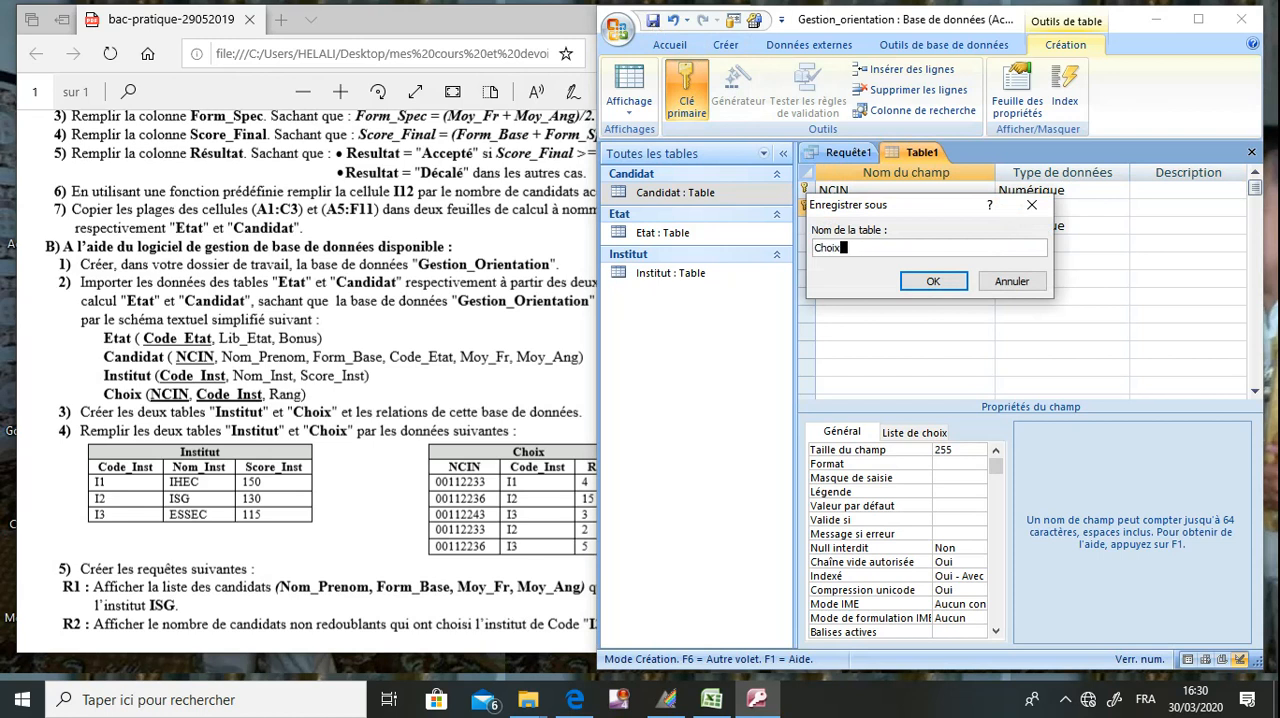
pyautogui.press('Return')
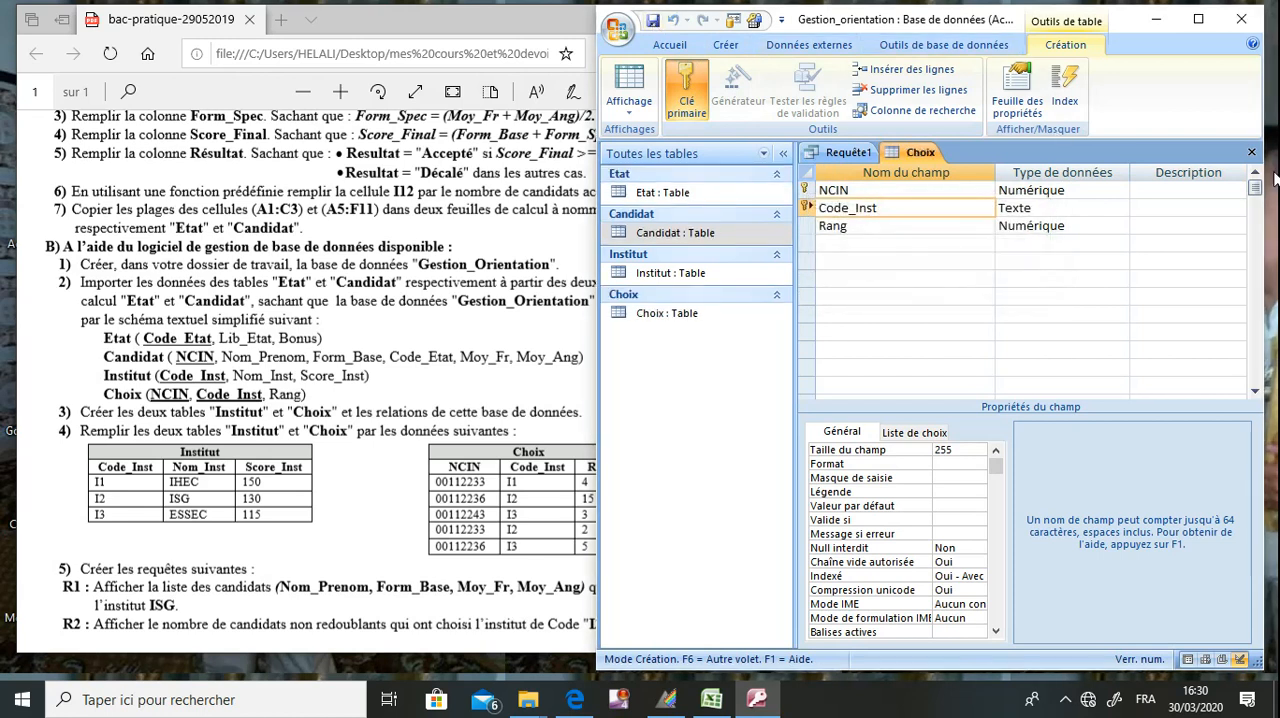
pyautogui.click(1252, 152)
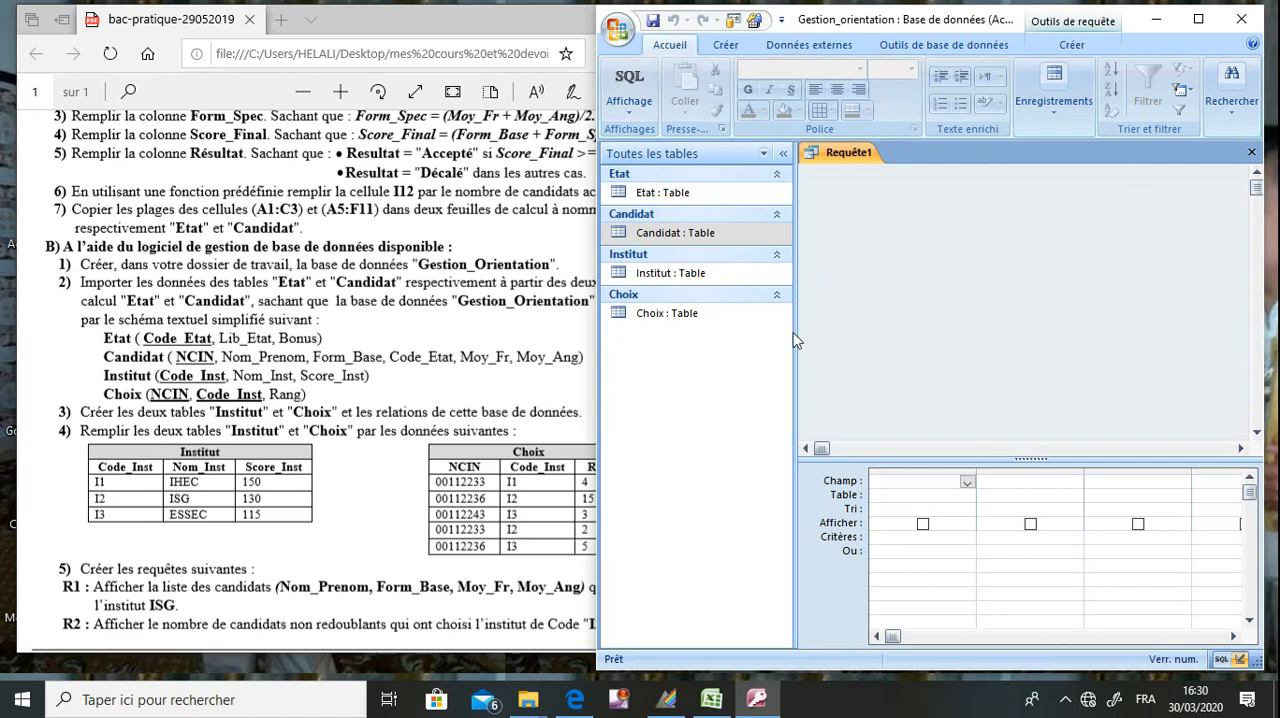
# Open the database relationships and add the Candidat, Choix, Etat and Institut tables to the layout.
pyautogui.click(930, 48)
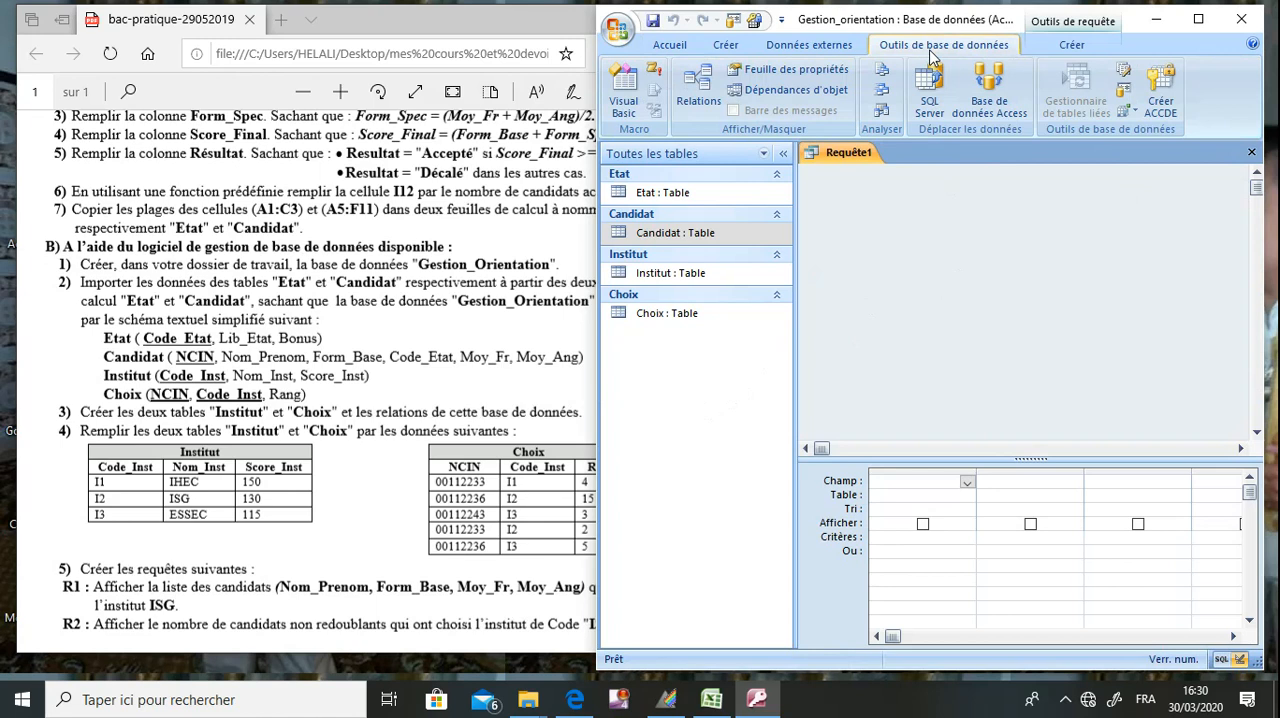
pyautogui.click(700, 88)
pyautogui.moveTo(893, 278); pyautogui.dragTo(786, 196)
pyautogui.click(975, 405)
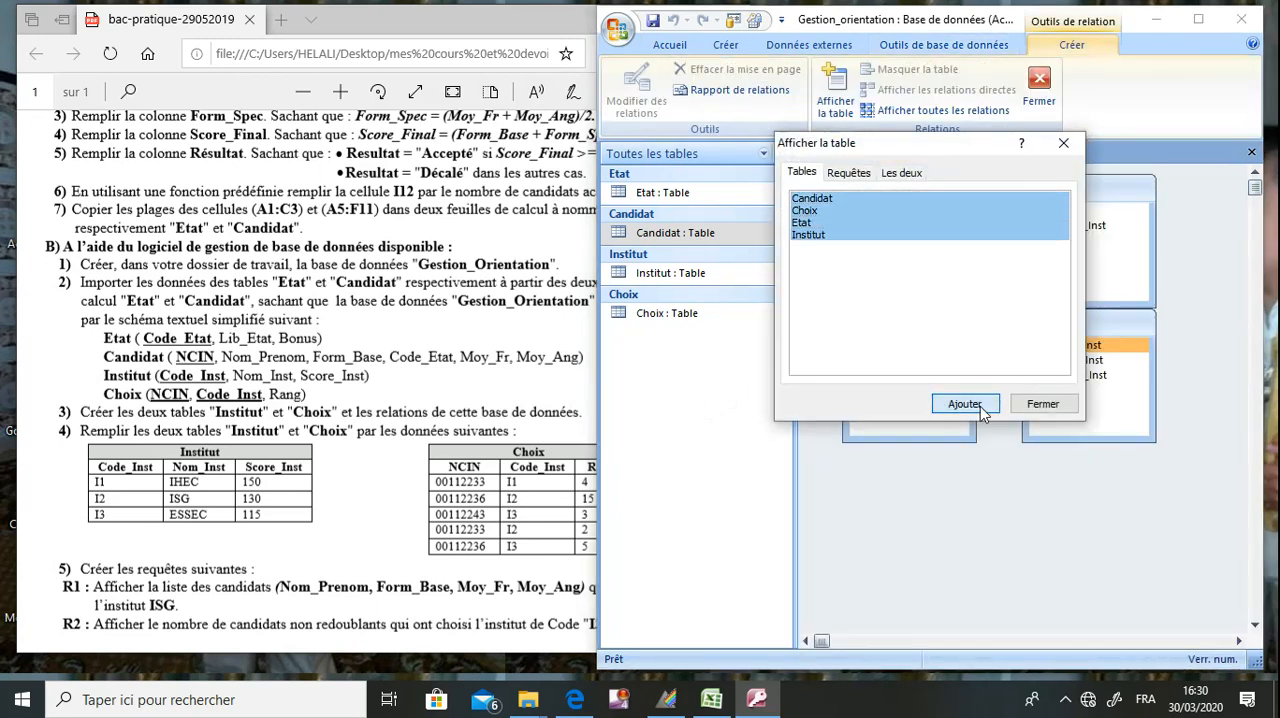
pyautogui.click(1066, 145)
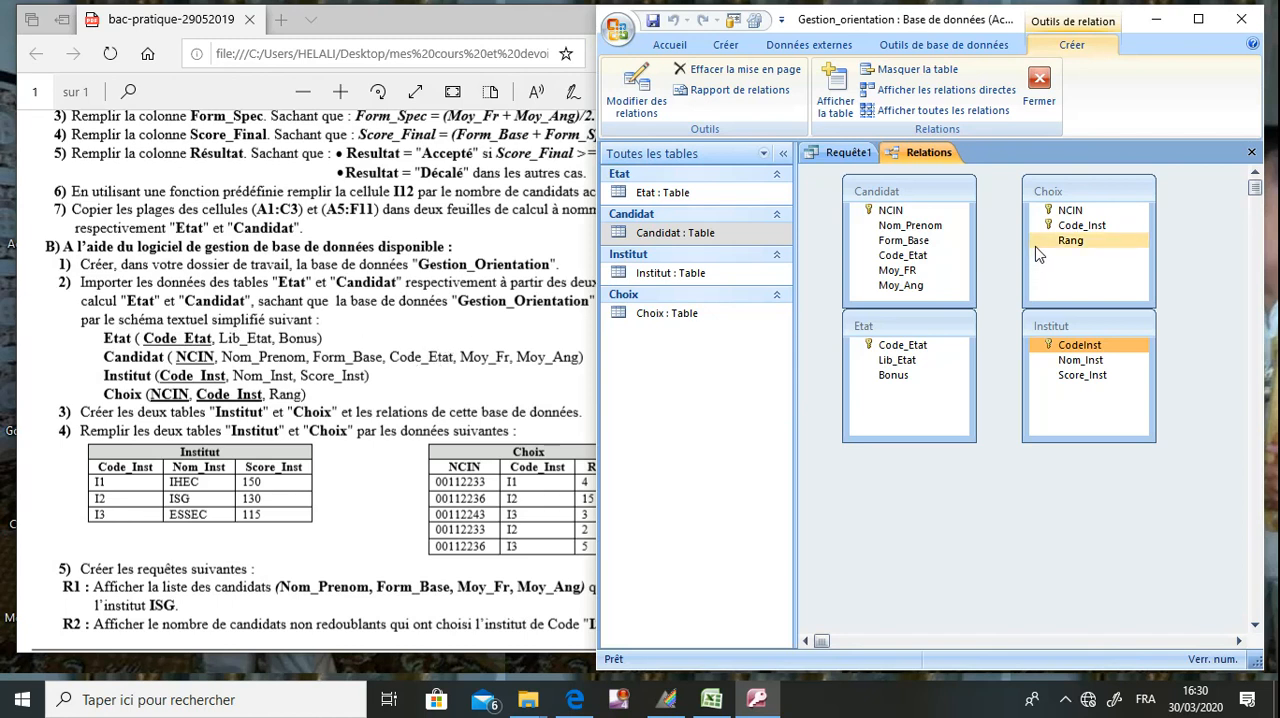
# Create the relationship from Code_Etat in Etat to Code_Etat in Candidat with referential integrity enforced.
pyautogui.moveTo(910, 326); pyautogui.dragTo(898, 255)
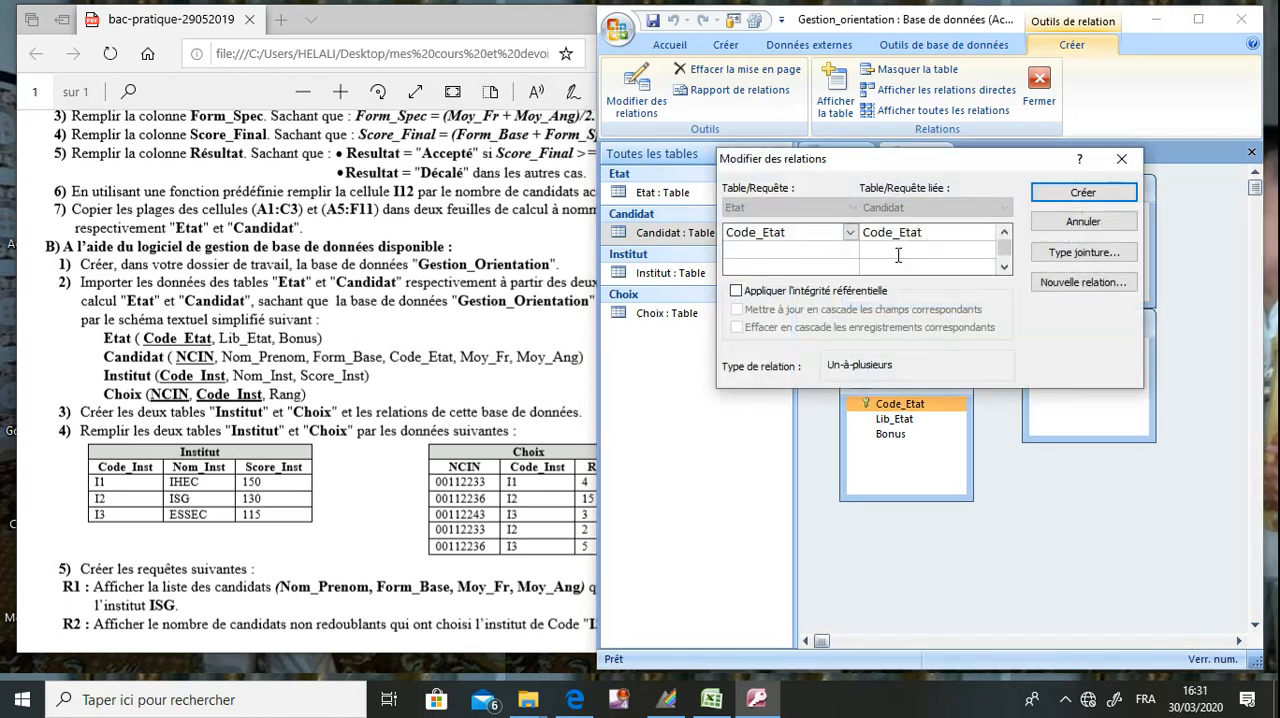
pyautogui.click(736, 290)
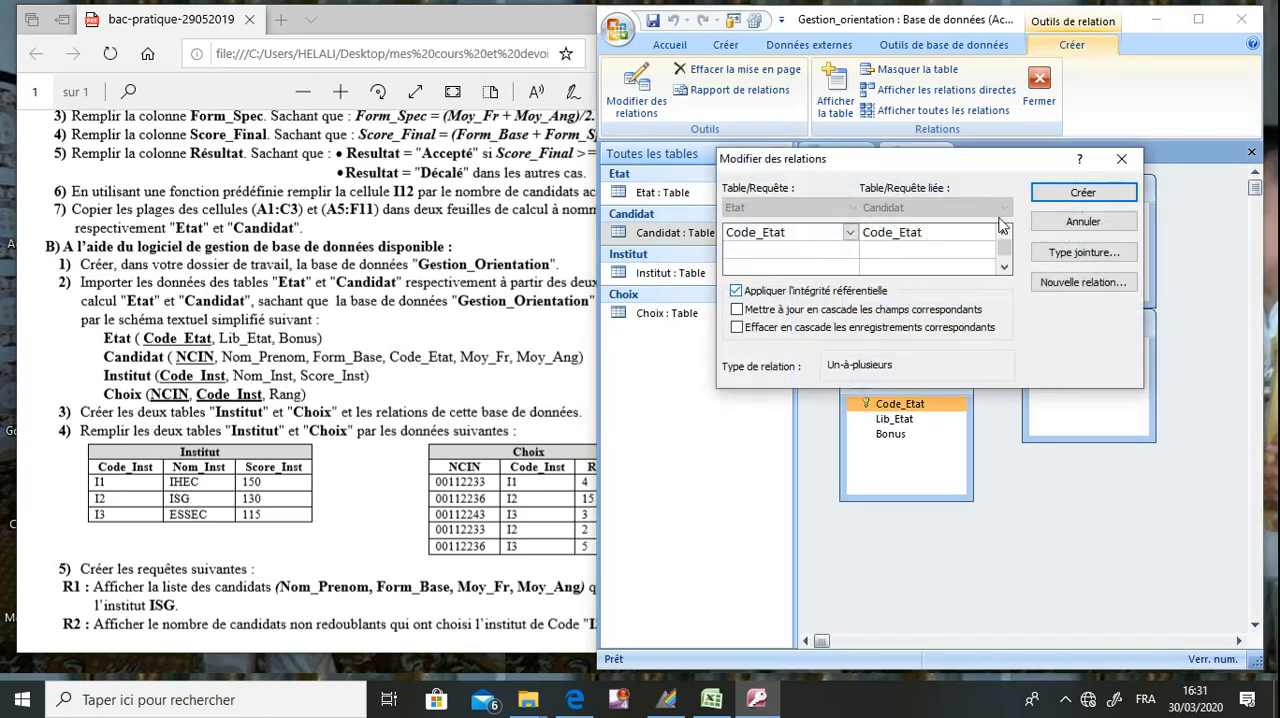
pyautogui.click(1080, 193)
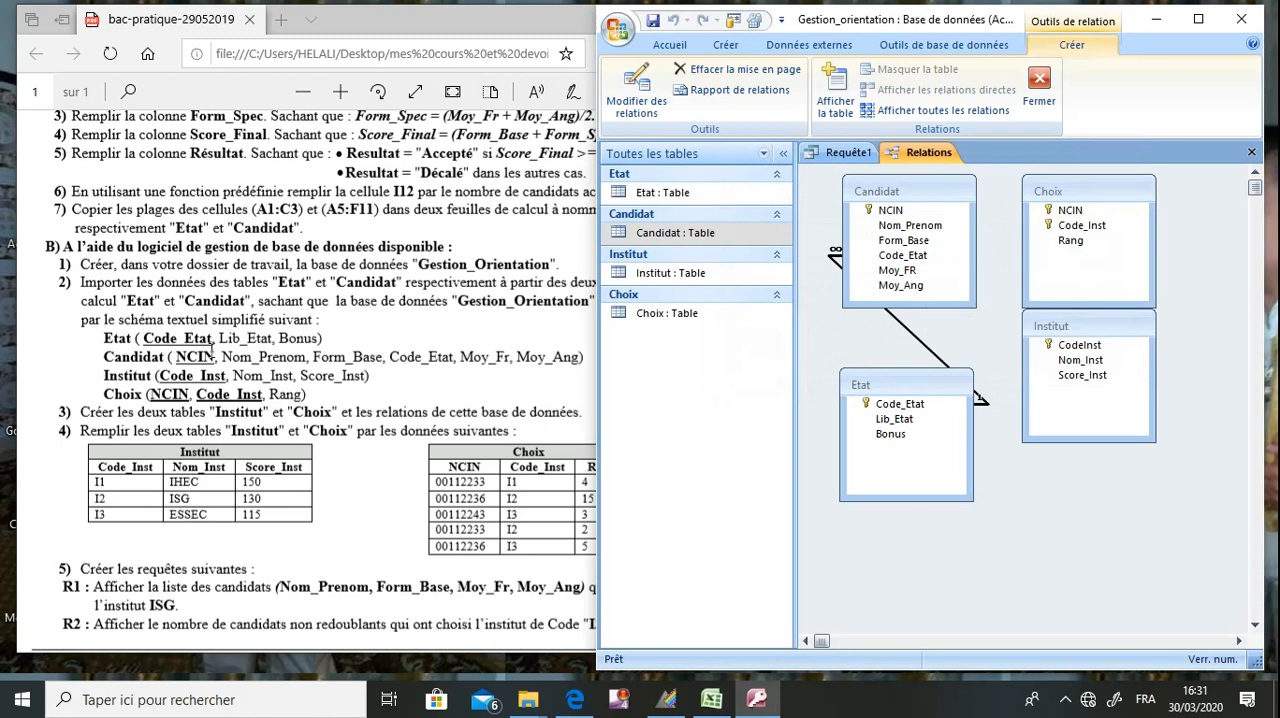
# Create the relationship from CodeInst in Institut to Code_Inst in Choix with referential integrity enforced, and move Institut aside.
pyautogui.moveTo(226, 375); pyautogui.dragTo(162, 377)
pyautogui.click(147, 381)
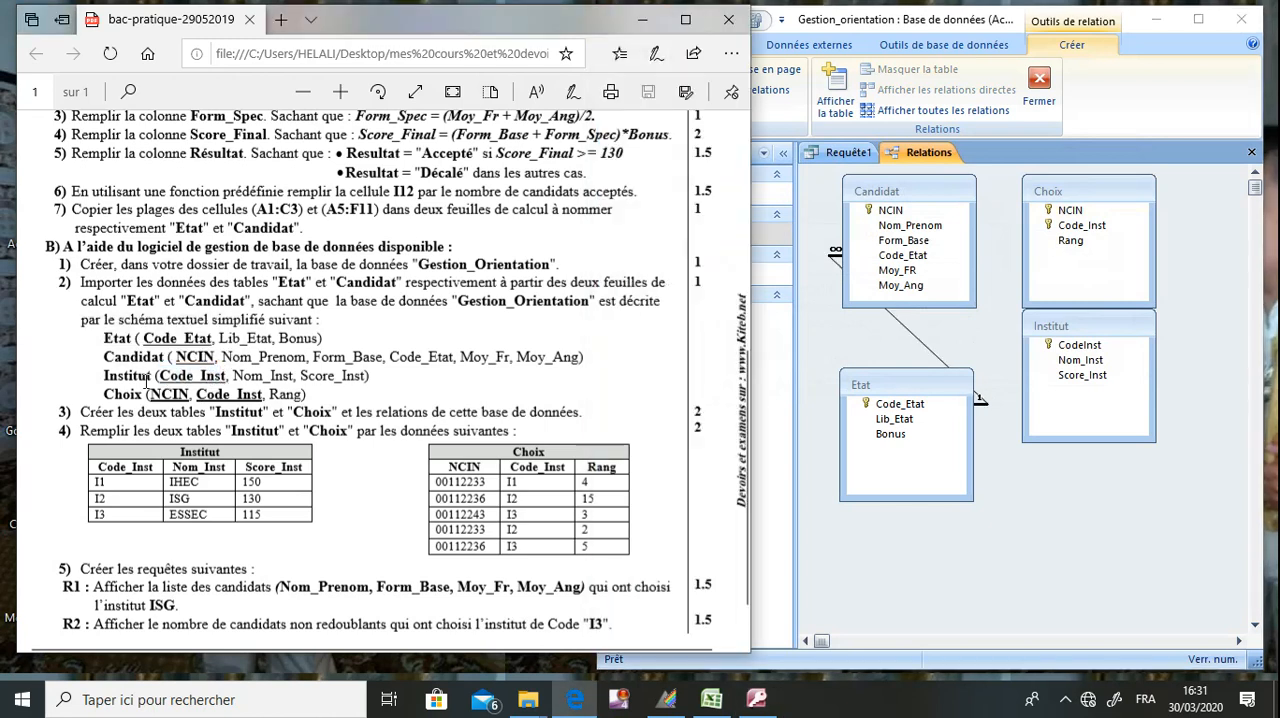
pyautogui.moveTo(264, 397); pyautogui.dragTo(198, 397)
pyautogui.click(408, 414)
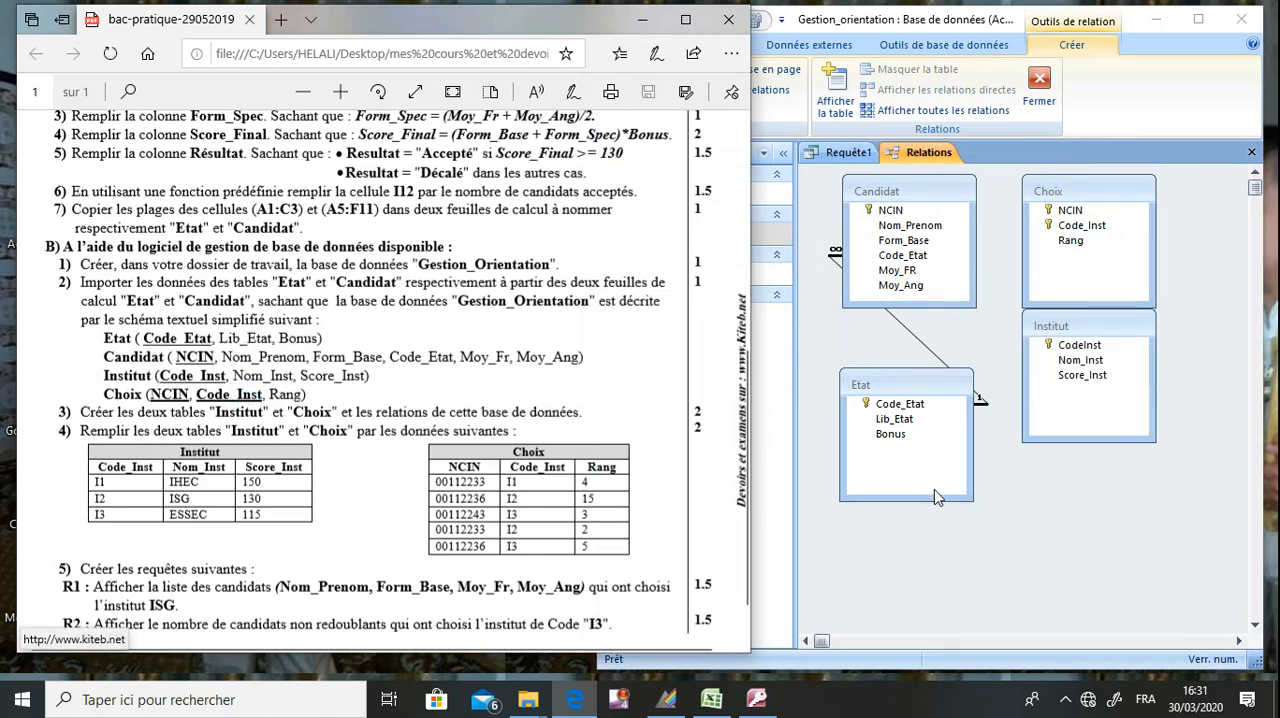
pyautogui.moveTo(1080, 330); pyautogui.dragTo(1086, 356)
pyautogui.click(1086, 372)
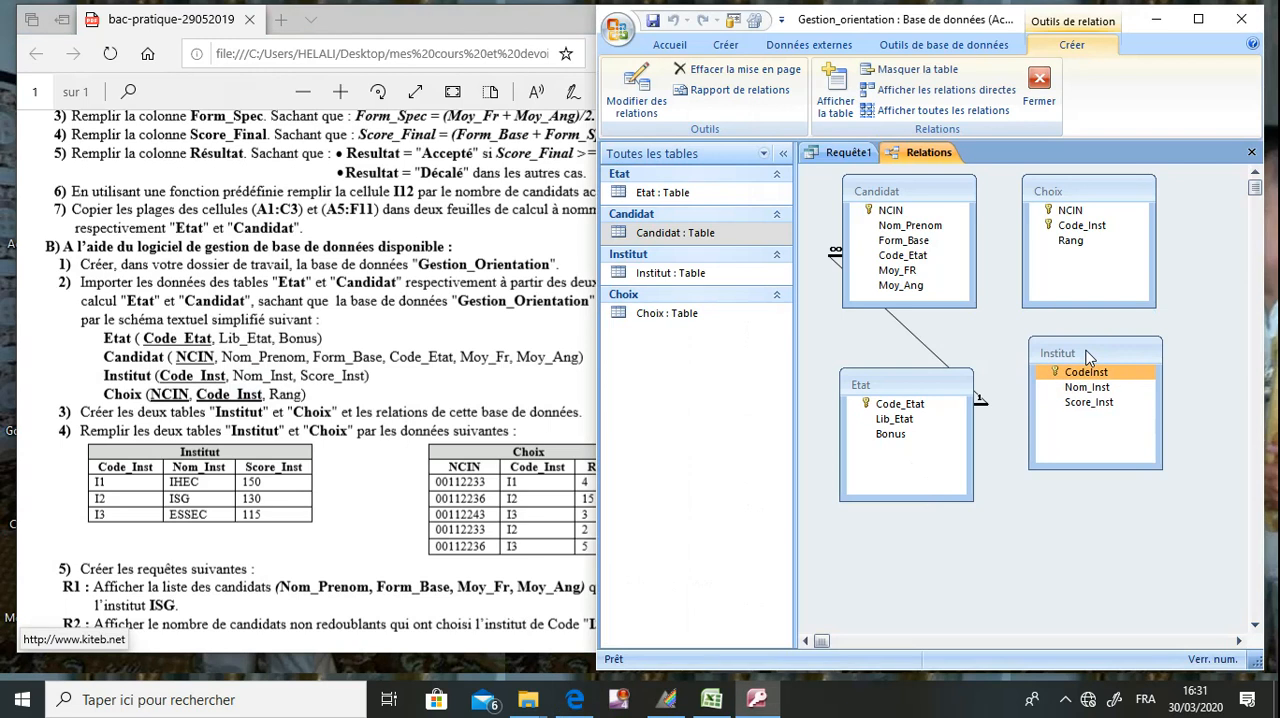
pyautogui.moveTo(1086, 372); pyautogui.dragTo(1074, 236)
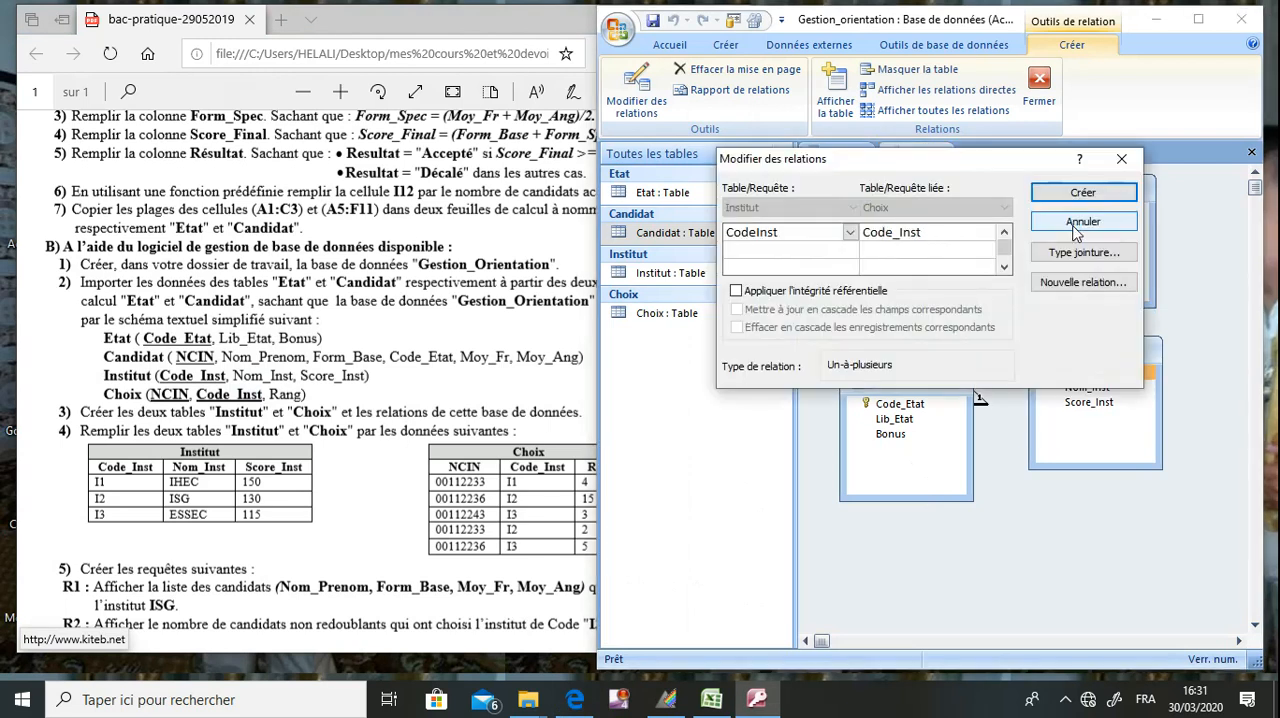
pyautogui.click(872, 291)
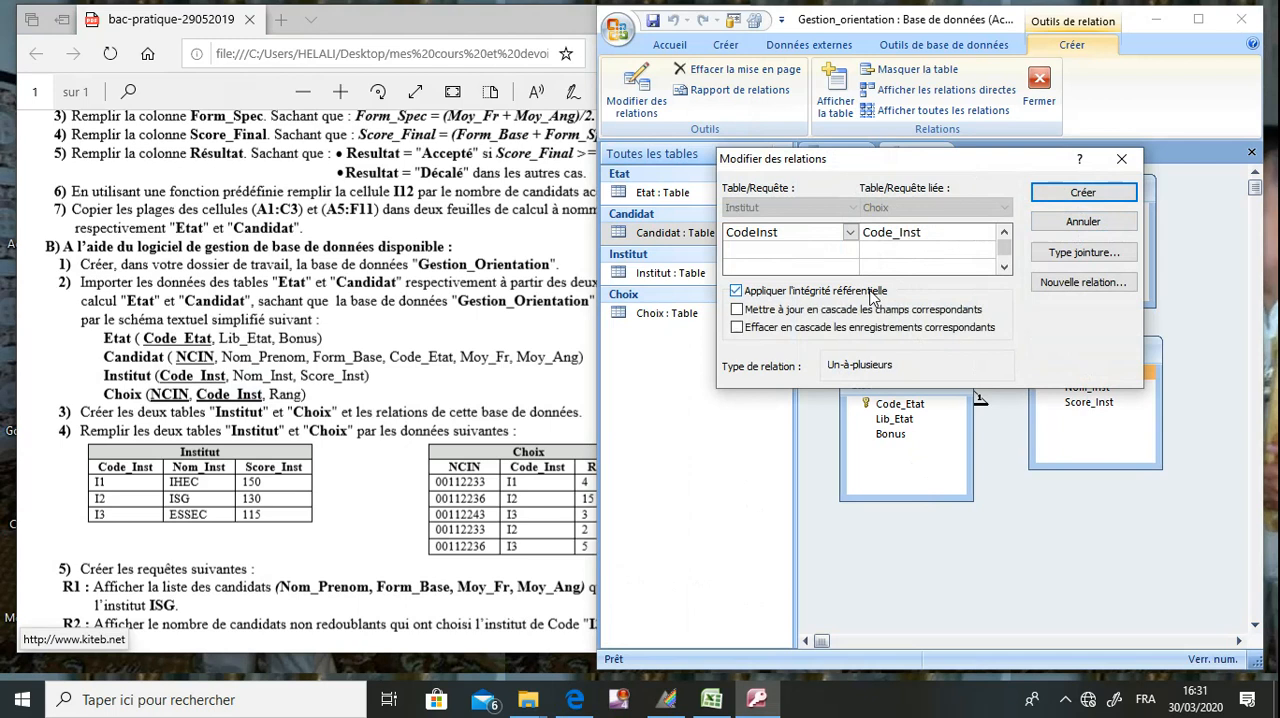
pyautogui.click(1082, 192)
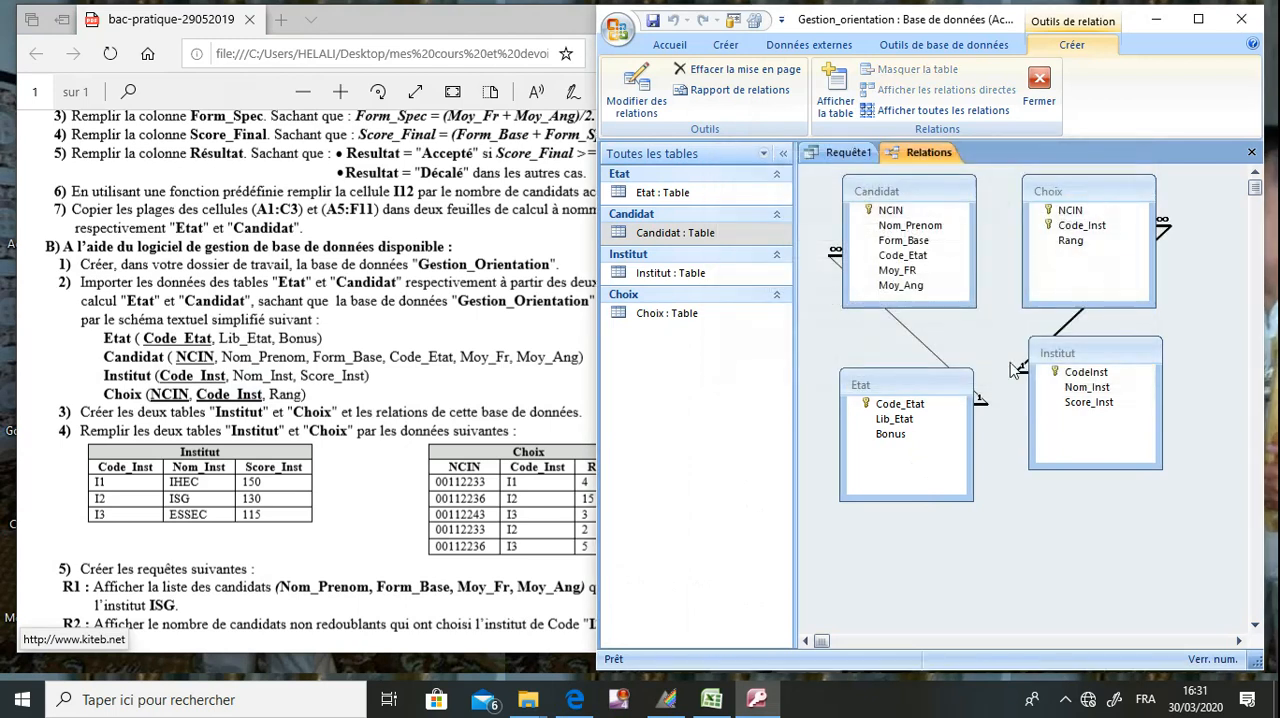
pyautogui.moveTo(1062, 358); pyautogui.dragTo(1158, 391)
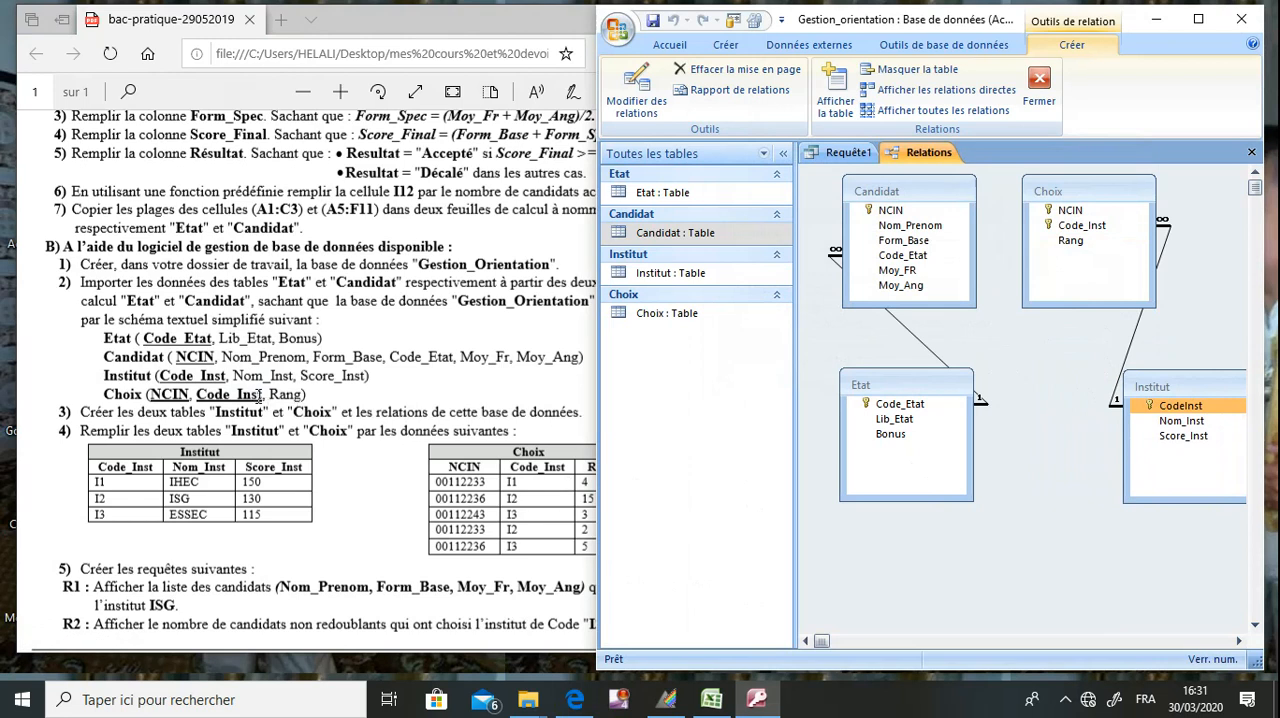
# Create the relationship from NCIN in Candidat to NCIN in Choix with referential integrity enforced.
pyautogui.moveTo(188, 396); pyautogui.dragTo(155, 394)
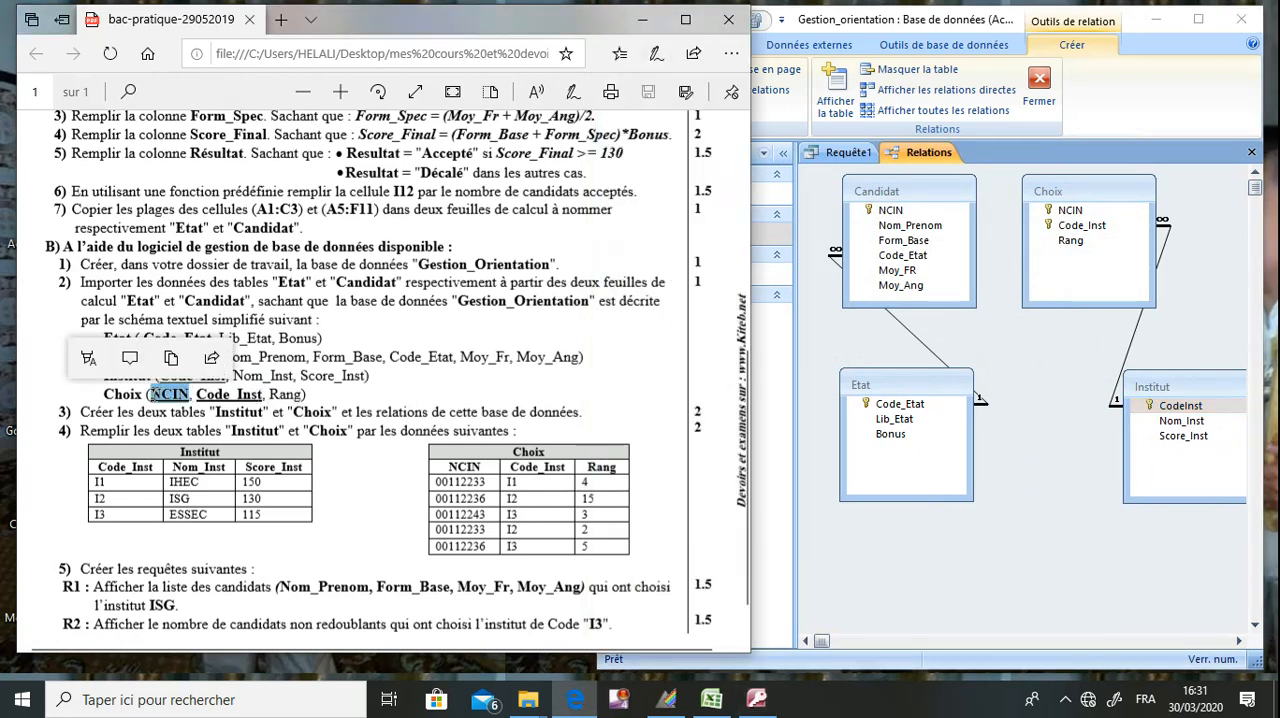
pyautogui.click(154, 394)
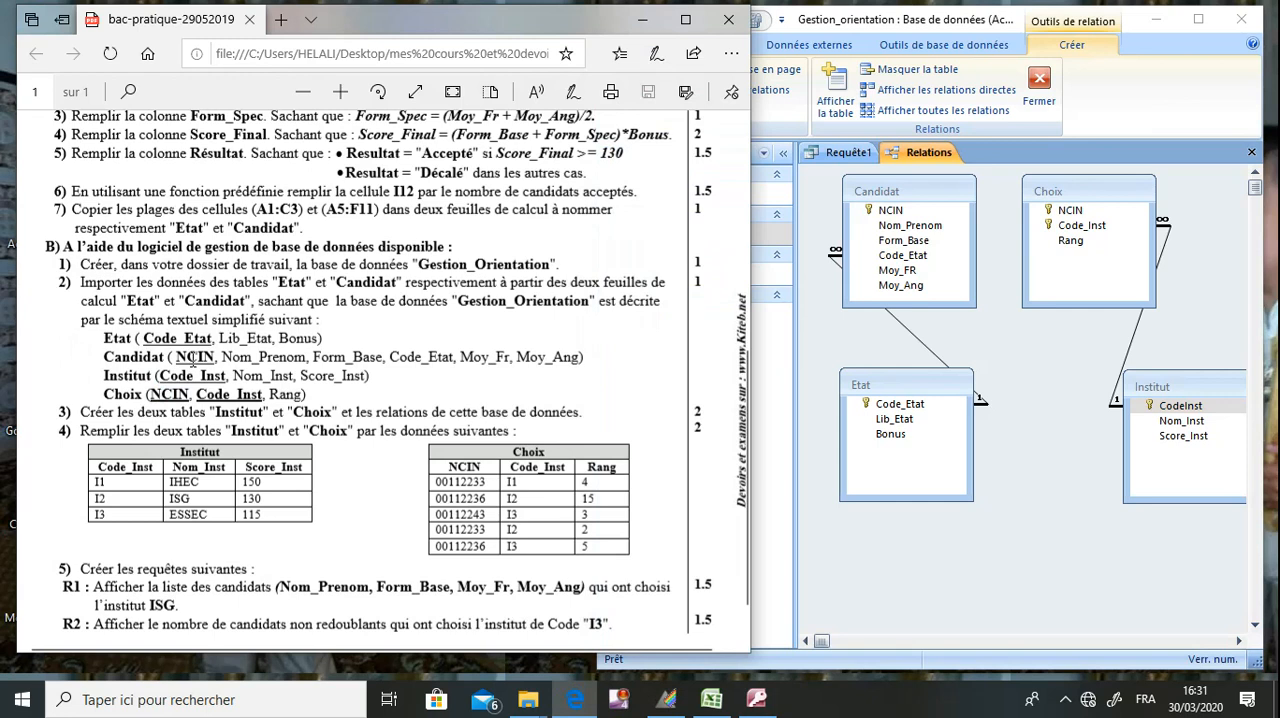
pyautogui.moveTo(219, 356); pyautogui.dragTo(180, 357)
pyautogui.click(164, 358)
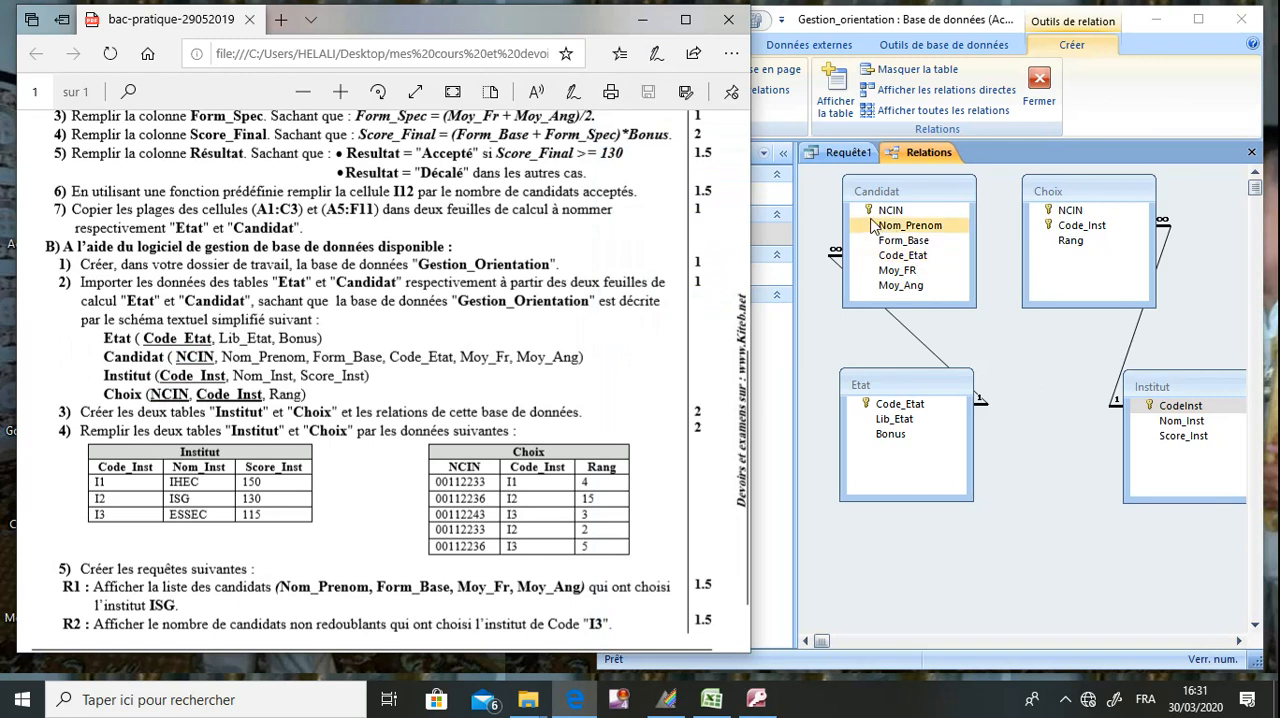
pyautogui.moveTo(885, 211); pyautogui.dragTo(1087, 214)
pyautogui.click(862, 291)
pyautogui.click(1063, 194)
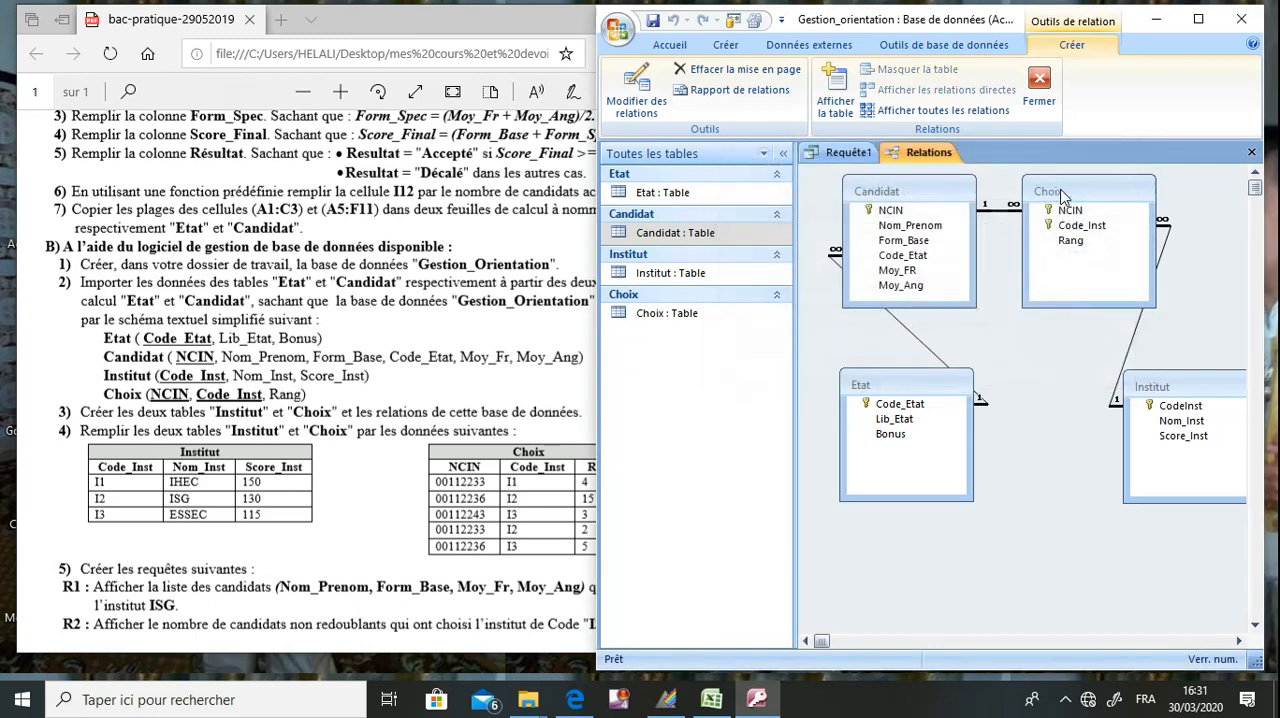
# Arrange the relationship layout in the order Etat, Candidat, Choix, Institut, and save and close it.
pyautogui.moveTo(922, 386); pyautogui.dragTo(866, 456)
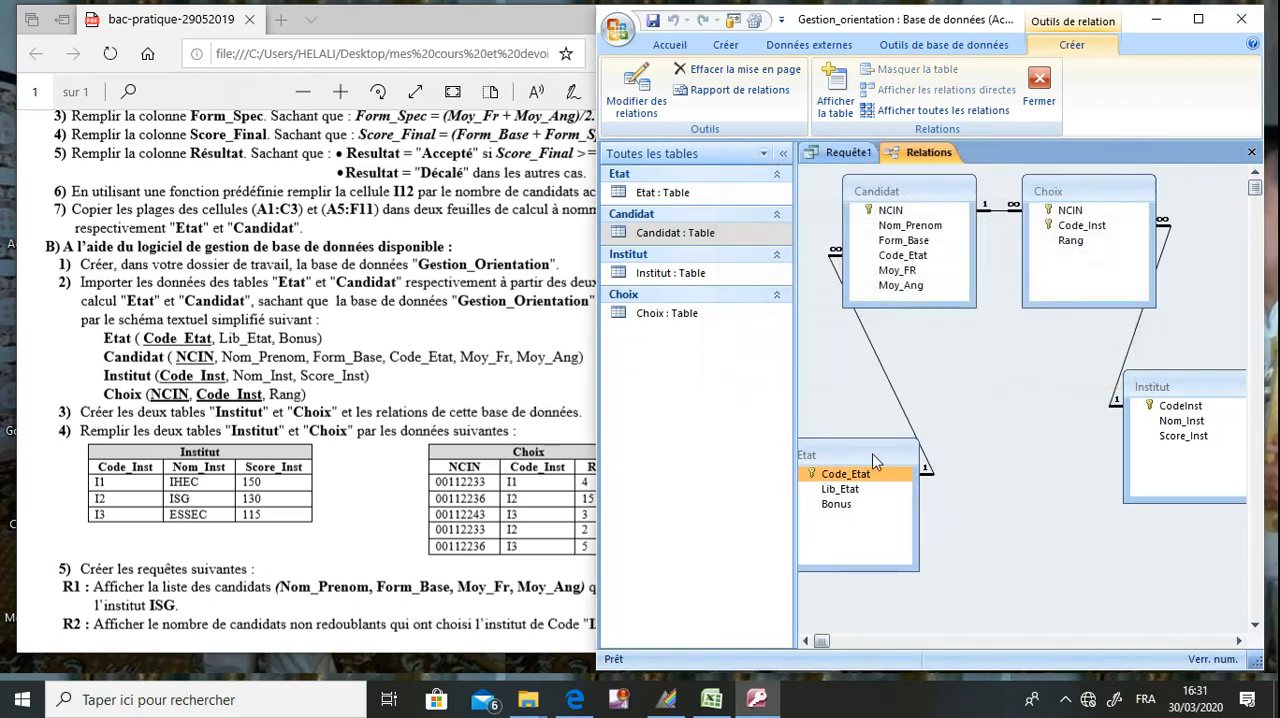
pyautogui.click(1204, 24)
pyautogui.moveTo(634, 357); pyautogui.dragTo(767, 307)
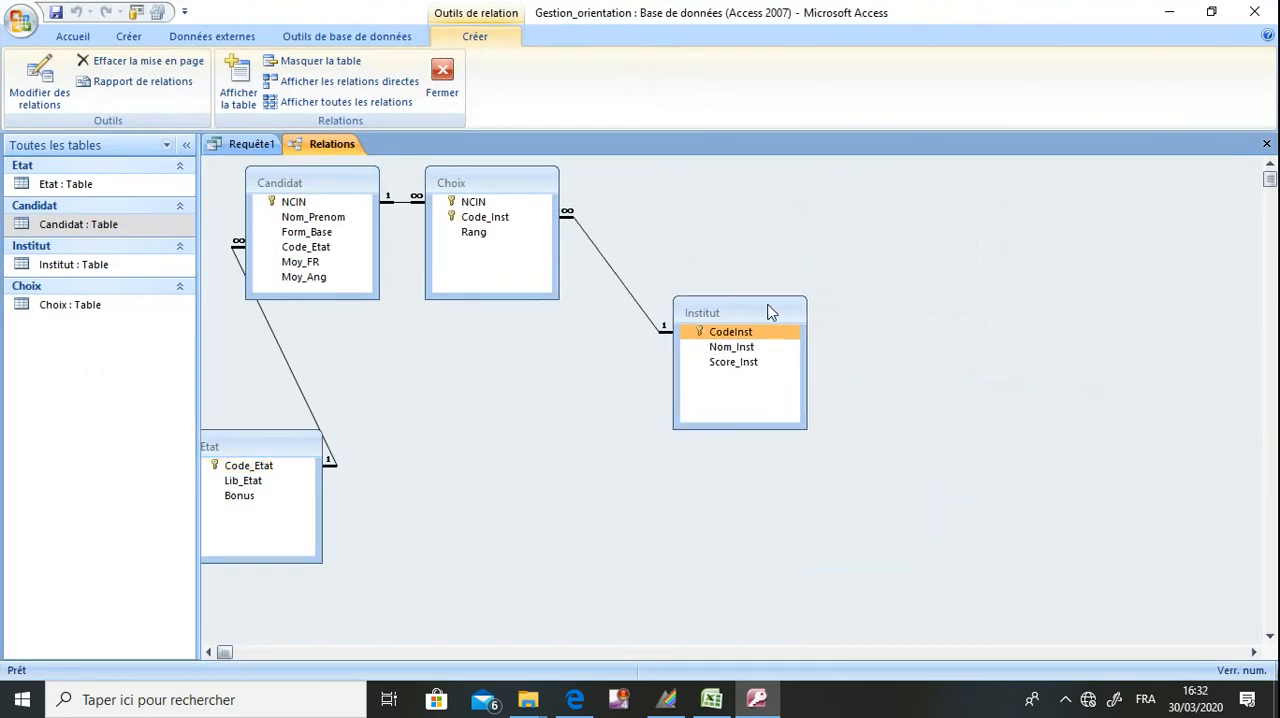
pyautogui.click(360, 188)
pyautogui.moveTo(360, 188); pyautogui.dragTo(520, 455)
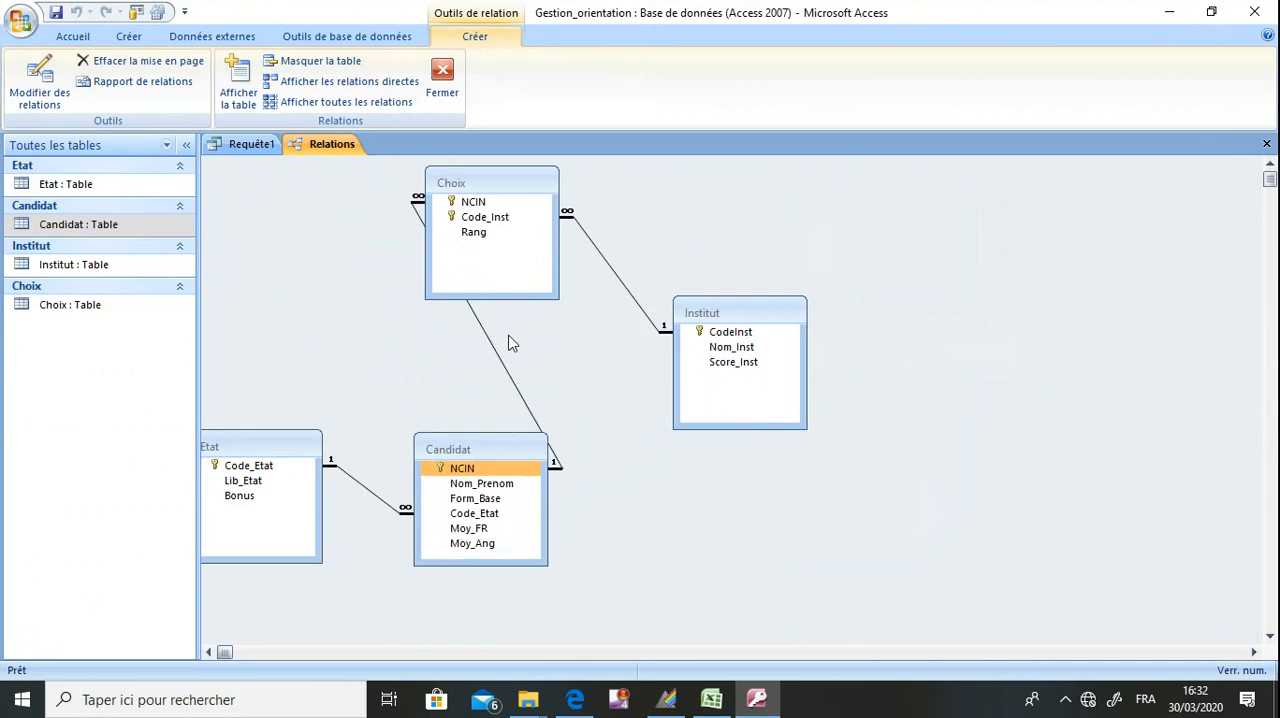
pyautogui.moveTo(729, 314); pyautogui.dragTo(923, 297)
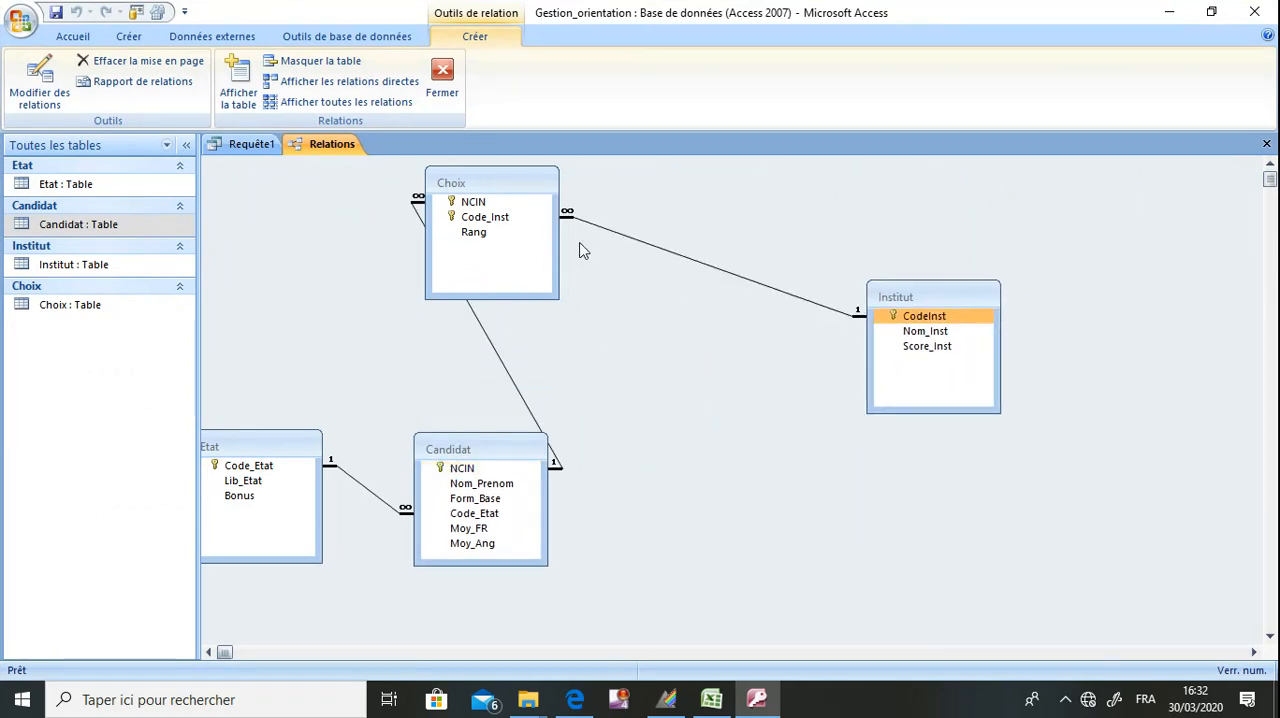
pyautogui.moveTo(508, 180); pyautogui.dragTo(714, 337)
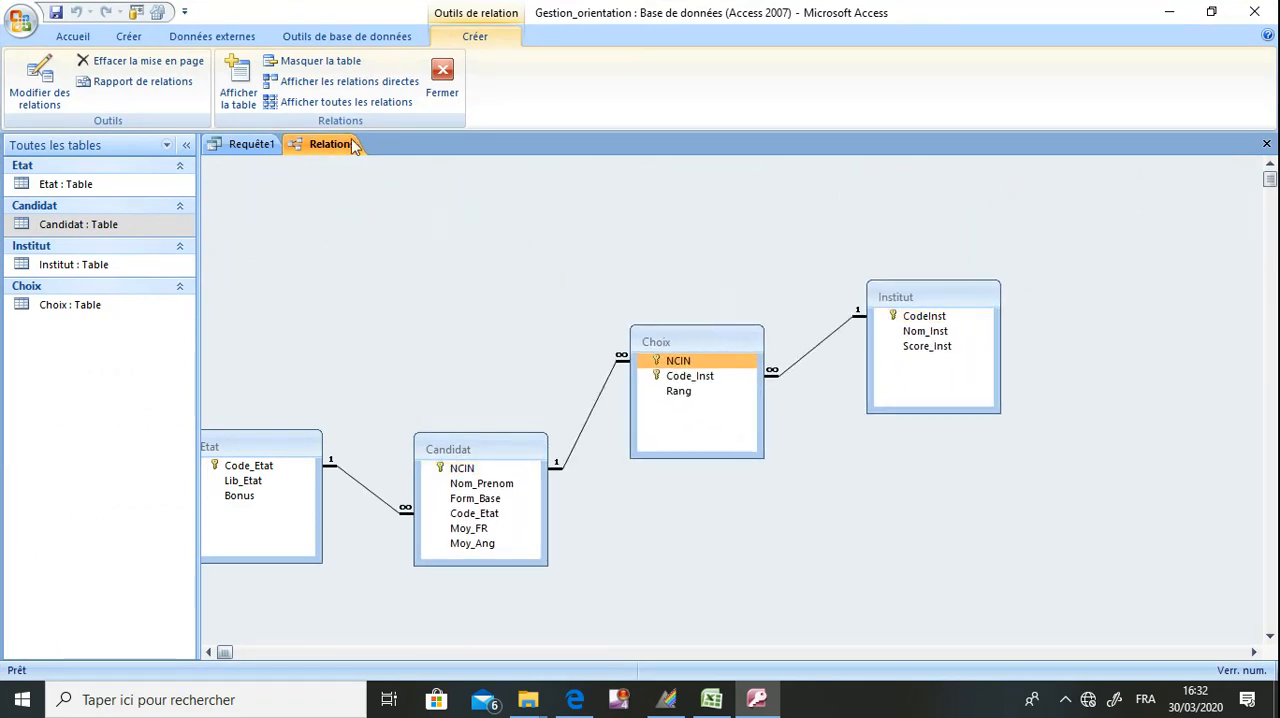
pyautogui.click(62, 15)
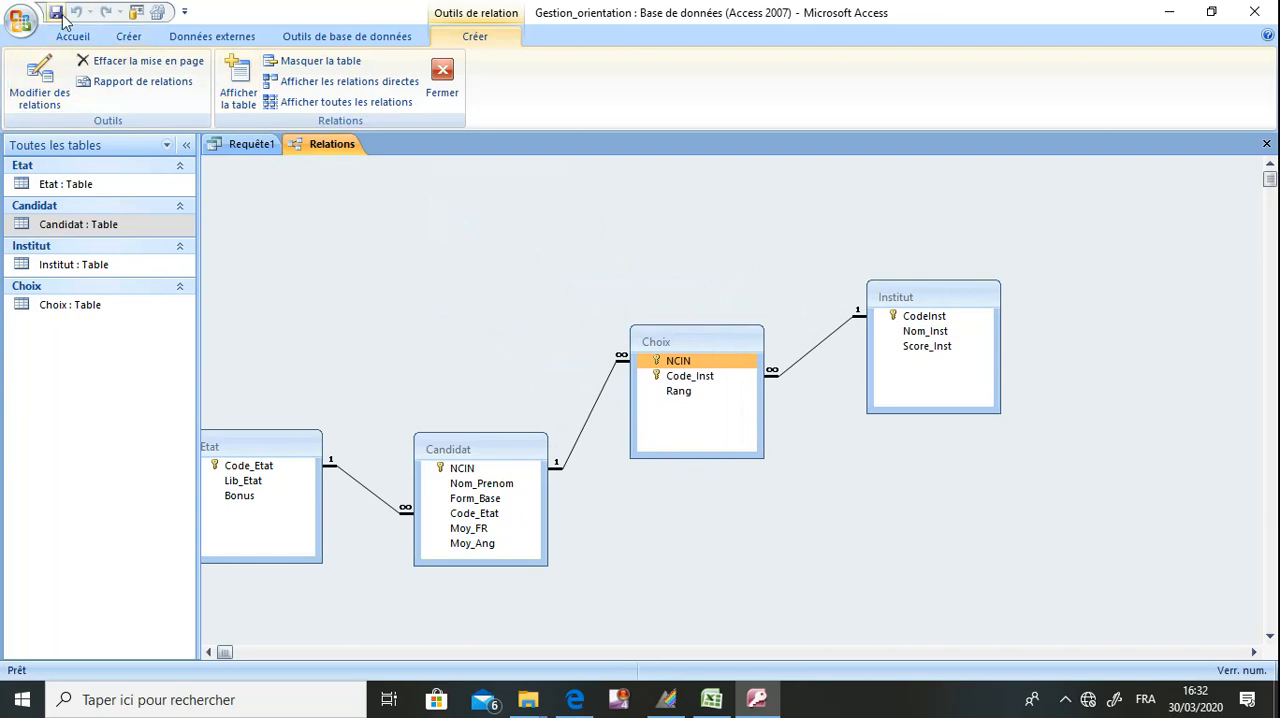
pyautogui.click(1266, 144)
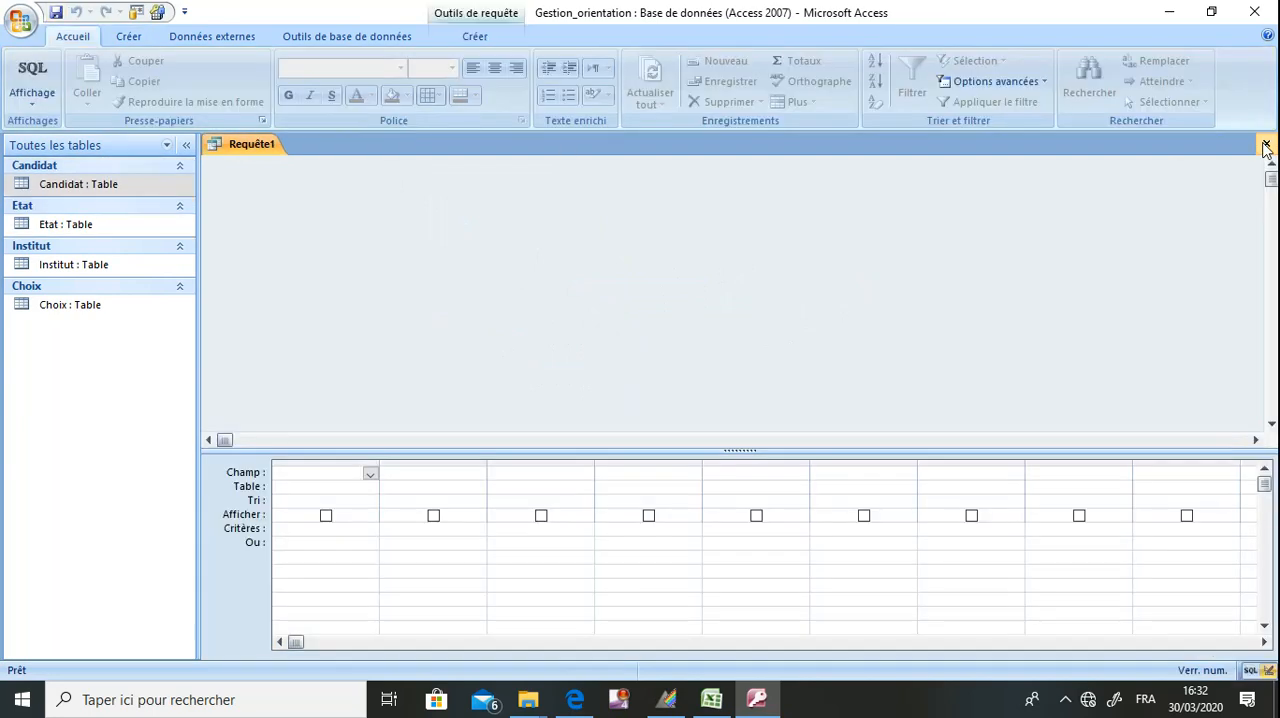
# Open the Institut table and enter its first record with code I1, name IHEC and score 150.
pyautogui.doubleClick(848, 18)
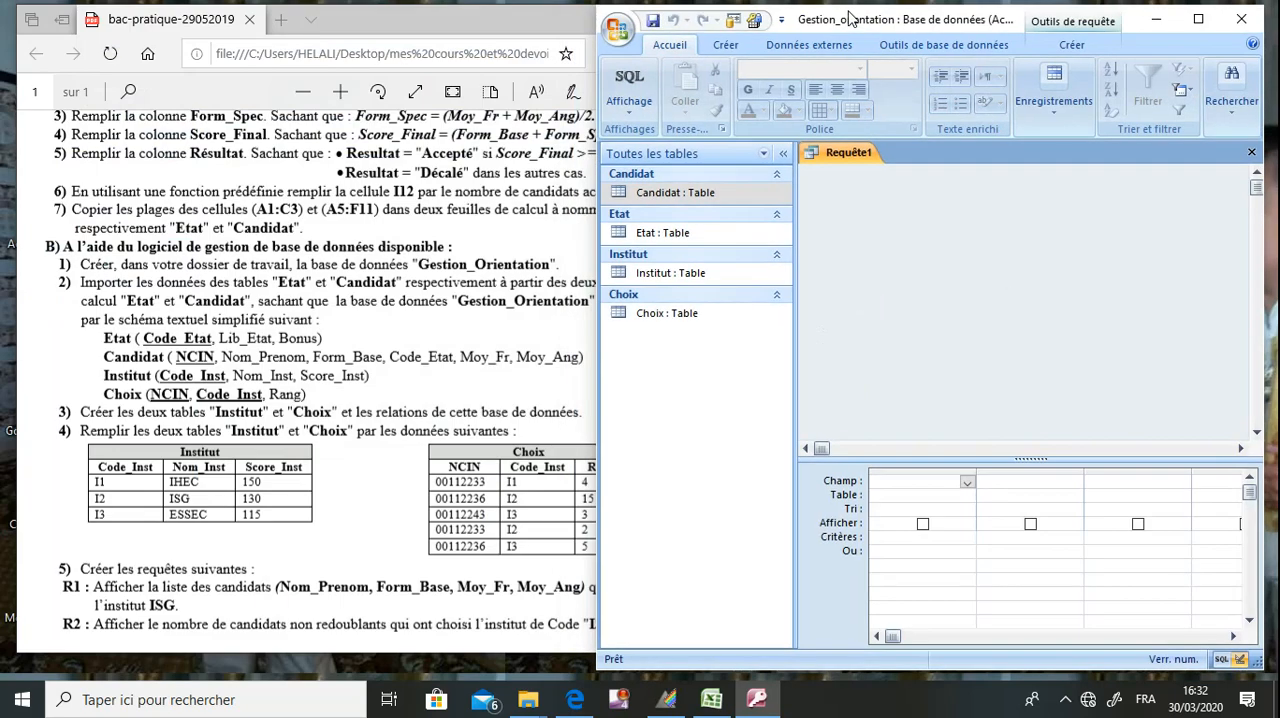
pyautogui.click(252, 495)
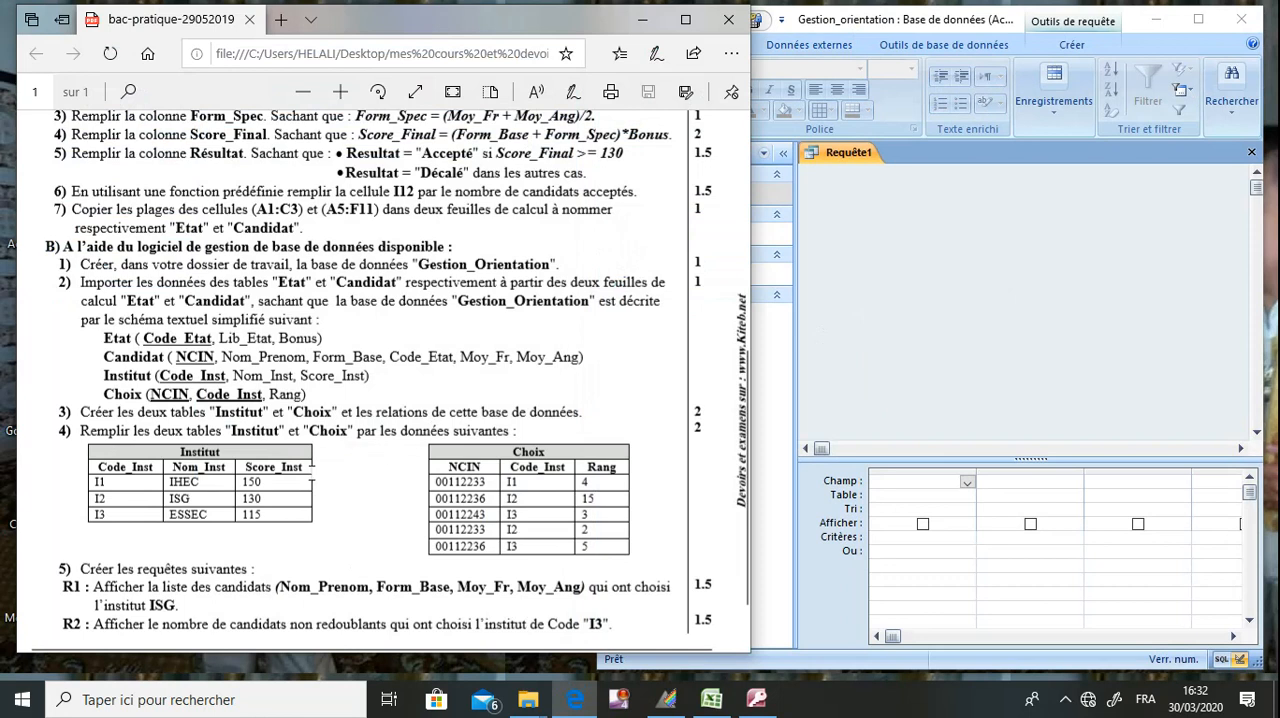
pyautogui.click(775, 470)
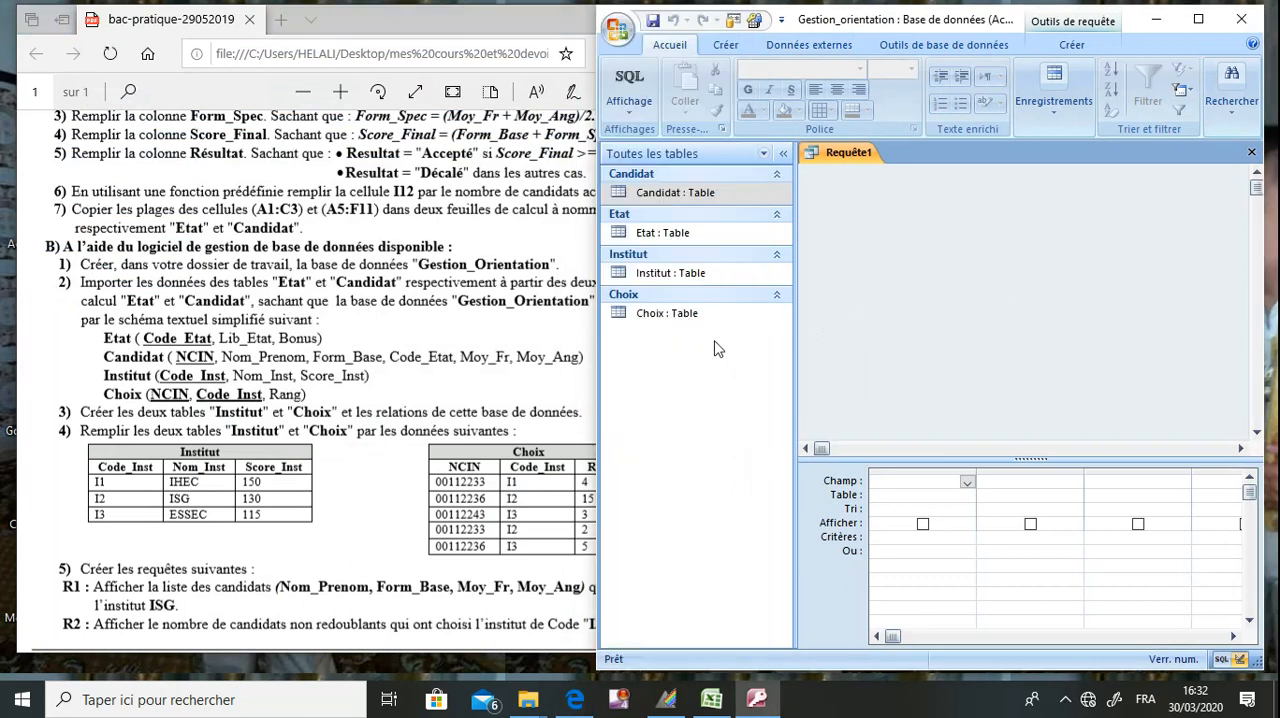
pyautogui.doubleClick(670, 273)
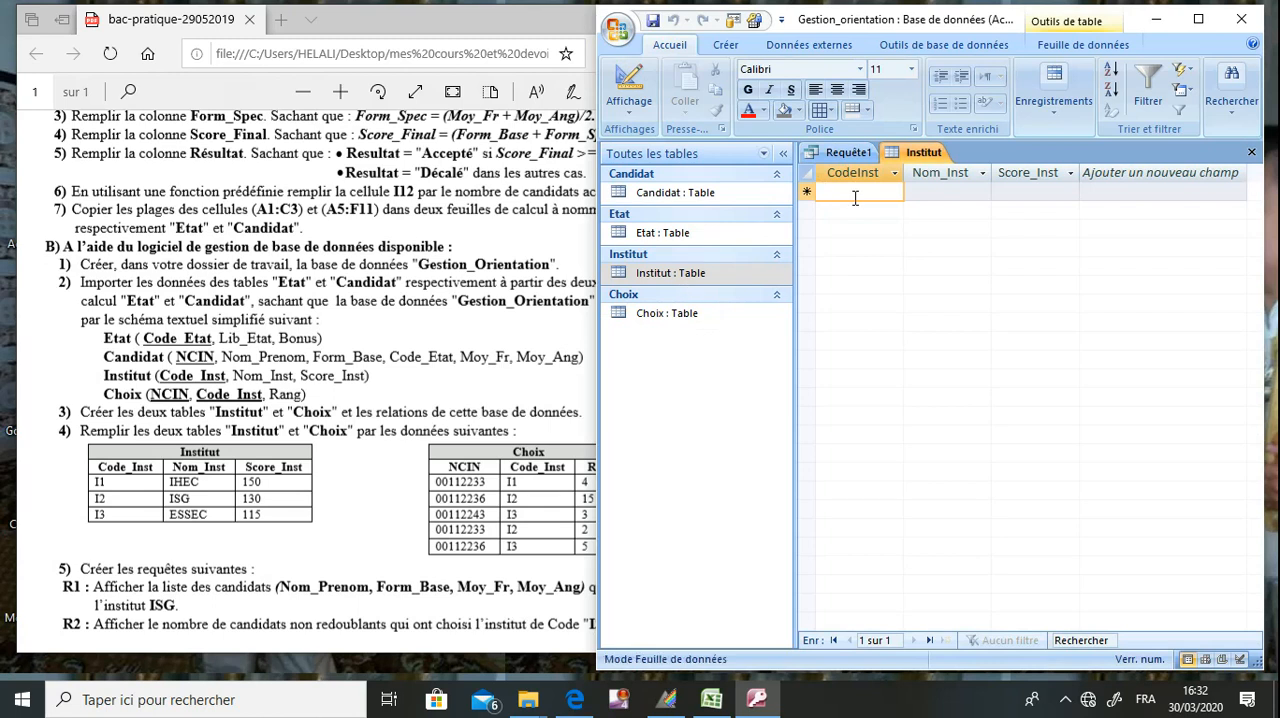
pyautogui.write('I1')
pyautogui.press('Tab')
pyautogui.write('IHEC')
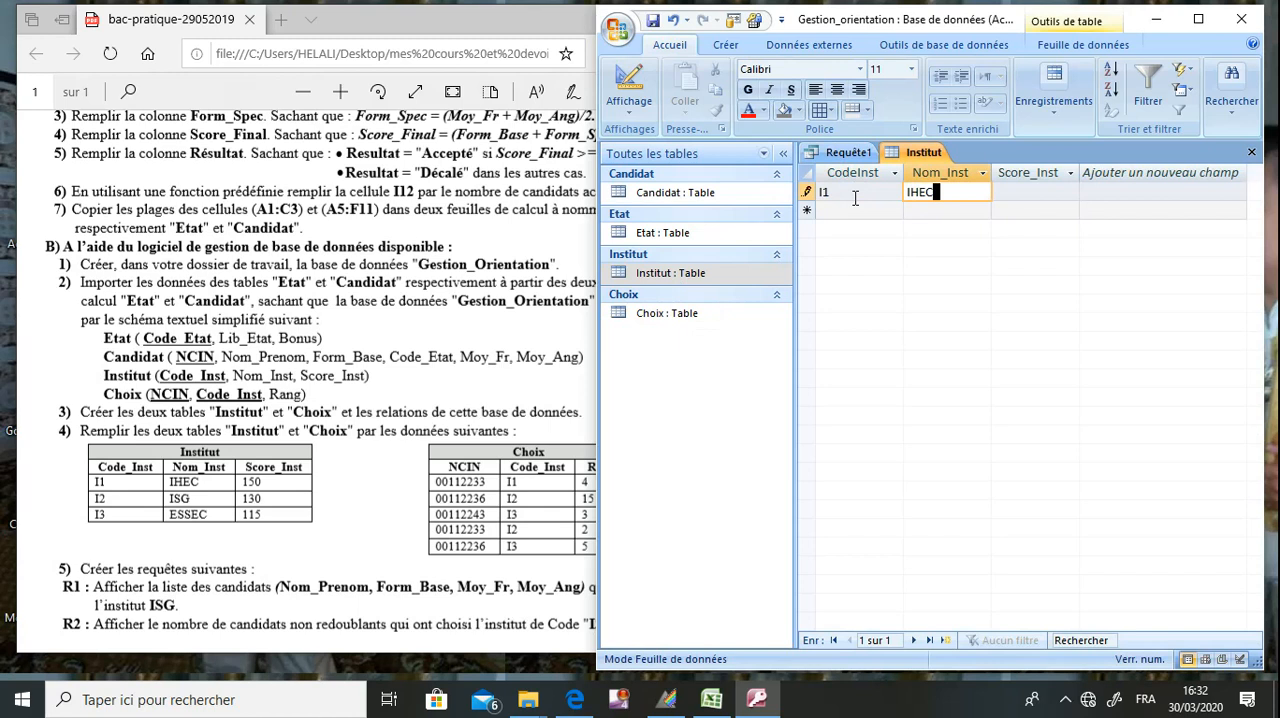
pyautogui.press('Tab')
pyautogui.write('150')
pyautogui.press('Tab')
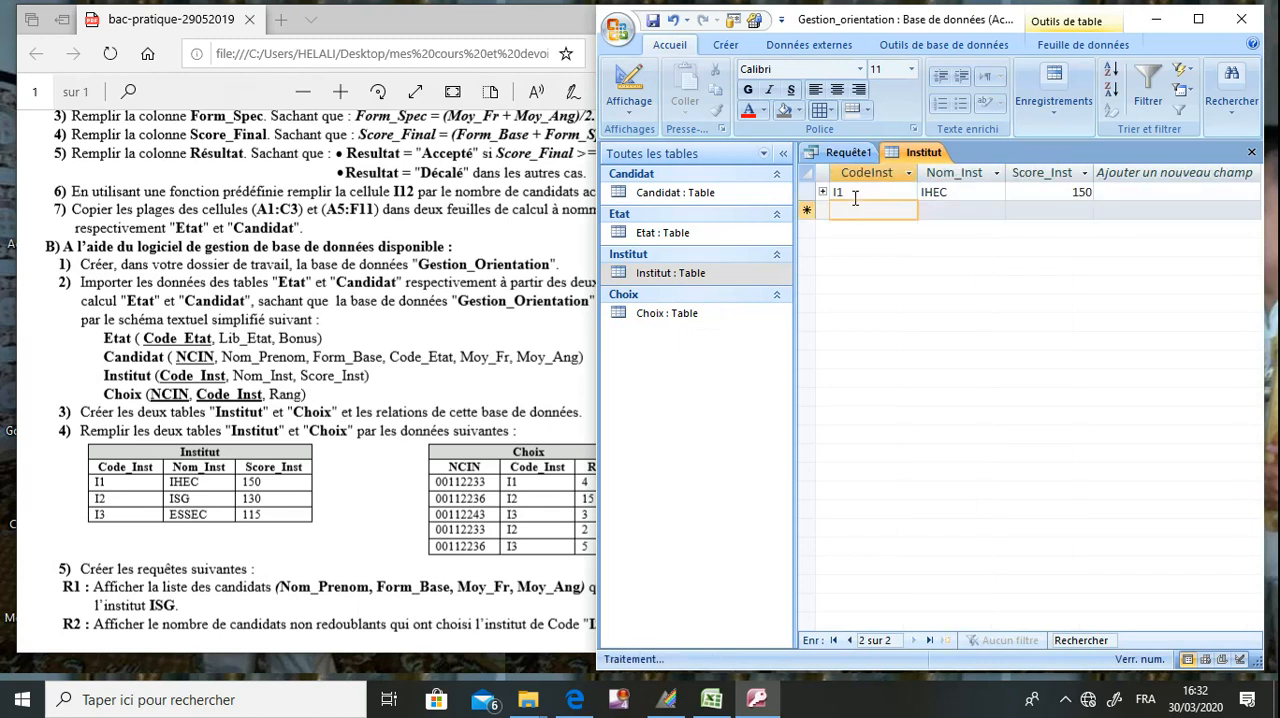
# Add the second Institut record with code I2, name ISG and score 130.
pyautogui.write('I2')
pyautogui.press('Tab')
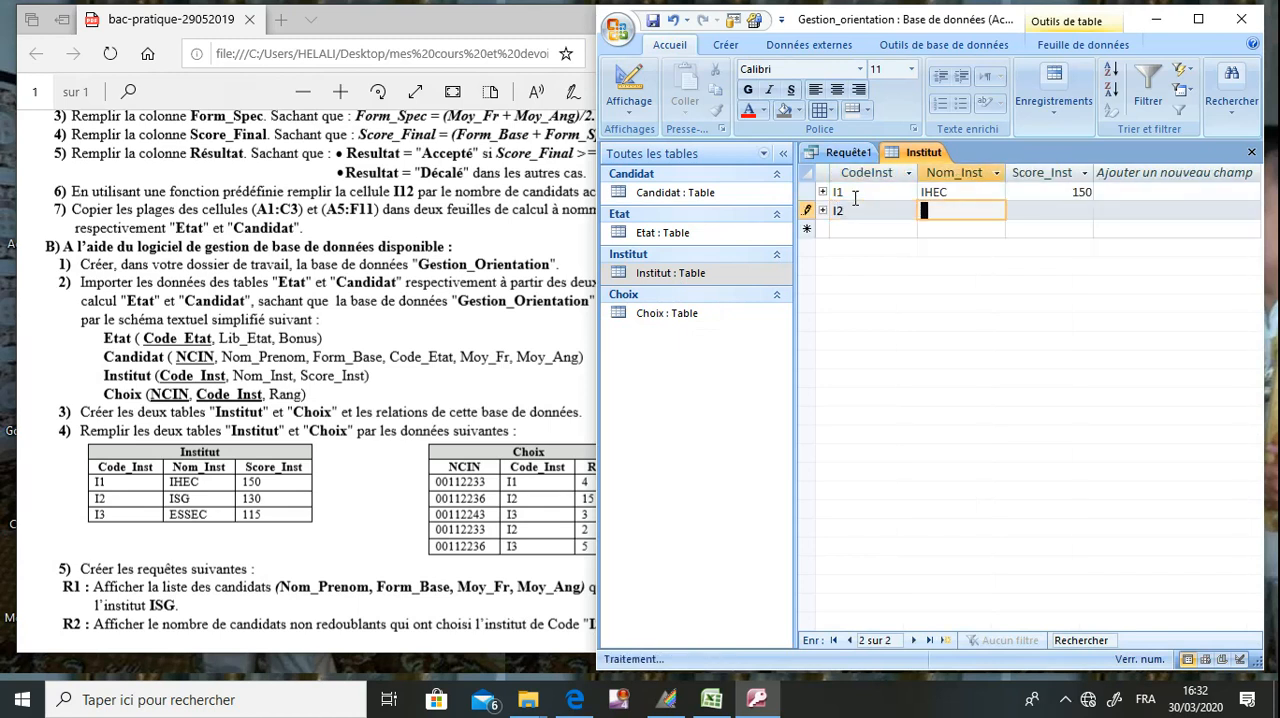
pyautogui.write('ISG')
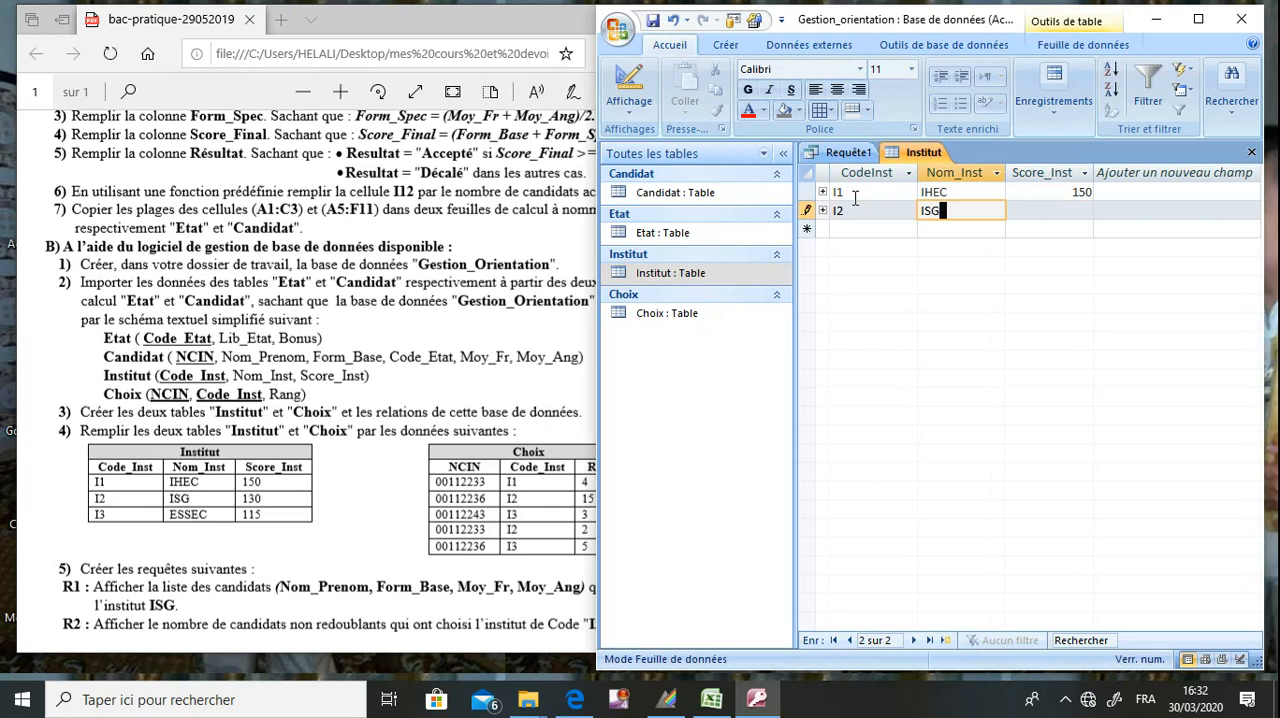
pyautogui.press('Tab')
# Add the third Institut record with code I3, name ESSEC and score 115, and save and close the table.
pyautogui.press('Tab')
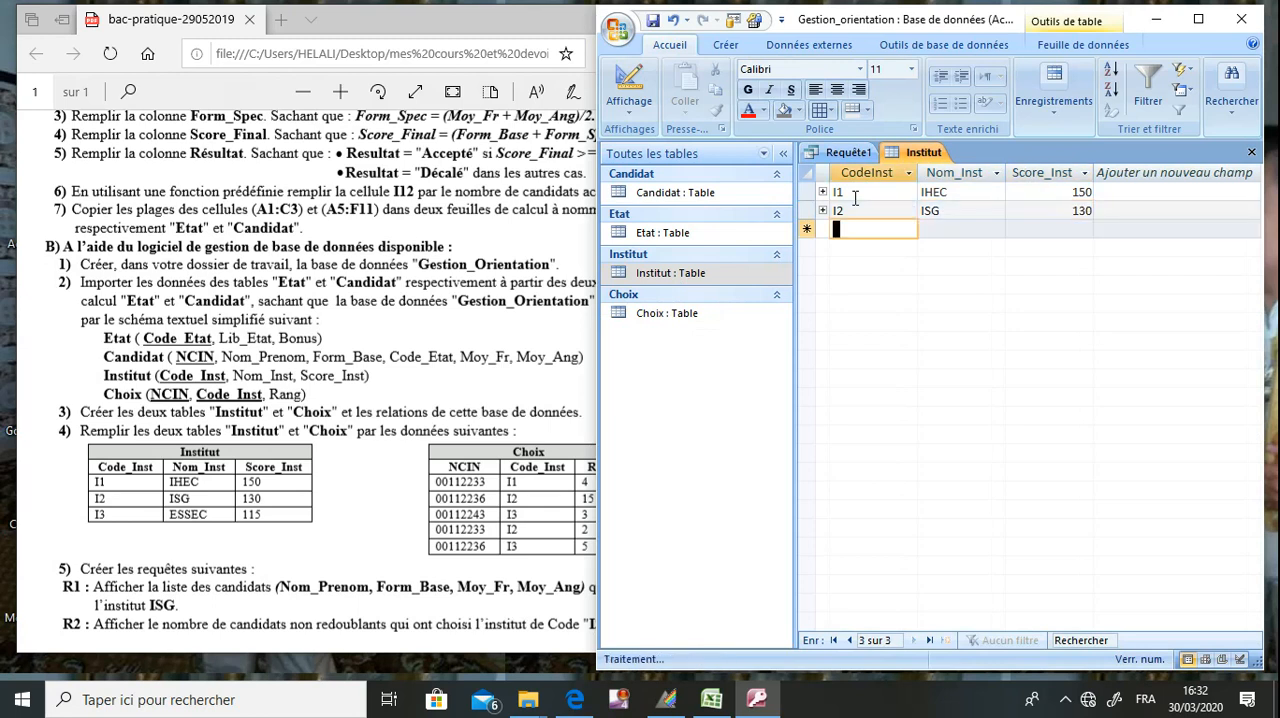
pyautogui.write('I3')
pyautogui.press('Tab')
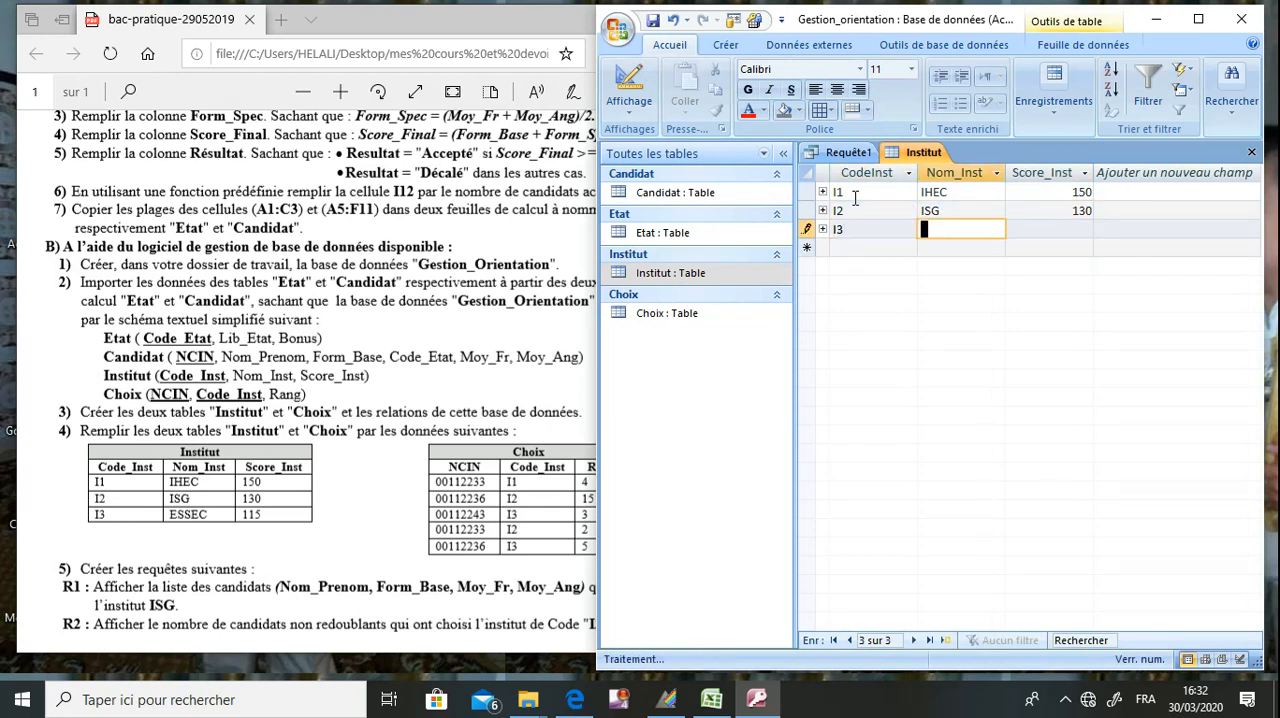
pyautogui.write('ESSEC')
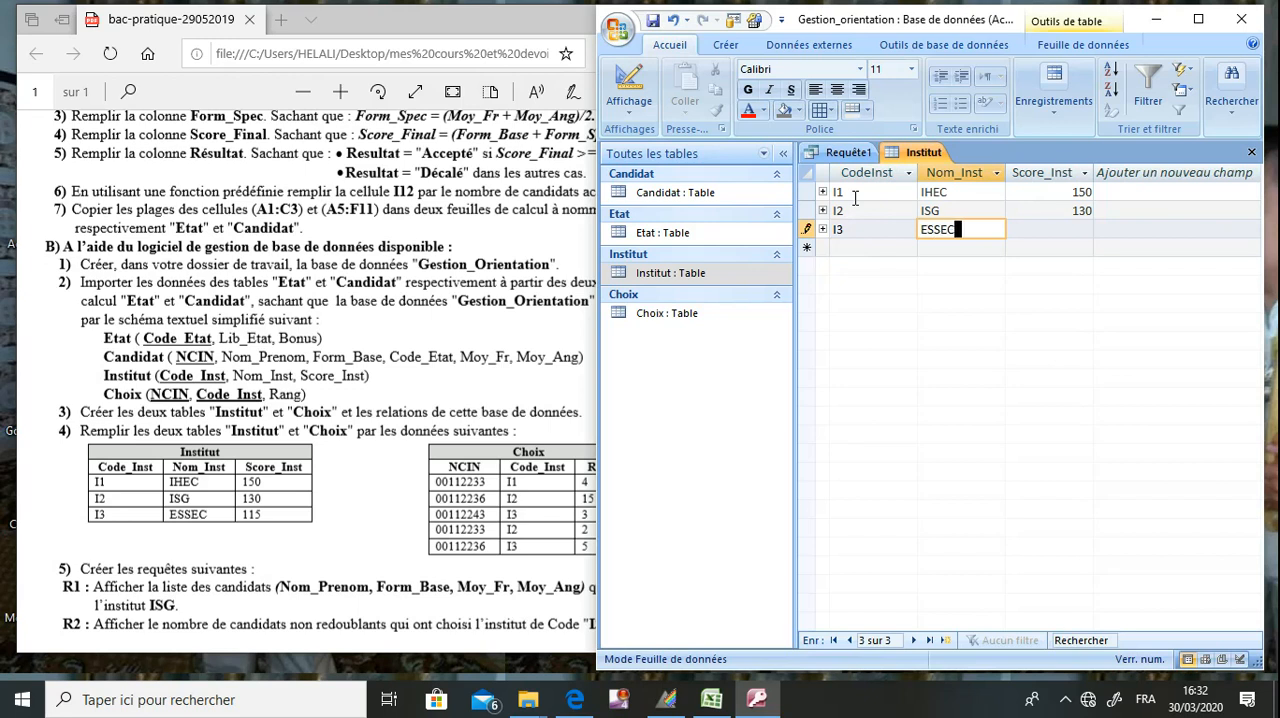
pyautogui.press('Tab')
pyautogui.write('115')
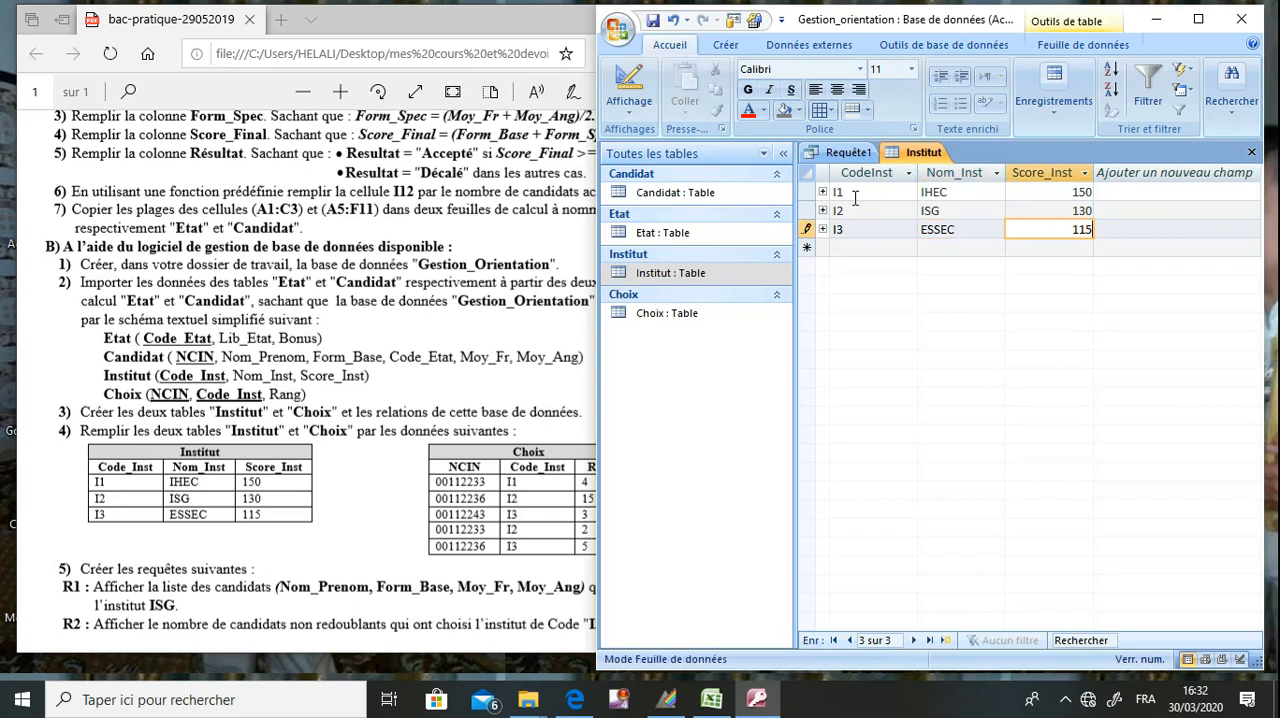
pyautogui.click(652, 21)
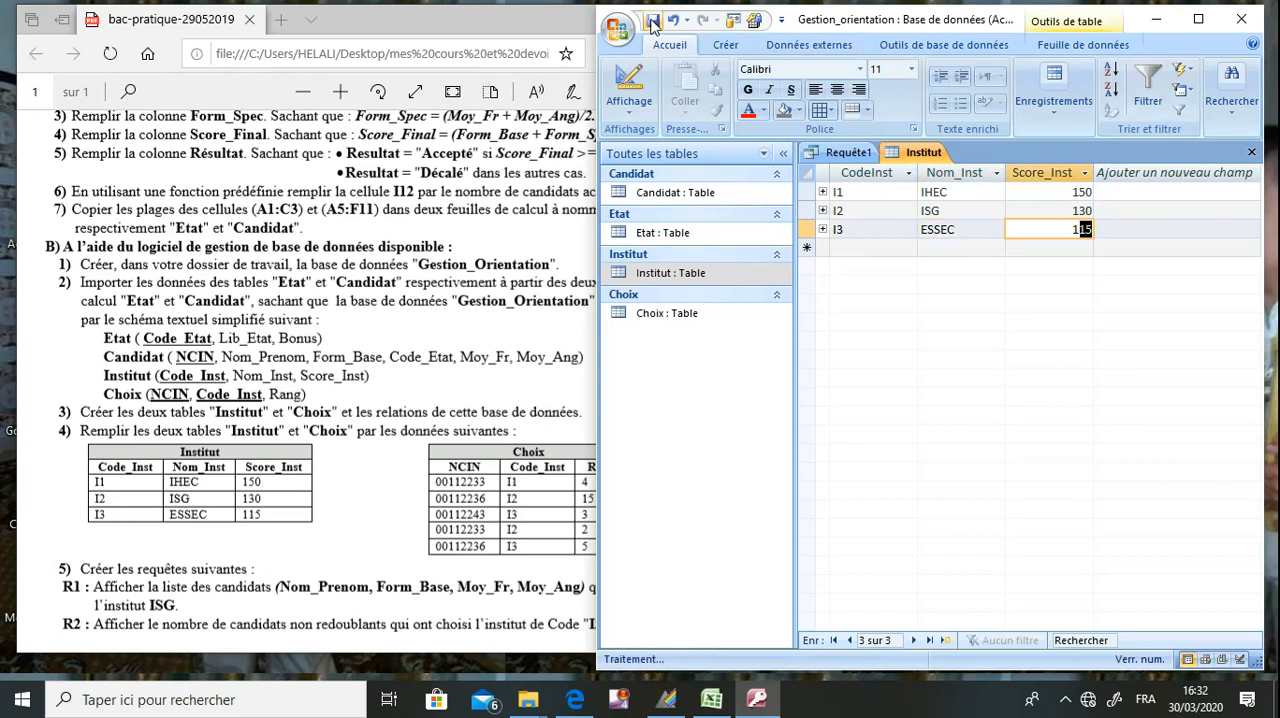
pyautogui.click(1251, 152)
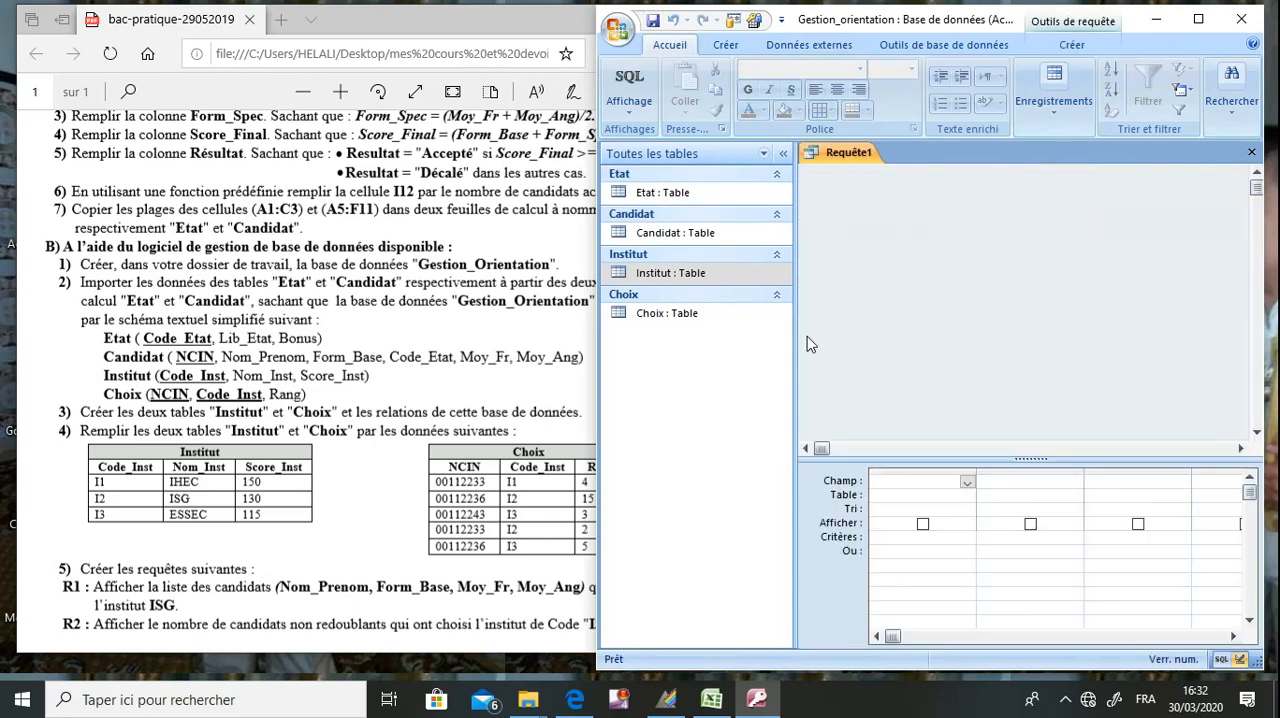
# Open the Choix table and enter its first record with the first listed candidate's NCIN, institute code I1 and rank 4.
pyautogui.doubleClick(700, 315)
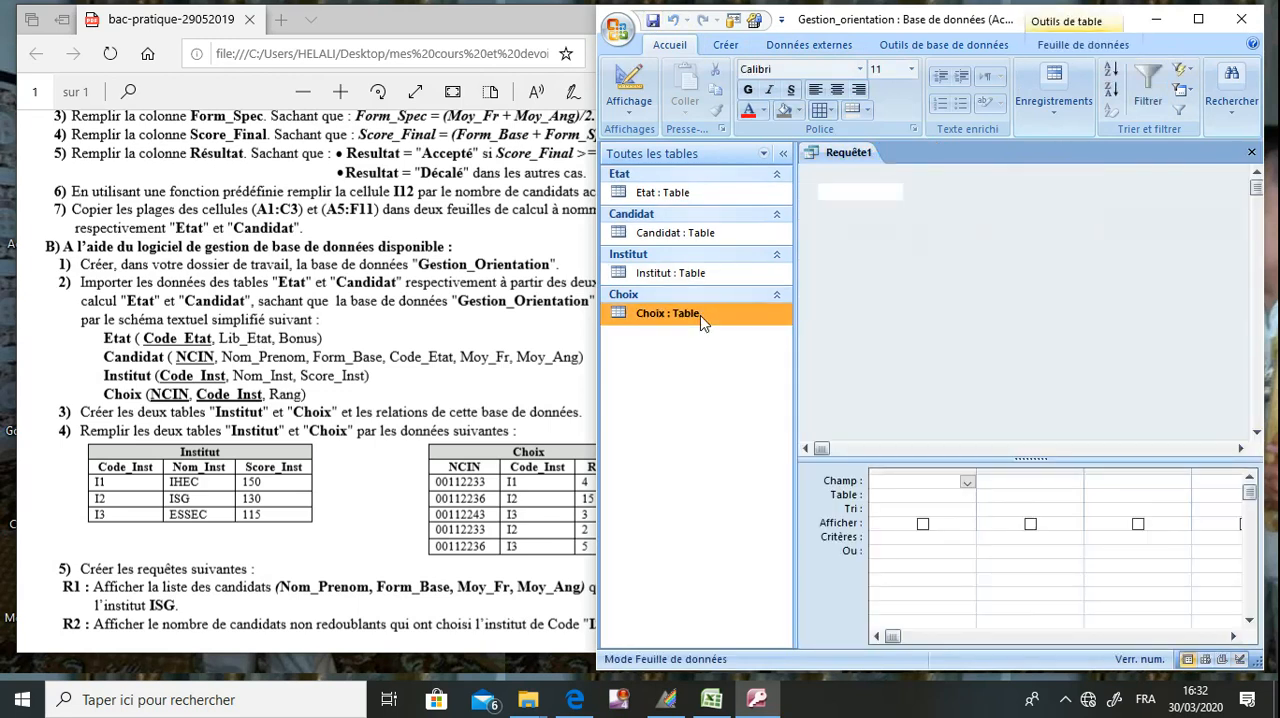
pyautogui.write('112233')
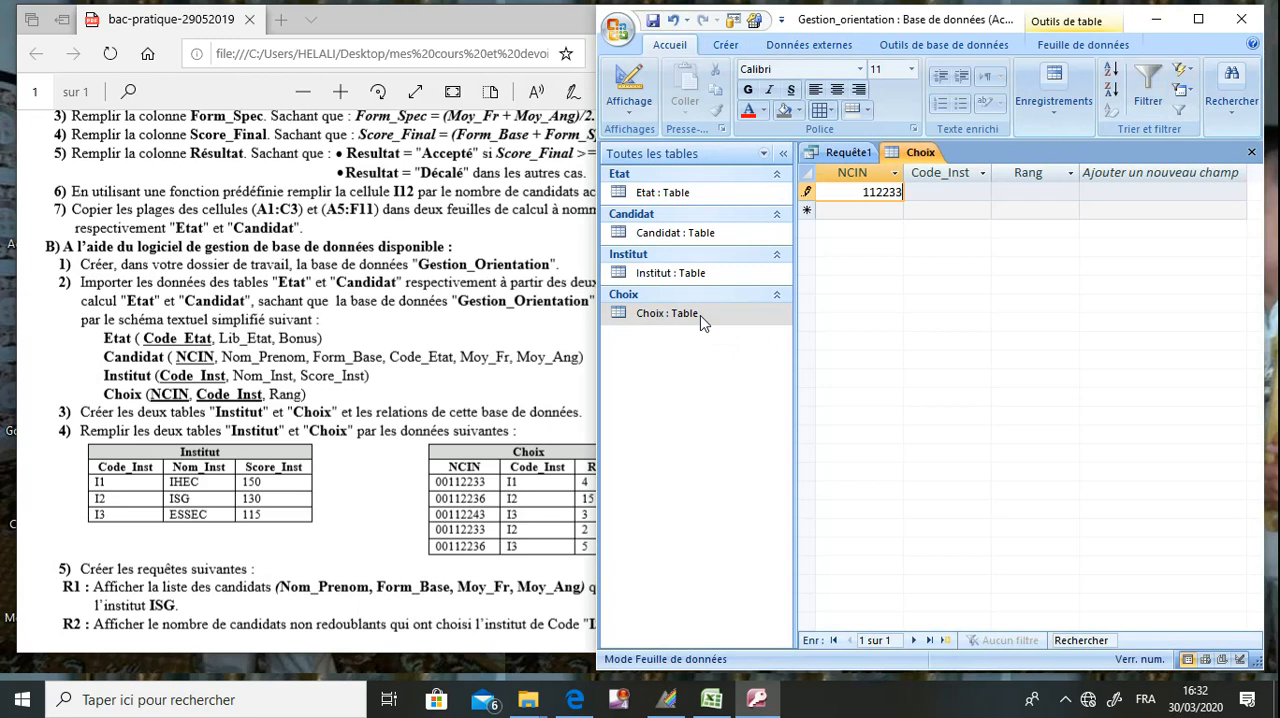
pyautogui.press('Tab')
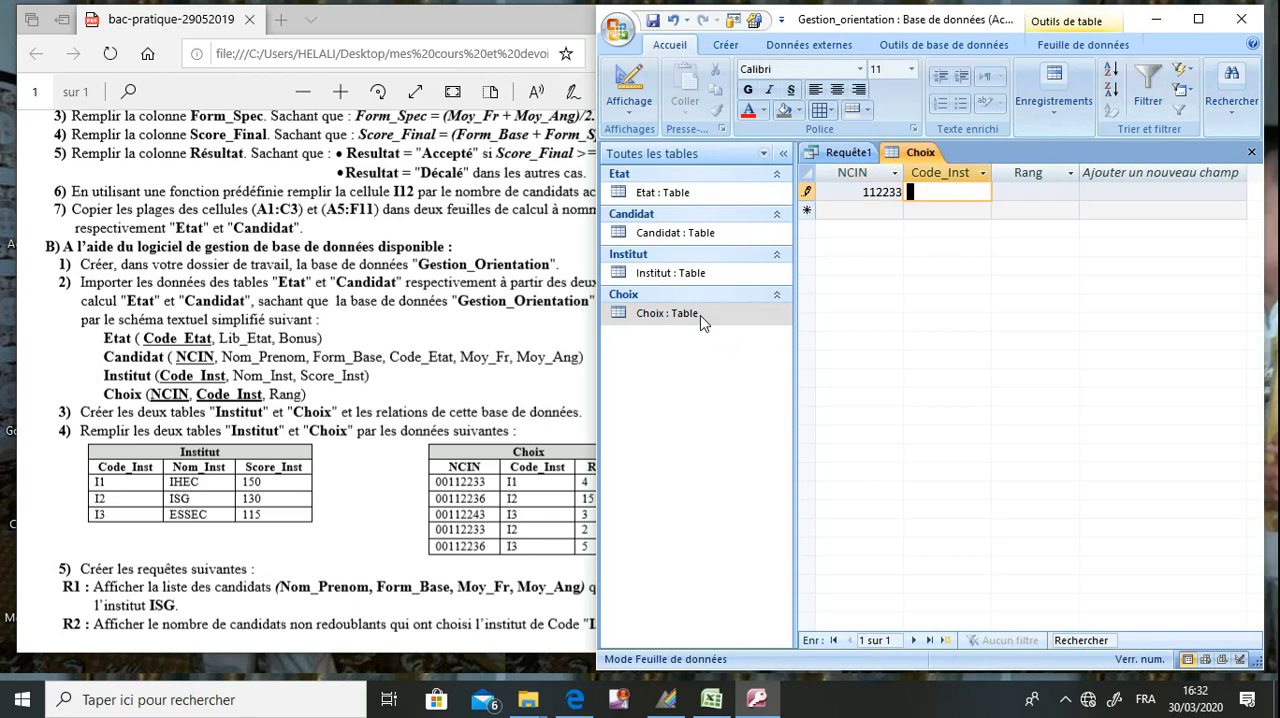
pyautogui.write('I1')
pyautogui.press('Tab')
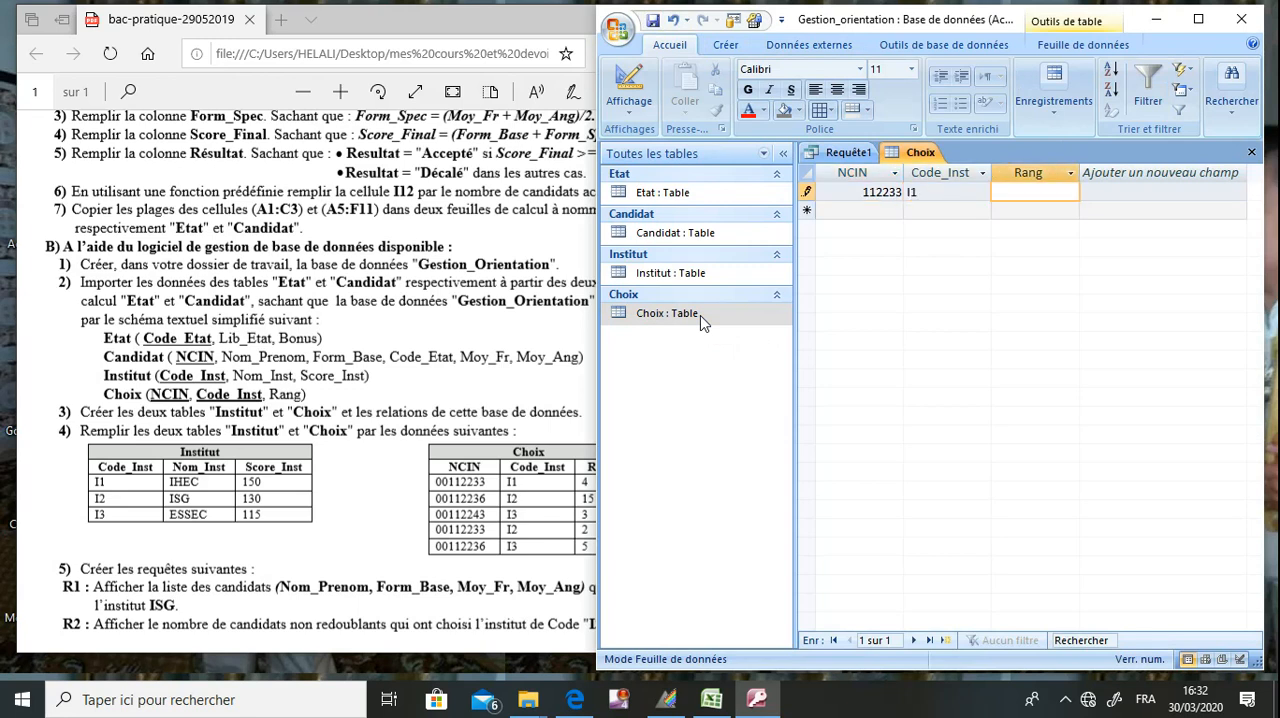
pyautogui.click(338, 482)
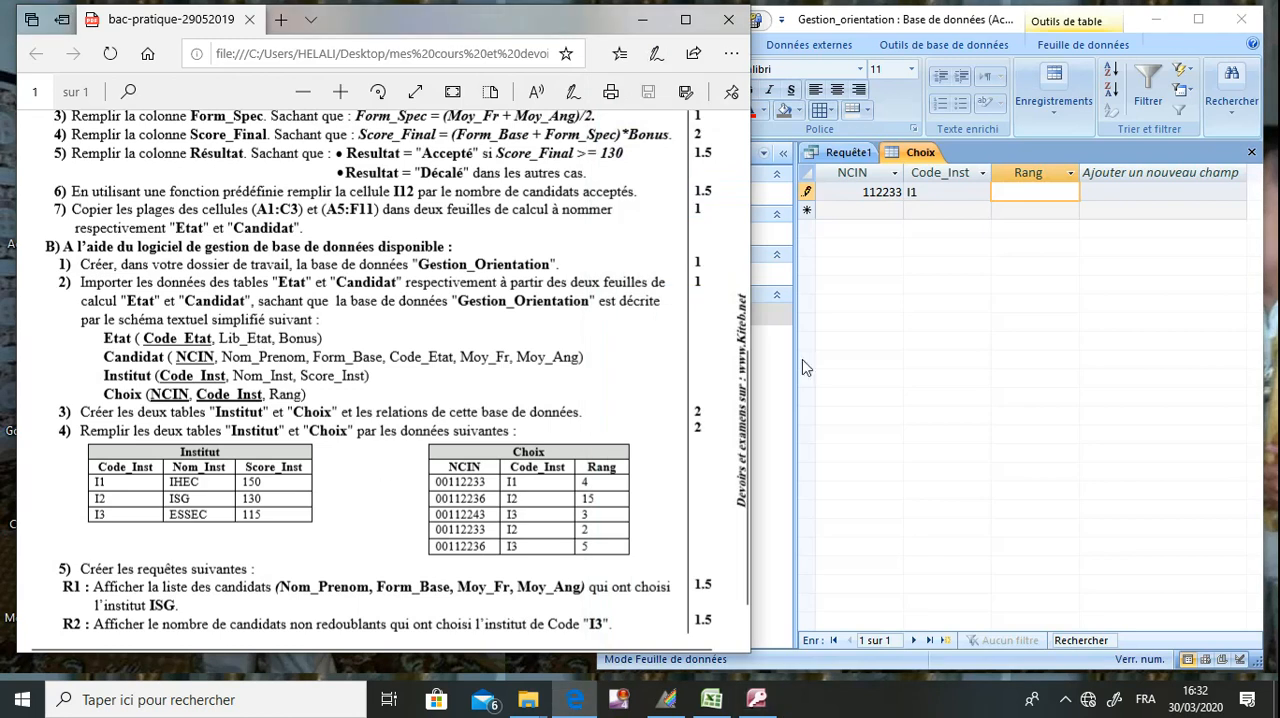
pyautogui.click(1040, 192)
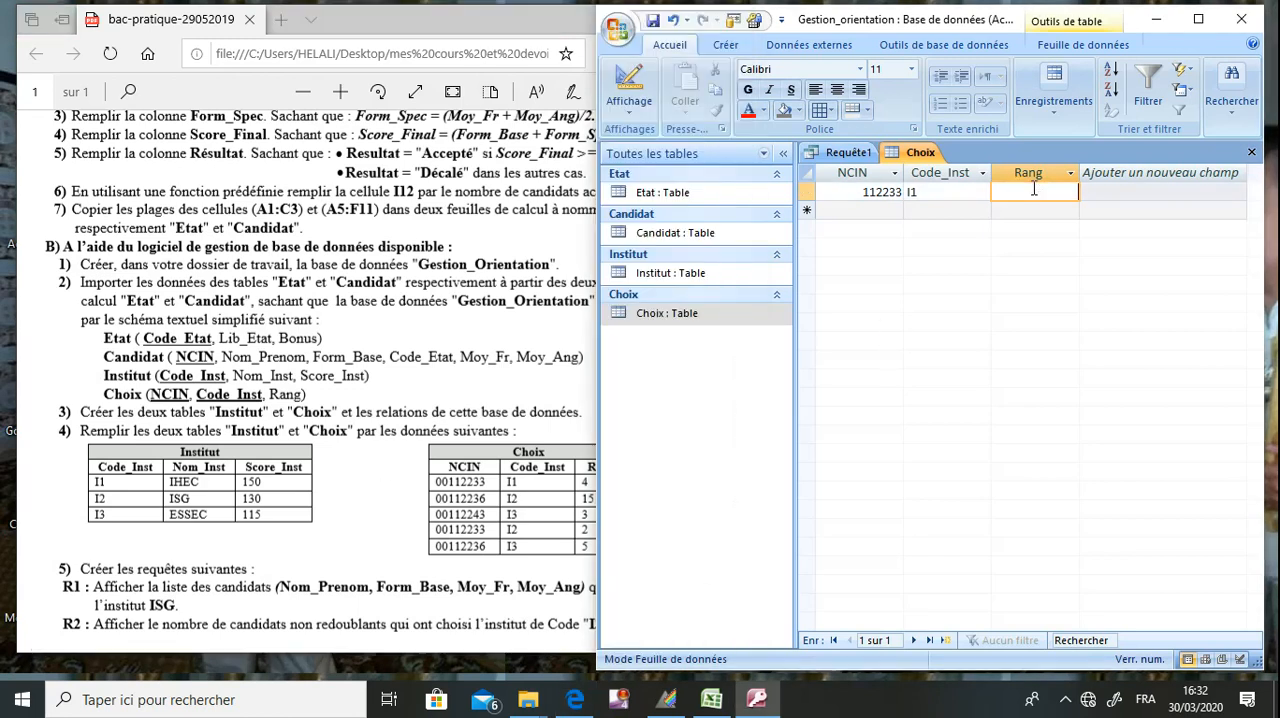
pyautogui.press('Tab')
# Add the second Choix record with the second listed candidate's NCIN, institute code I2 and rank 15.
pyautogui.write('1')
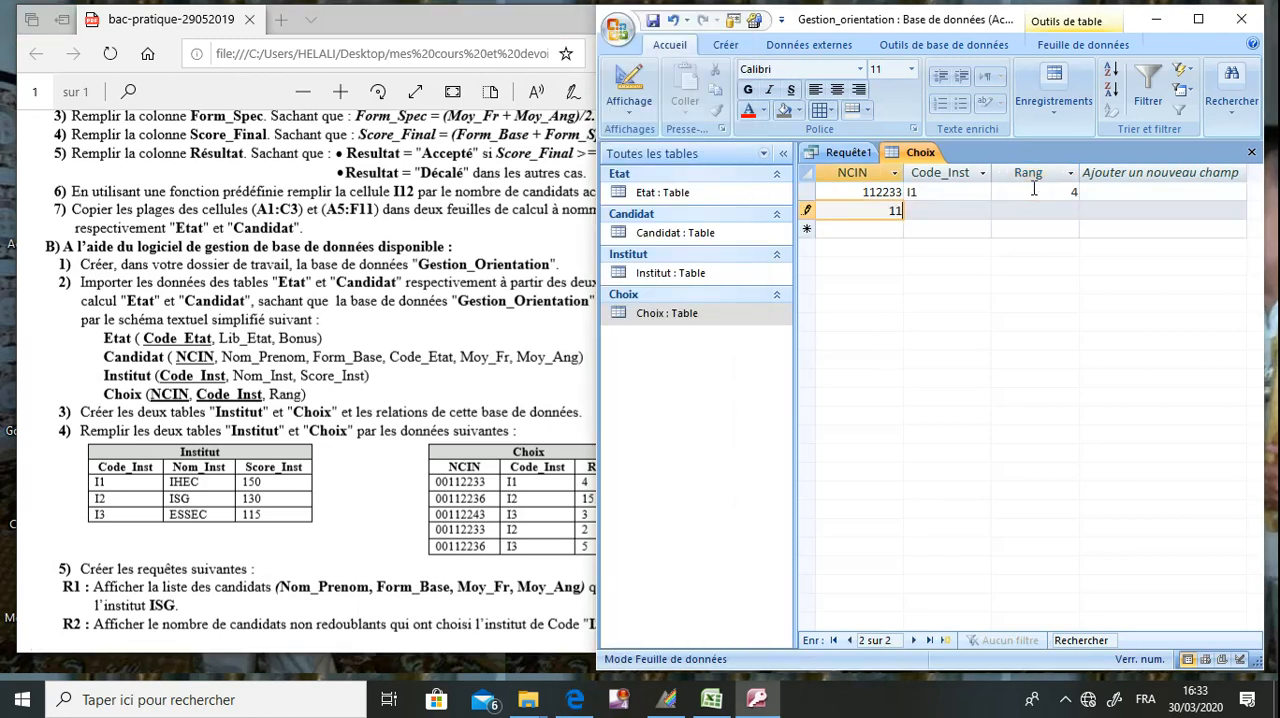
pyautogui.write('12236')
pyautogui.press('Tab')
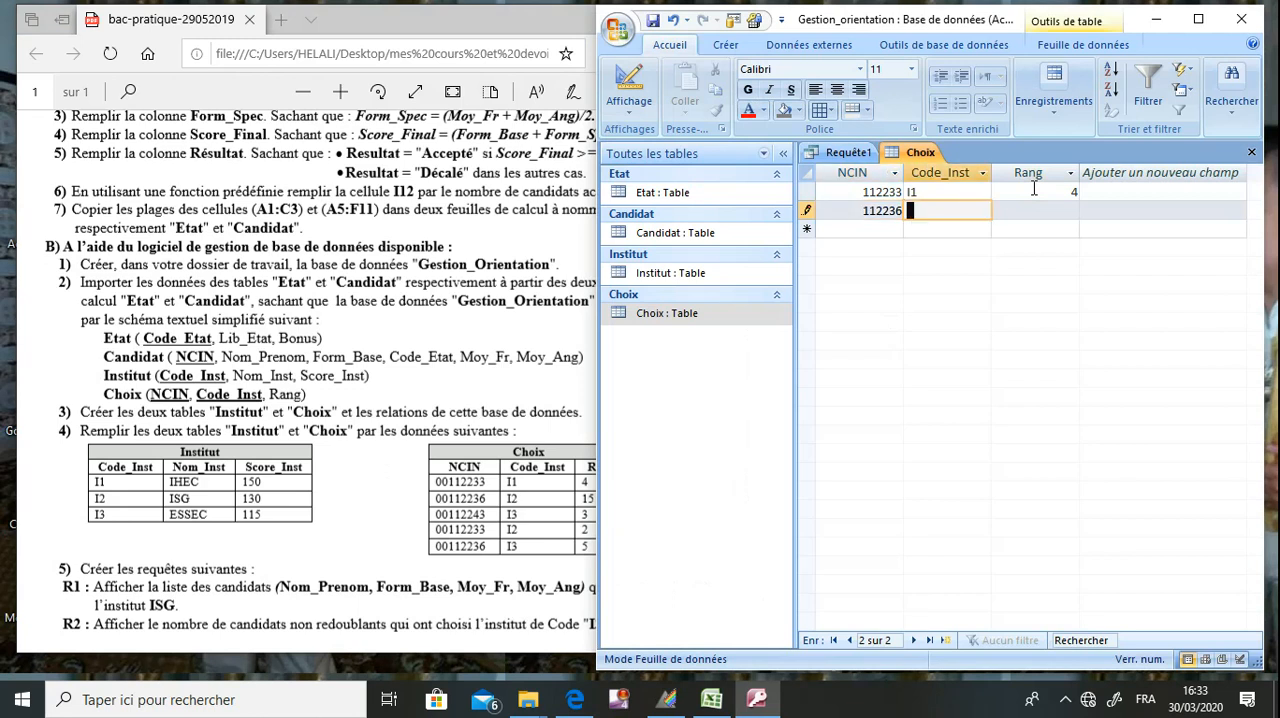
pyautogui.write('I2')
pyautogui.press('Tab')
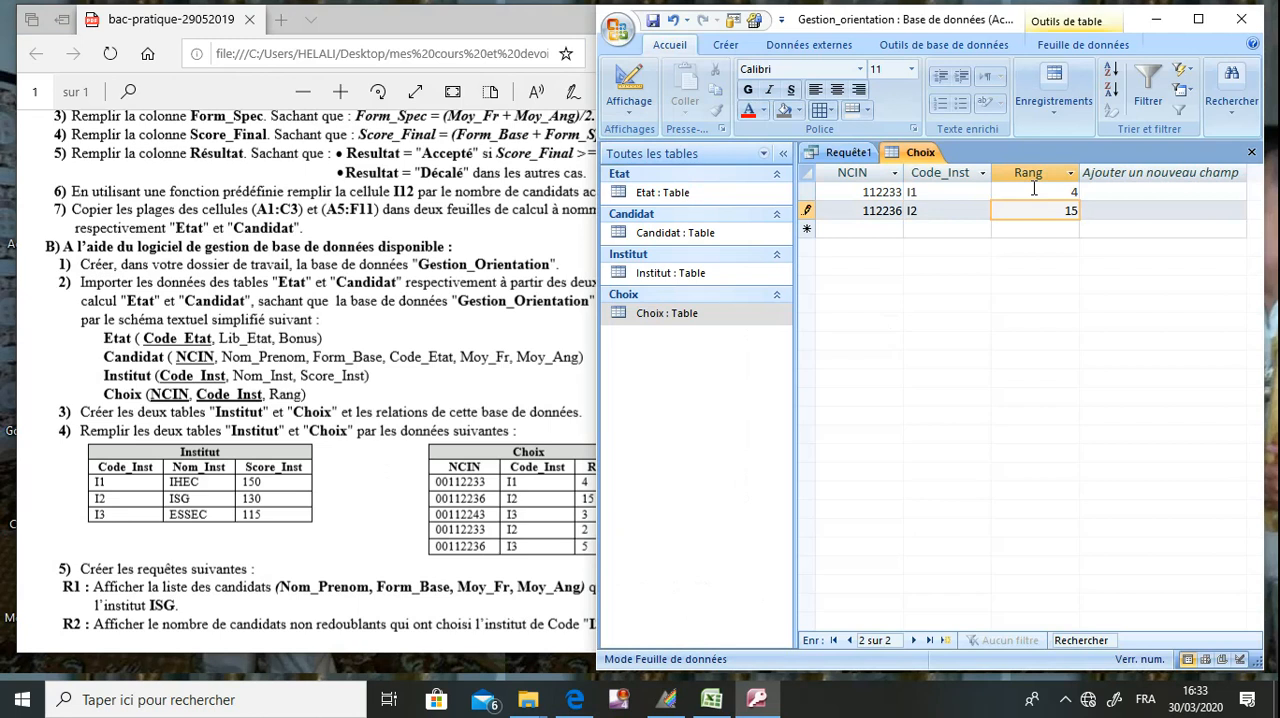
# Add the third Choix record with the third listed candidate's NCIN, institute code I3 and rank 3.
pyautogui.click(880, 231)
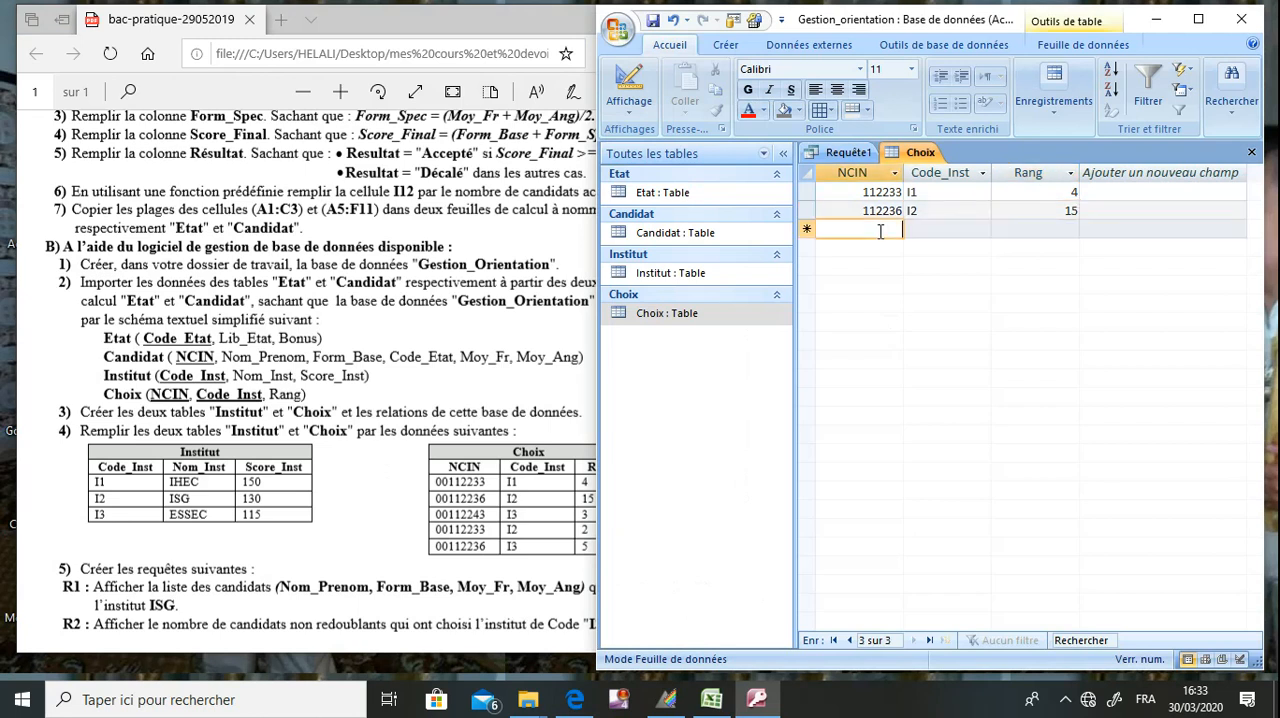
pyautogui.write('11')
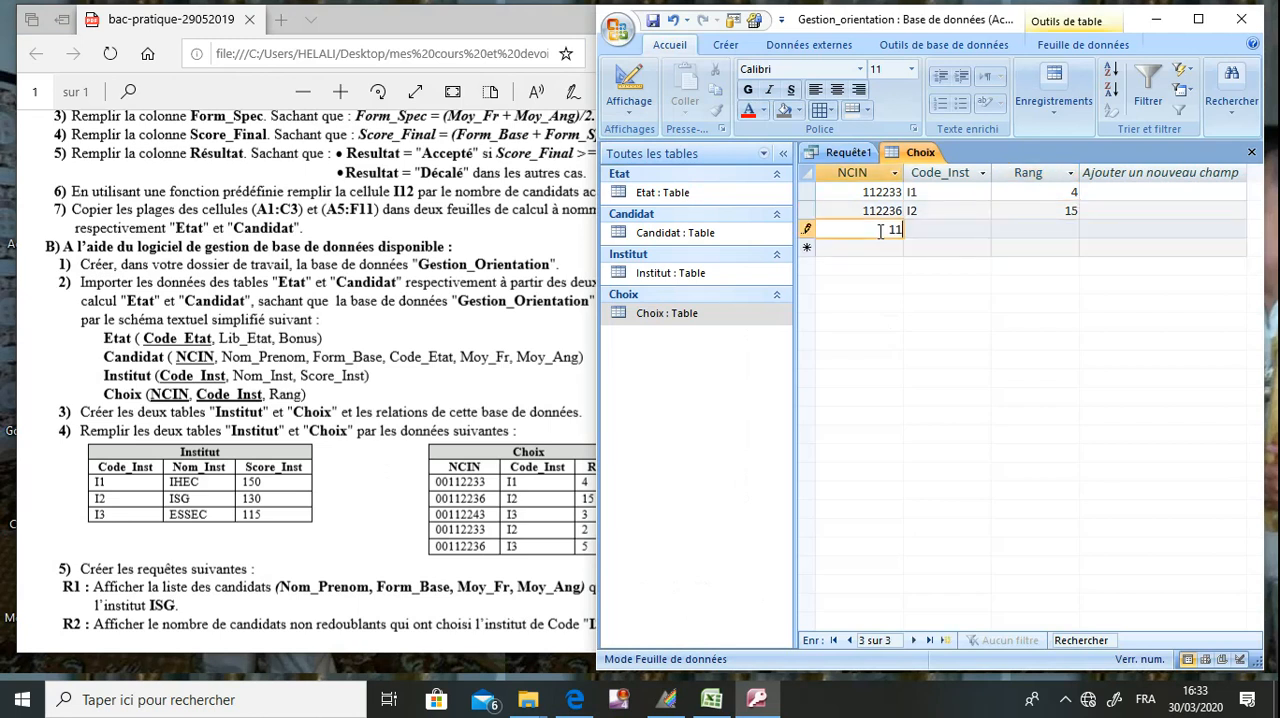
pyautogui.write('2243')
pyautogui.press('Tab')
pyautogui.write('I3')
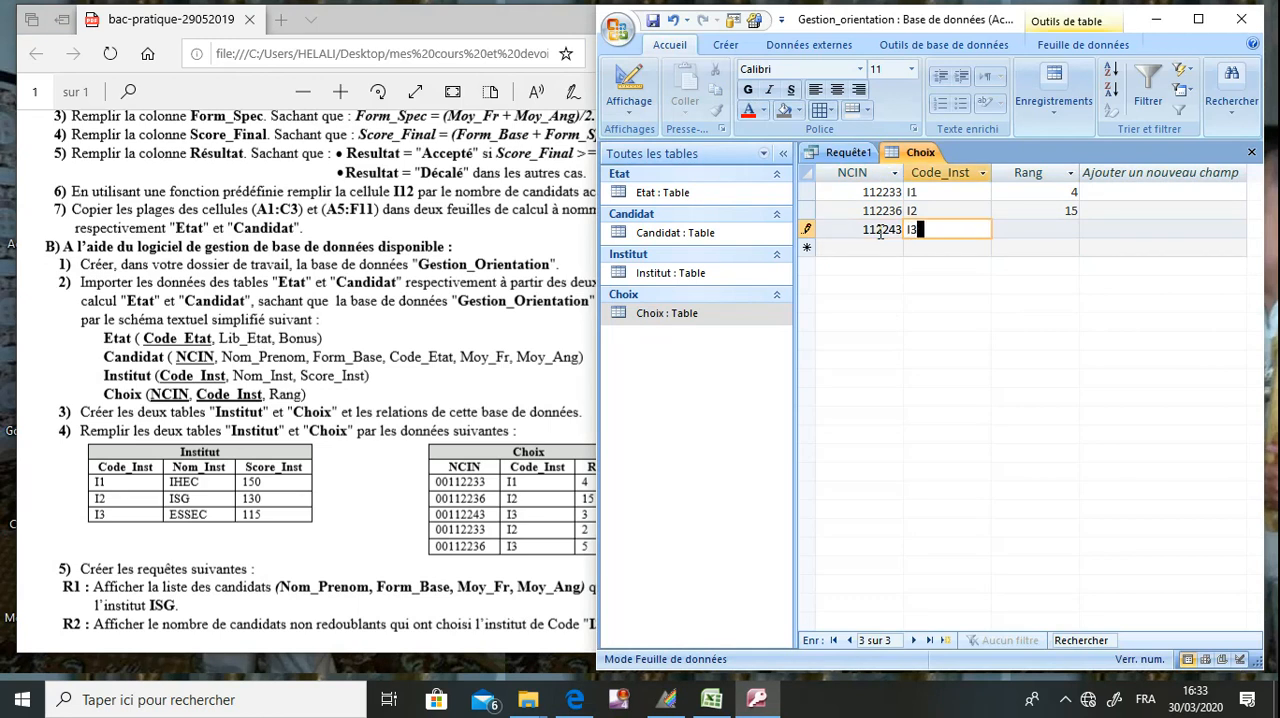
pyautogui.press('Tab')
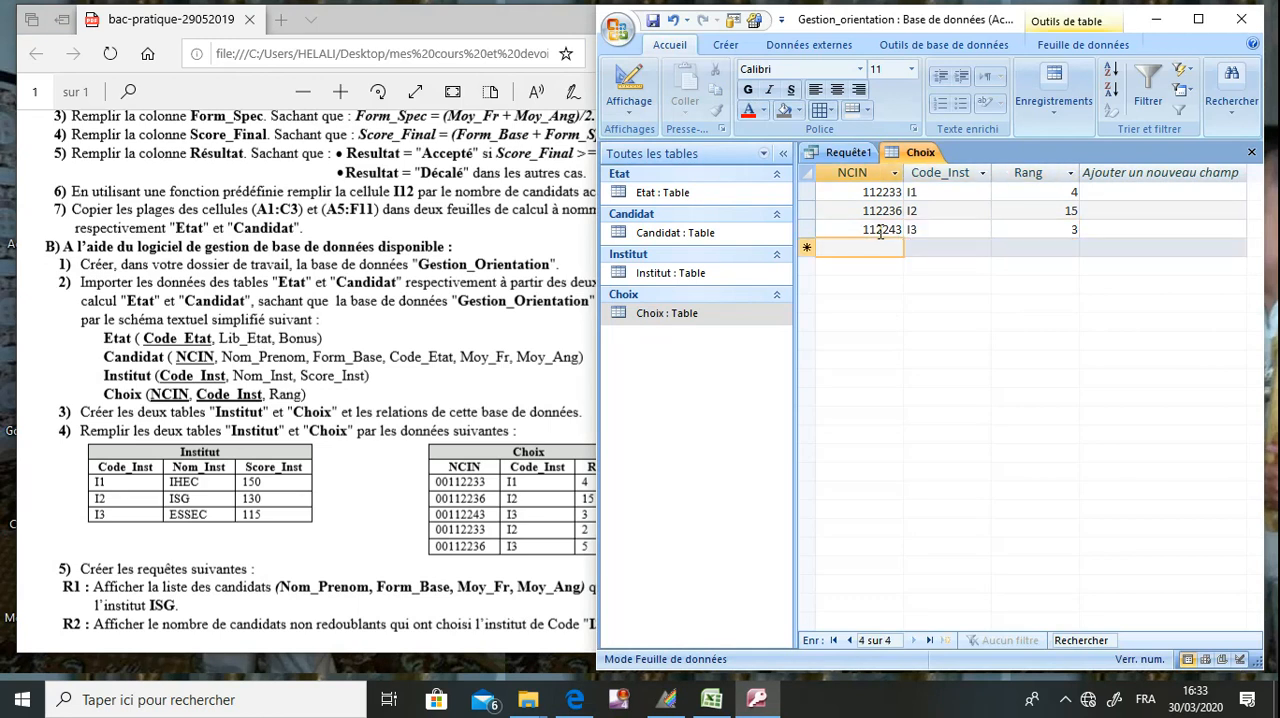
# Add the fourth Choix record with the first candidate's NCIN again, institute code I2 and rank 2.
pyautogui.write('112233')
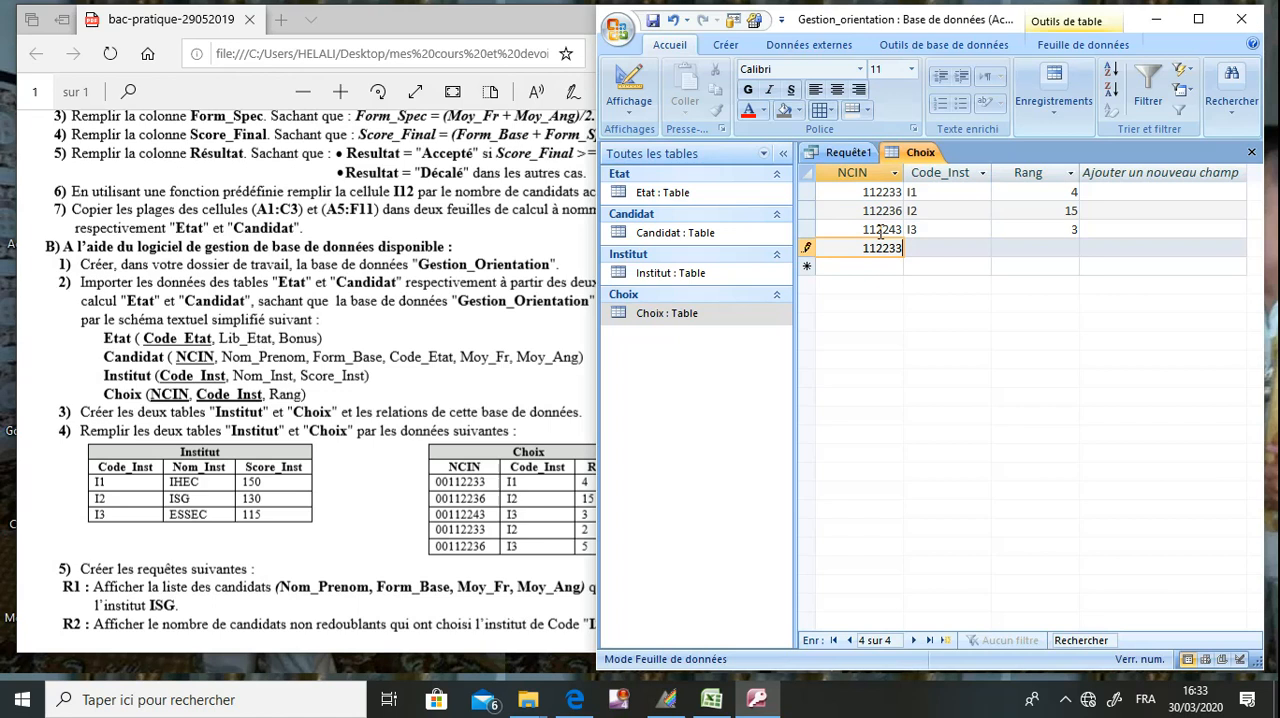
pyautogui.press('Tab')
pyautogui.write('I2')
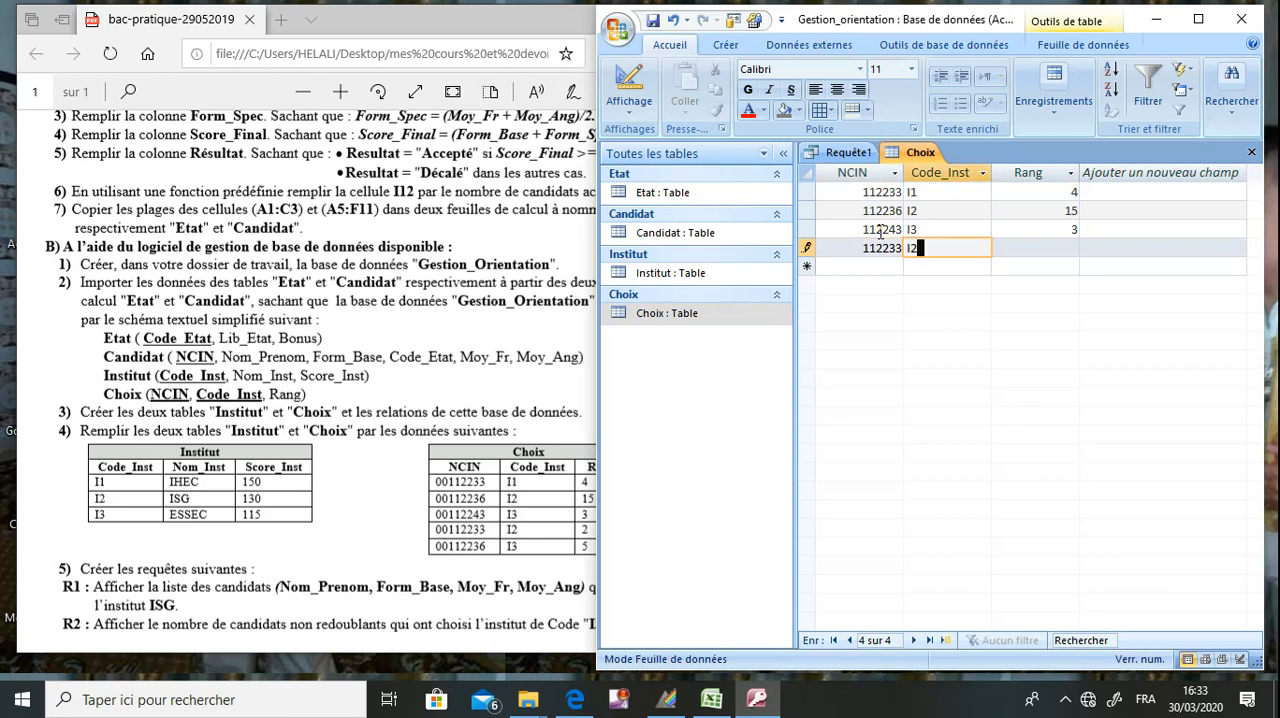
pyautogui.press('Tab')
pyautogui.write('2')
pyautogui.press('Tab')
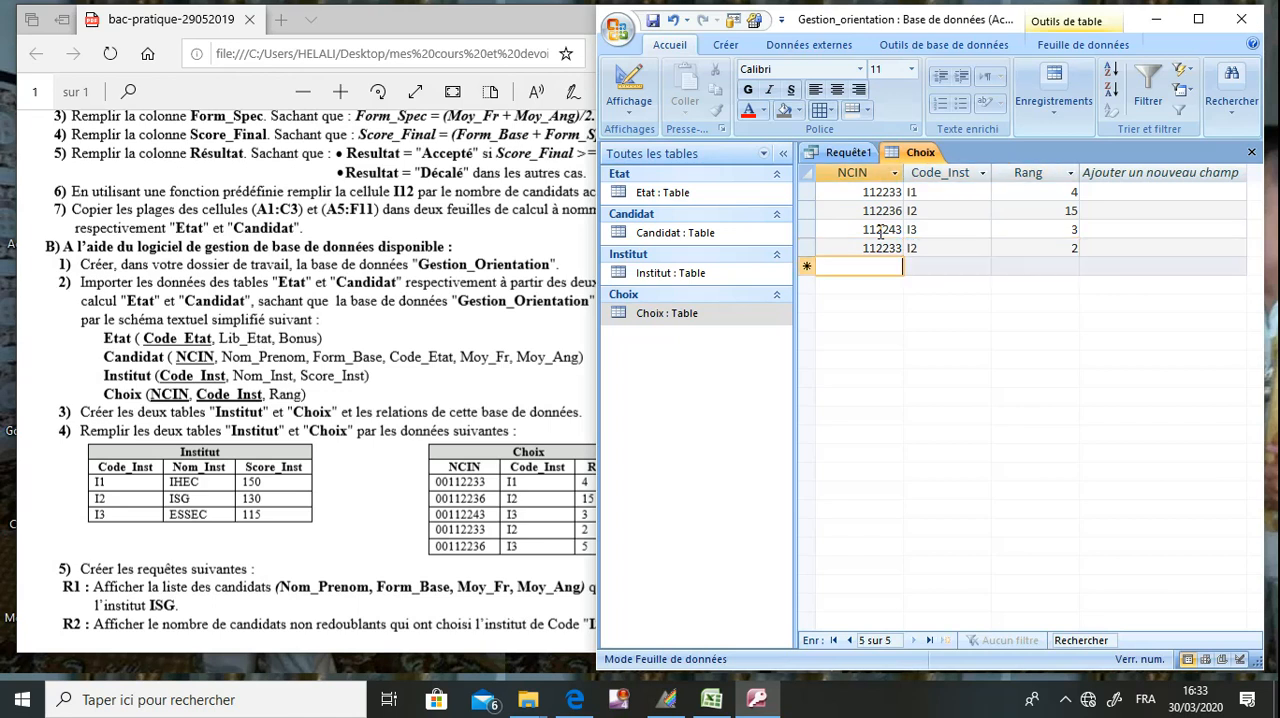
# Add the fifth Choix record with the second candidate's NCIN, institute code I3 and rank 5, and save and close the table.
pyautogui.write('112')
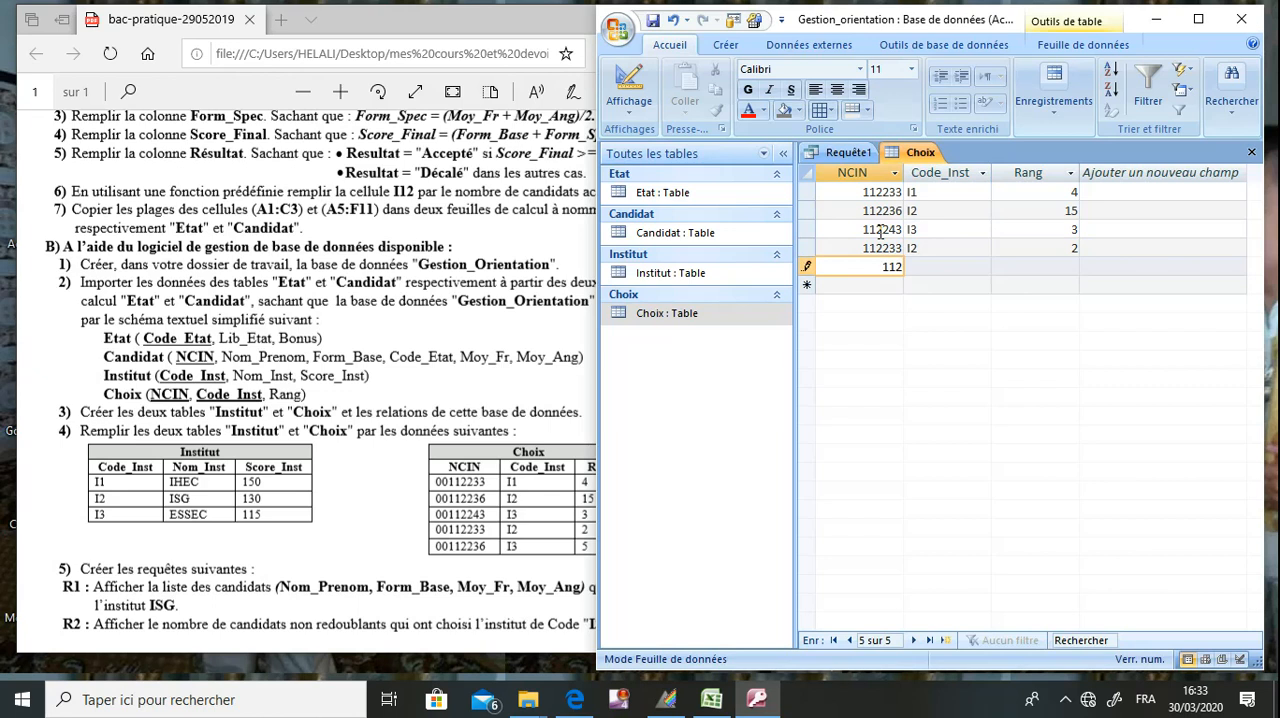
pyautogui.write('236')
pyautogui.press('Tab')
pyautogui.write('I3')
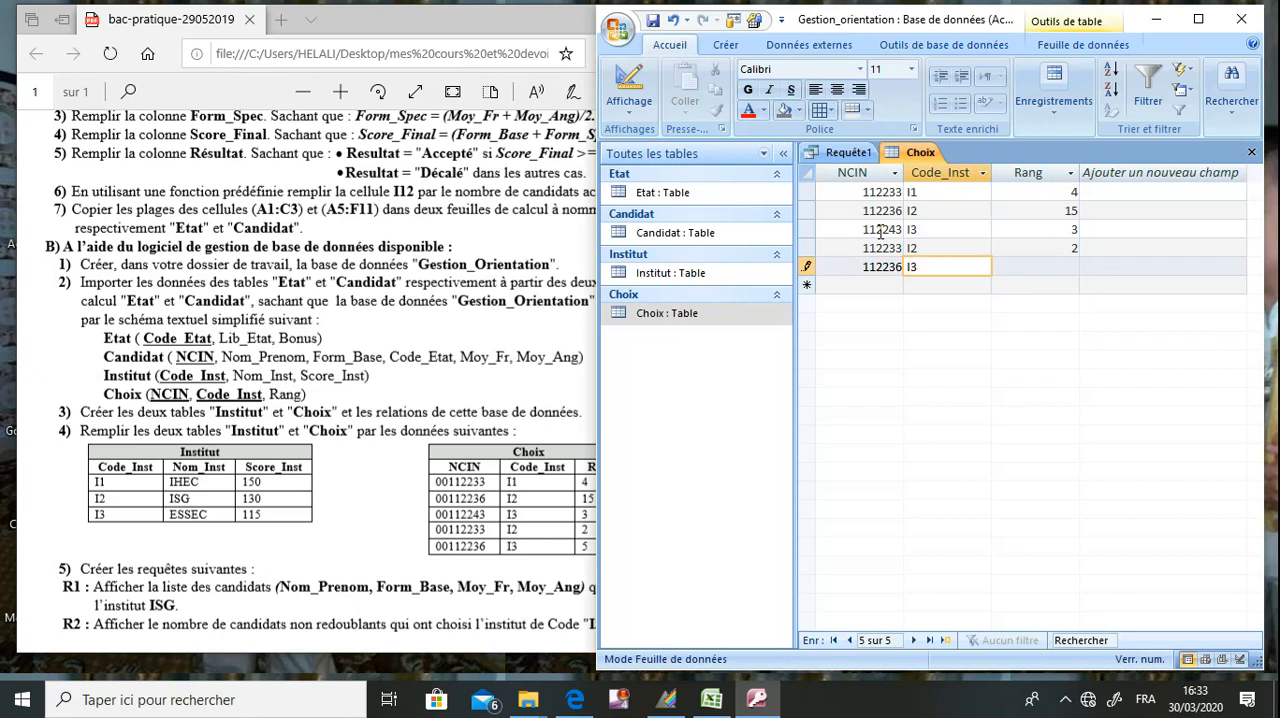
pyautogui.press('Tab')
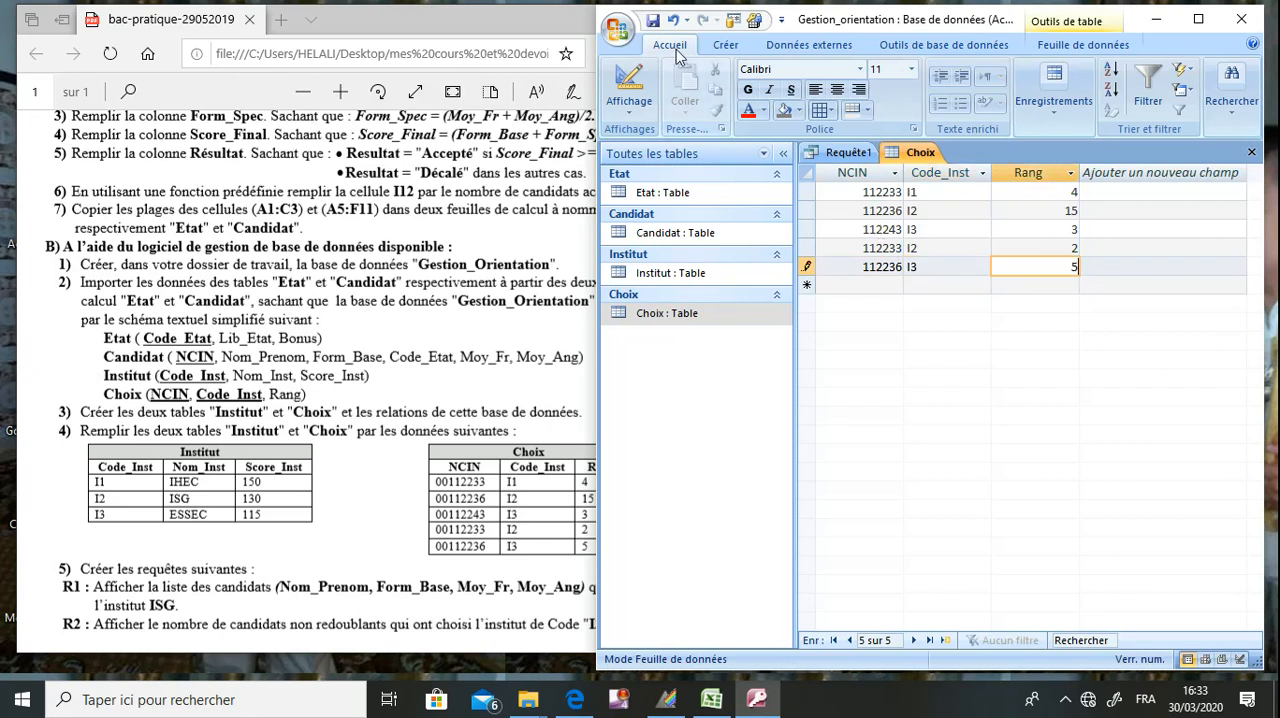
pyautogui.click(653, 21)
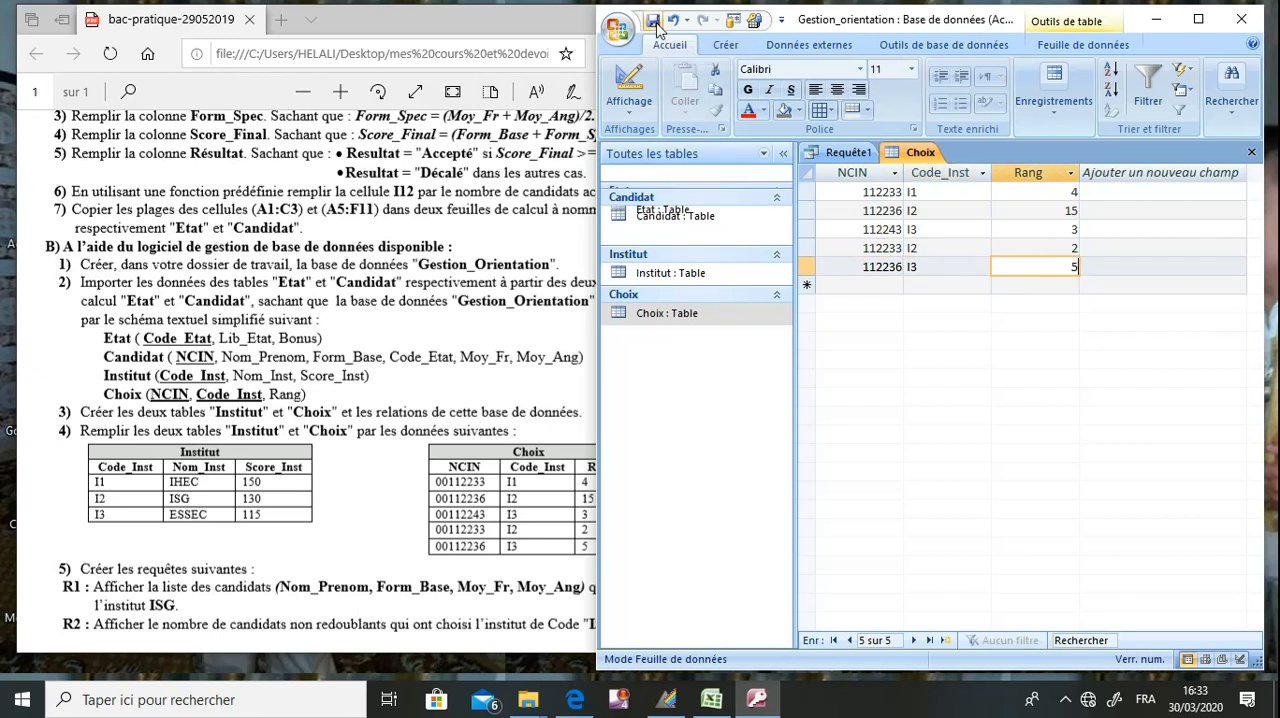
pyautogui.click(1251, 152)
# Examine query R1 in the exam sheet and match its requested fields and institute condition to the tables in the textual schema.
pyautogui.click(467, 445)
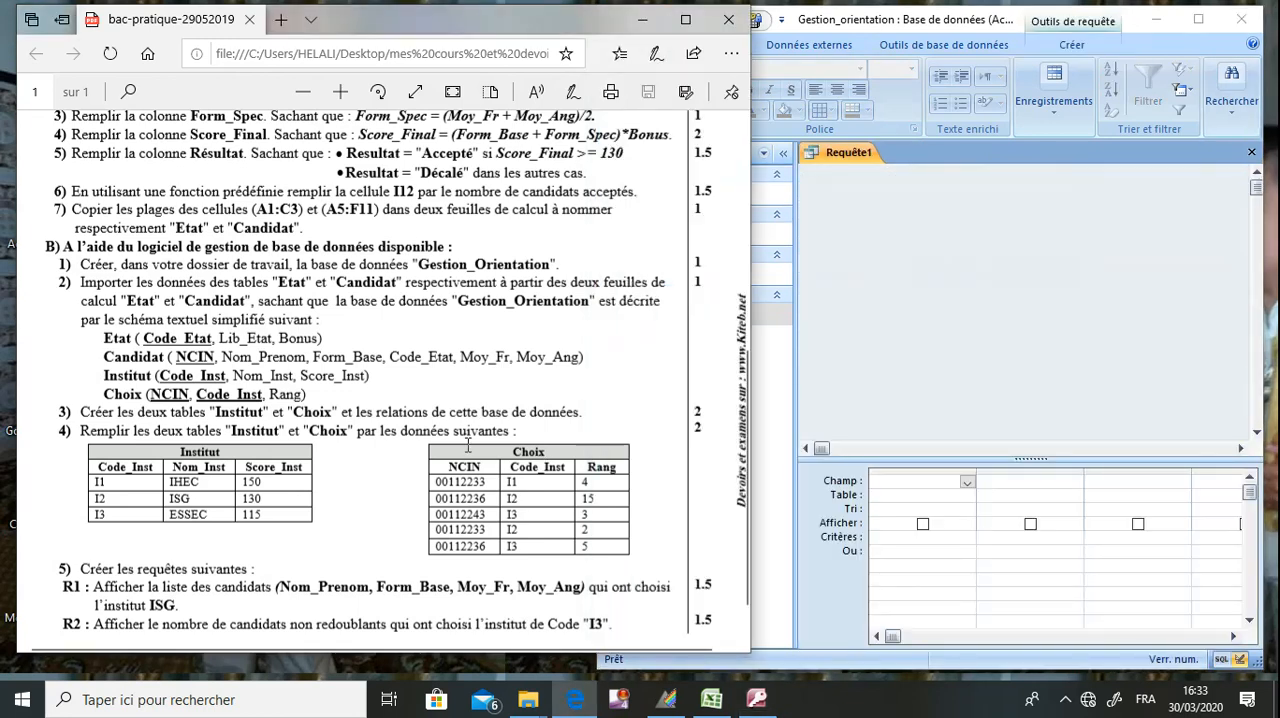
pyautogui.scroll(-2, 467, 445)
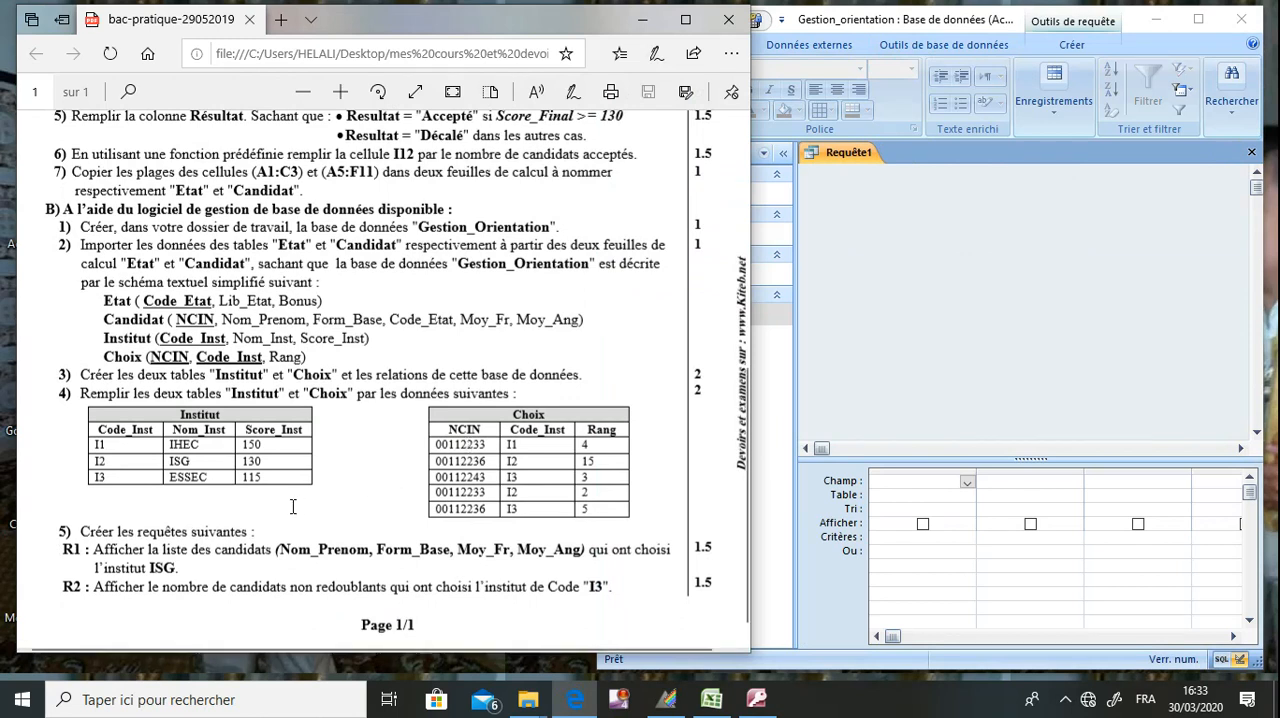
pyautogui.moveTo(137, 531); pyautogui.dragTo(250, 532)
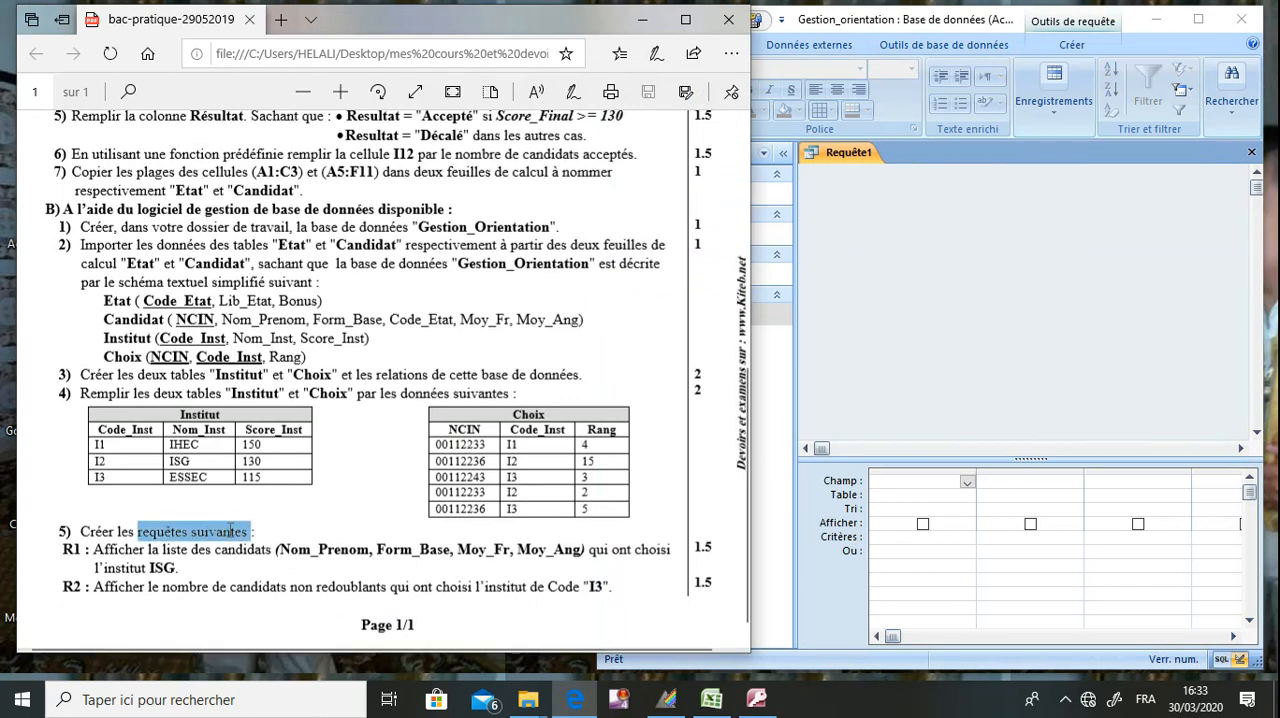
pyautogui.click(229, 549)
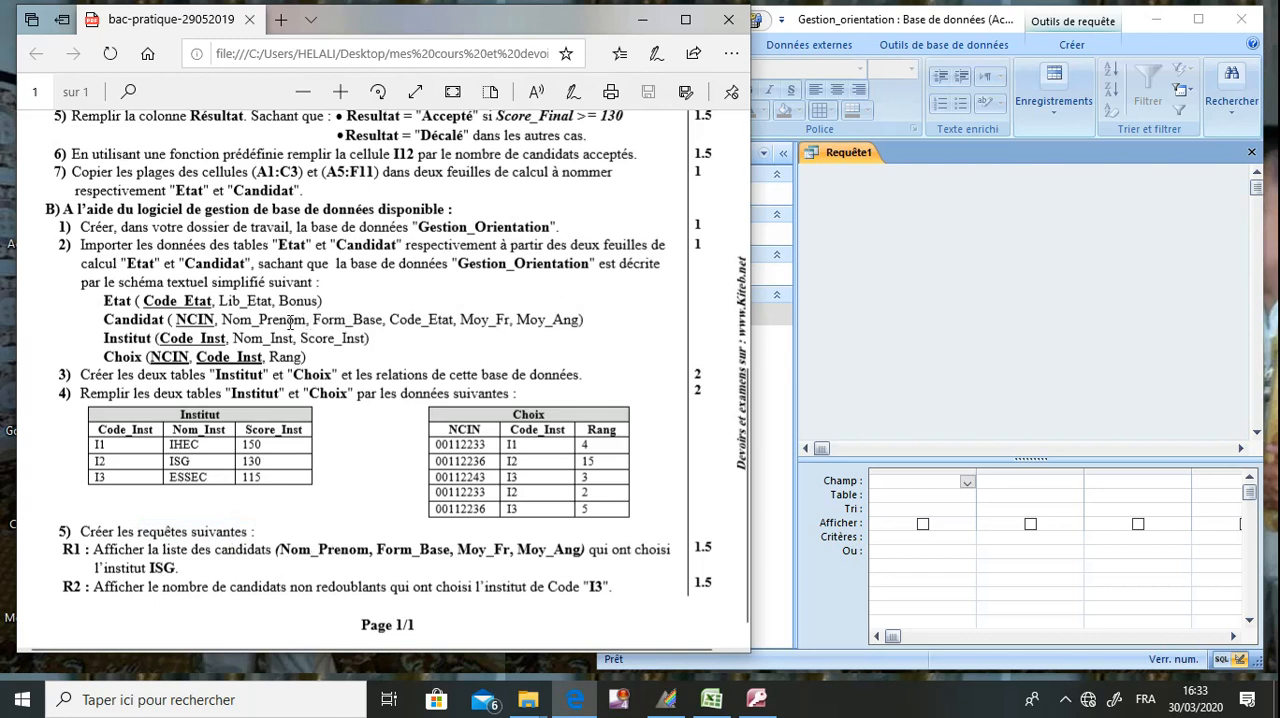
pyautogui.moveTo(308, 320); pyautogui.dragTo(221, 320)
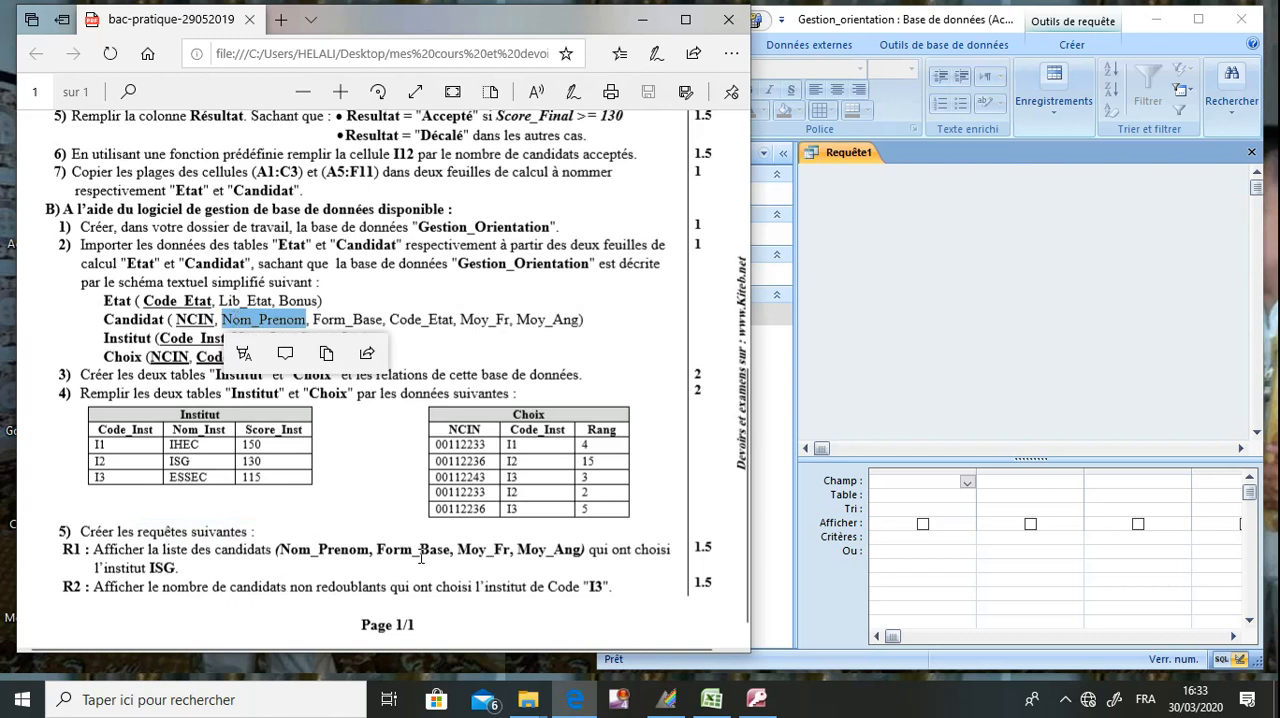
pyautogui.moveTo(386, 318); pyautogui.dragTo(345, 320)
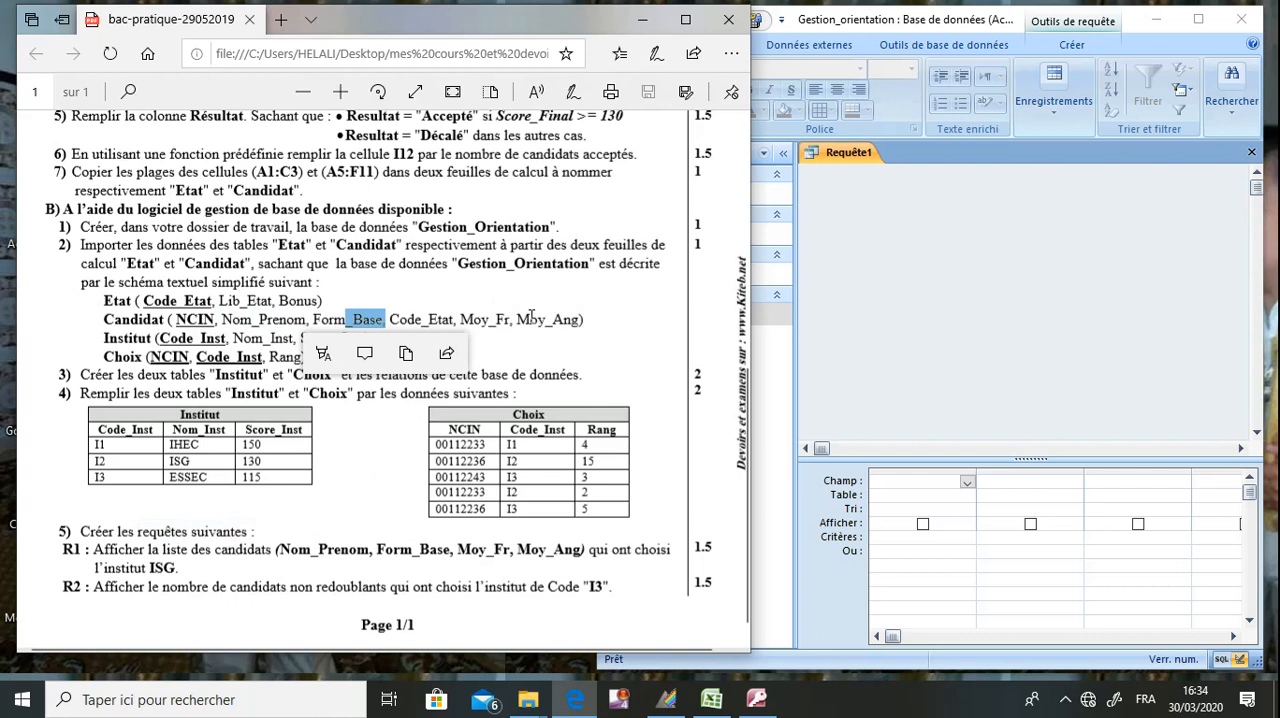
pyautogui.moveTo(577, 320); pyautogui.dragTo(415, 327)
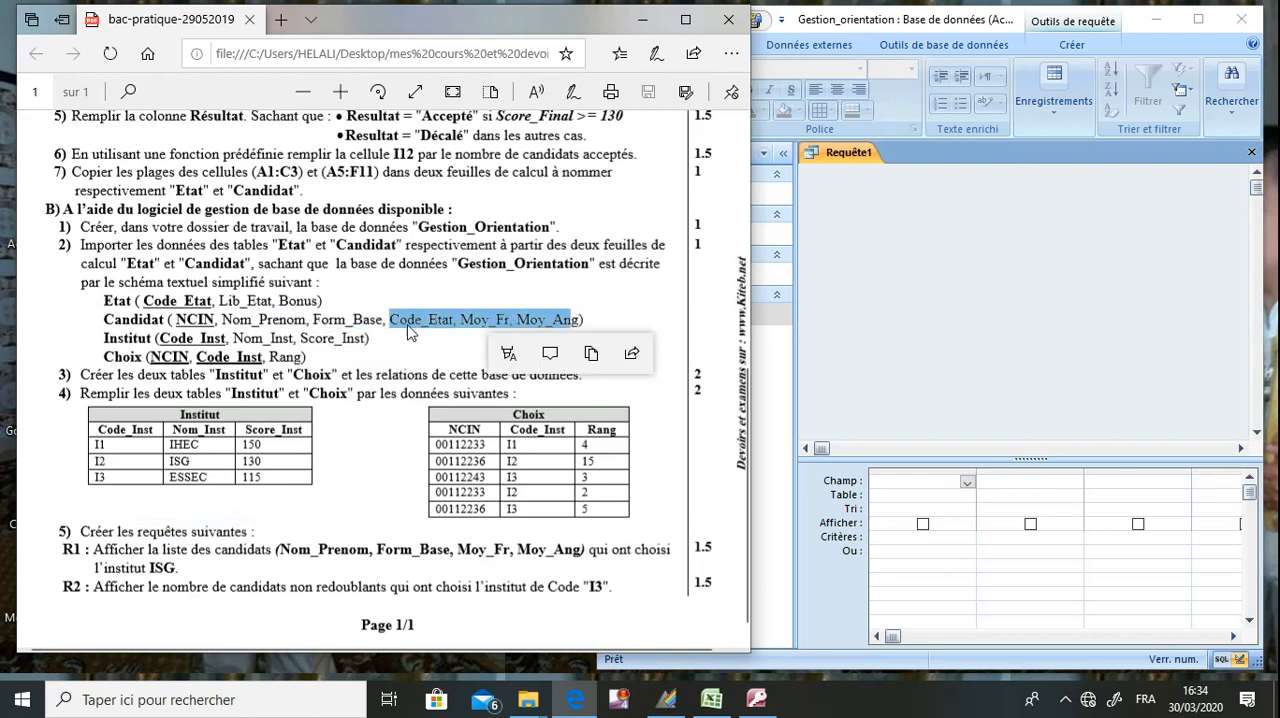
pyautogui.click(293, 319)
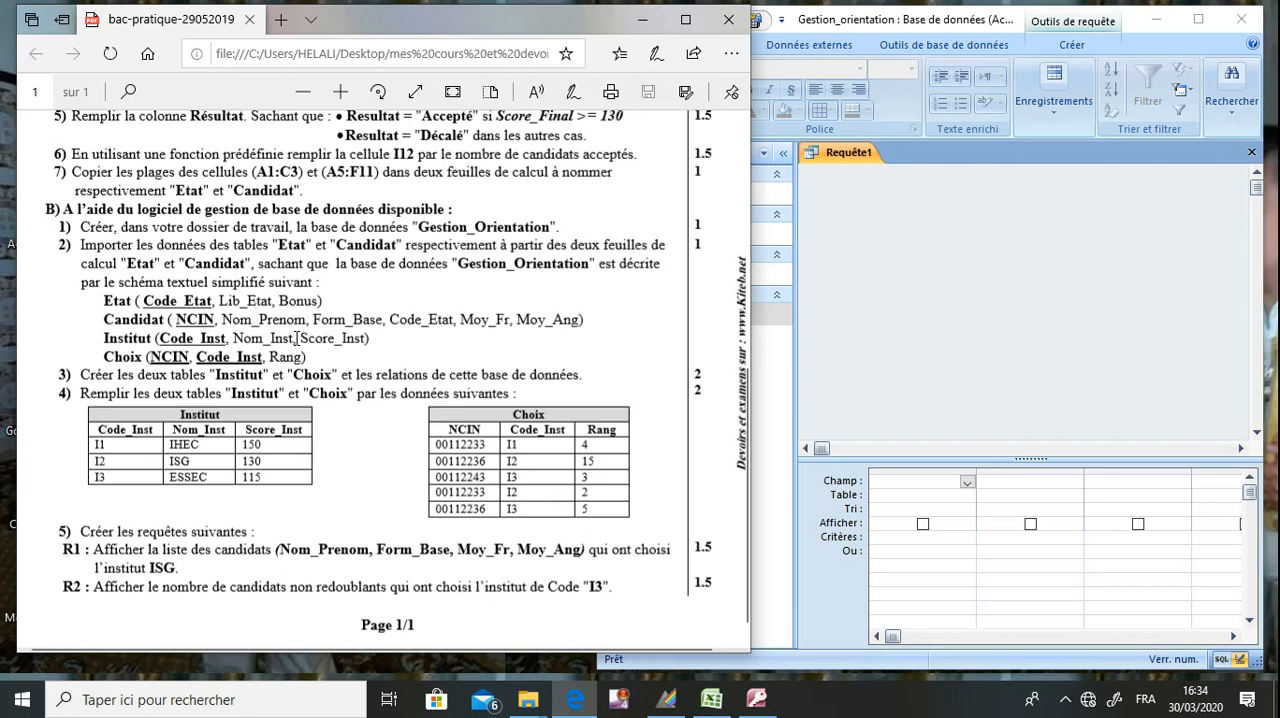
pyautogui.moveTo(292, 338); pyautogui.dragTo(245, 341)
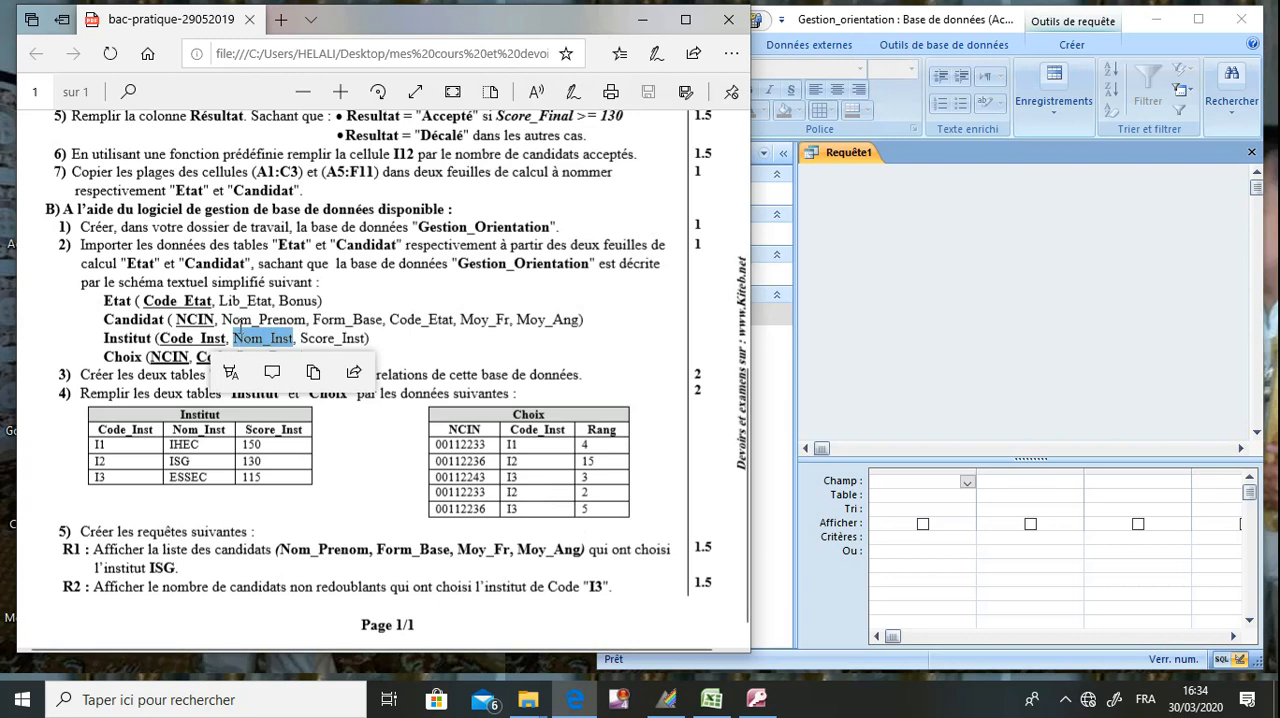
pyautogui.click(229, 339)
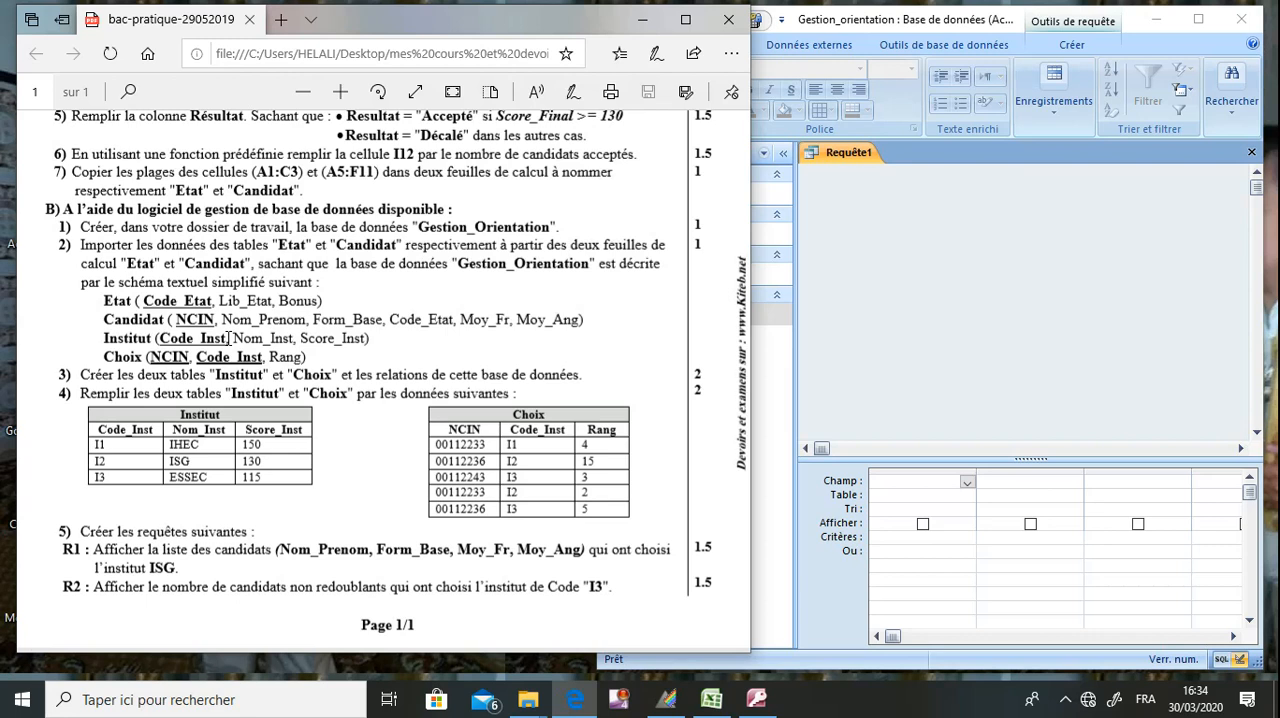
# Add the Candidat, Choix and Institut tables to the query design and place Institut clear of the other two.
pyautogui.click(863, 337)
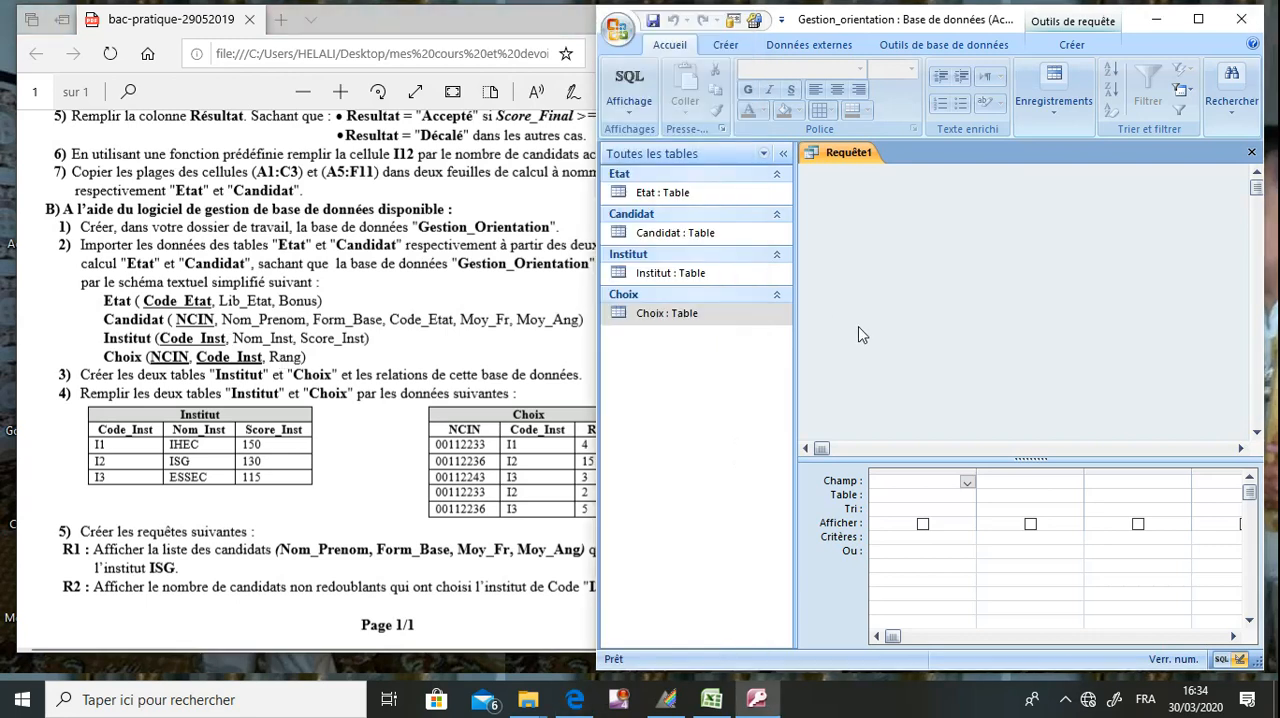
pyautogui.rightClick(958, 222)
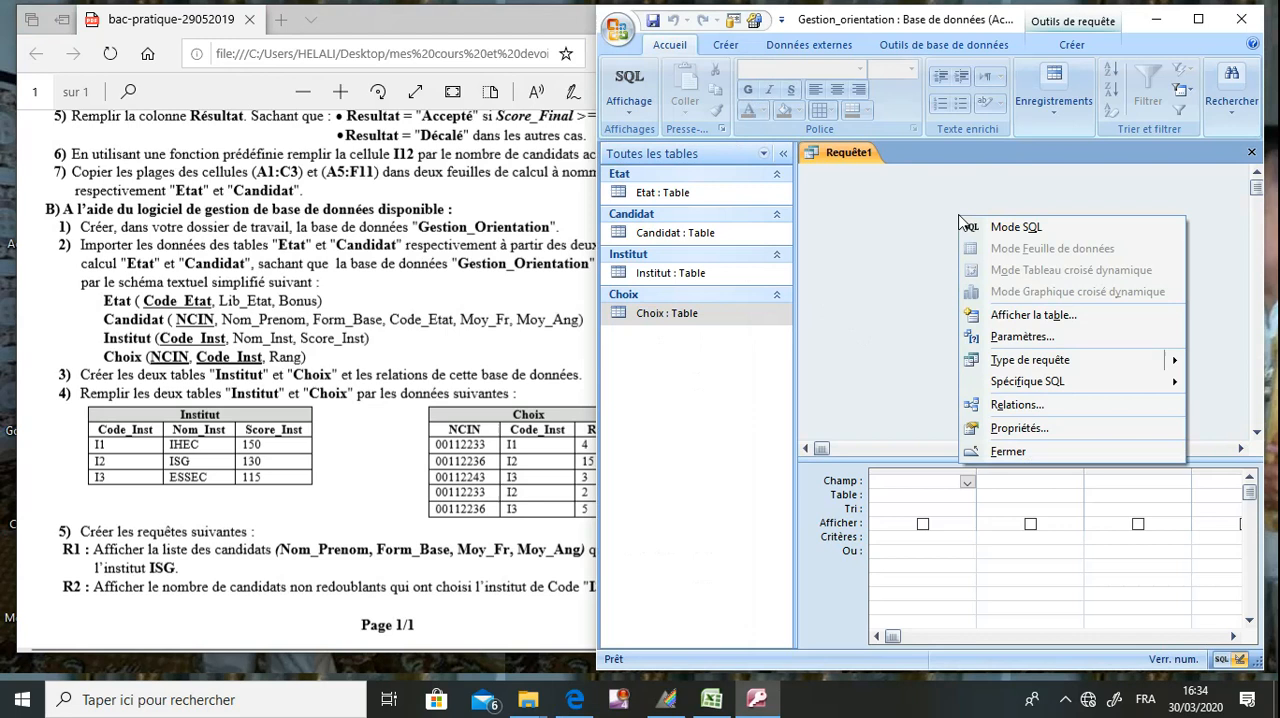
pyautogui.click(1033, 315)
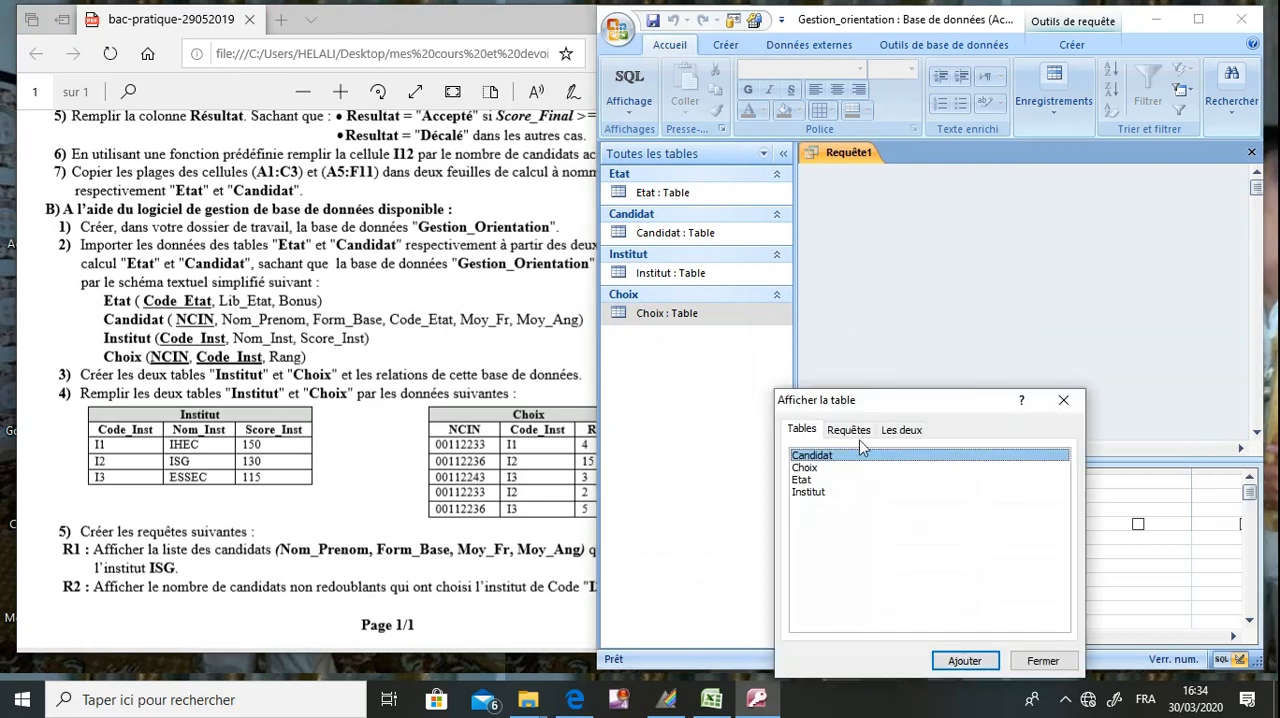
pyautogui.keyDown('ctrl'); pyautogui.click(813, 497); pyautogui.keyUp('ctrl')
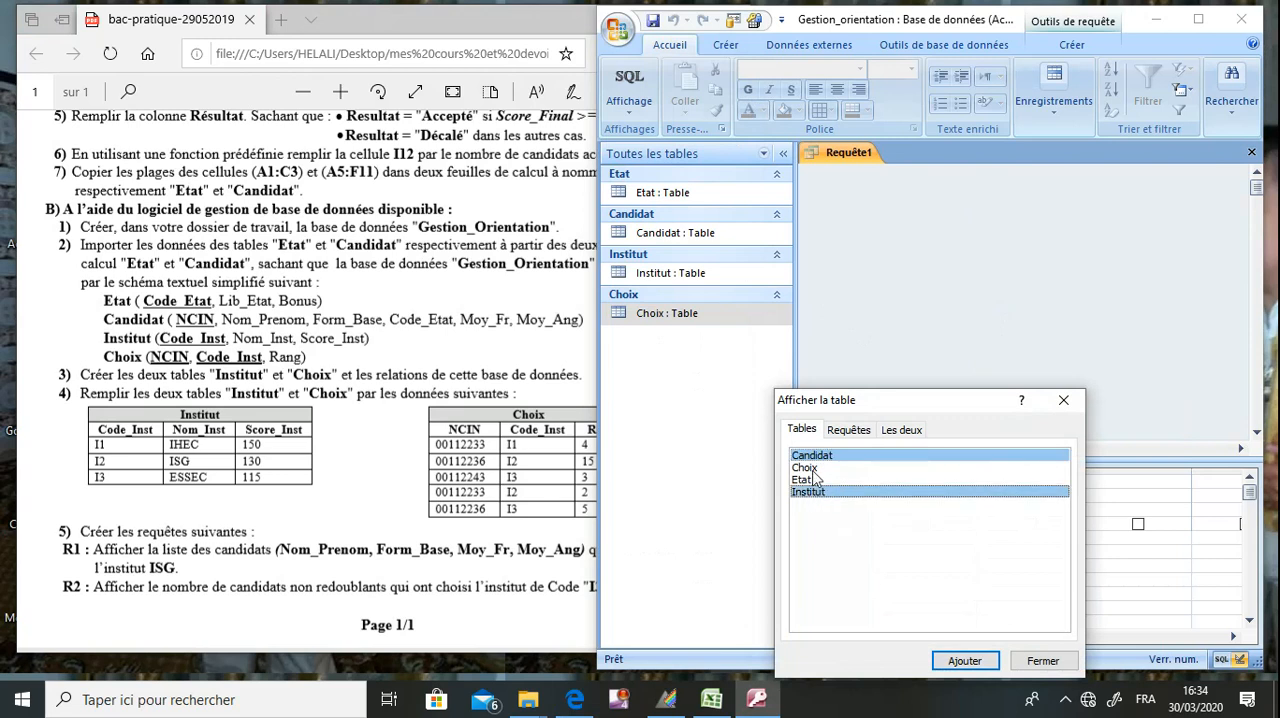
pyautogui.keyDown('ctrl'); pyautogui.click(815, 468); pyautogui.keyUp('ctrl')
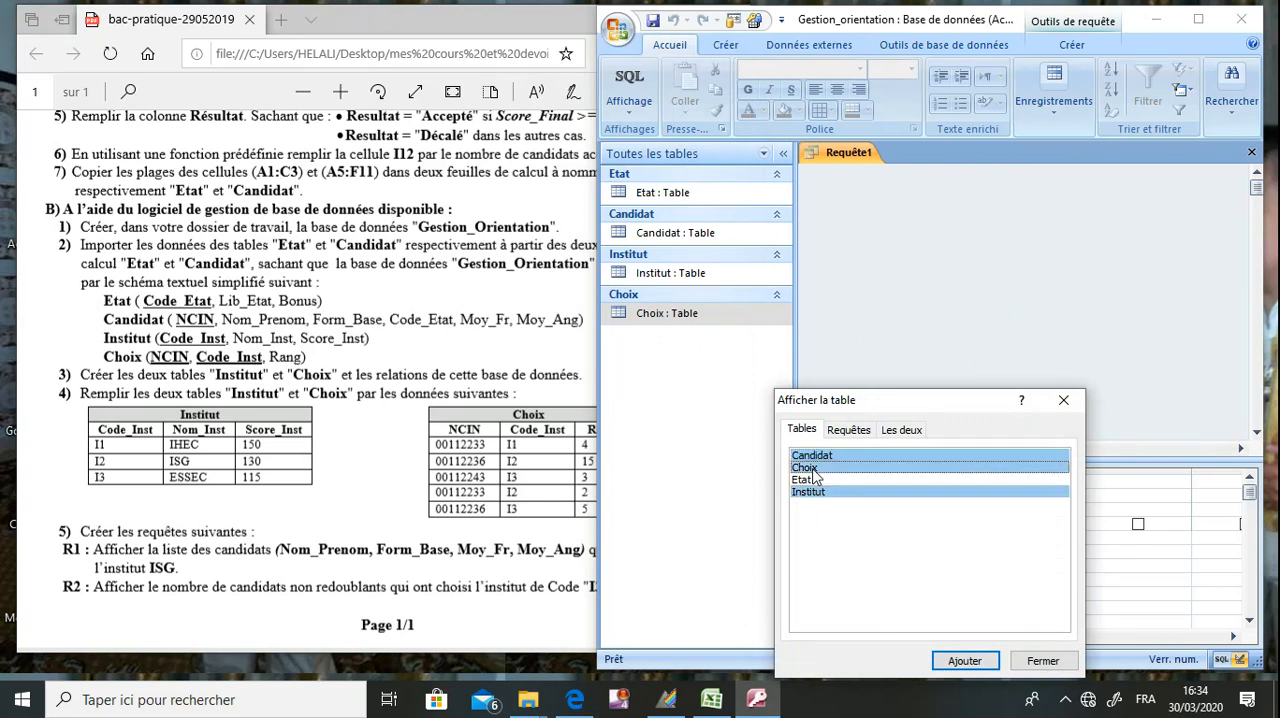
pyautogui.click(965, 660)
pyautogui.click(1061, 401)
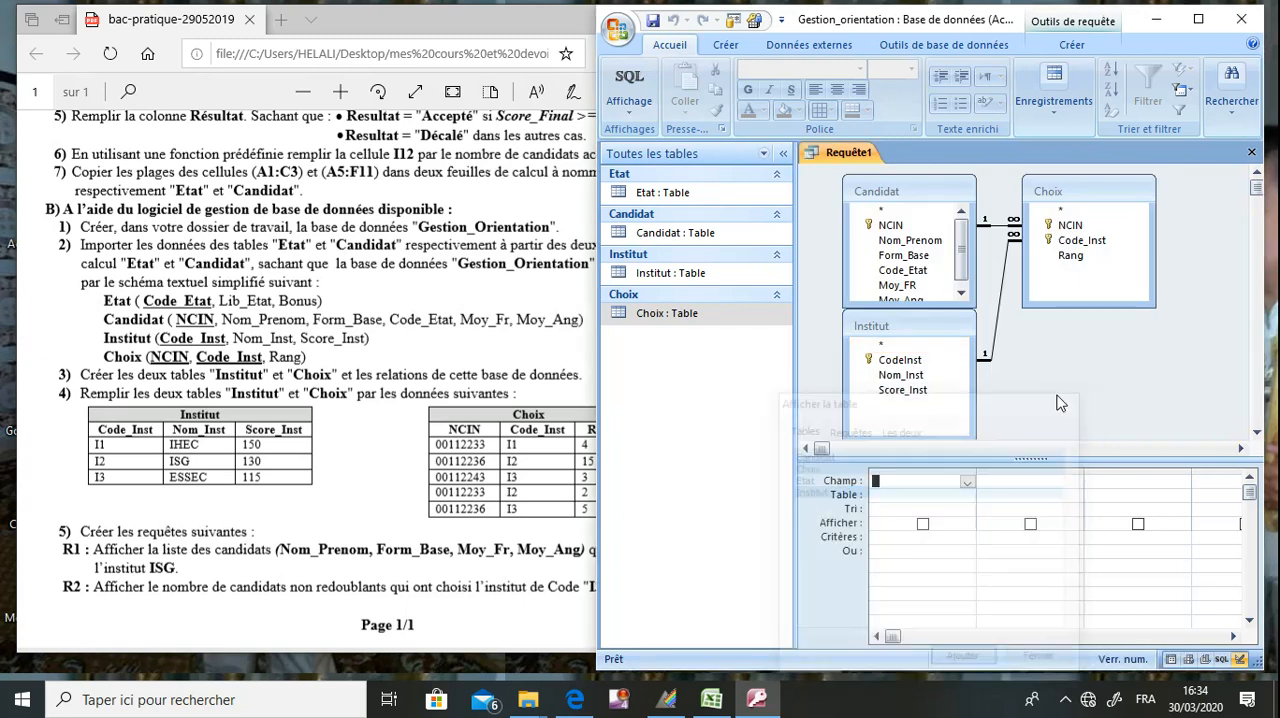
pyautogui.moveTo(937, 326); pyautogui.dragTo(1218, 346)
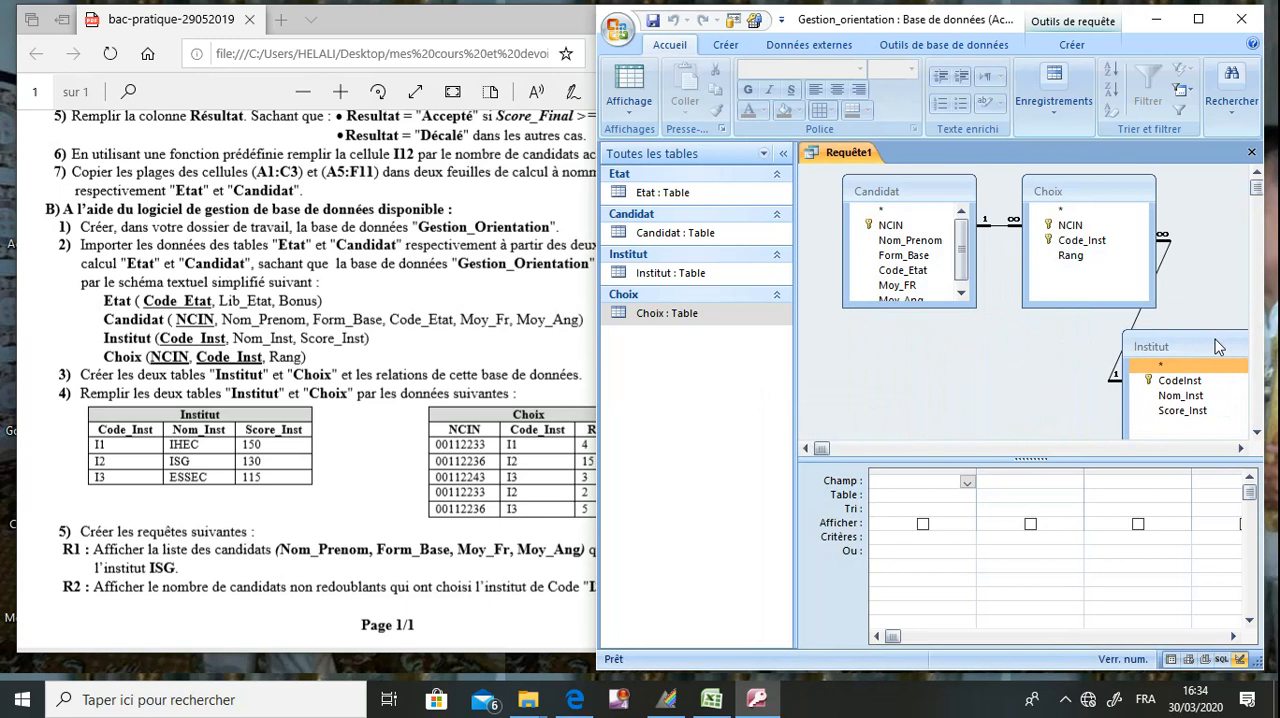
# Add the Nom_Prenom, Form_Base, Moy_FR and Moy_Ang fields of Candidat to the query's first four columns.
pyautogui.click(967, 482)
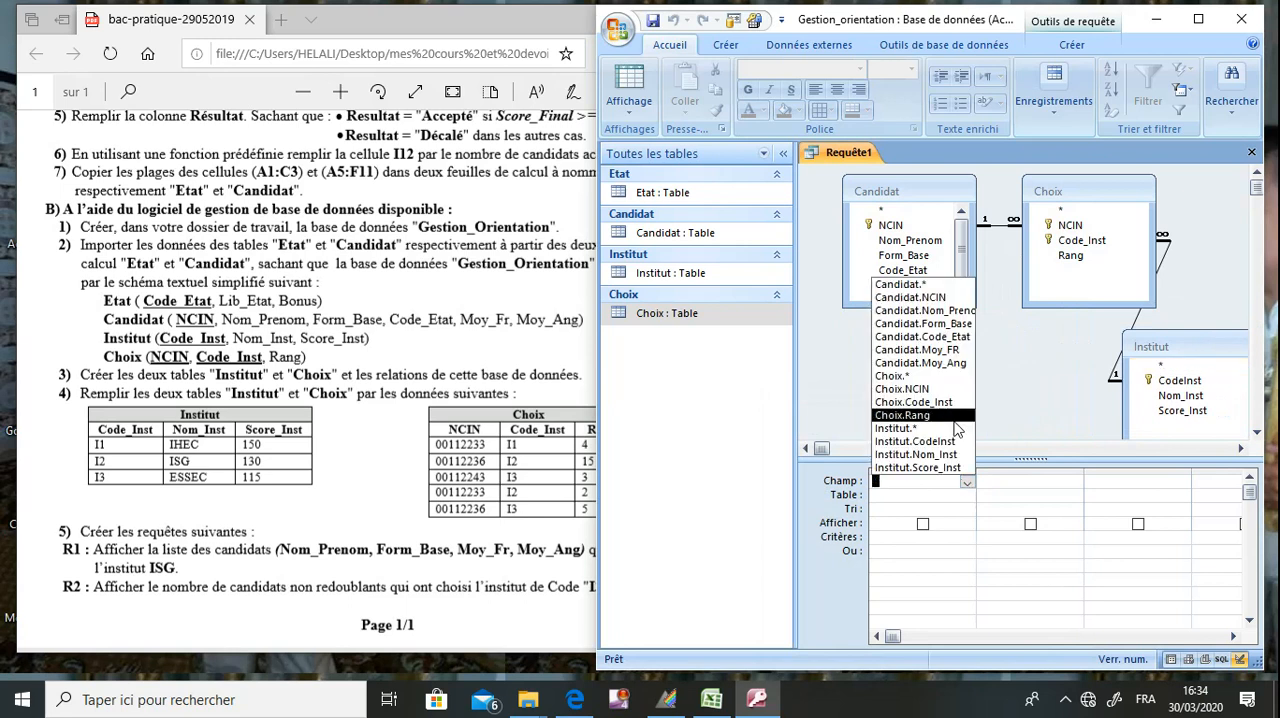
pyautogui.click(952, 311)
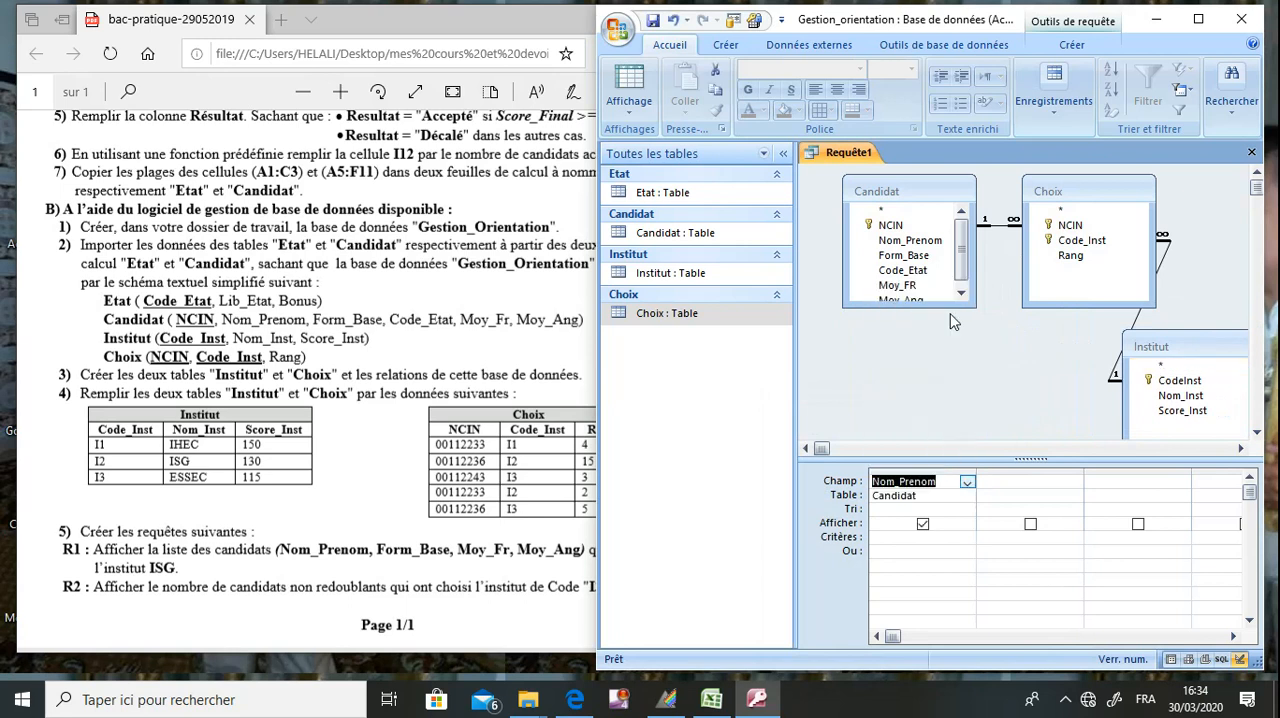
pyautogui.click(1075, 484)
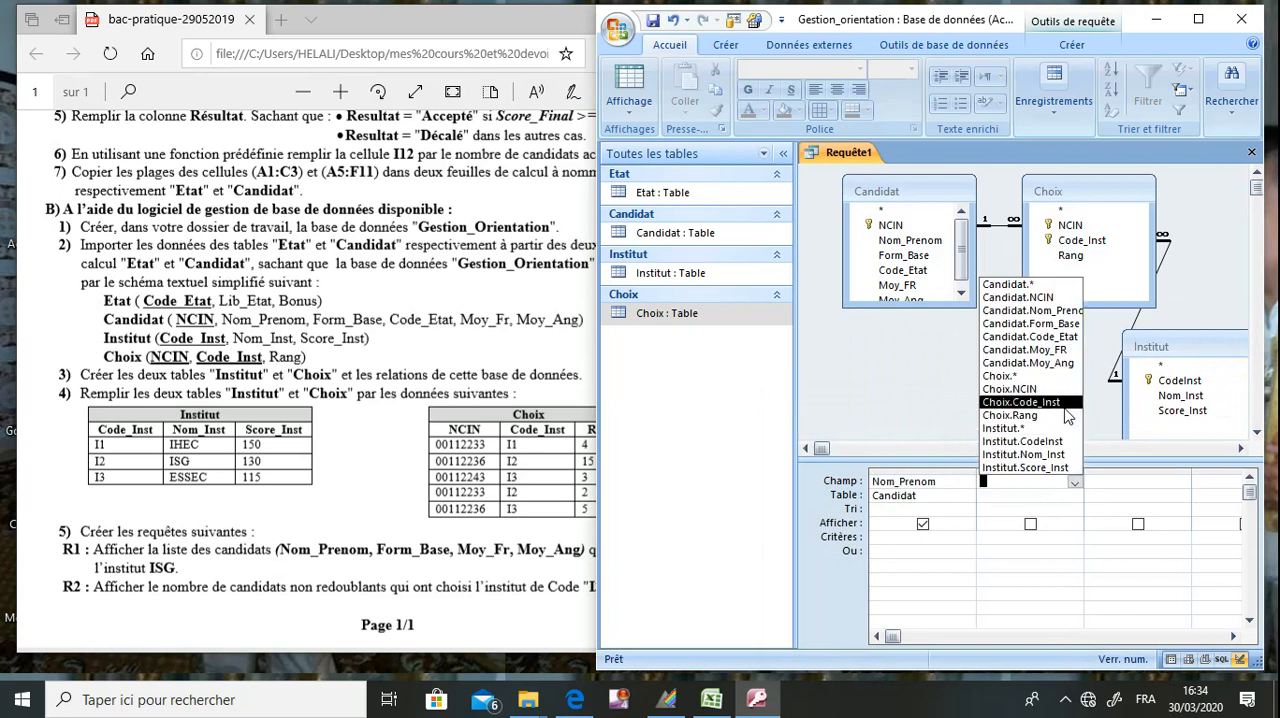
pyautogui.click(1050, 326)
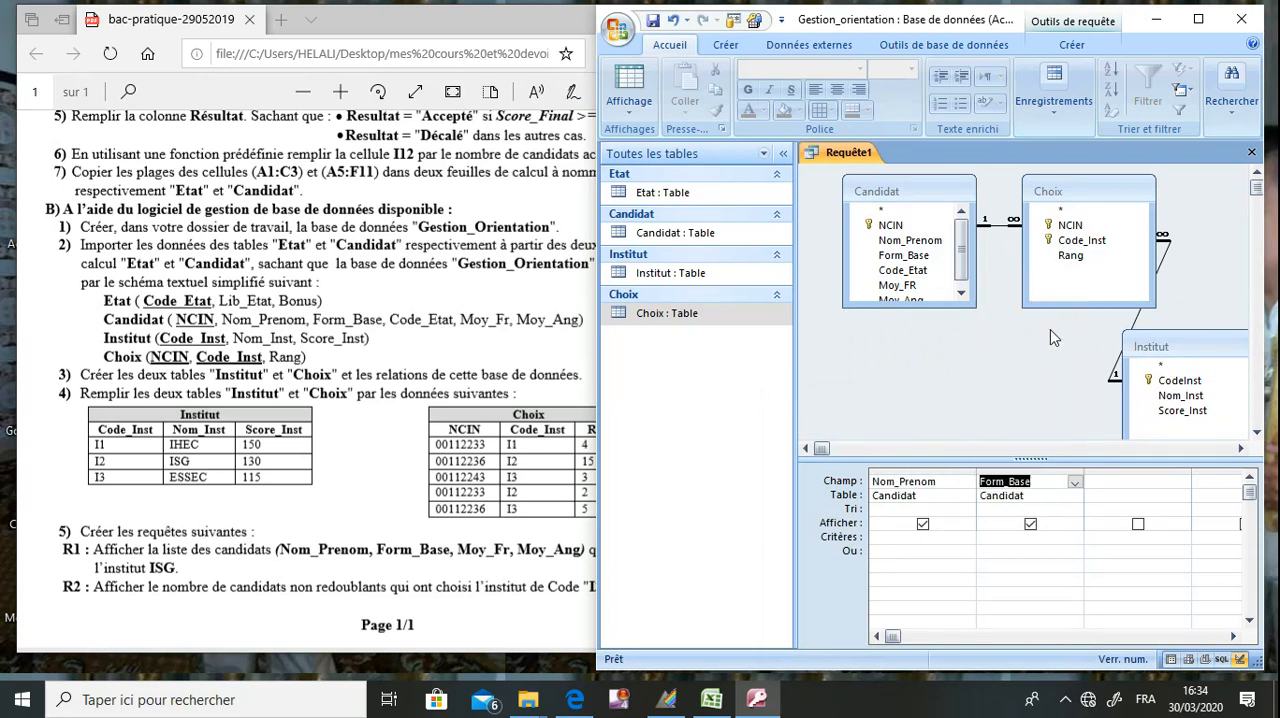
pyautogui.click(1130, 481)
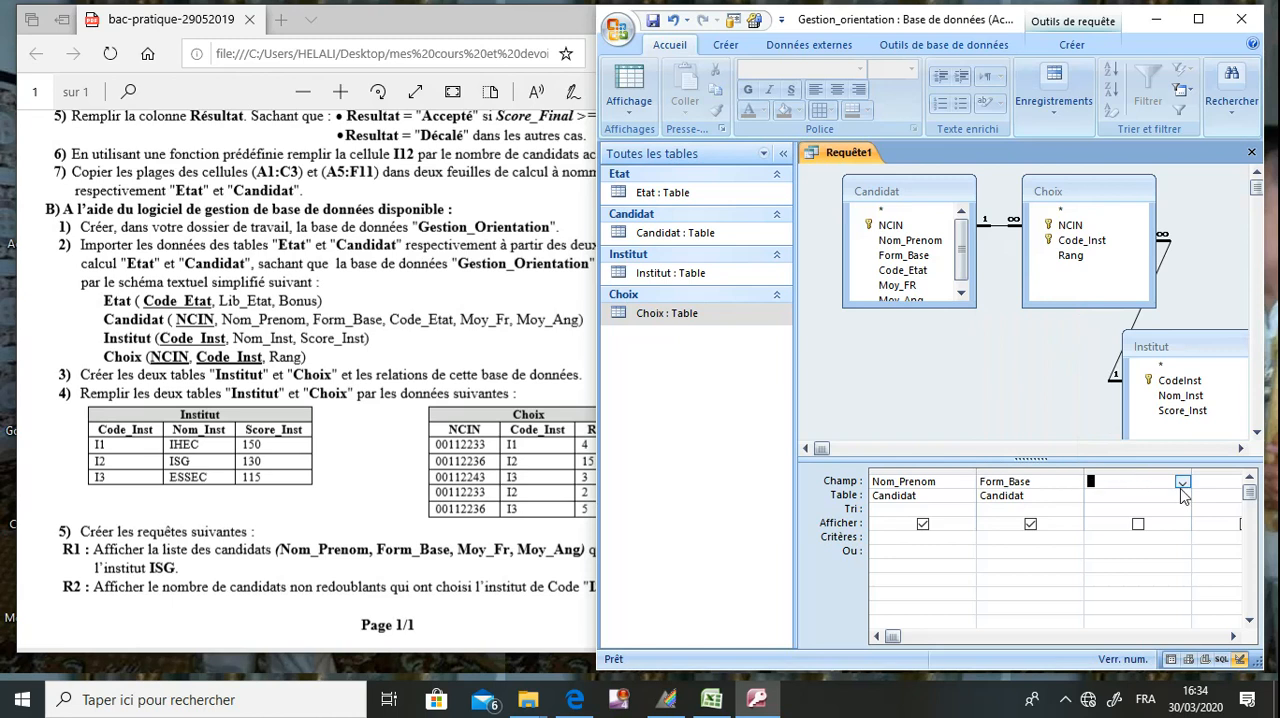
pyautogui.click(1182, 484)
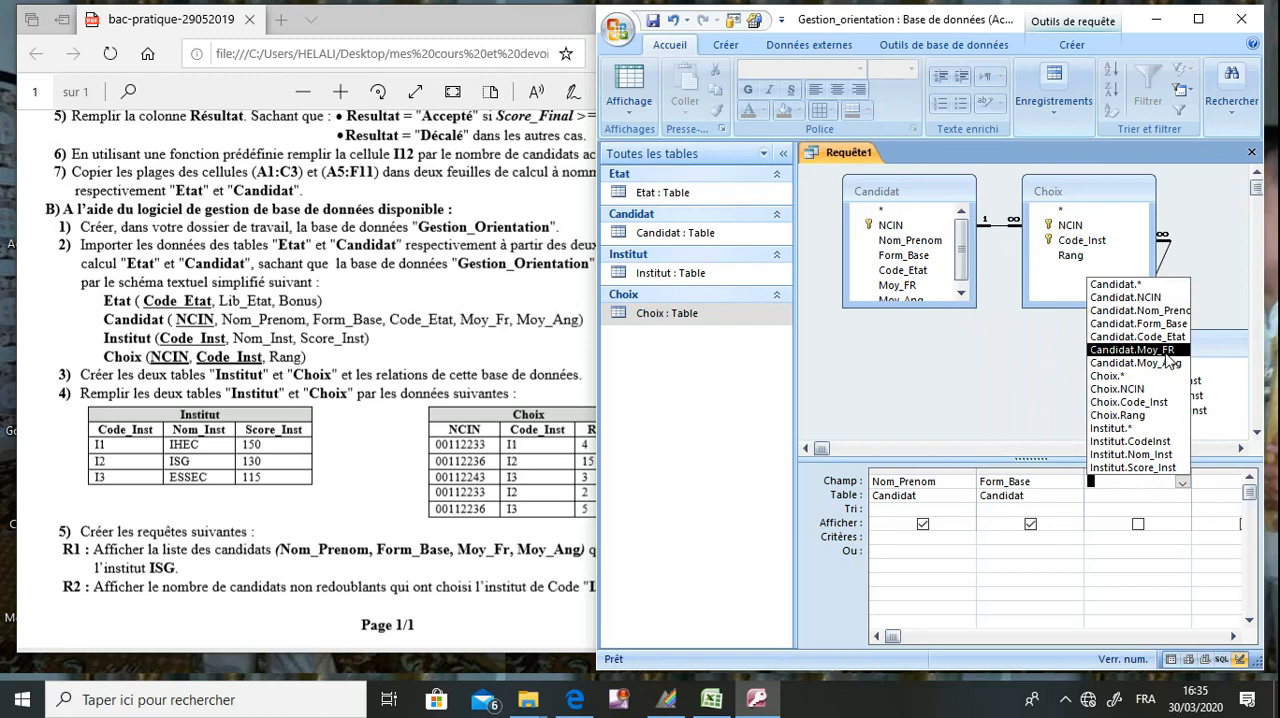
pyautogui.click(1168, 350)
pyautogui.click(1213, 481)
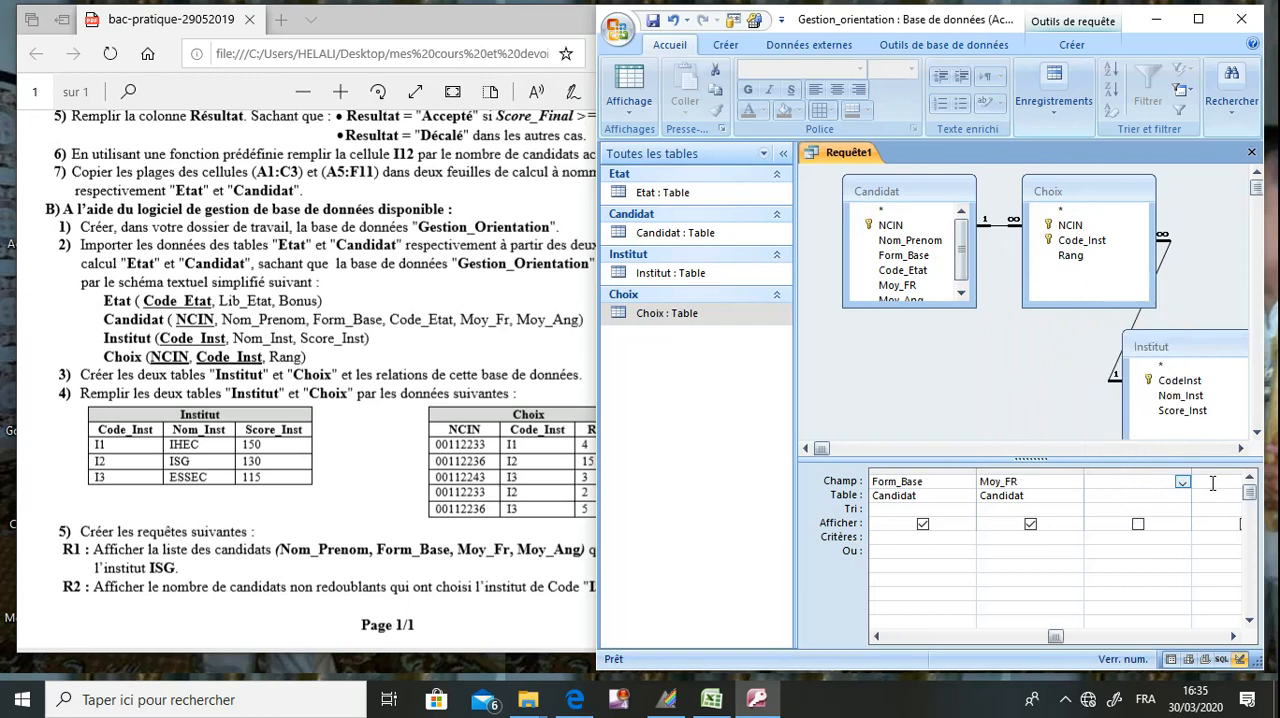
pyautogui.click(1182, 483)
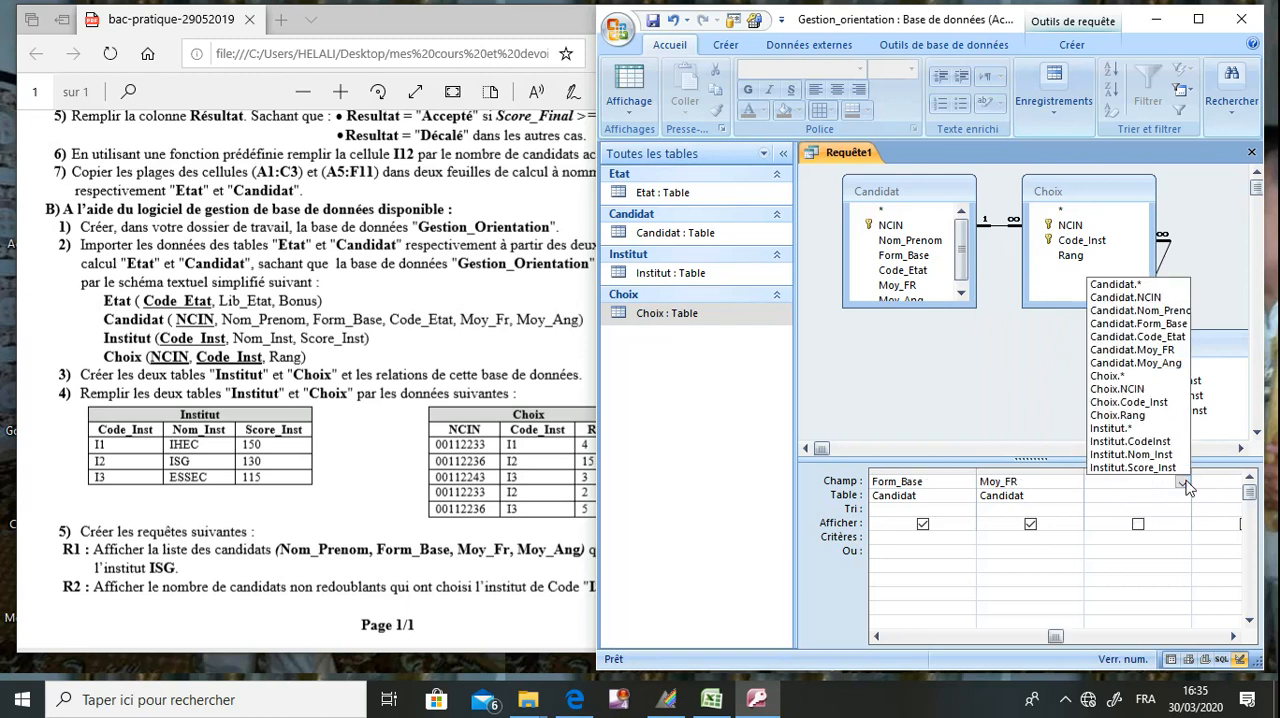
pyautogui.click(1168, 365)
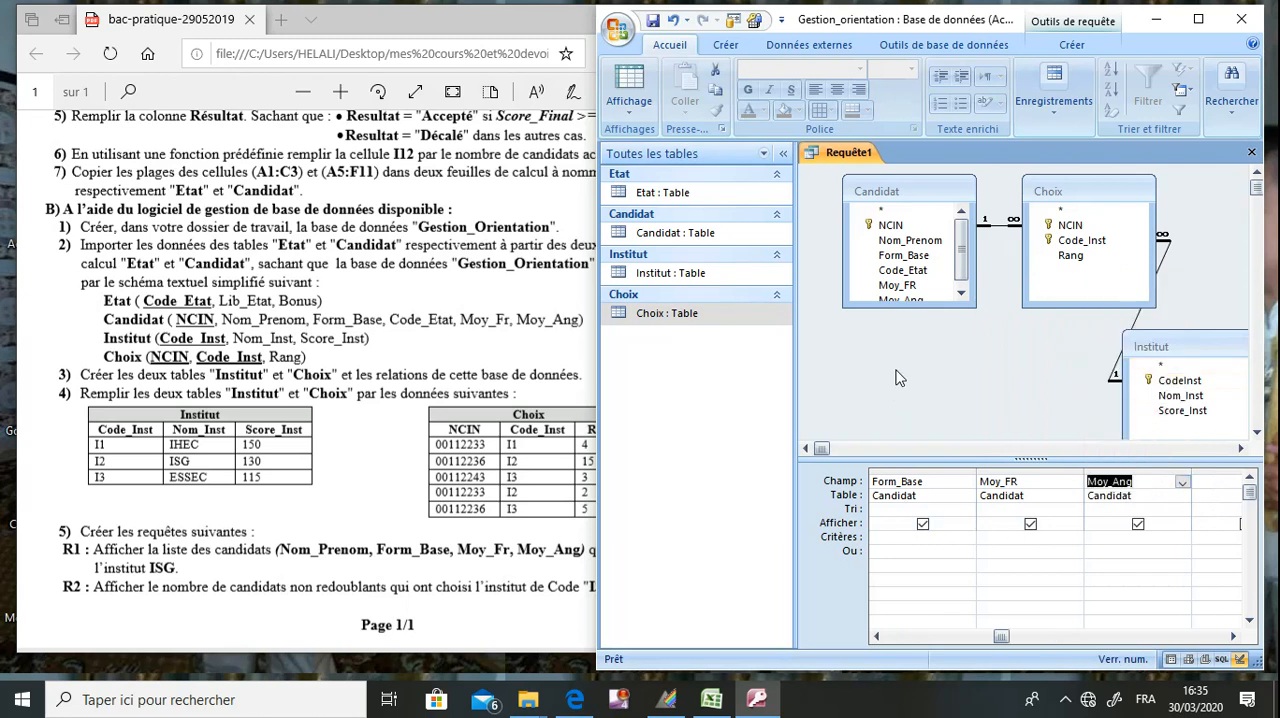
# Add Institut's Nom_Inst as the query's fifth field with the criterion ISG, keeping the field displayed.
pyautogui.click(549, 473)
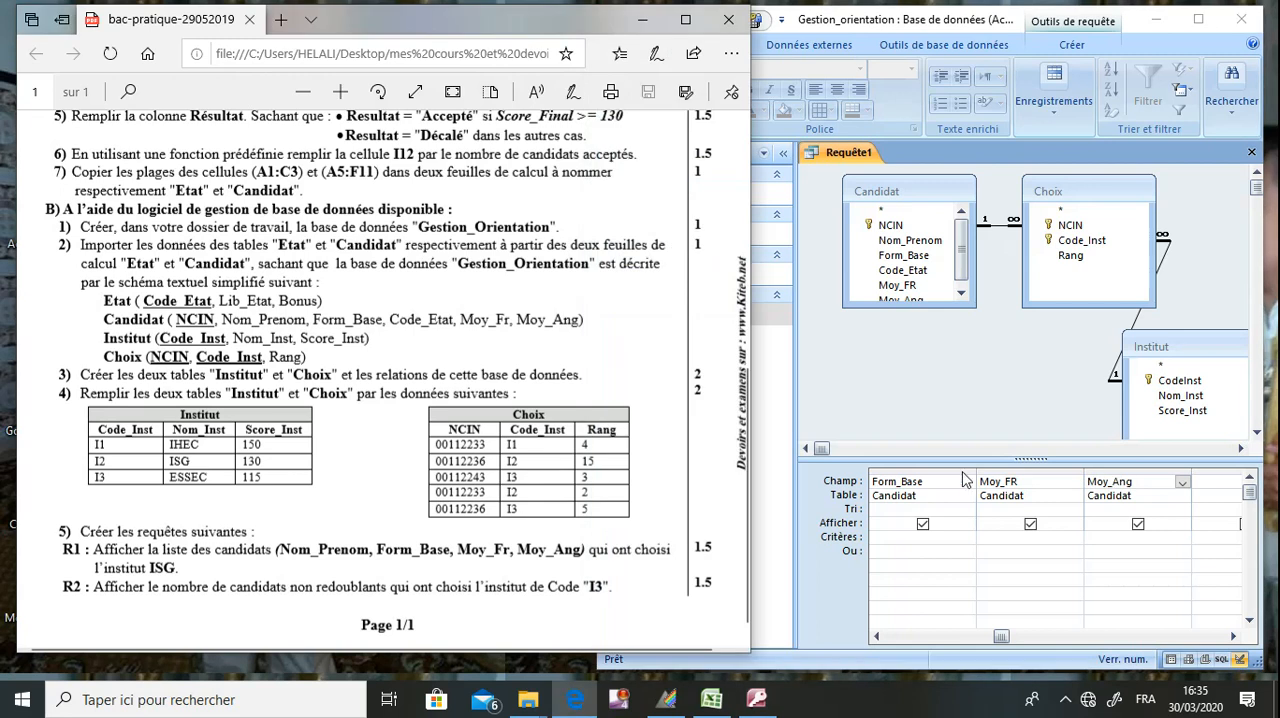
pyautogui.click(965, 406)
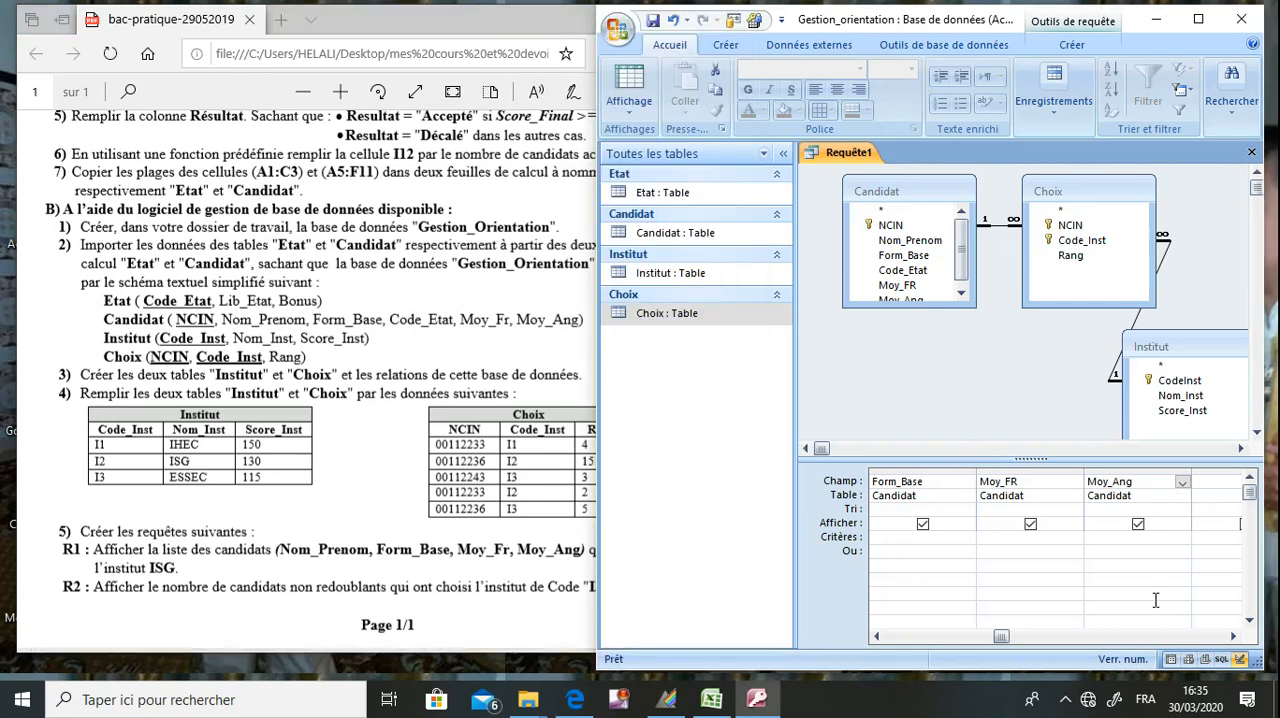
pyautogui.click(1233, 636)
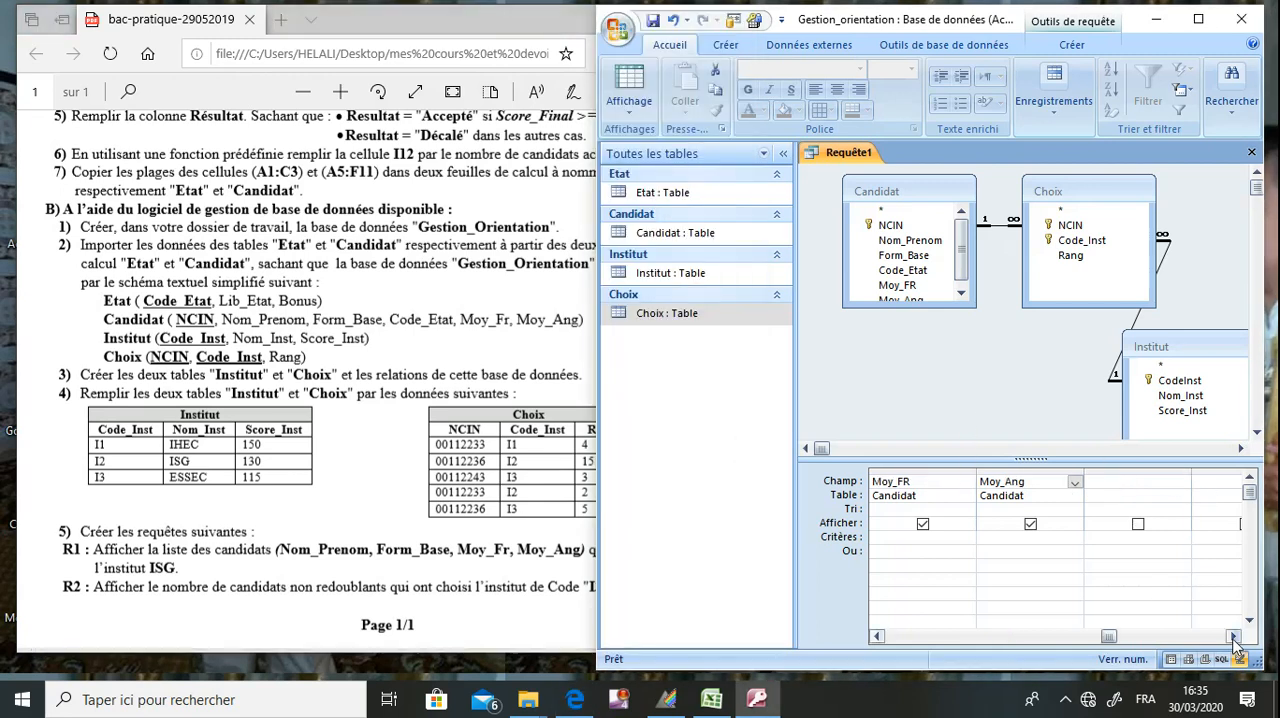
pyautogui.click(1182, 482)
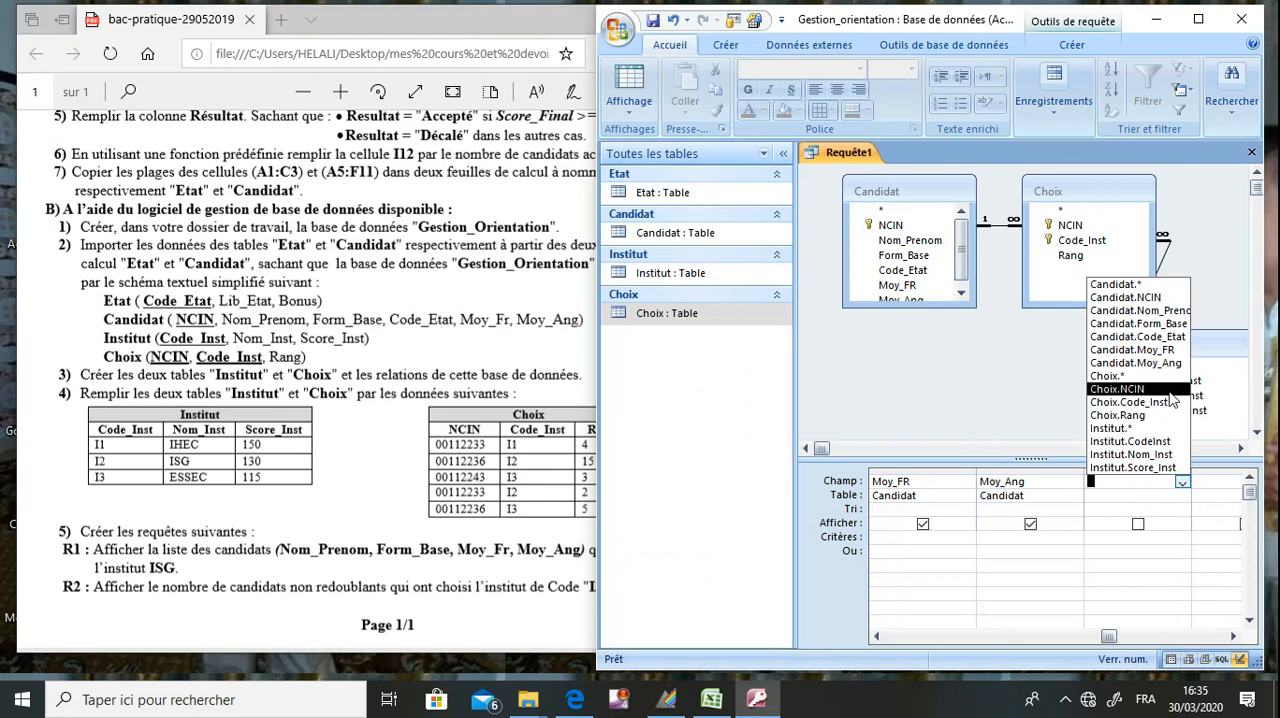
pyautogui.click(1161, 454)
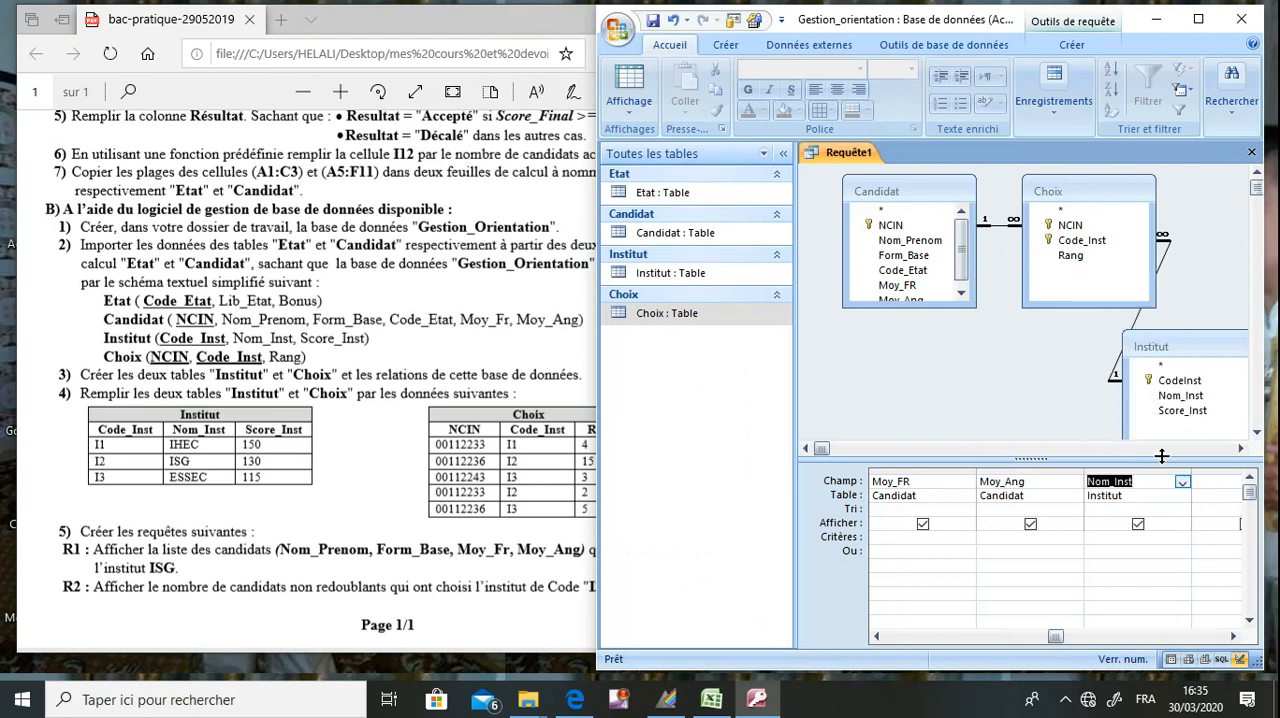
pyautogui.click(1137, 526)
pyautogui.click(1137, 525)
pyautogui.click(1133, 541)
pyautogui.write('ISG')
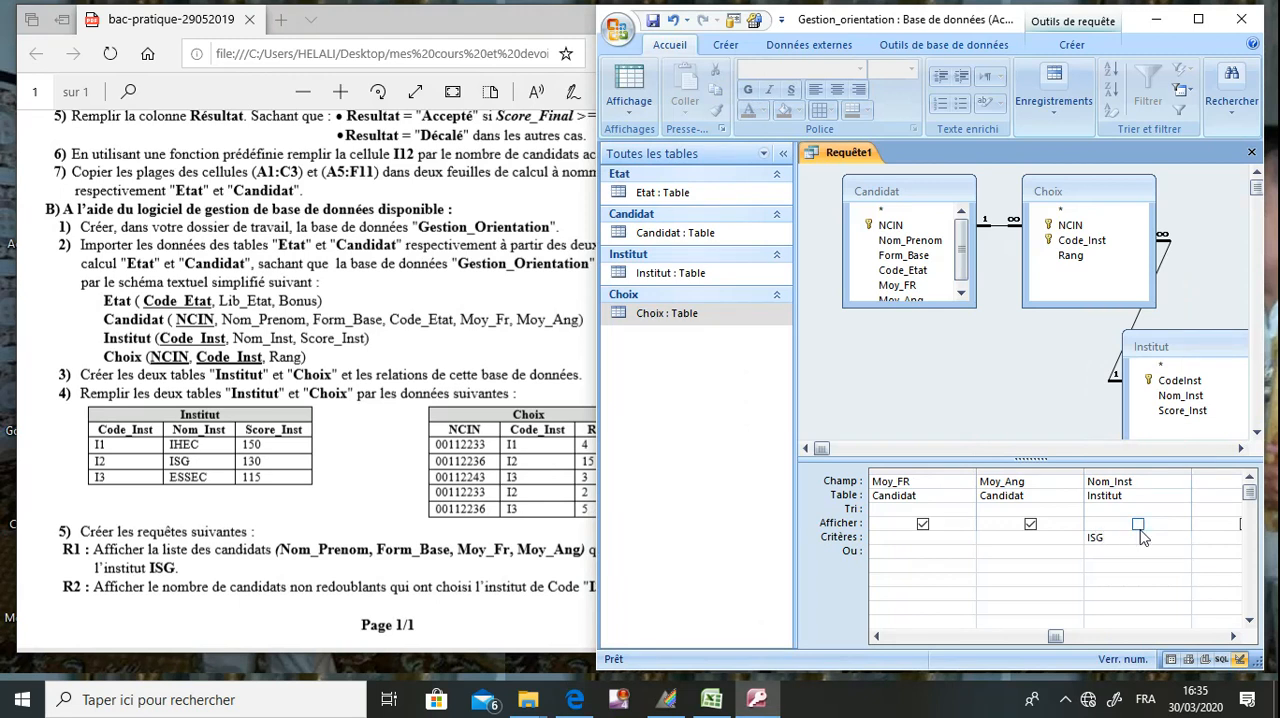
pyautogui.click(1137, 525)
# Save the query as R1 and close its design.
pyautogui.click(653, 21)
pyautogui.write('R1')
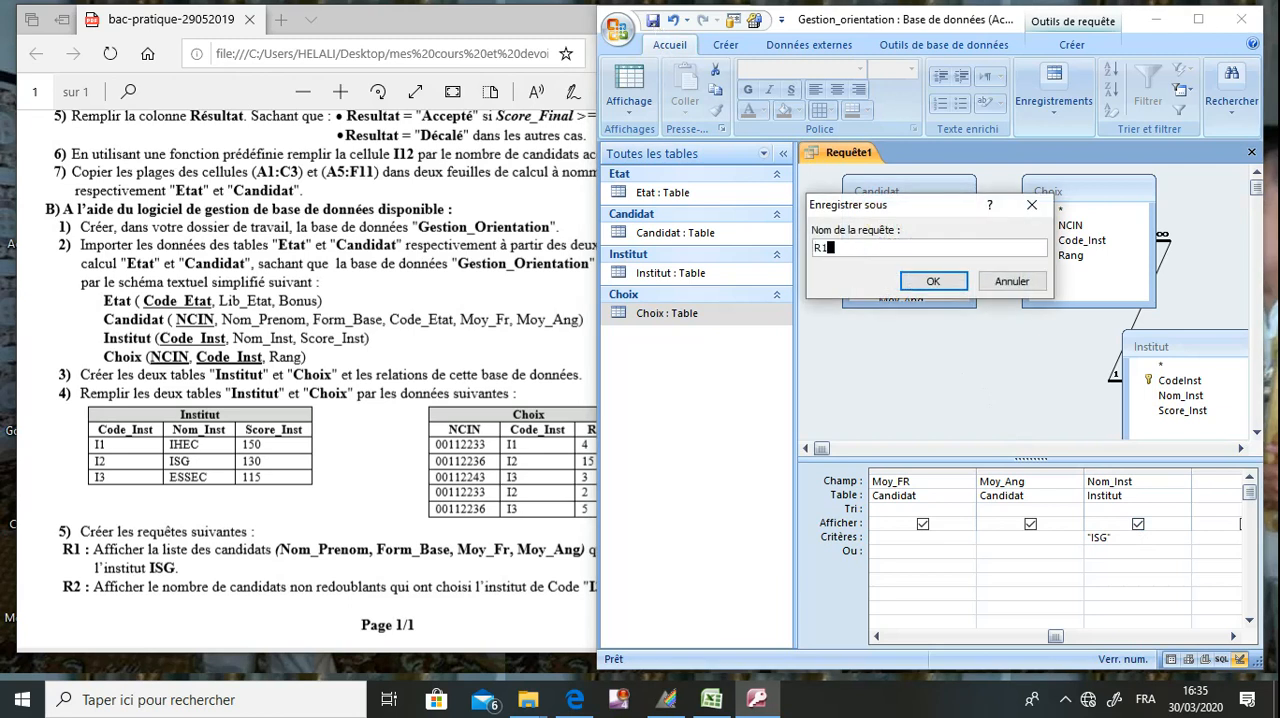
pyautogui.press('Return')
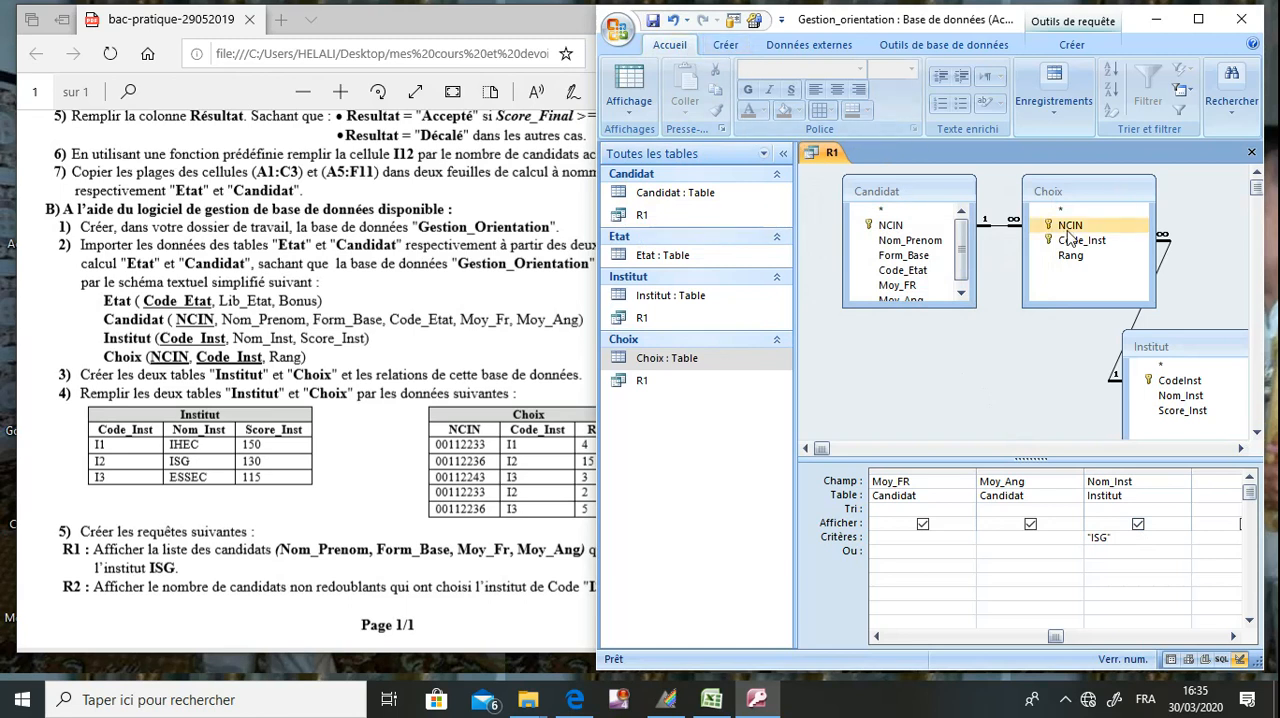
pyautogui.click(1250, 156)
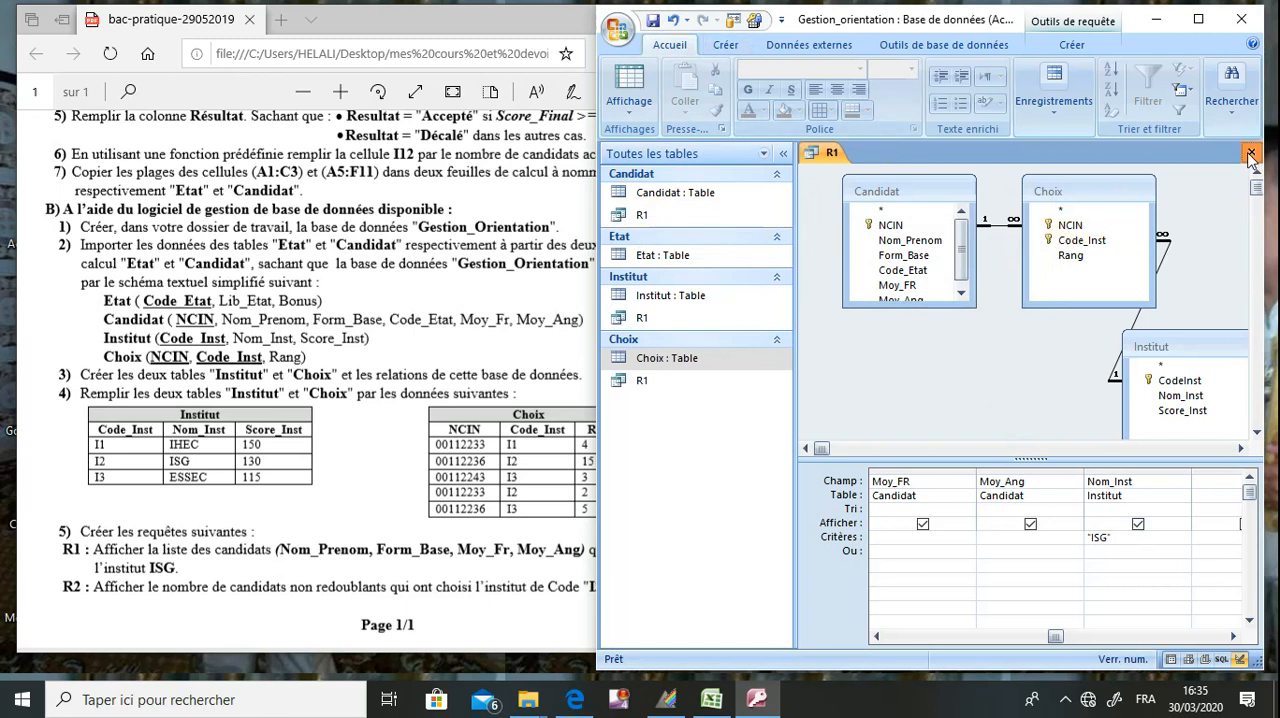
# Run query R1, check its rows against the candidate, Institut and Choix data in the exam sheet, and close it.
pyautogui.doubleClick(644, 215)
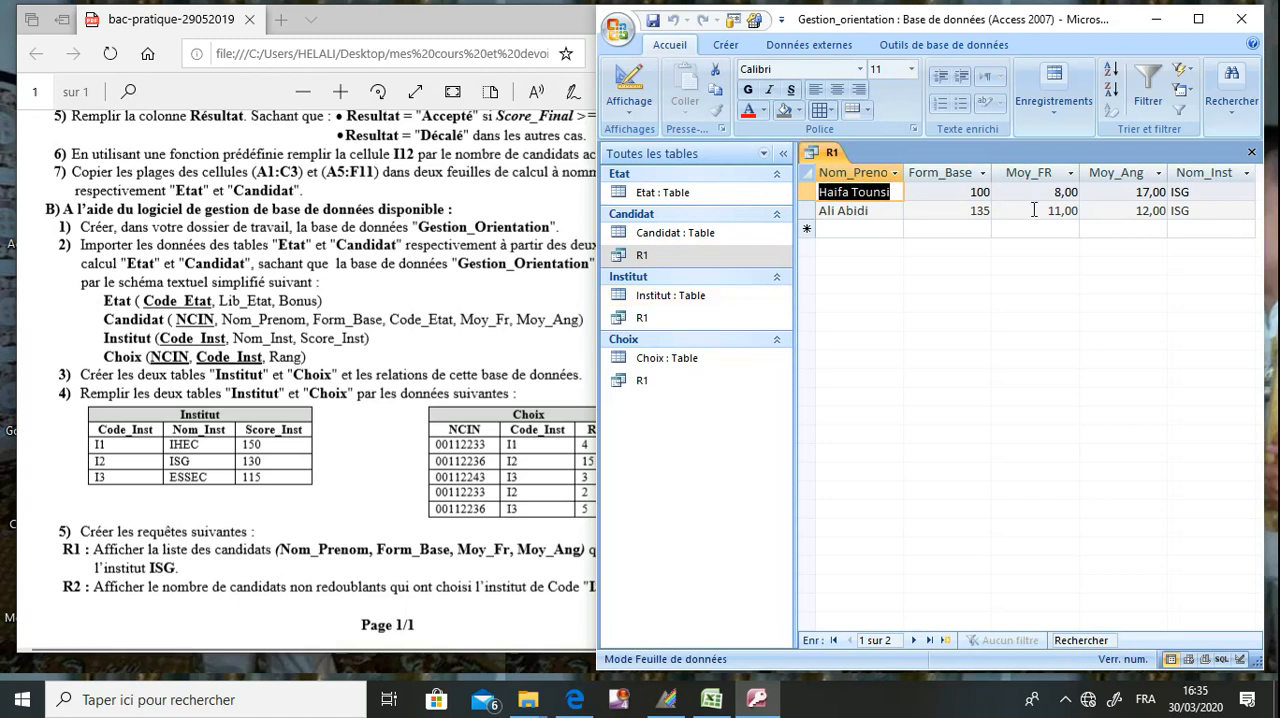
pyautogui.click(491, 436)
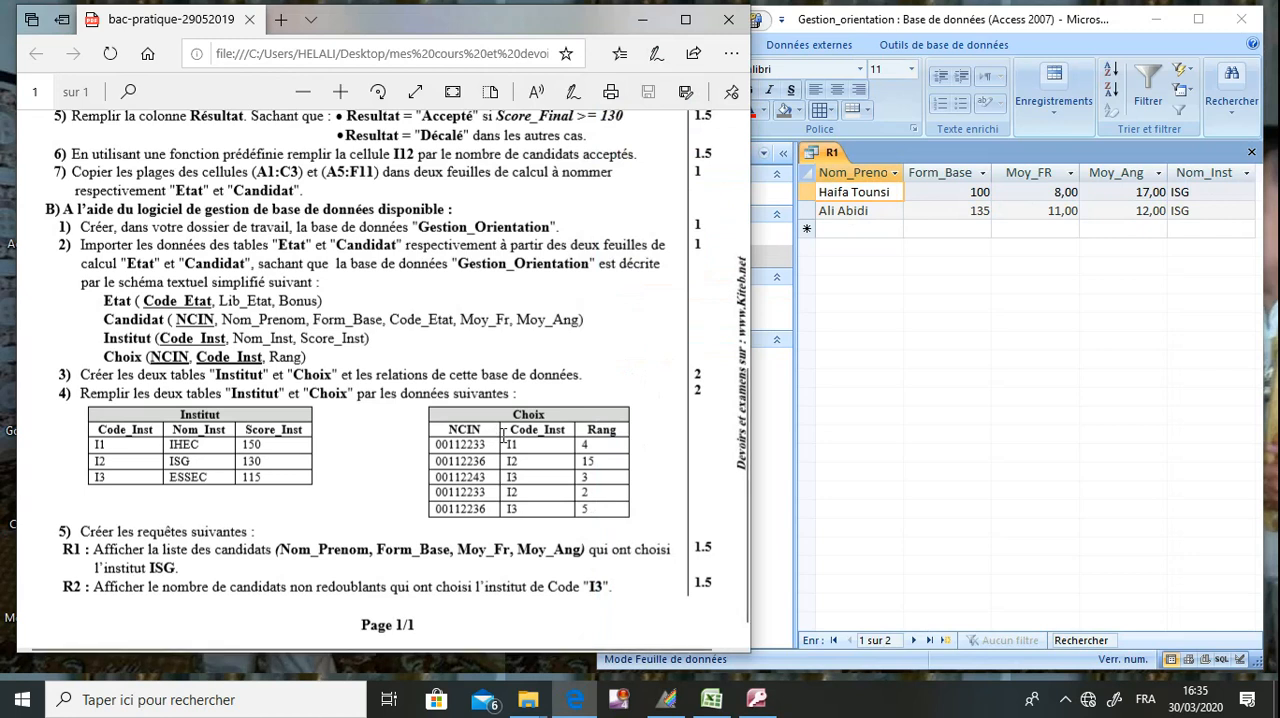
pyautogui.scroll(6, 503, 437)
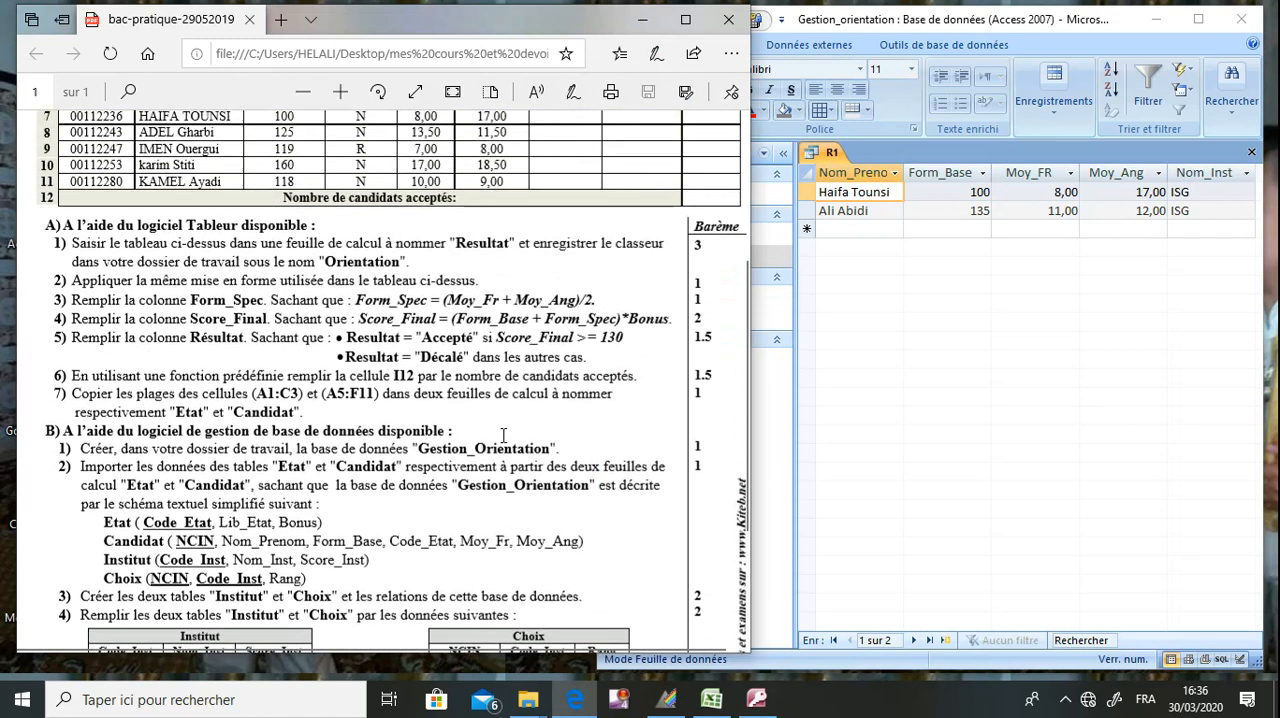
pyautogui.scroll(1, 503, 437)
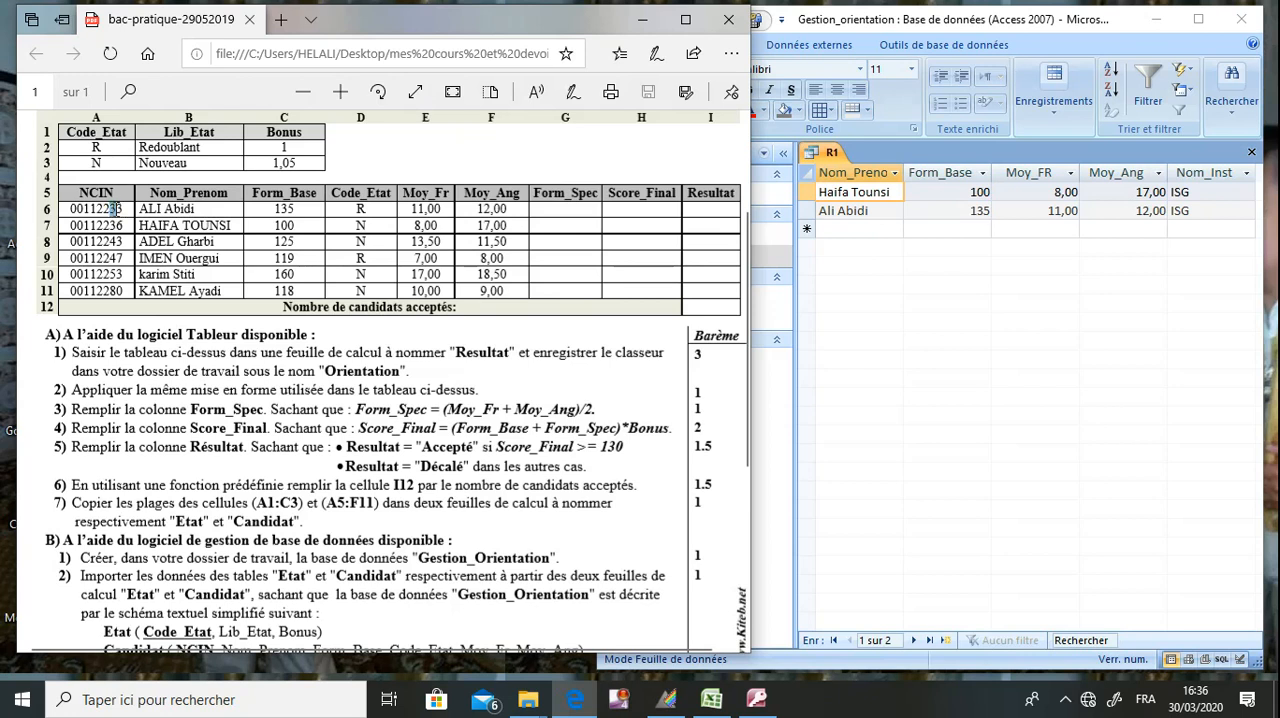
pyautogui.scroll(-3, 186, 368)
pyautogui.scroll(-4, 184, 366)
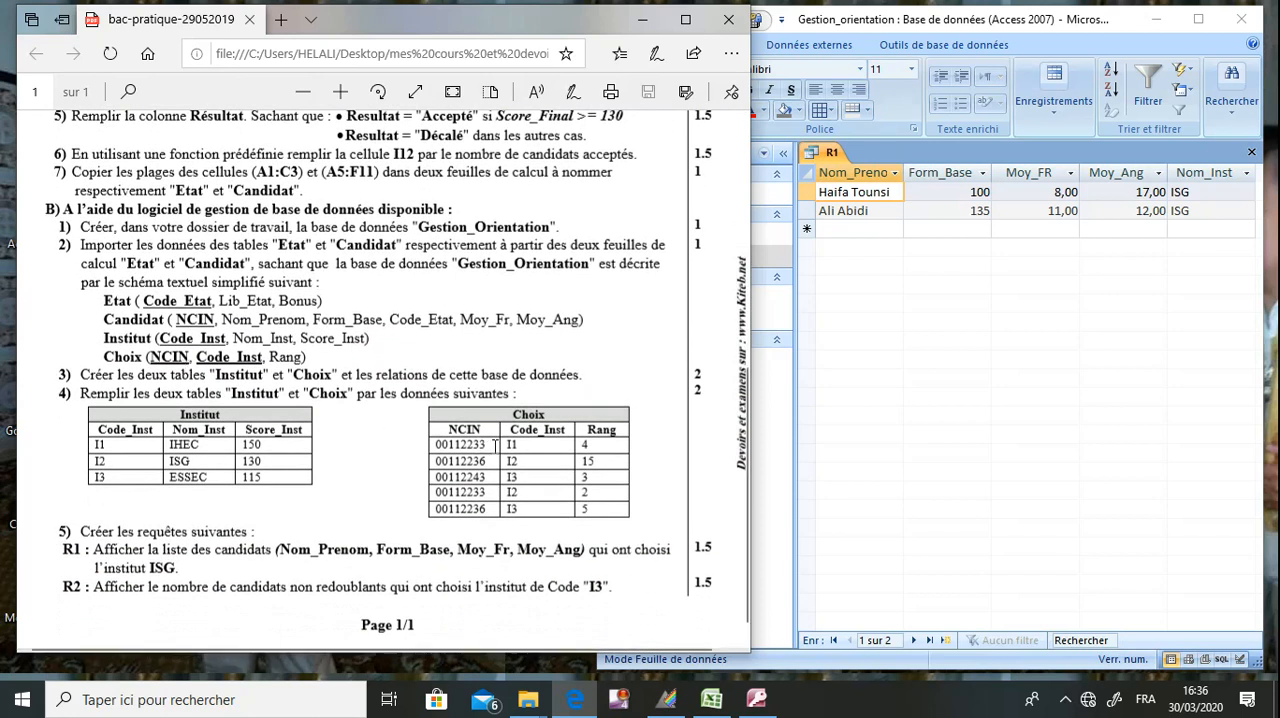
pyautogui.moveTo(466, 445)
pyautogui.mouseDown()
pyautogui.moveTo(490, 456)
pyautogui.moveTo(468, 461)
pyautogui.mouseUp()
pyautogui.click(531, 455)
pyautogui.moveTo(193, 461); pyautogui.dragTo(94, 464)
pyautogui.click(126, 465)
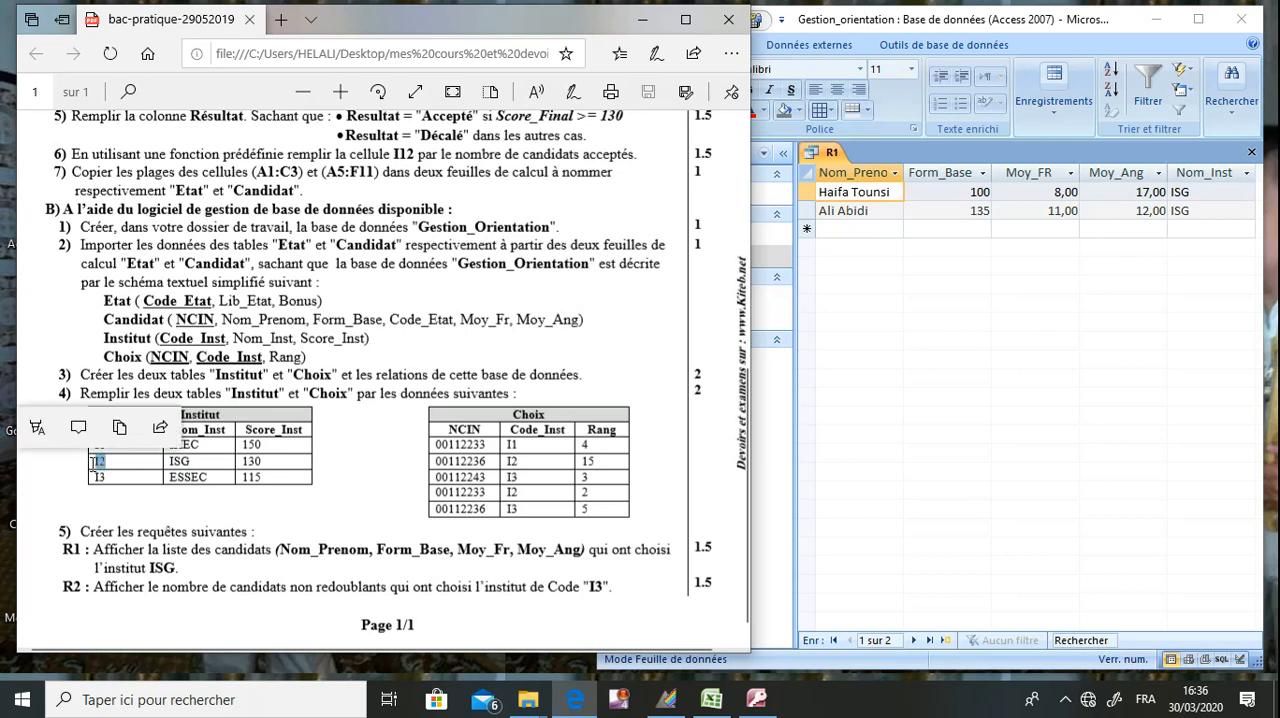
pyautogui.moveTo(522, 461); pyautogui.dragTo(473, 495)
pyautogui.click(487, 463)
pyautogui.click(543, 316)
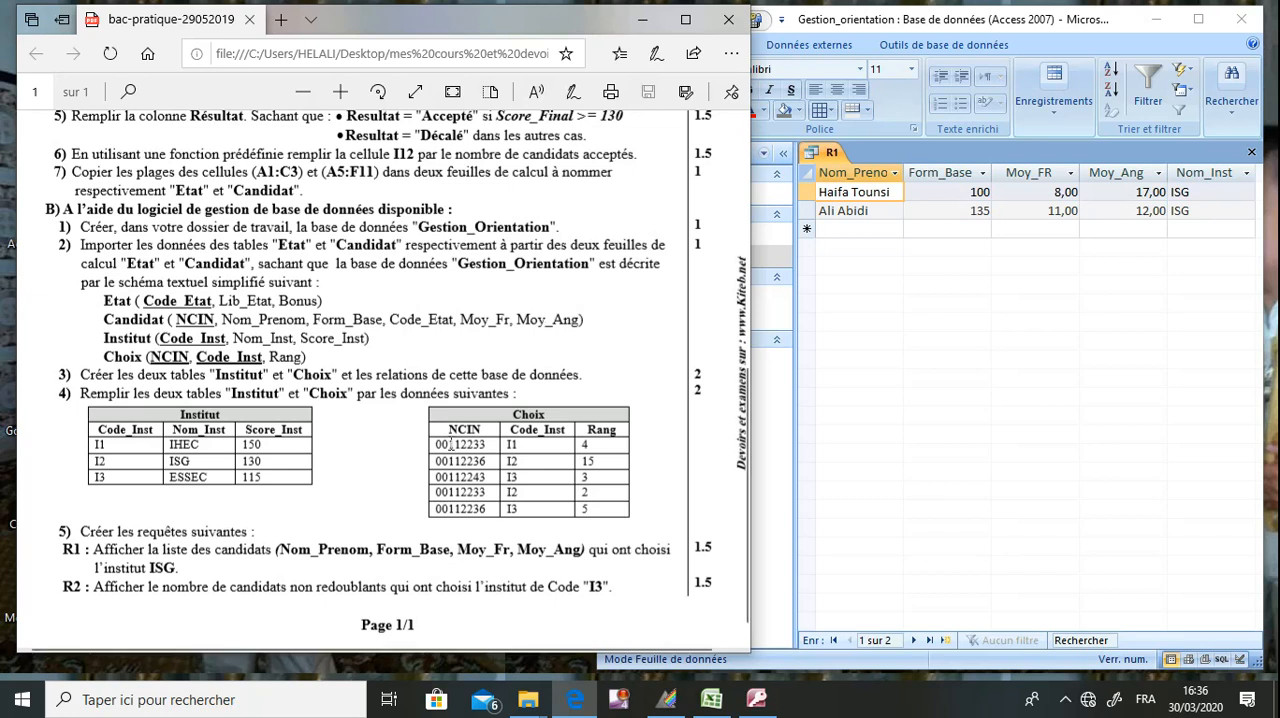
pyautogui.click(1251, 153)
pyautogui.click(439, 512)
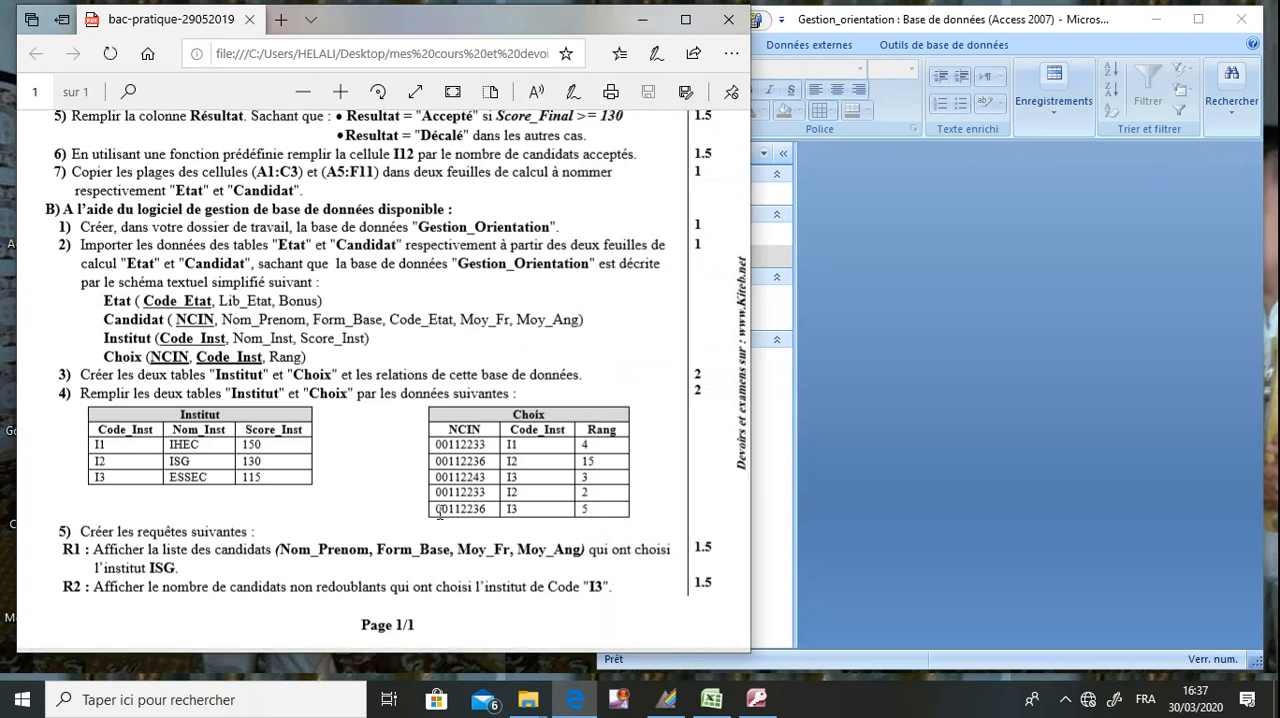
pyautogui.click(928, 470)
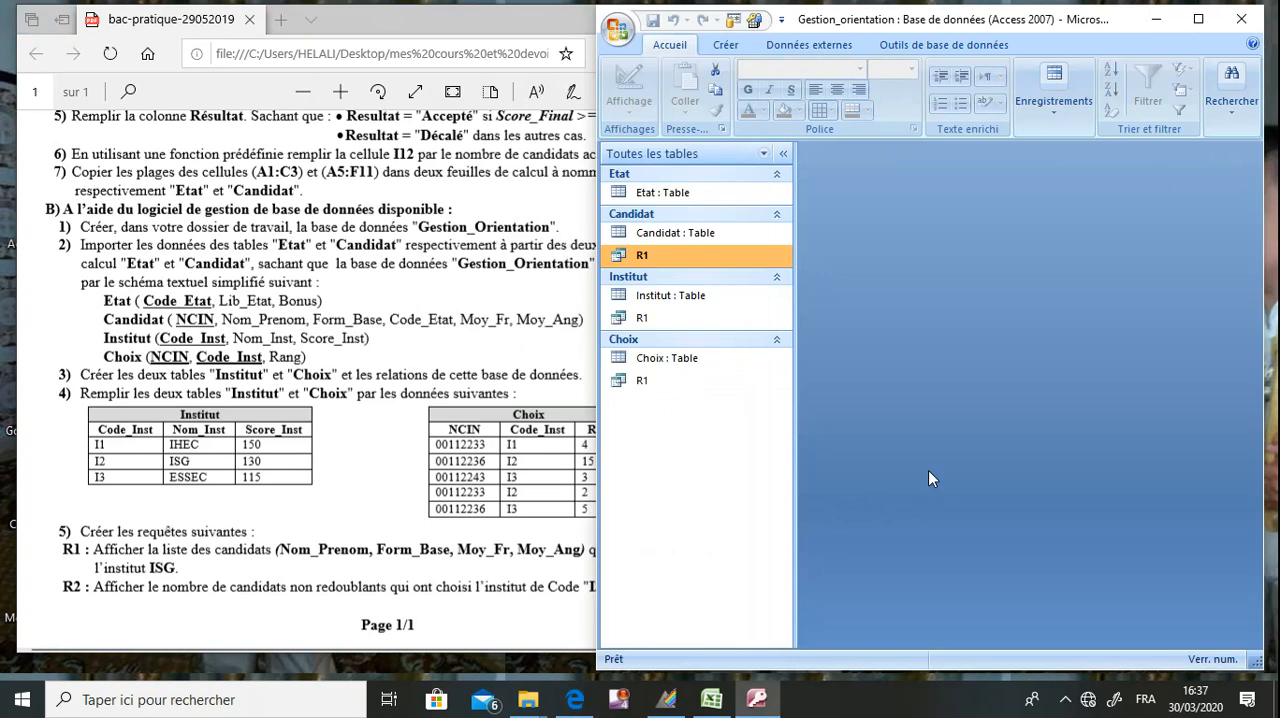
pyautogui.click(383, 540)
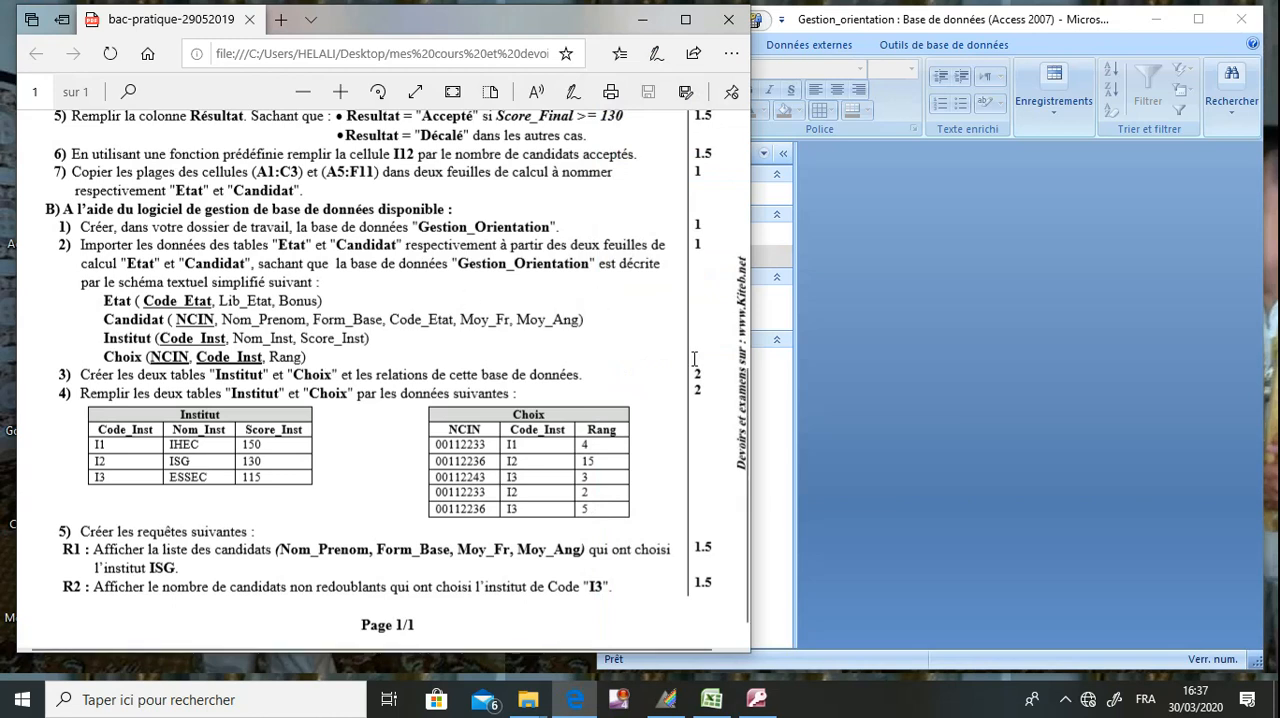
# Examine the exam sheet's R2 statement, data tables and textual schema to determine which tables hold Code_Etat, NCIN and Code_Inst.
pyautogui.scroll(5, 615, 372)
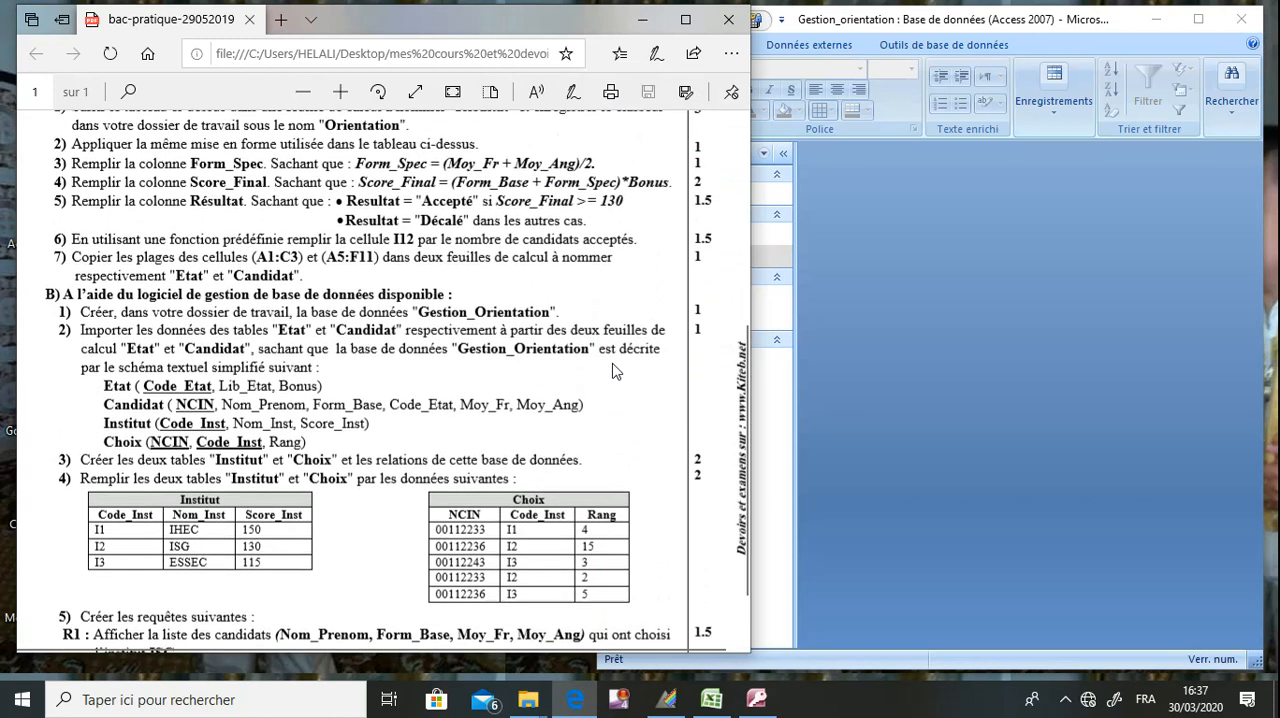
pyautogui.scroll(3, 615, 372)
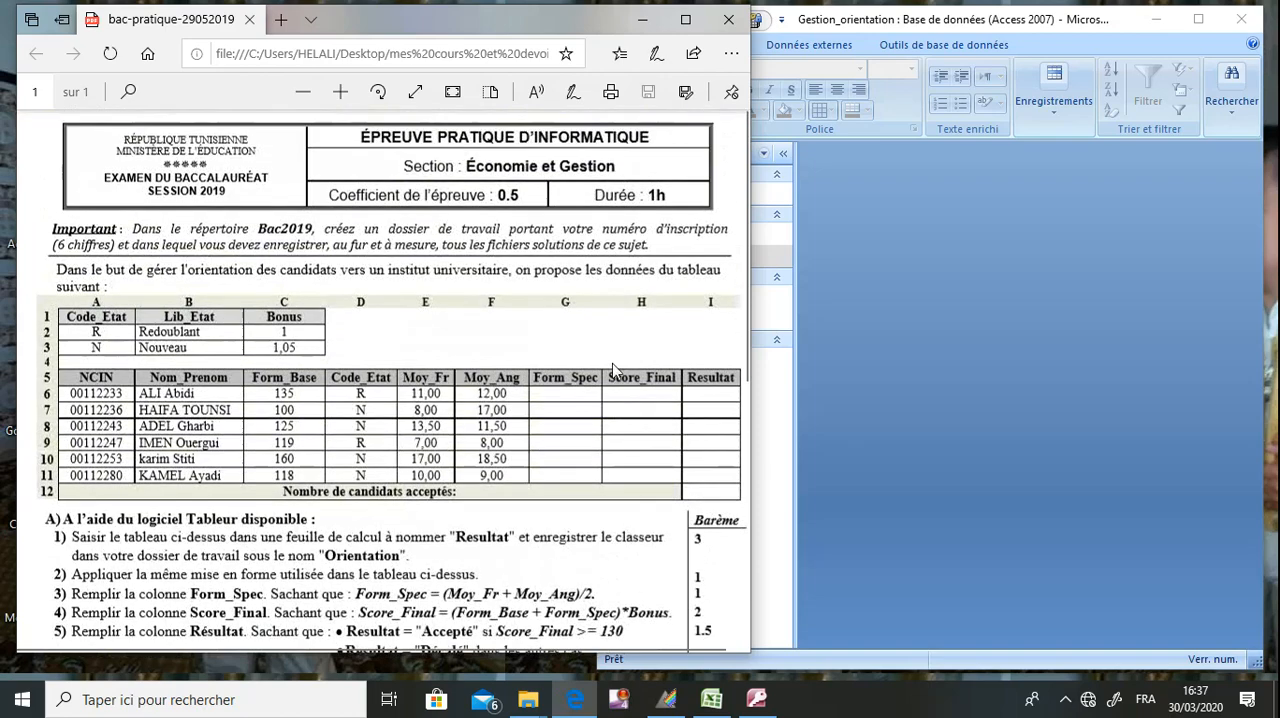
pyautogui.scroll(-3, 615, 372)
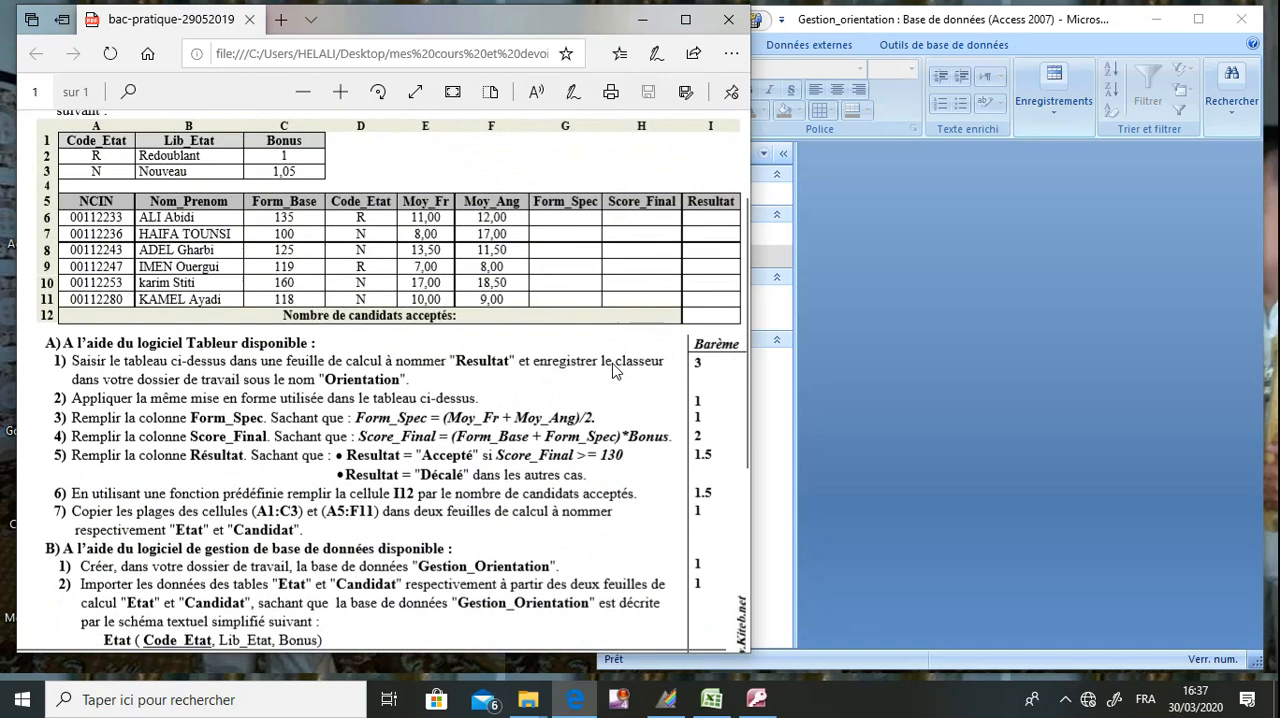
pyautogui.scroll(-5, 615, 372)
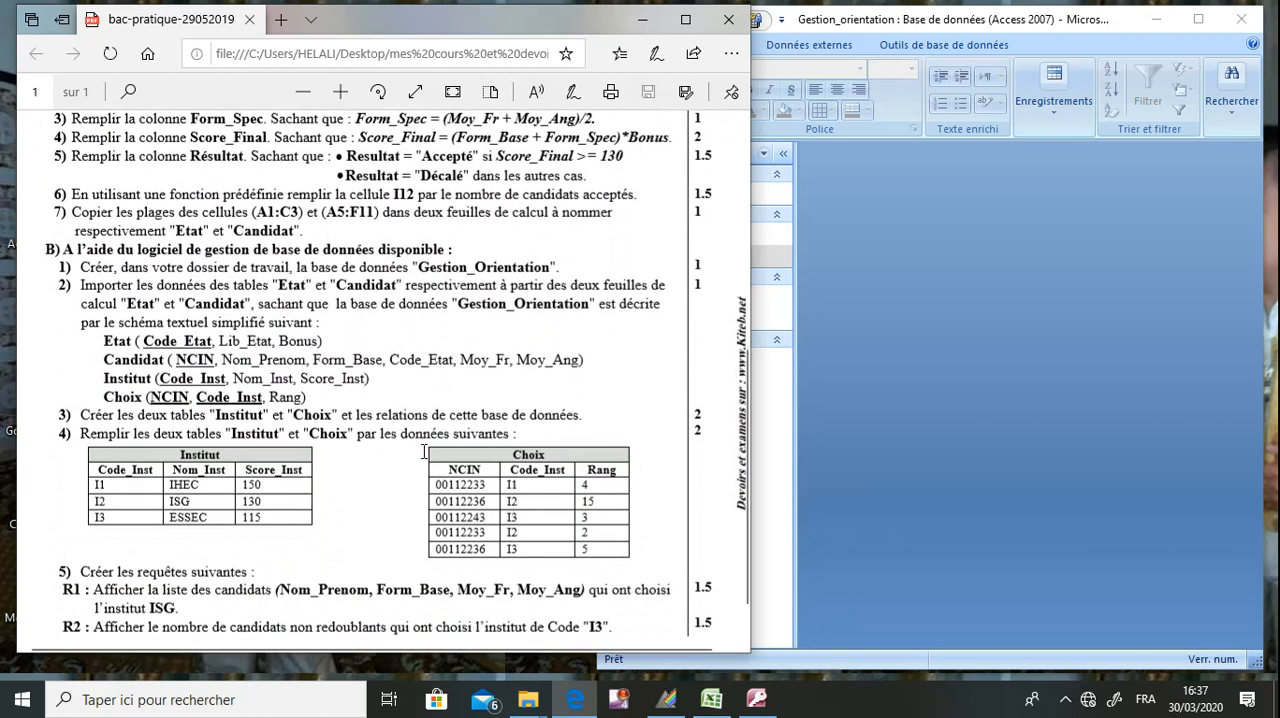
pyautogui.scroll(5, 424, 452)
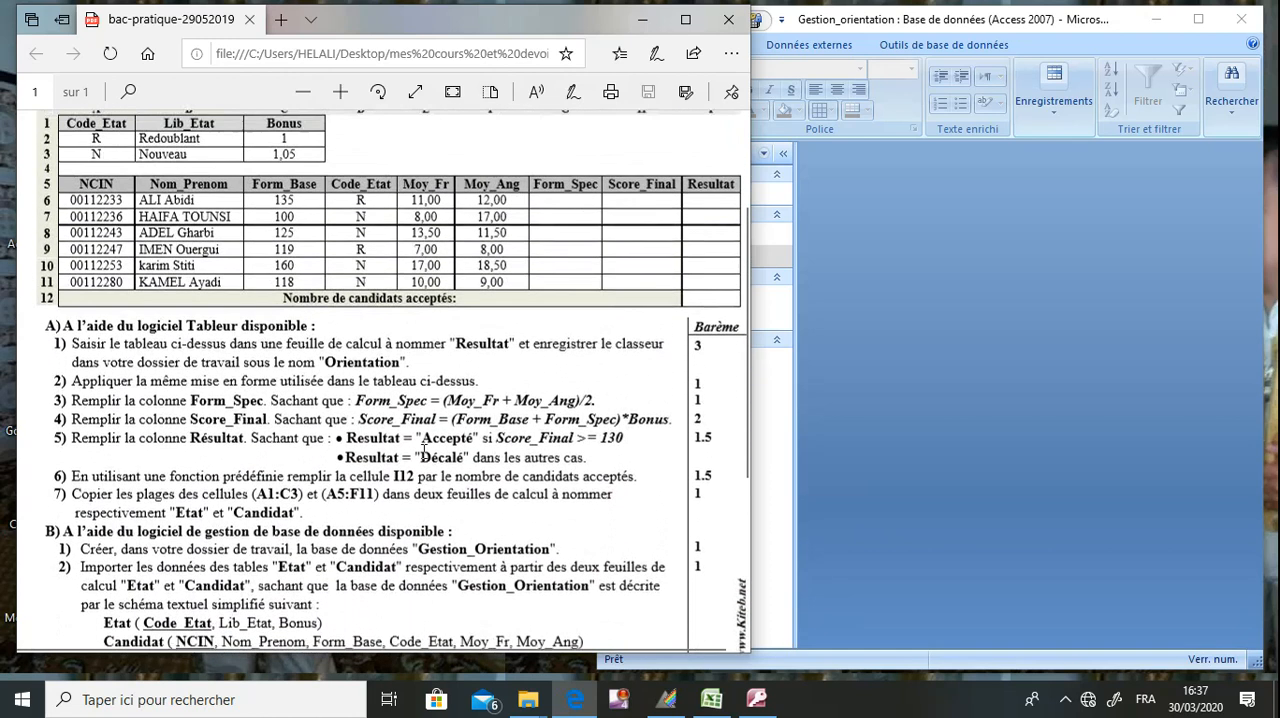
pyautogui.scroll(2, 424, 452)
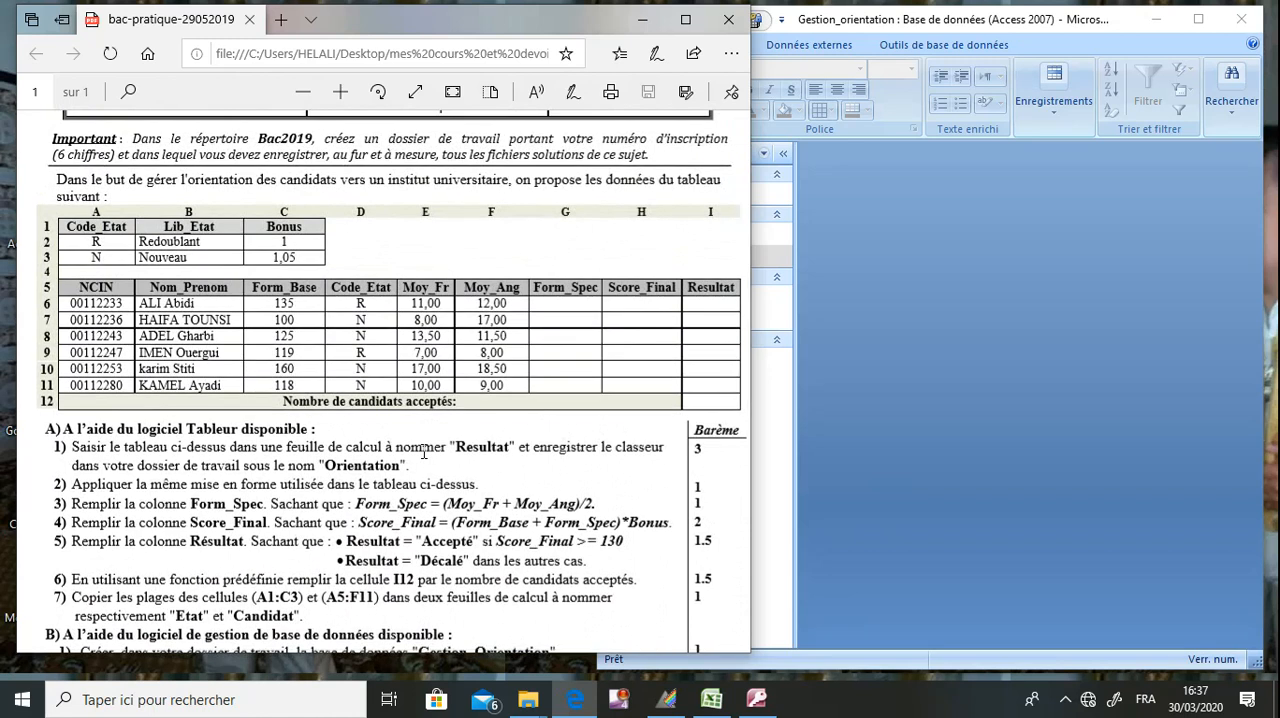
pyautogui.scroll(-4, 424, 452)
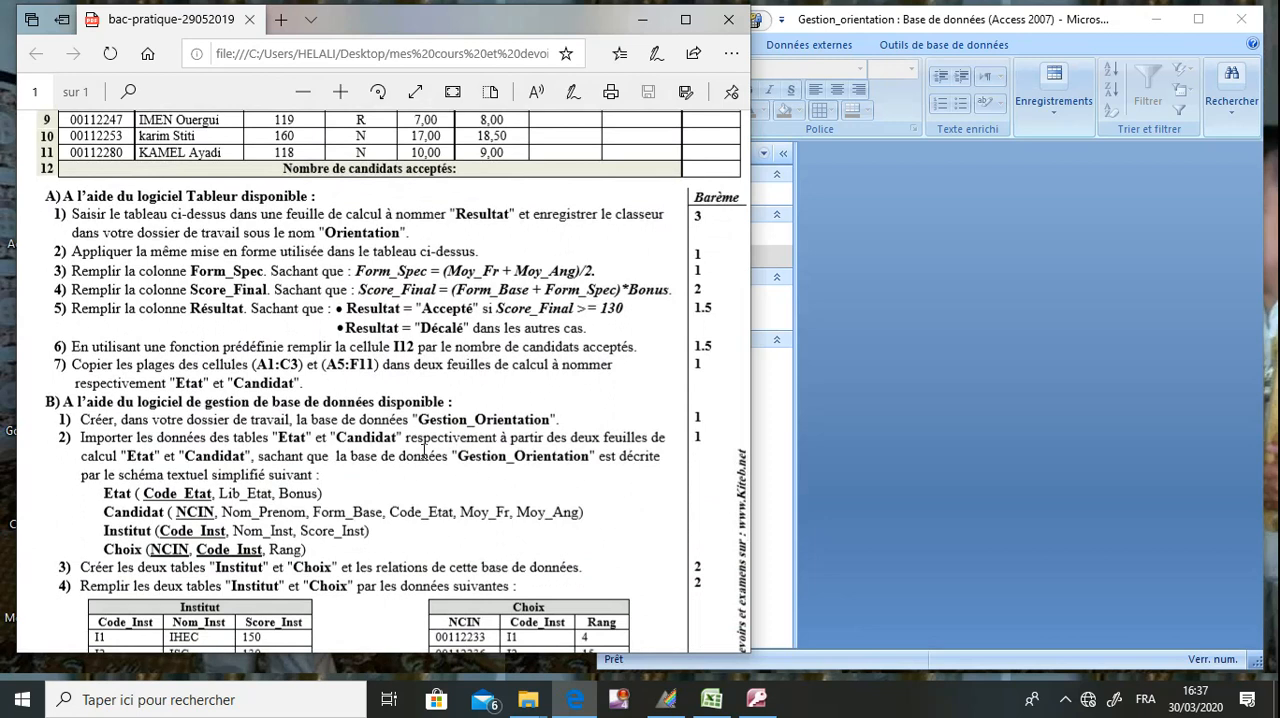
pyautogui.scroll(-3, 424, 452)
pyautogui.scroll(-1, 424, 452)
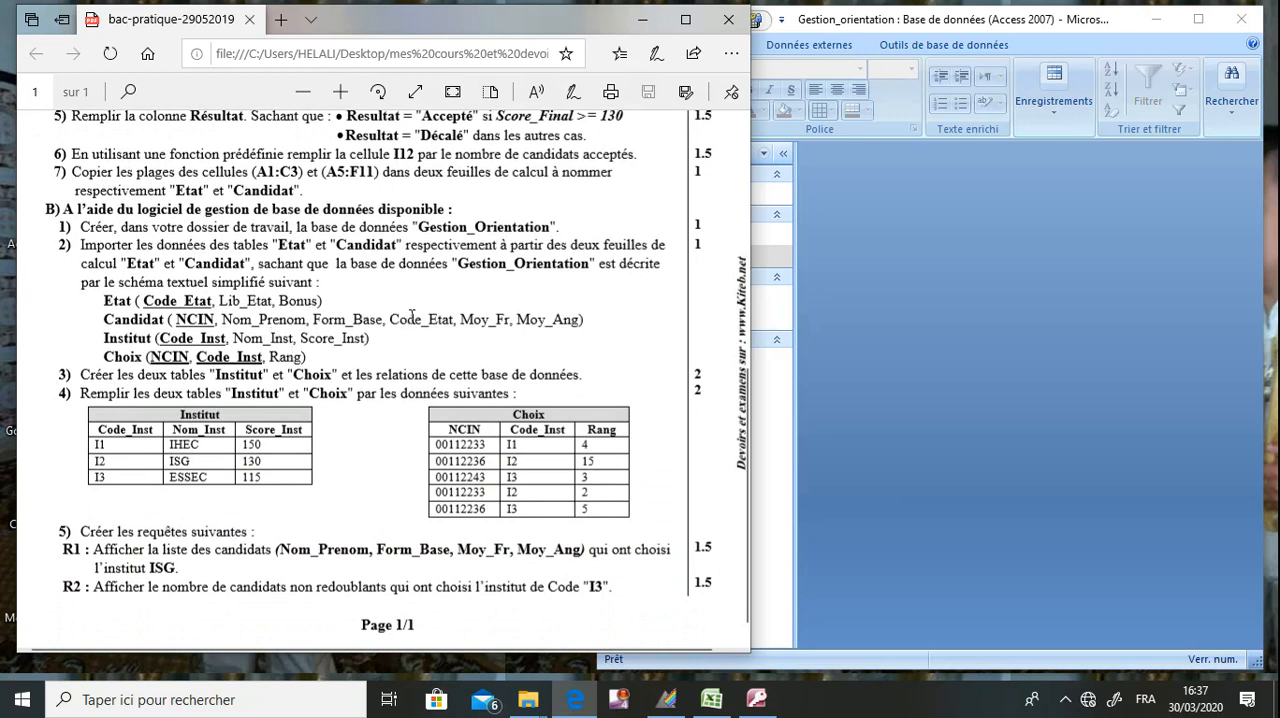
pyautogui.moveTo(438, 322); pyautogui.dragTo(392, 322)
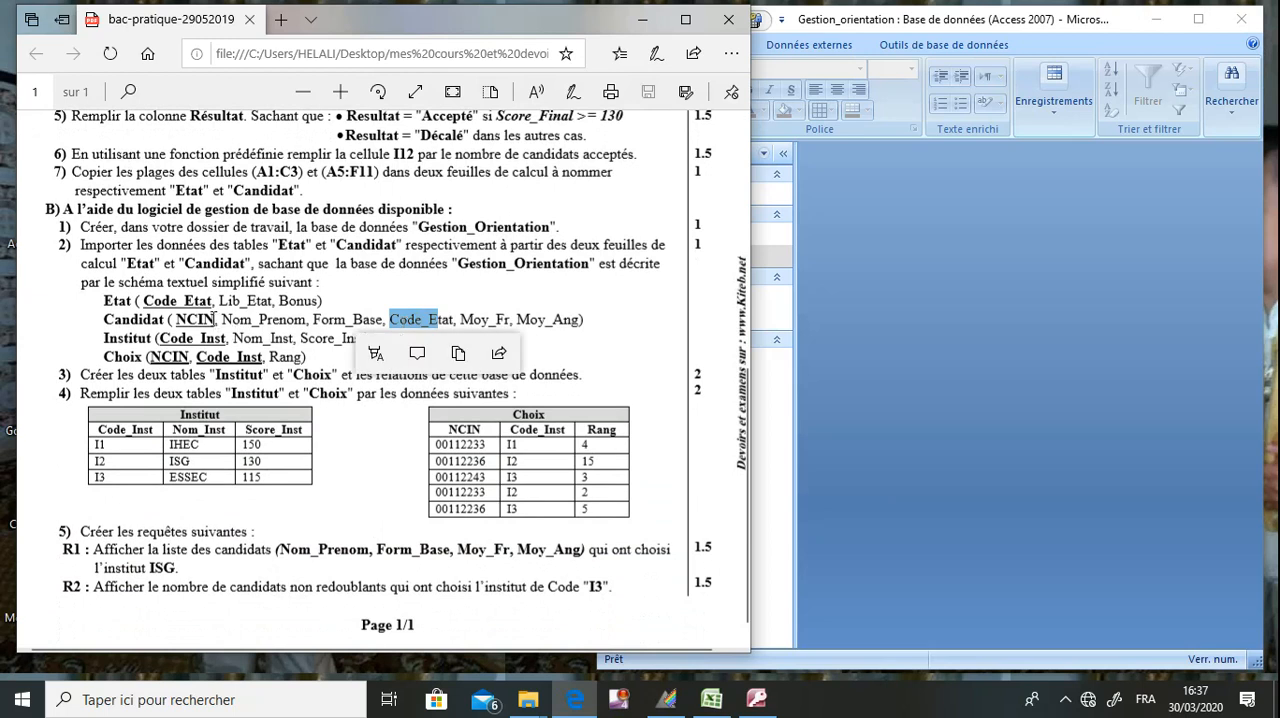
pyautogui.moveTo(204, 321); pyautogui.dragTo(193, 322)
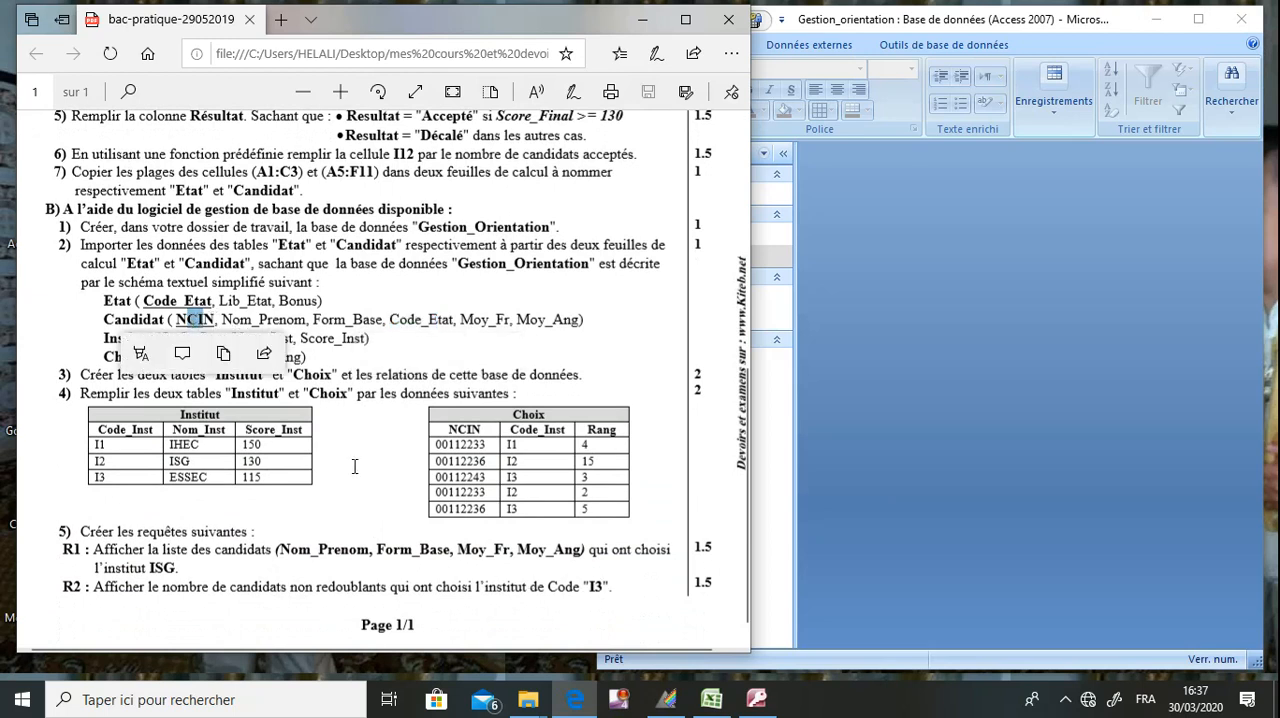
pyautogui.click(379, 366)
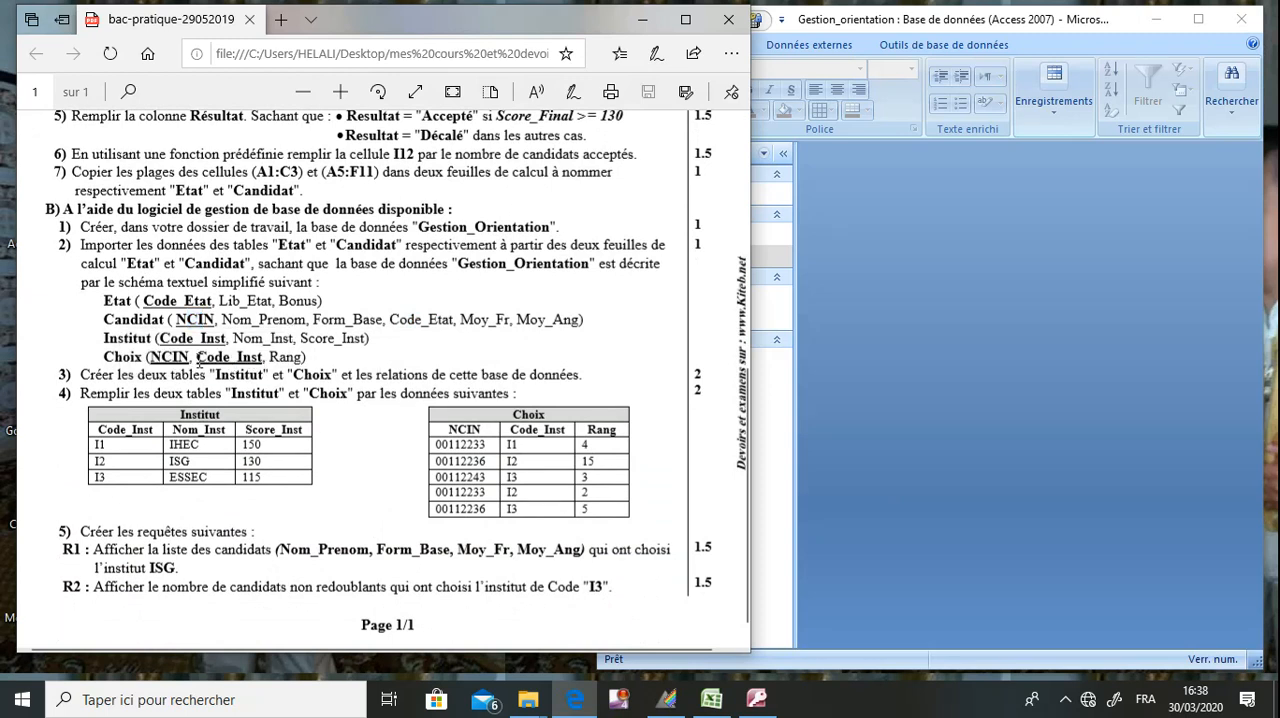
pyautogui.moveTo(265, 356); pyautogui.dragTo(198, 357)
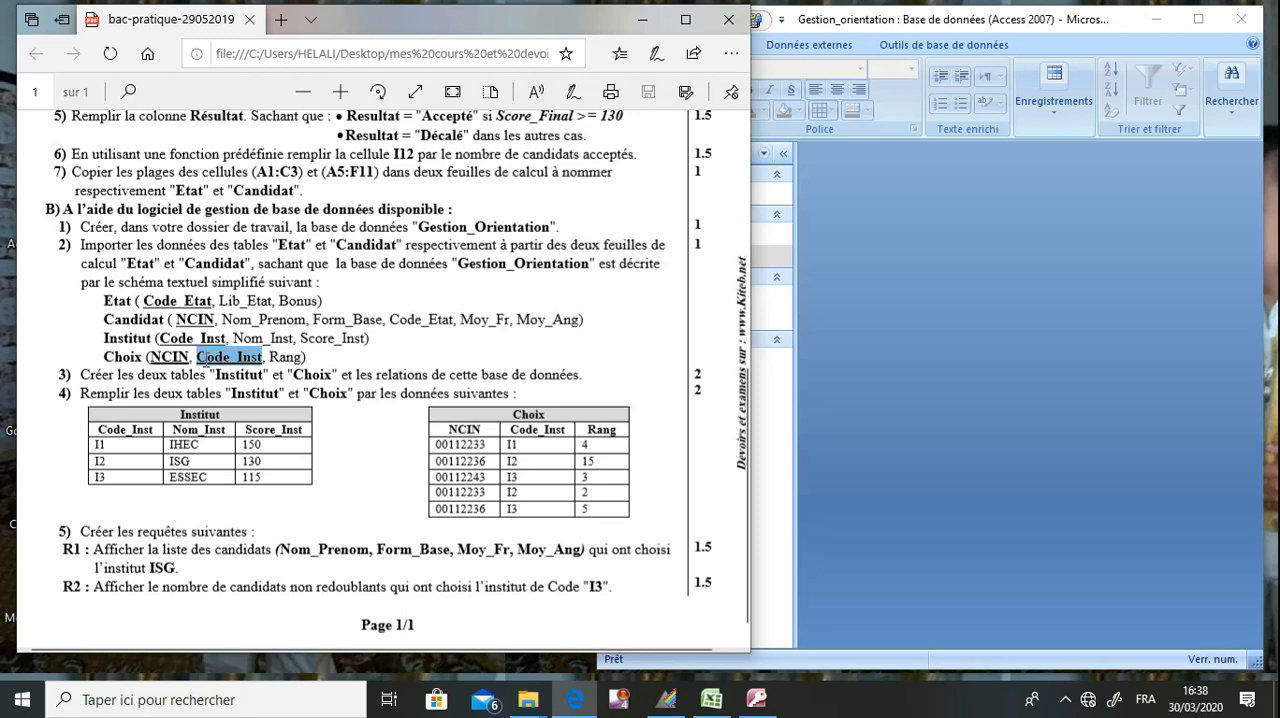
pyautogui.click(331, 318)
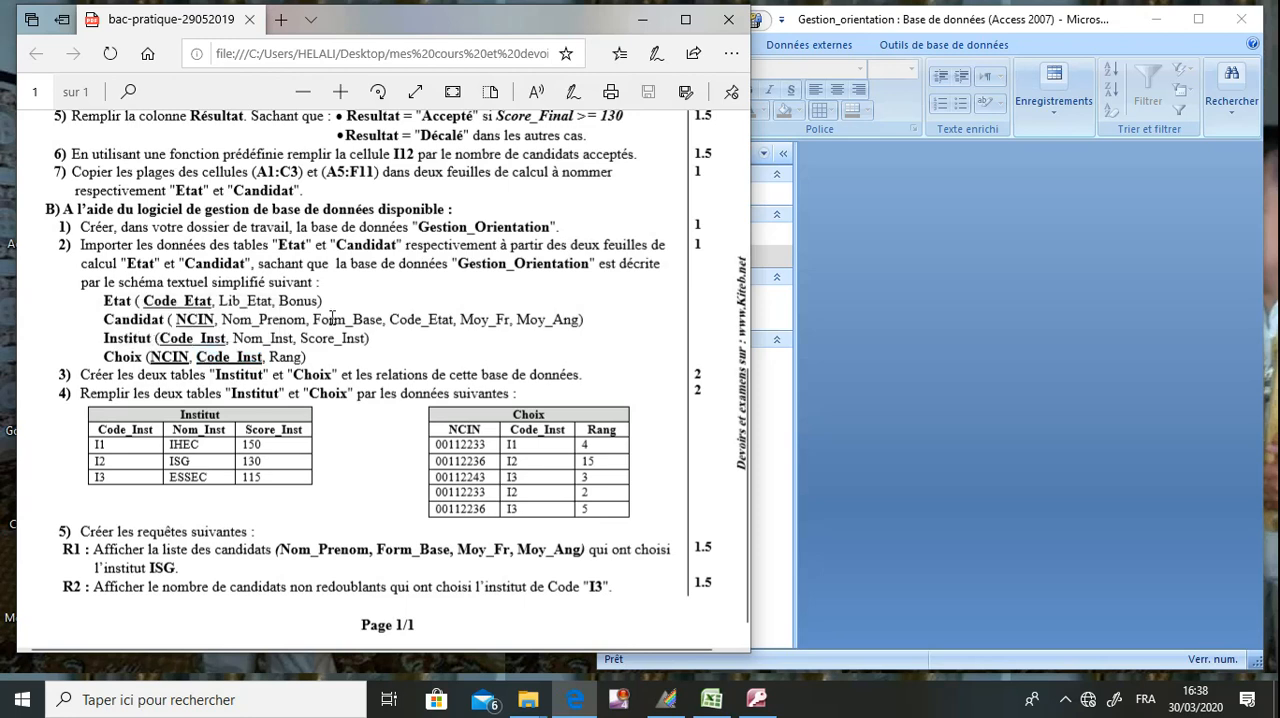
# Create a new query in design view based on the Candidat and Choix tables.
pyautogui.click(1045, 248)
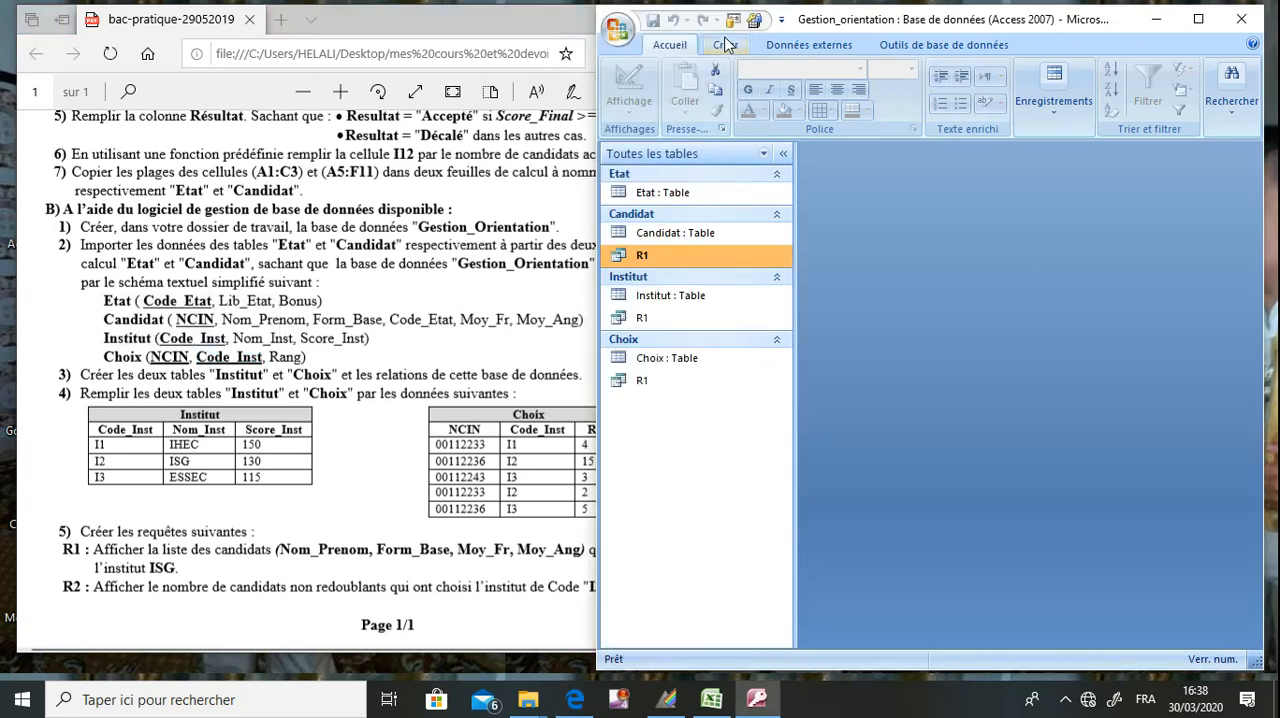
pyautogui.click(726, 50)
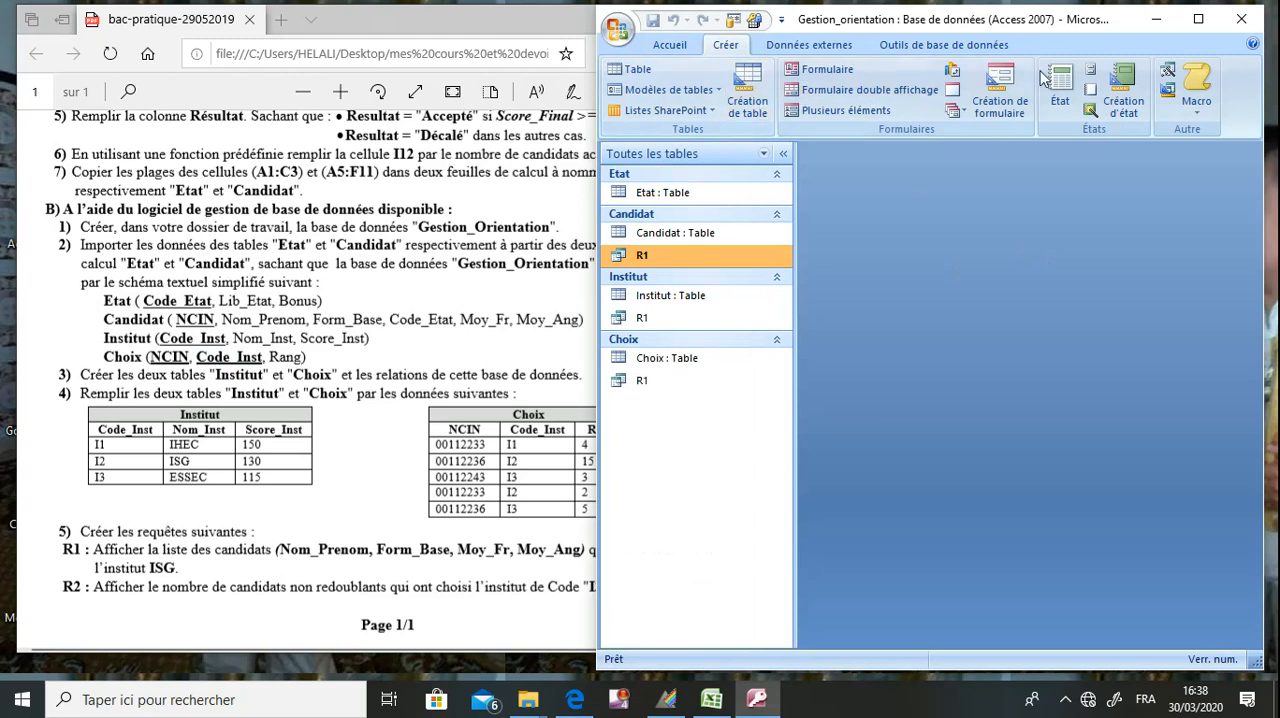
pyautogui.click(1167, 90)
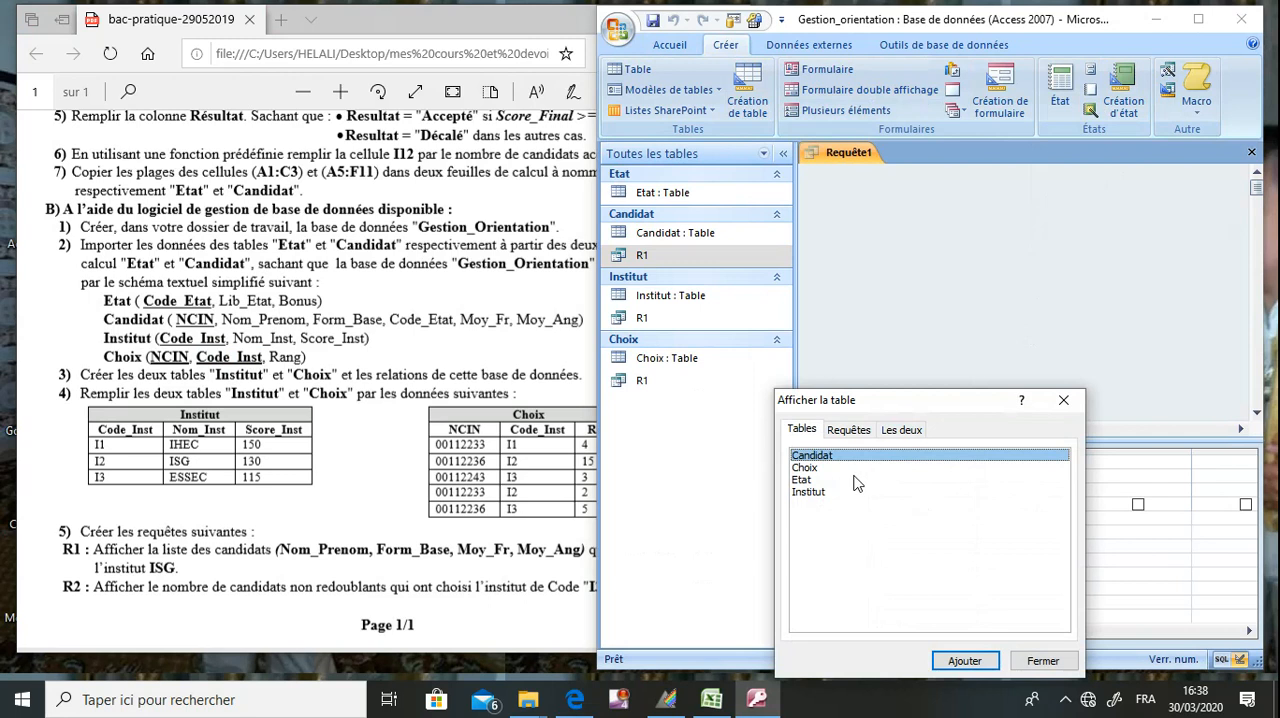
pyautogui.keyDown('shift'); pyautogui.click(820, 468); pyautogui.keyUp('shift')
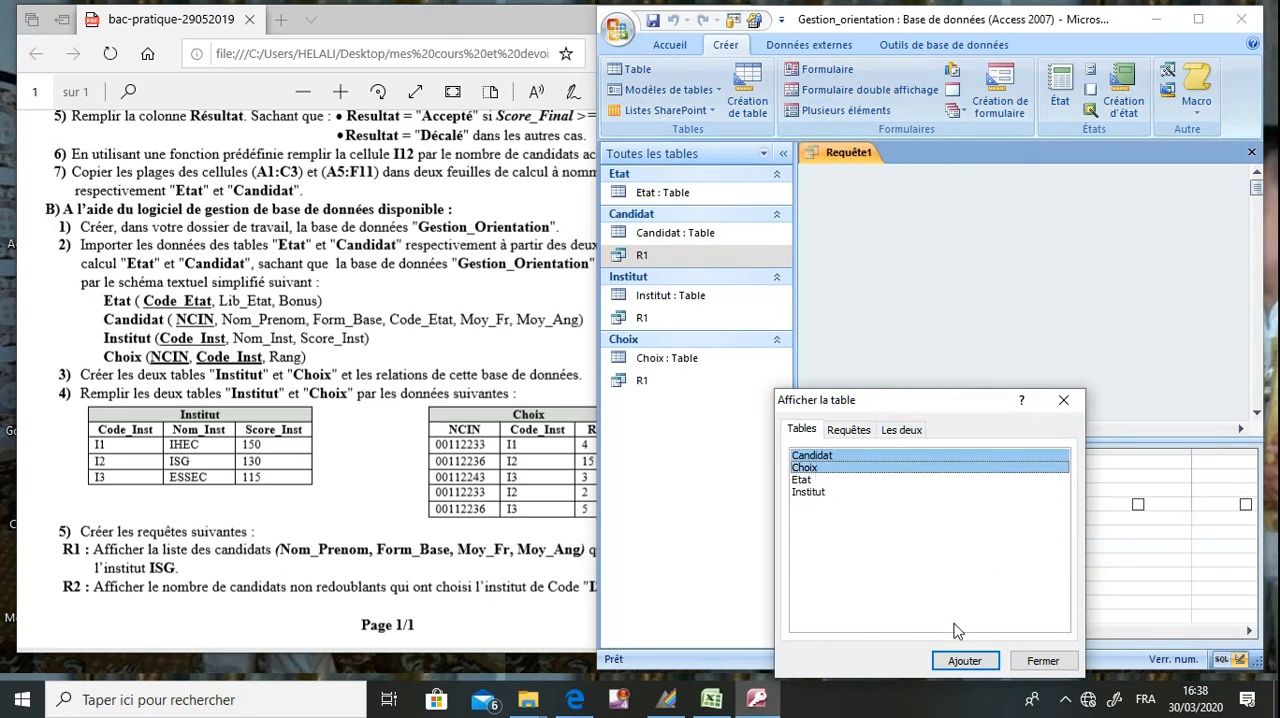
pyautogui.click(965, 661)
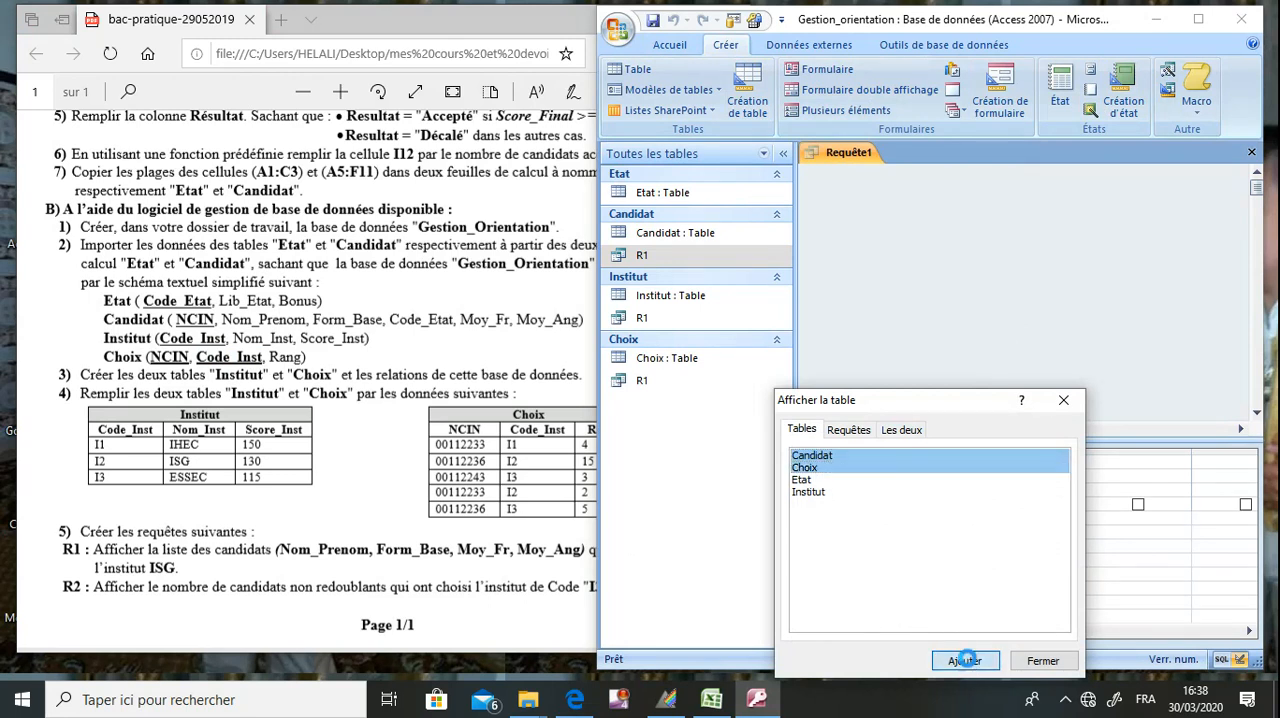
pyautogui.click(1065, 401)
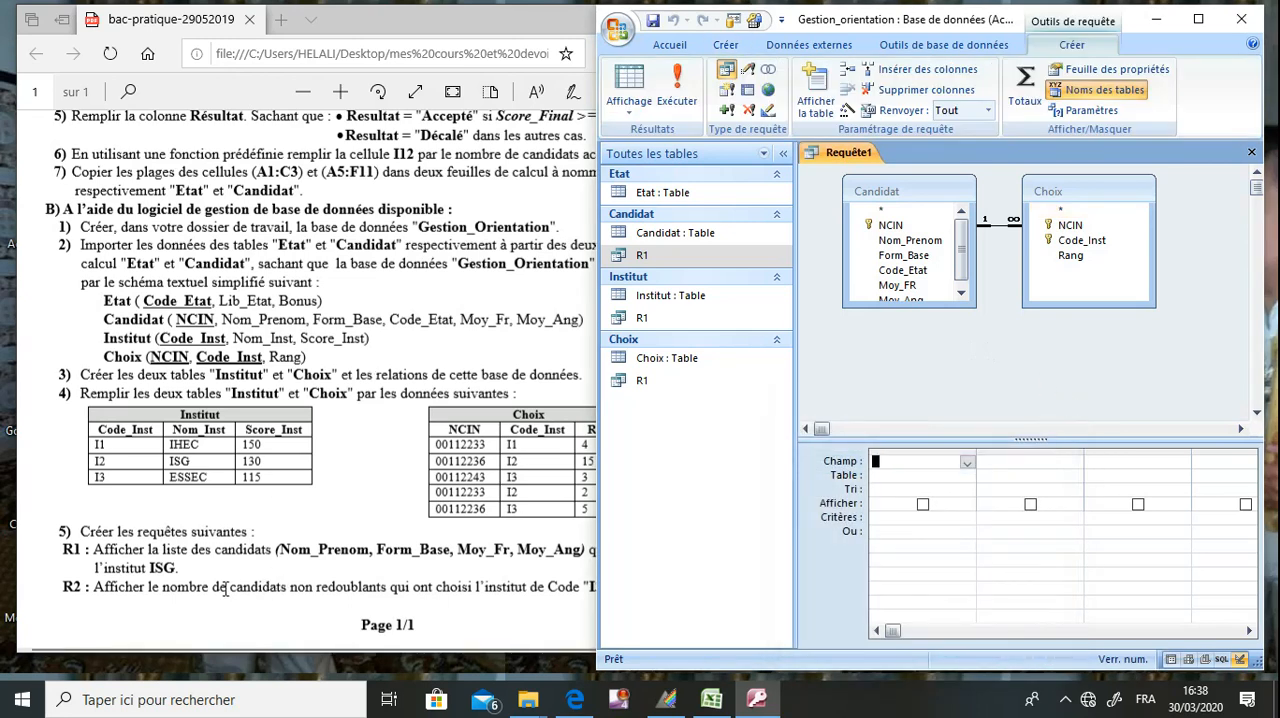
# Mark the word "nombre" in the R2 statement, add the Opération totals row to the query grid, and widen the query design area.
pyautogui.click(290, 590)
pyautogui.moveTo(210, 588); pyautogui.dragTo(163, 588)
pyautogui.click(889, 355)
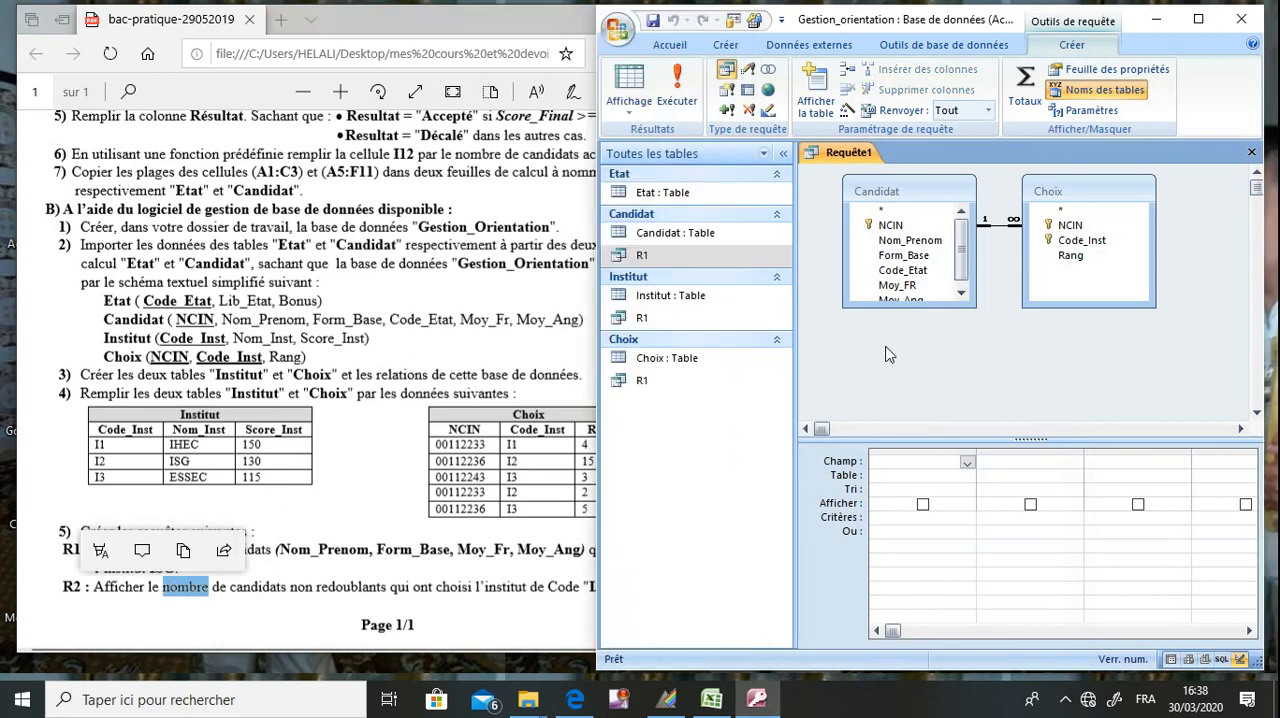
pyautogui.click(1024, 85)
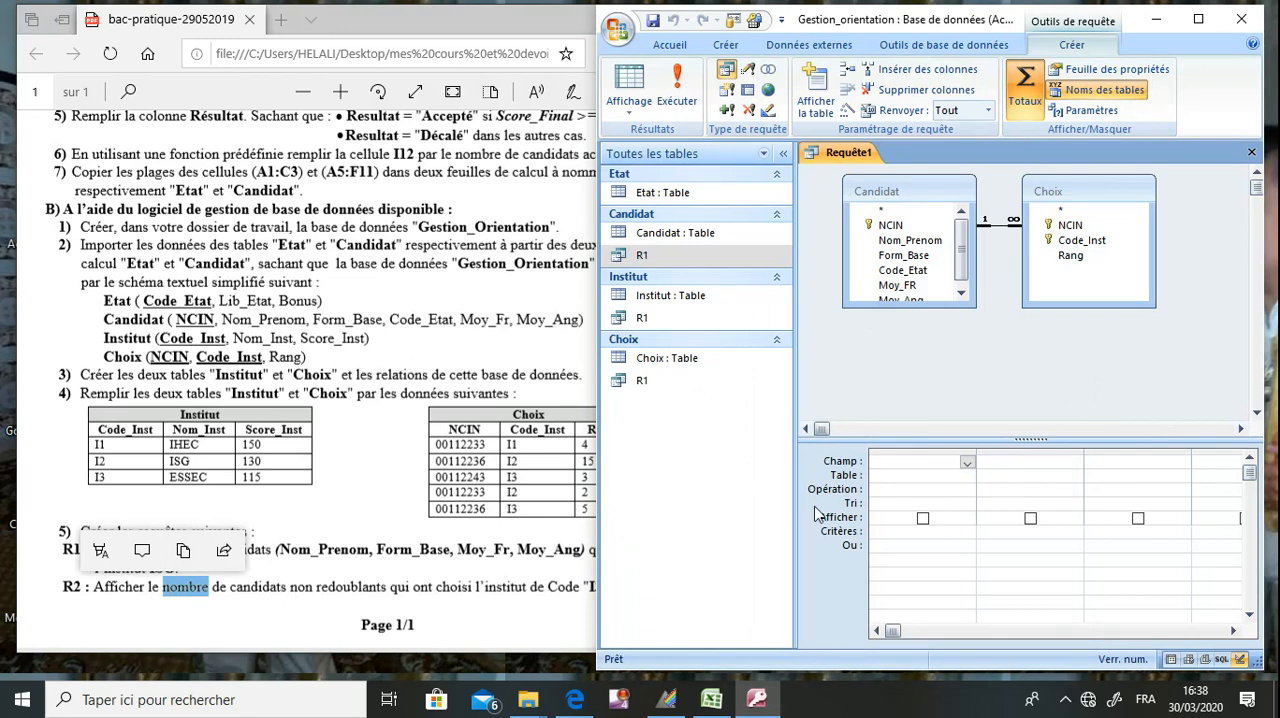
pyautogui.moveTo(796, 428); pyautogui.dragTo(752, 419)
pyautogui.click(926, 463)
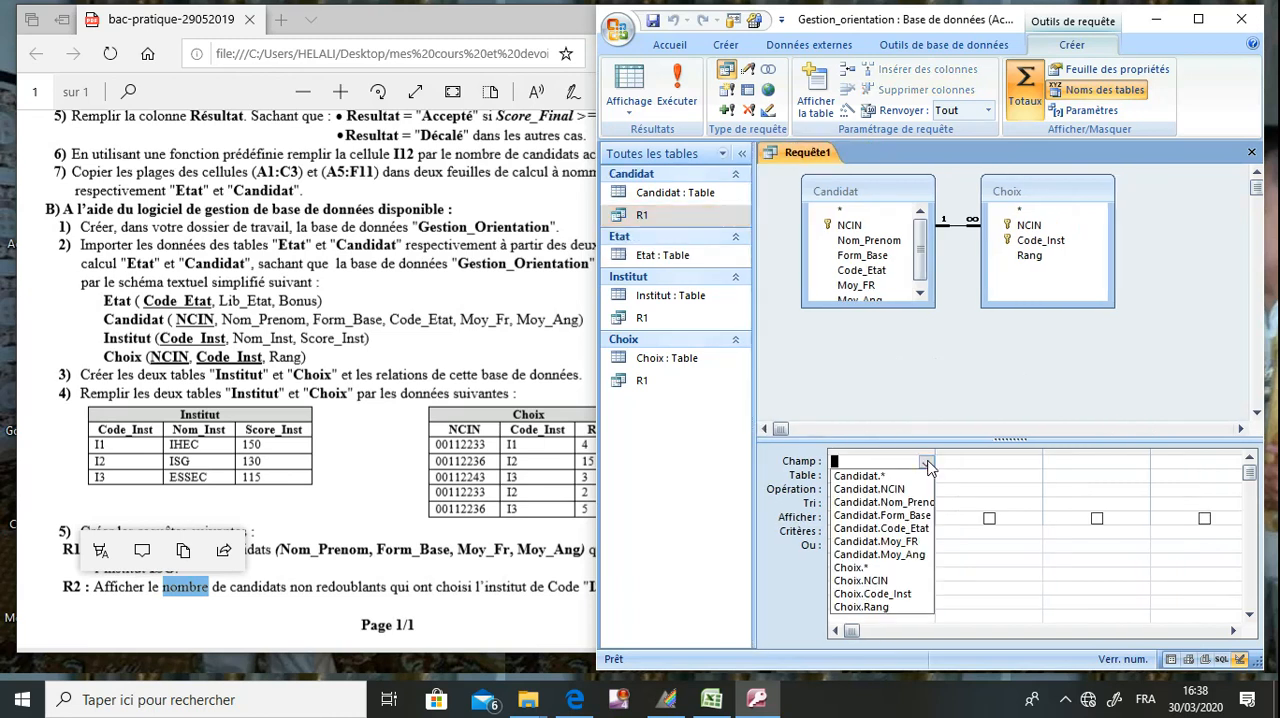
pyautogui.click(916, 489)
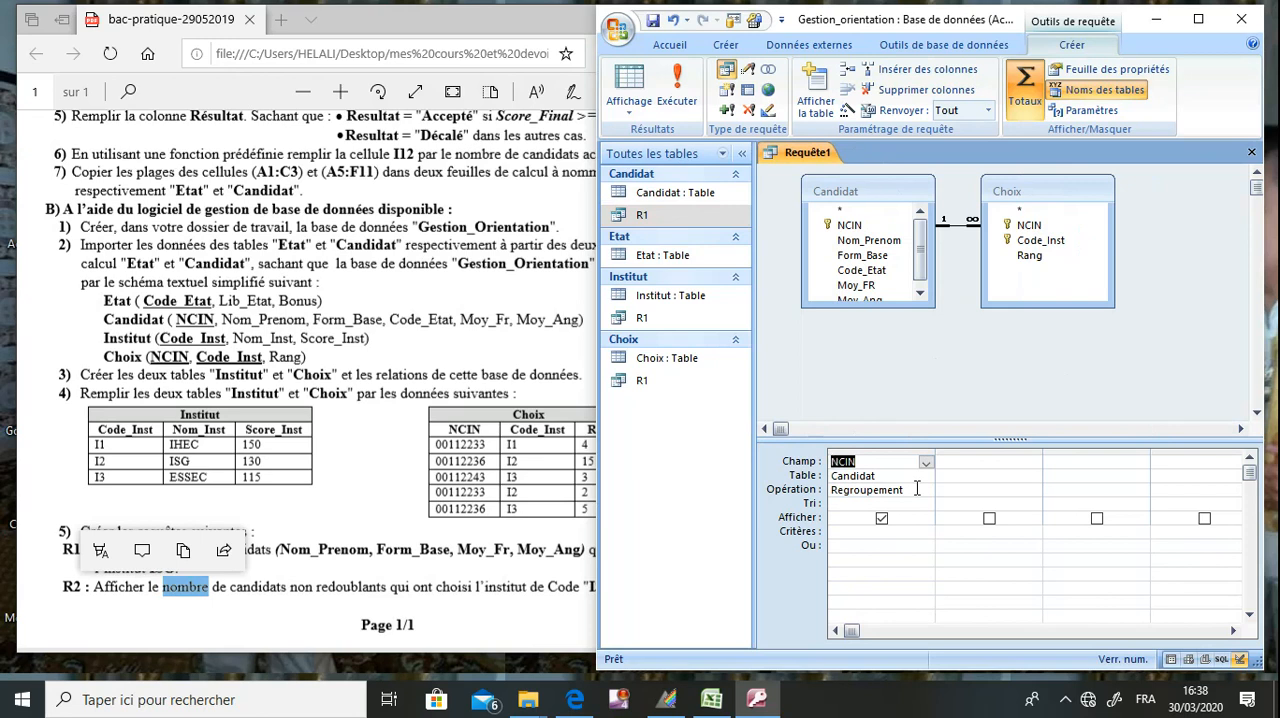
pyautogui.write('N')
pyautogui.click(927, 463)
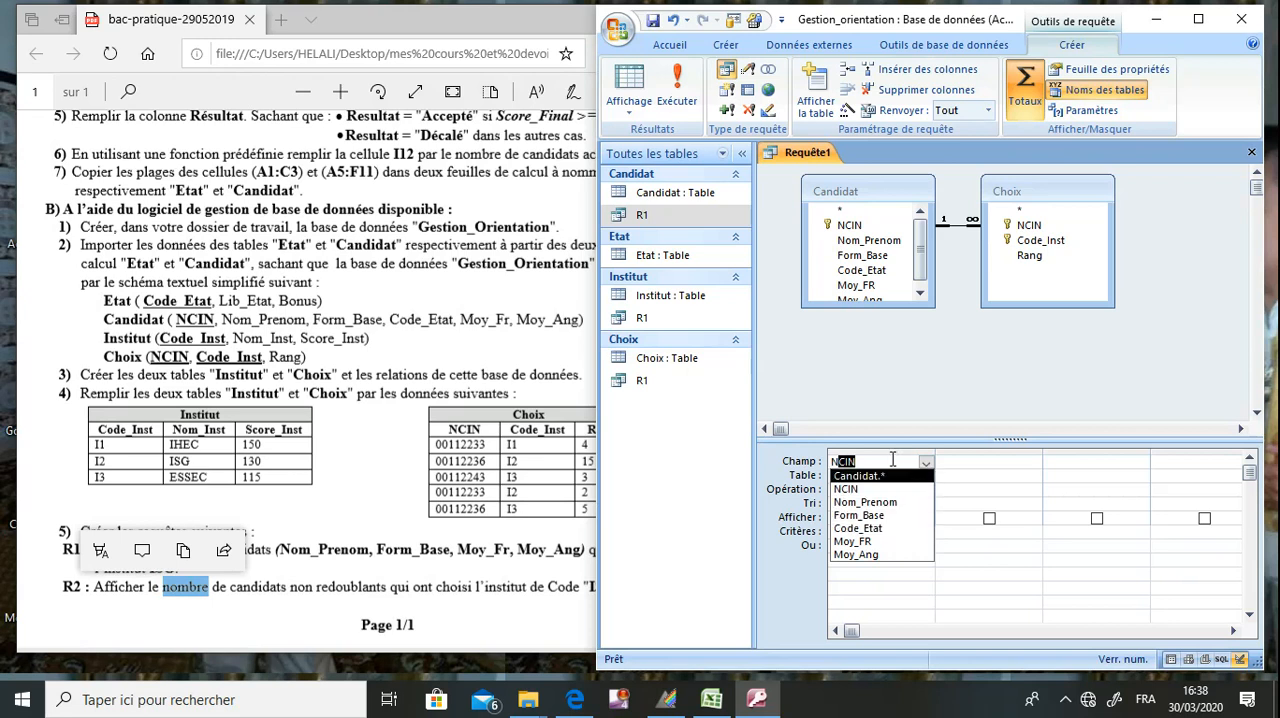
pyautogui.press('BackSpace')
pyautogui.press('BackSpace')
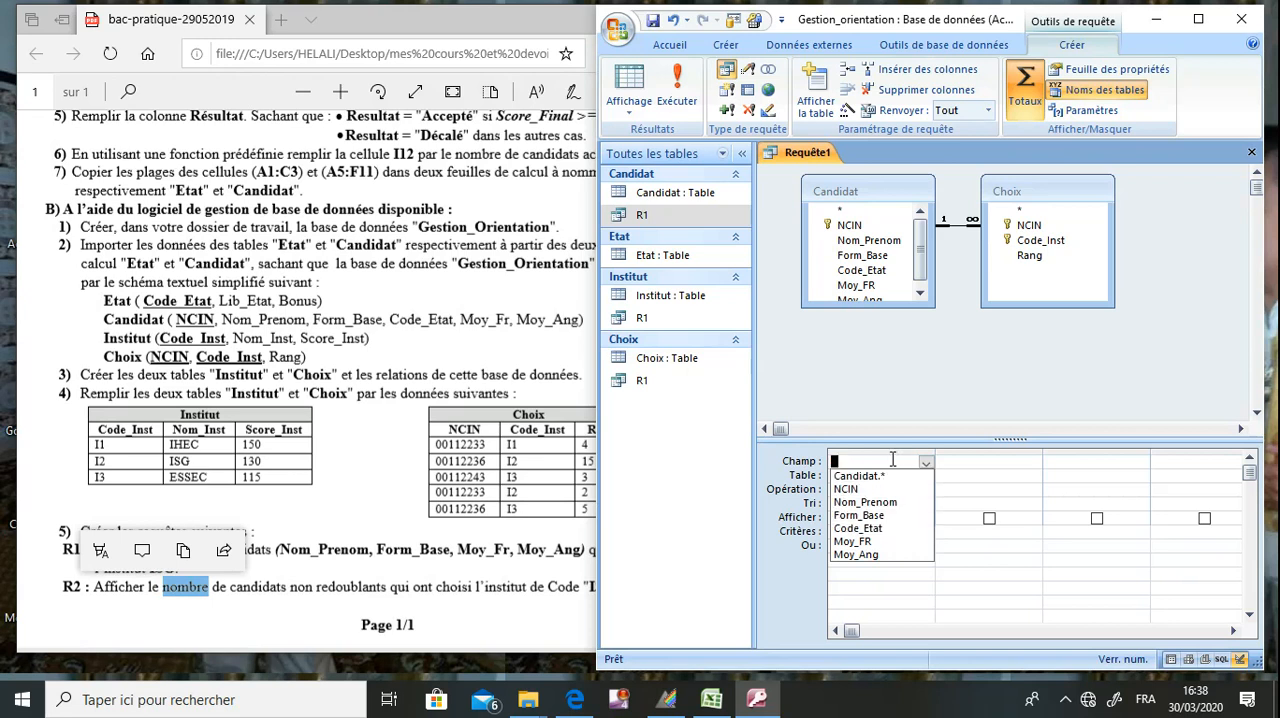
pyautogui.click(892, 380)
pyautogui.click(901, 476)
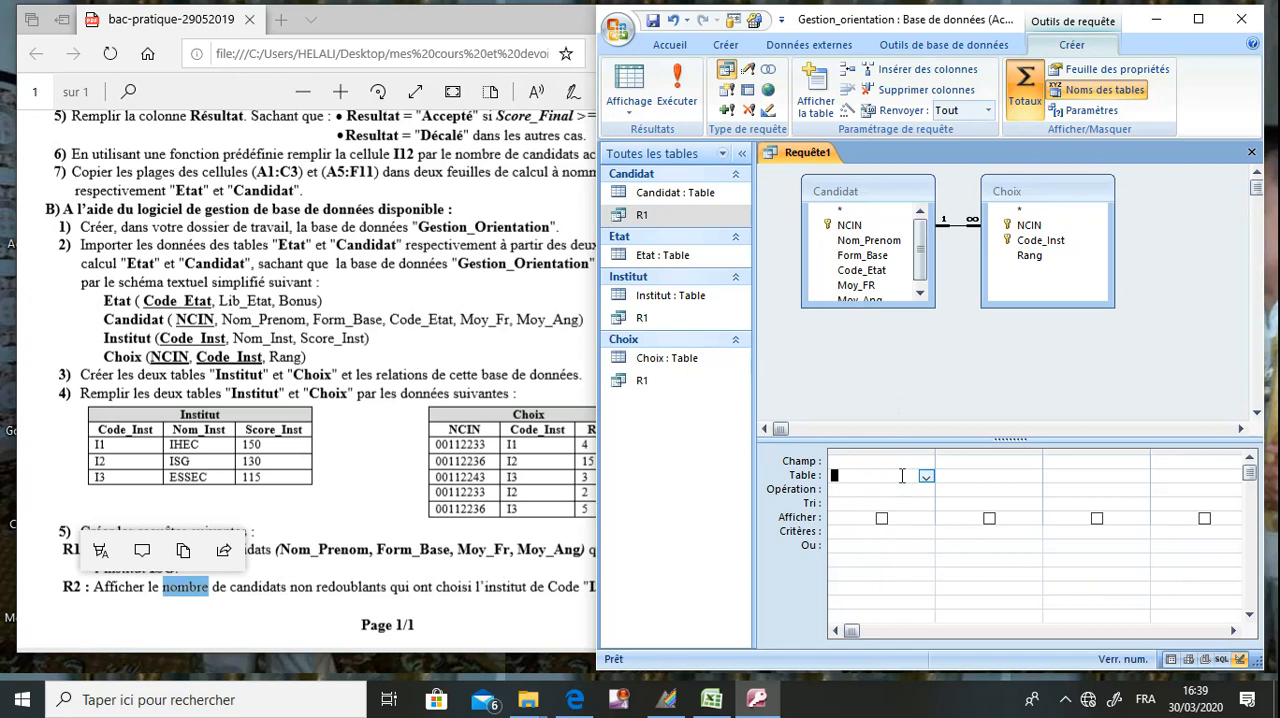
# Add Choix's NCIN as the query's first field and set its operation to Compte.
pyautogui.click(910, 459)
pyautogui.click(926, 461)
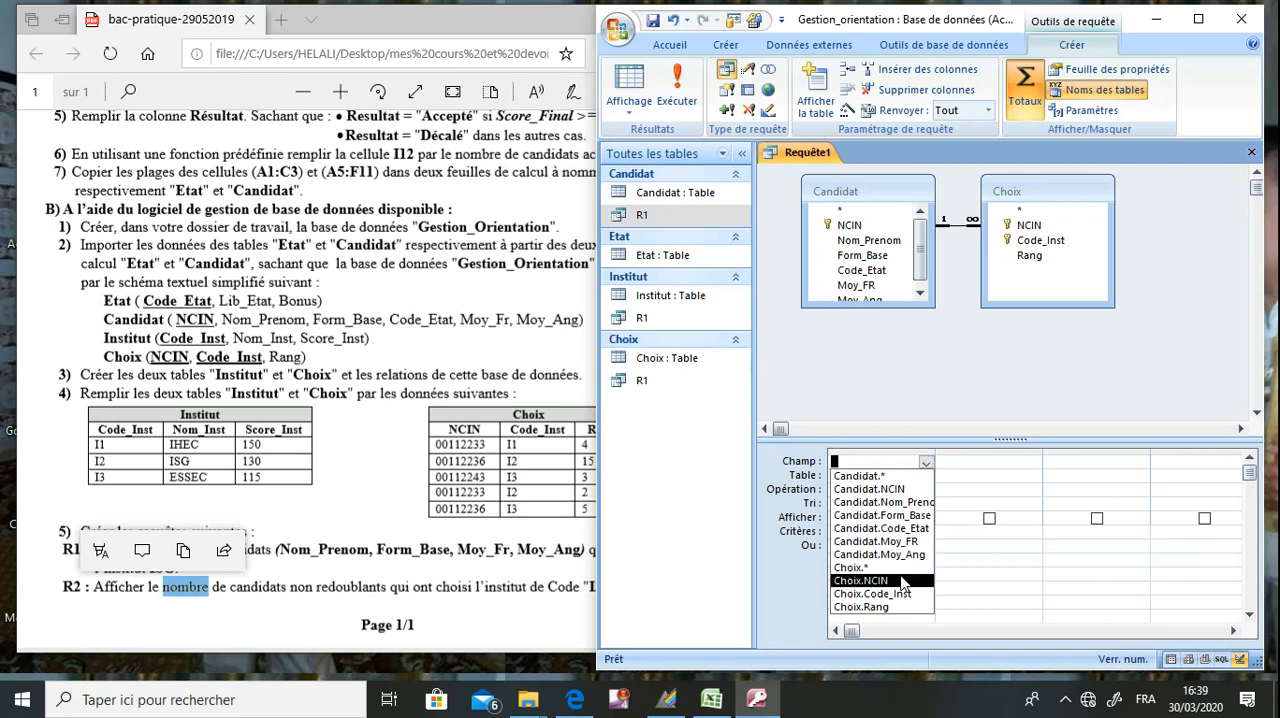
pyautogui.click(900, 580)
pyautogui.click(918, 490)
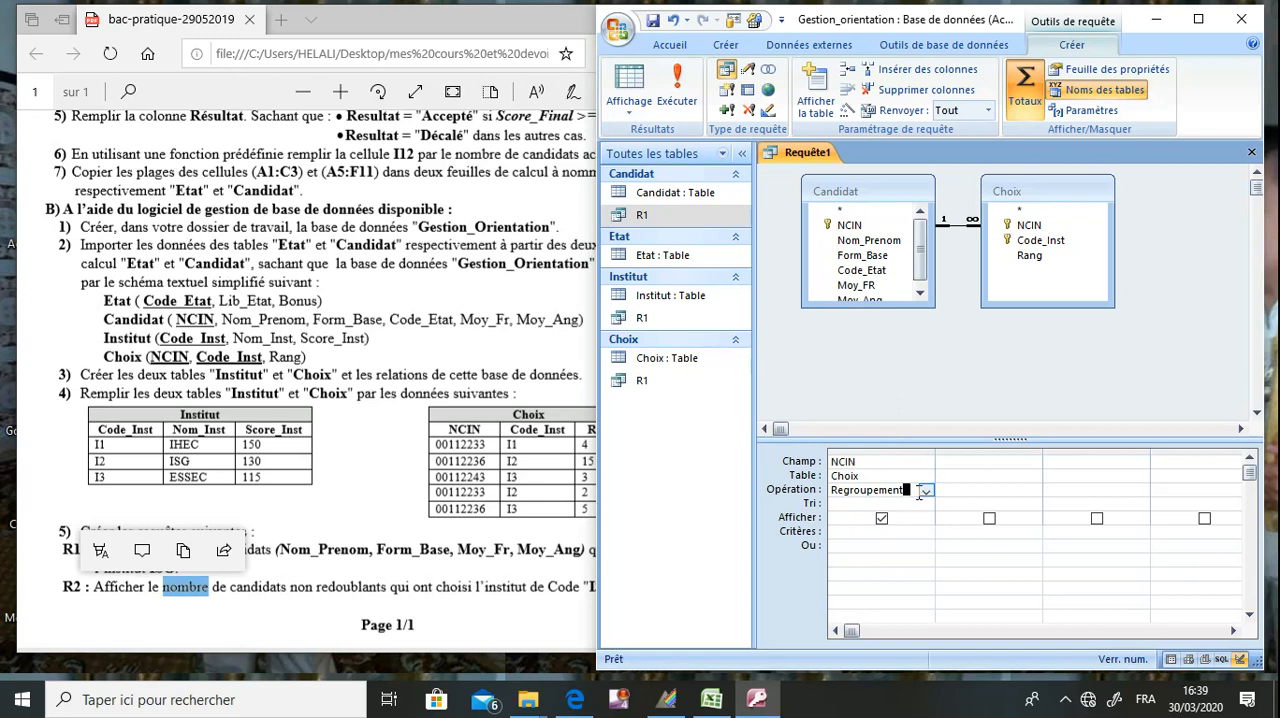
pyautogui.click(928, 490)
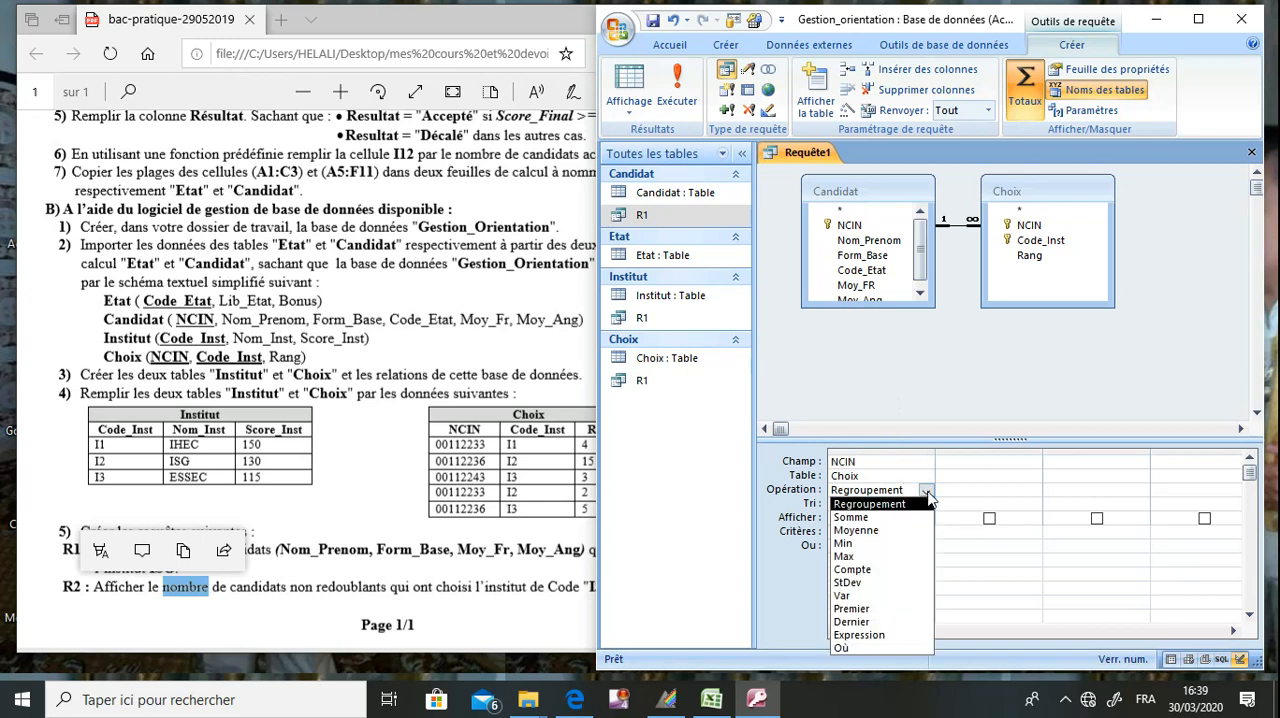
pyautogui.click(896, 570)
pyautogui.click(930, 387)
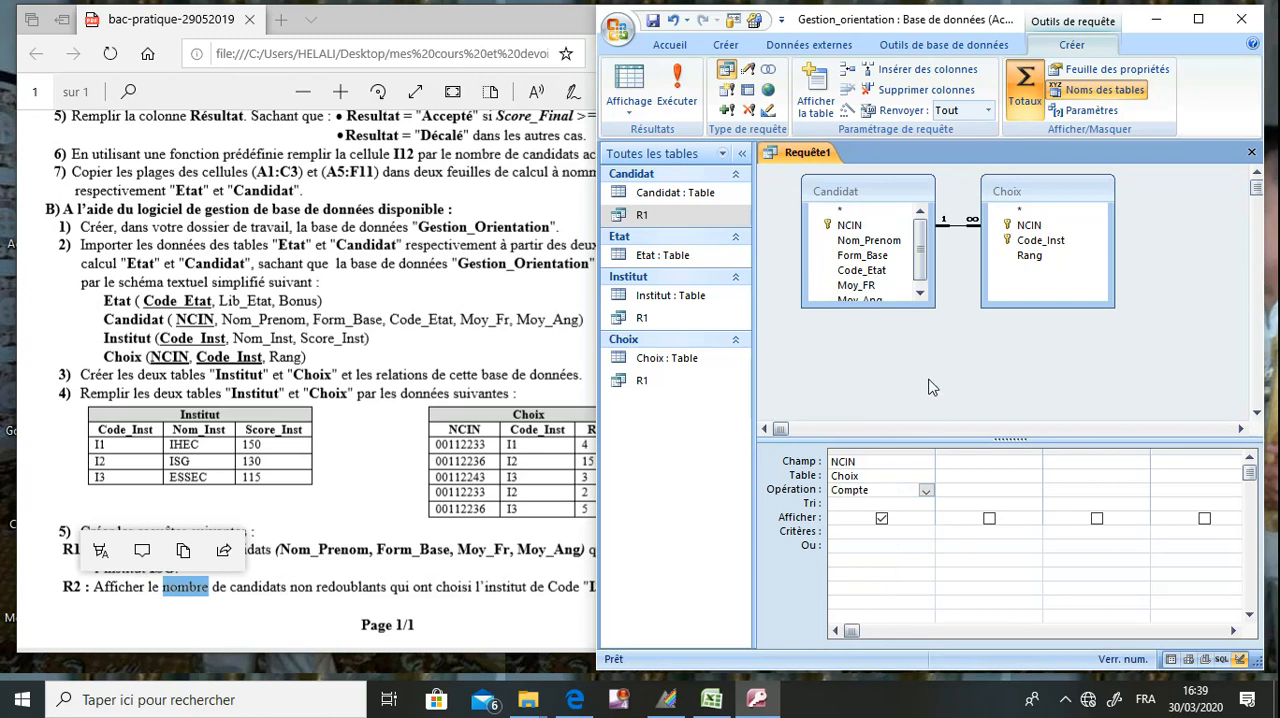
# Add Candidat's Code_Etat as the query's second field with the criterion N.
pyautogui.click(985, 459)
pyautogui.click(1034, 465)
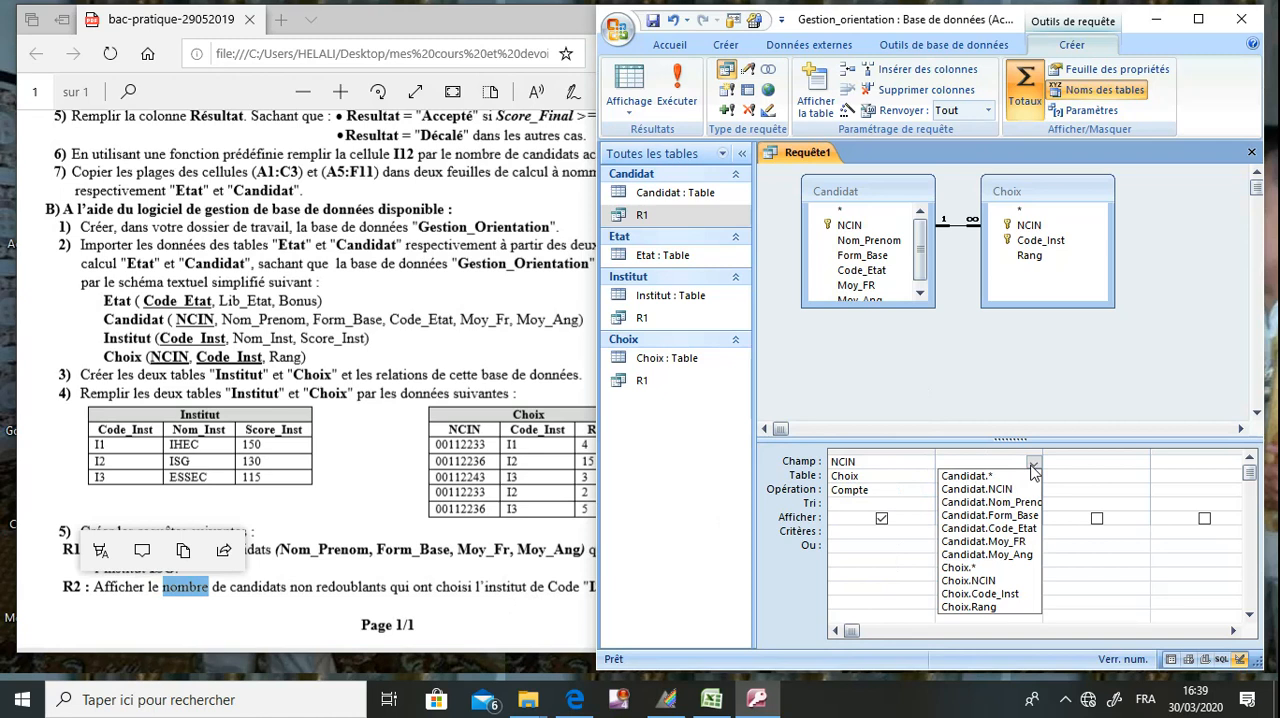
pyautogui.click(1025, 529)
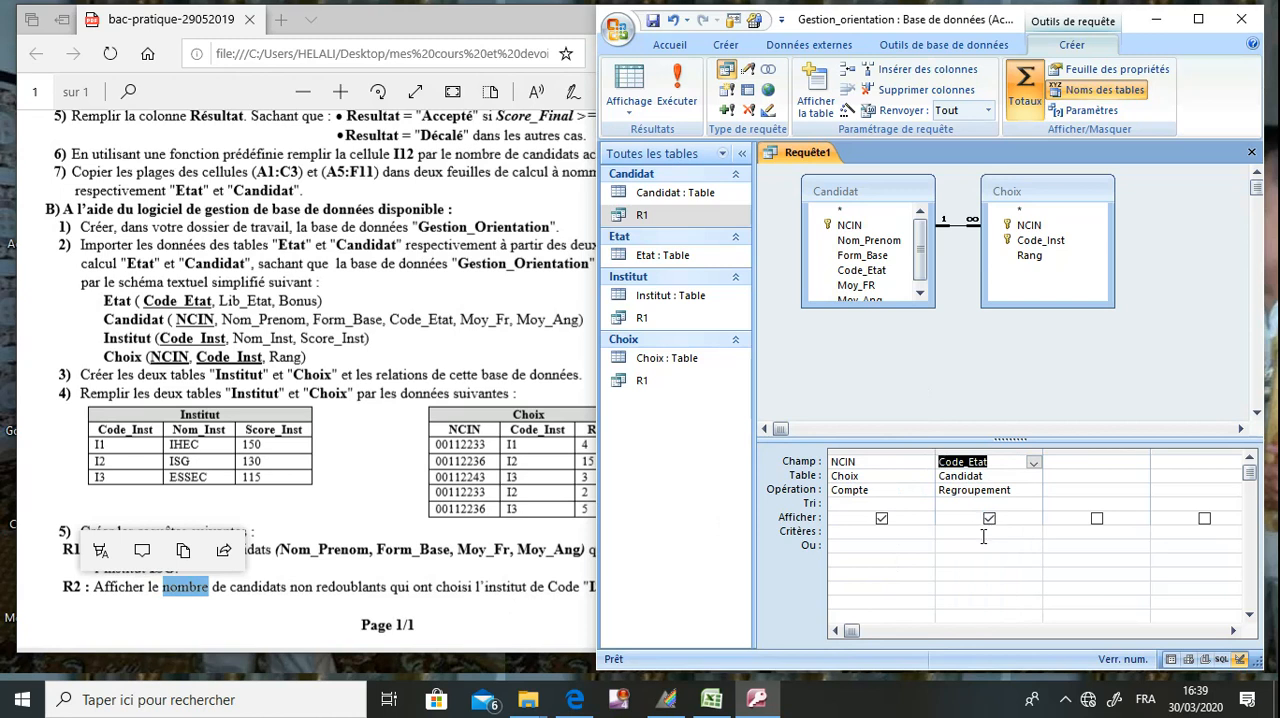
pyautogui.click(983, 536)
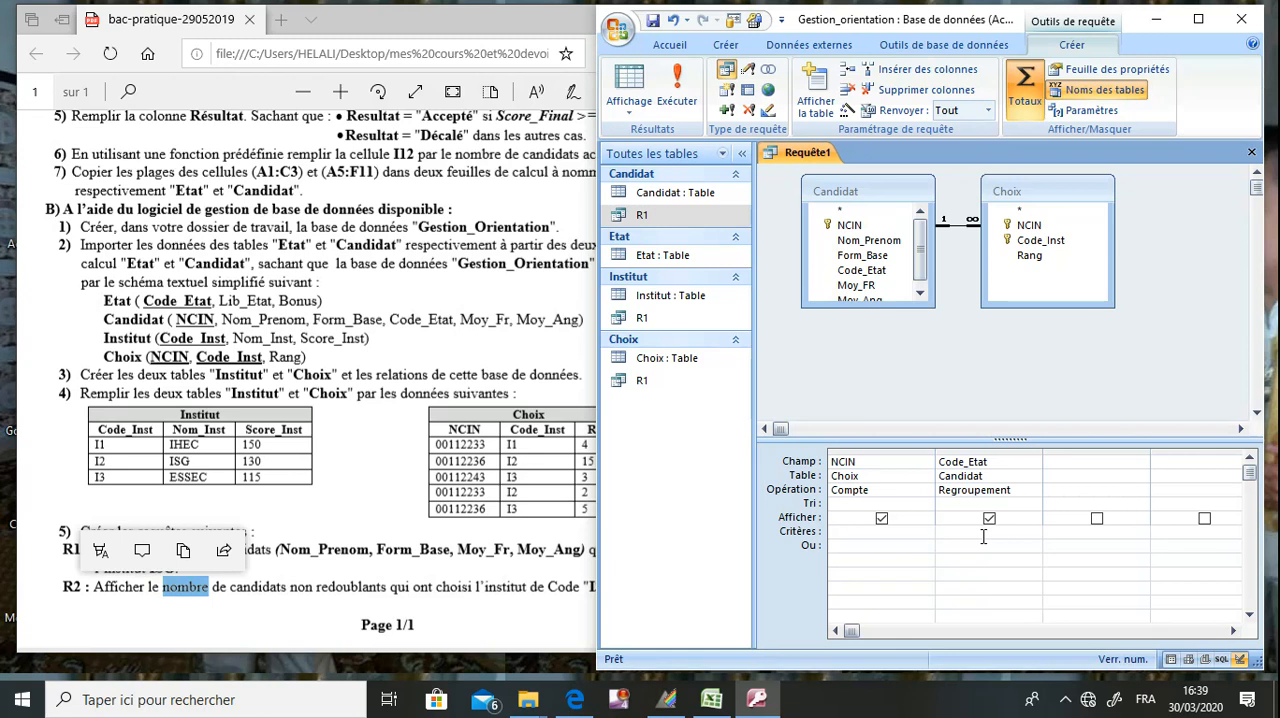
pyautogui.write('N')
# Add Choix's Code_Inst as the query's third field with the criterion I3.
pyautogui.click(540, 586)
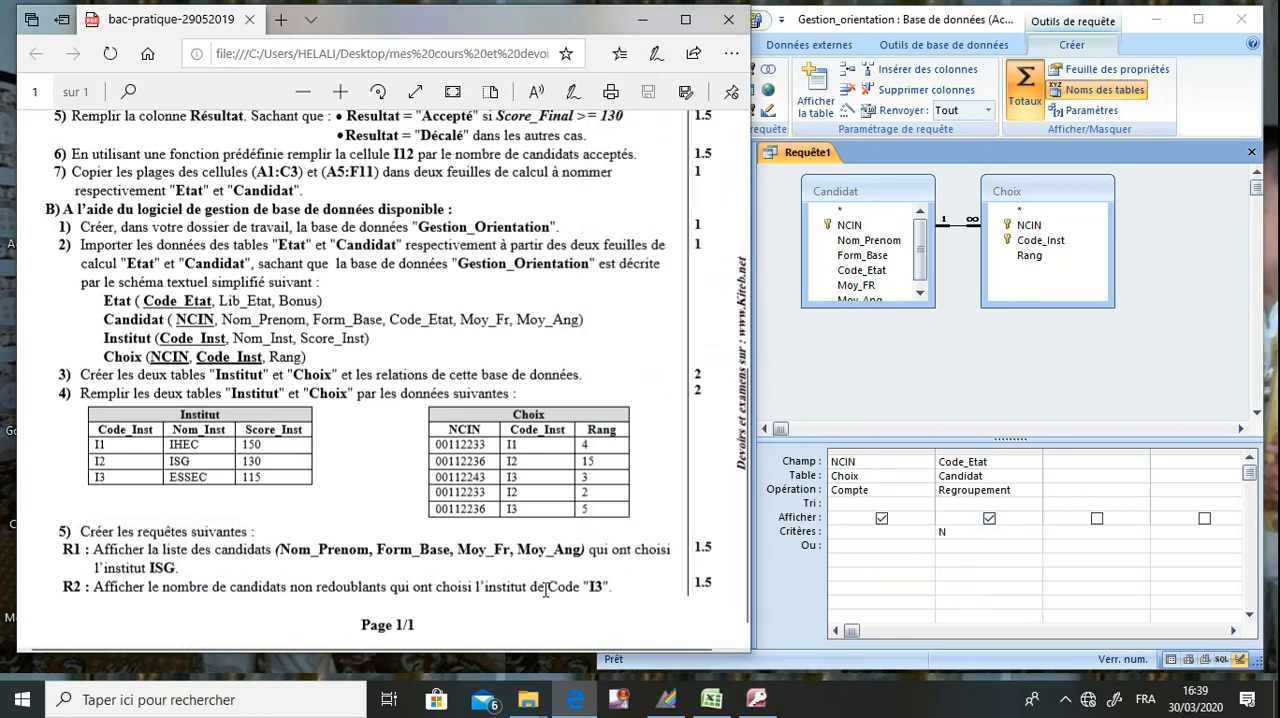
pyautogui.click(1080, 461)
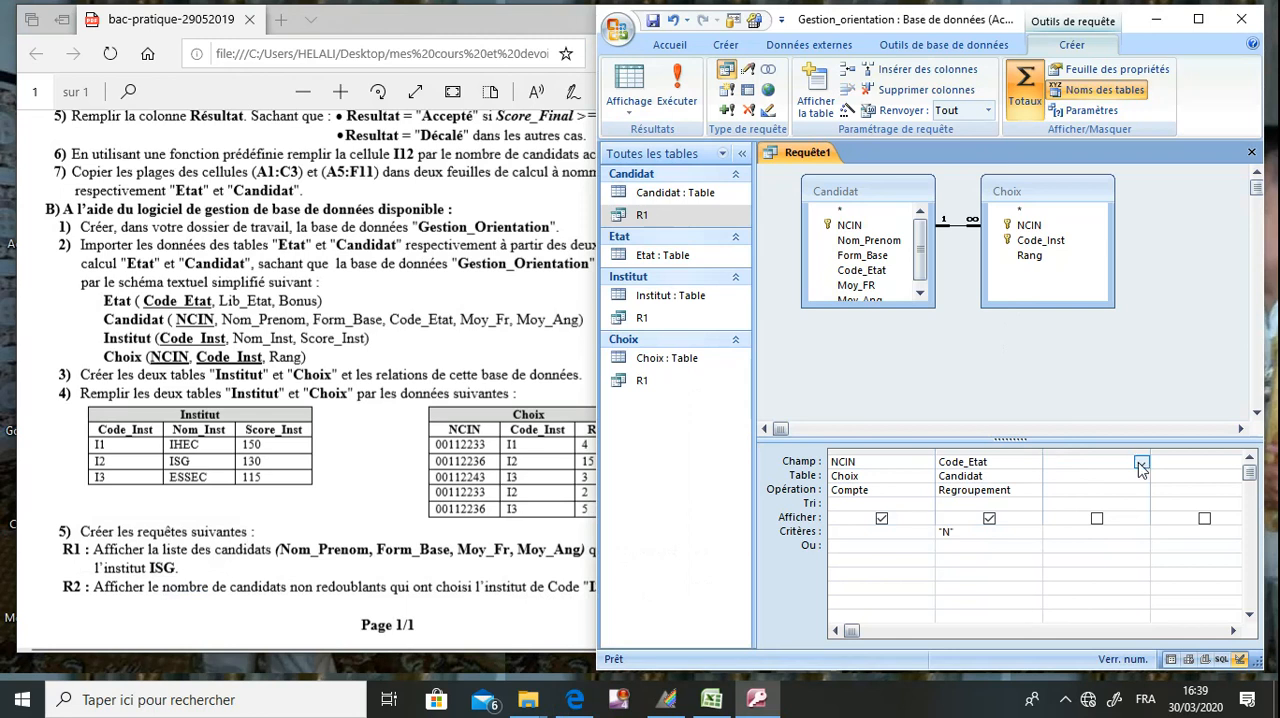
pyautogui.click(1141, 464)
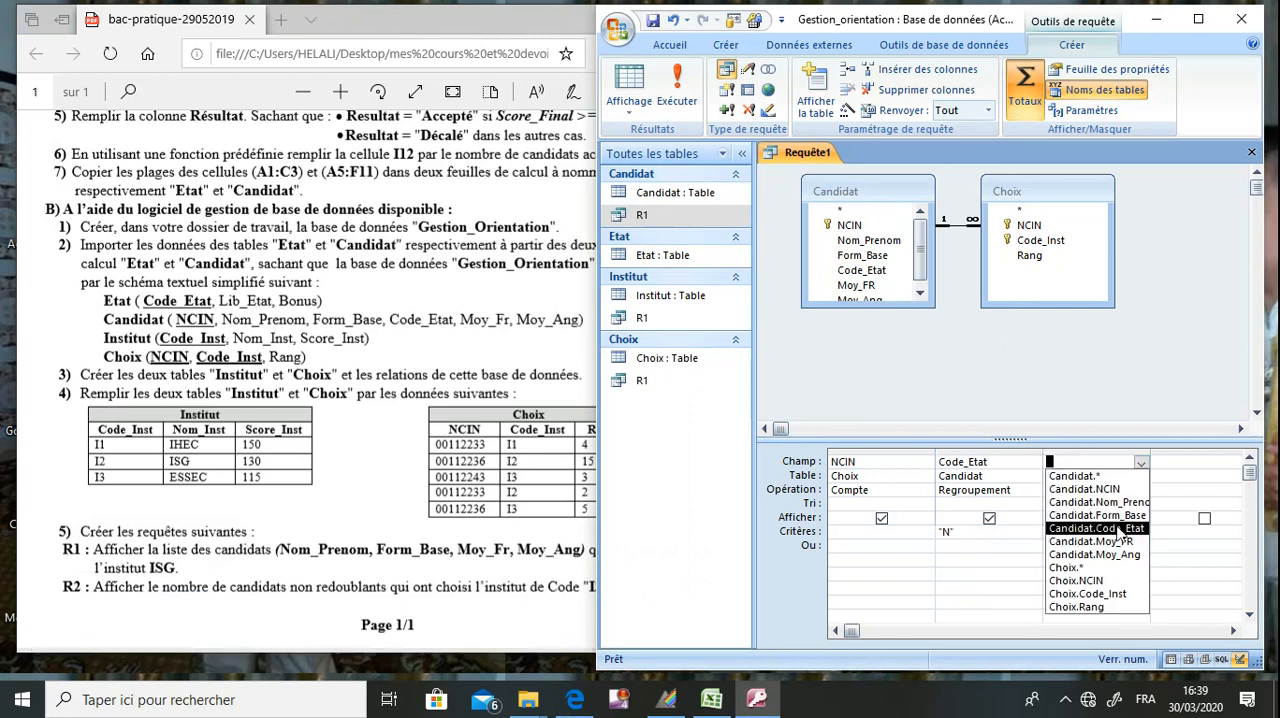
pyautogui.click(1106, 594)
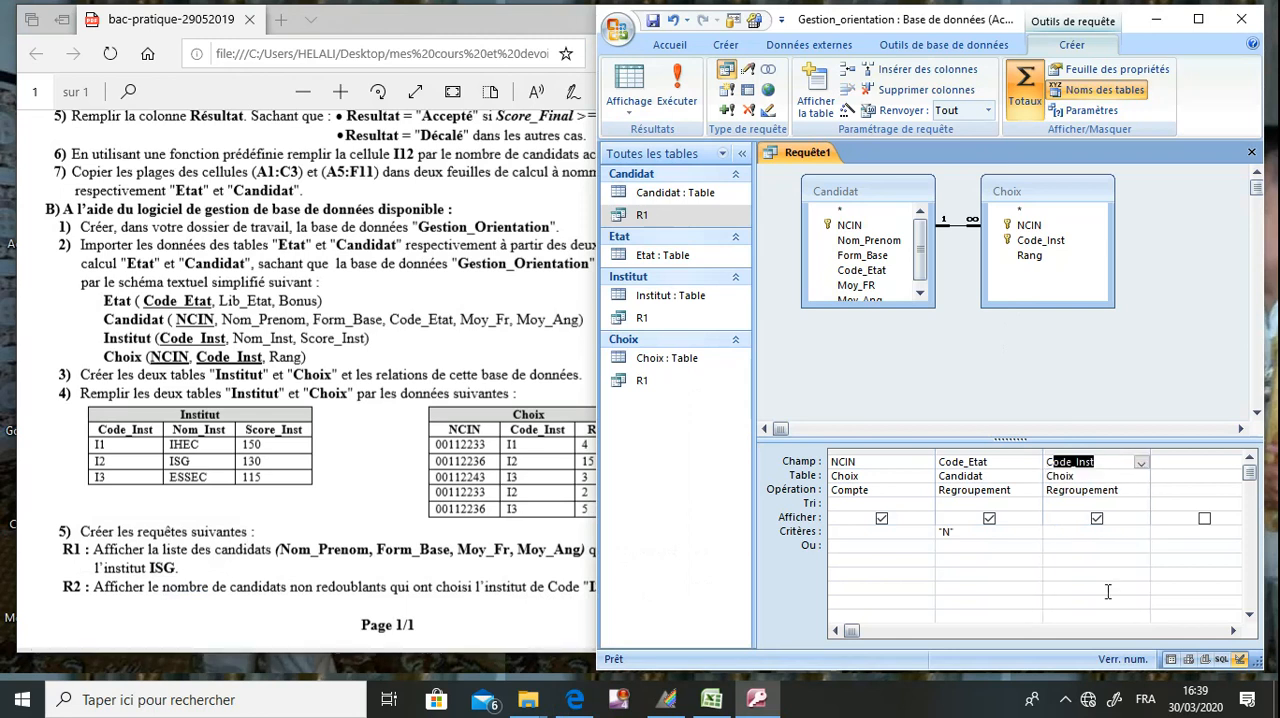
pyautogui.click(1094, 532)
pyautogui.write('I3')
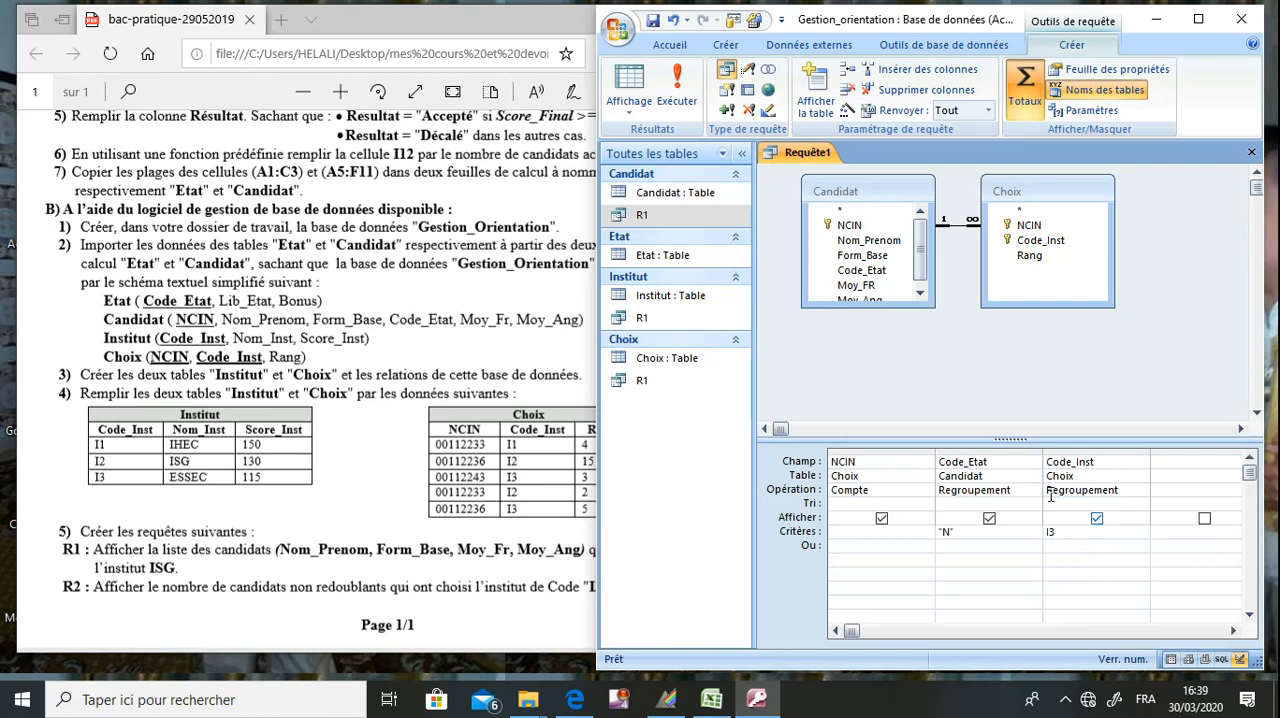
# Save the query as R2 and run it.
pyautogui.click(651, 23)
pyautogui.write('R2')
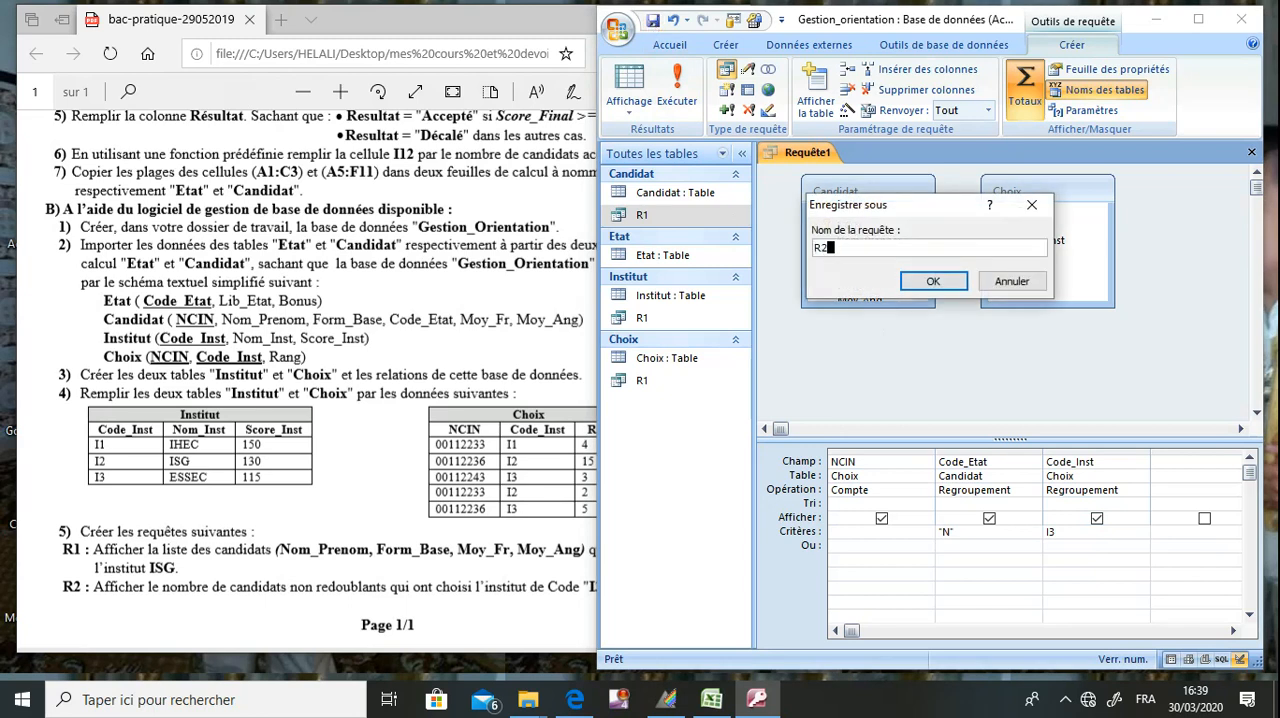
pyautogui.press('Return')
pyautogui.click(690, 85)
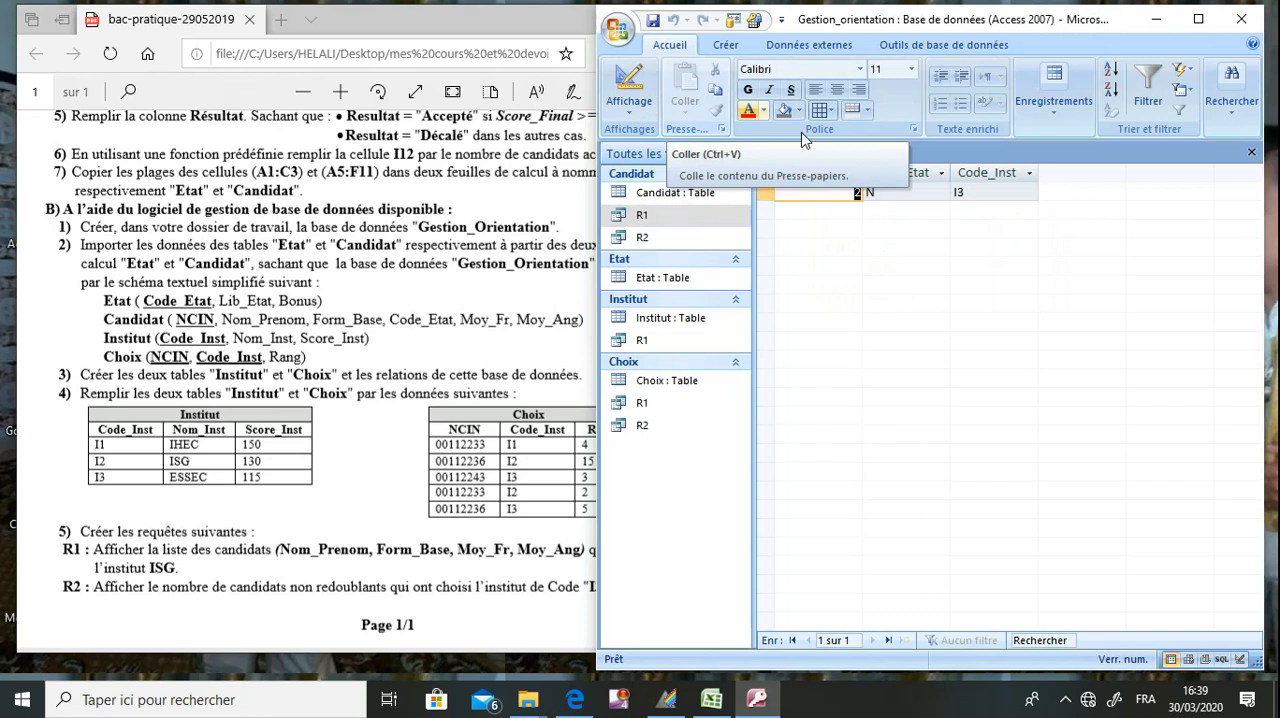
# Widen the CompteDeNCIN column in the R2 results so its full heading fits.
pyautogui.click(865, 205)
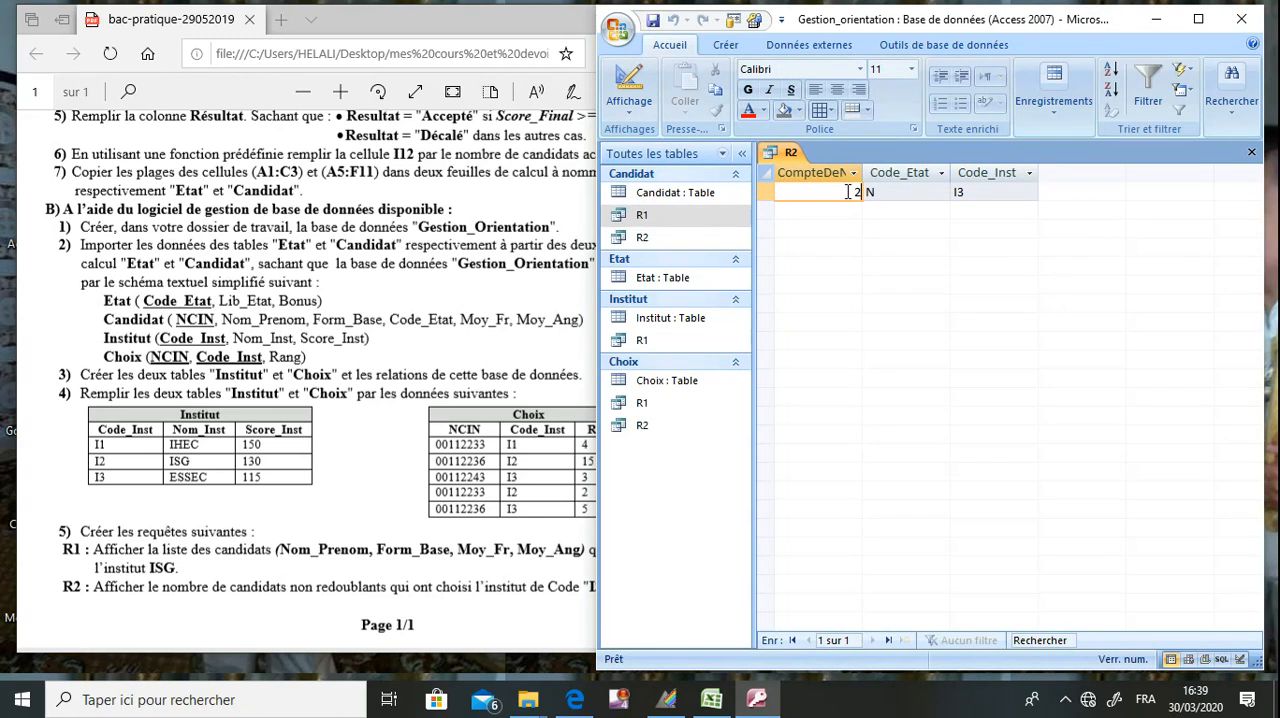
pyautogui.moveTo(865, 170); pyautogui.dragTo(890, 172)
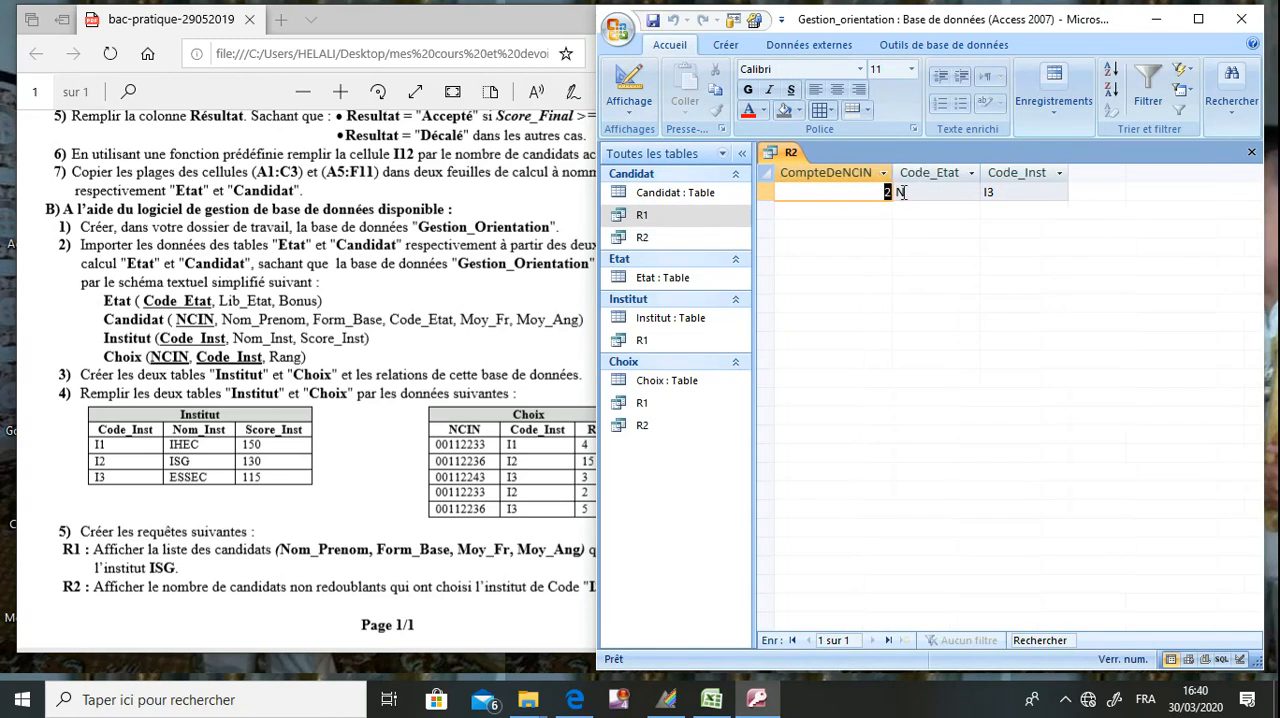
pyautogui.click(1004, 192)
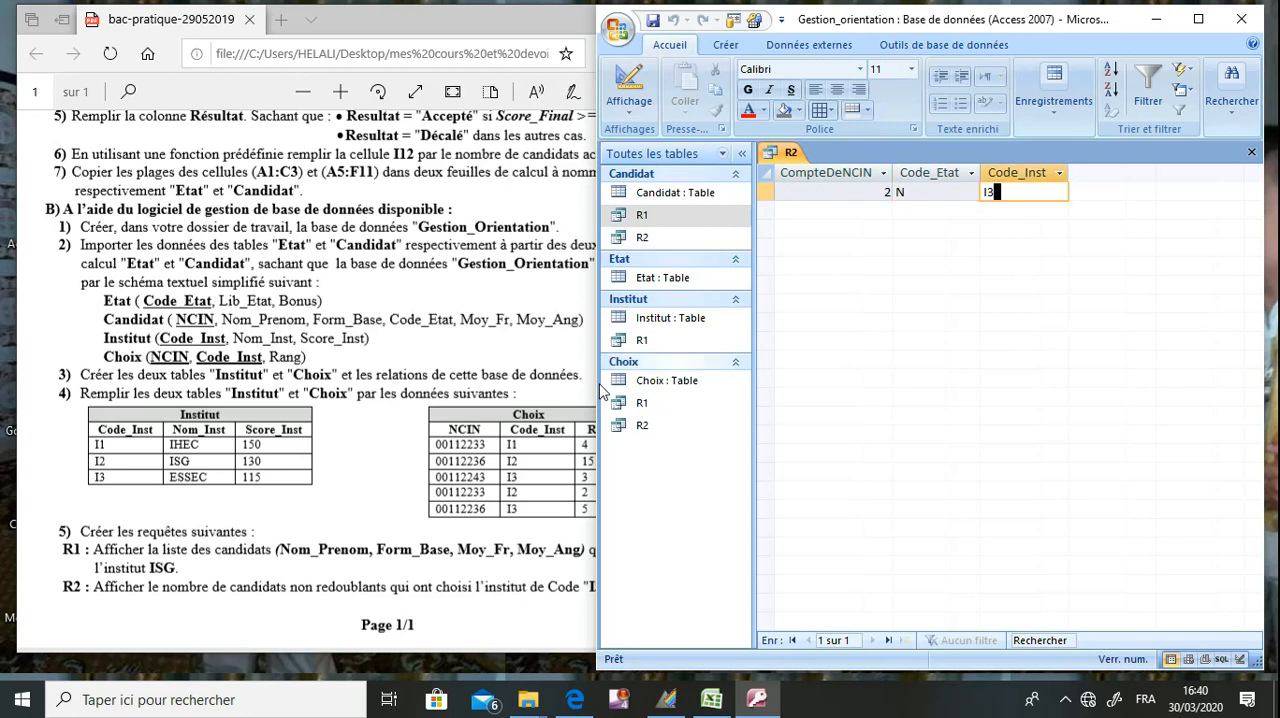
# Check the R2 count against the I3 rows of the Choix table in the exam PDF.
pyautogui.click(510, 424)
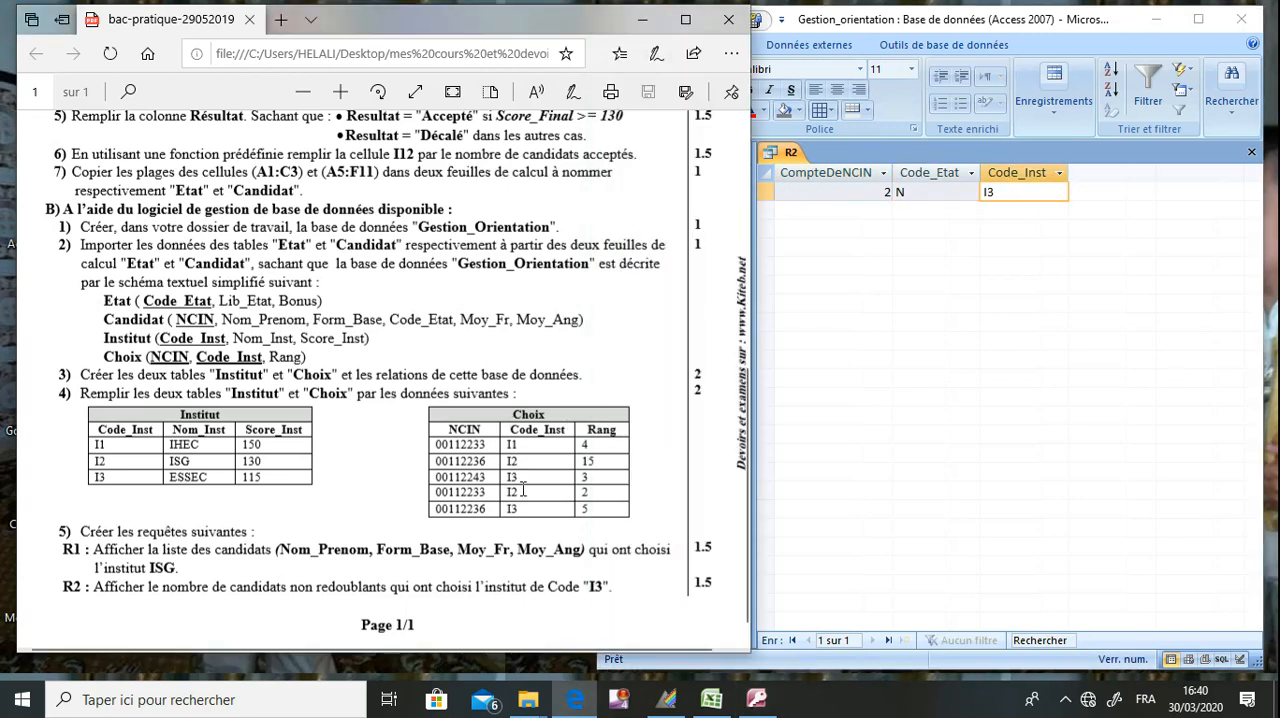
pyautogui.moveTo(520, 481); pyautogui.dragTo(498, 482)
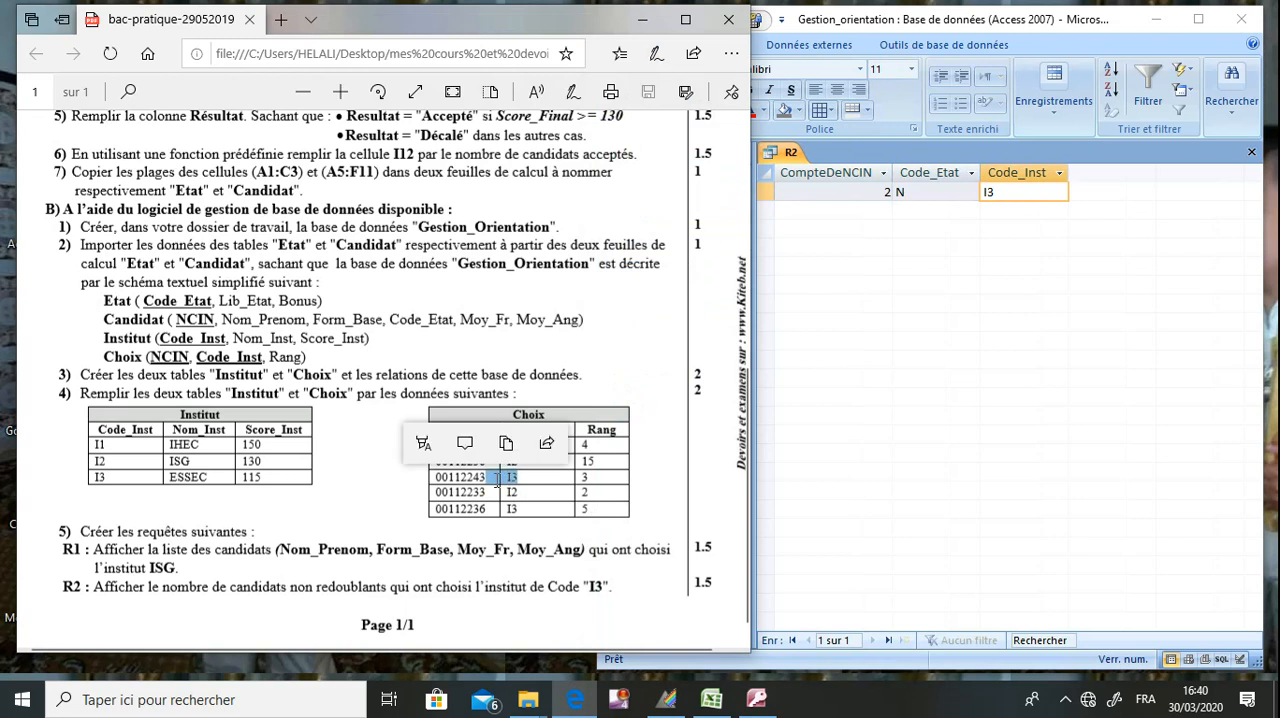
pyautogui.click(493, 486)
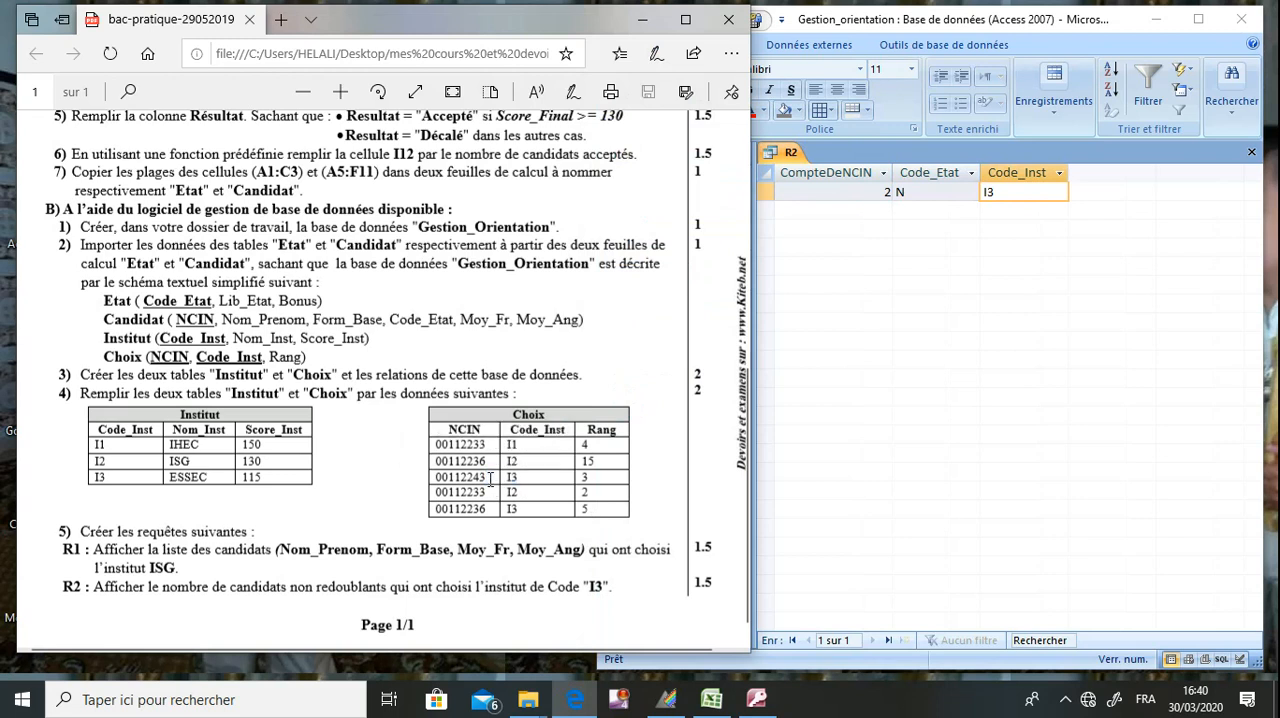
pyautogui.moveTo(489, 478); pyautogui.dragTo(474, 510)
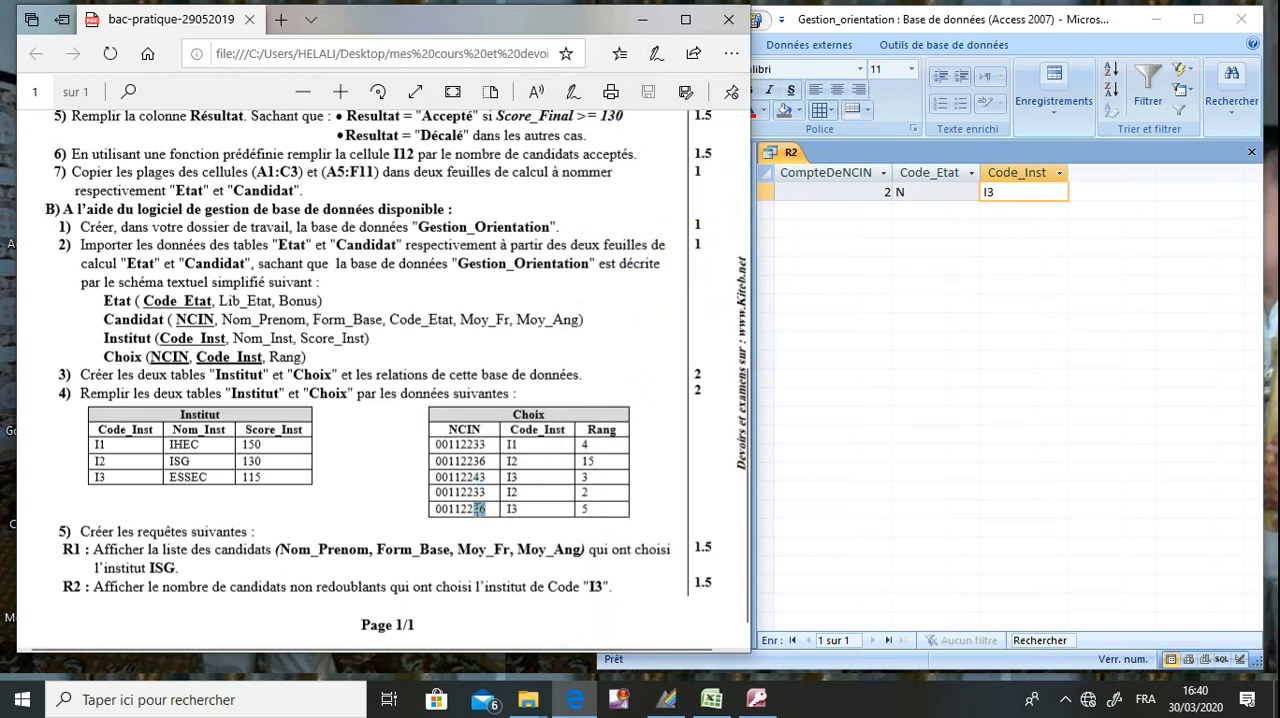
pyautogui.click(446, 367)
# Check the Code_Etat of the candidates who chose I3 in the exam's candidate table, and return to the R2 statement.
pyautogui.scroll(3, 446, 367)
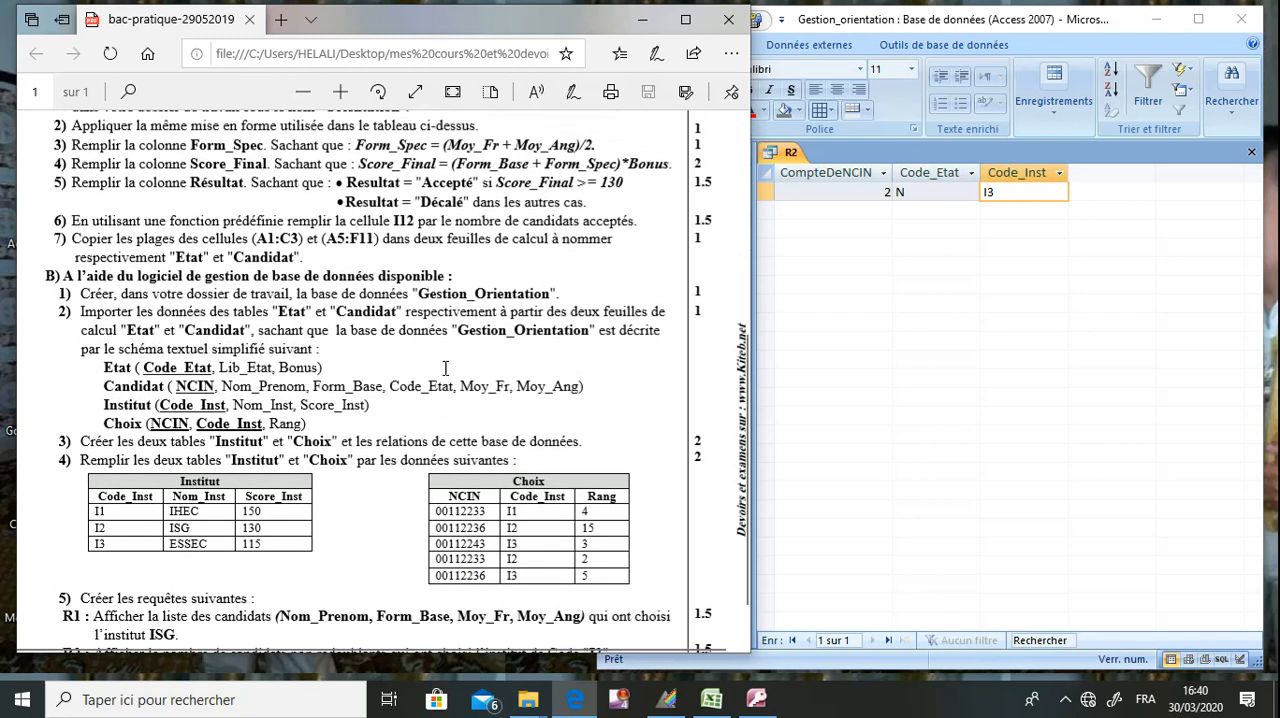
pyautogui.scroll(8, 446, 367)
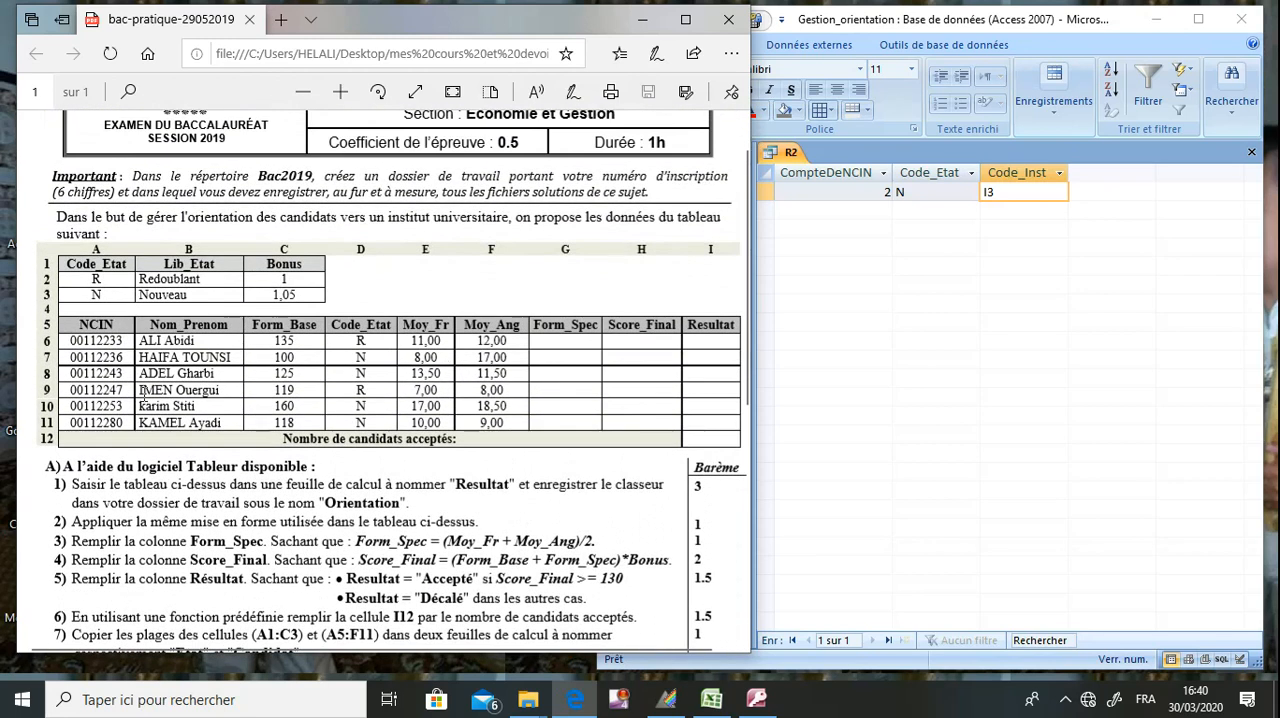
pyautogui.moveTo(116, 373); pyautogui.dragTo(103, 374)
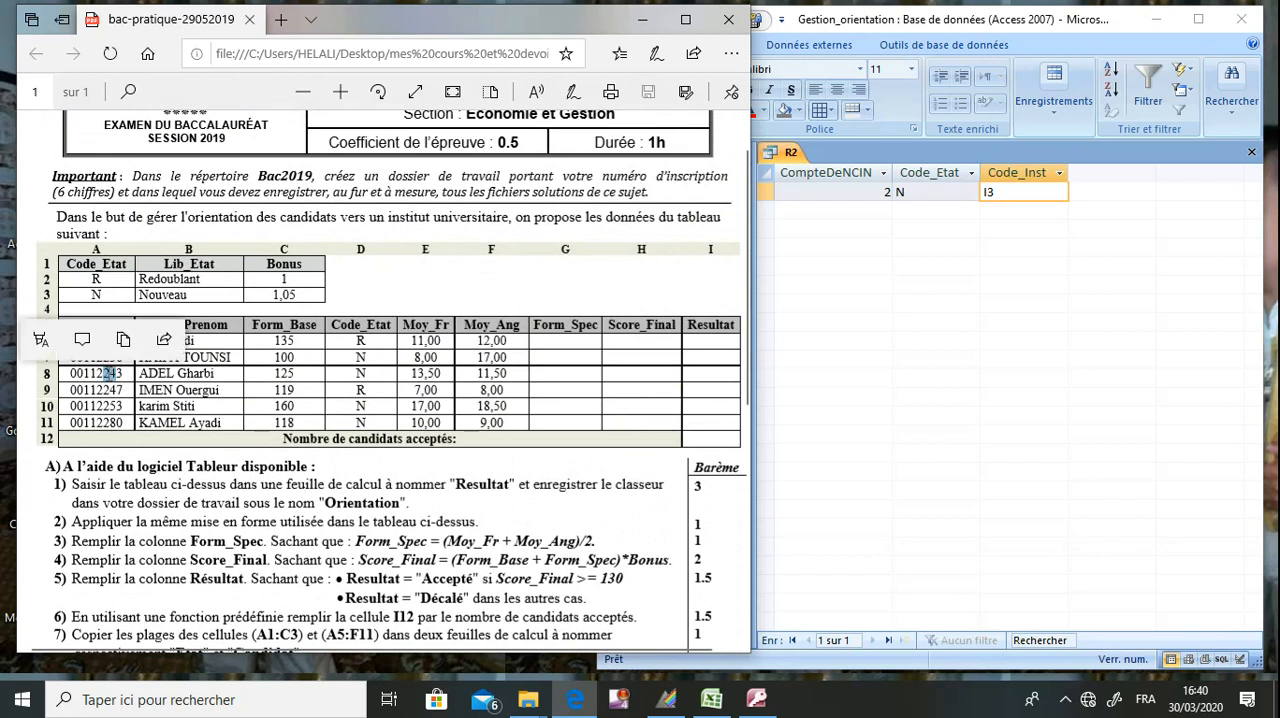
pyautogui.click(124, 375)
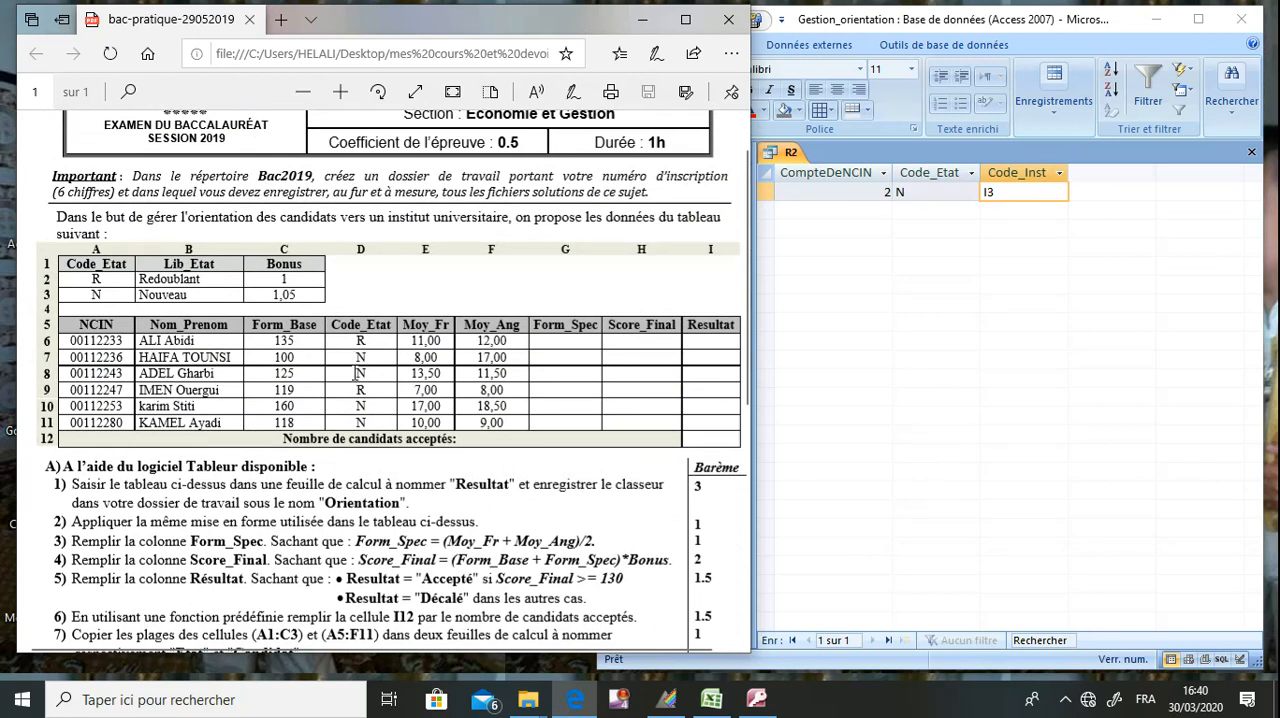
pyautogui.click(815, 289)
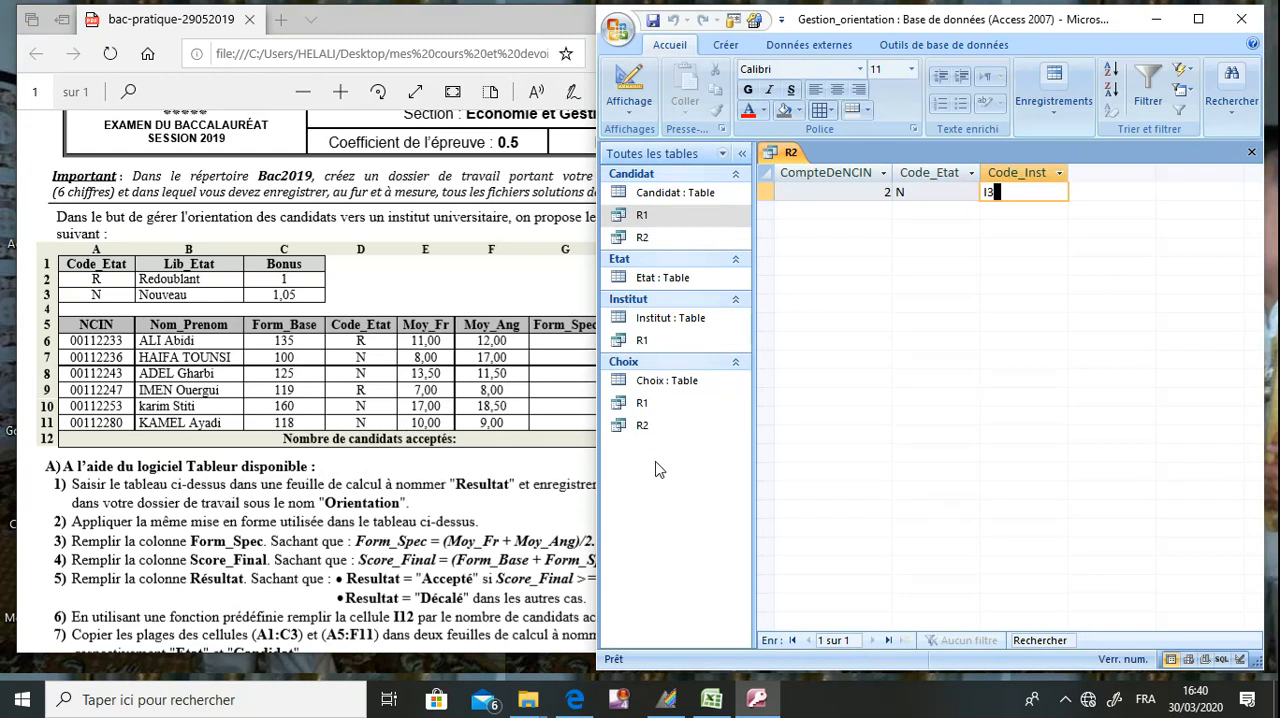
pyautogui.click(443, 525)
pyautogui.scroll(-3, 443, 525)
pyautogui.scroll(-10, 443, 525)
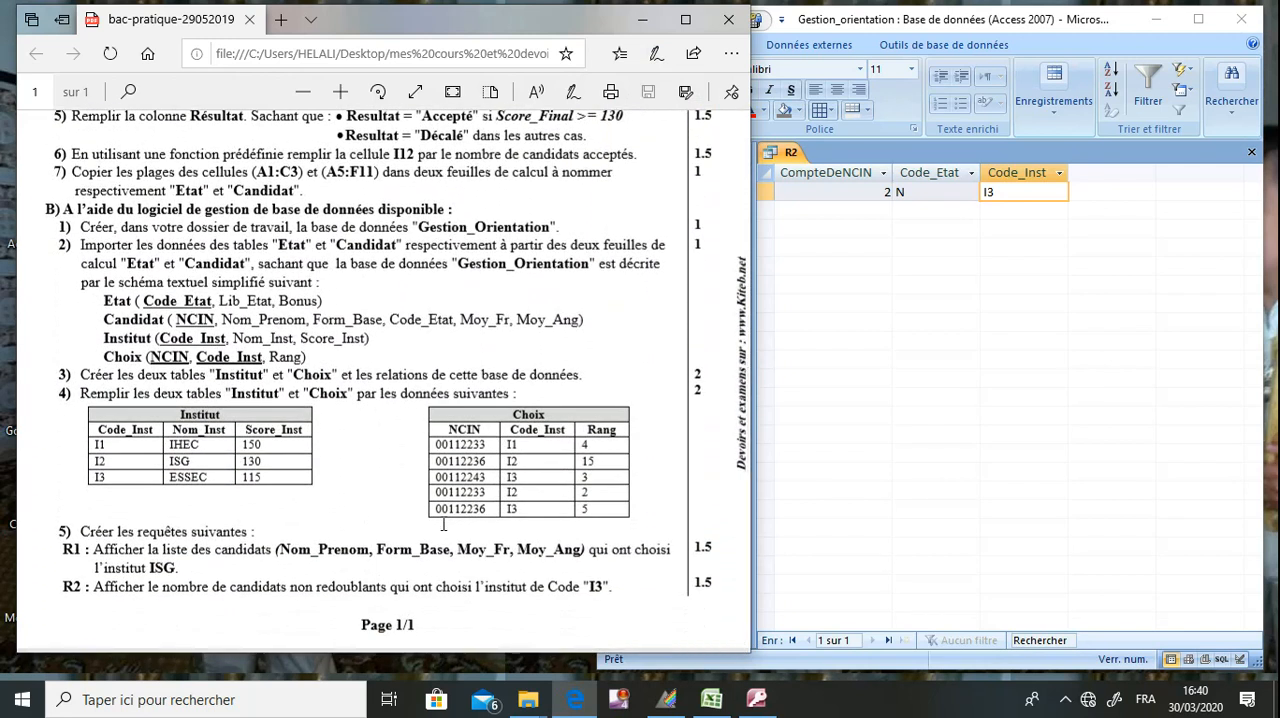
# Save the R2 query layout, and minimize the database and exam PDF windows to show the desktop.
pyautogui.click(937, 24)
pyautogui.click(653, 21)
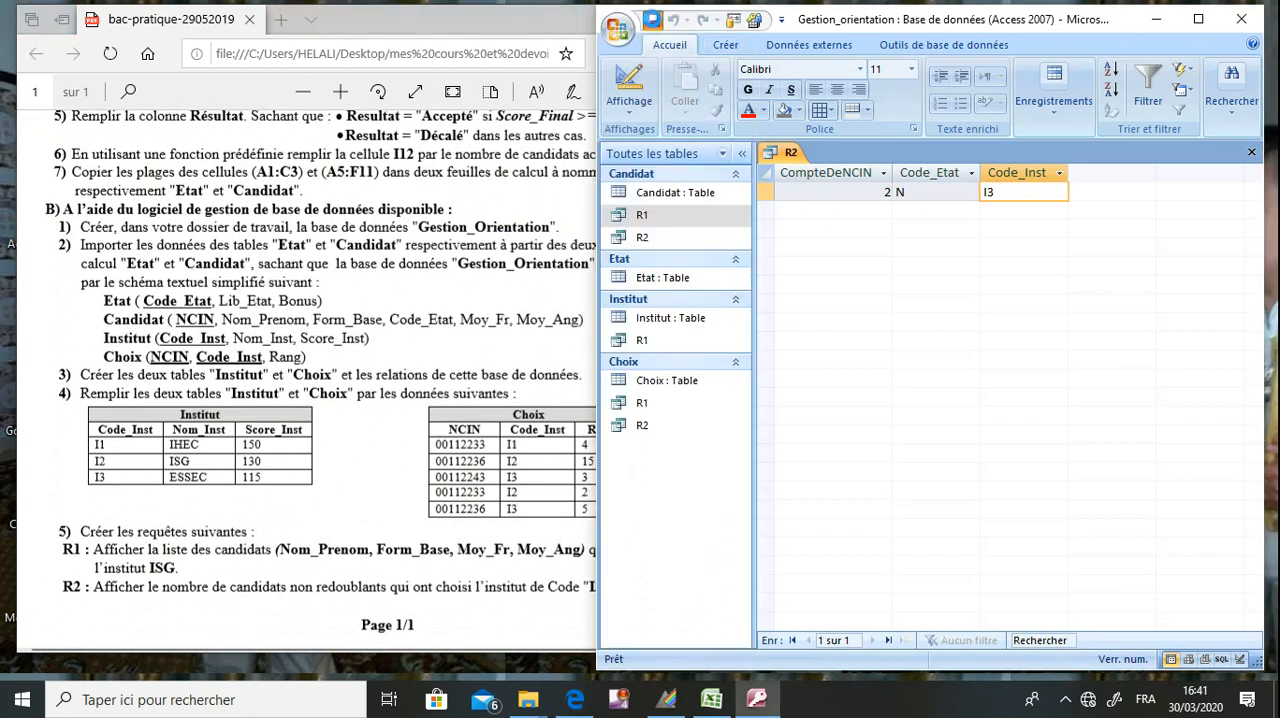
pyautogui.click(1156, 19)
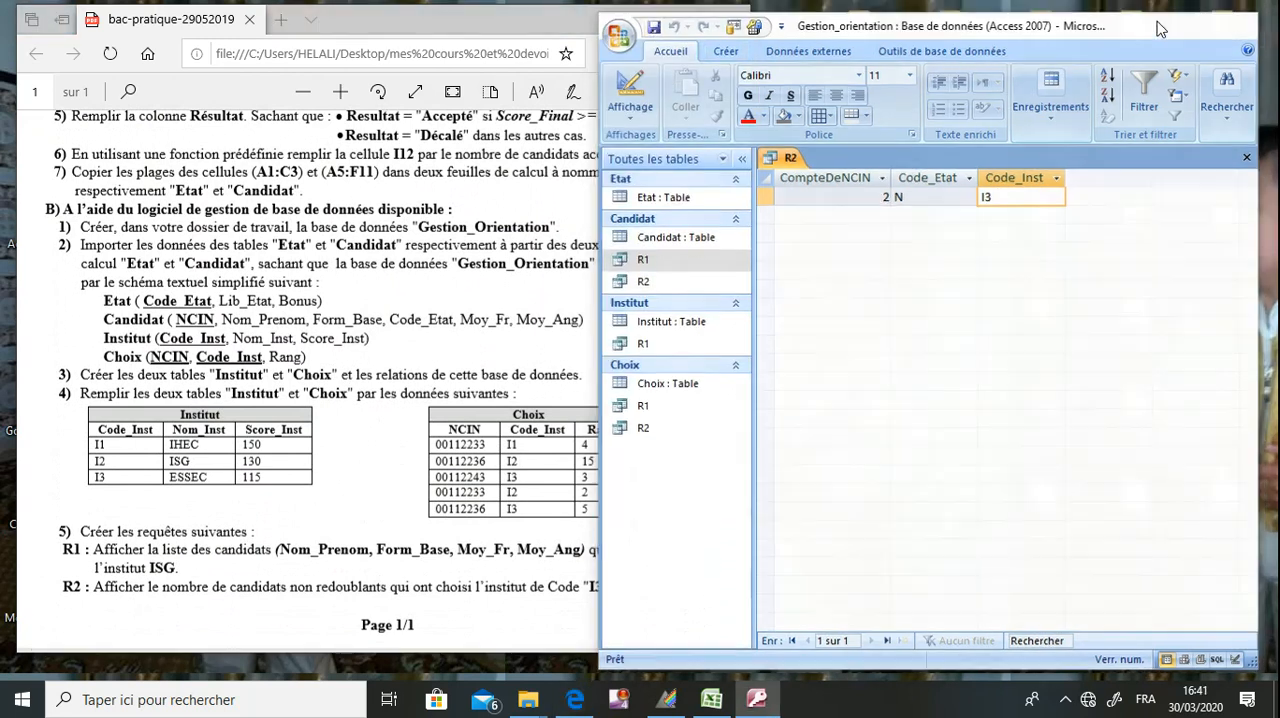
pyautogui.click(645, 20)
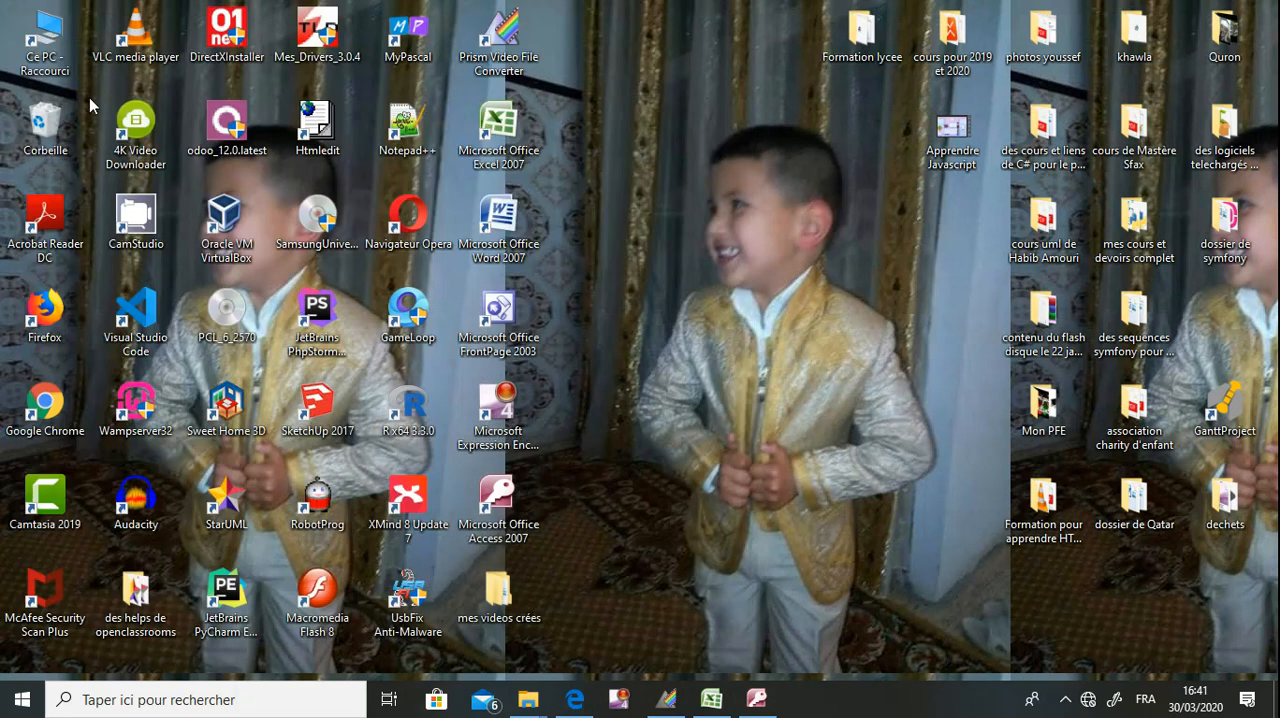
# Open the candidate's working folder inside bac2020 on the C: drive in File Explorer.
pyautogui.doubleClick(46, 63)
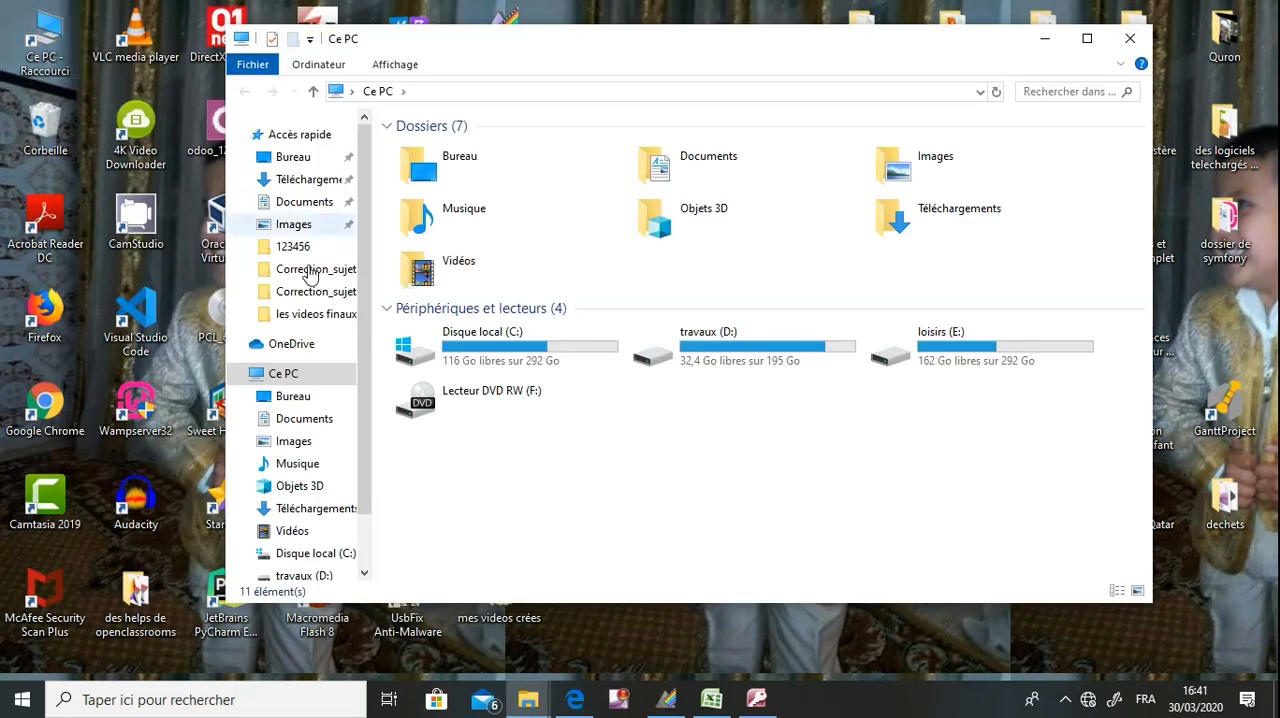
pyautogui.doubleClick(483, 357)
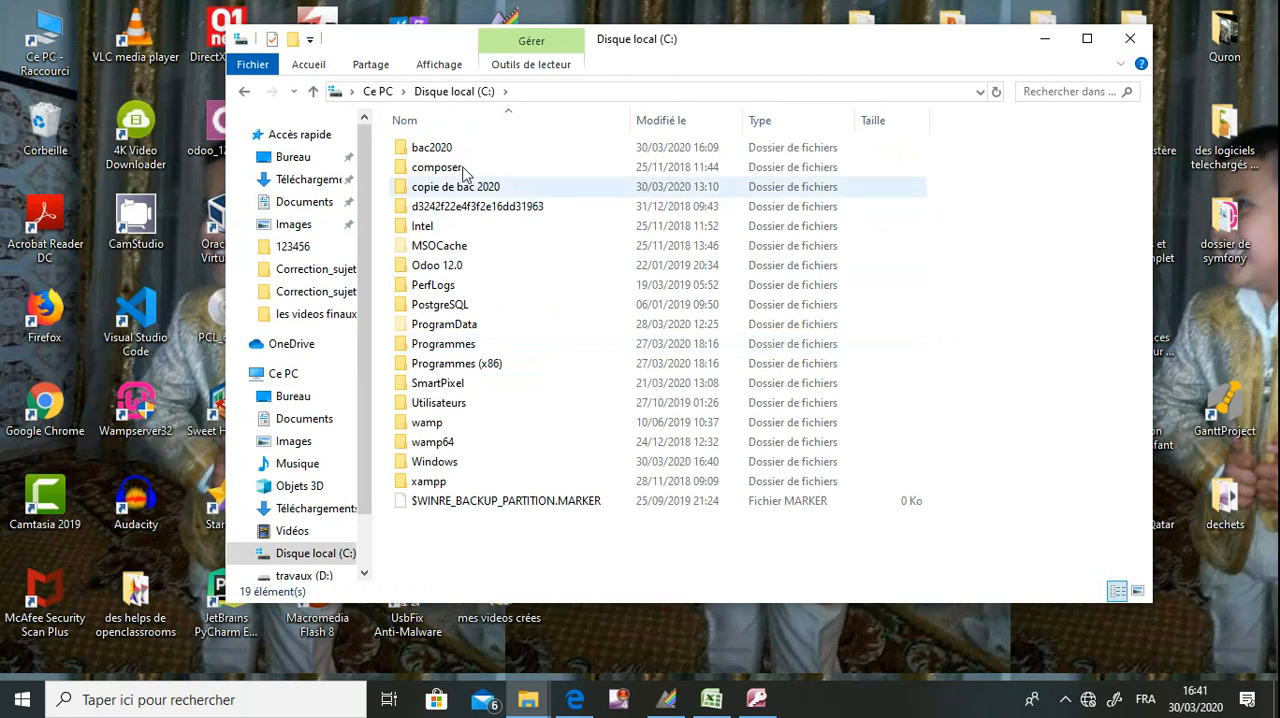
pyautogui.doubleClick(463, 157)
pyautogui.doubleClick(463, 157)
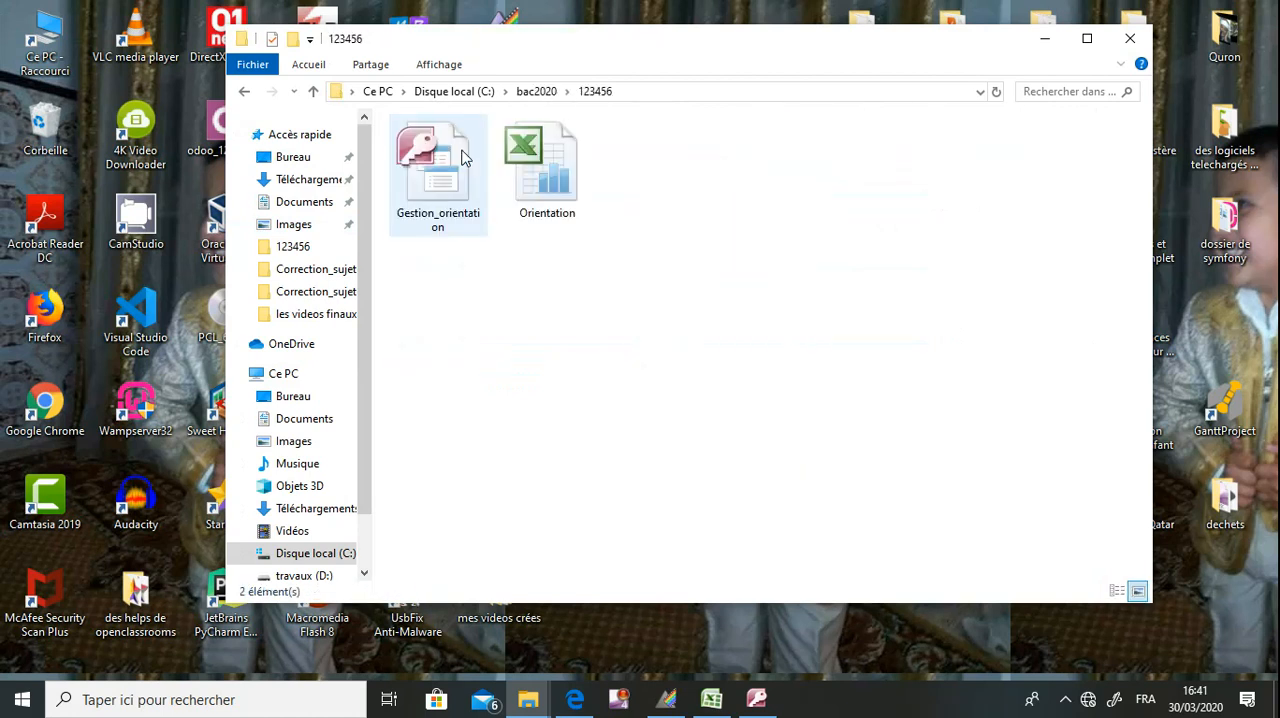